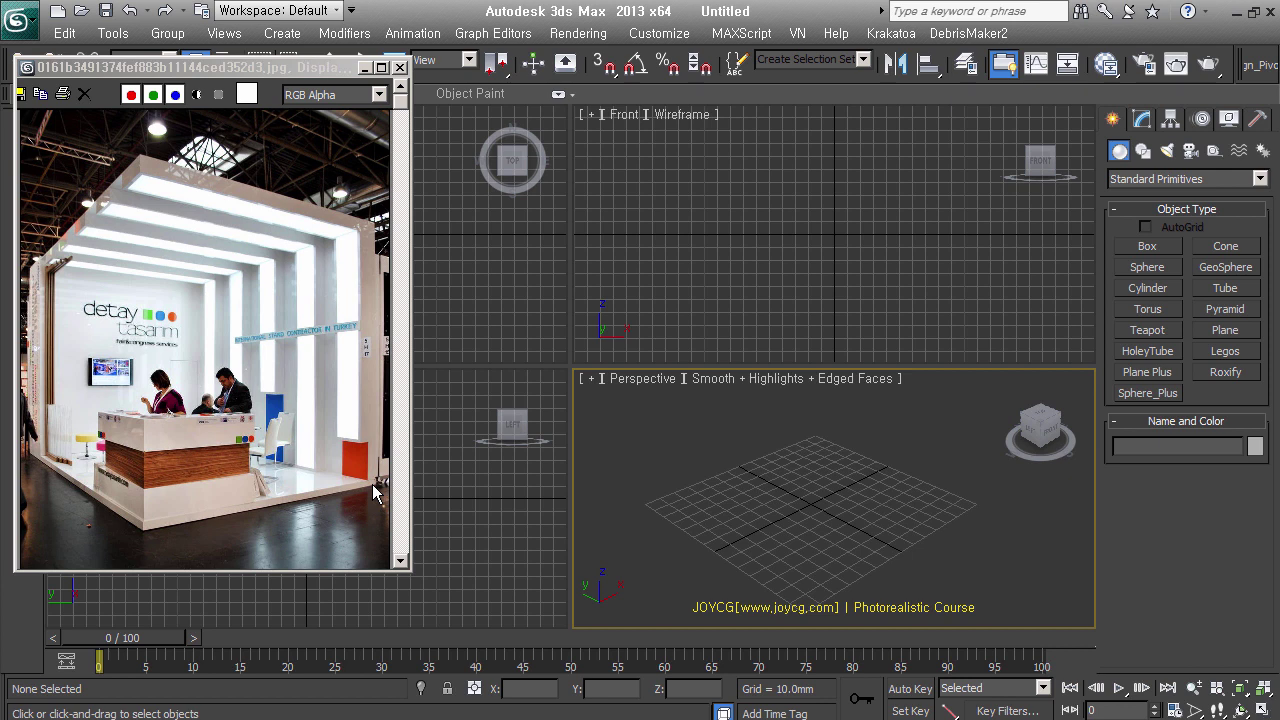
Drag out a new Box primitive in the Perspective viewport
{"action": "left_click", "coordinate": [1150, 246]}
{"action": "left_click_drag", "start_coordinate": [794, 421], "coordinate": [815, 638]}
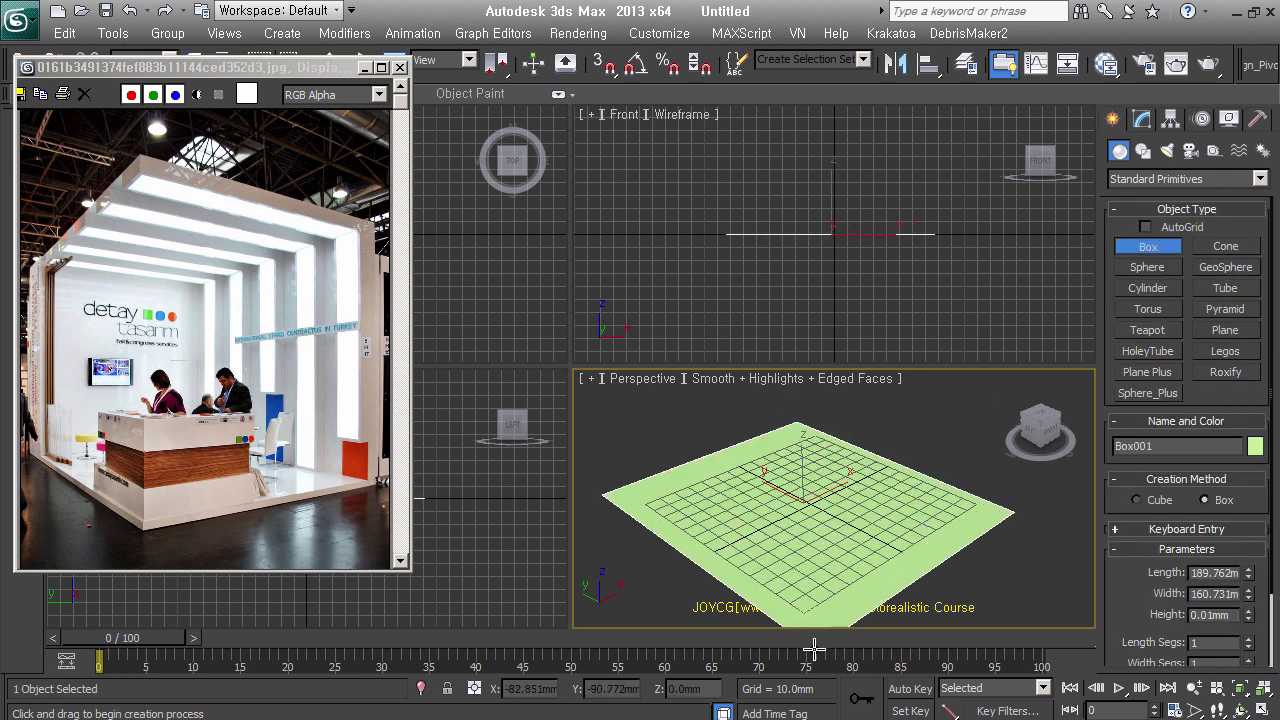
{"action": "left_click", "coordinate": [839, 447]}
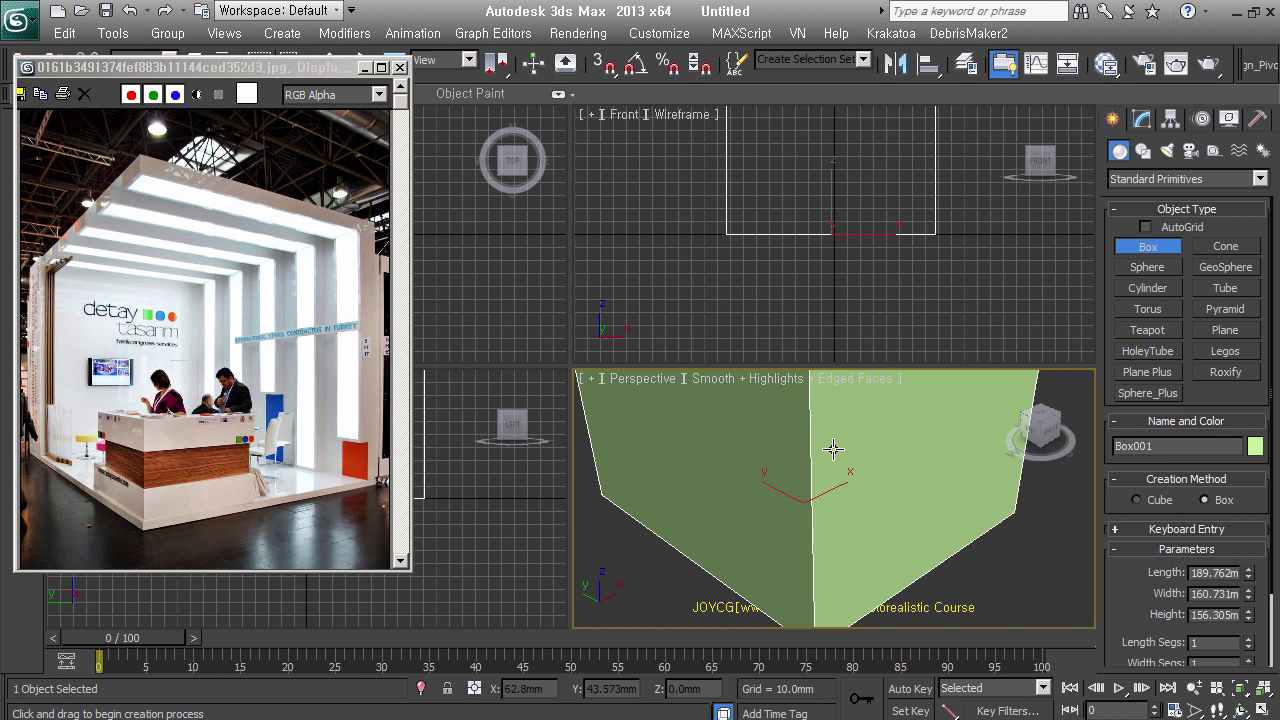
Set the box to Length 6000, Width 4000, Height 4000 mm and zoom extents
{"action": "double_click", "coordinate": [1227, 572]}
{"action": "double_click", "coordinate": [1230, 614]}
{"action": "type", "text": "4000"}
{"action": "key", "text": "shift+Tab"}
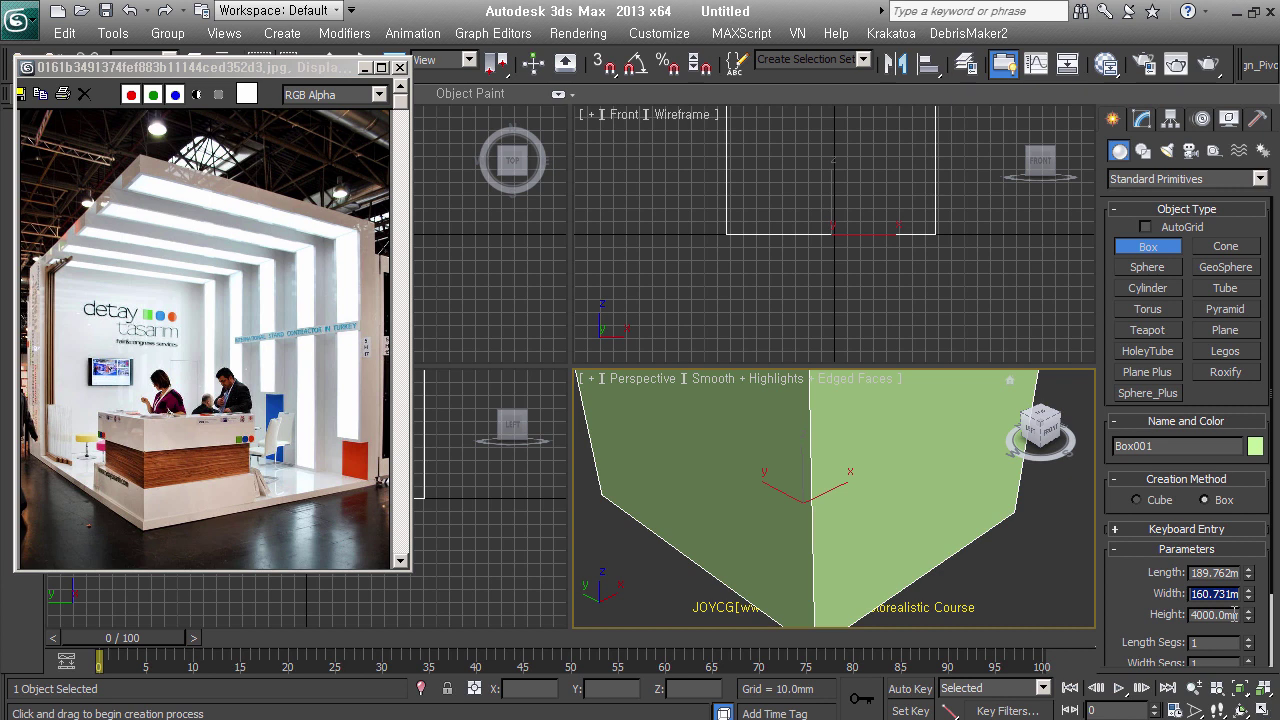
{"action": "type", "text": "4000"}
{"action": "key", "text": "shift+Tab"}
{"action": "type", "text": "6000"}
{"action": "key", "text": "Return"}
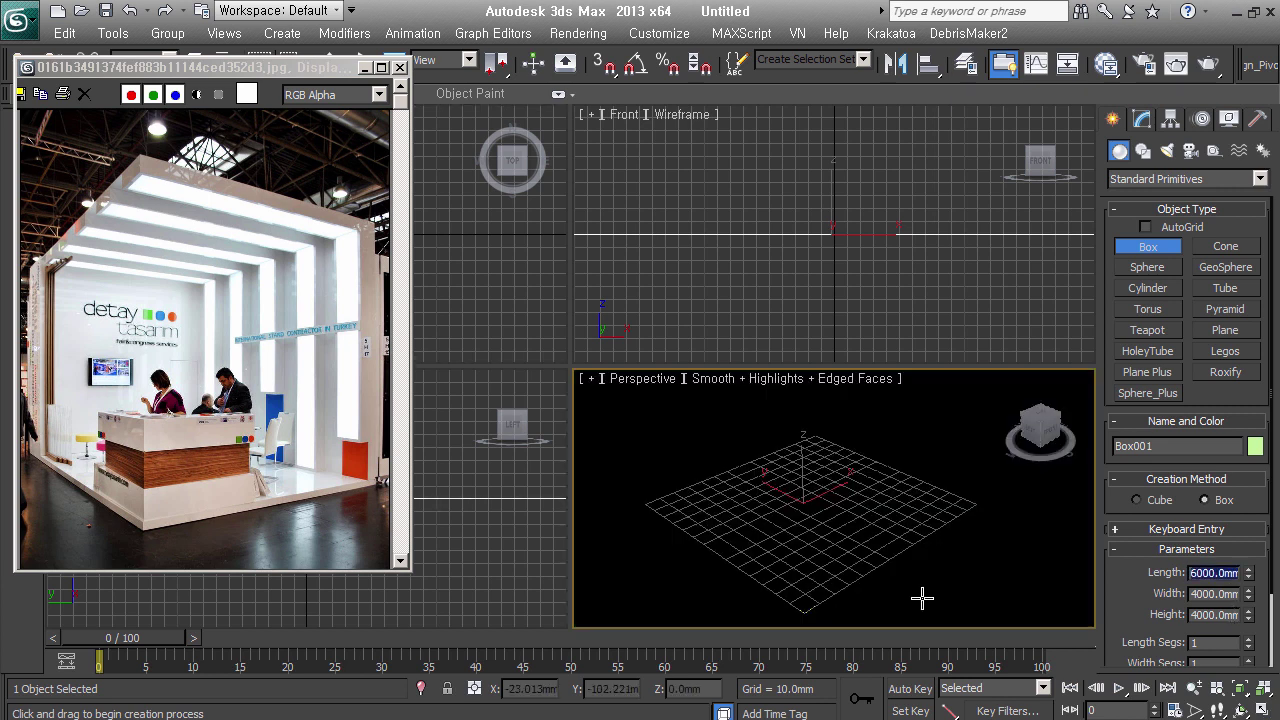
{"action": "key", "text": "z"}
{"action": "mouse_move", "coordinate": [930, 519]}
{"action": "middle_mouse_down", "text": "alt"}
{"action": "mouse_move", "coordinate": [960, 480]}
{"action": "mouse_move", "coordinate": [923, 477]}
{"action": "mouse_move", "coordinate": [978, 486]}
{"action": "middle_mouse_up", "text": "alt"}
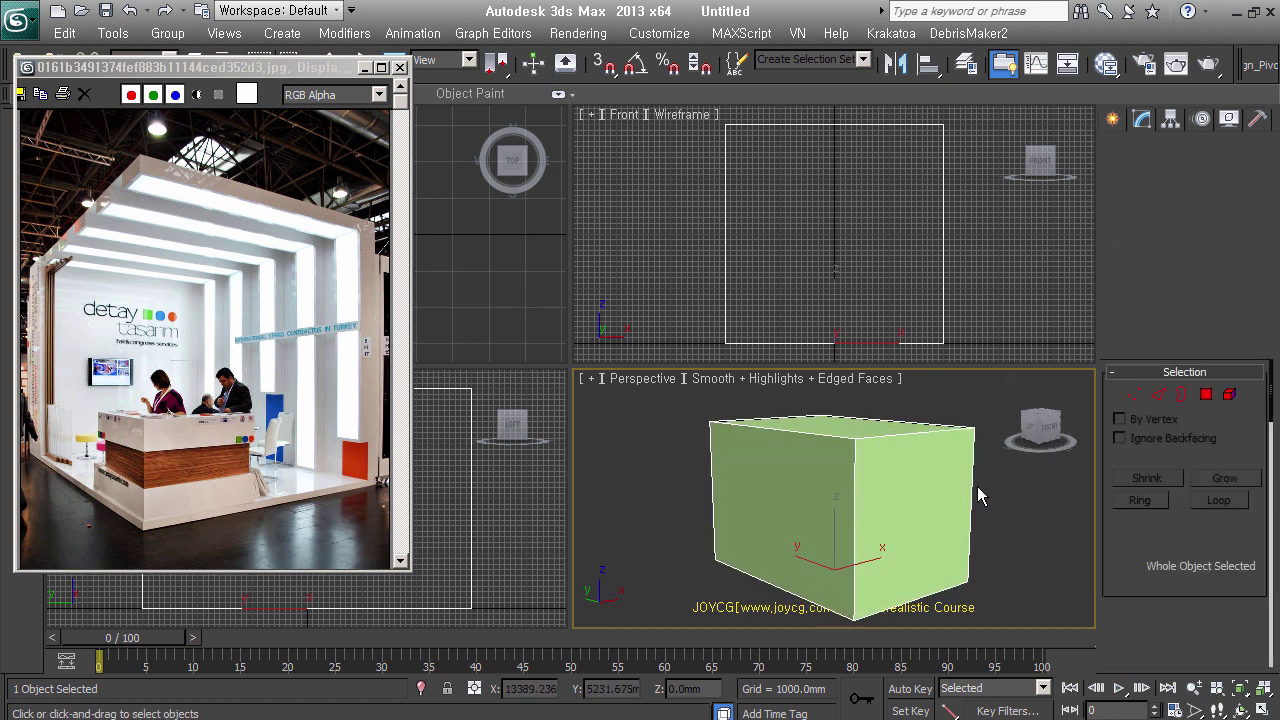
Convert Box001 to an Editable Poly from the quad menu
{"action": "right_click", "coordinate": [810, 415]}
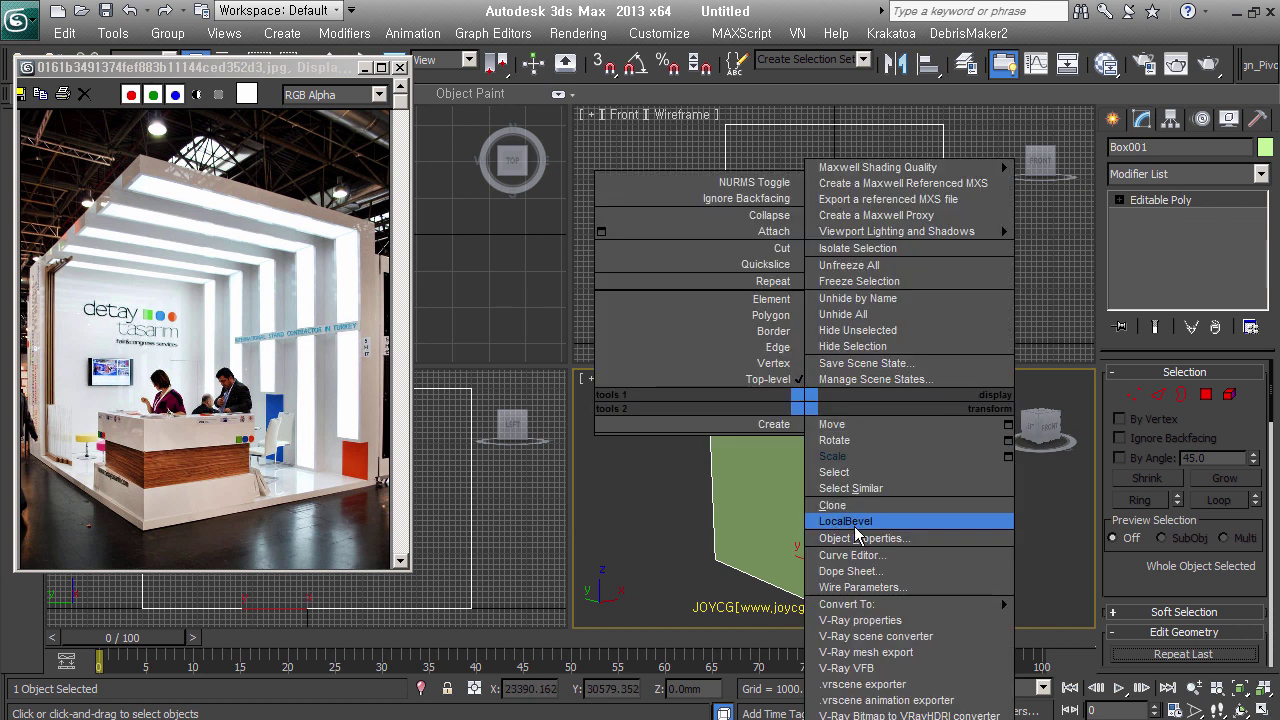
{"action": "mouse_move", "coordinate": [846, 604]}
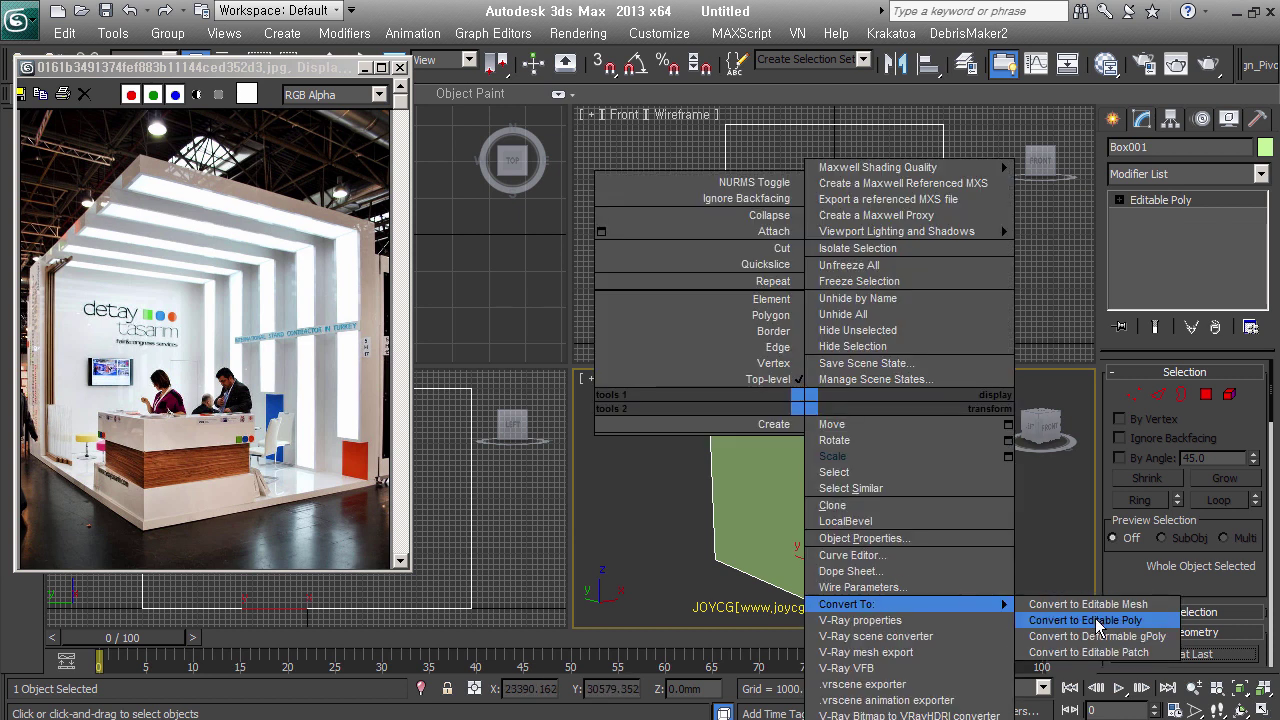
{"action": "left_click", "coordinate": [1099, 624]}
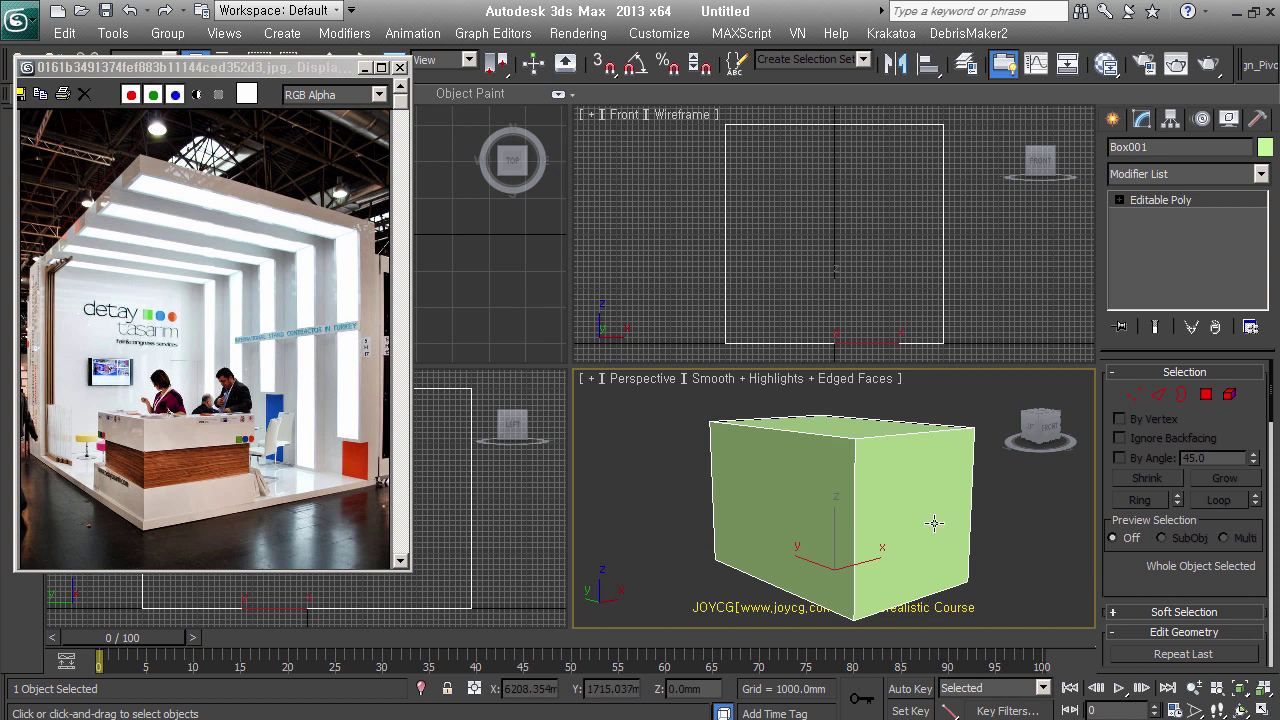
{"action": "middle_click_drag", "start_coordinate": [934, 522], "coordinate": [904, 514], "text": "alt"}
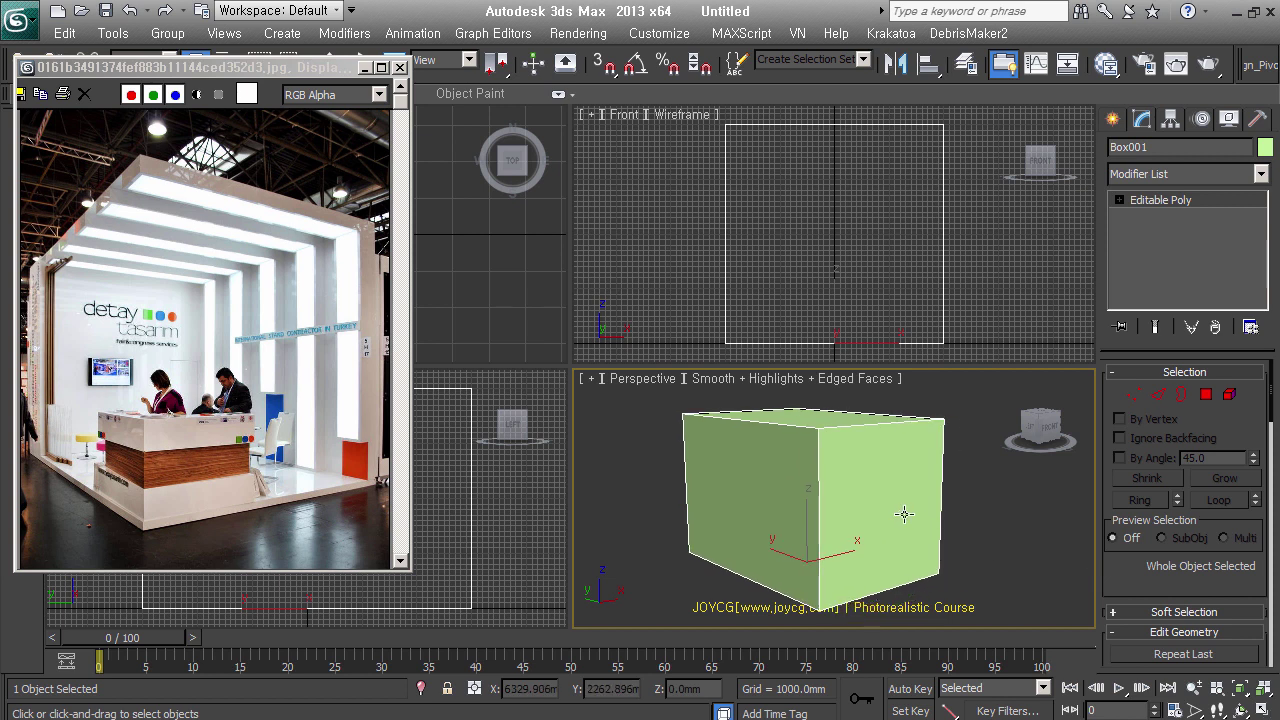
{"action": "right_click", "coordinate": [748, 402]}
{"action": "mouse_move", "coordinate": [790, 604]}
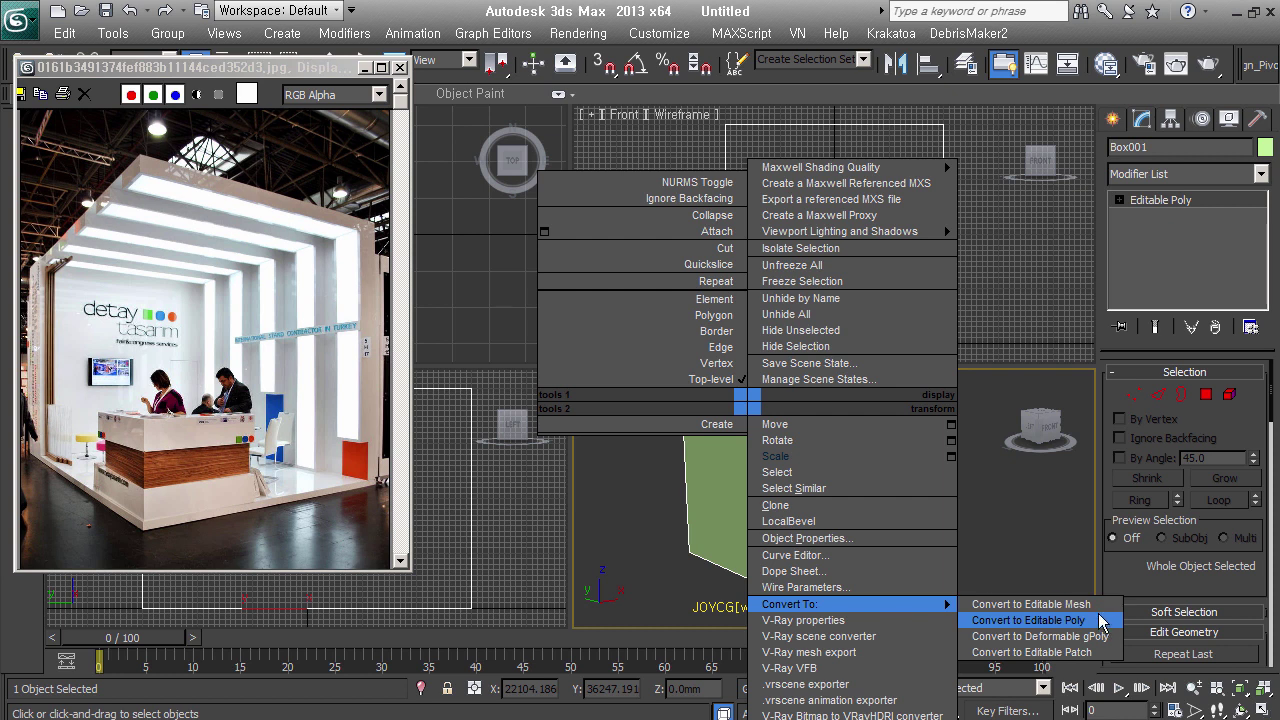
{"action": "left_click", "coordinate": [1117, 558]}
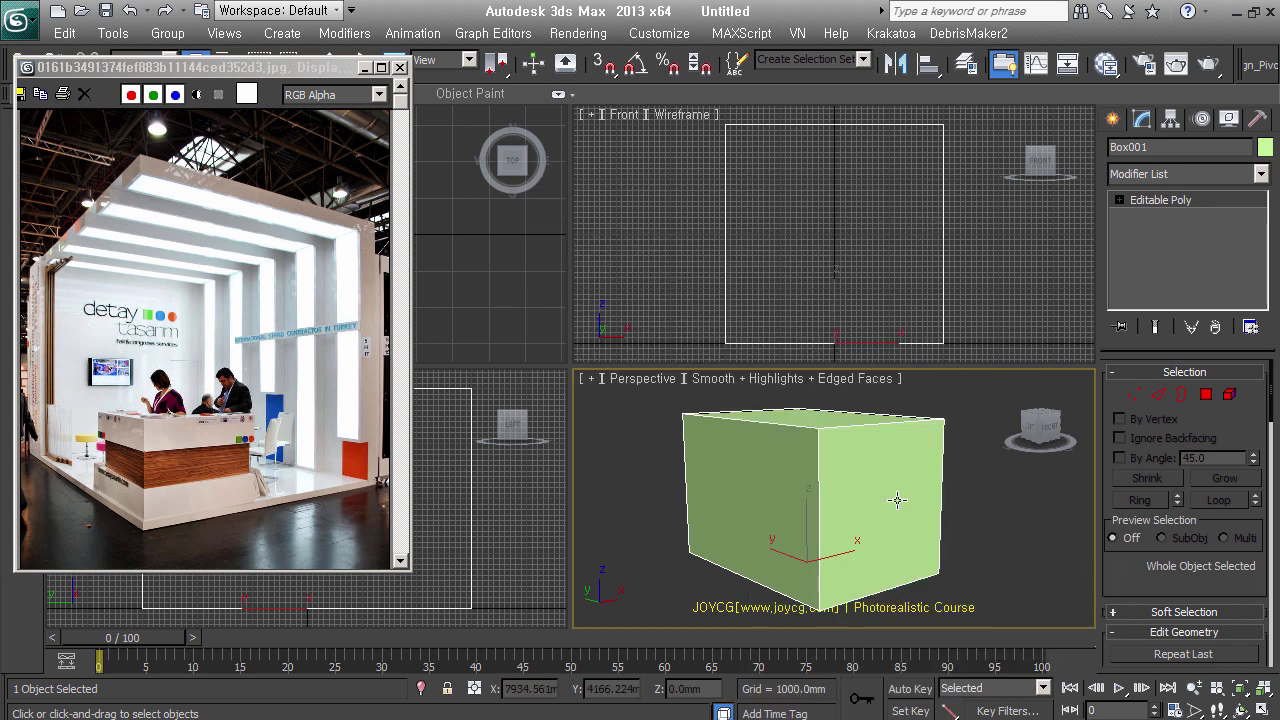
Reactivate the Perspective viewport and resize the booth reference photo window smaller
{"action": "left_click_drag", "start_coordinate": [705, 517], "coordinate": [709, 517]}
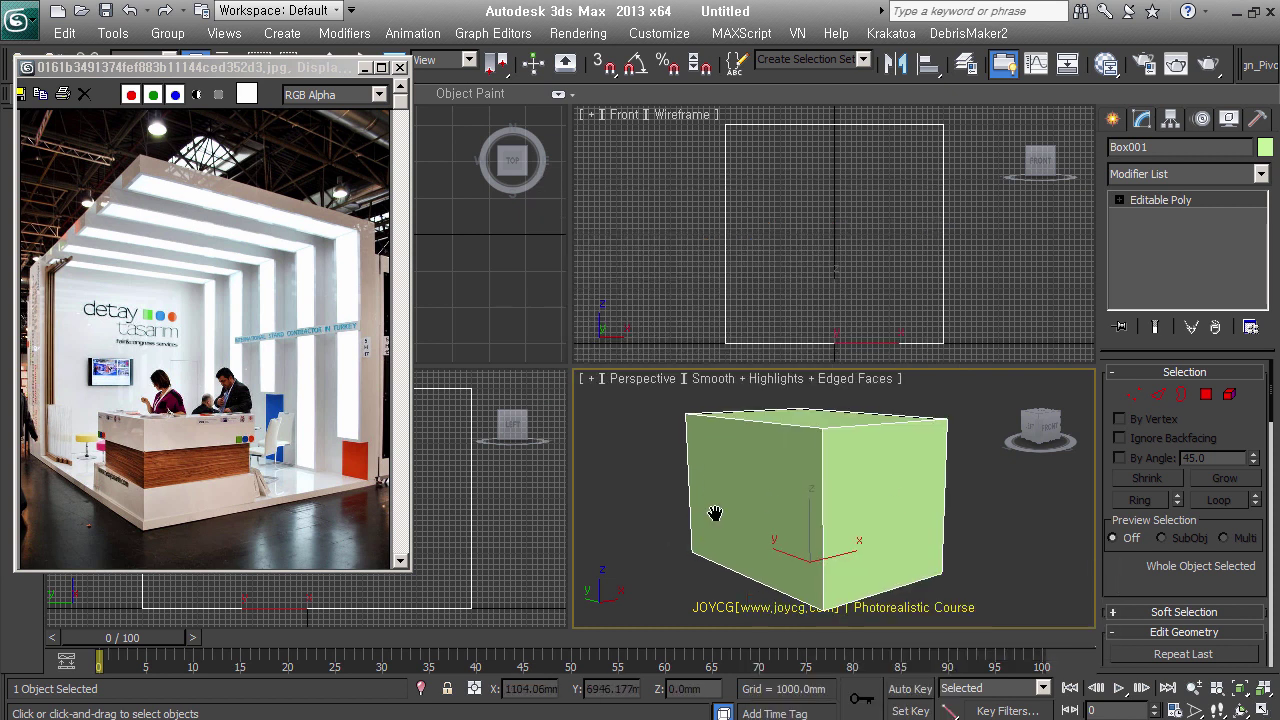
{"action": "middle_click", "coordinate": [688, 273]}
{"action": "middle_click", "coordinate": [625, 455]}
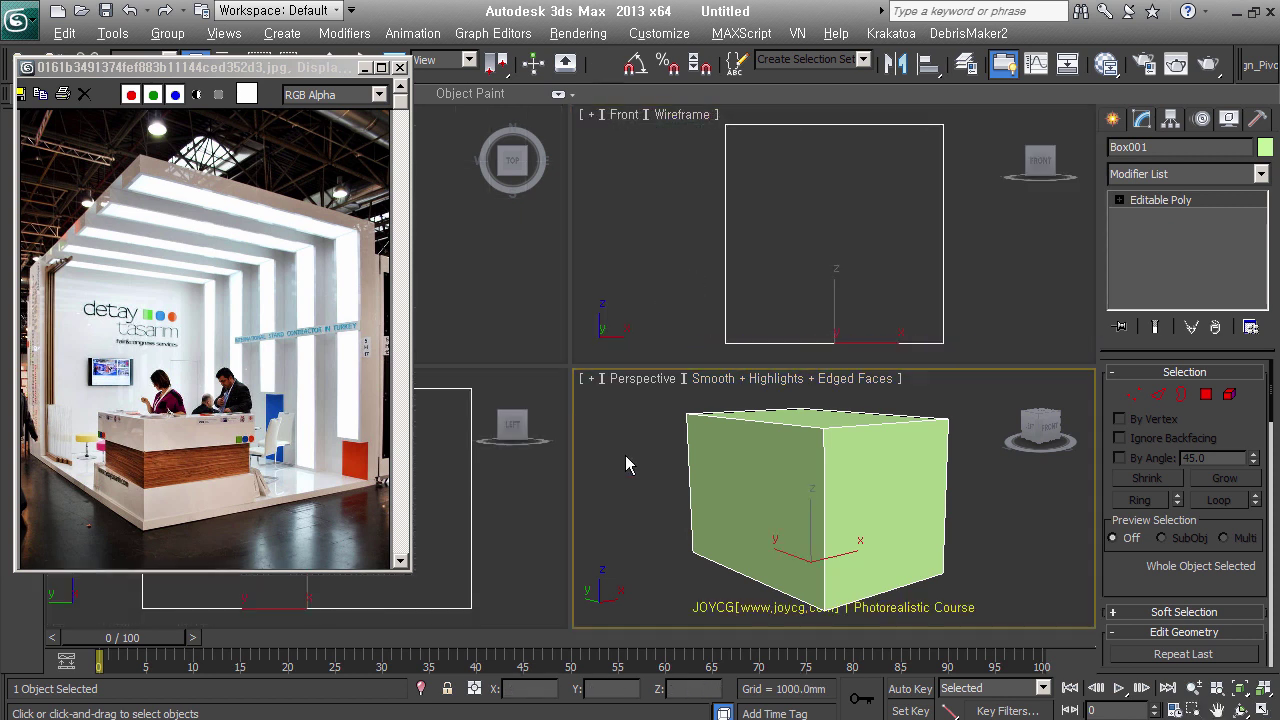
{"action": "left_click_drag", "start_coordinate": [418, 578], "coordinate": [371, 503]}
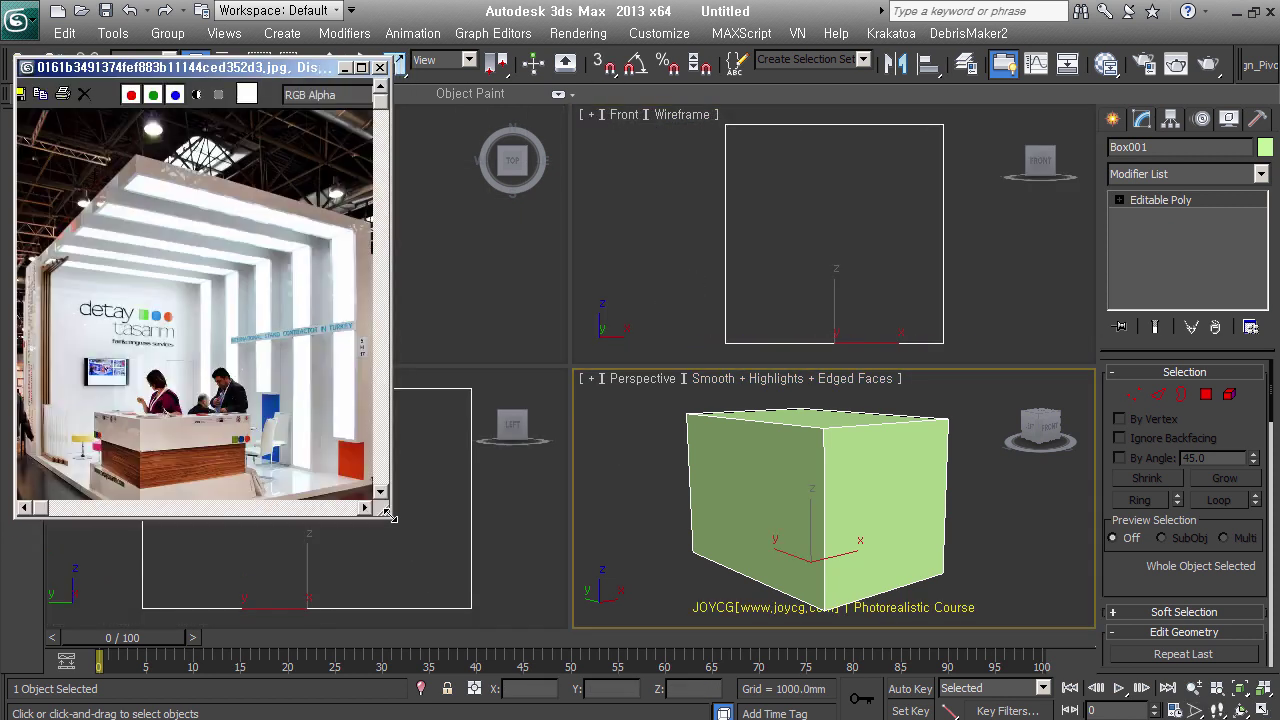
{"action": "scroll", "coordinate": [295, 422], "scroll_direction": "down", "scroll_amount": 2}
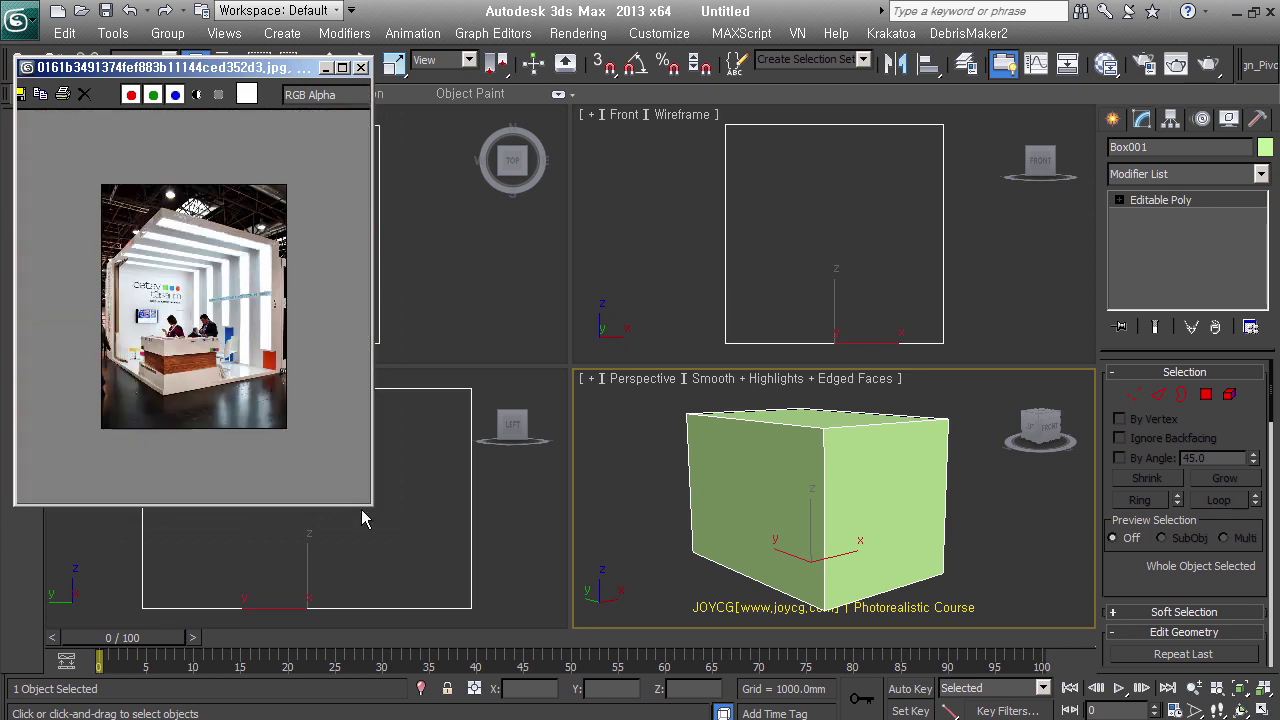
{"action": "mouse_move", "coordinate": [371, 505]}
{"action": "left_mouse_down"}
{"action": "mouse_move", "coordinate": [306, 397]}
{"action": "mouse_move", "coordinate": [229, 360]}
{"action": "left_mouse_up"}
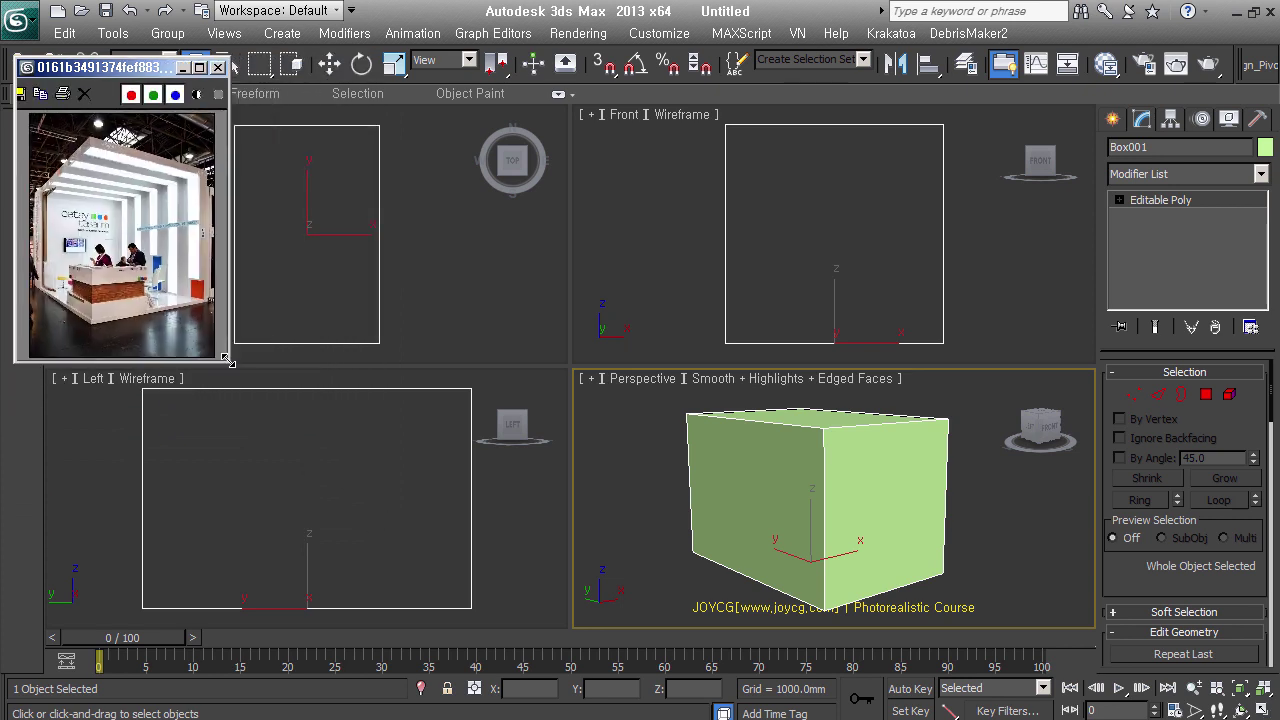
{"action": "middle_click_drag", "start_coordinate": [786, 478], "coordinate": [764, 470]}
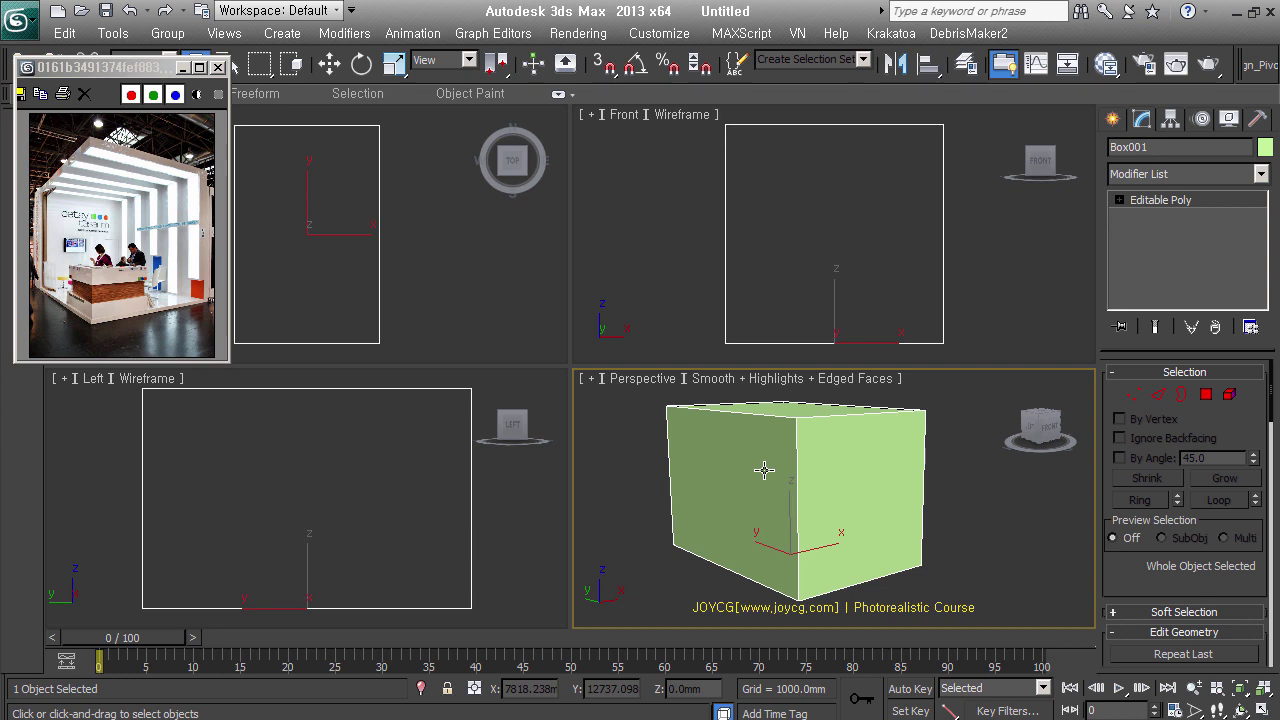
Select all six polygons of Box001 and flip their normals inward
{"action": "left_click", "coordinate": [1206, 394]}
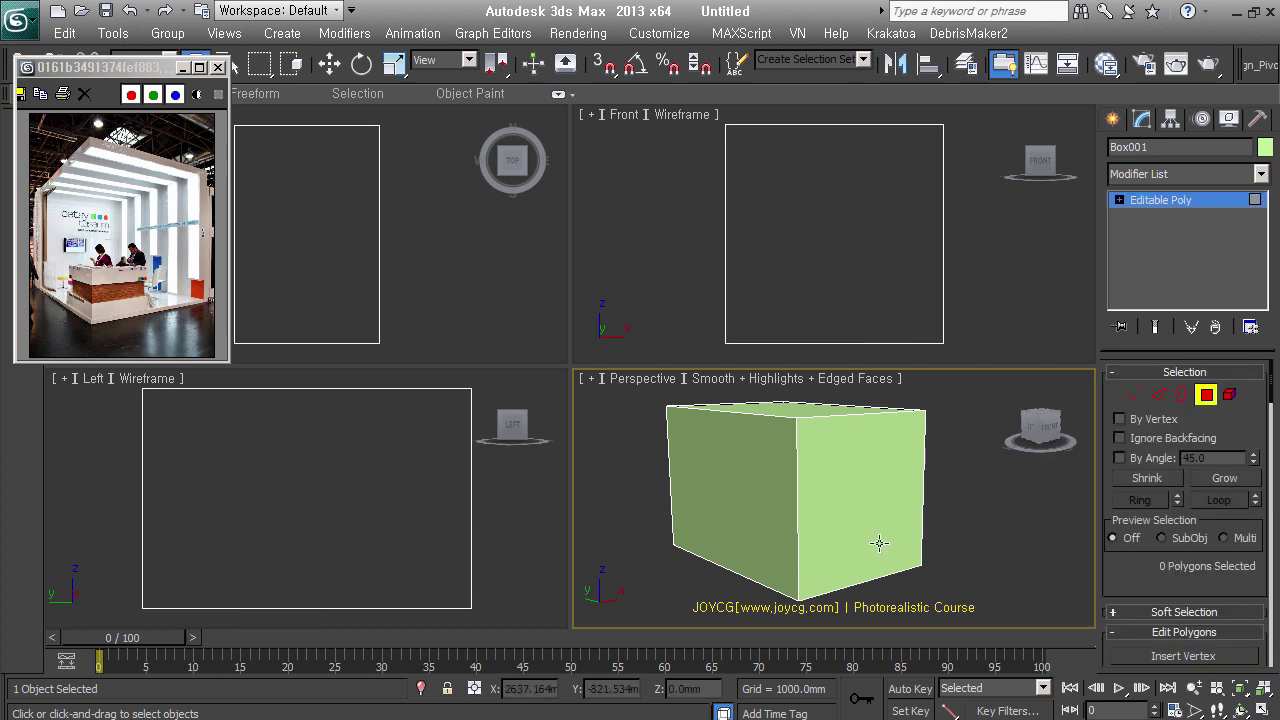
{"action": "key", "text": "ctrl+a"}
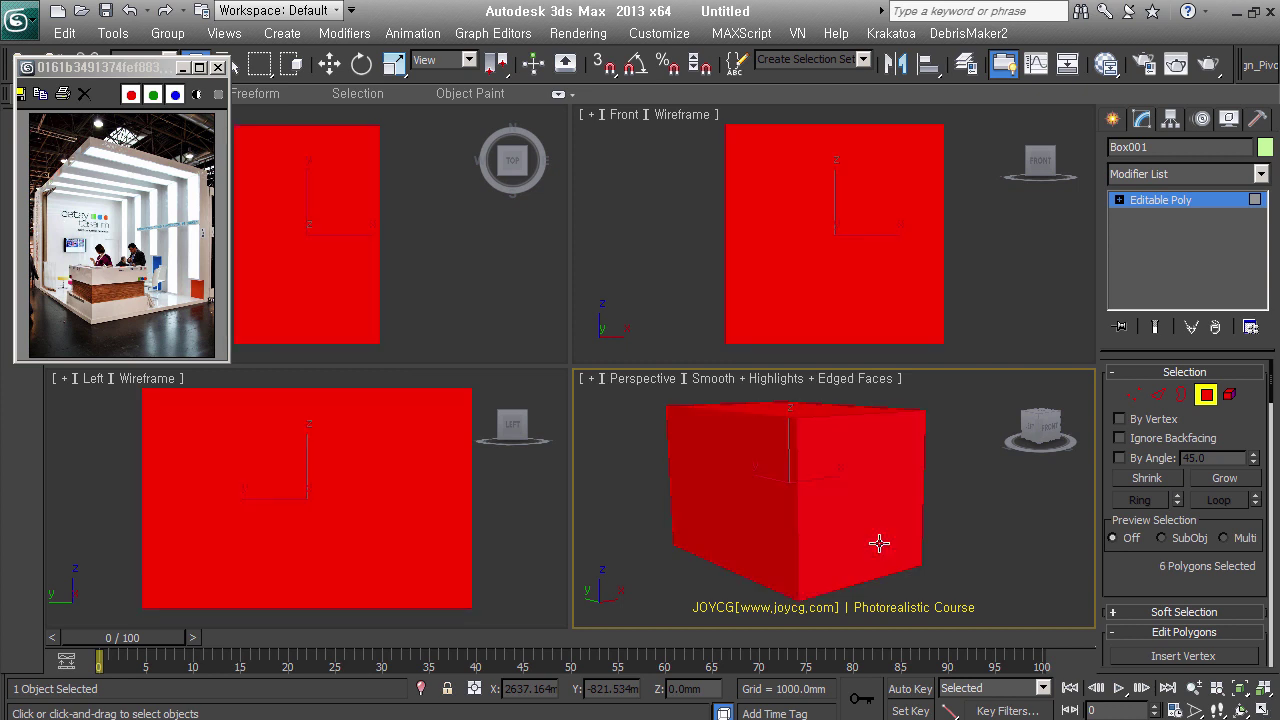
{"action": "left_click_drag", "start_coordinate": [1150, 570], "coordinate": [1143, 371]}
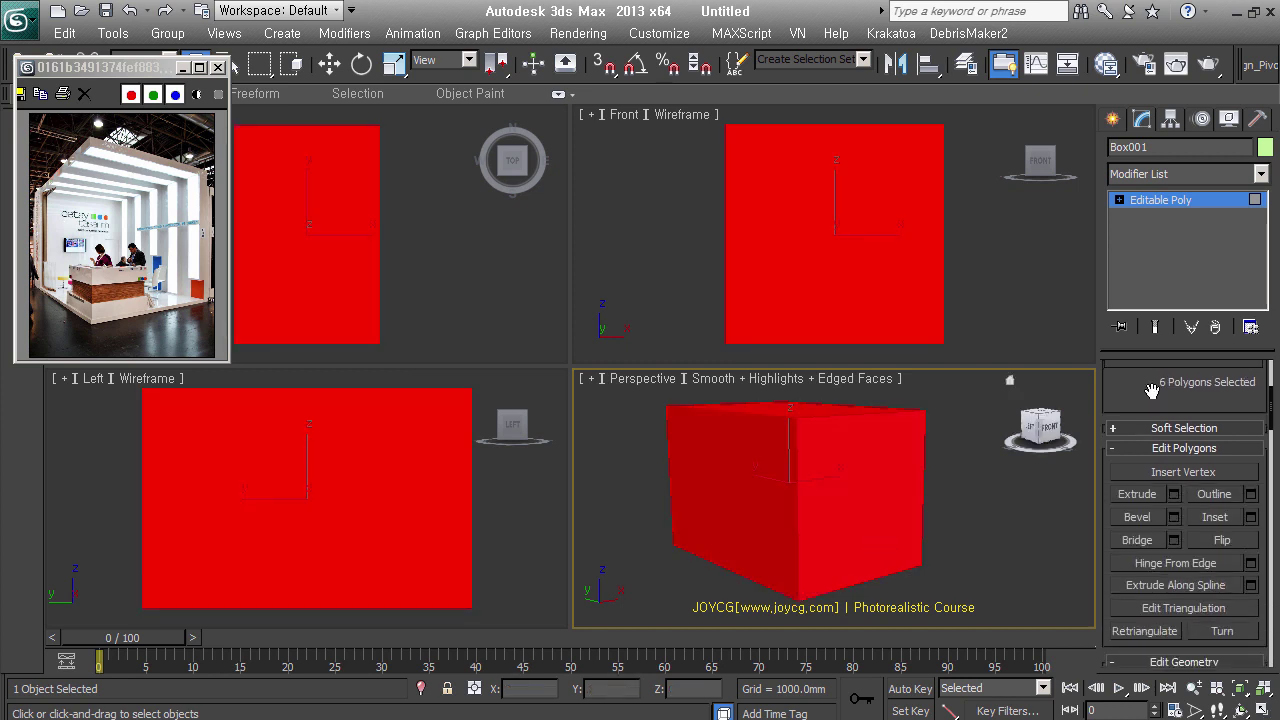
{"action": "left_click", "coordinate": [1222, 526]}
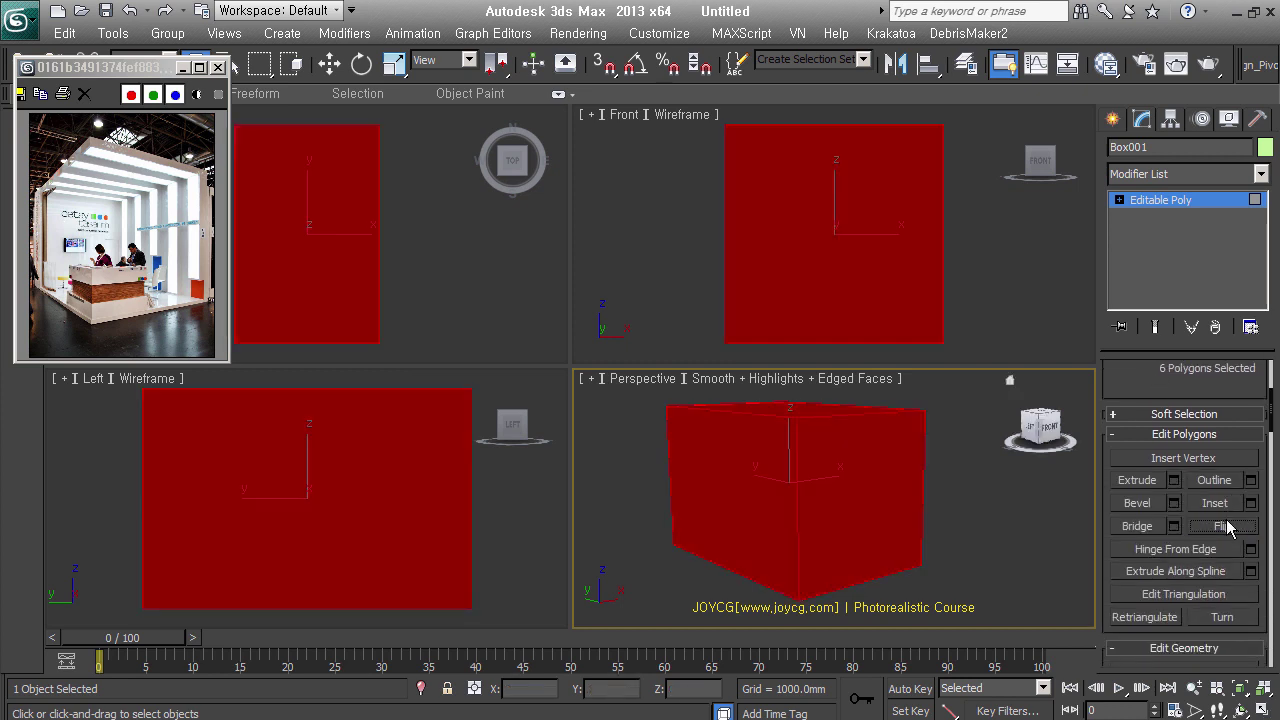
{"action": "left_click", "coordinate": [973, 566]}
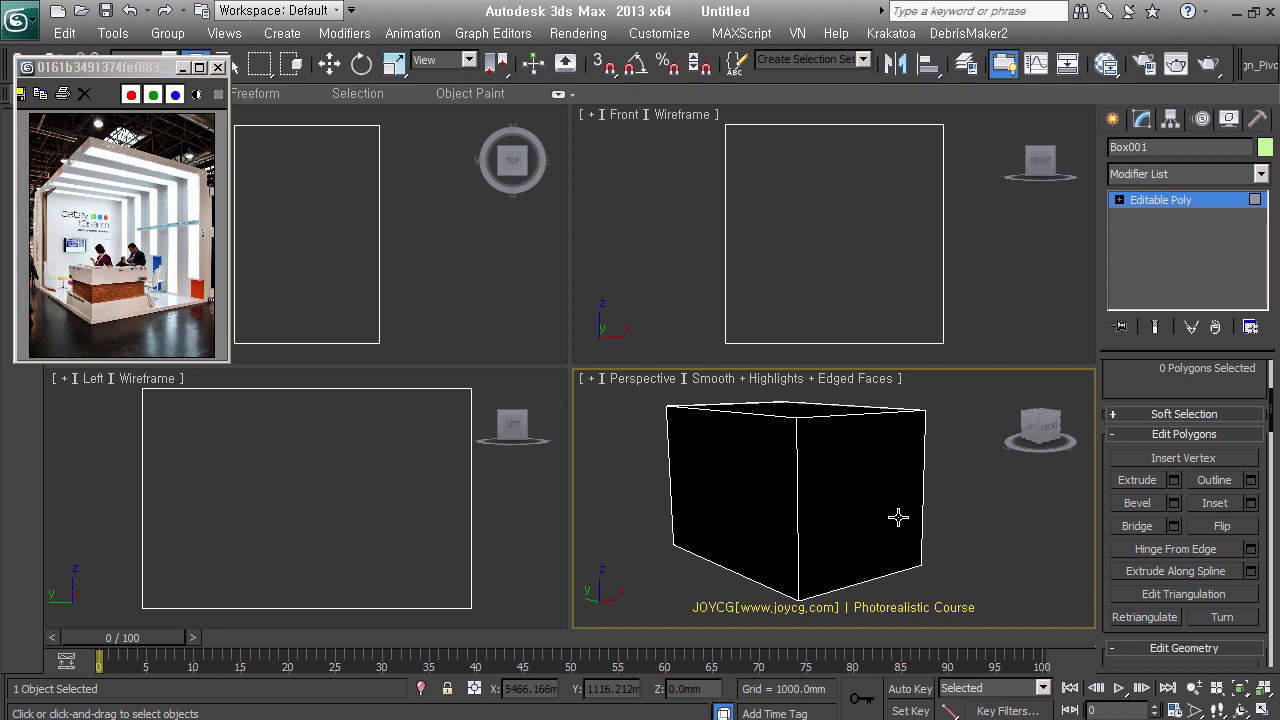
{"action": "mouse_move", "coordinate": [897, 516]}
{"action": "middle_mouse_down", "text": "alt"}
{"action": "mouse_move", "coordinate": [871, 517]}
{"action": "mouse_move", "coordinate": [899, 534]}
{"action": "mouse_move", "coordinate": [888, 522]}
{"action": "middle_mouse_up", "text": "alt"}
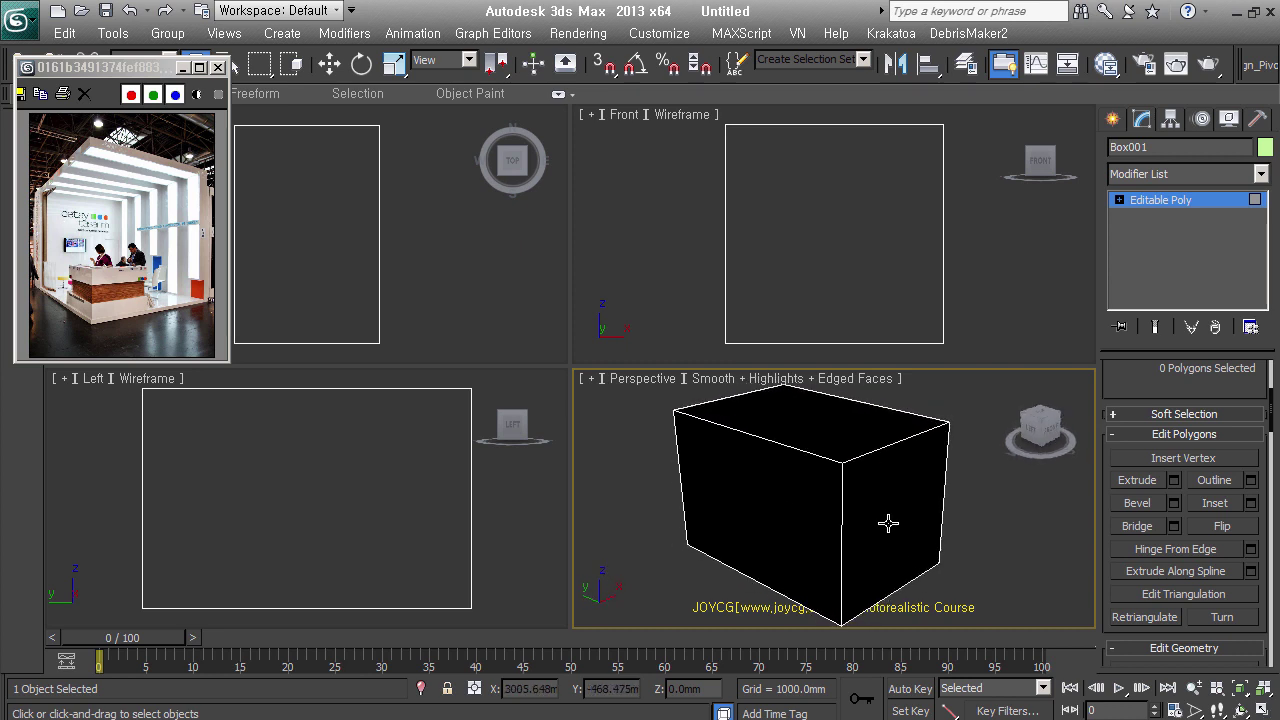
Enable Backface Cull for Box001 in its Object Properties
{"action": "left_click", "coordinate": [1178, 204]}
{"action": "right_click", "coordinate": [828, 405]}
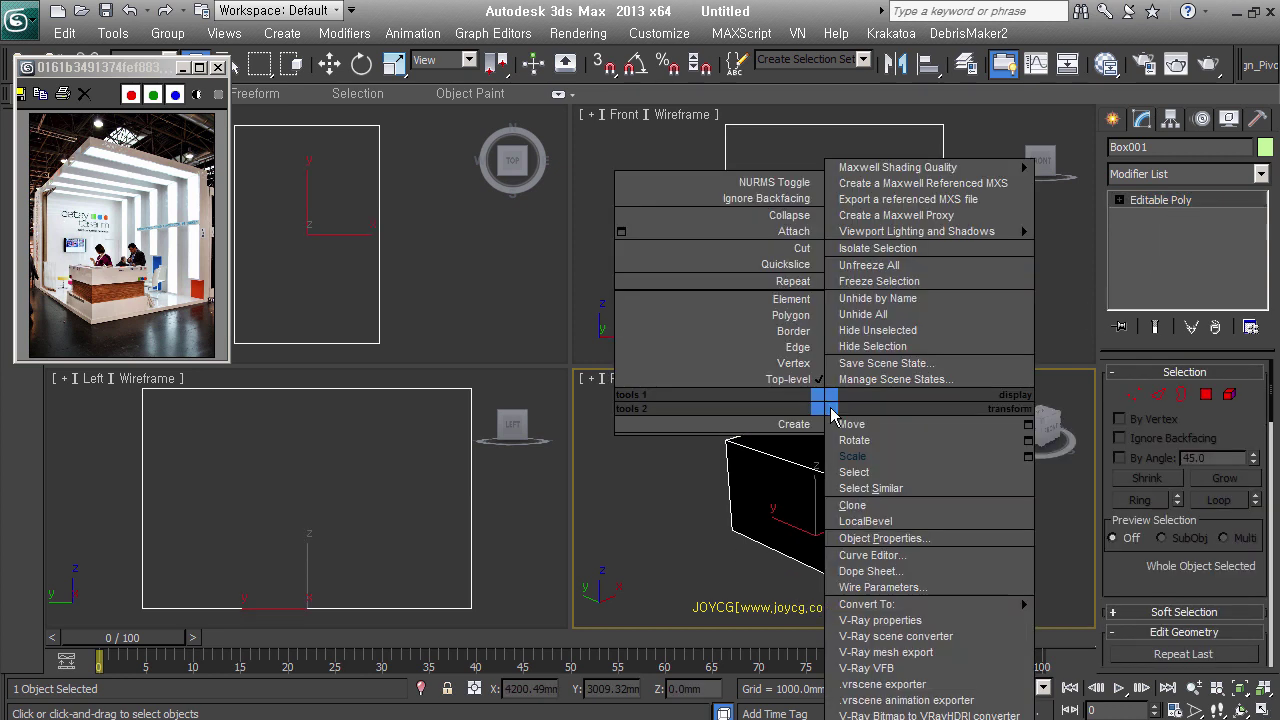
{"action": "left_click", "coordinate": [952, 538]}
{"action": "left_click", "coordinate": [809, 84]}
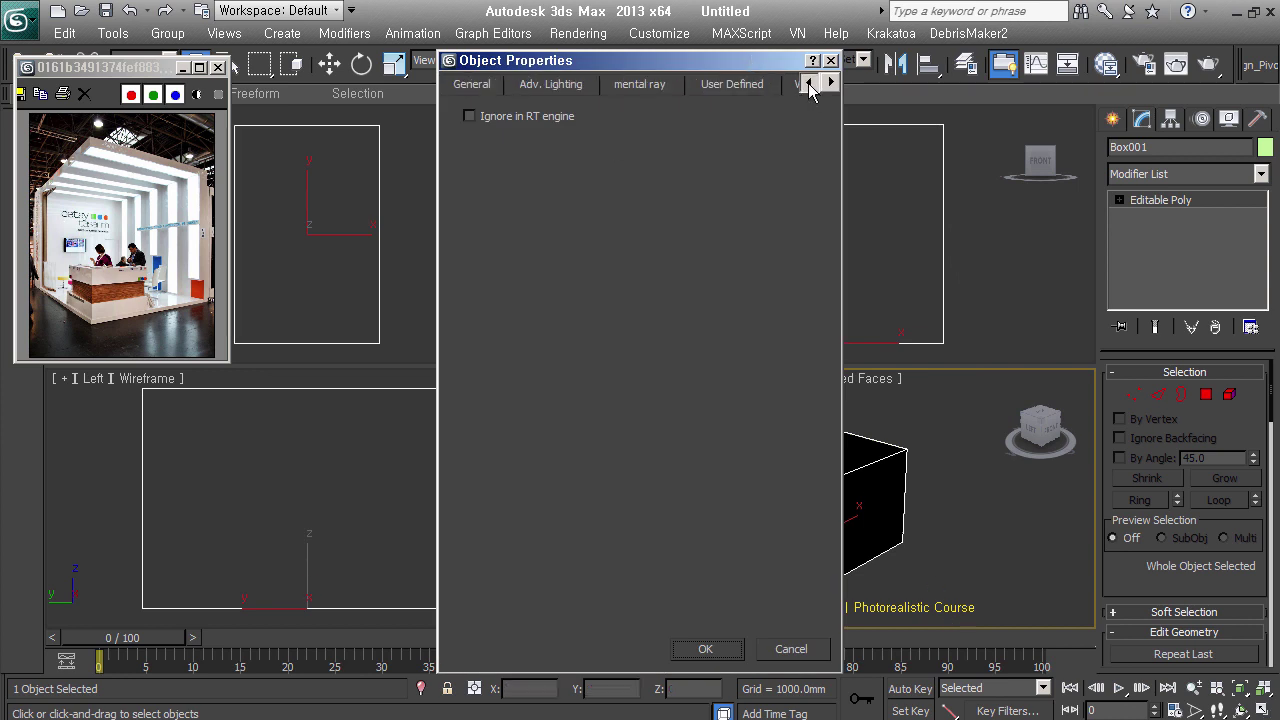
{"action": "left_click", "coordinate": [478, 86]}
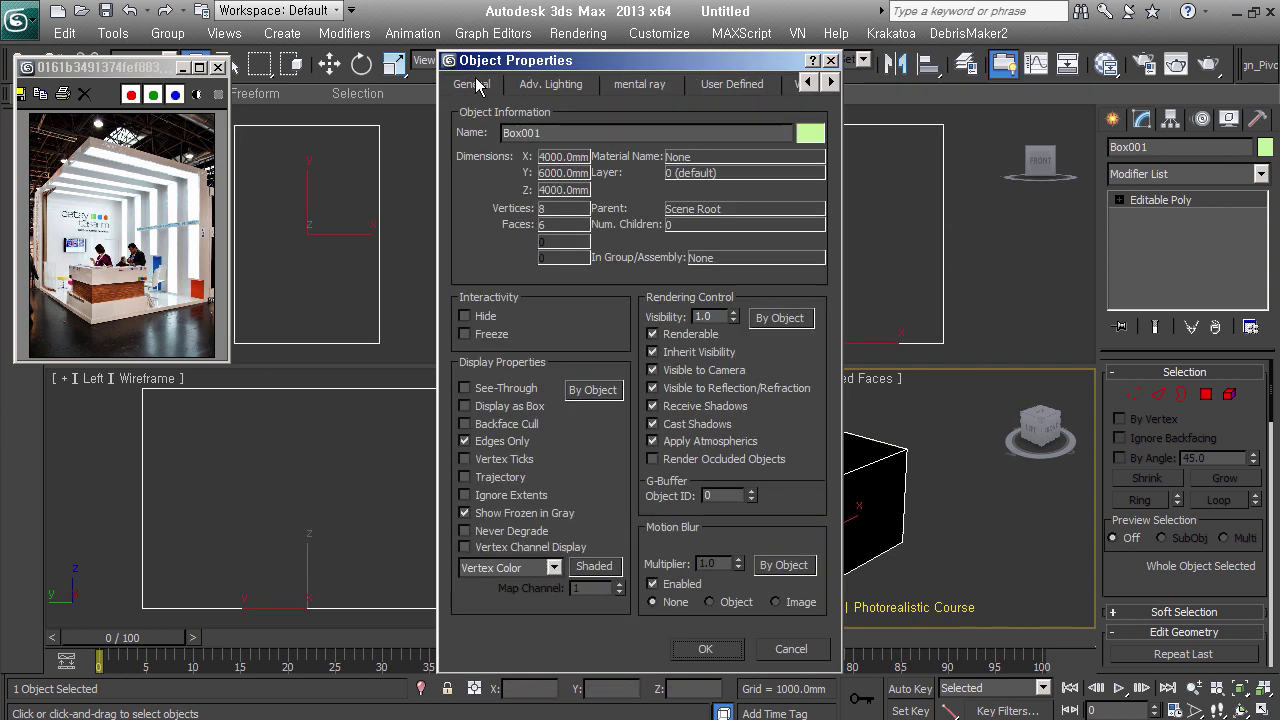
{"action": "left_click", "coordinate": [505, 425]}
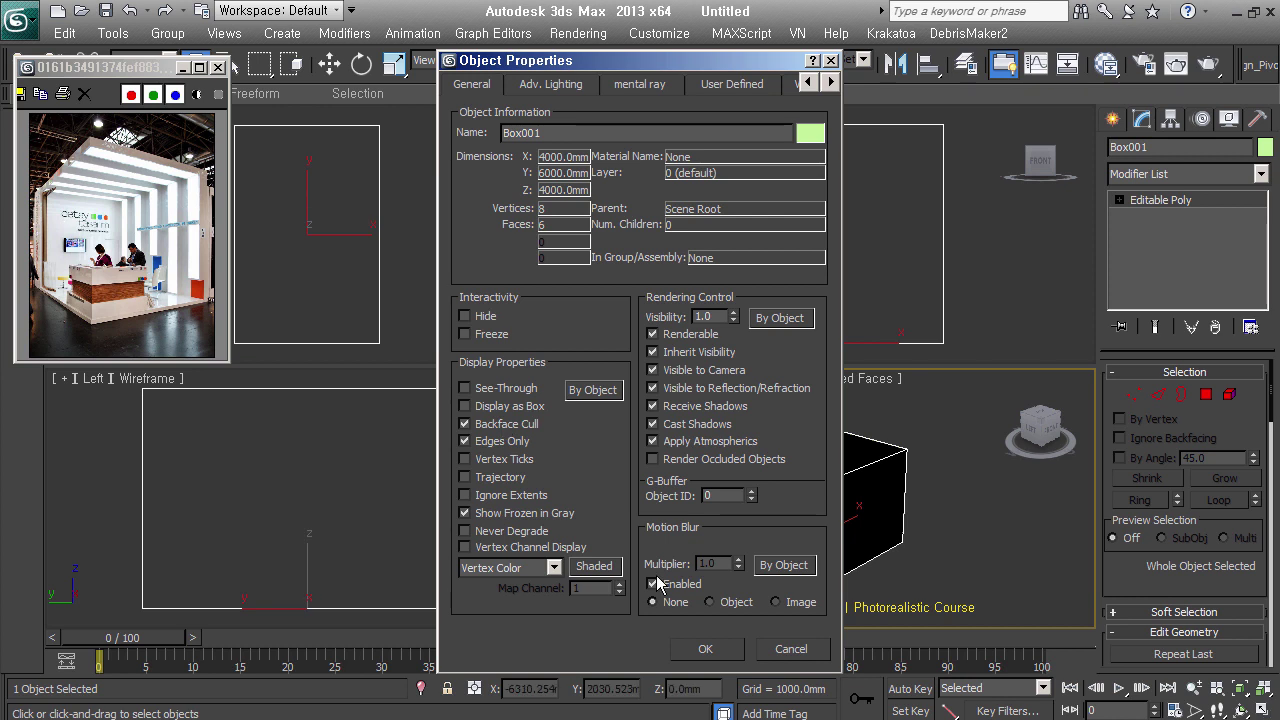
{"action": "left_click", "coordinate": [703, 650]}
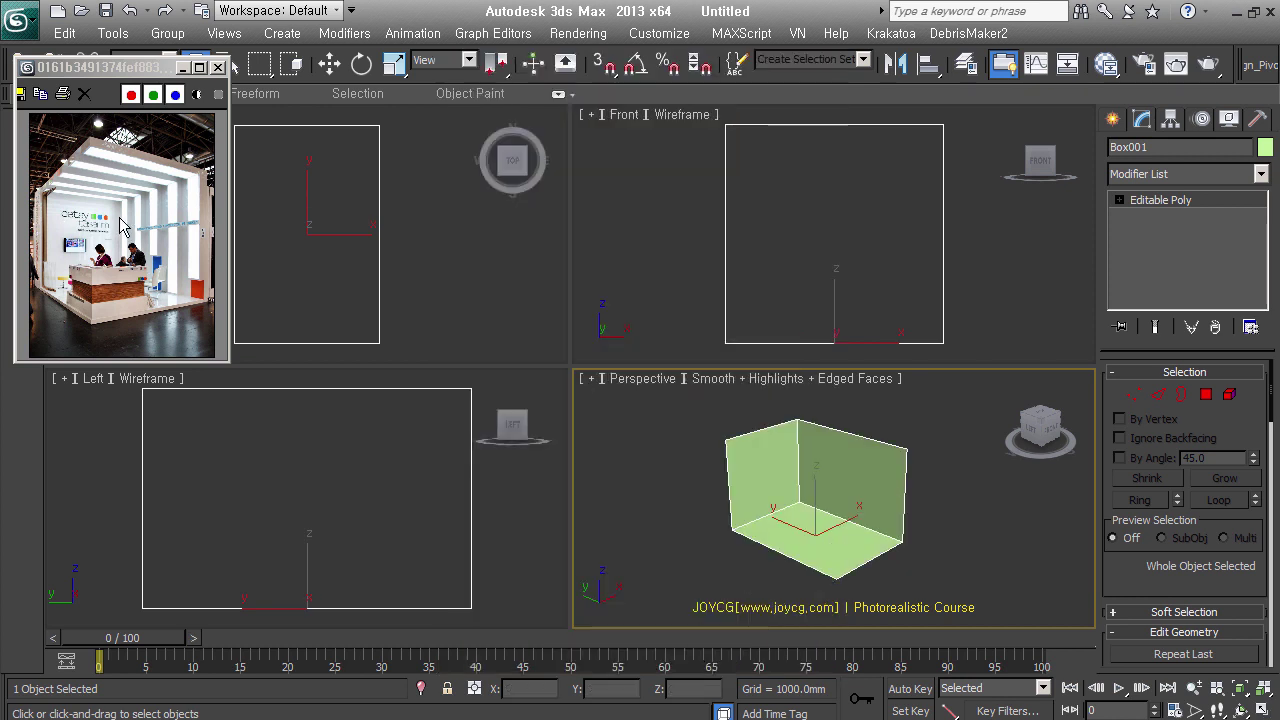
Select Box001's front and left wall polygons
{"action": "mouse_move", "coordinate": [903, 540]}
{"action": "middle_mouse_down", "text": "alt"}
{"action": "mouse_move", "coordinate": [871, 514]}
{"action": "mouse_move", "coordinate": [909, 529]}
{"action": "middle_mouse_up", "text": "alt"}
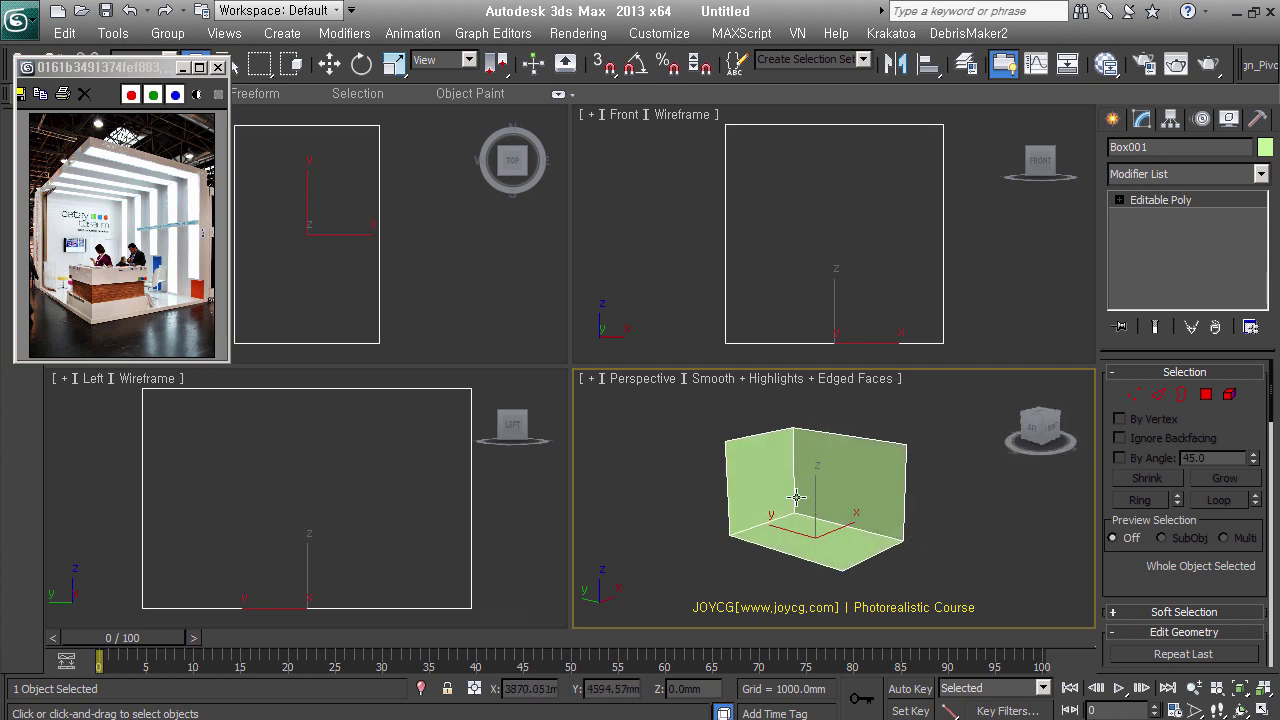
{"action": "middle_click_drag", "start_coordinate": [790, 512], "coordinate": [811, 471], "text": "alt"}
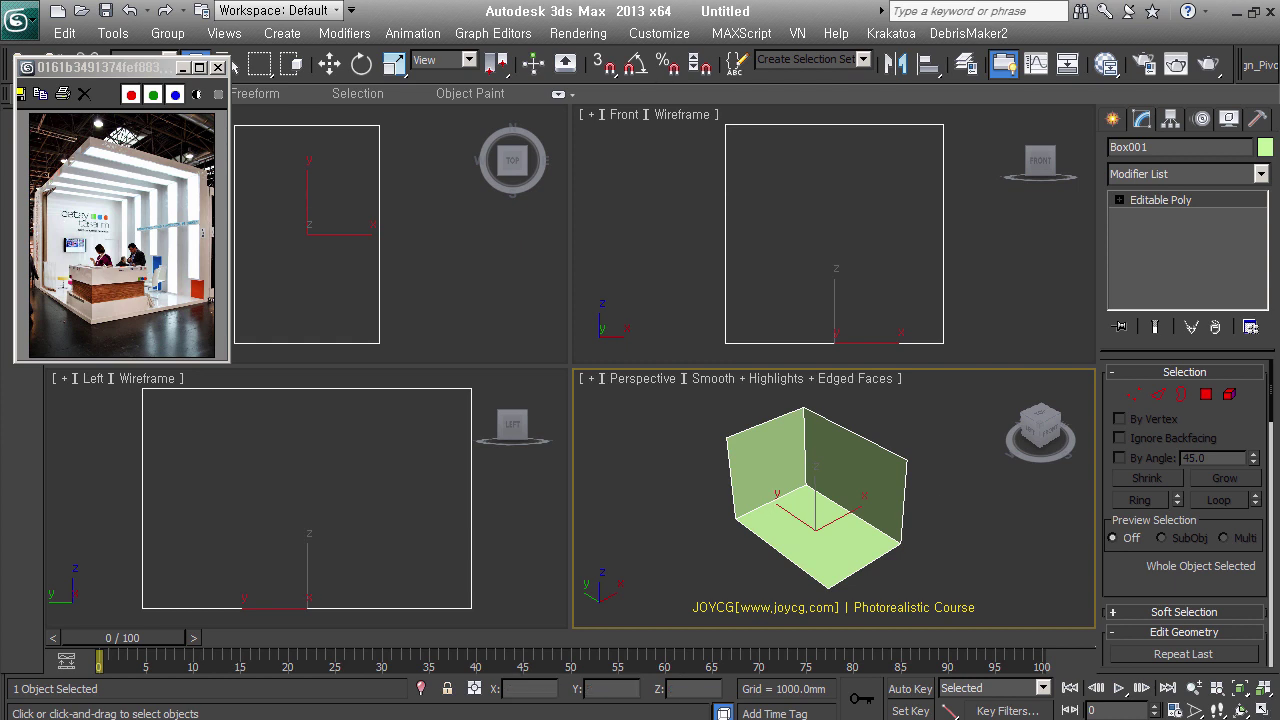
{"action": "left_click", "coordinate": [1206, 394]}
{"action": "left_click", "coordinate": [886, 533]}
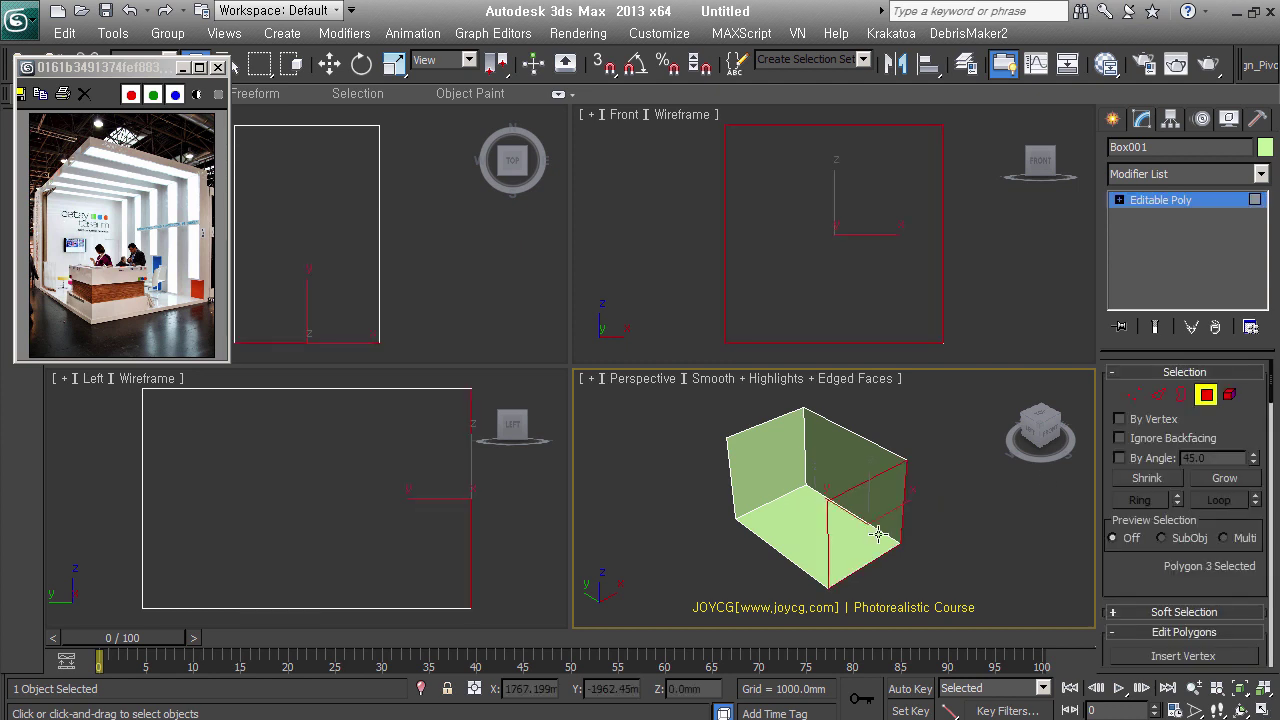
{"action": "left_click", "coordinate": [798, 524], "text": "ctrl"}
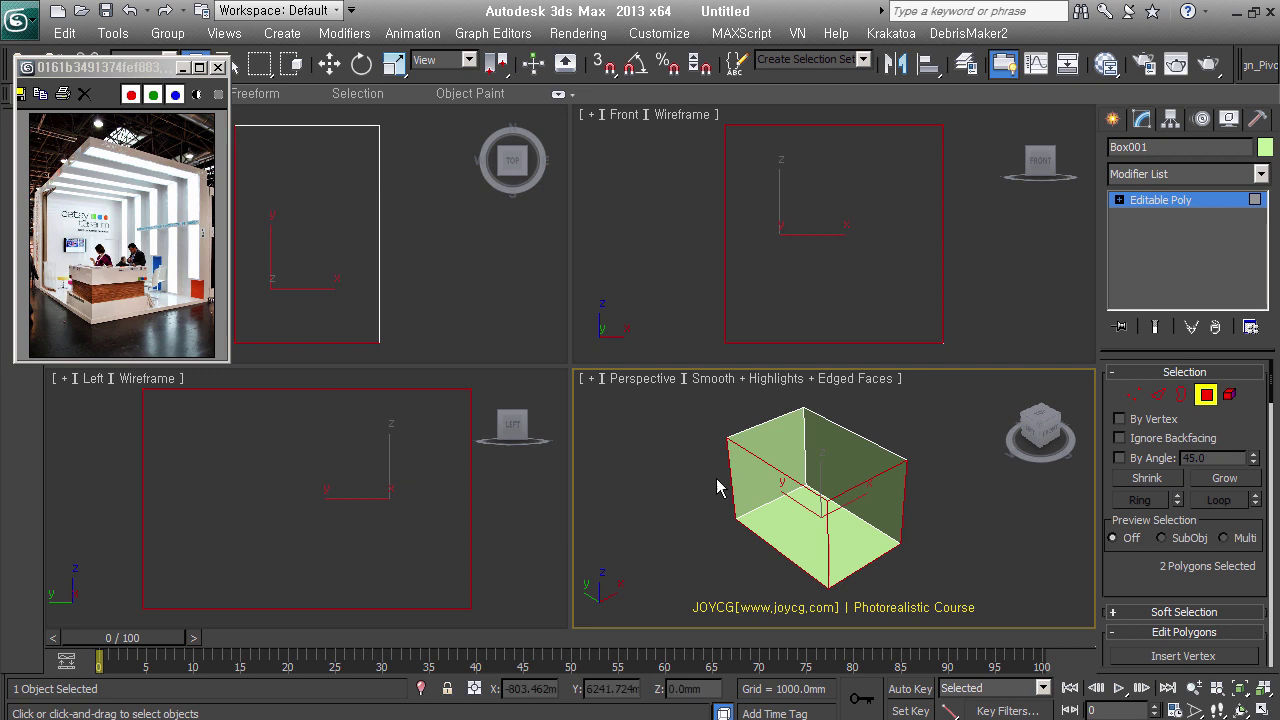
Detach the two selected wall faces as a new object named 'box'
{"action": "middle_click_drag", "start_coordinate": [958, 559], "coordinate": [949, 514], "text": "alt"}
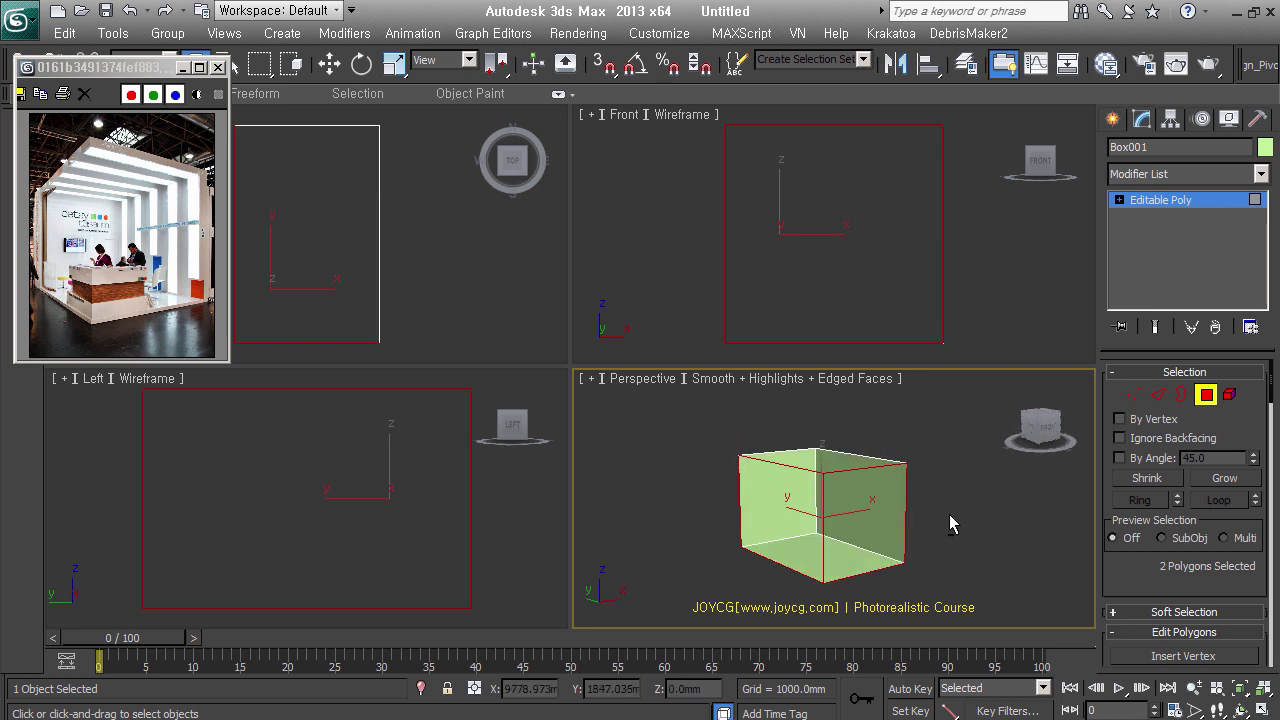
{"action": "key", "text": "alt+d"}
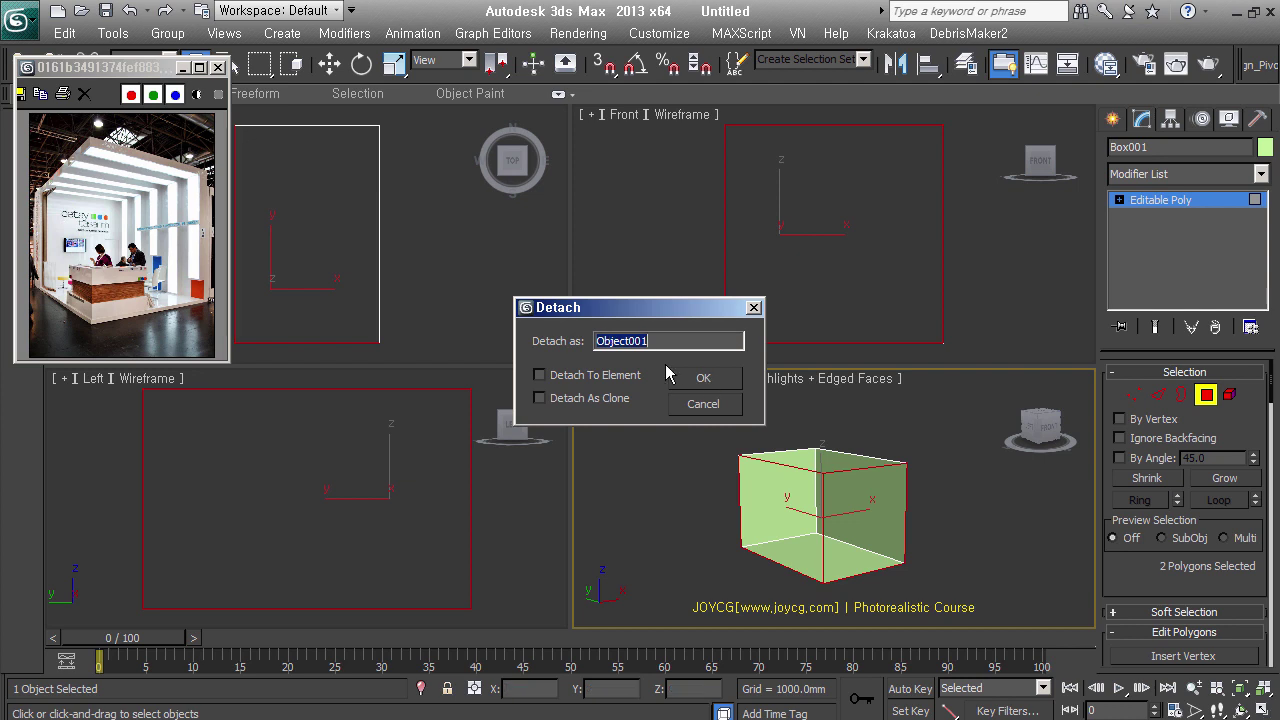
{"action": "type", "text": "box"}
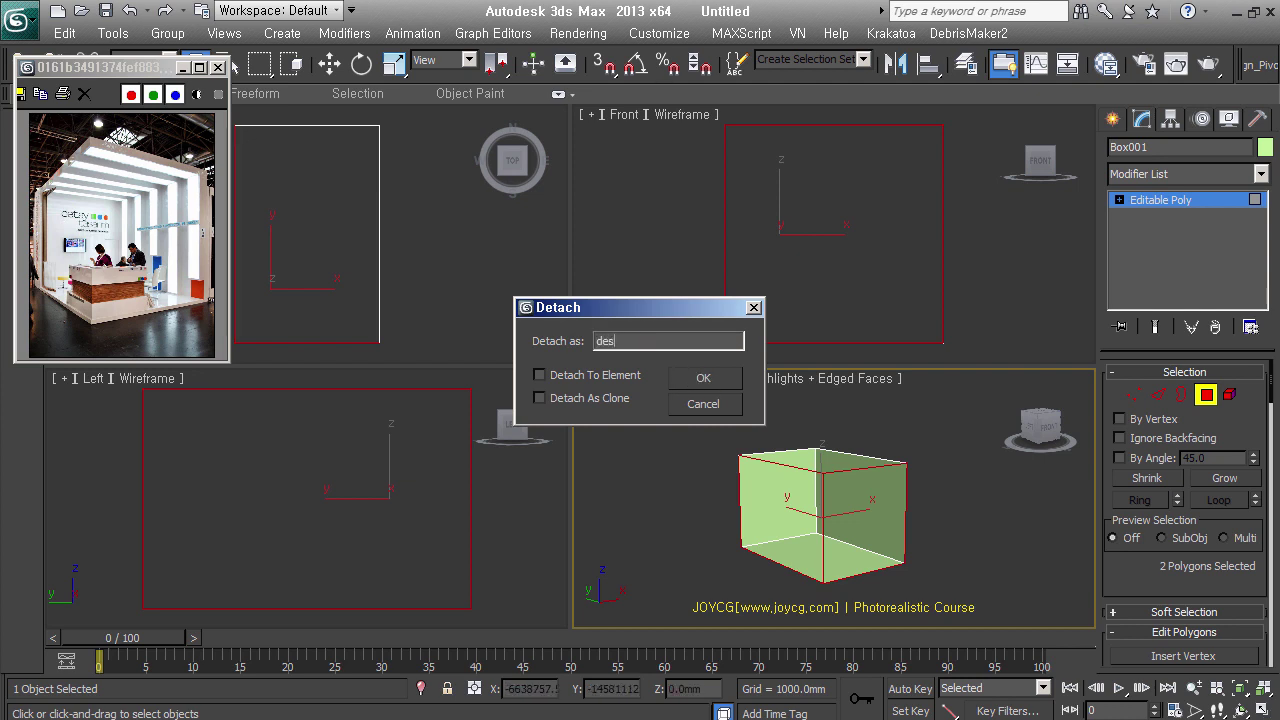
{"action": "left_click", "coordinate": [703, 378]}
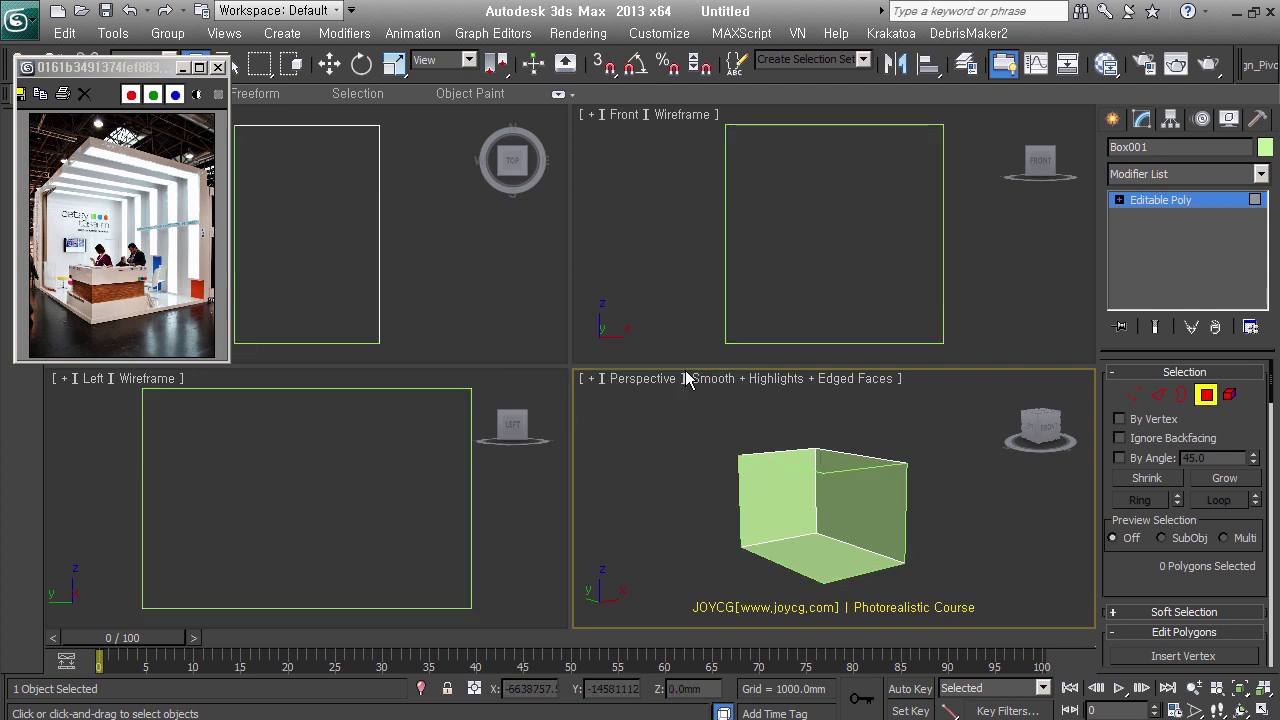
Select the box's bottom face and detach it as an object named 'Base'
{"action": "left_click", "coordinate": [1206, 398]}
{"action": "left_click", "coordinate": [841, 564]}
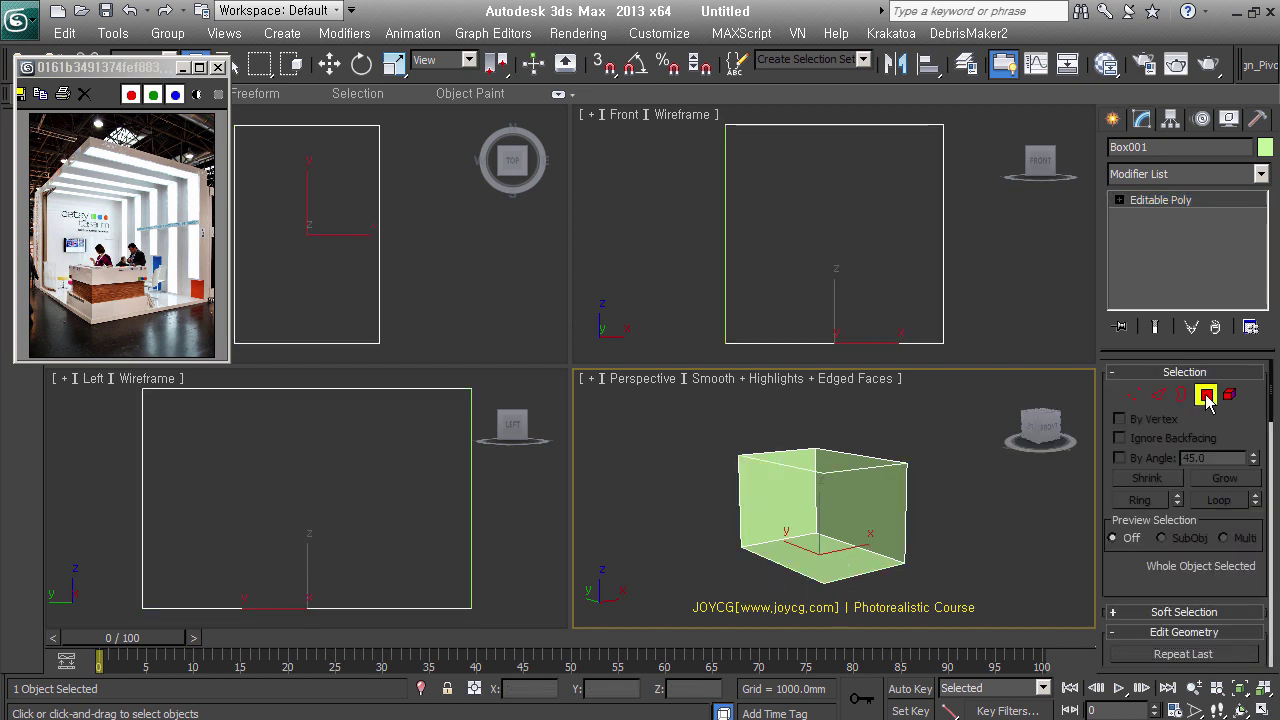
{"action": "left_click", "coordinate": [1206, 394]}
{"action": "left_click", "coordinate": [833, 563]}
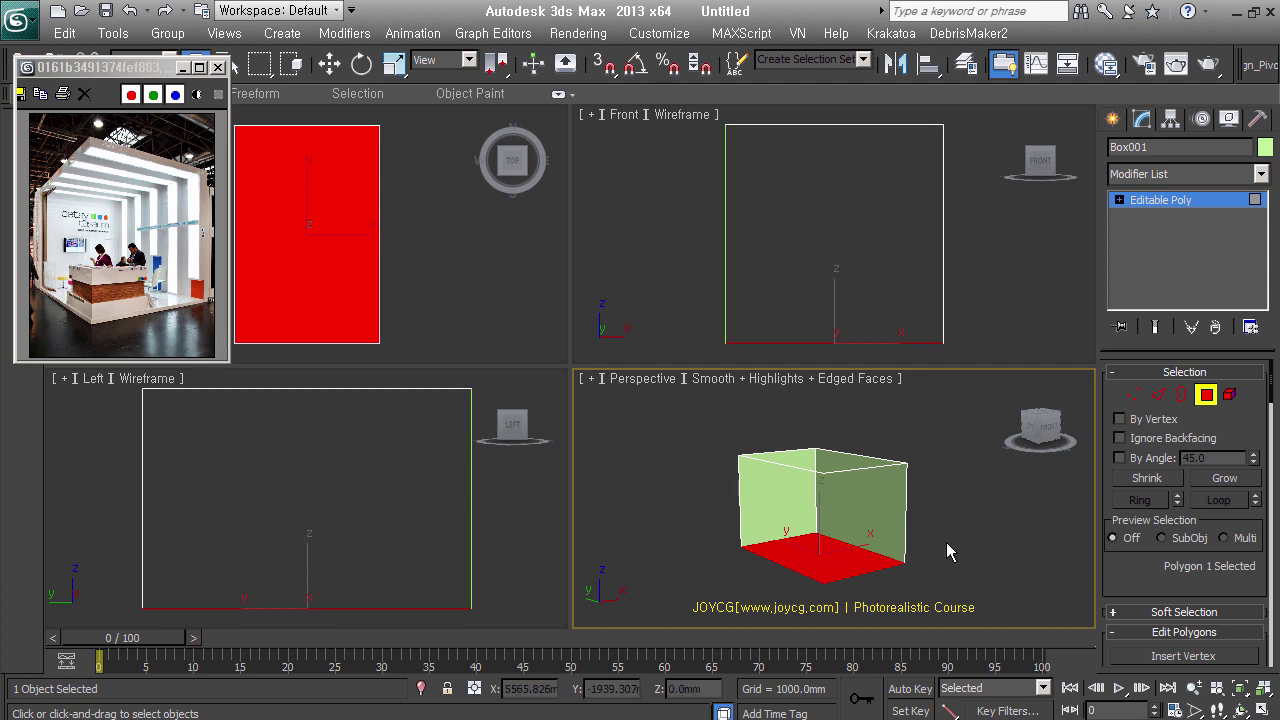
{"action": "key", "text": "alt+d"}
{"action": "type", "text": "Base"}
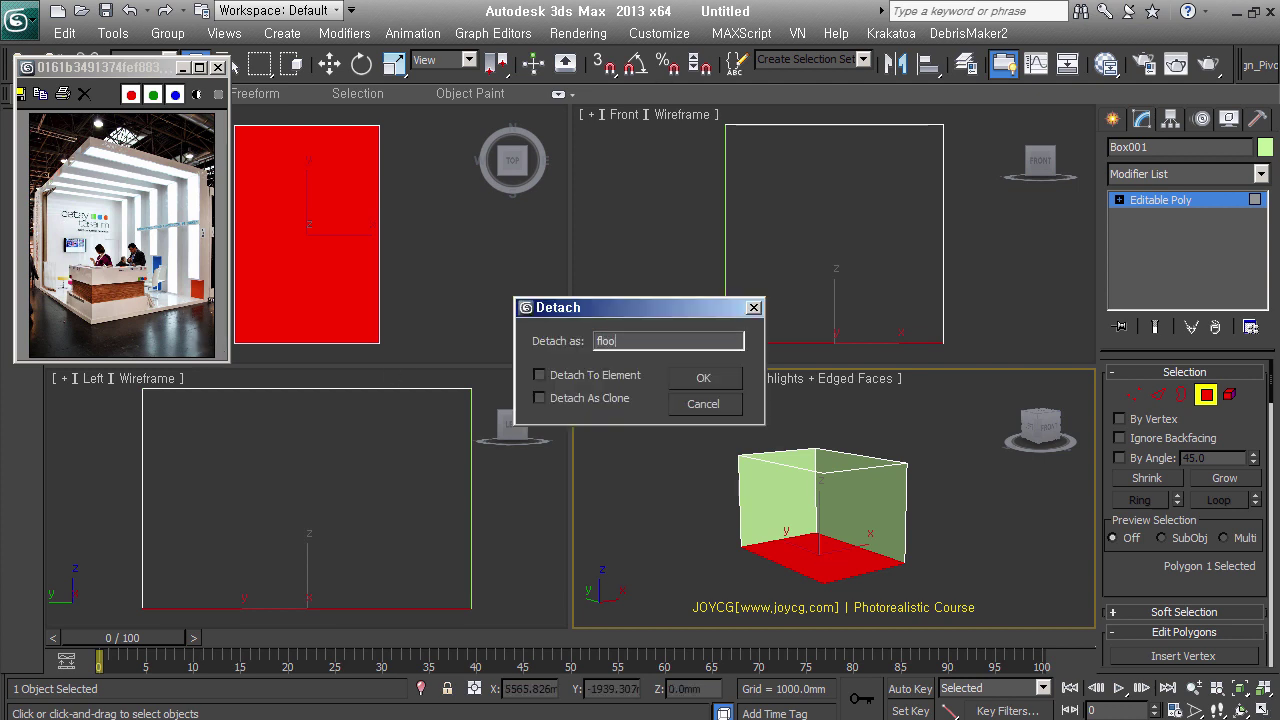
{"action": "key", "text": "Return"}
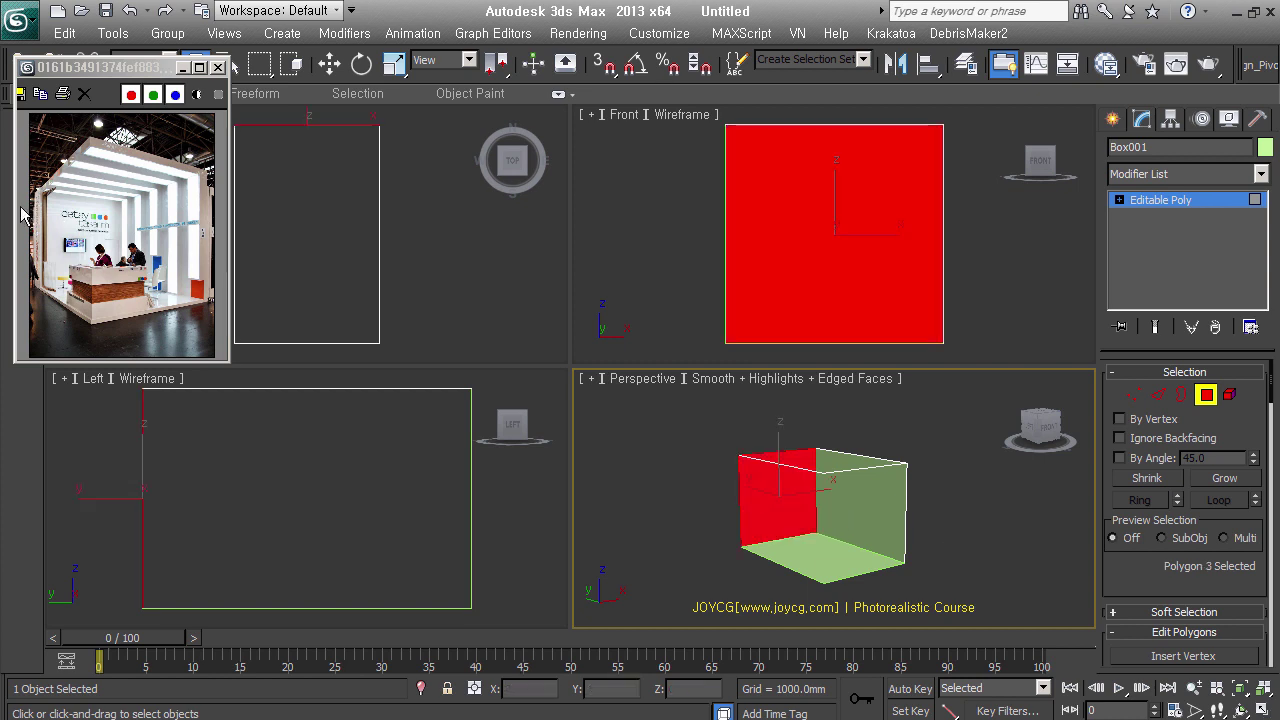
Zoom and pan the reference photo to check the red back-wall faces
{"action": "scroll", "coordinate": [93, 237], "scroll_direction": "up", "scroll_amount": 2}
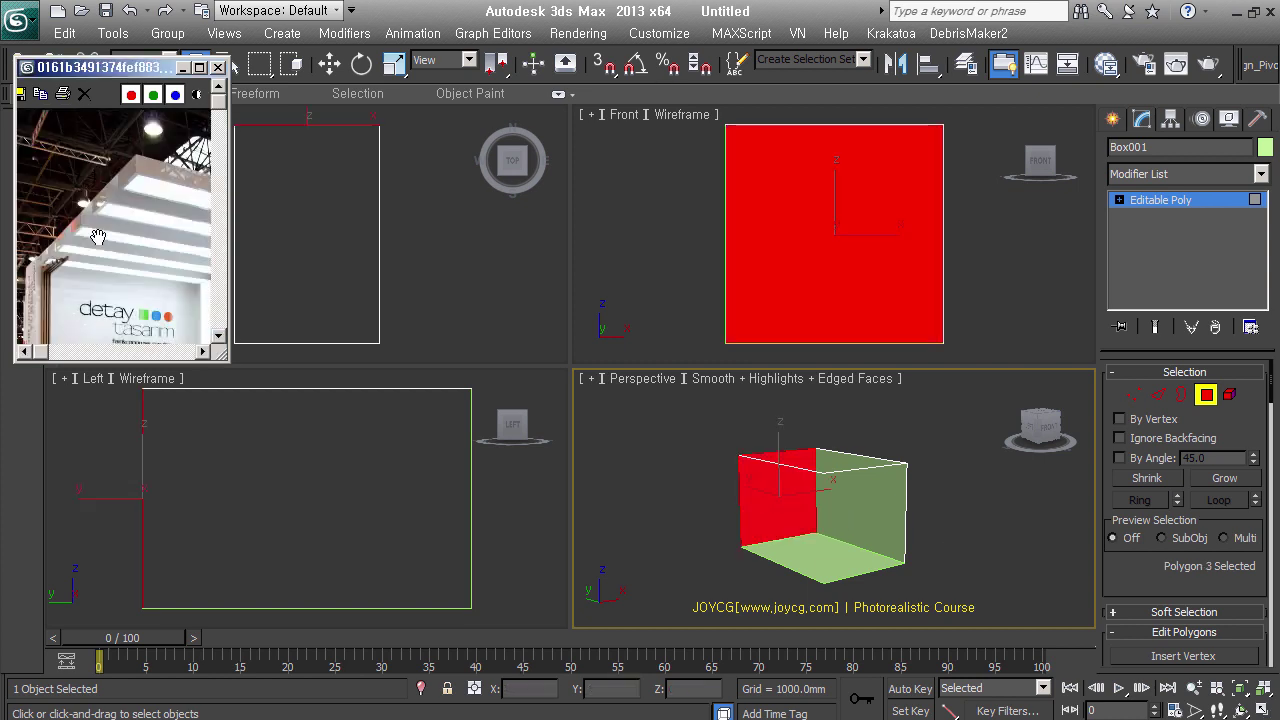
{"action": "left_click_drag", "start_coordinate": [89, 186], "coordinate": [103, 260]}
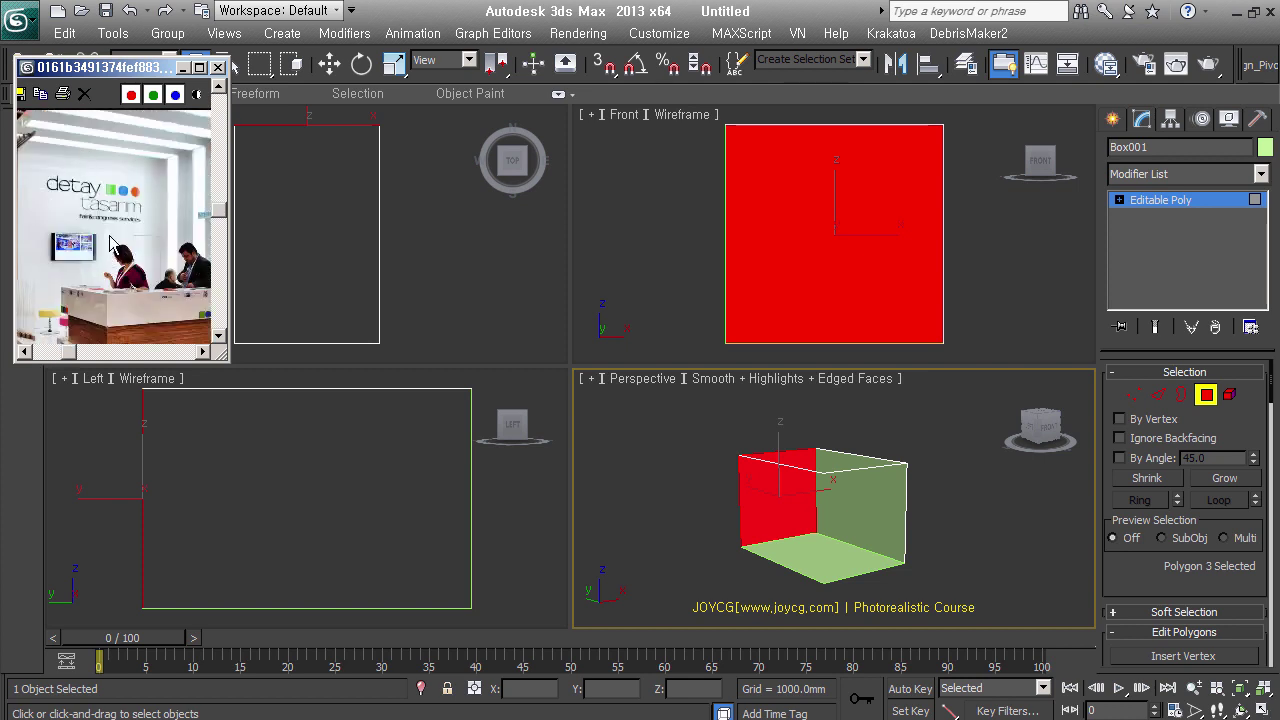
{"action": "scroll", "coordinate": [117, 257], "scroll_direction": "down", "scroll_amount": 2}
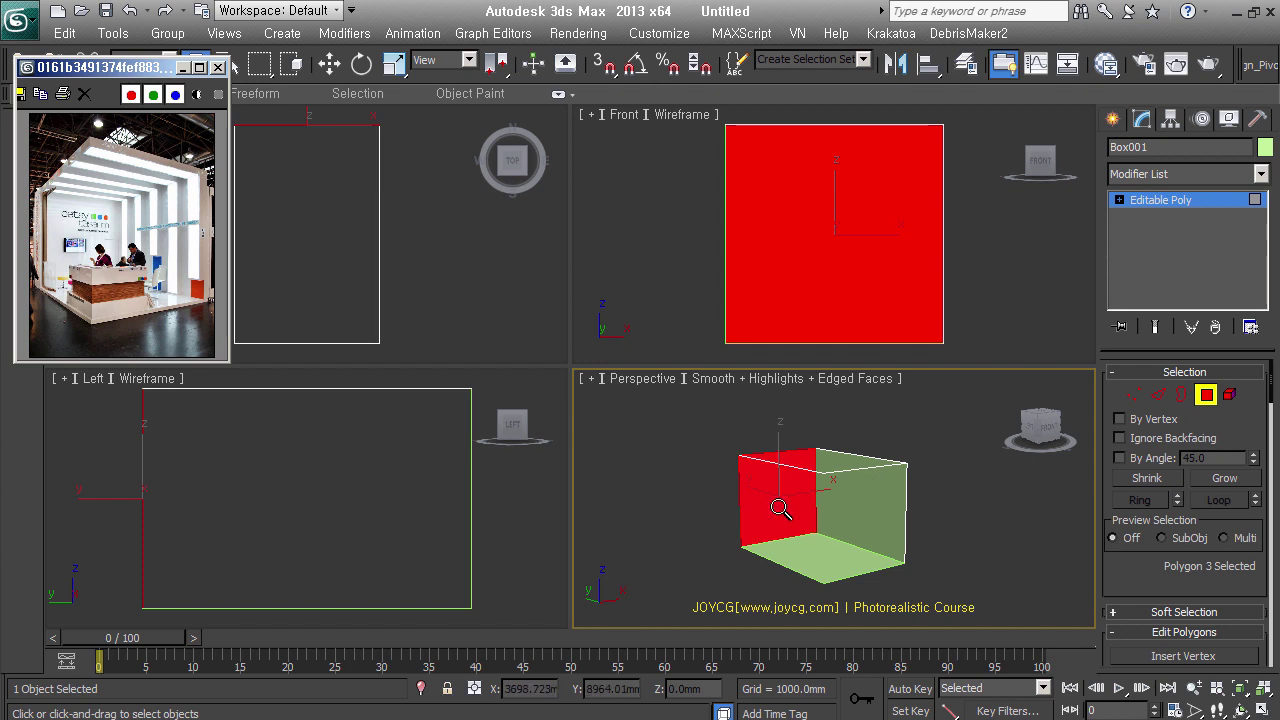
{"action": "left_click", "coordinate": [780, 509]}
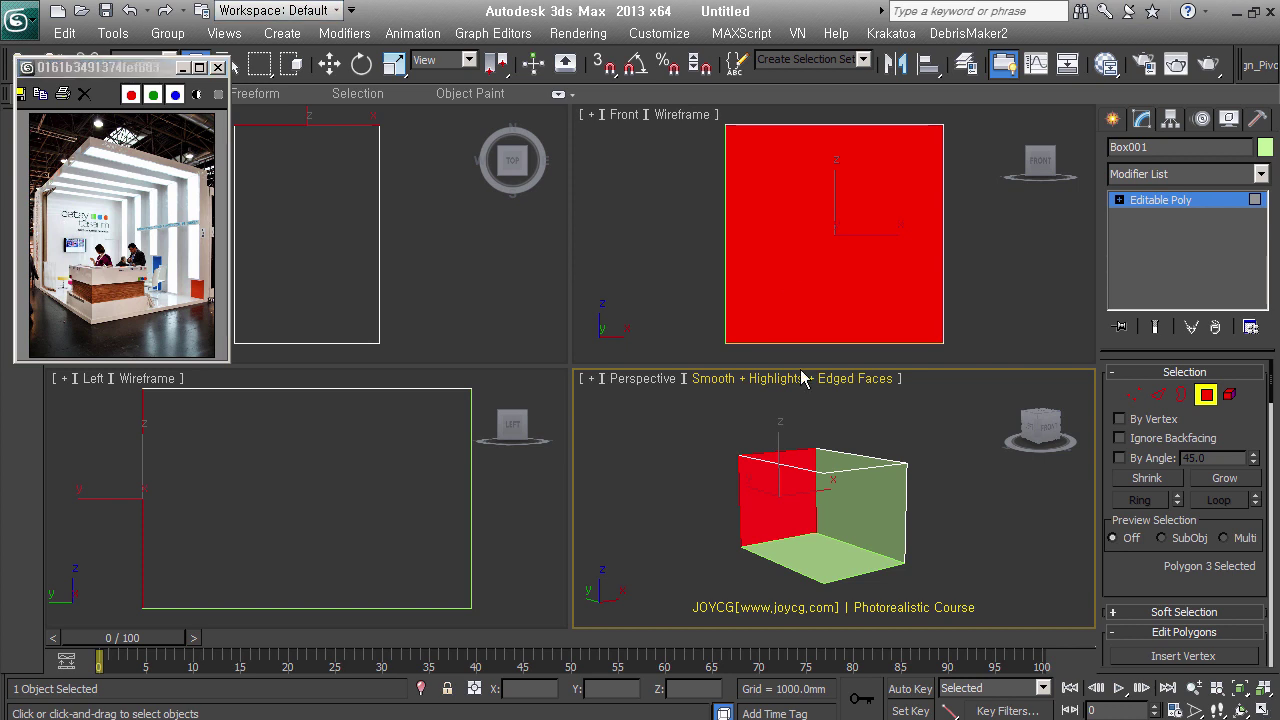
Detach the three red wall faces as an object named 'back'
{"action": "key", "text": "alt+d"}
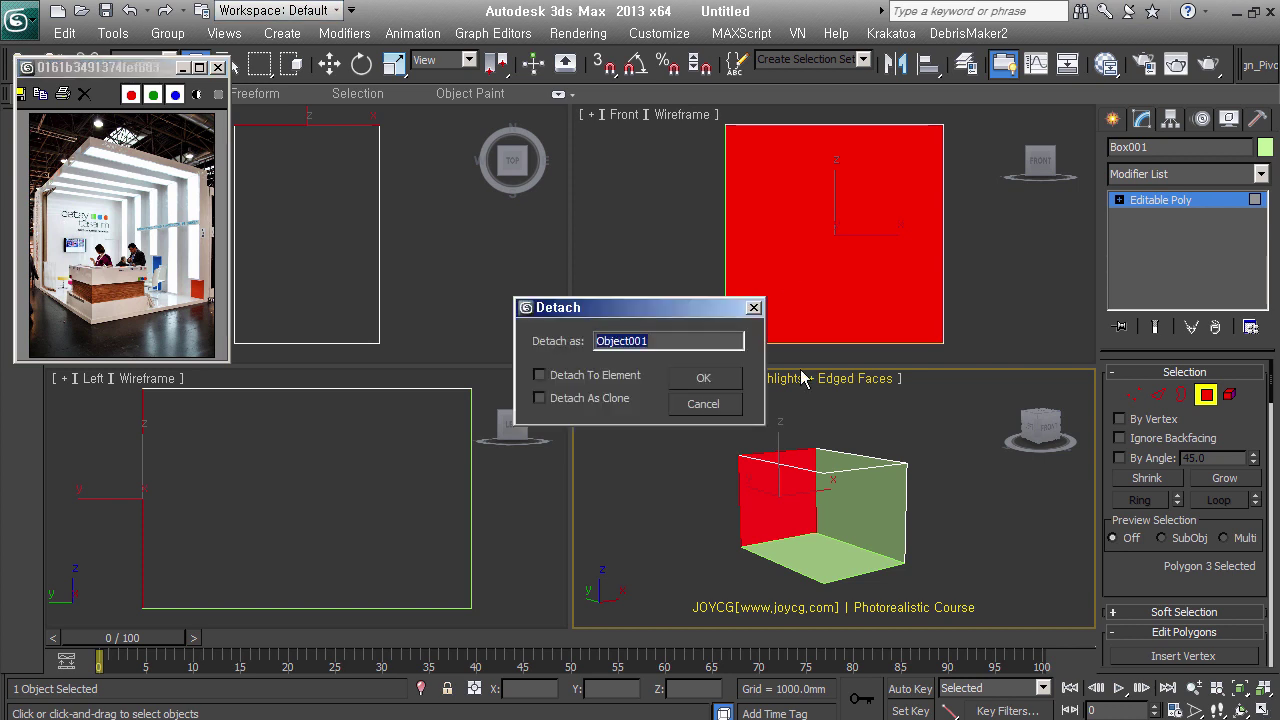
{"action": "type", "text": "back"}
{"action": "key", "text": "Return"}
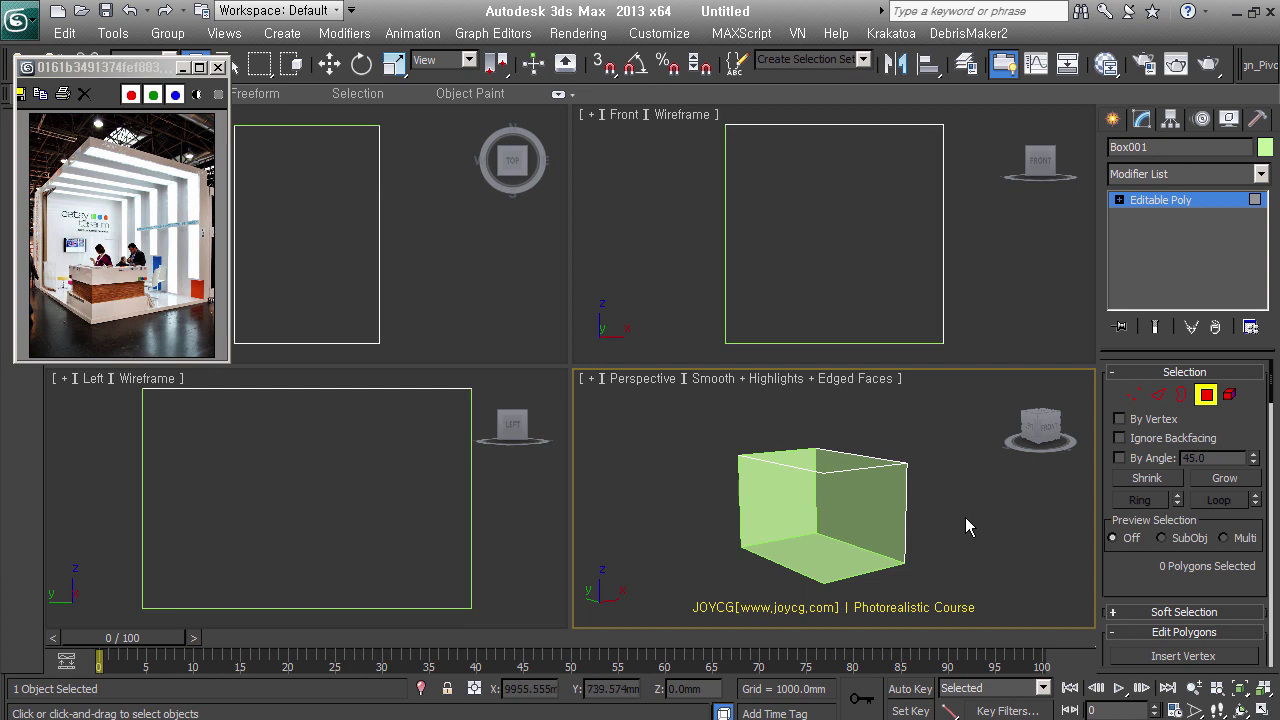
{"action": "middle_click_drag", "start_coordinate": [965, 517], "coordinate": [955, 521]}
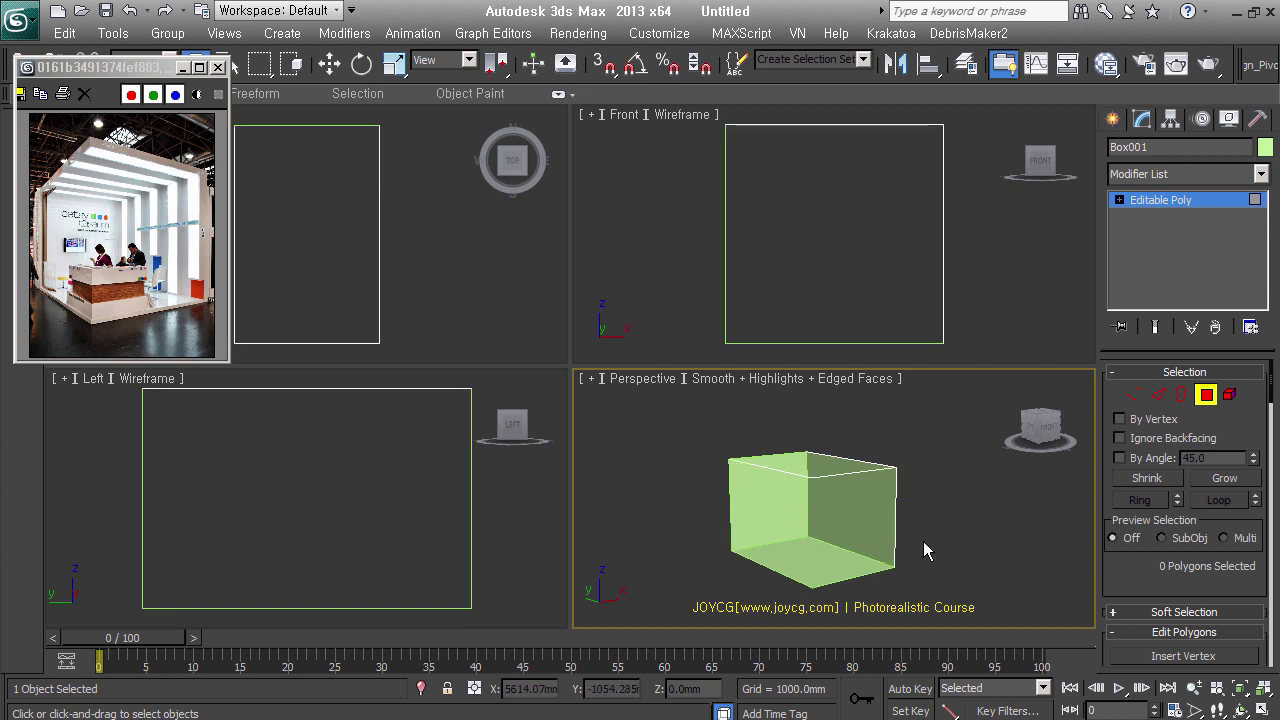
{"action": "mouse_move", "coordinate": [917, 557]}
{"action": "middle_mouse_down", "text": "alt"}
{"action": "mouse_move", "coordinate": [920, 523]}
{"action": "mouse_move", "coordinate": [929, 557]}
{"action": "middle_mouse_up", "text": "alt"}
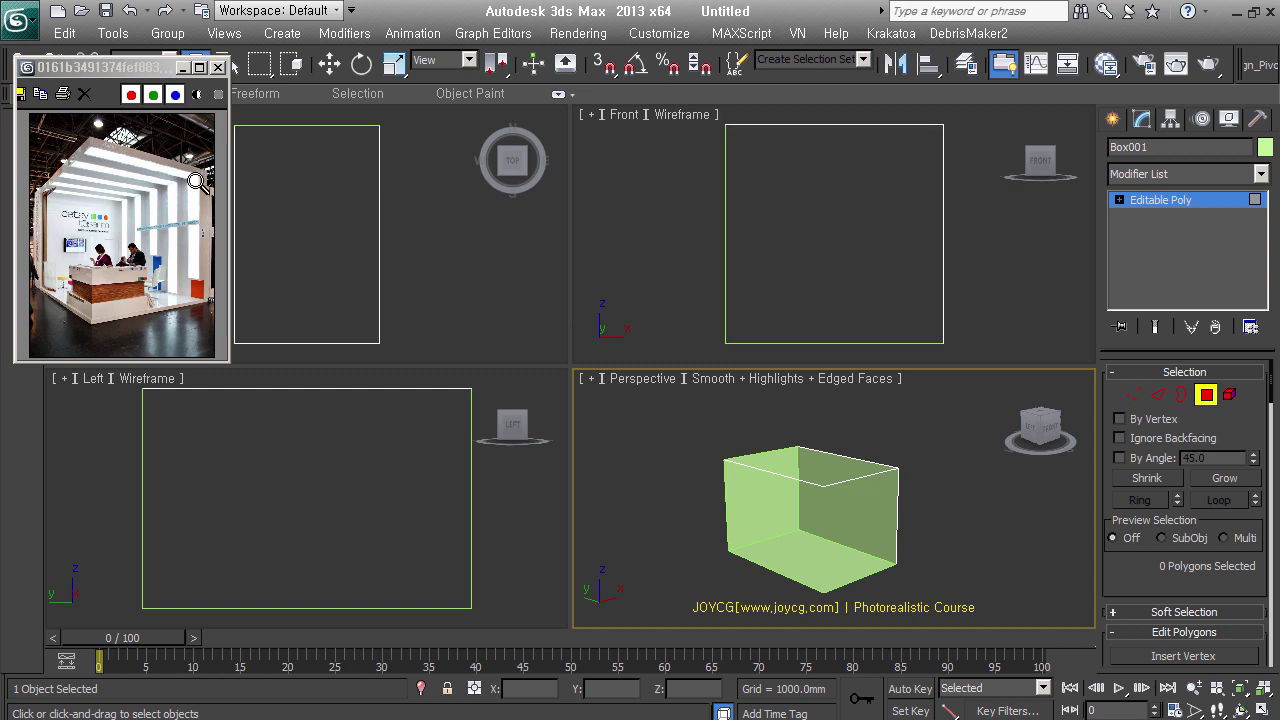
Magnify the reference photo on the white panels next to the reception desk
{"action": "left_click", "coordinate": [193, 270]}
{"action": "scroll", "coordinate": [193, 270], "scroll_direction": "up", "scroll_amount": 1}
{"action": "scroll", "coordinate": [150, 240], "scroll_direction": "up", "scroll_amount": 2}
{"action": "scroll", "coordinate": [57, 203], "scroll_direction": "up", "scroll_amount": 1}
{"action": "scroll", "coordinate": [127, 183], "scroll_direction": "down", "scroll_amount": 2}
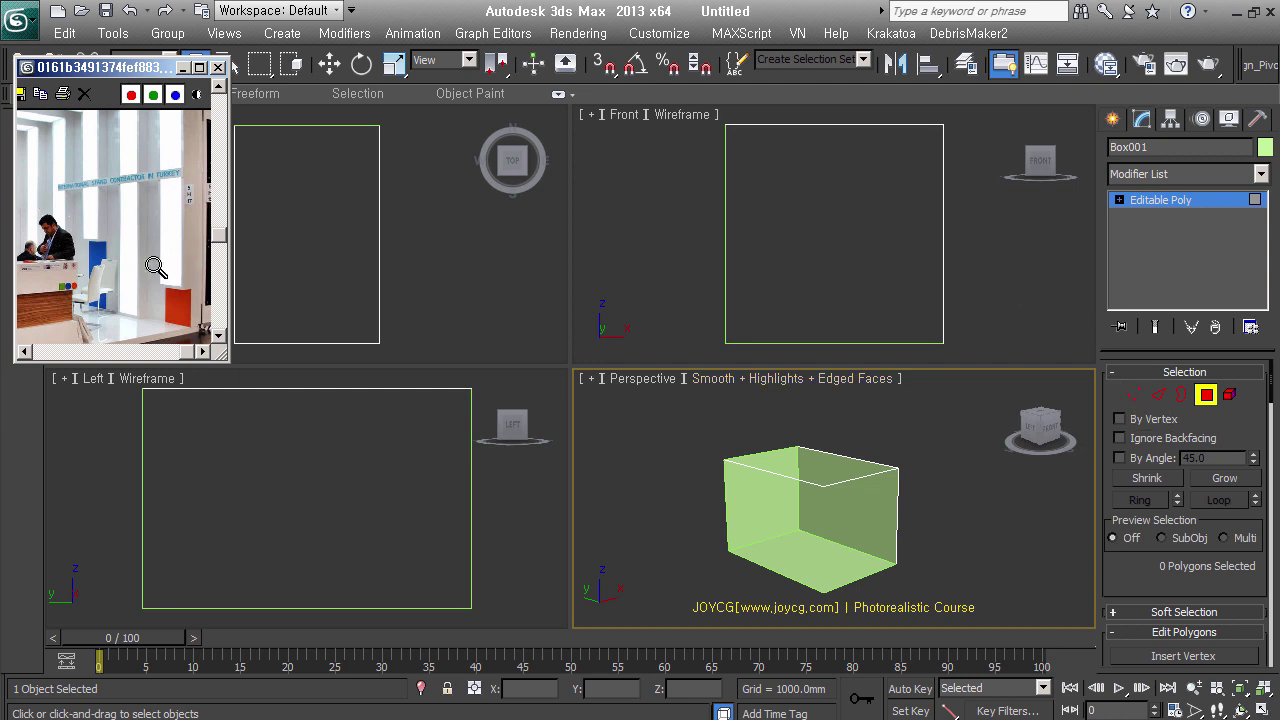
Select the box's right vertical edge, then add an Edit Poly modifier to Box001
{"action": "left_click", "coordinate": [1157, 394]}
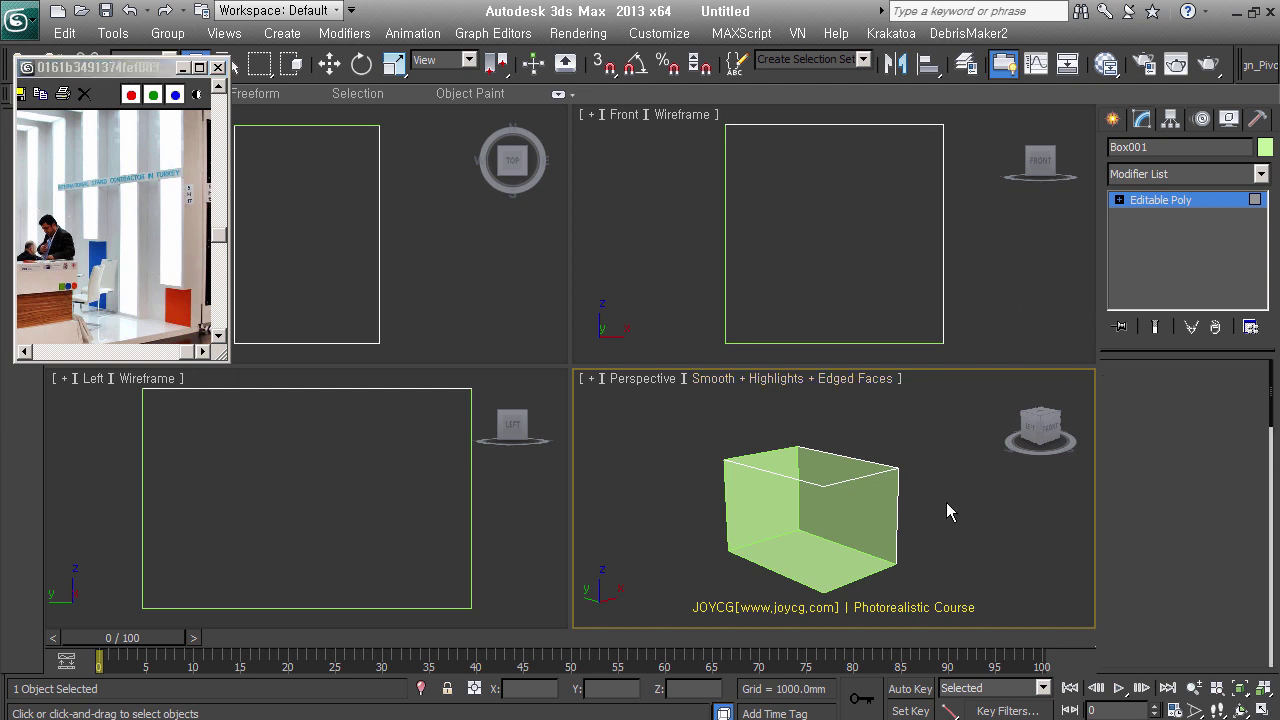
{"action": "left_click", "coordinate": [896, 508]}
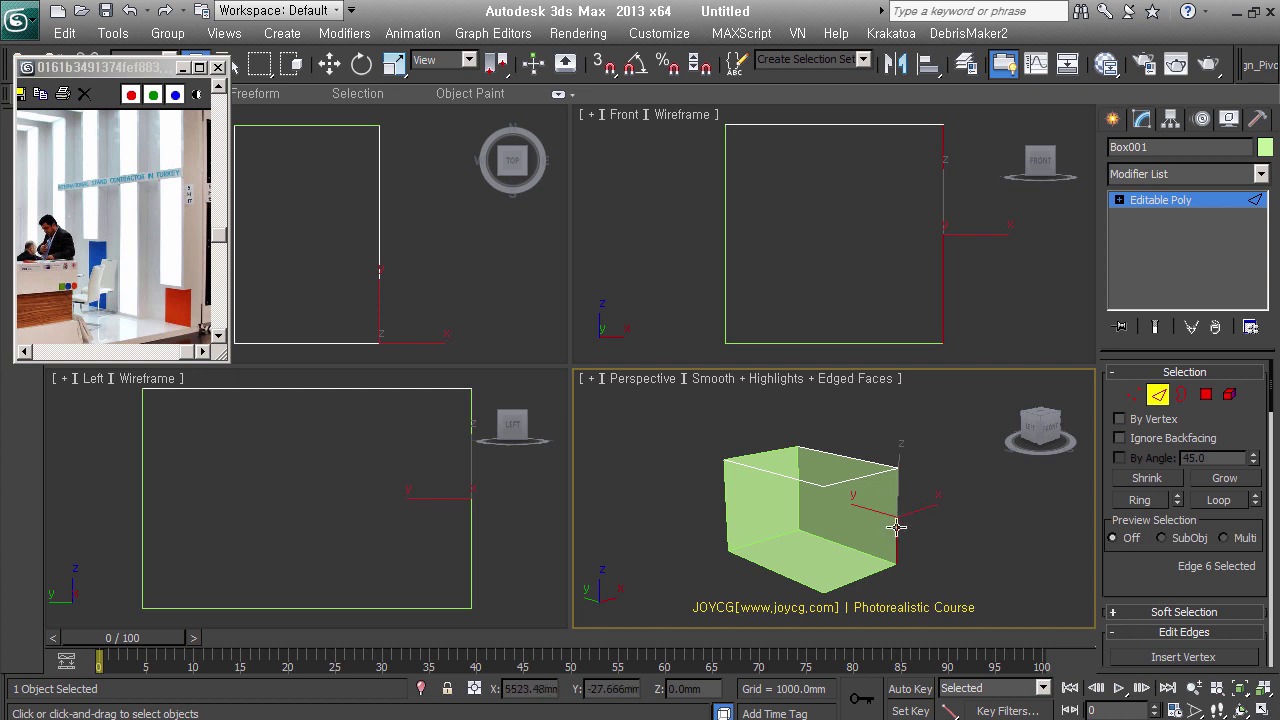
{"action": "left_click", "coordinate": [1158, 394]}
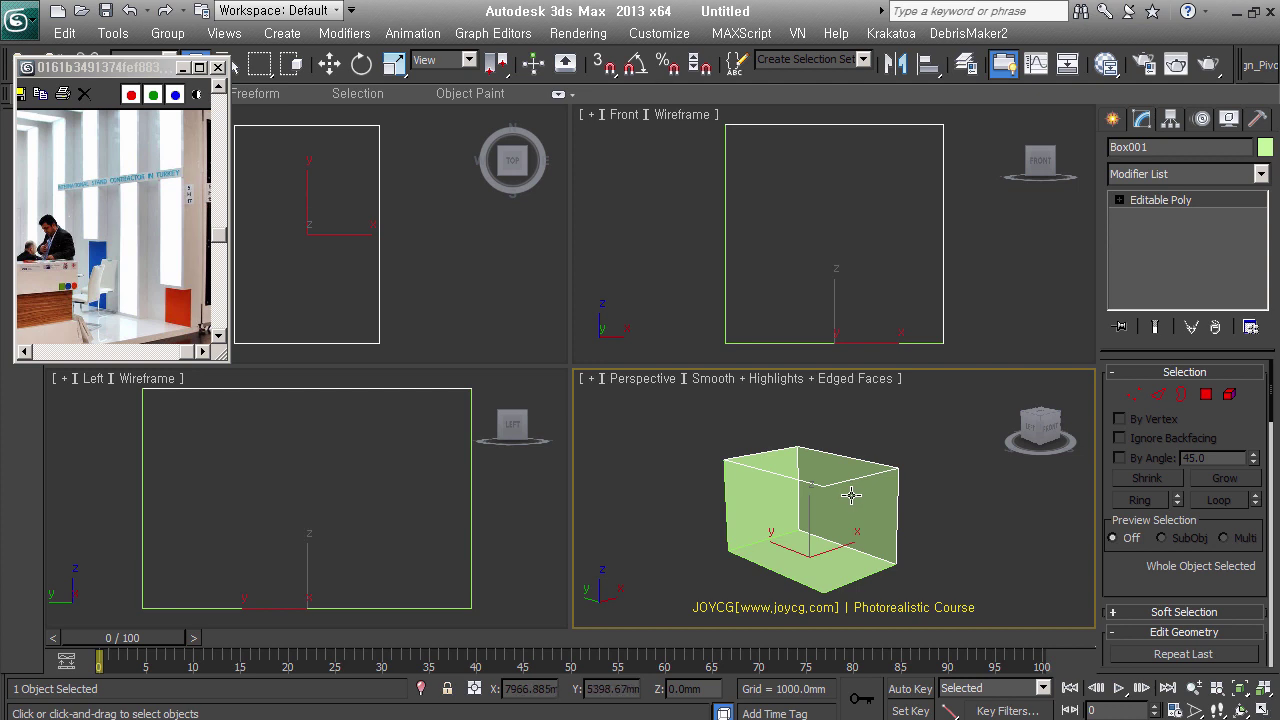
{"action": "left_click", "coordinate": [1260, 174]}
{"action": "left_click", "coordinate": [1169, 380]}
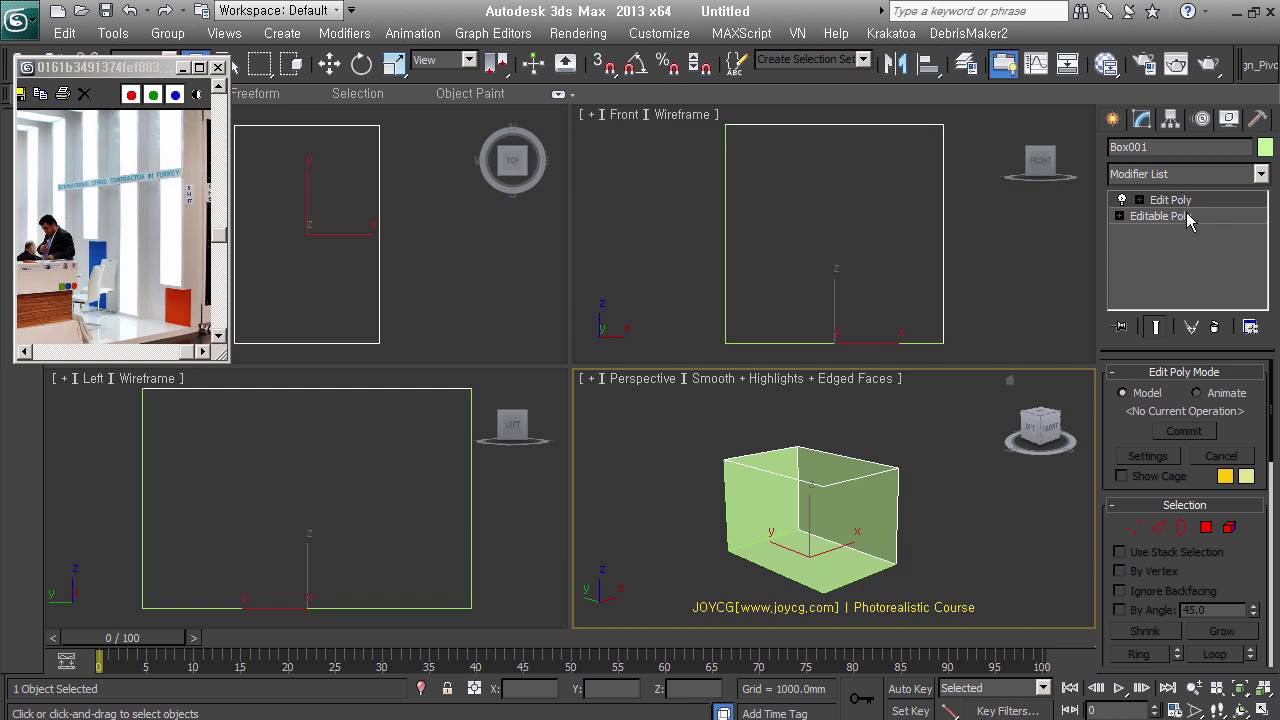
Chamfer the box's selected vertical corner edge with a 500 mm amount
{"action": "left_click", "coordinate": [1157, 527]}
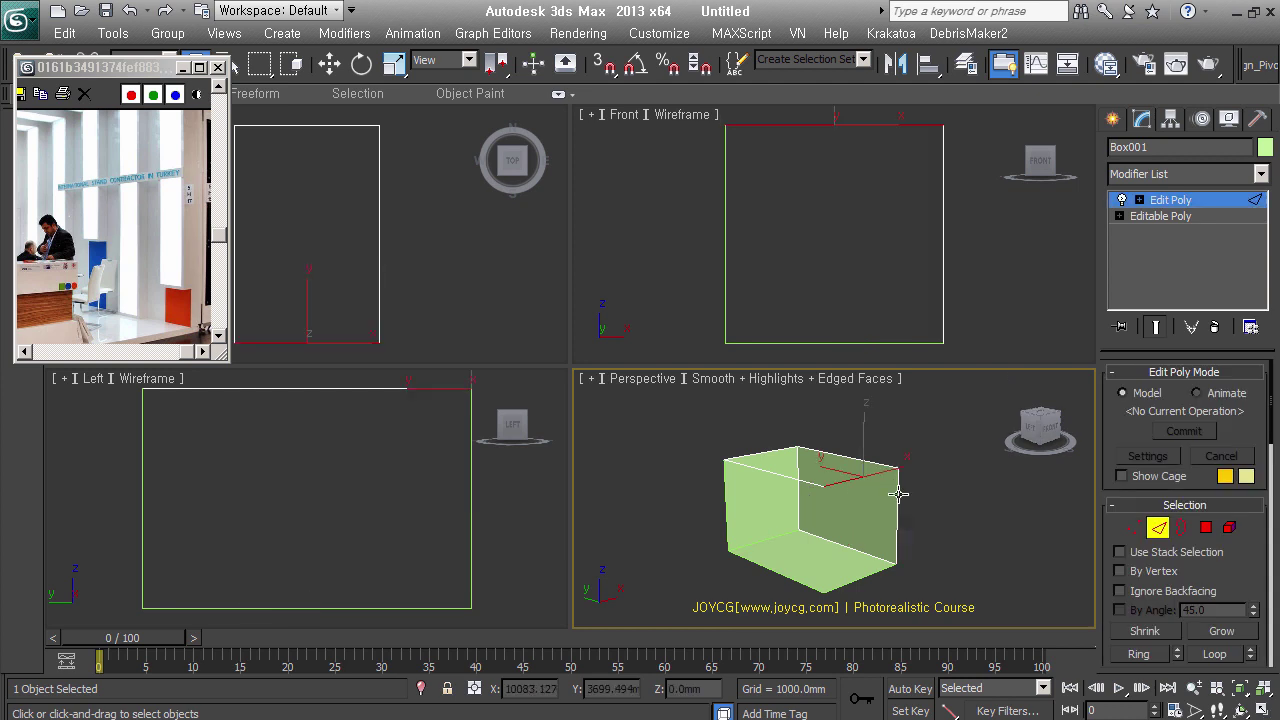
{"action": "right_click", "coordinate": [937, 538]}
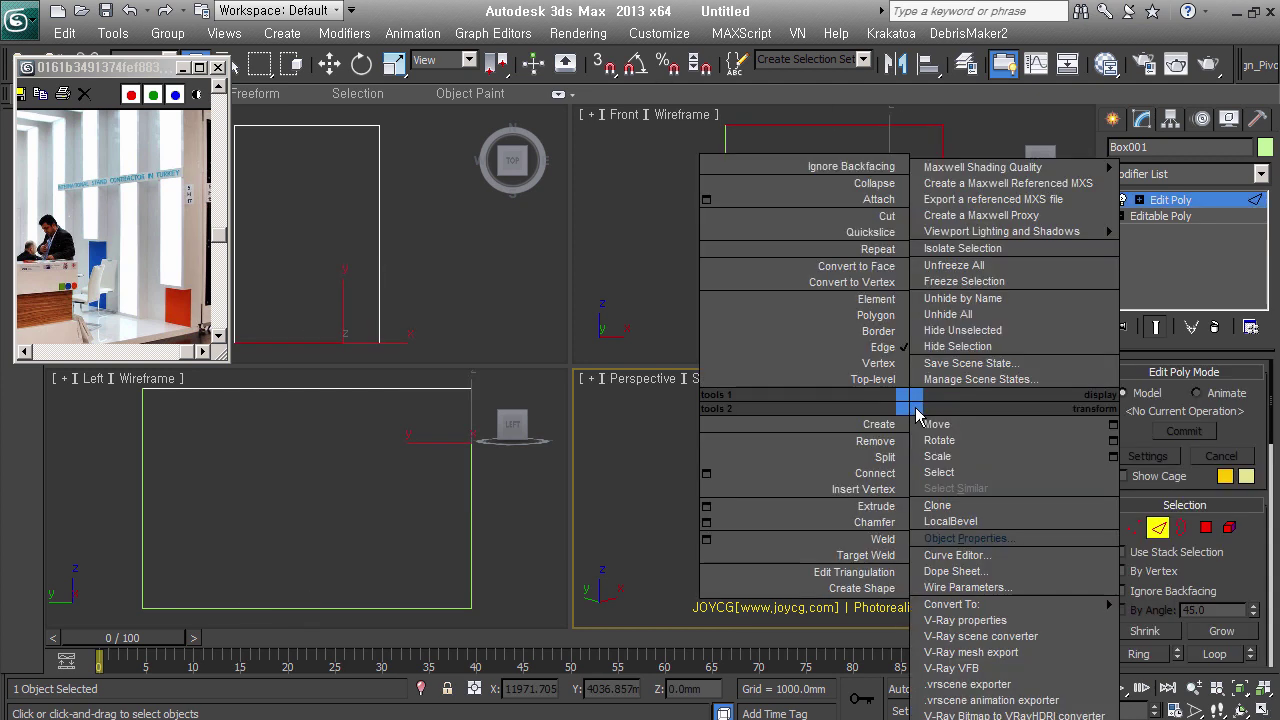
{"action": "left_click", "coordinate": [707, 522]}
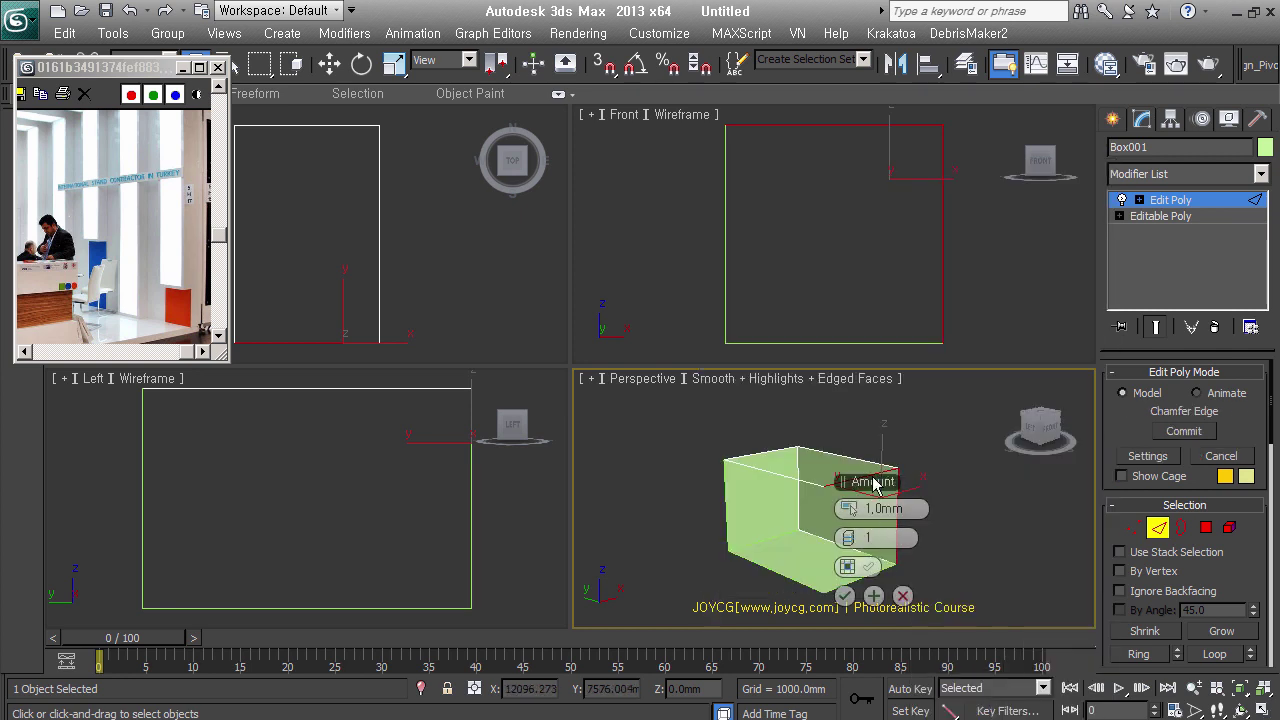
{"action": "left_click_drag", "start_coordinate": [873, 482], "coordinate": [965, 435]}
{"action": "left_click", "coordinate": [968, 460]}
{"action": "type", "text": "500"}
{"action": "key", "text": "Return"}
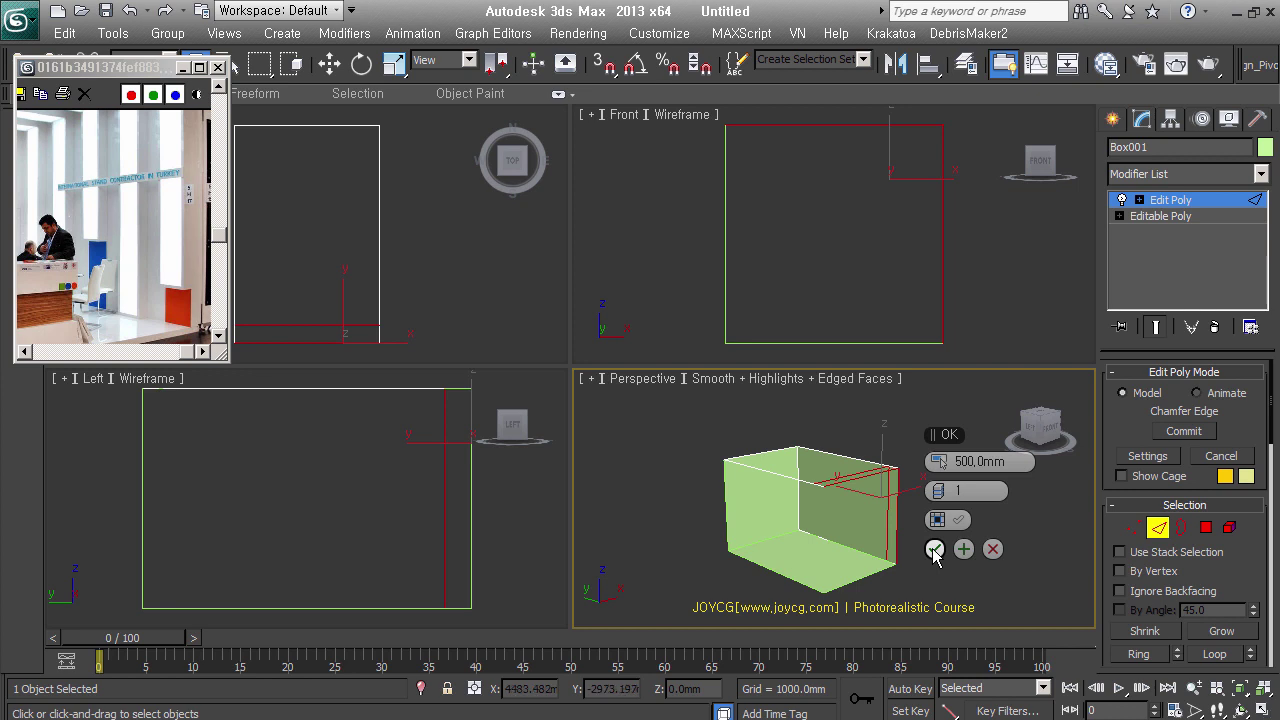
Confirm the chamfer and select the box's right-side face in Polygon mode
{"action": "left_click", "coordinate": [934, 550]}
{"action": "left_click", "coordinate": [1204, 530]}
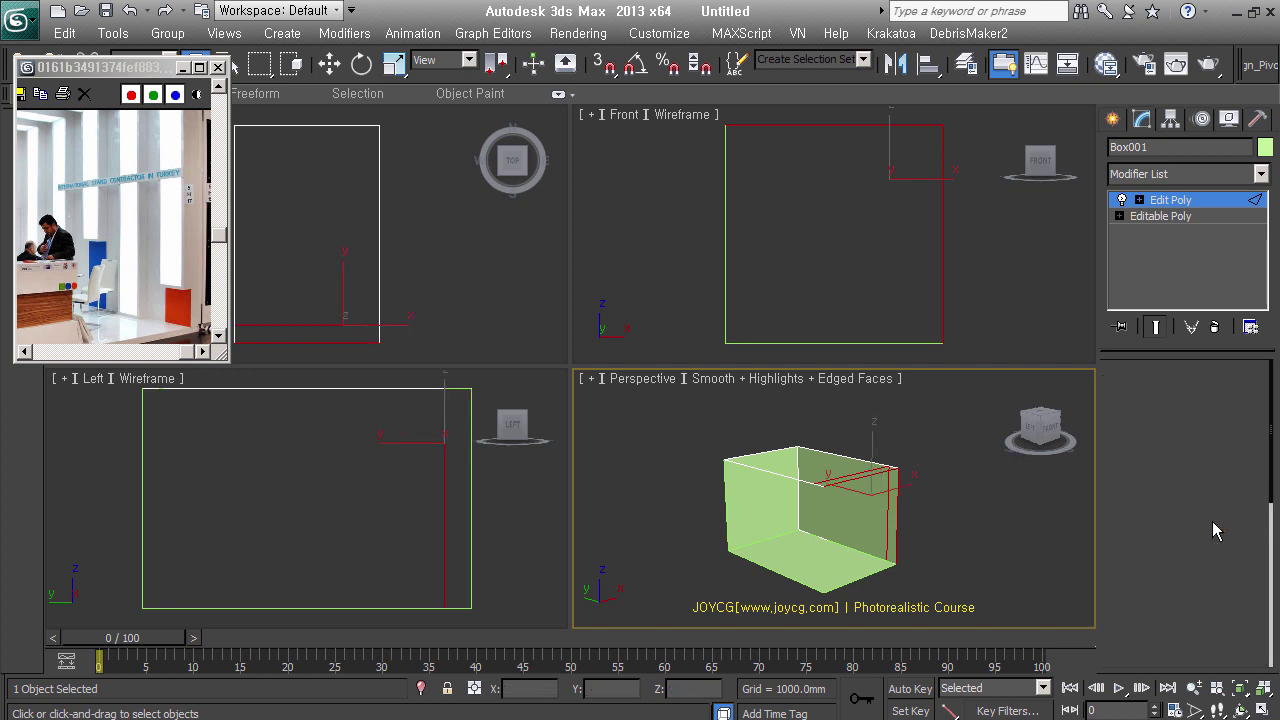
{"action": "left_click", "coordinate": [890, 533]}
Detach the side and chamfer faces as a separate non-clone object, then remove Edit Poly
{"action": "middle_click_drag", "start_coordinate": [890, 533], "coordinate": [900, 457], "text": "alt"}
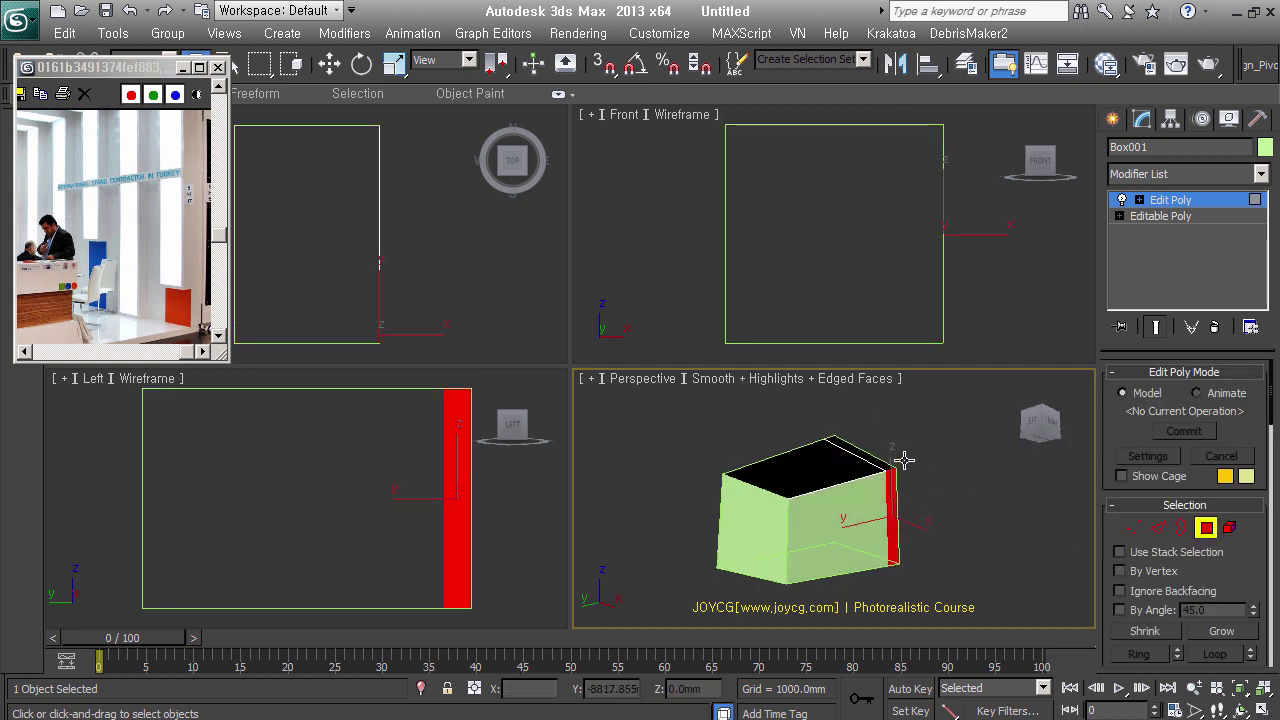
{"action": "left_click", "coordinate": [887, 462], "text": "ctrl"}
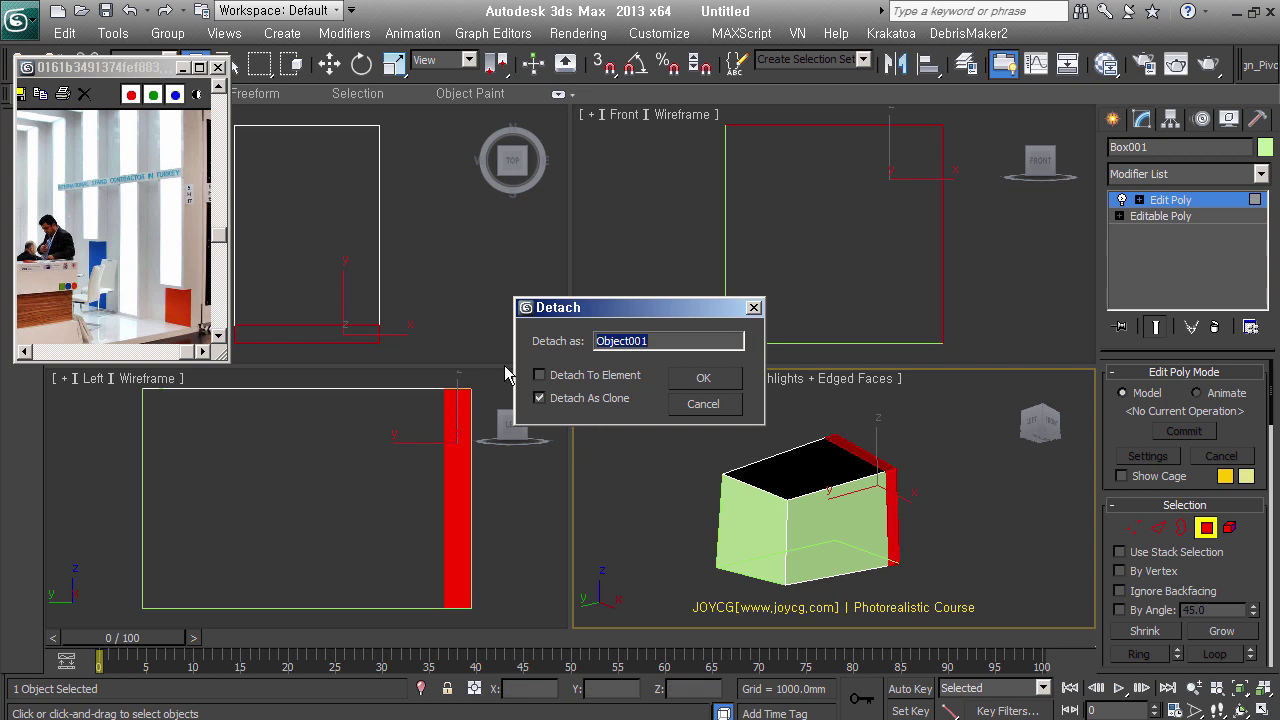
{"action": "left_click", "coordinate": [610, 399]}
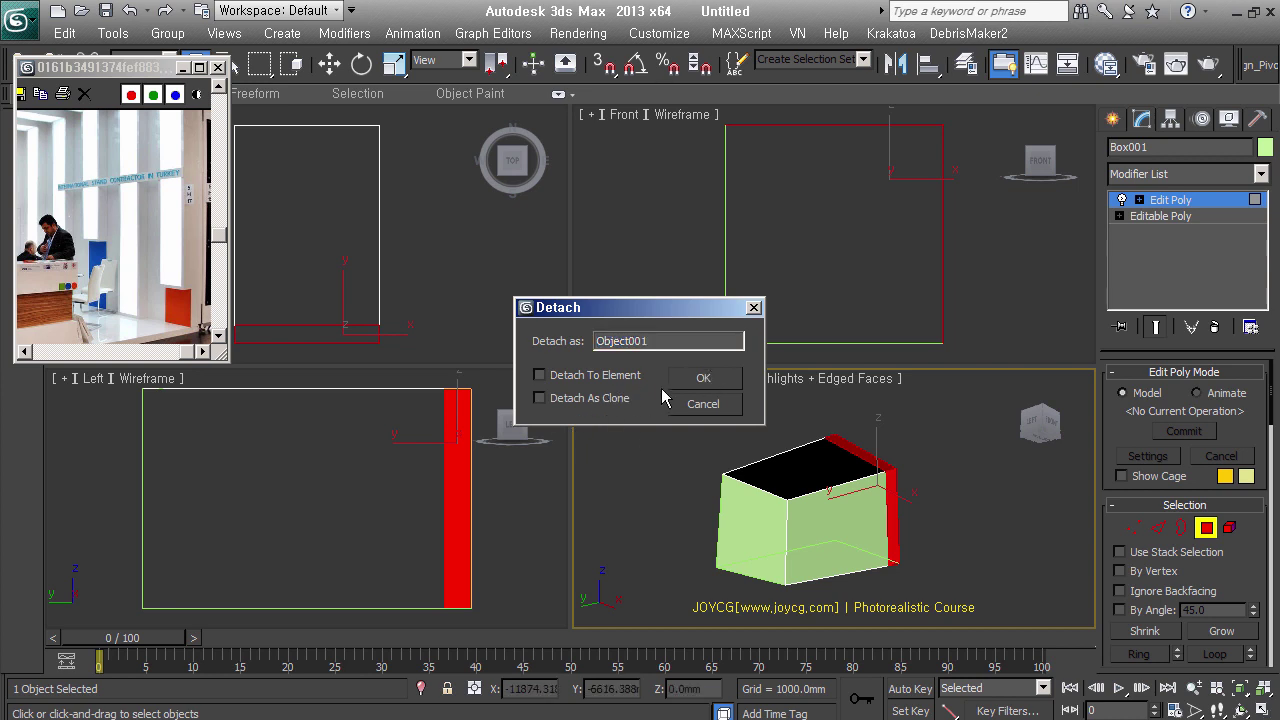
{"action": "left_click", "coordinate": [705, 380]}
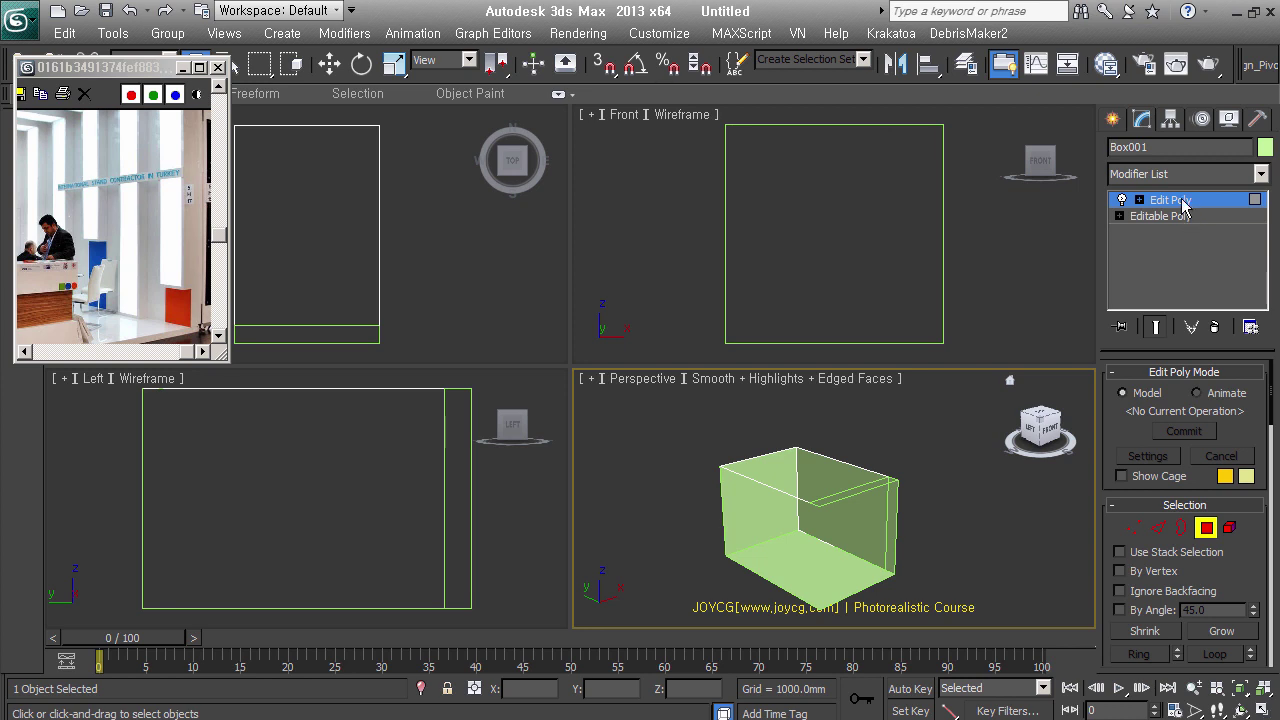
{"action": "left_click", "coordinate": [1215, 328]}
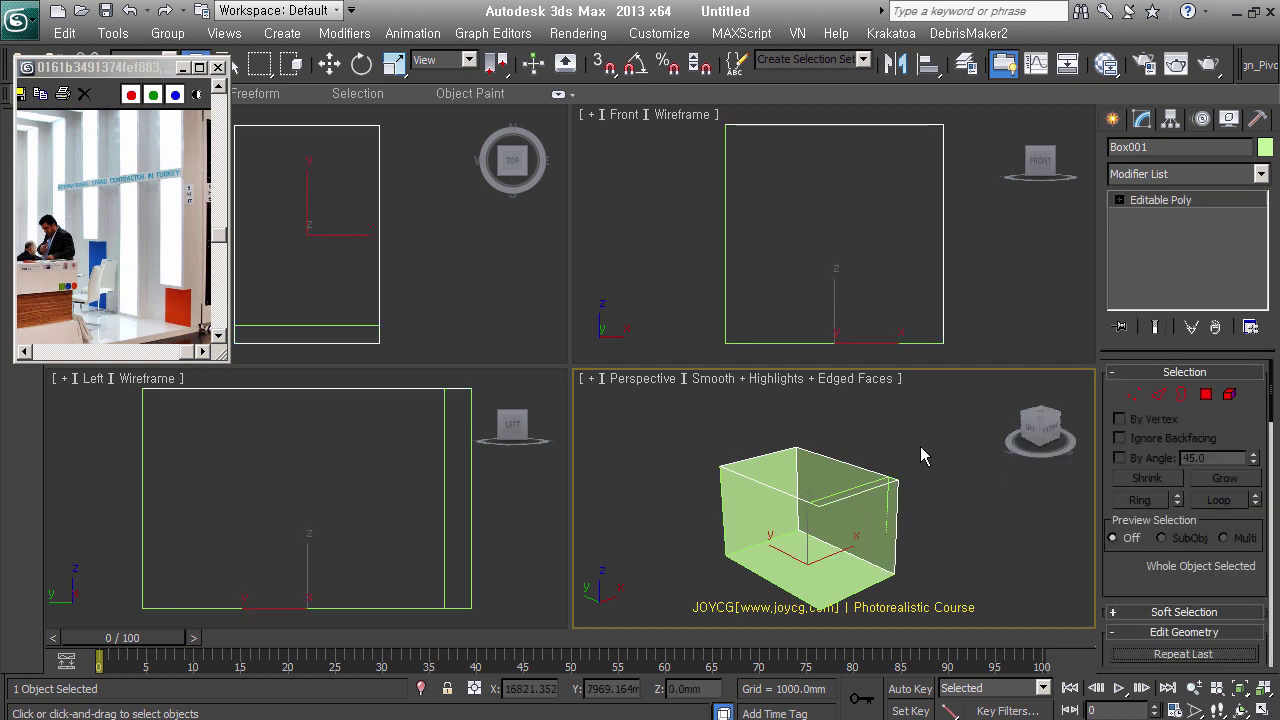
Add a Shell modifier to the detached panel with a 200 mm outer amount
{"action": "mouse_move", "coordinate": [914, 480]}
{"action": "middle_mouse_down", "text": "alt"}
{"action": "mouse_move", "coordinate": [914, 533]}
{"action": "mouse_move", "coordinate": [887, 520]}
{"action": "middle_mouse_up", "text": "alt"}
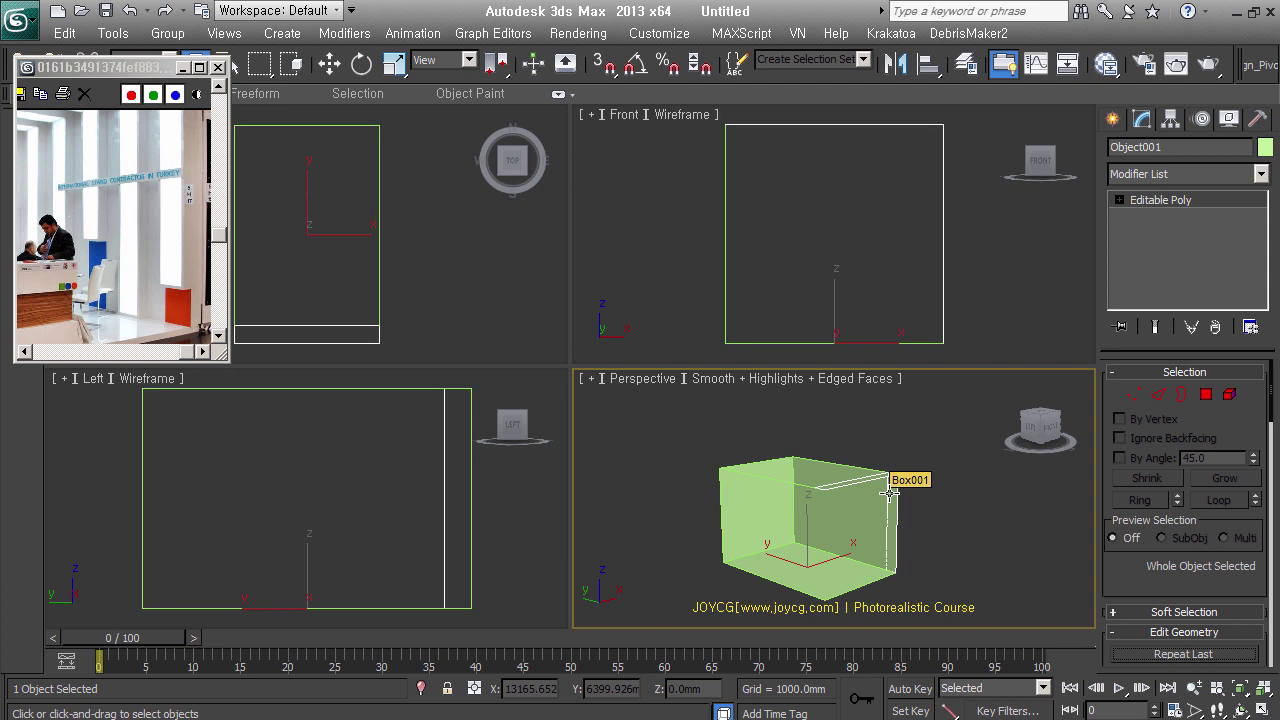
{"action": "key", "text": "semicolon"}
{"action": "left_click_drag", "start_coordinate": [1252, 424], "coordinate": [1252, 380]}
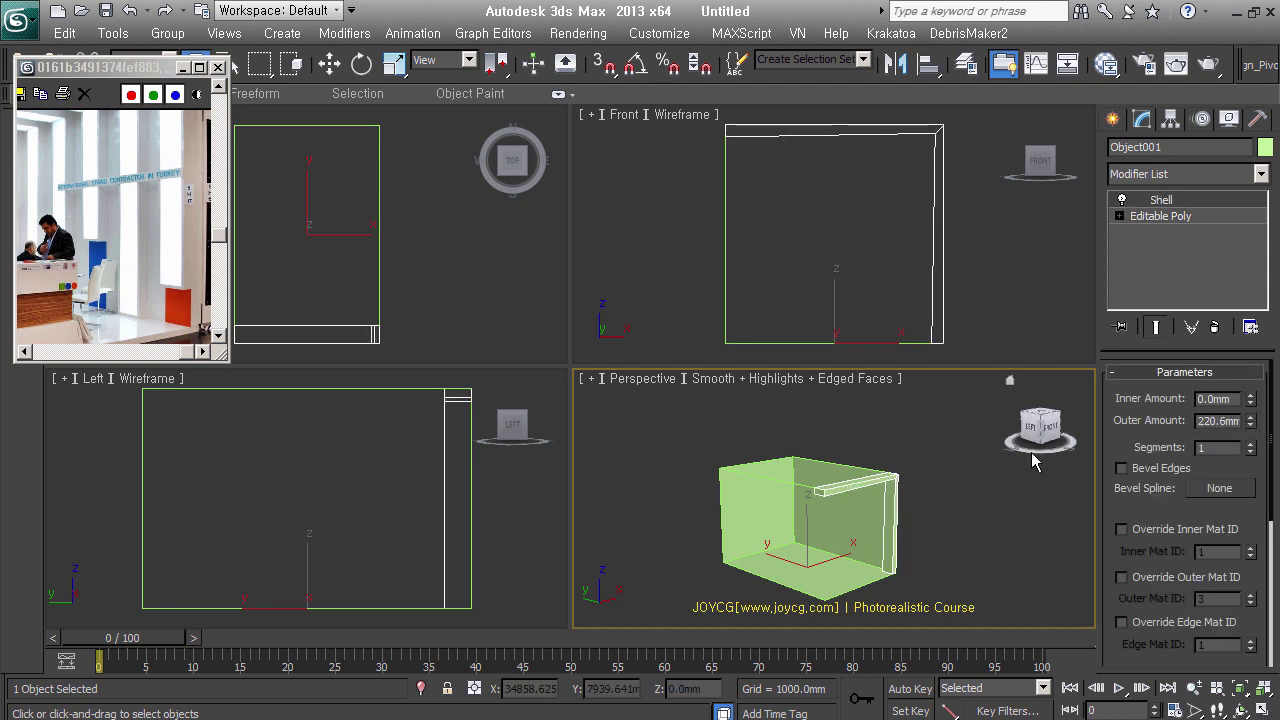
{"action": "mouse_move", "coordinate": [984, 175]}
{"action": "middle_mouse_down"}
{"action": "mouse_move", "coordinate": [951, 194]}
{"action": "mouse_move", "coordinate": [953, 179]}
{"action": "middle_mouse_up"}
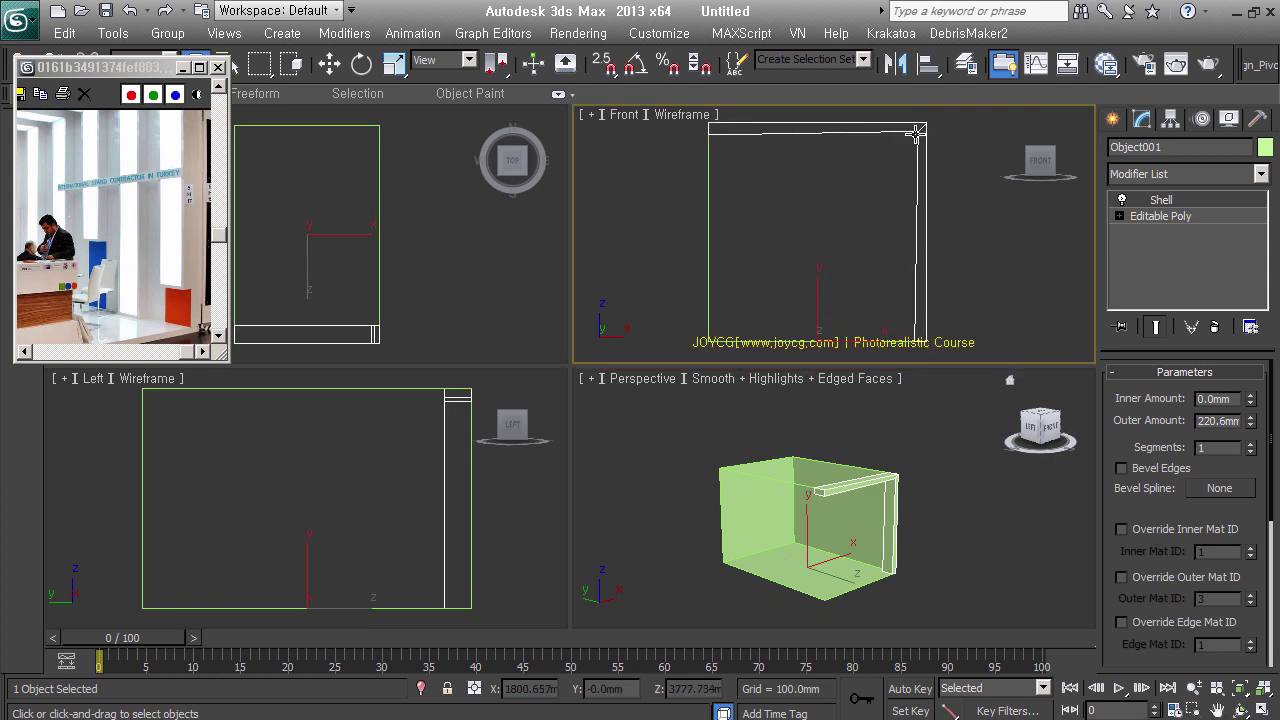
{"action": "double_click", "coordinate": [1215, 422]}
{"action": "double_click", "coordinate": [1219, 425]}
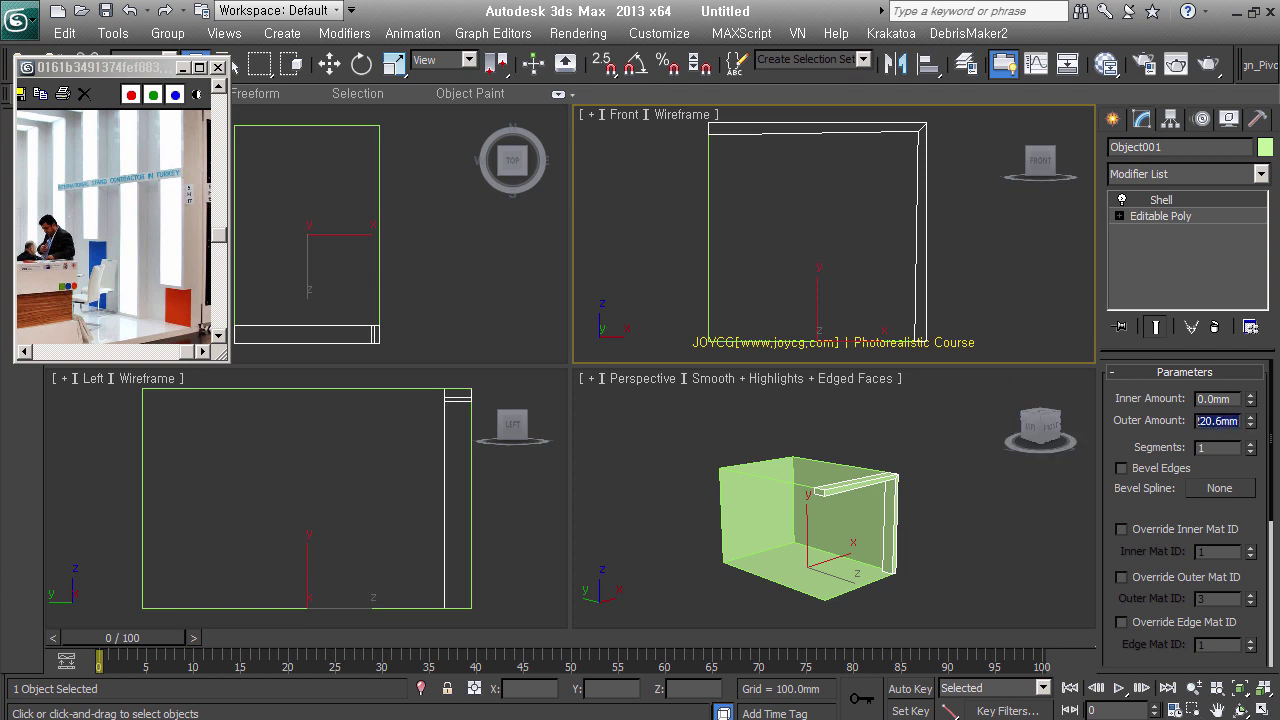
{"action": "type", "text": "200"}
{"action": "key", "text": "Return"}
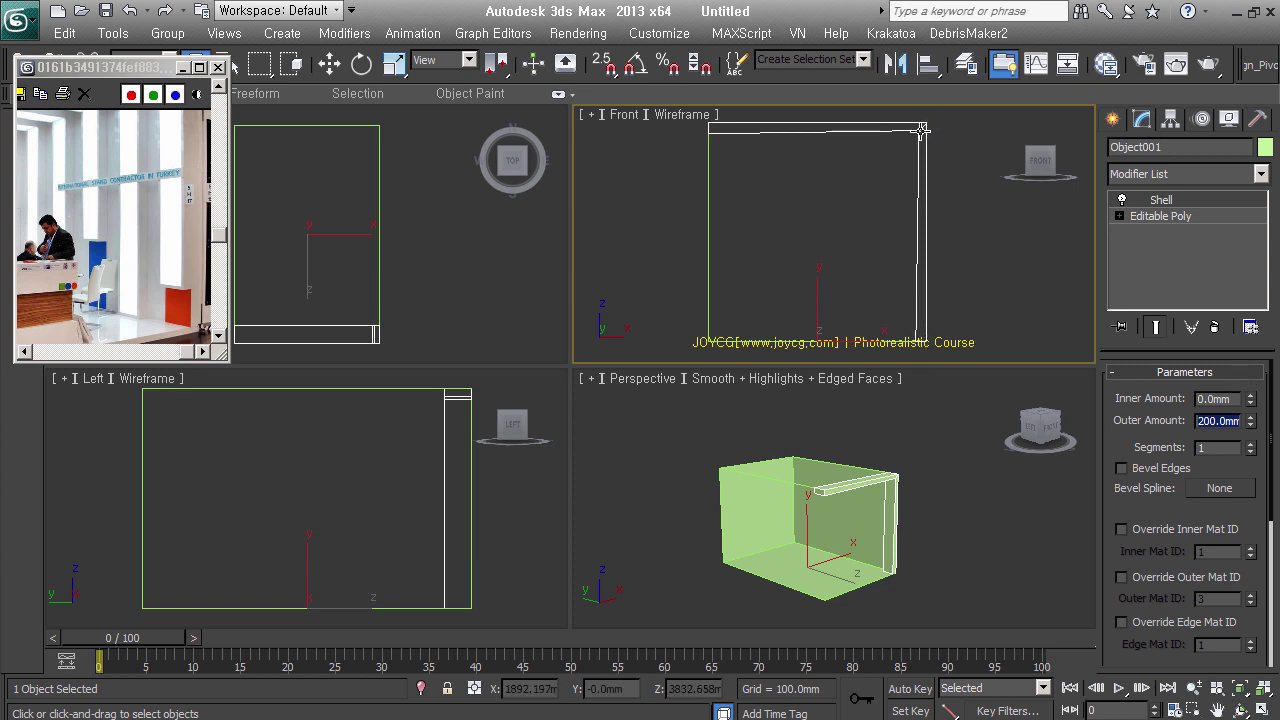
Turn on Straighten Corners for the panel's shell
{"action": "middle_click_drag", "start_coordinate": [742, 169], "coordinate": [757, 177]}
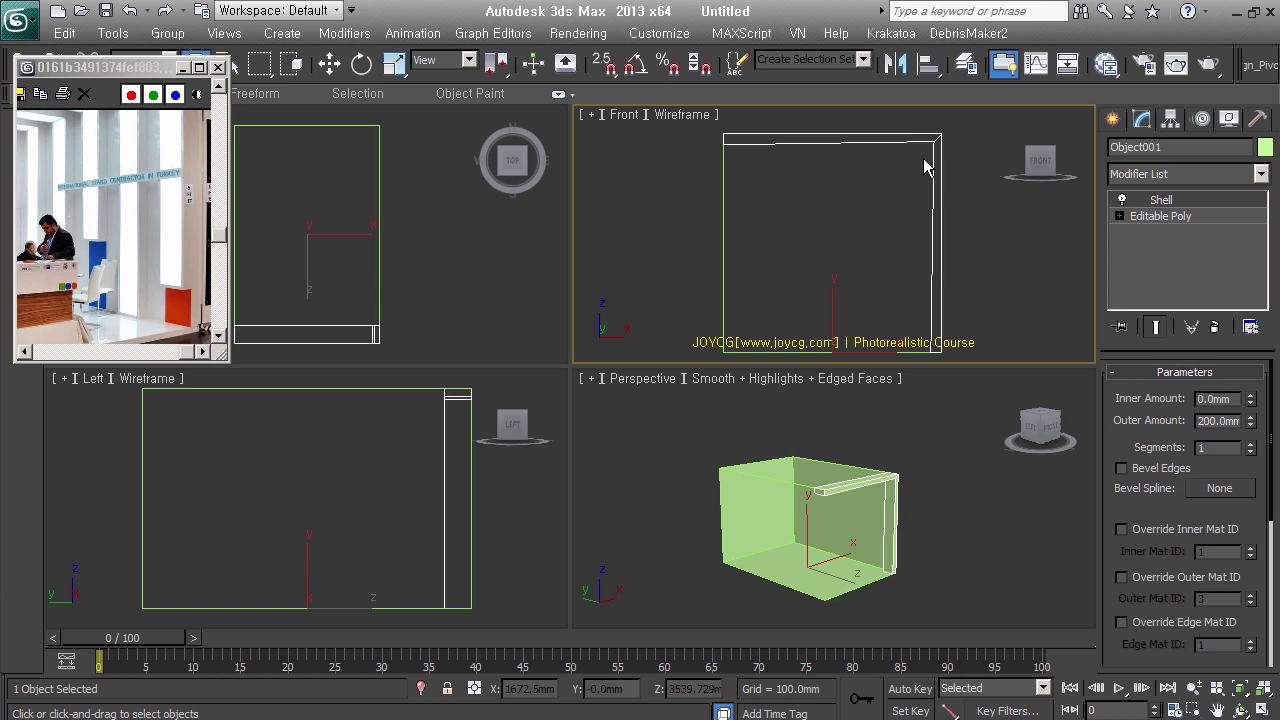
{"action": "left_click_drag", "start_coordinate": [1128, 645], "coordinate": [1130, 370]}
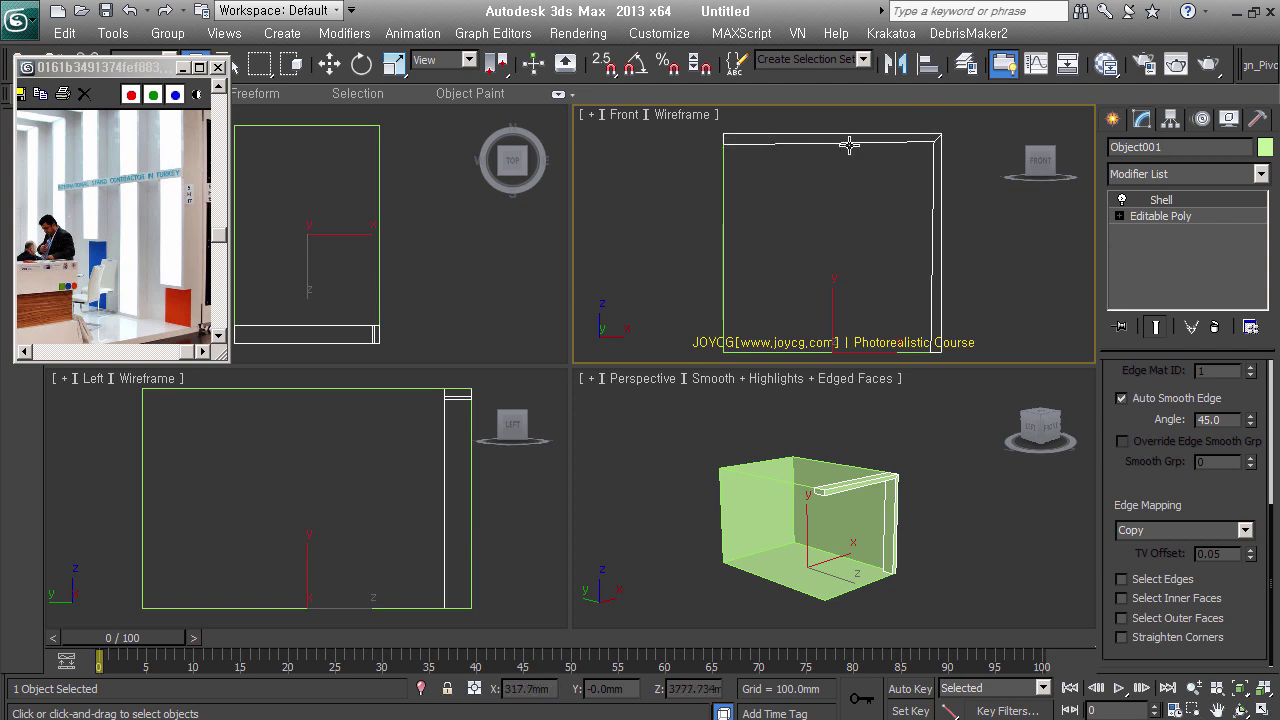
{"action": "left_click", "coordinate": [1153, 639]}
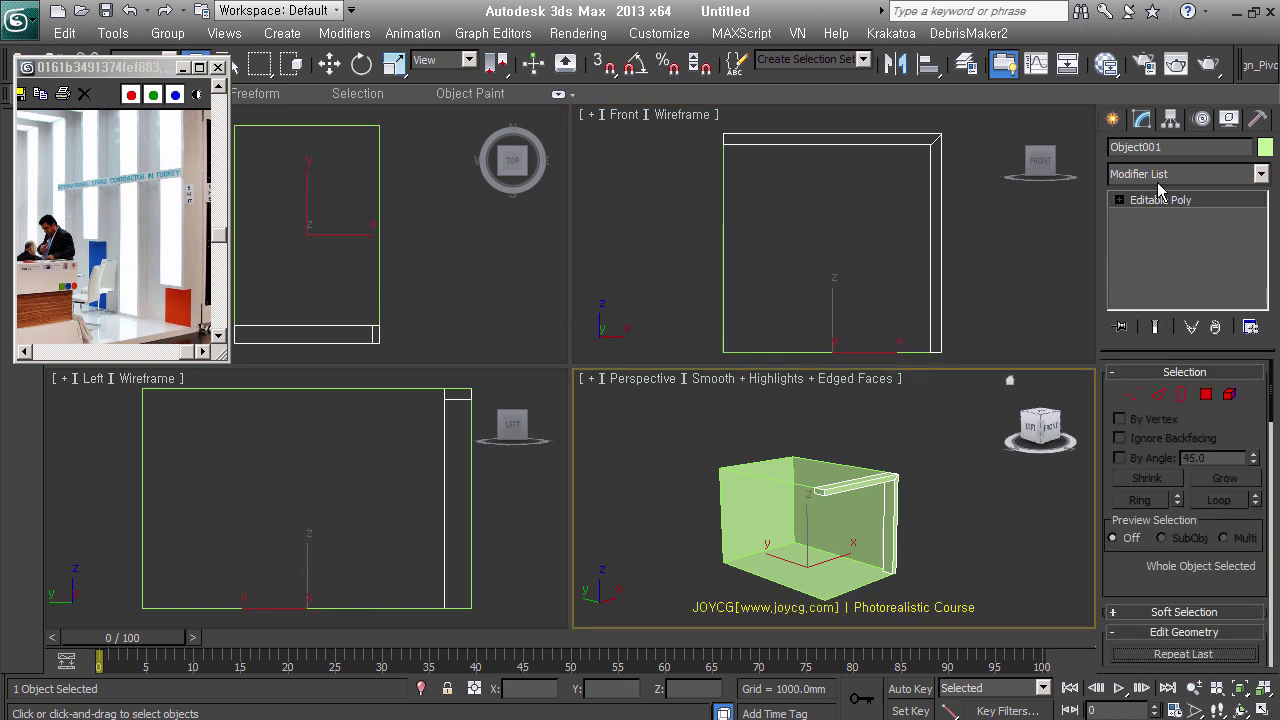
Rename Object001 to 'light01' in the Modify panel name field
{"action": "left_click", "coordinate": [1180, 147]}
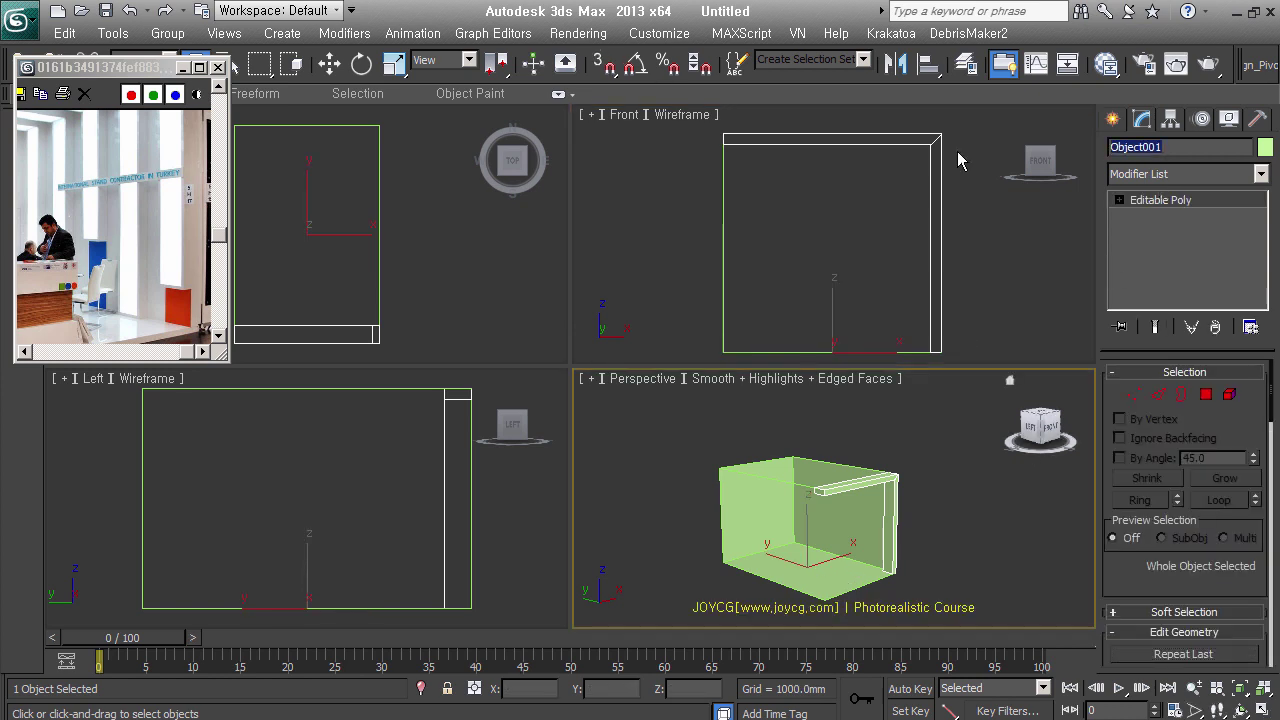
{"action": "type", "text": "light"}
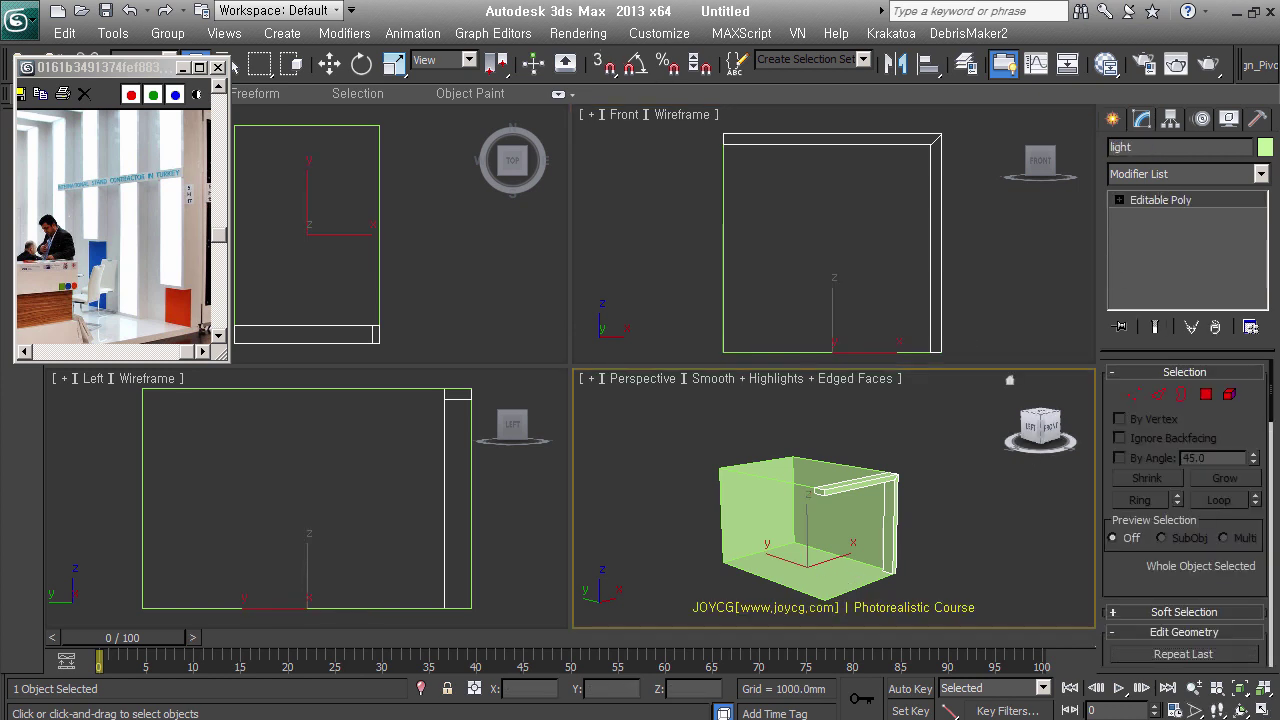
{"action": "type", "text": "01"}
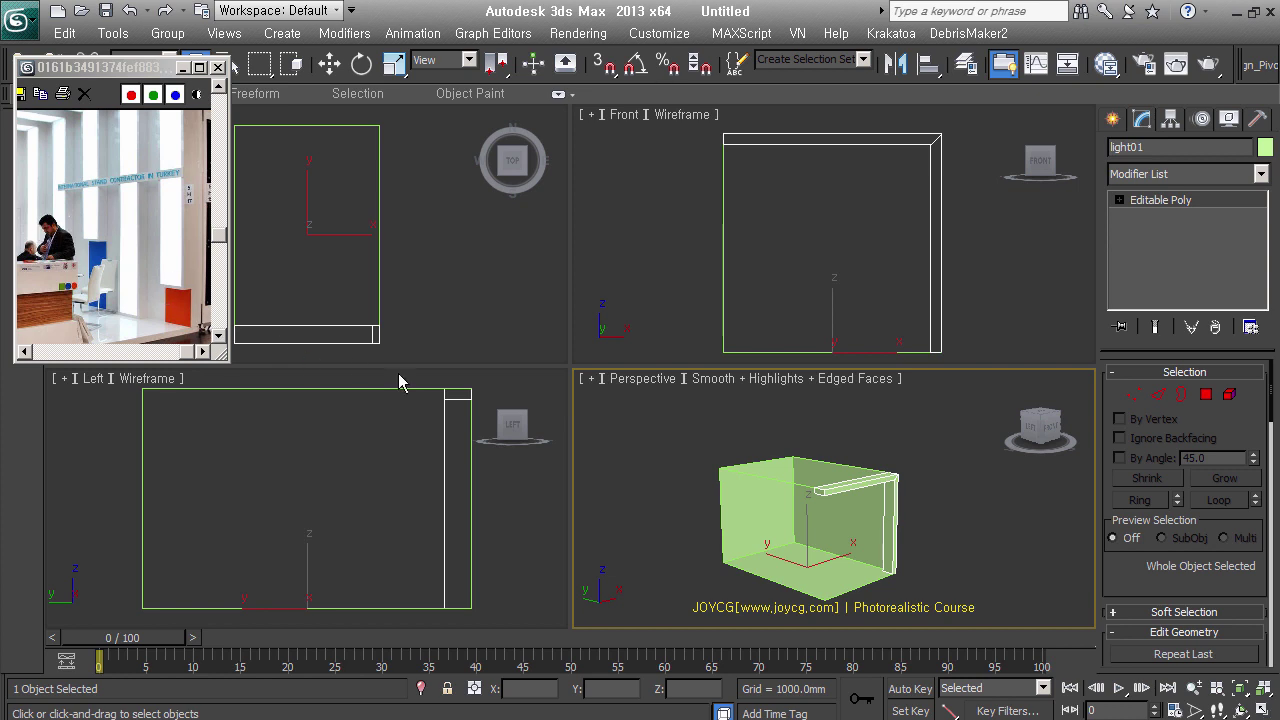
{"action": "middle_click_drag", "start_coordinate": [902, 540], "coordinate": [935, 525]}
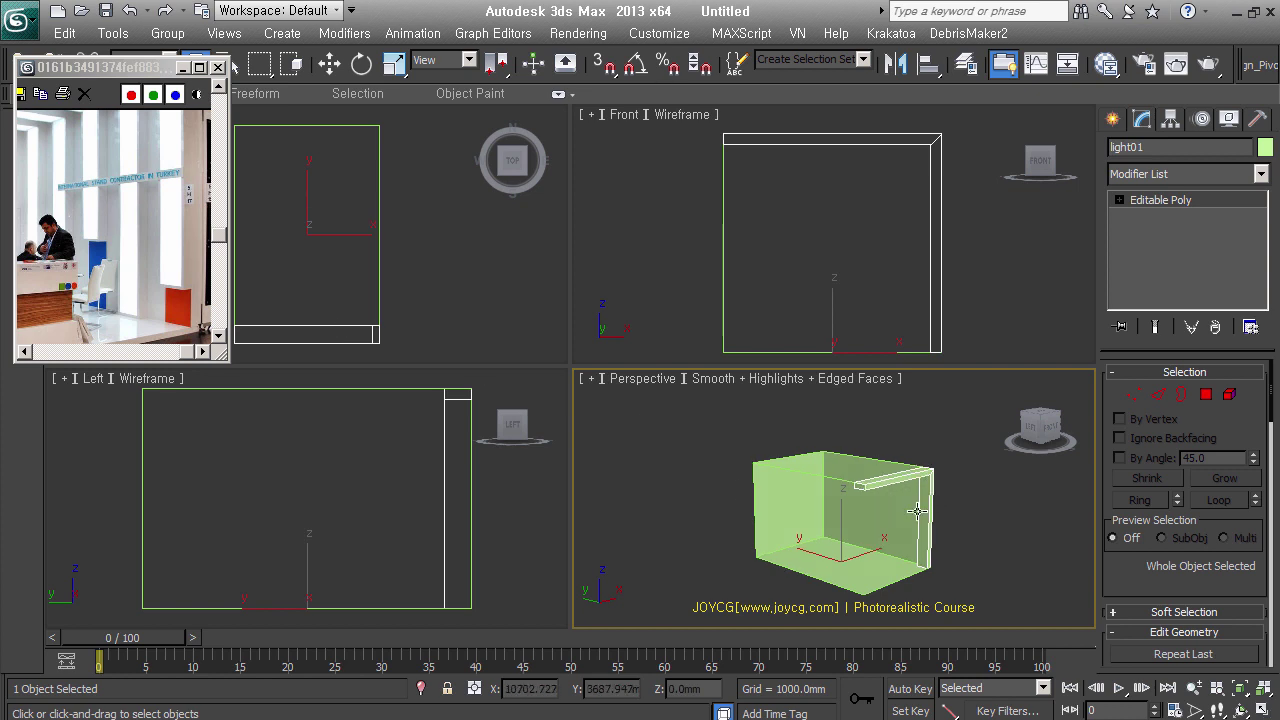
Minimise the reference photo and enable the custom toolbar with MultiMap, JQPivot and MergeAll
{"action": "middle_click_drag", "start_coordinate": [917, 512], "coordinate": [936, 530], "text": "alt"}
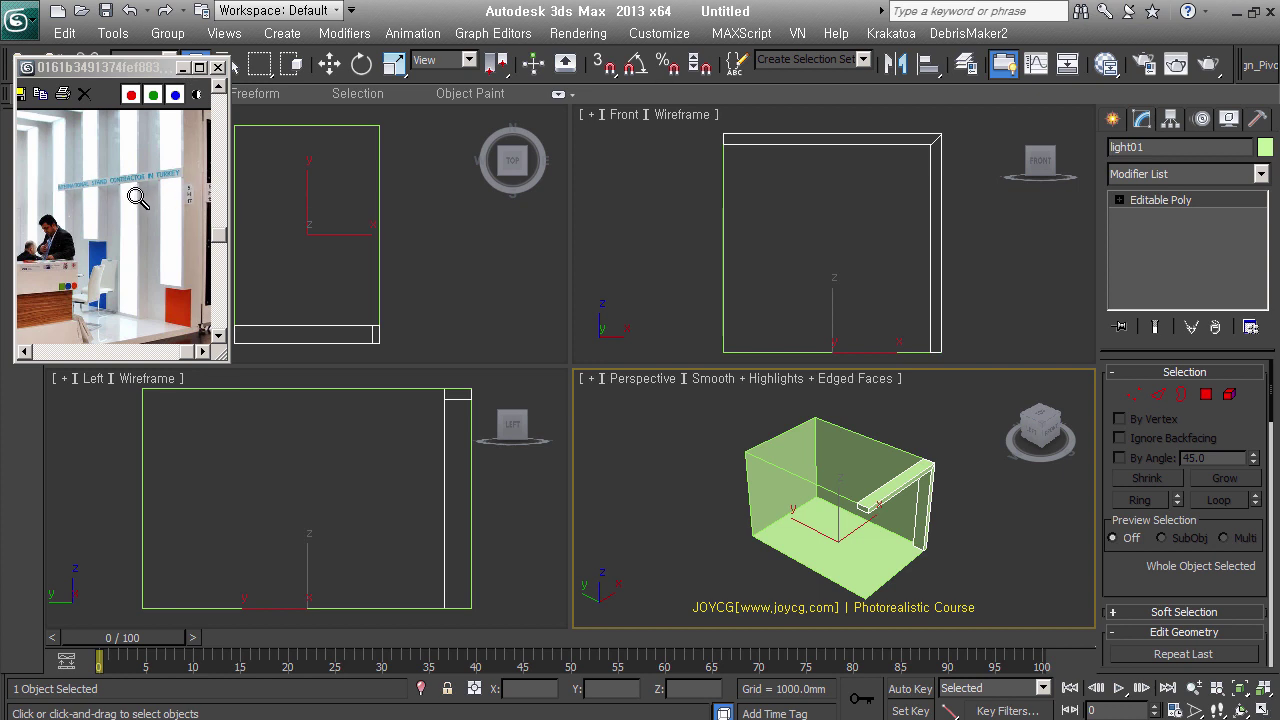
{"action": "mouse_move", "coordinate": [192, 352]}
{"action": "left_mouse_down"}
{"action": "mouse_move", "coordinate": [176, 356]}
{"action": "mouse_move", "coordinate": [195, 360]}
{"action": "left_mouse_up"}
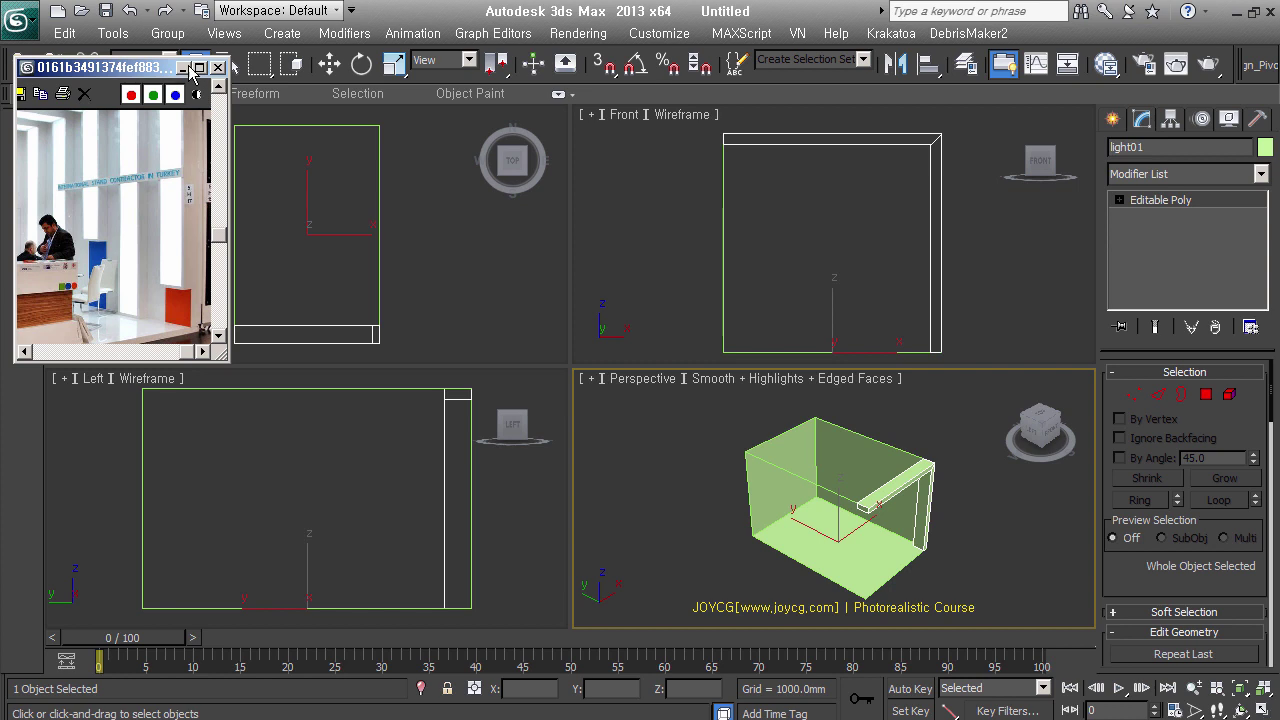
{"action": "left_click", "coordinate": [186, 67]}
{"action": "left_click", "coordinate": [193, 64]}
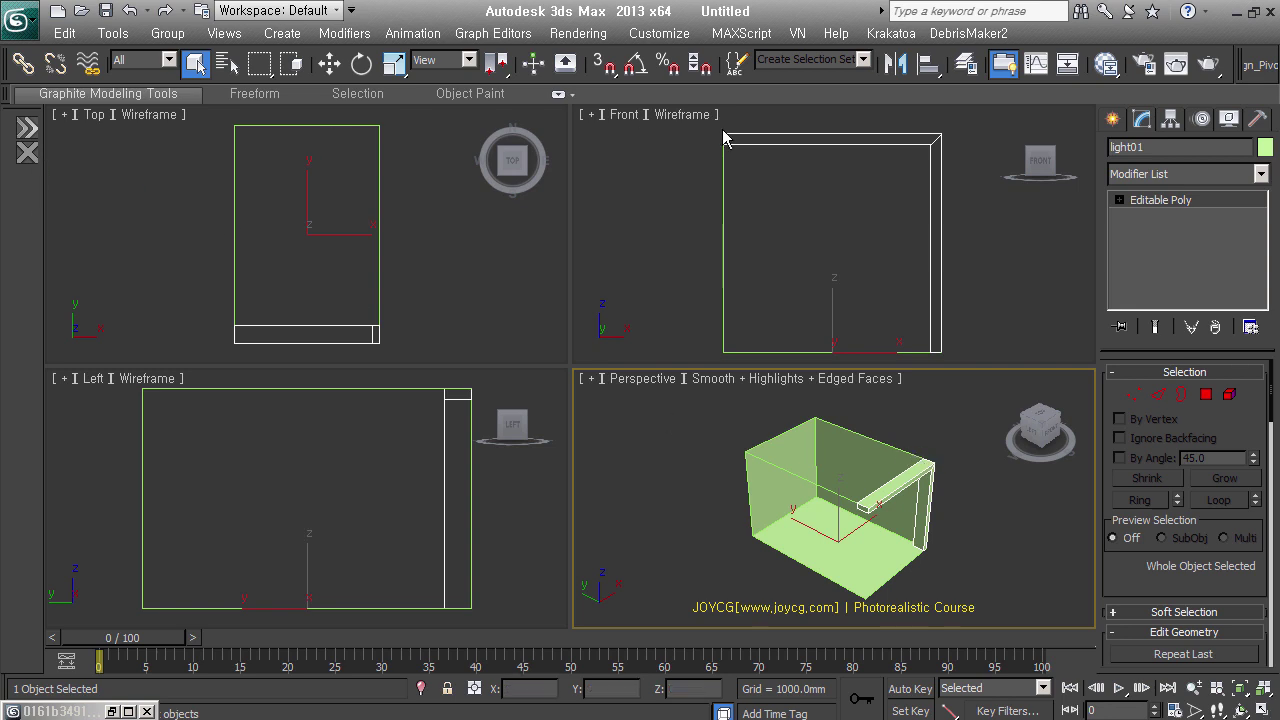
{"action": "right_click", "coordinate": [793, 71]}
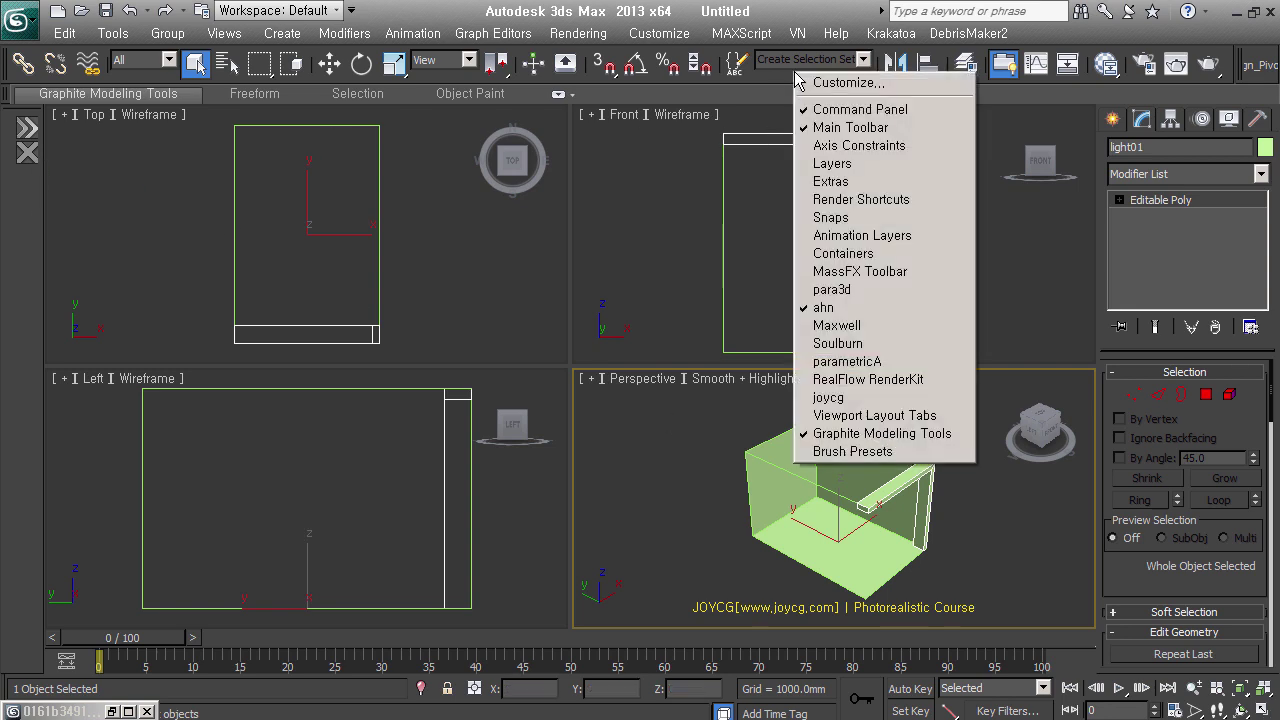
{"action": "left_click", "coordinate": [868, 184]}
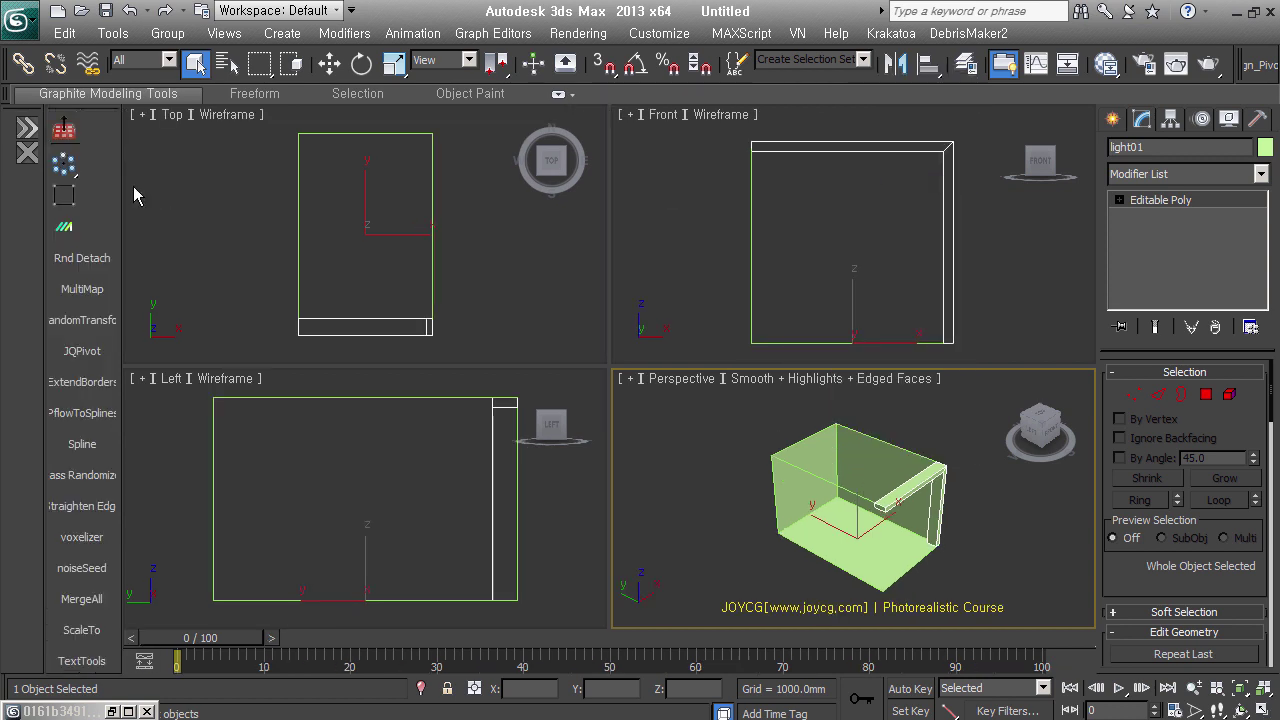
Start an Array of the slat, previewing copies spaced along Y
{"action": "left_click", "coordinate": [63, 167]}
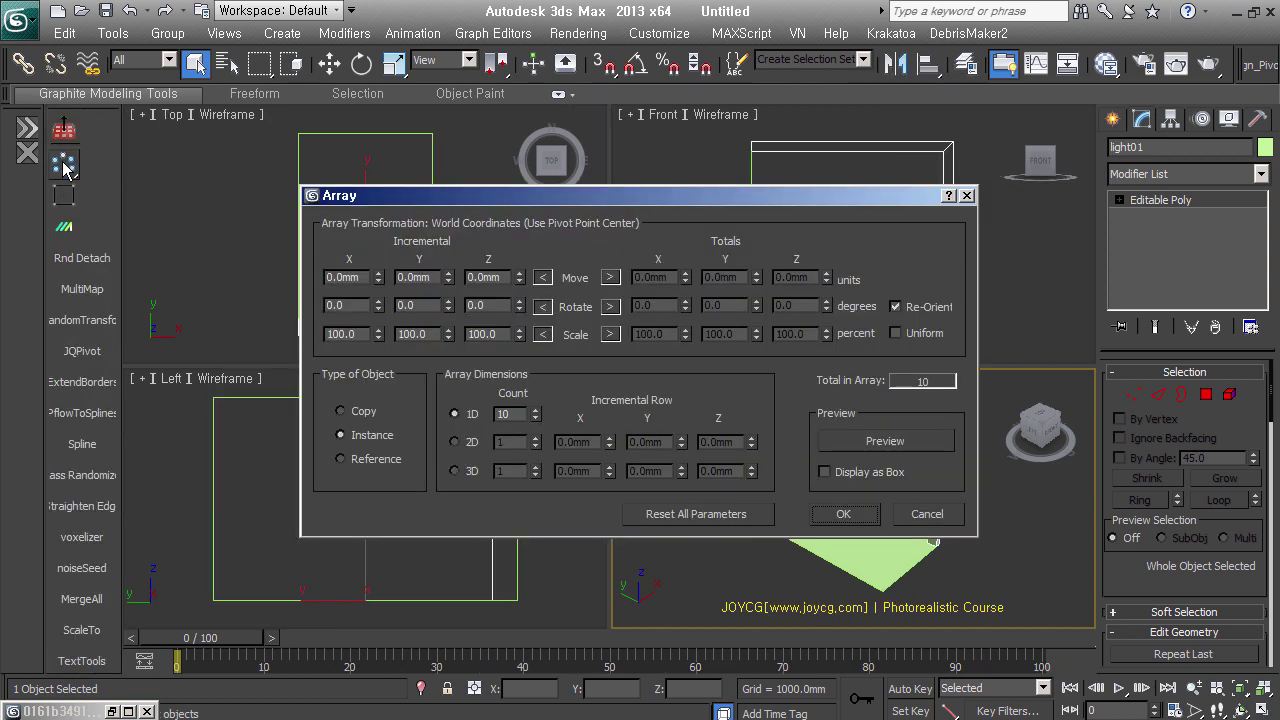
{"action": "mouse_move", "coordinate": [687, 200]}
{"action": "left_mouse_down"}
{"action": "mouse_move", "coordinate": [312, 200]}
{"action": "mouse_move", "coordinate": [396, 179]}
{"action": "left_mouse_up"}
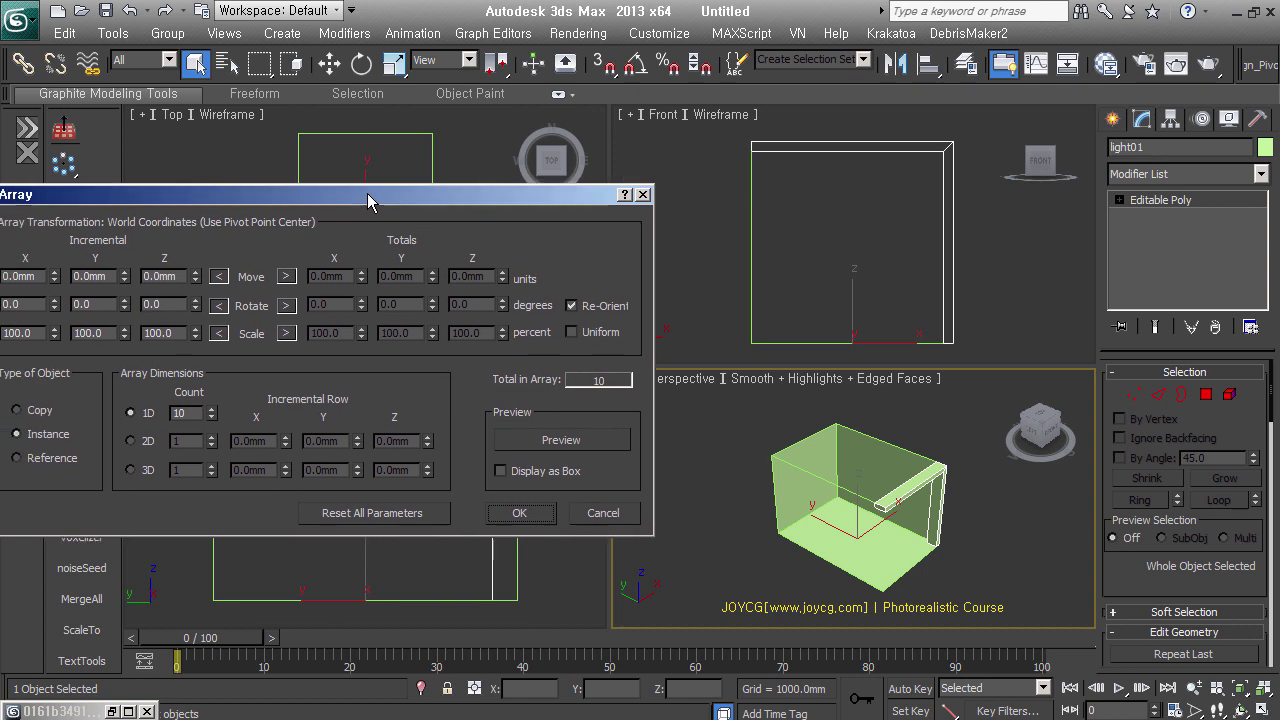
{"action": "left_click", "coordinate": [239, 396]}
{"action": "left_click", "coordinate": [239, 396]}
{"action": "left_click", "coordinate": [239, 396]}
{"action": "left_click", "coordinate": [239, 396]}
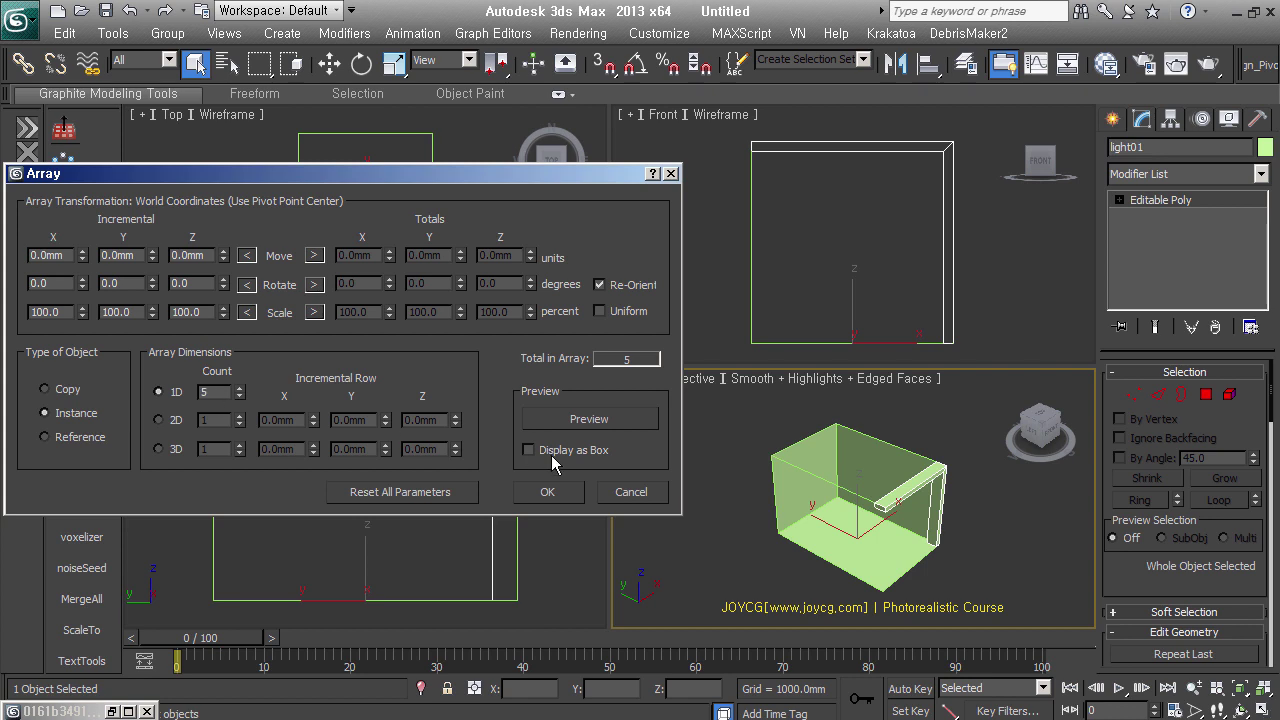
{"action": "left_click", "coordinate": [597, 420]}
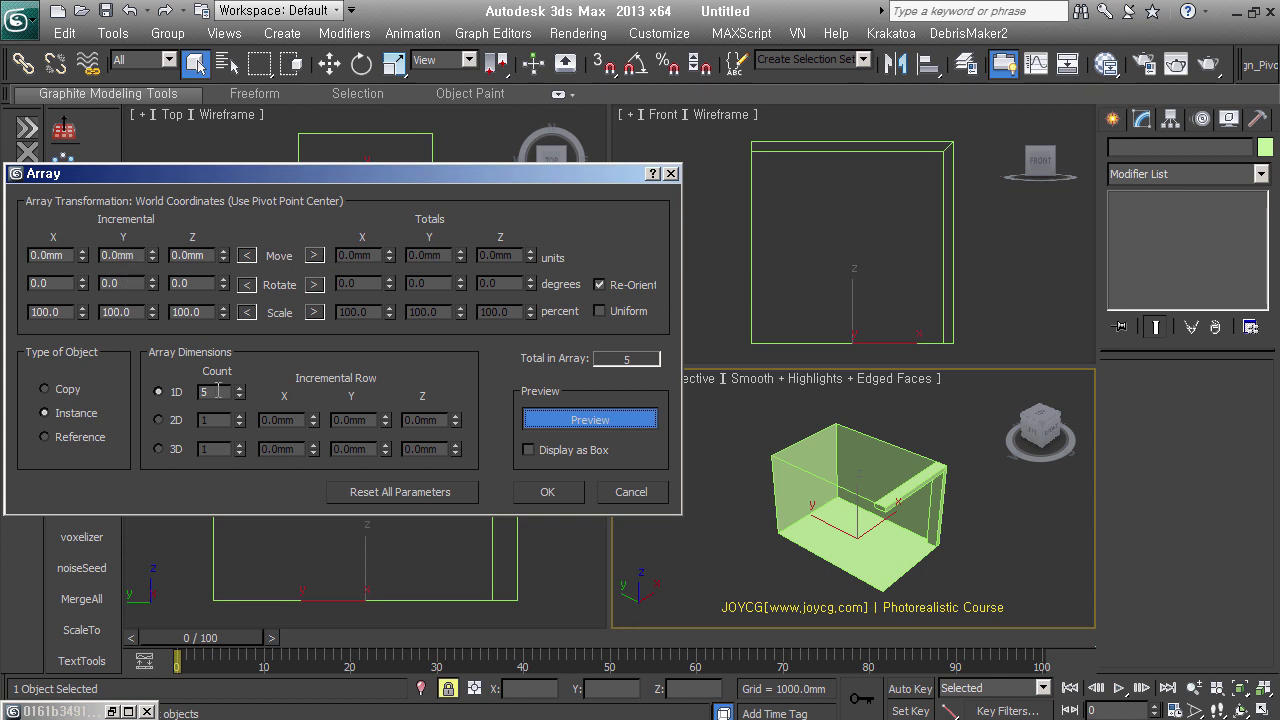
{"action": "right_click", "coordinate": [929, 498]}
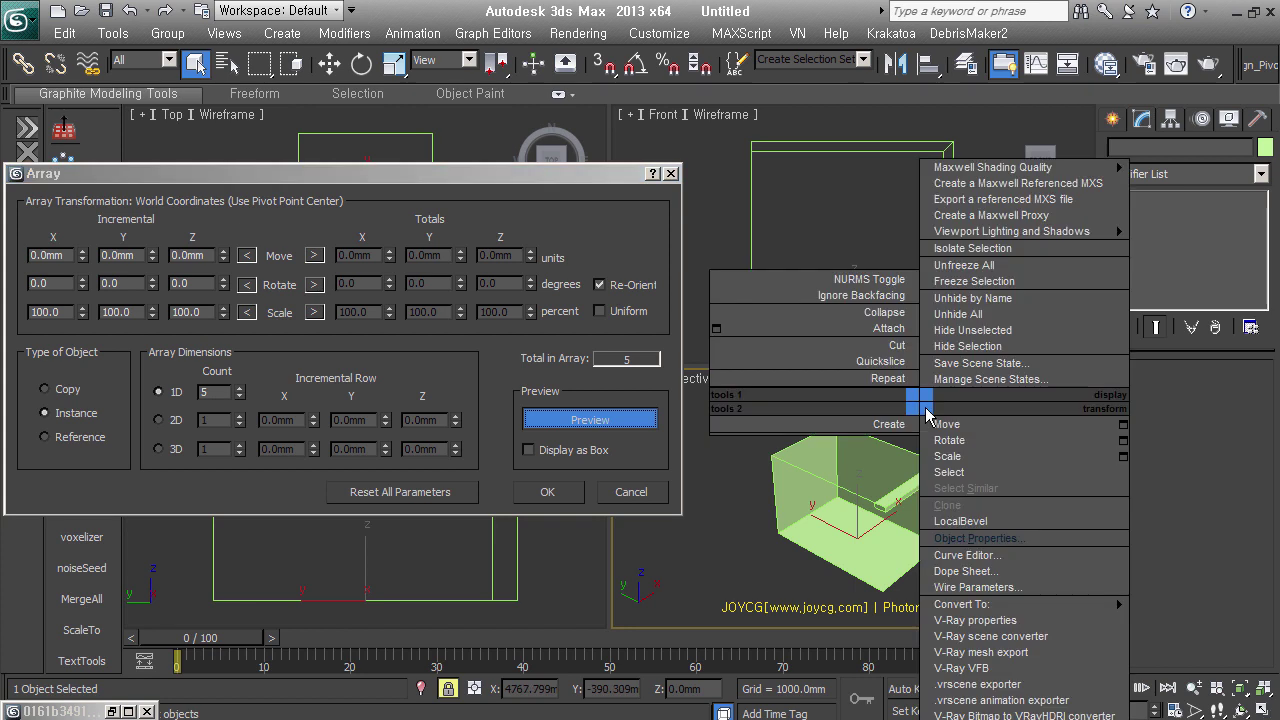
{"action": "left_click", "coordinate": [923, 500]}
{"action": "key", "text": "w"}
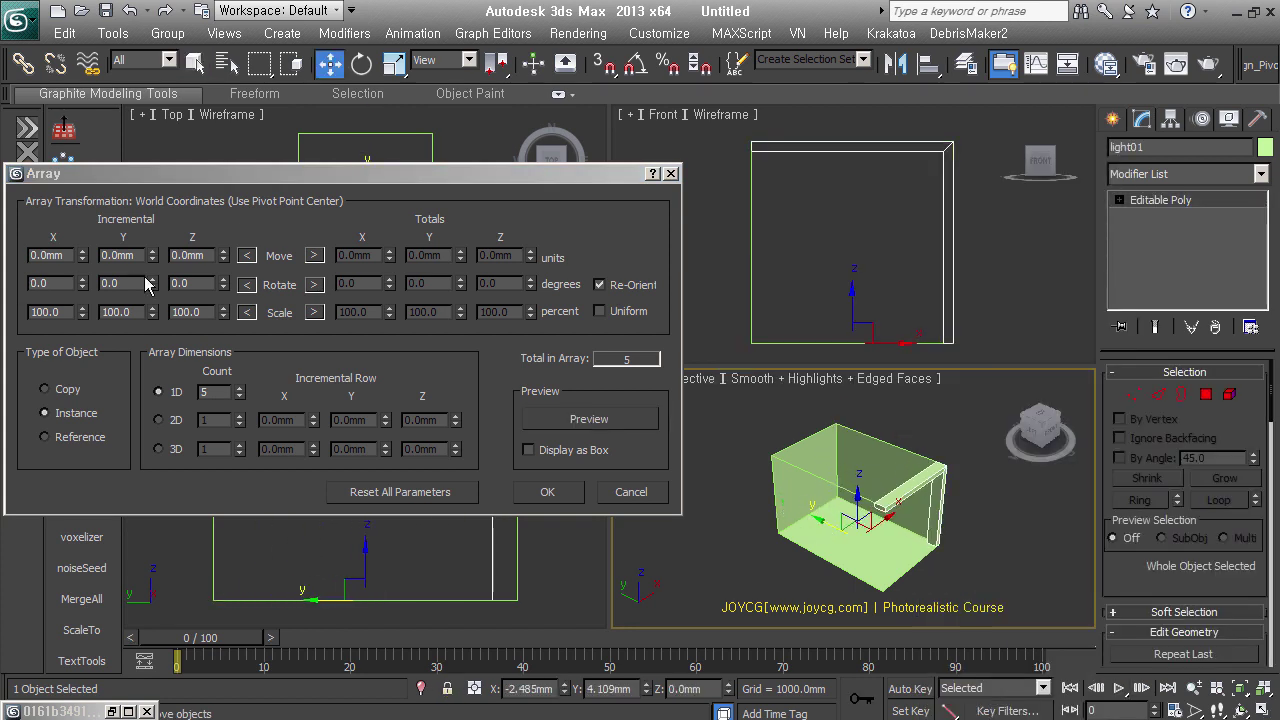
{"action": "mouse_move", "coordinate": [152, 258]}
{"action": "left_mouse_down"}
{"action": "mouse_move", "coordinate": [148, 216]}
{"action": "mouse_move", "coordinate": [146, 256]}
{"action": "left_mouse_up"}
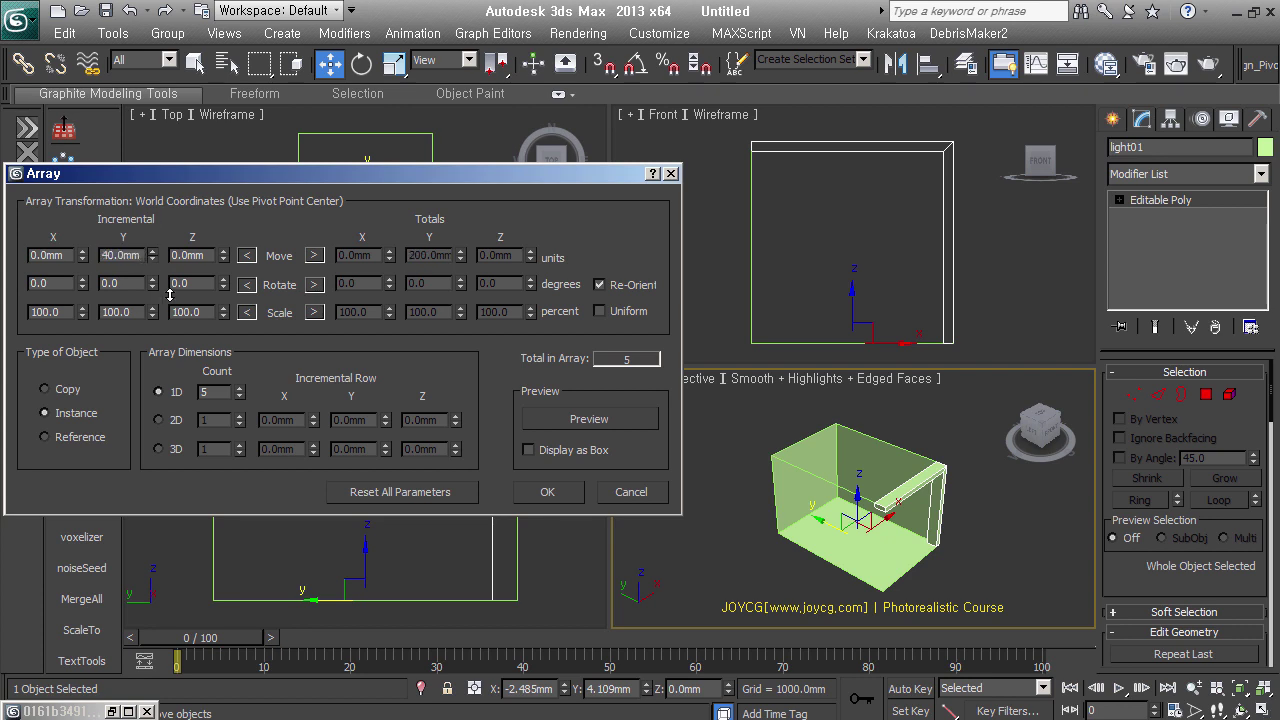
{"action": "left_click", "coordinate": [586, 428]}
{"action": "left_click", "coordinate": [568, 450]}
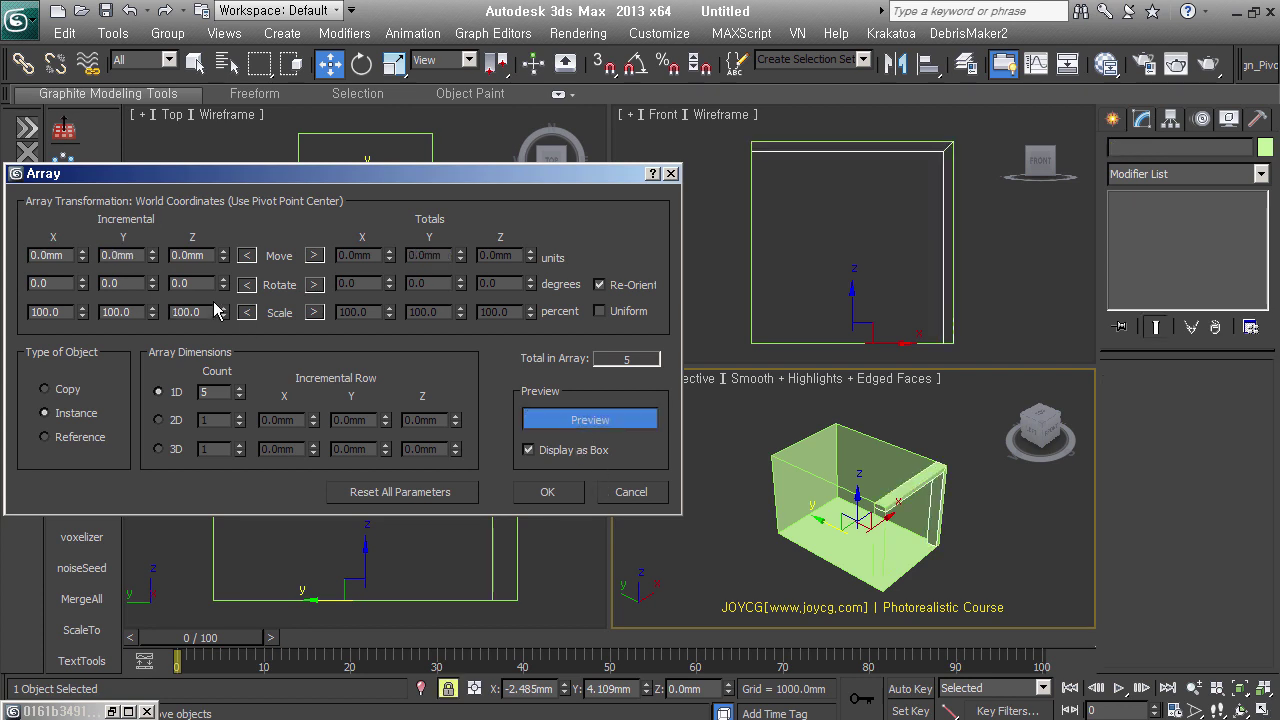
{"action": "mouse_move", "coordinate": [156, 258]}
{"action": "left_mouse_down"}
{"action": "mouse_move", "coordinate": [156, 222]}
{"action": "mouse_move", "coordinate": [197, 285]}
{"action": "mouse_move", "coordinate": [183, 248]}
{"action": "left_mouse_up"}
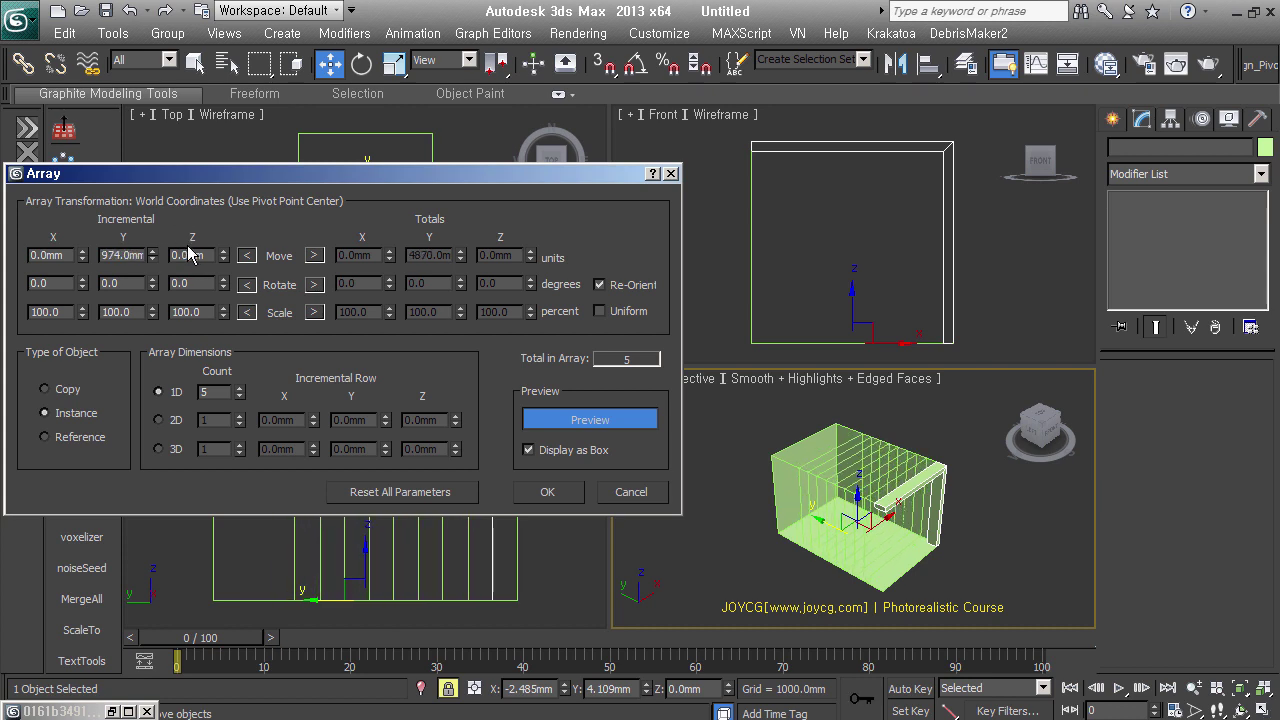
Set 1000 mm Y spacing, then a 5500 mm Y total, creating five instanced slats
{"action": "double_click", "coordinate": [132, 257]}
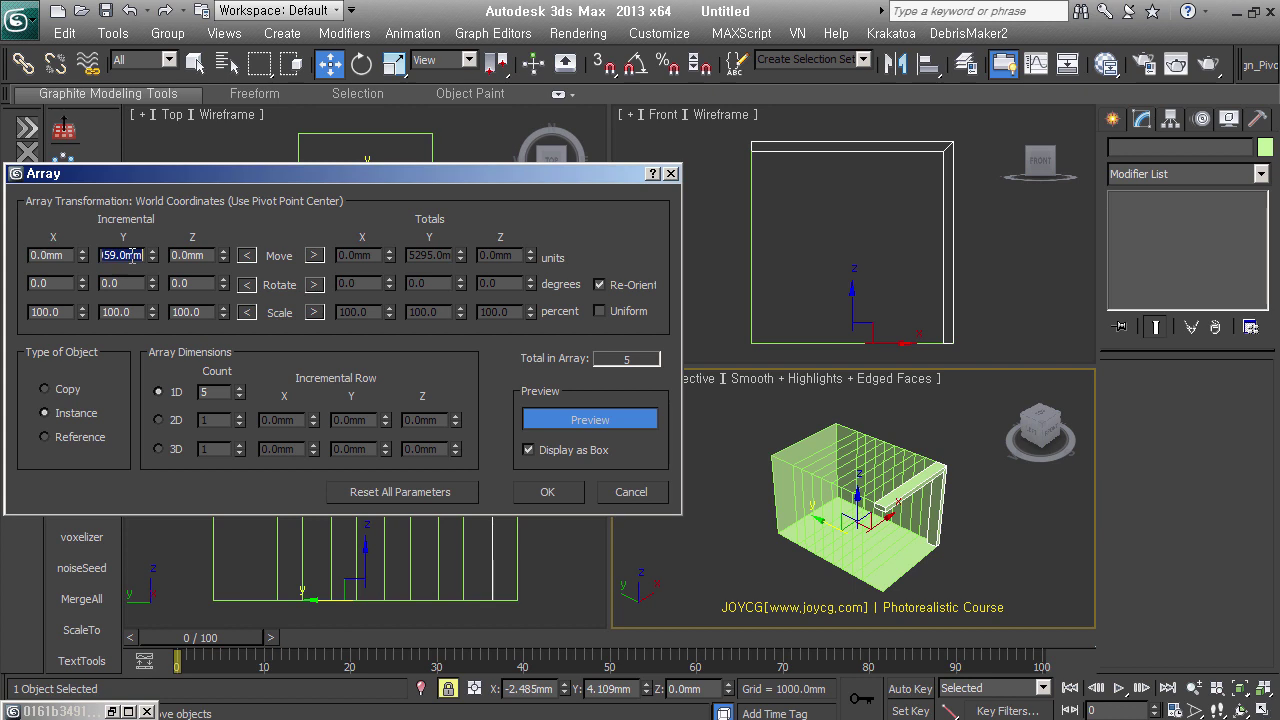
{"action": "type", "text": "1000"}
{"action": "key", "text": "Return"}
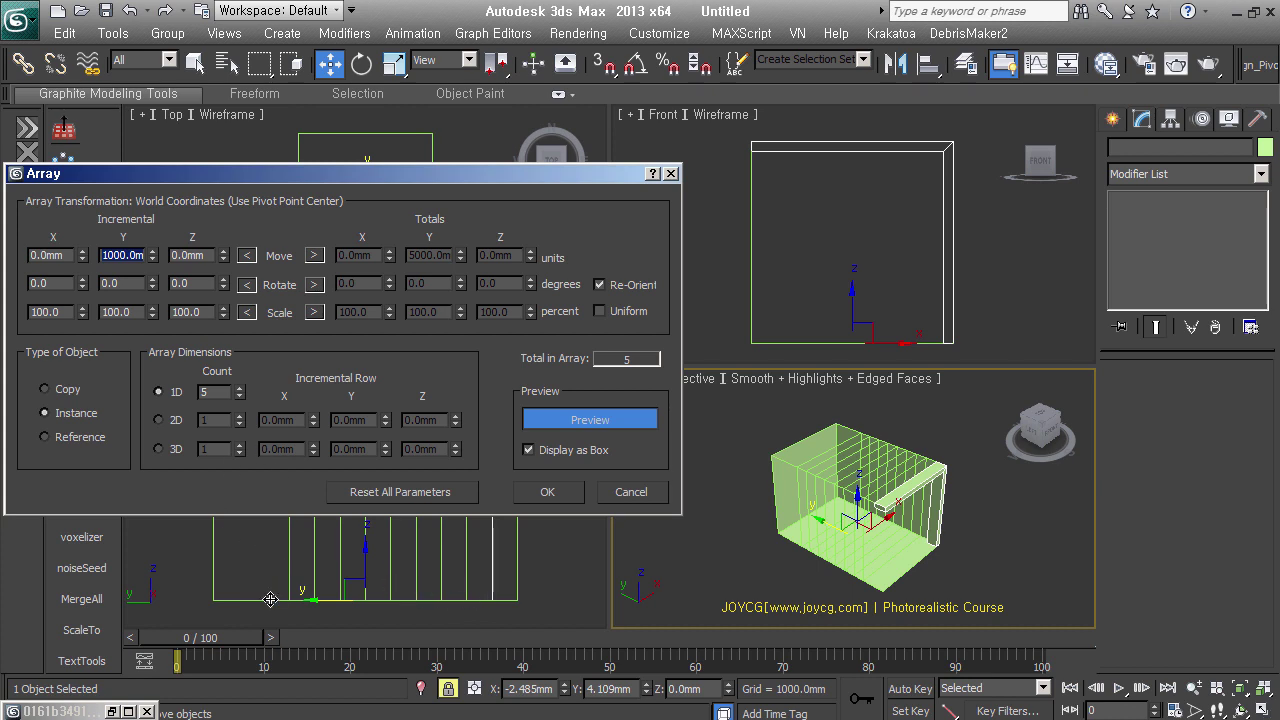
{"action": "left_click", "coordinate": [541, 447]}
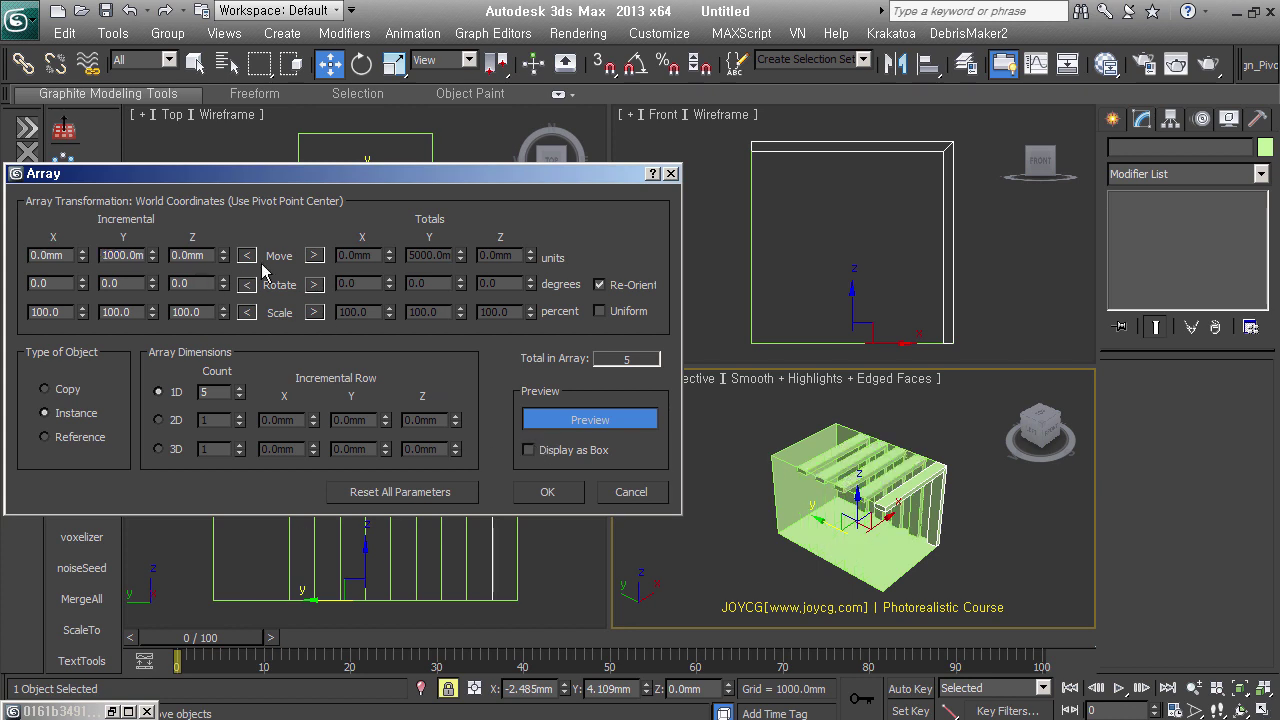
{"action": "left_click", "coordinate": [314, 256]}
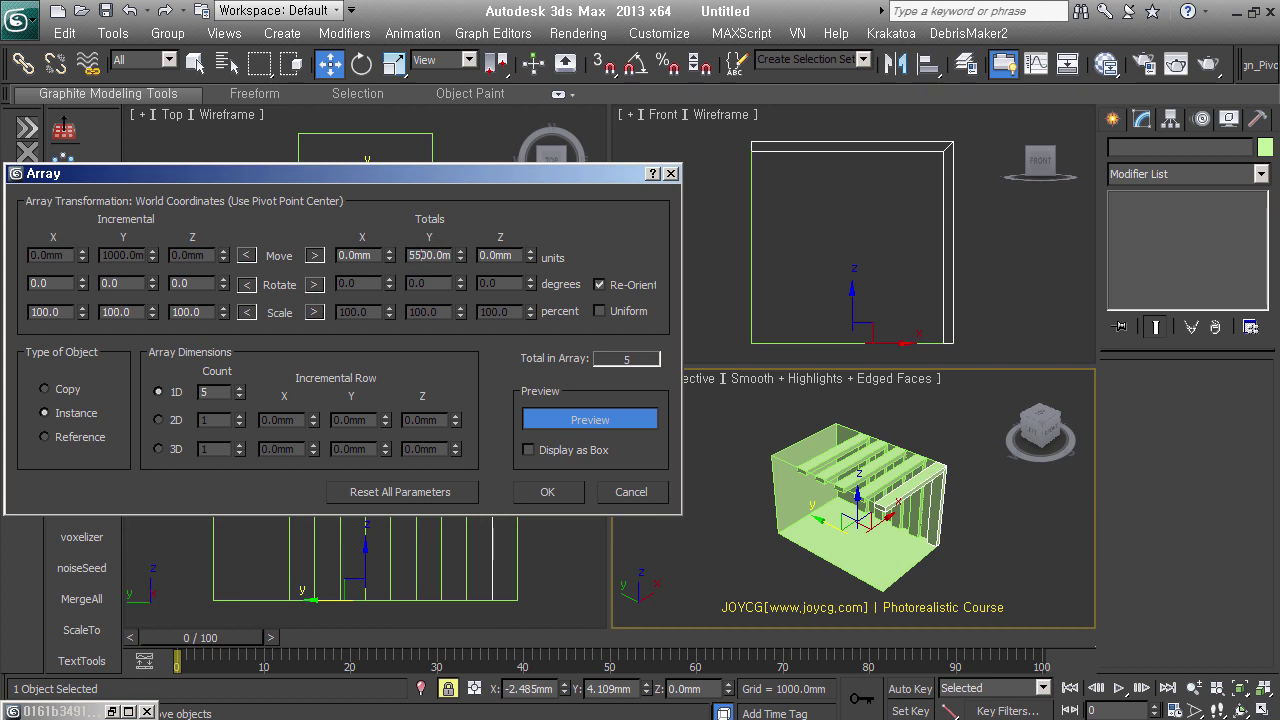
{"action": "key", "text": "Return"}
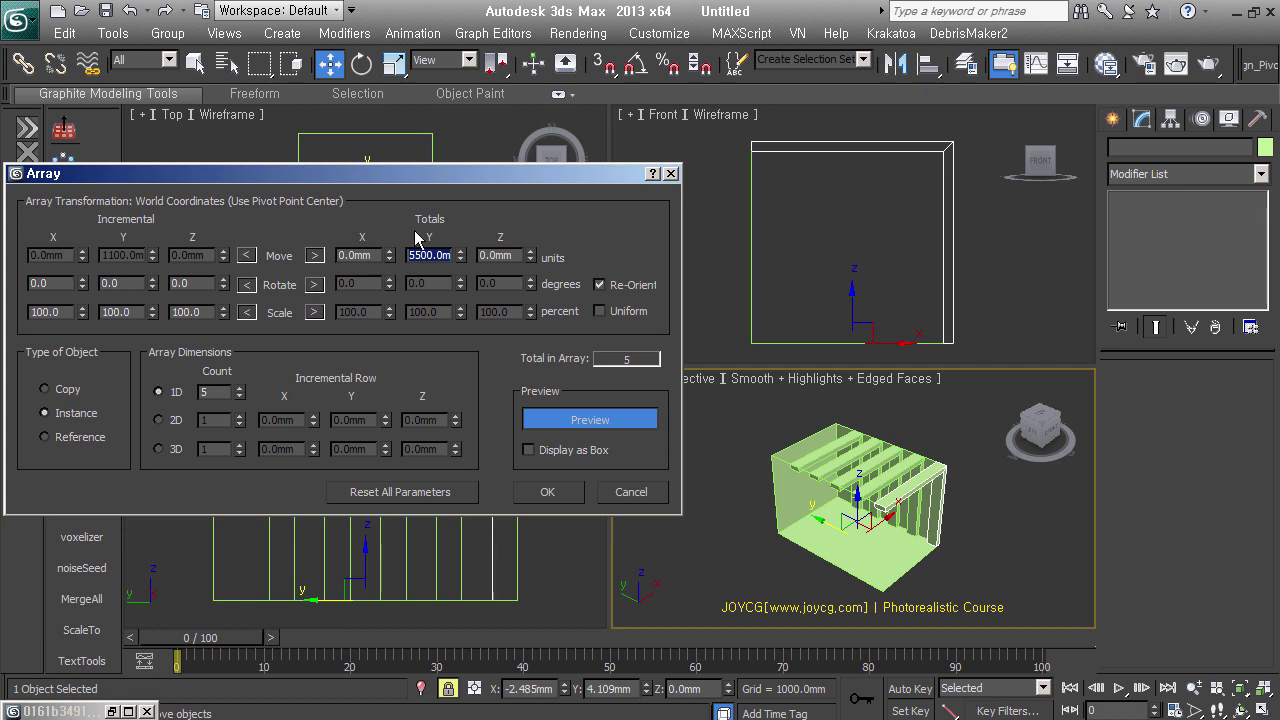
{"action": "left_click", "coordinate": [566, 498]}
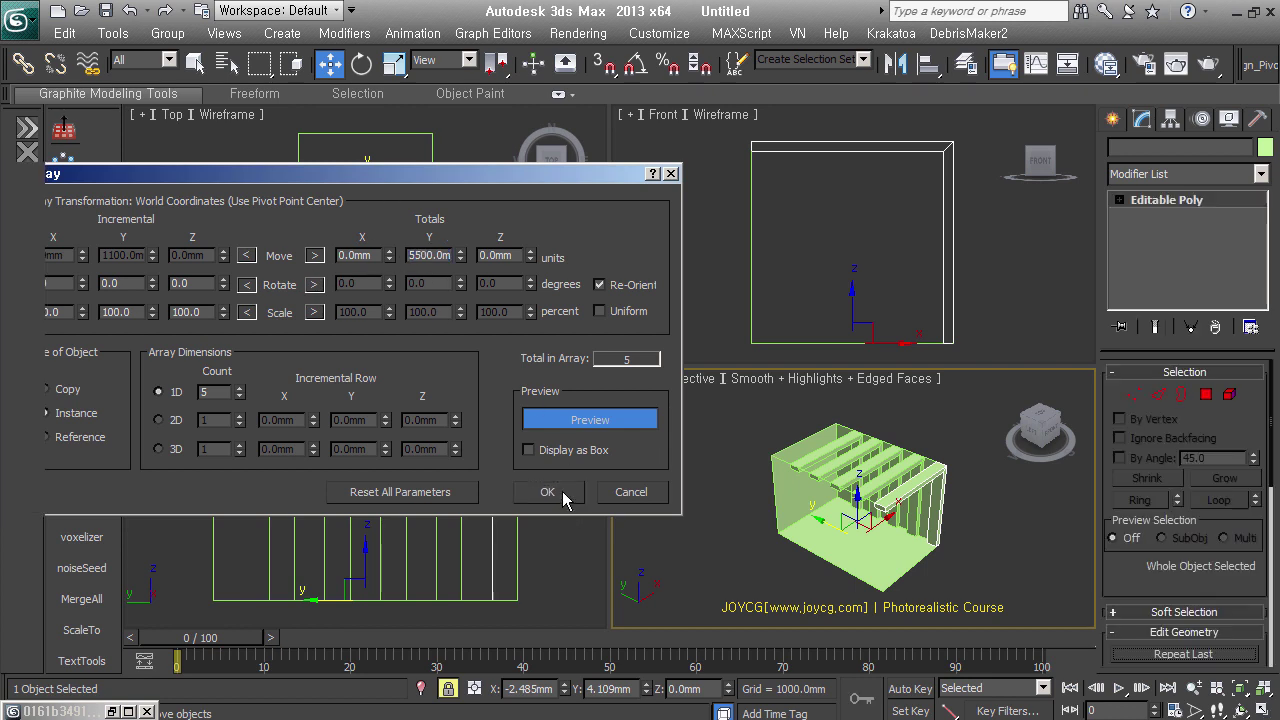
{"action": "left_click", "coordinate": [1032, 552]}
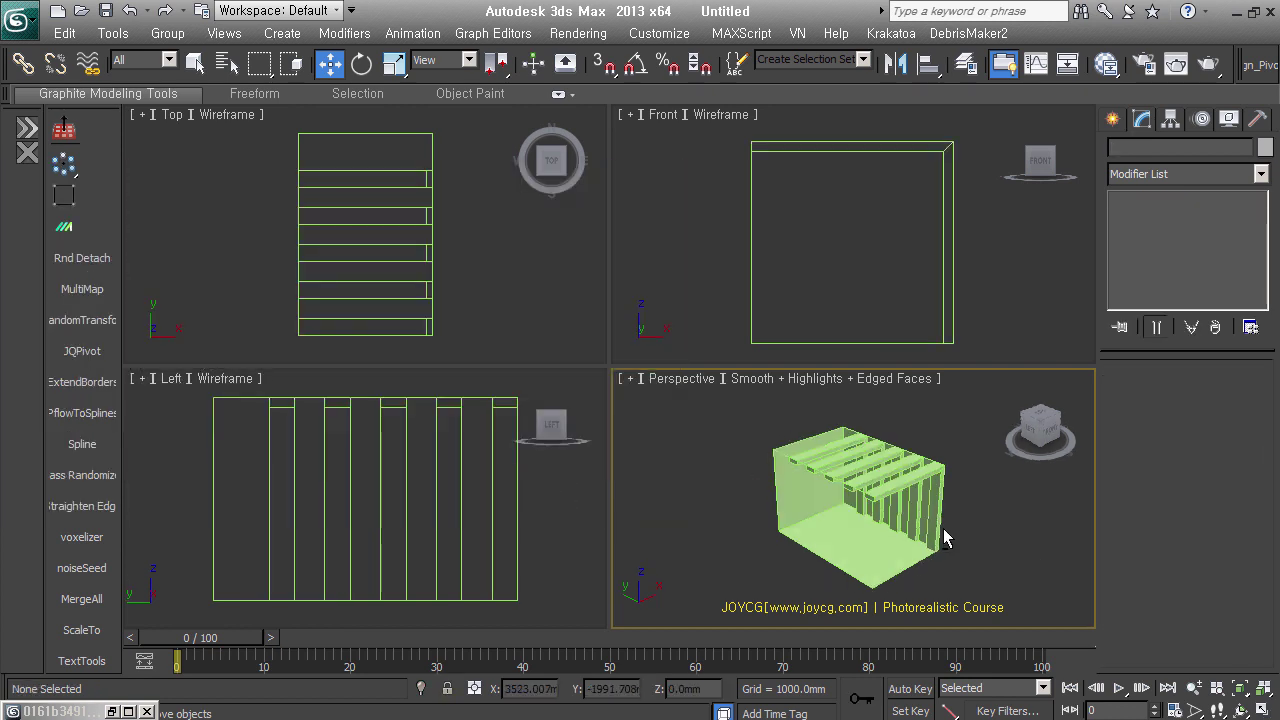
{"action": "middle_click_drag", "start_coordinate": [1032, 552], "coordinate": [896, 498], "text": "alt"}
{"action": "middle_click_drag", "start_coordinate": [983, 519], "coordinate": [1020, 486], "text": "alt"}
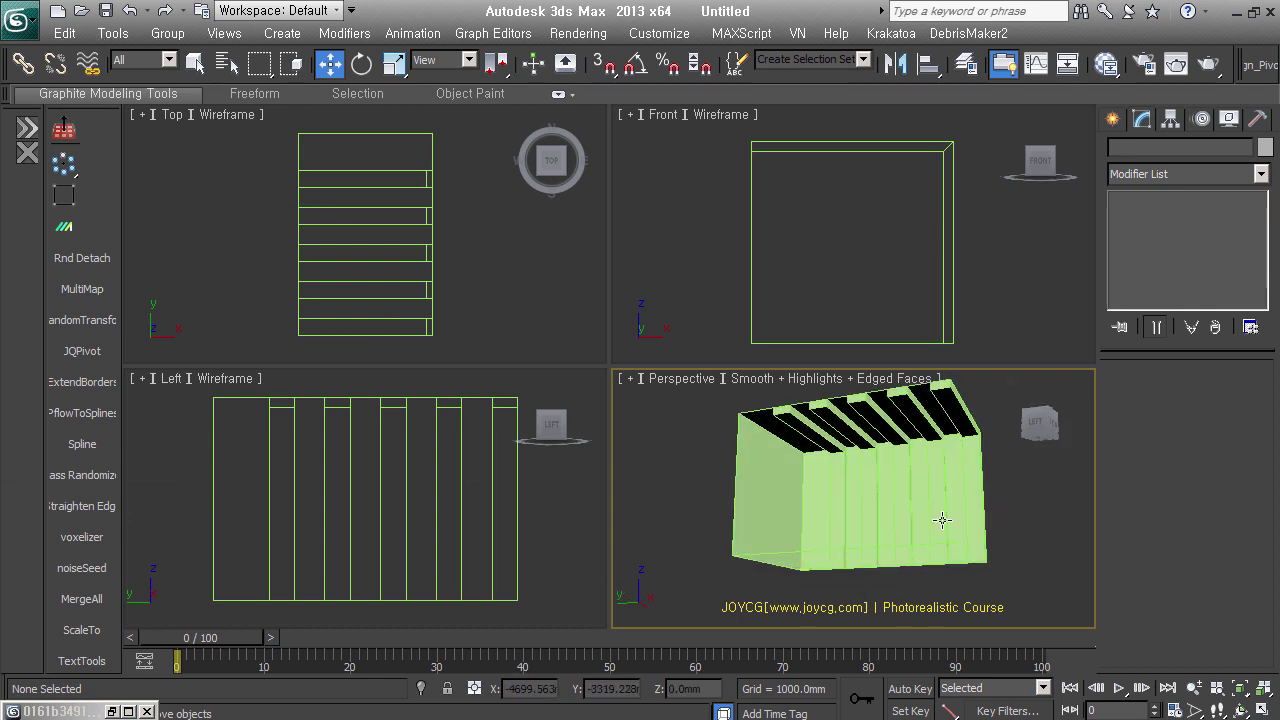
{"action": "mouse_move", "coordinate": [960, 508]}
{"action": "middle_mouse_down", "text": "alt"}
{"action": "mouse_move", "coordinate": [950, 535]}
{"action": "mouse_move", "coordinate": [890, 584]}
{"action": "middle_mouse_up", "text": "alt"}
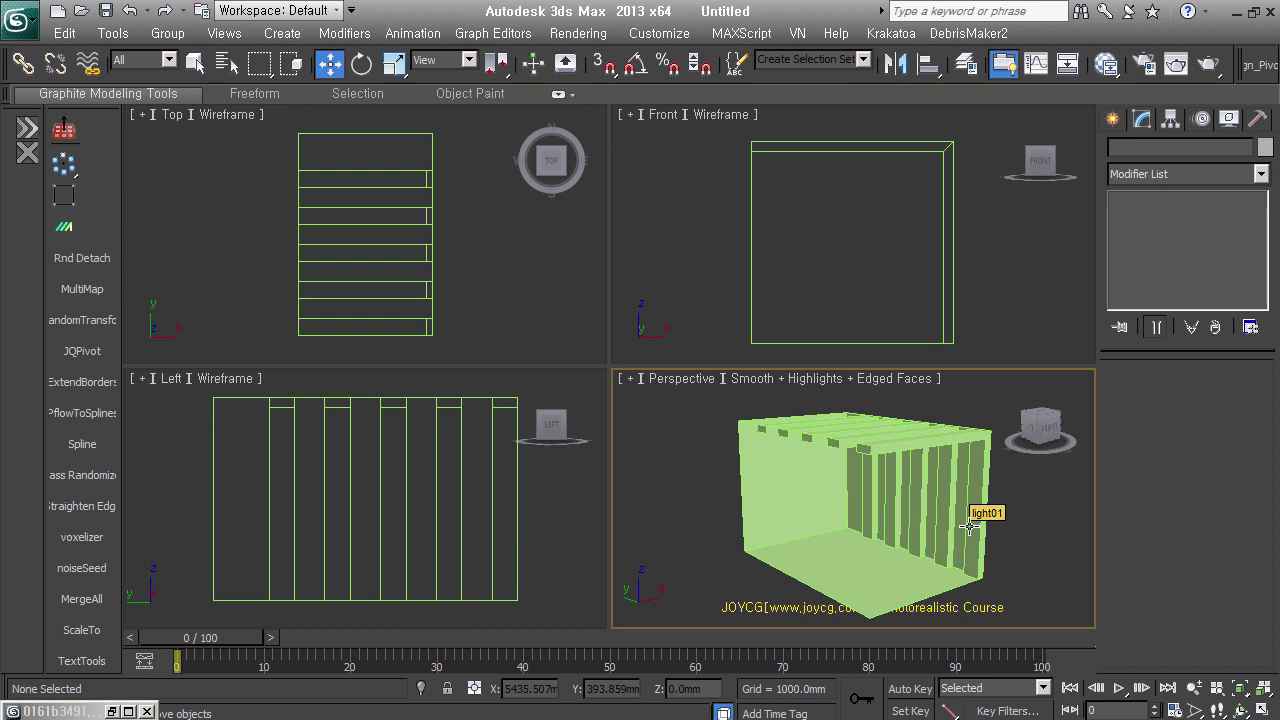
Select light01's four lower vertices and make the slat unique from its instances
{"action": "left_click", "coordinate": [969, 527]}
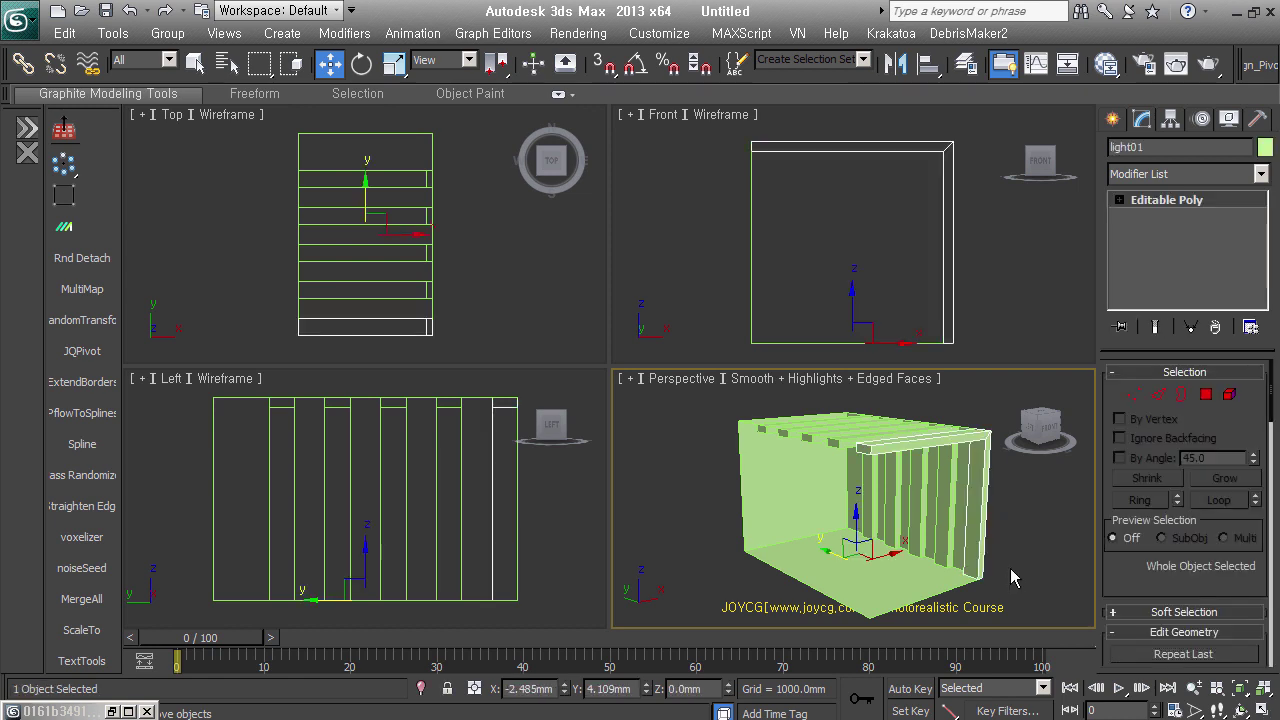
{"action": "middle_click_drag", "start_coordinate": [1013, 577], "coordinate": [960, 551]}
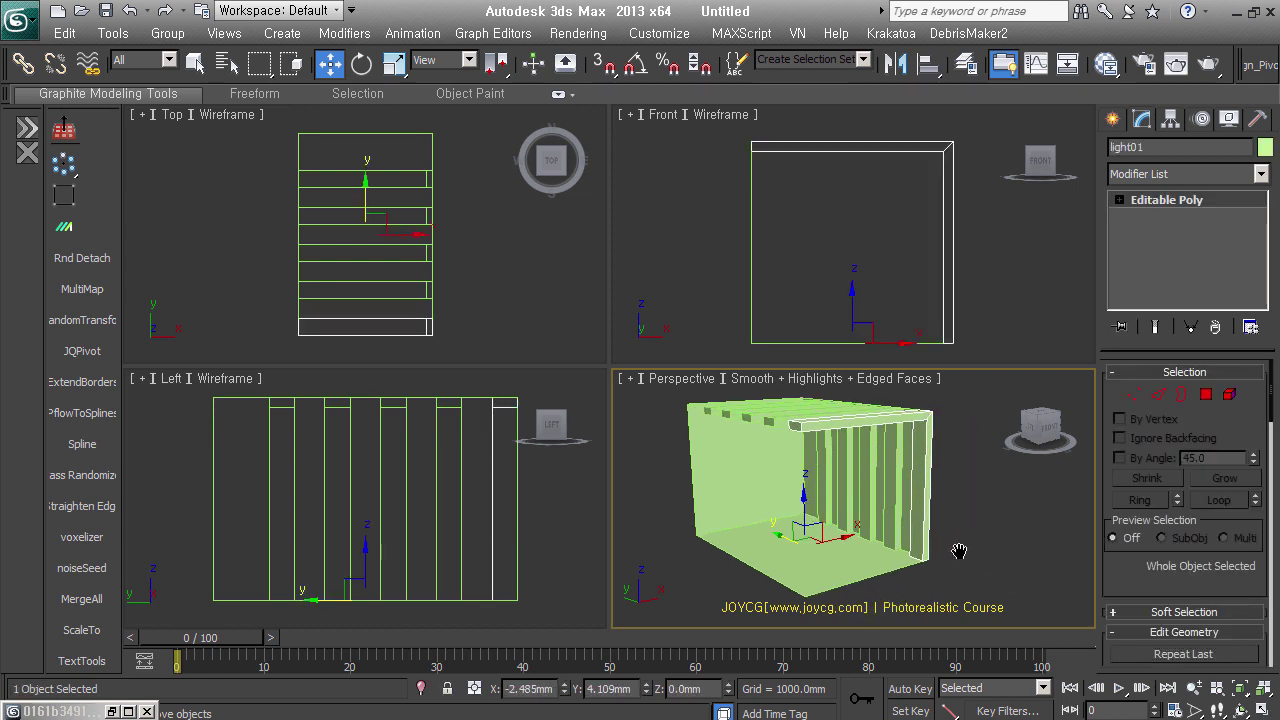
{"action": "double_click", "coordinate": [62, 708]}
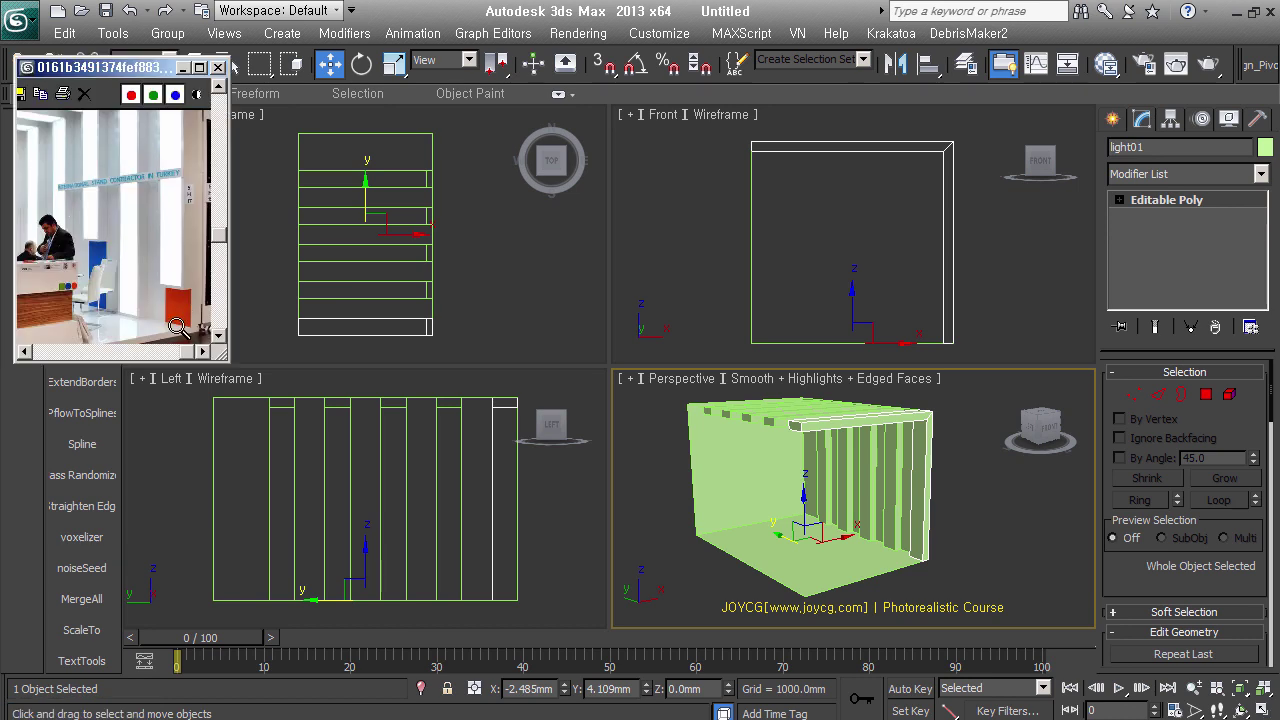
{"action": "left_click", "coordinate": [1133, 395]}
{"action": "mouse_move", "coordinate": [949, 534]}
{"action": "left_mouse_down"}
{"action": "mouse_move", "coordinate": [923, 508]}
{"action": "mouse_move", "coordinate": [921, 541]}
{"action": "left_mouse_up"}
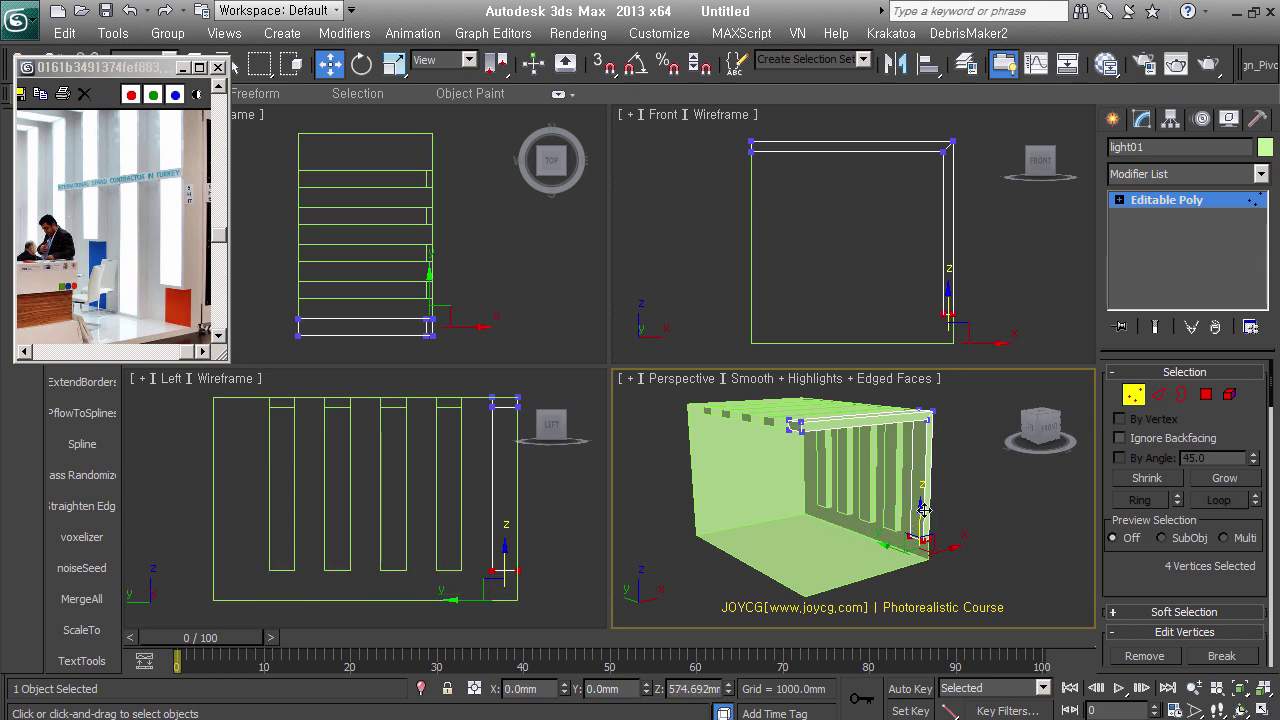
{"action": "left_click", "coordinate": [1141, 395]}
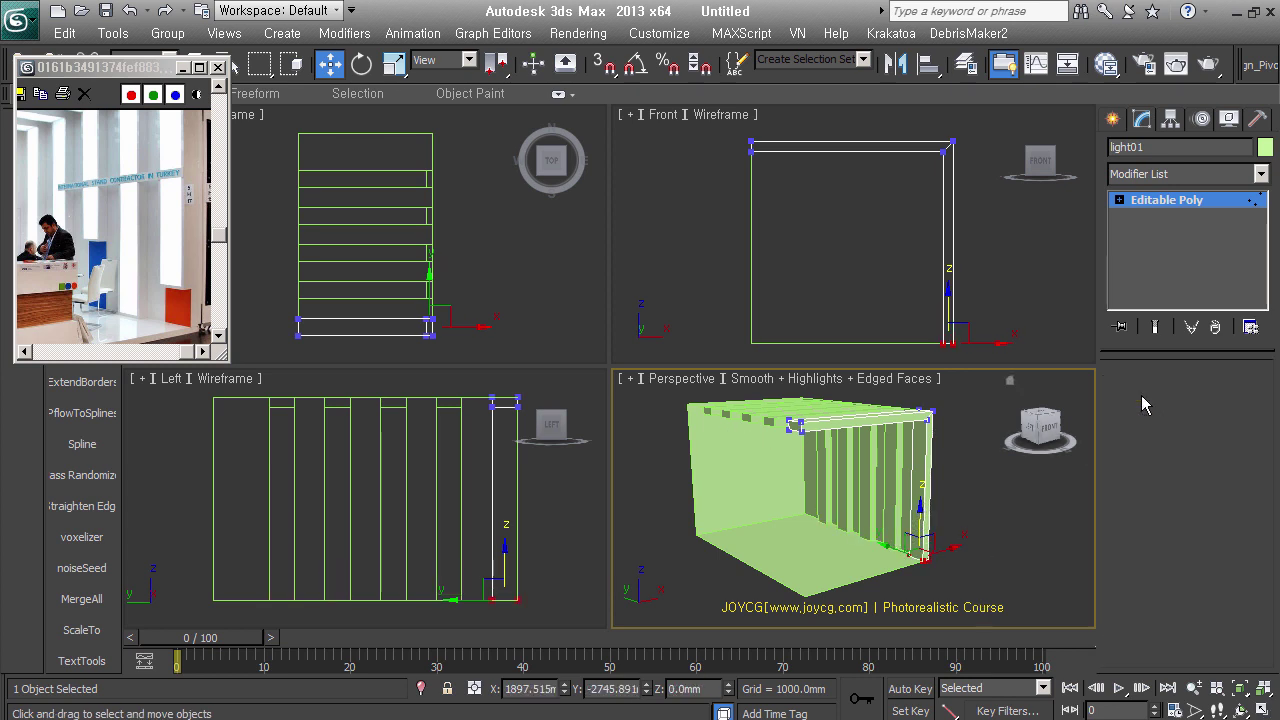
{"action": "left_click", "coordinate": [1192, 330]}
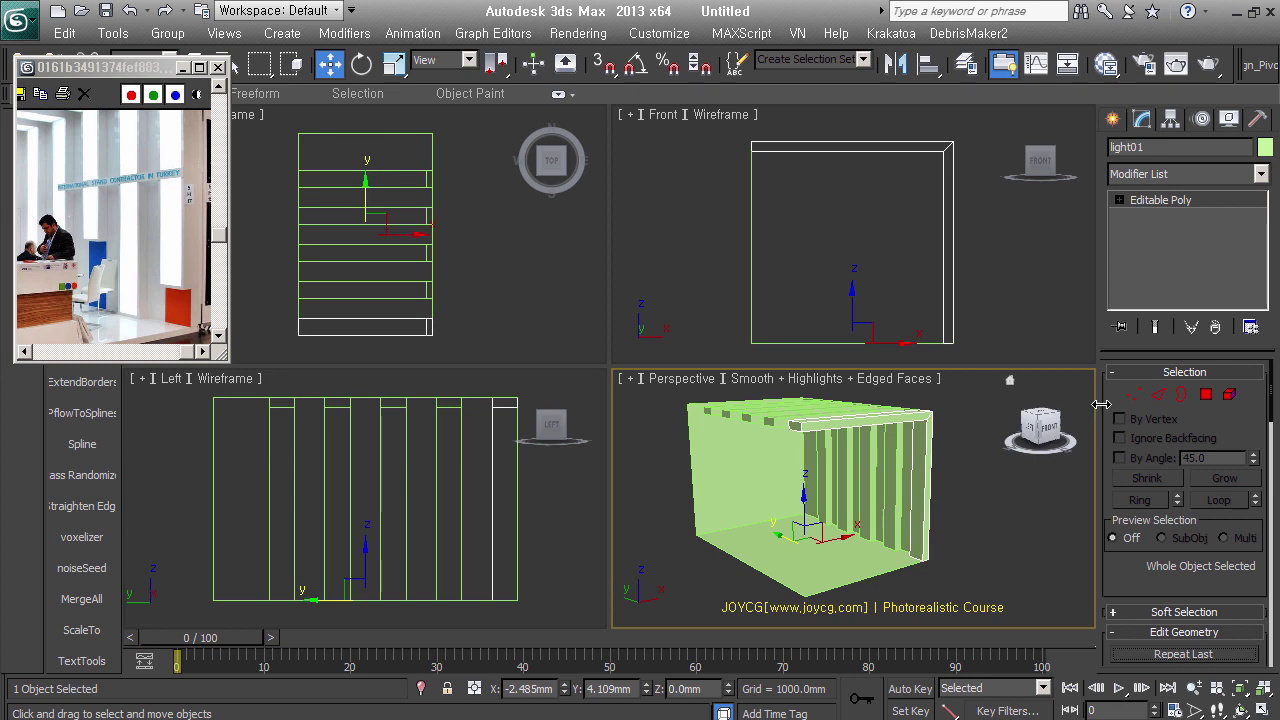
Move light01's bottom vertices to Z 800 mm
{"action": "left_click", "coordinate": [1133, 396]}
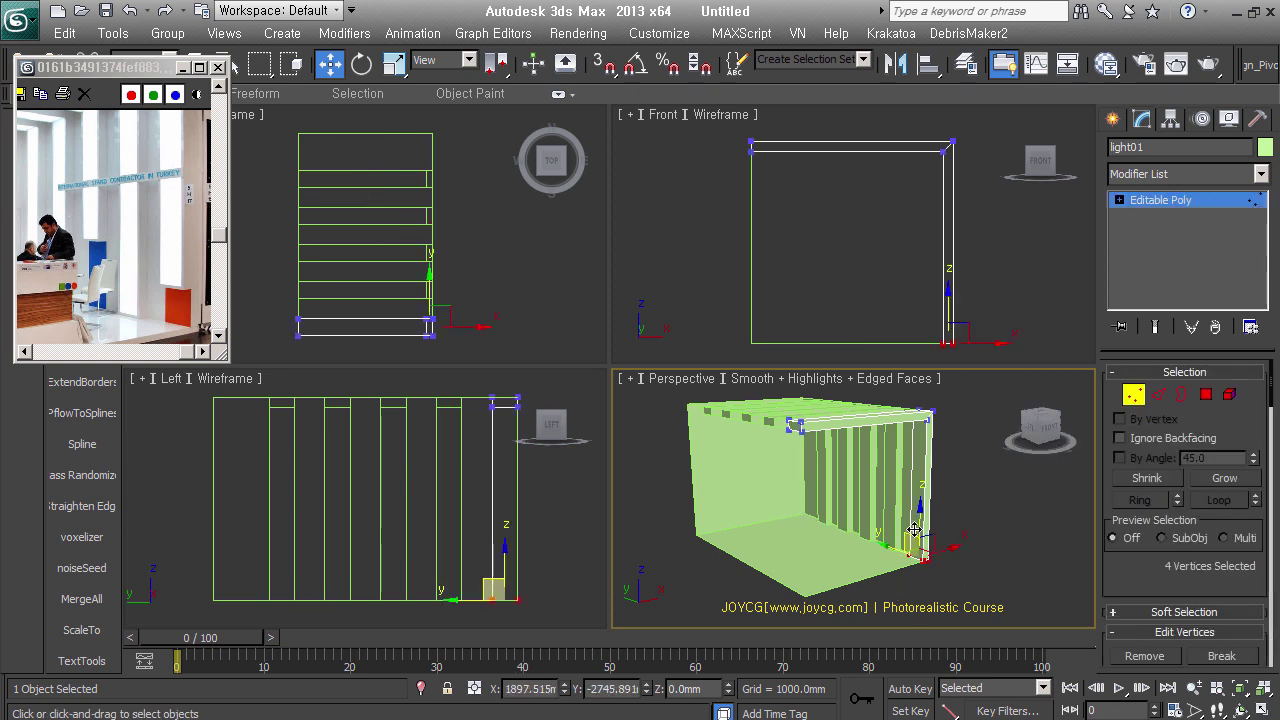
{"action": "mouse_move", "coordinate": [923, 516]}
{"action": "left_mouse_down"}
{"action": "mouse_move", "coordinate": [927, 497]}
{"action": "mouse_move", "coordinate": [920, 545]}
{"action": "left_mouse_up"}
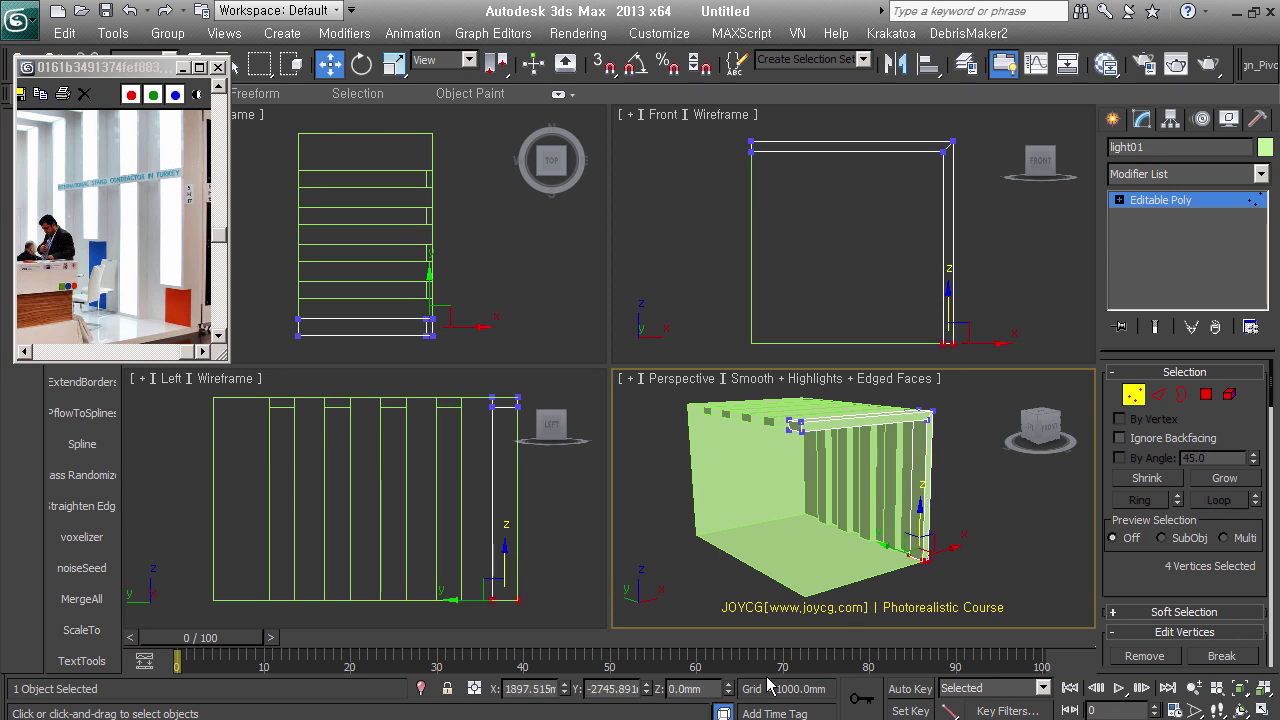
{"action": "double_click", "coordinate": [711, 692]}
{"action": "type", "text": "800"}
{"action": "key", "text": "Return"}
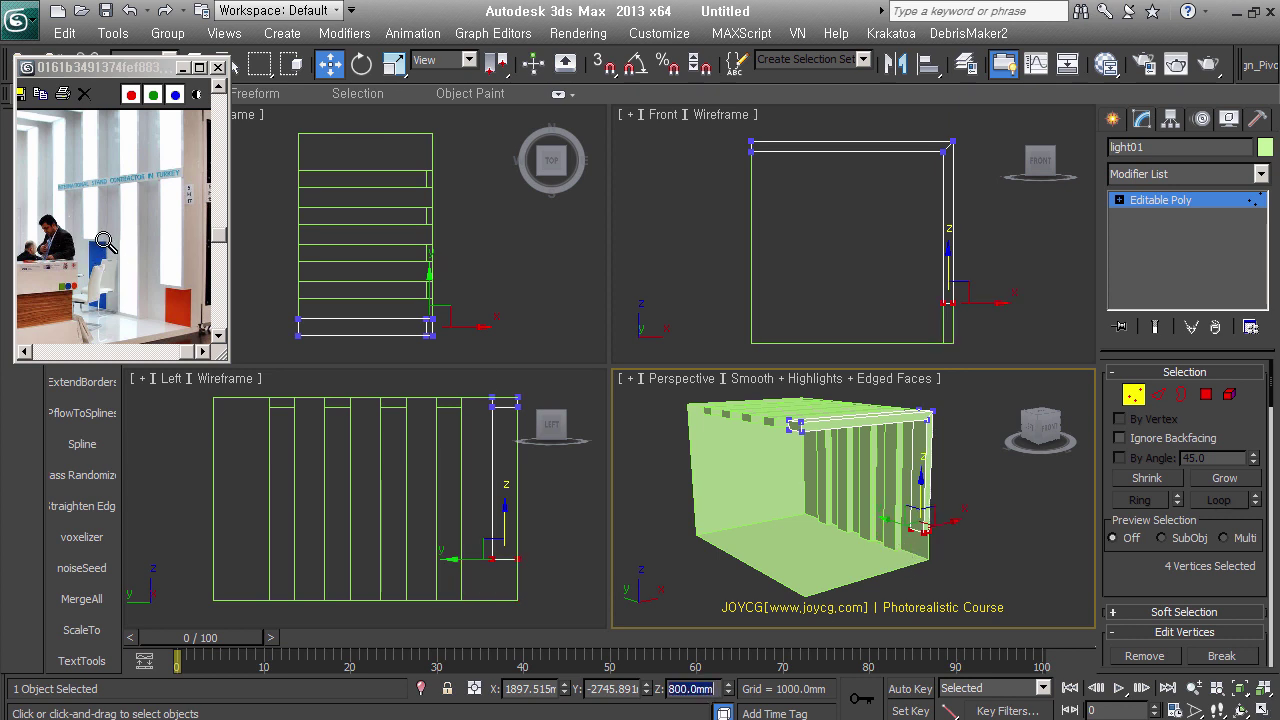
{"action": "left_click", "coordinate": [1133, 394]}
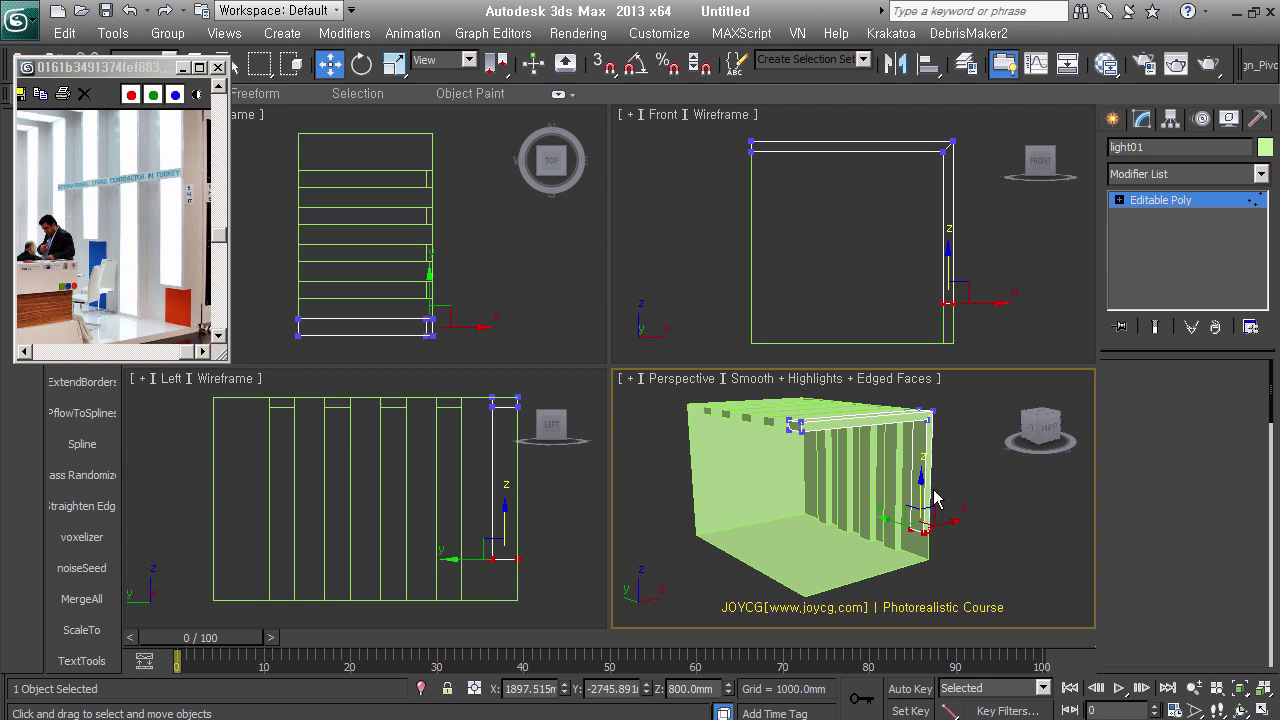
Select slat light003 and set its lower vertices to Z 1200 mm
{"action": "left_click", "coordinate": [866, 510]}
{"action": "left_click", "coordinate": [1133, 394]}
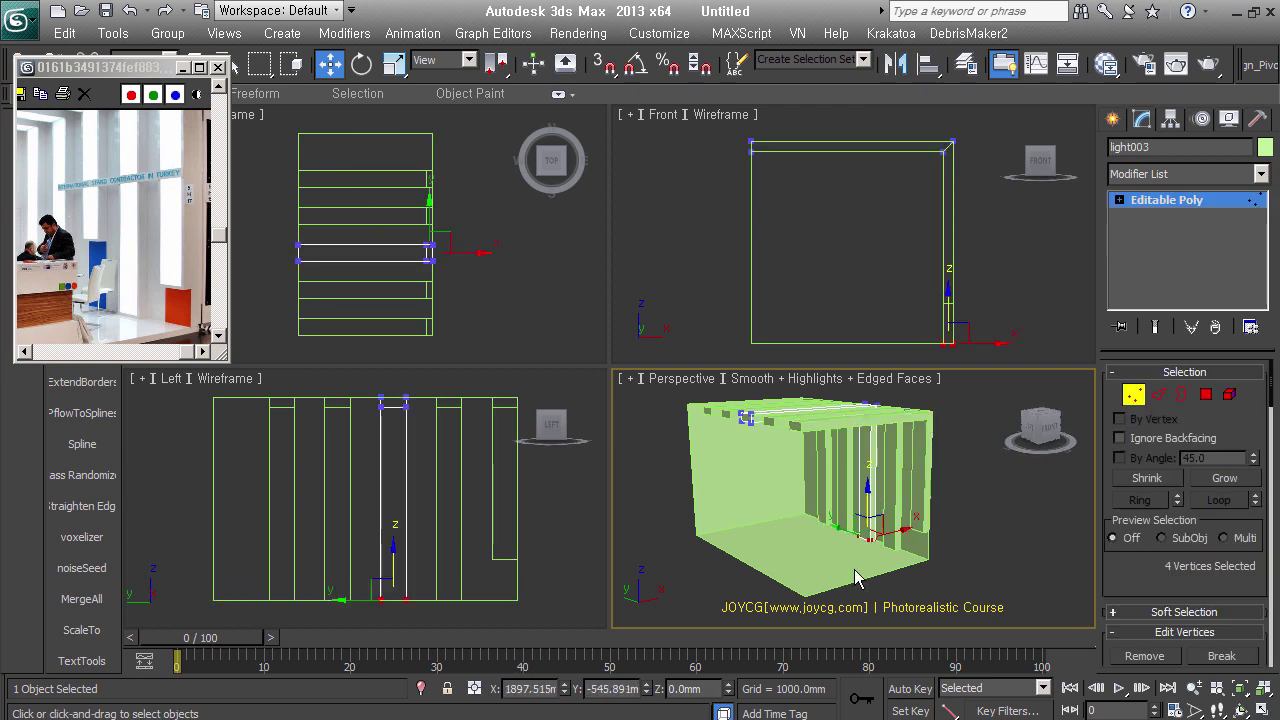
{"action": "left_click", "coordinate": [1133, 394]}
{"action": "left_click", "coordinate": [1192, 328]}
{"action": "left_click", "coordinate": [1133, 394]}
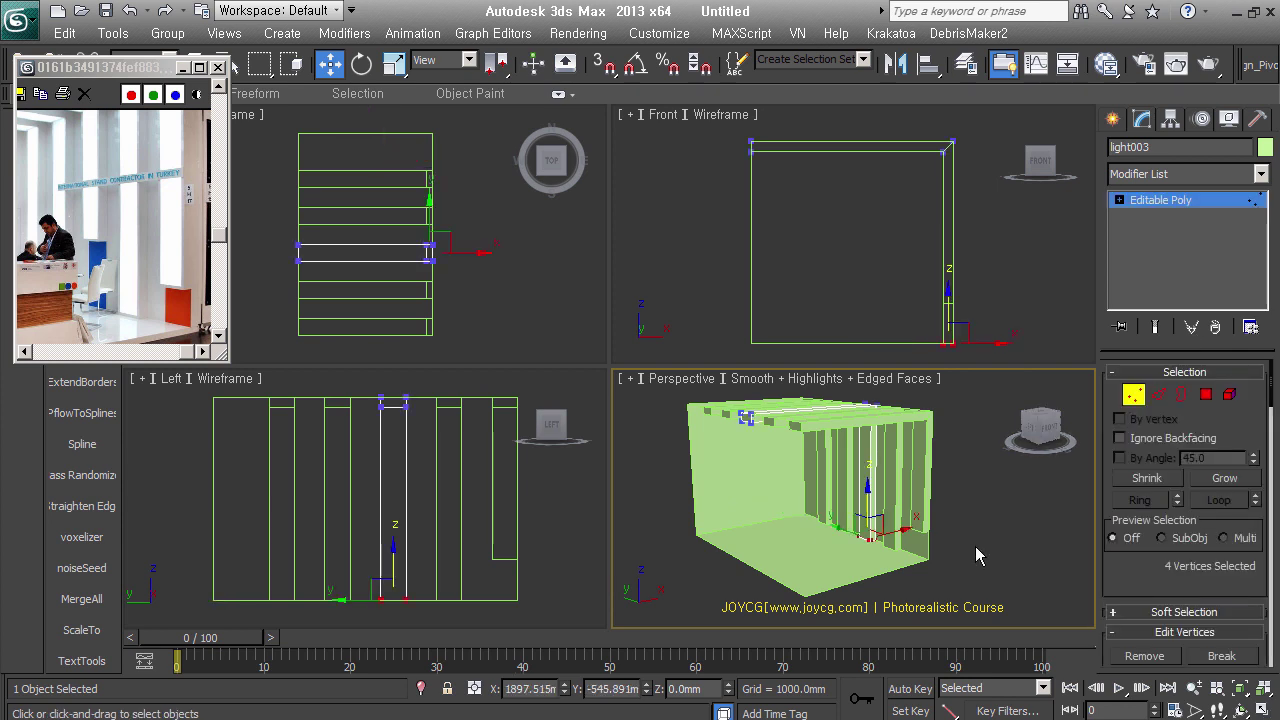
{"action": "double_click", "coordinate": [705, 688]}
{"action": "type", "text": "1200"}
{"action": "key", "text": "Return"}
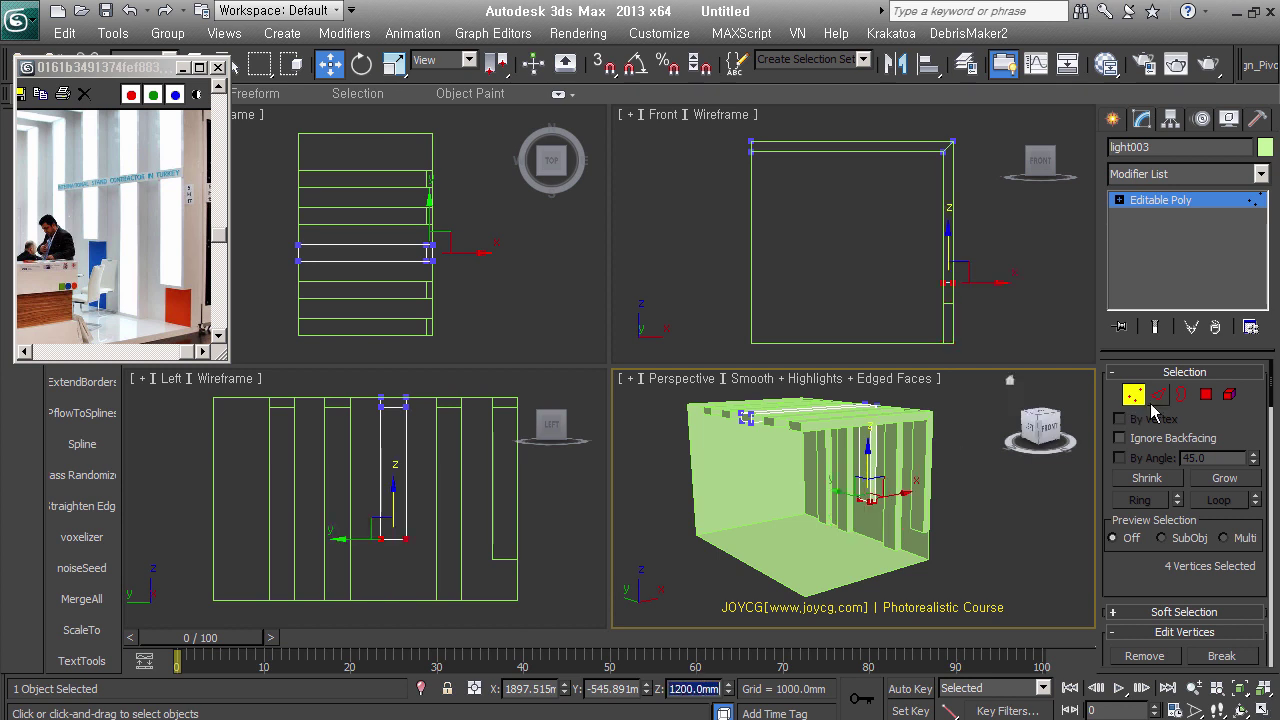
{"action": "left_click", "coordinate": [1133, 394]}
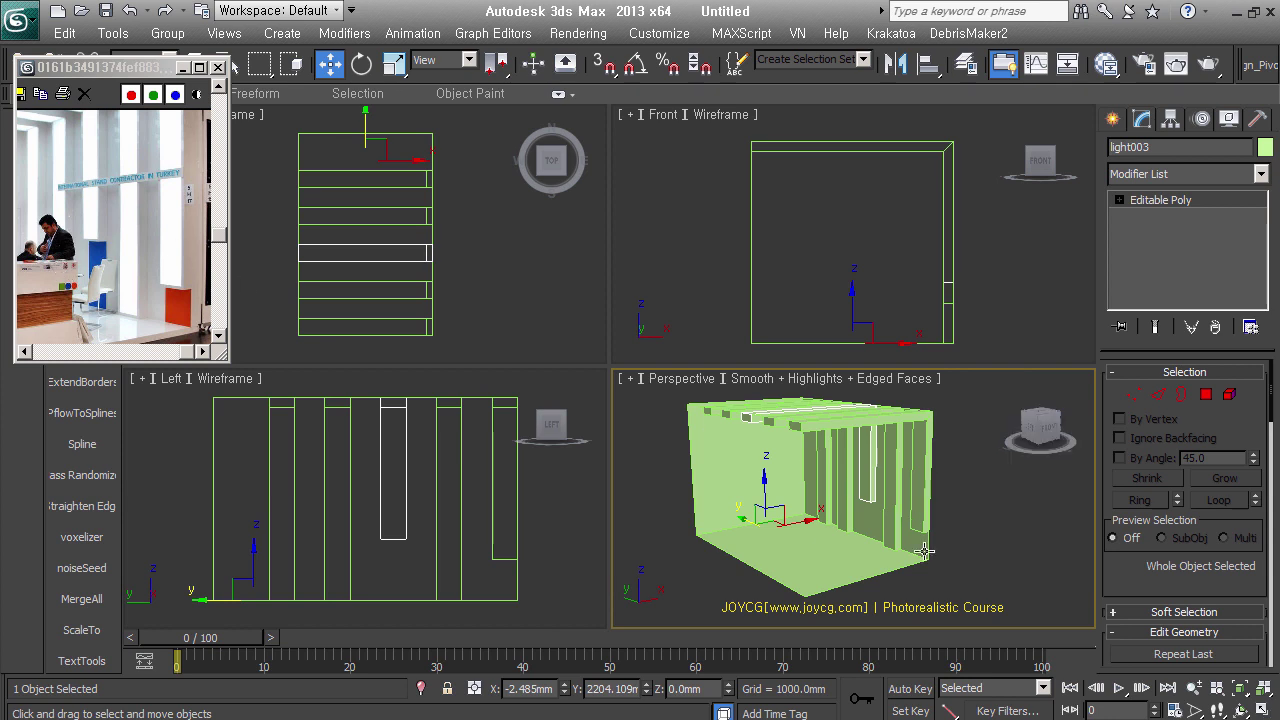
{"action": "left_click", "coordinate": [969, 563]}
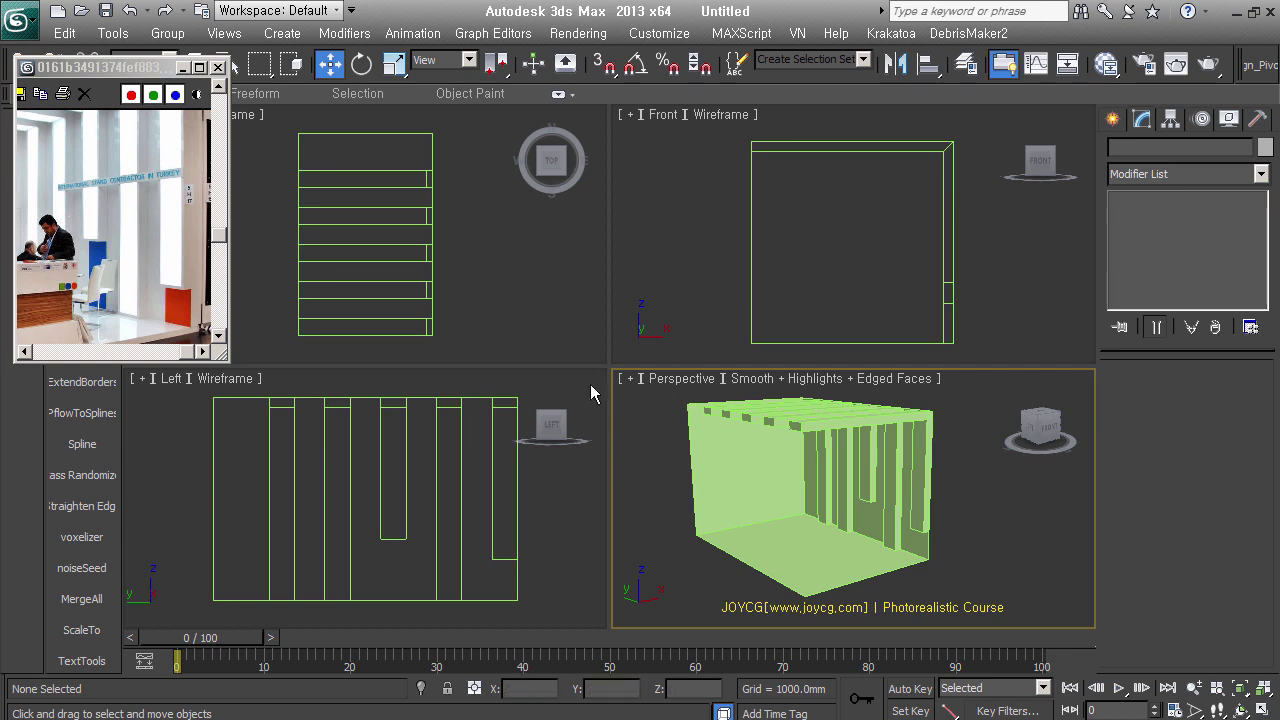
Select the desk, bring the reference photo forward, and enter Edge mode with key 2
{"action": "left_click", "coordinate": [799, 546]}
{"action": "mouse_move", "coordinate": [799, 546]}
{"action": "middle_mouse_down", "text": "alt"}
{"action": "mouse_move", "coordinate": [940, 530]}
{"action": "mouse_move", "coordinate": [748, 505]}
{"action": "middle_mouse_up", "text": "alt"}
{"action": "left_click", "coordinate": [945, 526]}
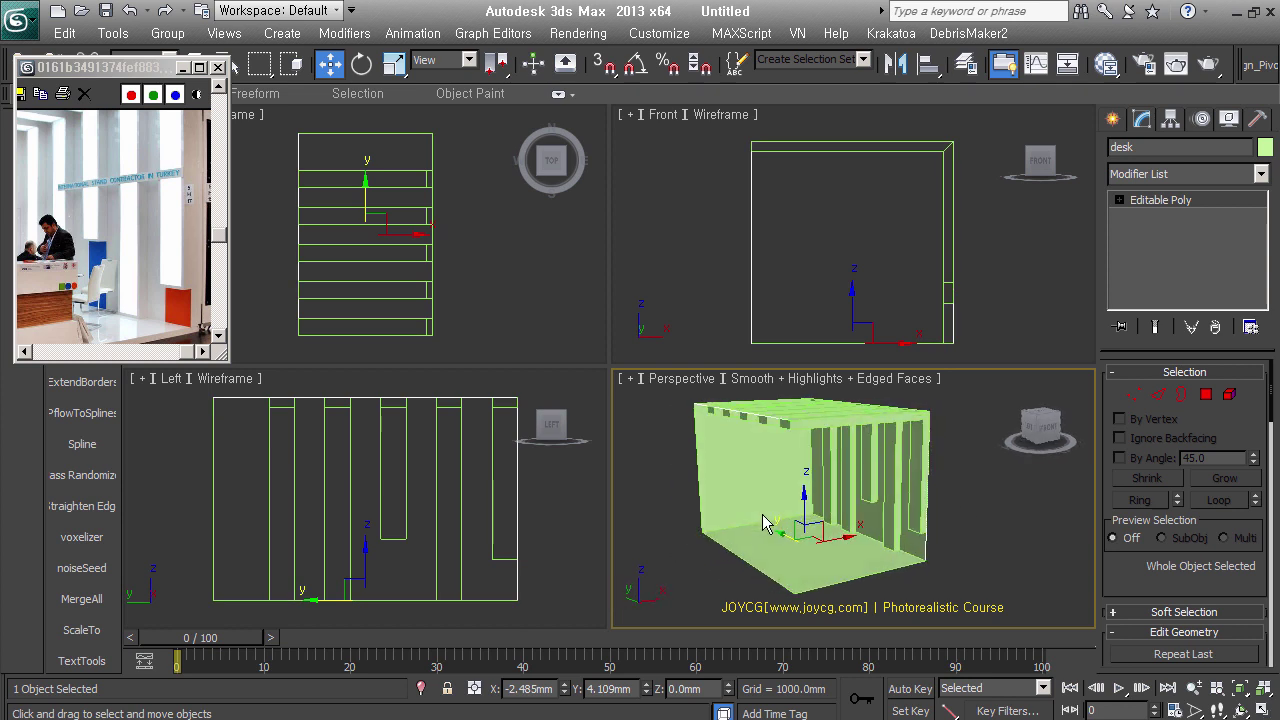
{"action": "left_click", "coordinate": [133, 70]}
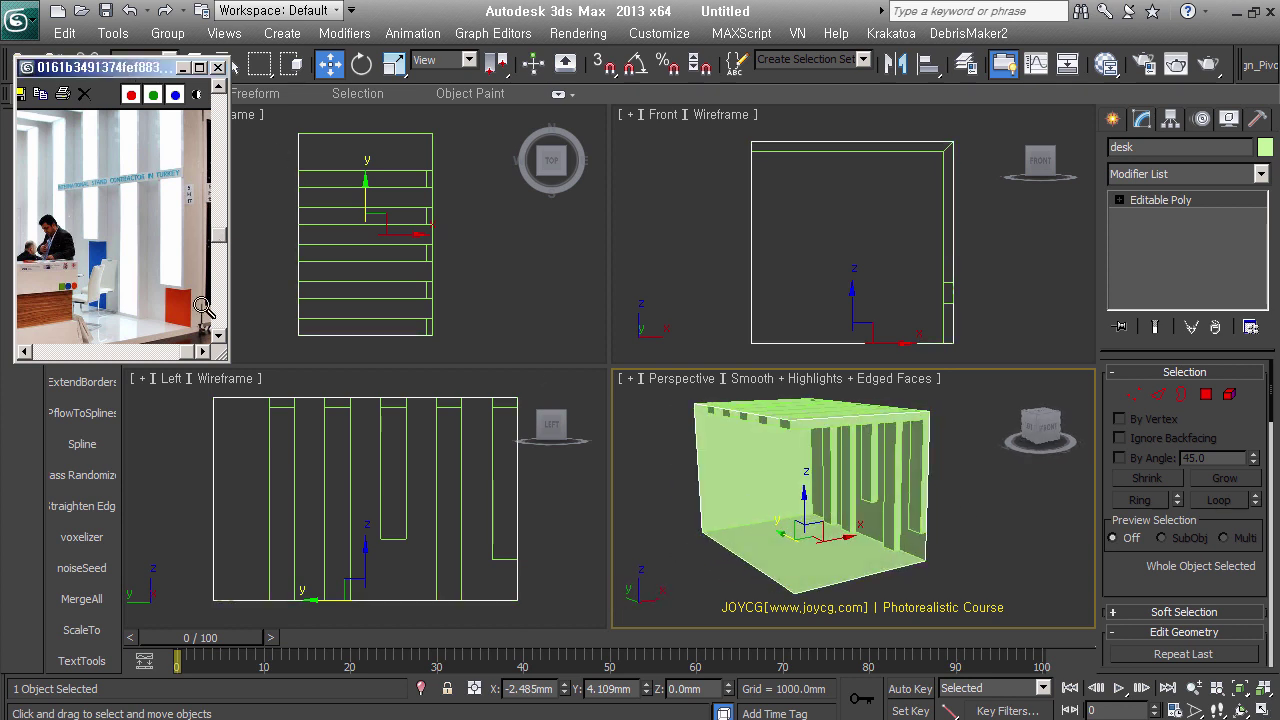
{"action": "left_click_drag", "start_coordinate": [187, 352], "coordinate": [96, 352]}
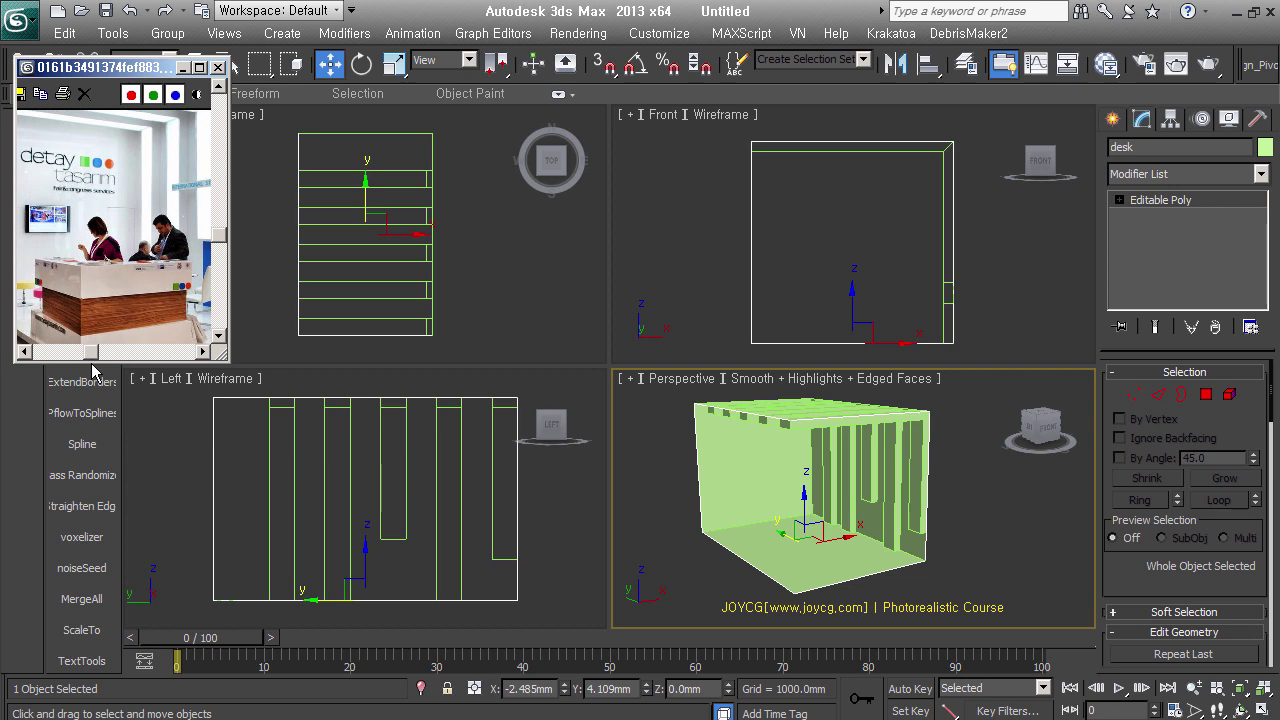
{"action": "middle_click_drag", "start_coordinate": [933, 482], "coordinate": [937, 540], "text": "alt"}
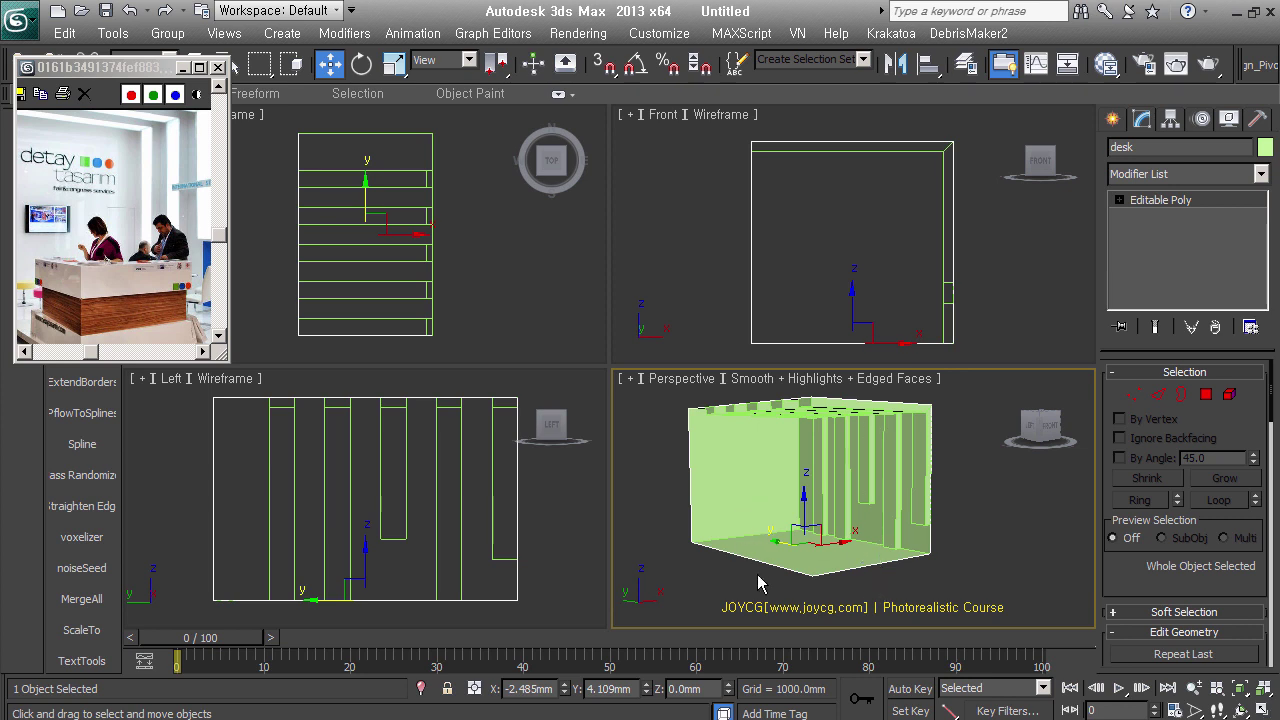
{"action": "left_click", "coordinate": [1206, 394]}
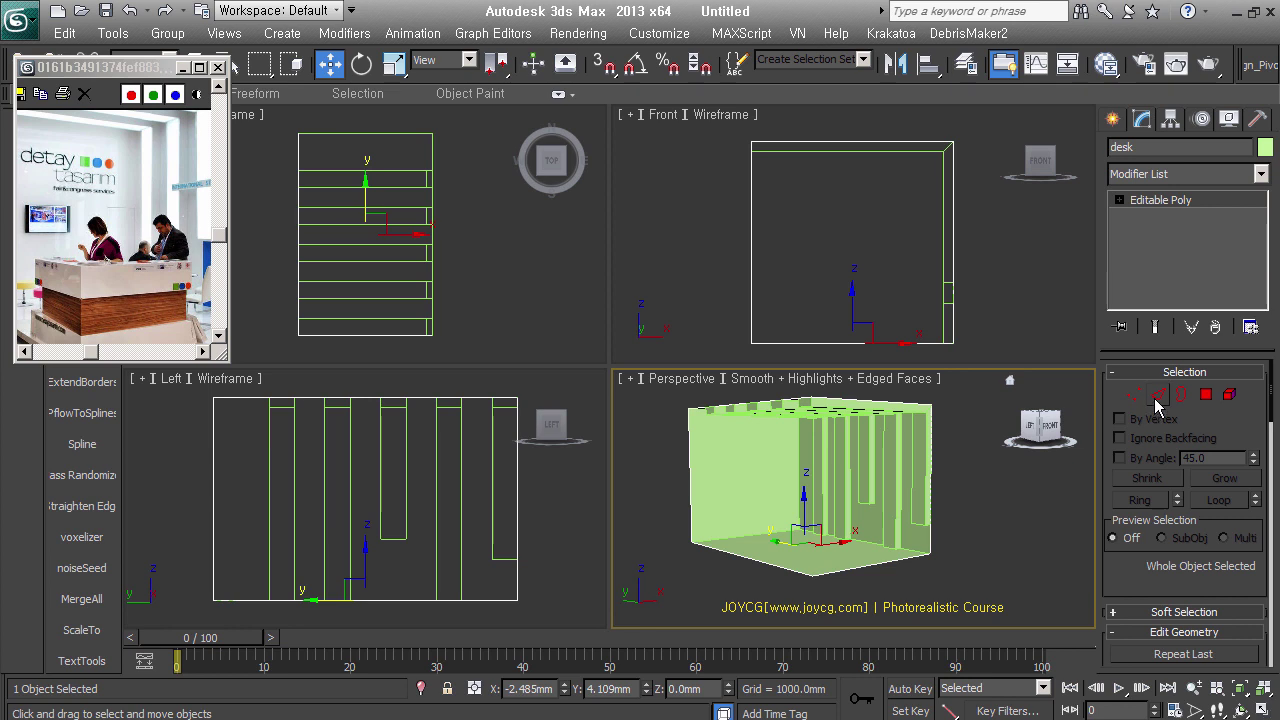
{"action": "key", "text": "2"}
{"action": "mouse_move", "coordinate": [791, 512]}
{"action": "middle_mouse_down", "text": "alt"}
{"action": "mouse_move", "coordinate": [938, 518]}
{"action": "mouse_move", "coordinate": [760, 519]}
{"action": "middle_mouse_up", "text": "alt"}
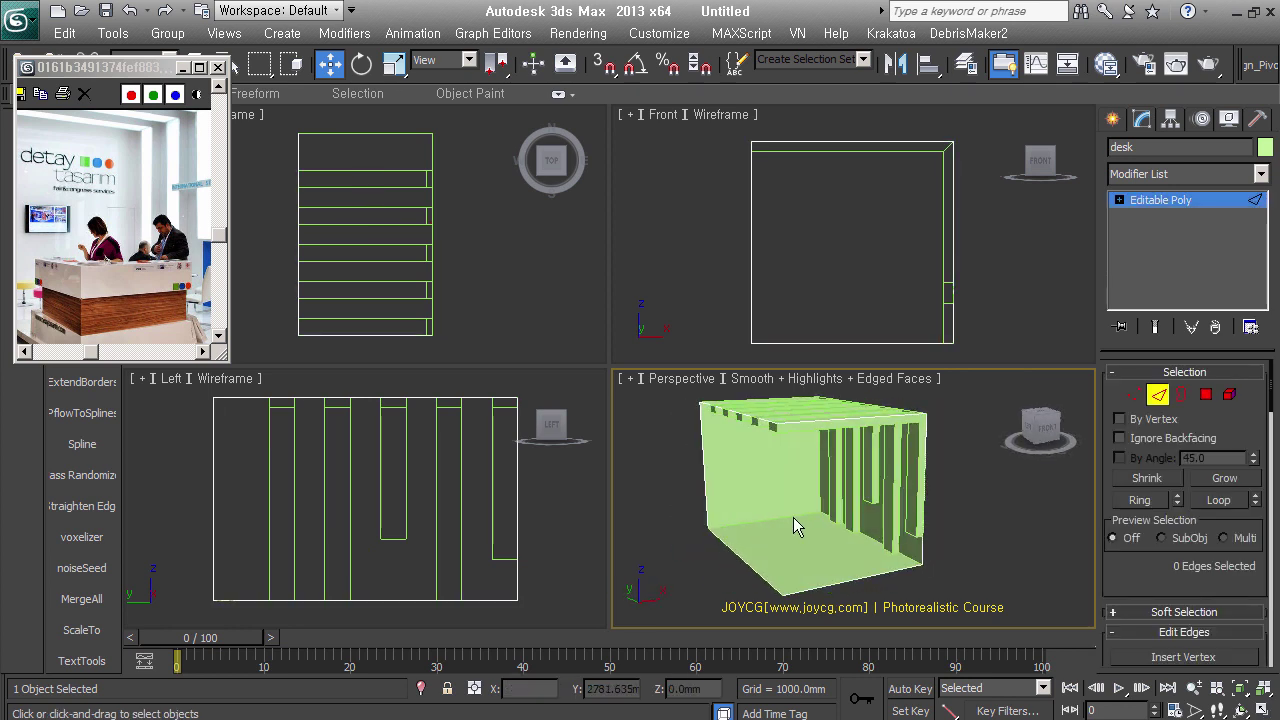
Switch the Perspective view to wireframe and check the desk's object properties
{"action": "right_click", "coordinate": [836, 528]}
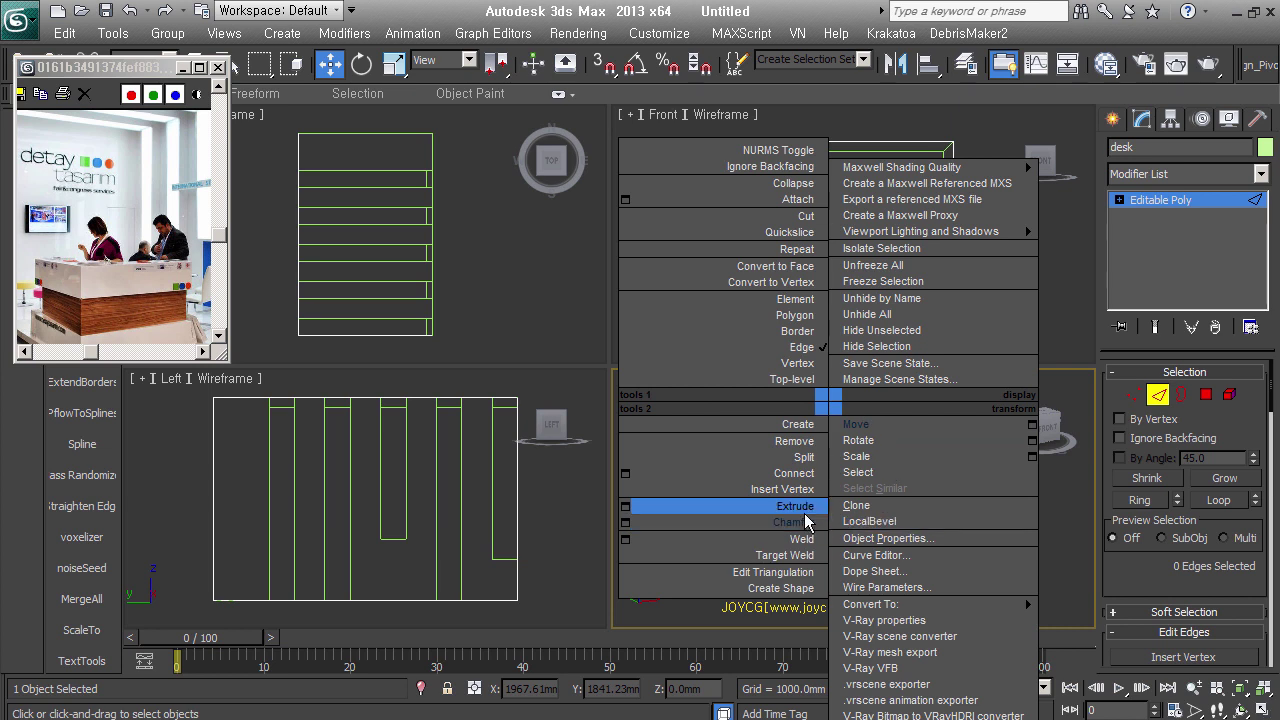
{"action": "key", "text": "Escape"}
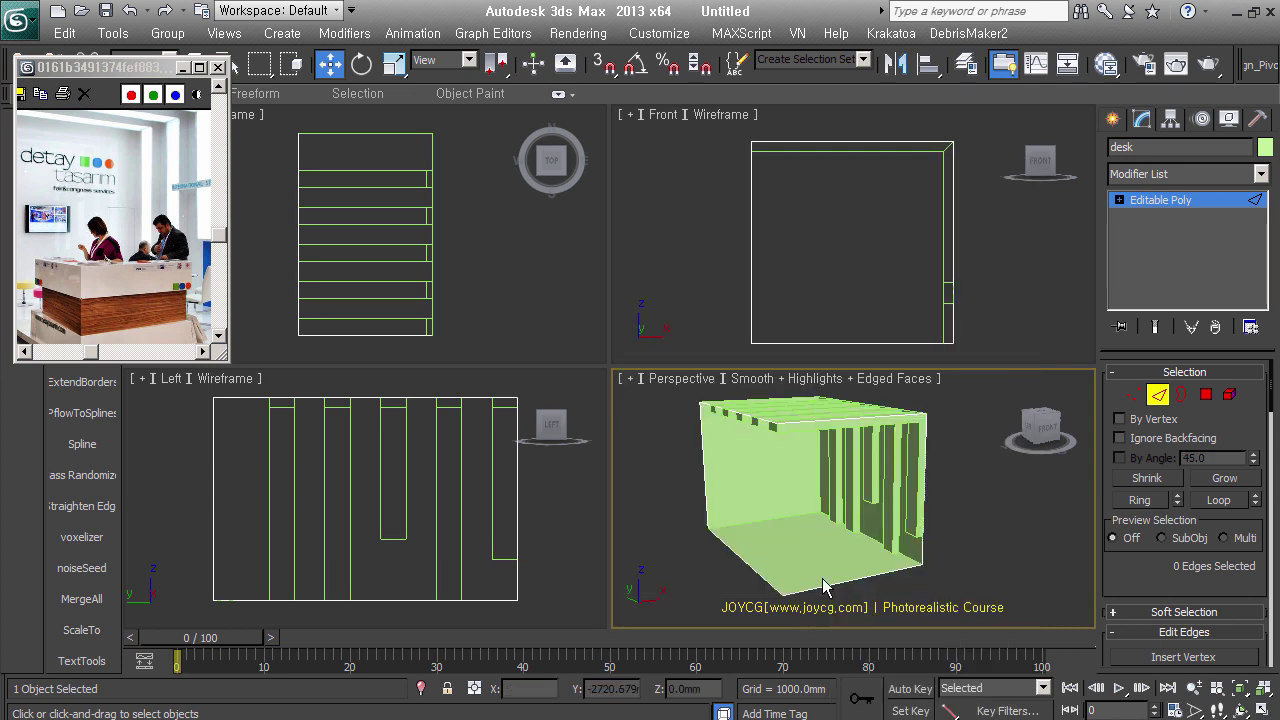
{"action": "key", "text": "F3"}
{"action": "mouse_move", "coordinate": [943, 557]}
{"action": "middle_mouse_down", "text": "alt"}
{"action": "mouse_move", "coordinate": [956, 551]}
{"action": "mouse_move", "coordinate": [897, 500]}
{"action": "middle_mouse_up", "text": "alt"}
{"action": "right_click", "coordinate": [897, 500]}
{"action": "left_click", "coordinate": [1015, 537]}
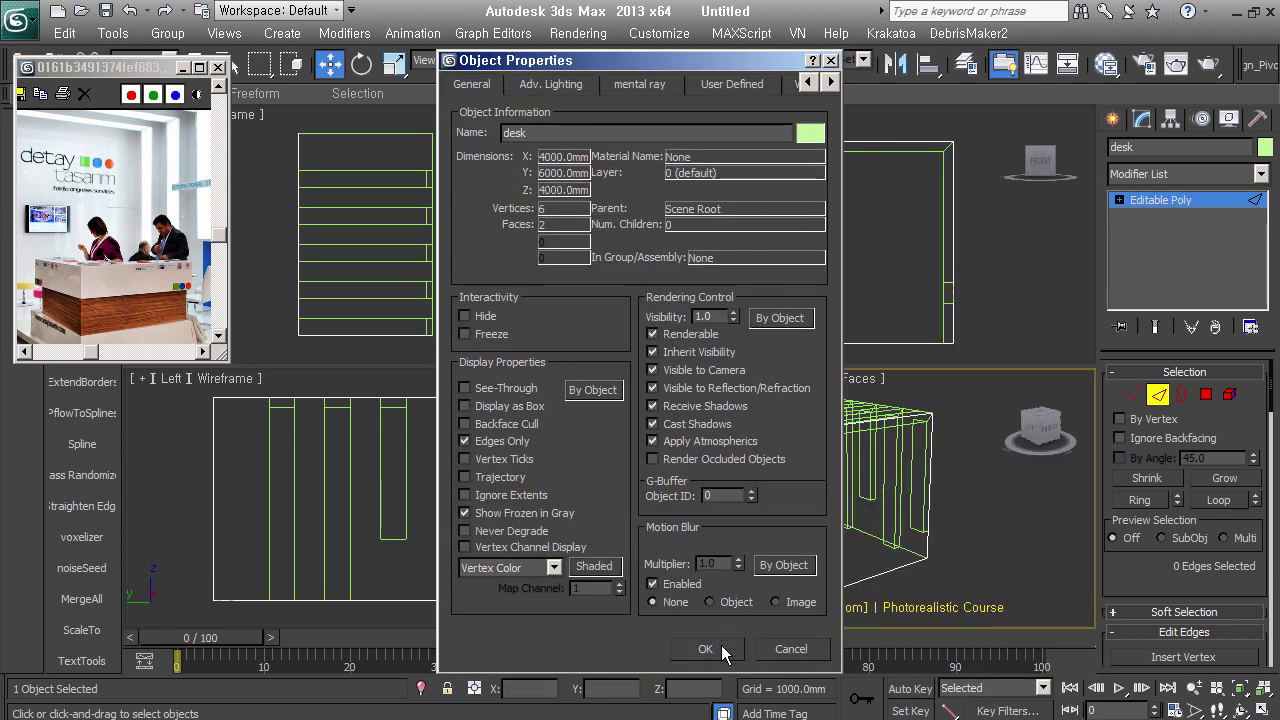
{"action": "left_click", "coordinate": [718, 648]}
Extrude a vertical desk edge with height 0 and width 2000 mm, then select bottom edges
{"action": "left_click", "coordinate": [805, 525]}
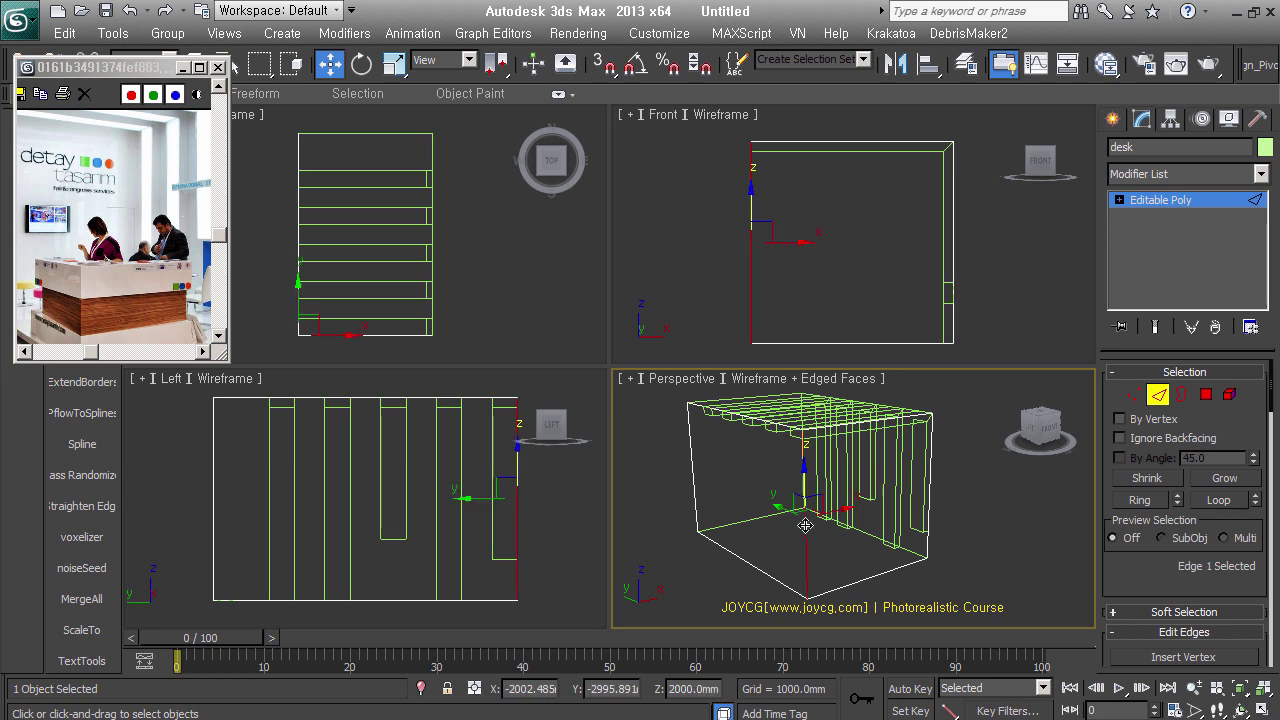
{"action": "right_click", "coordinate": [807, 533]}
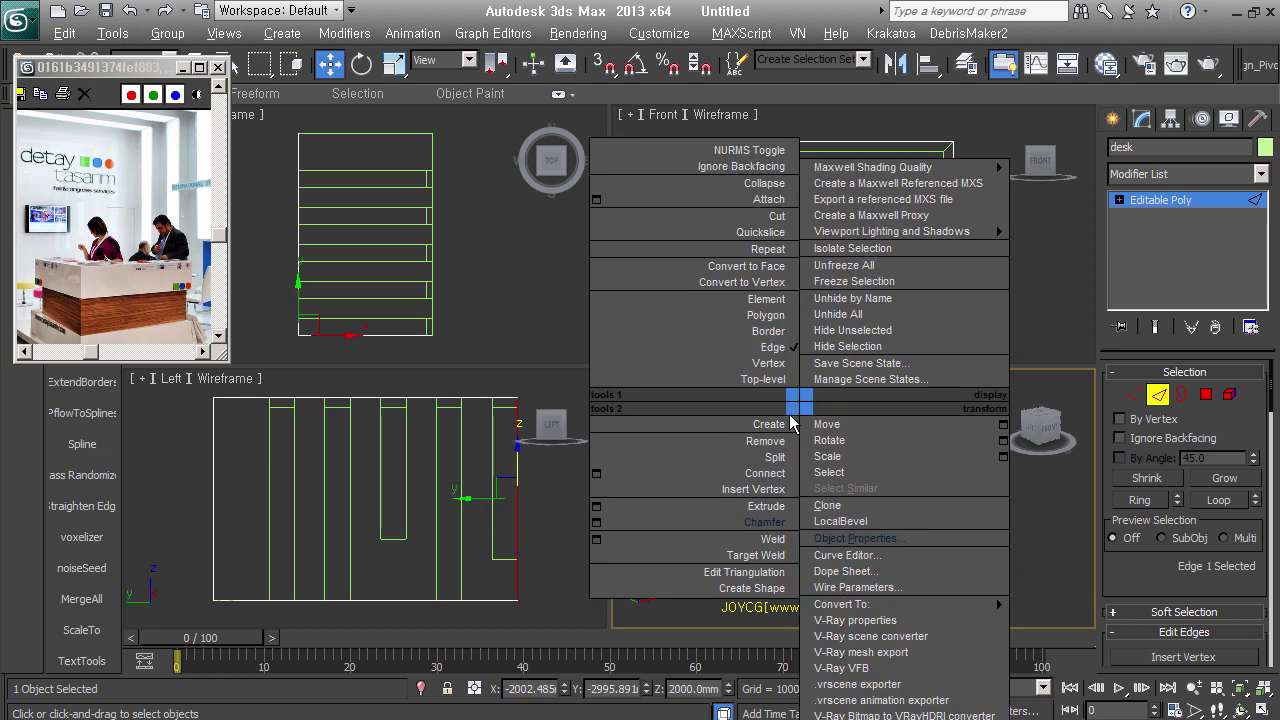
{"action": "left_click", "coordinate": [597, 507]}
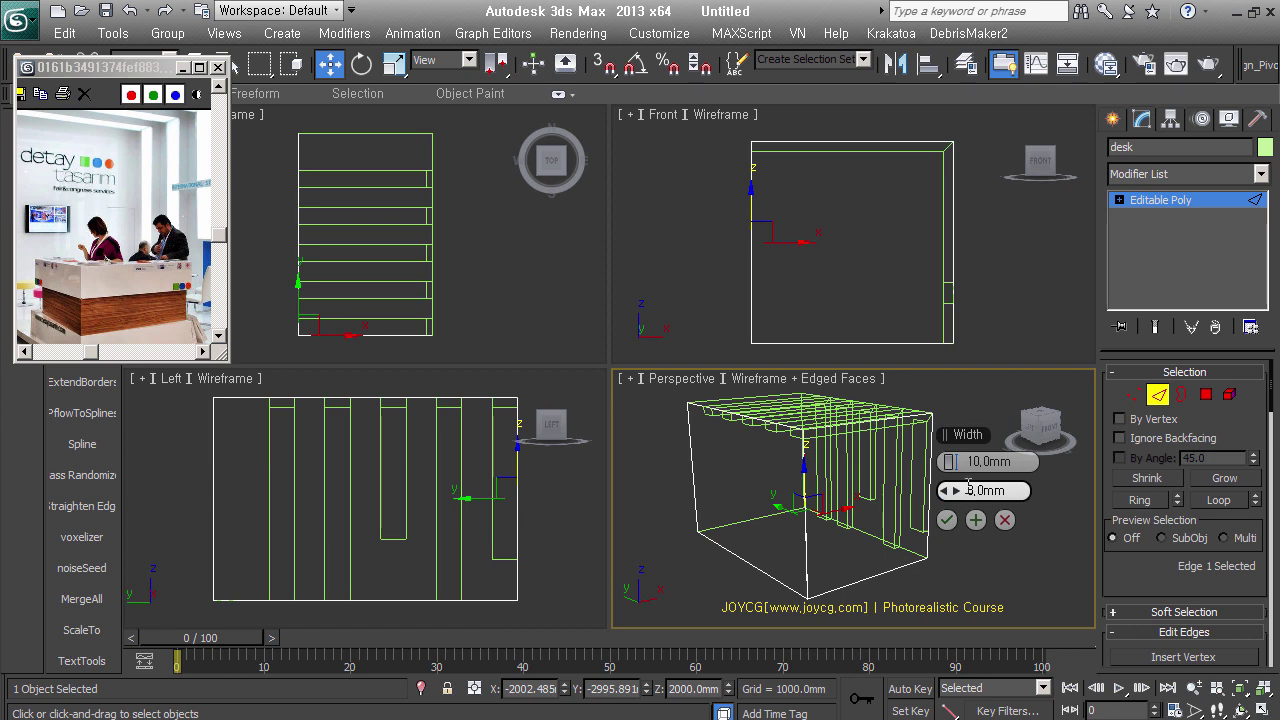
{"action": "left_click_drag", "start_coordinate": [950, 461], "coordinate": [953, 481]}
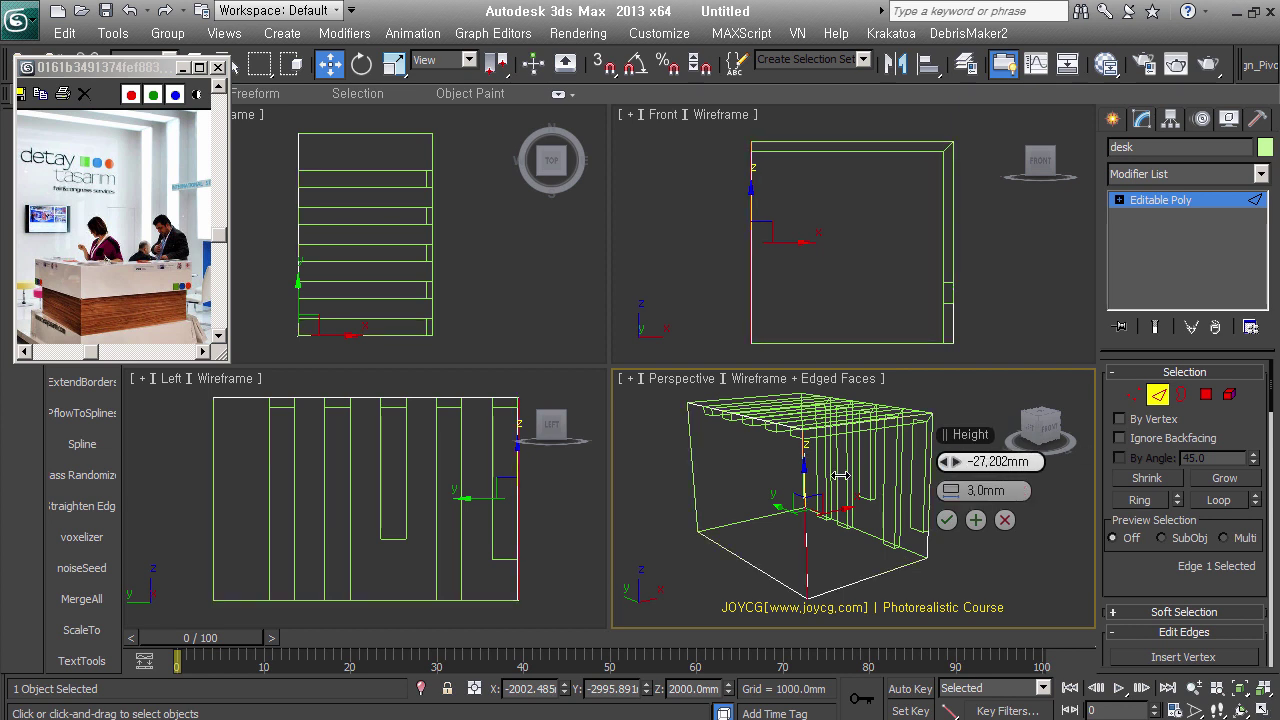
{"action": "right_click", "coordinate": [950, 461]}
{"action": "left_click", "coordinate": [970, 490]}
{"action": "type", "text": "2000"}
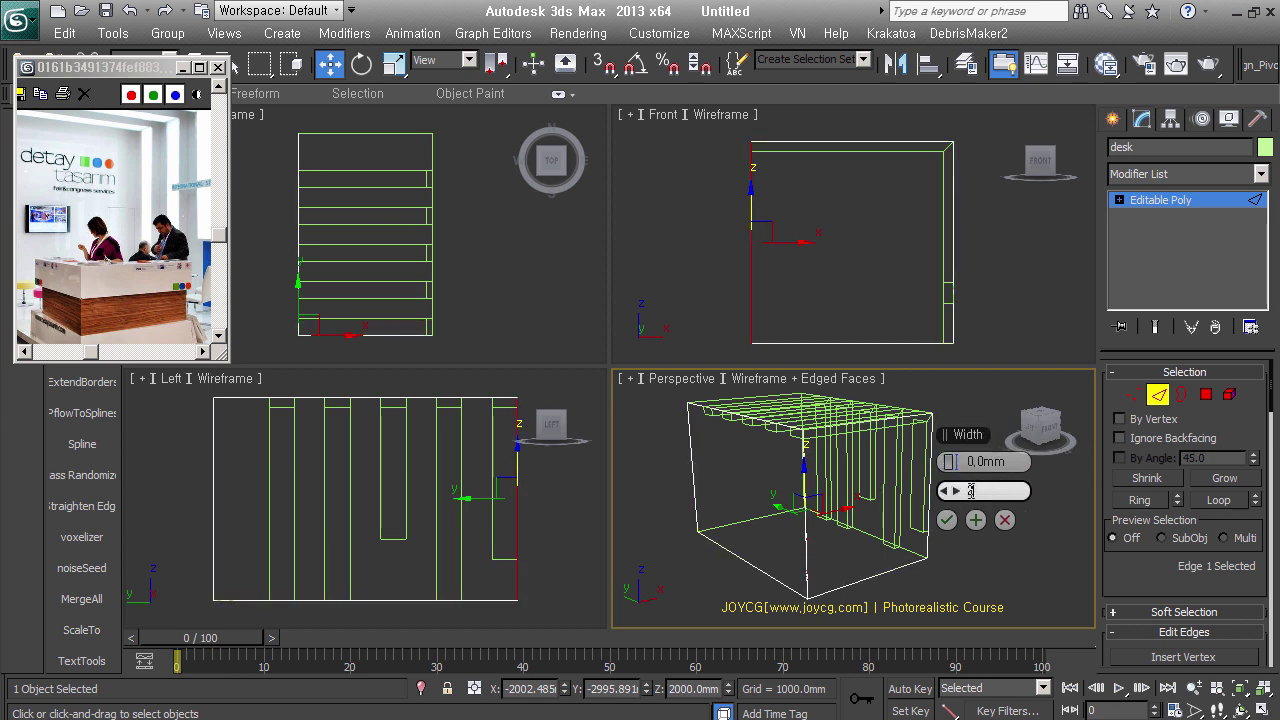
{"action": "key", "text": "Return"}
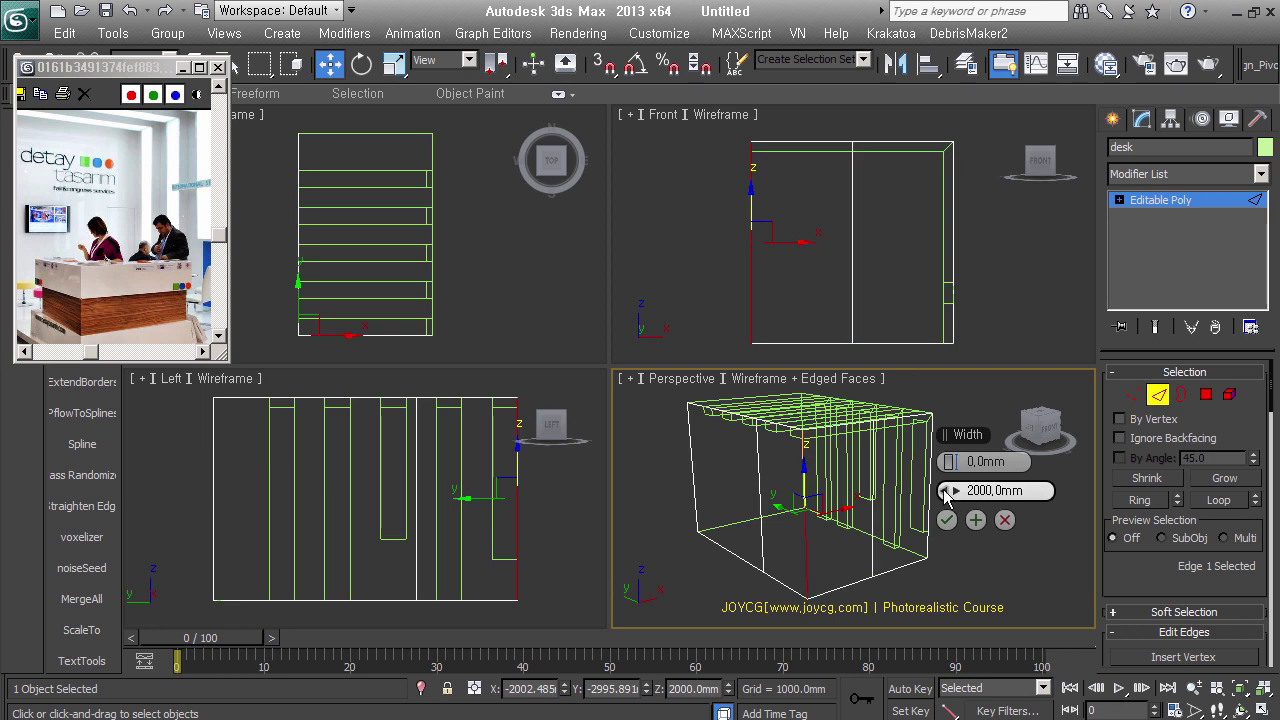
{"action": "left_click", "coordinate": [946, 519]}
{"action": "left_click", "coordinate": [945, 555]}
{"action": "left_click", "coordinate": [862, 580]}
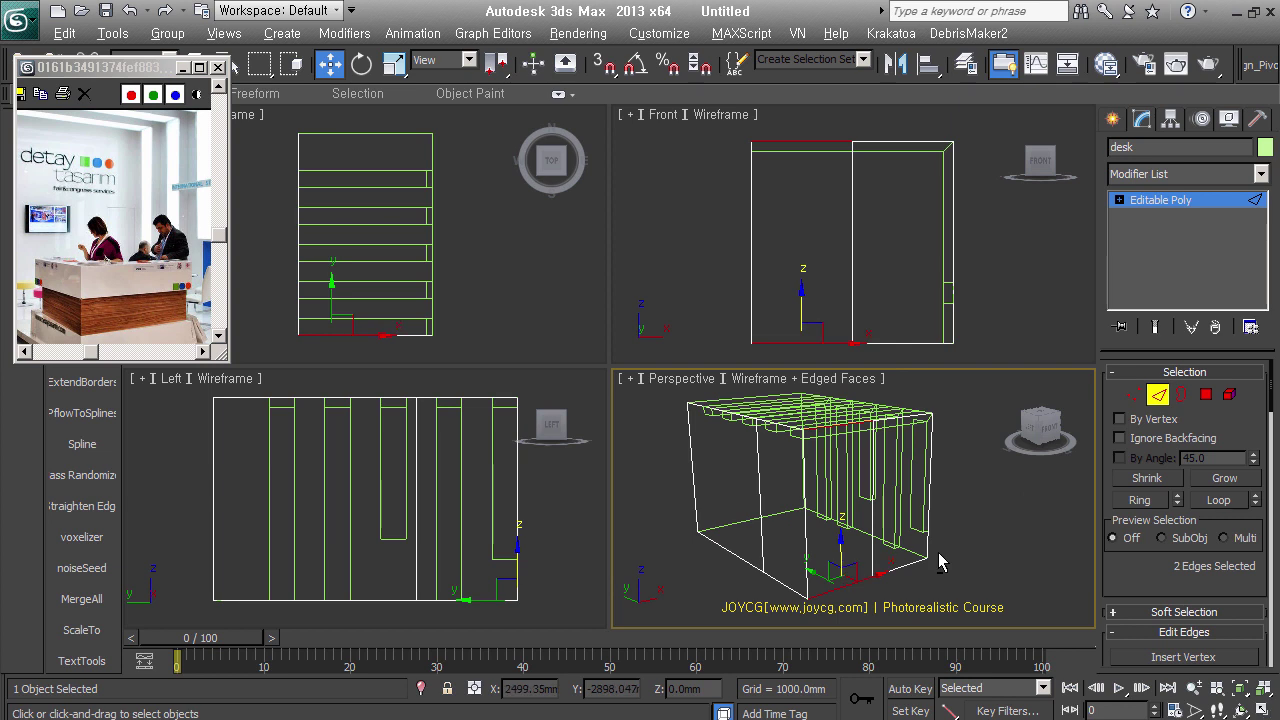
Chamfer the desk's four bottom edges by 1200 mm
{"action": "left_click_drag", "start_coordinate": [644, 516], "coordinate": [1024, 638]}
{"action": "right_click", "coordinate": [853, 402]}
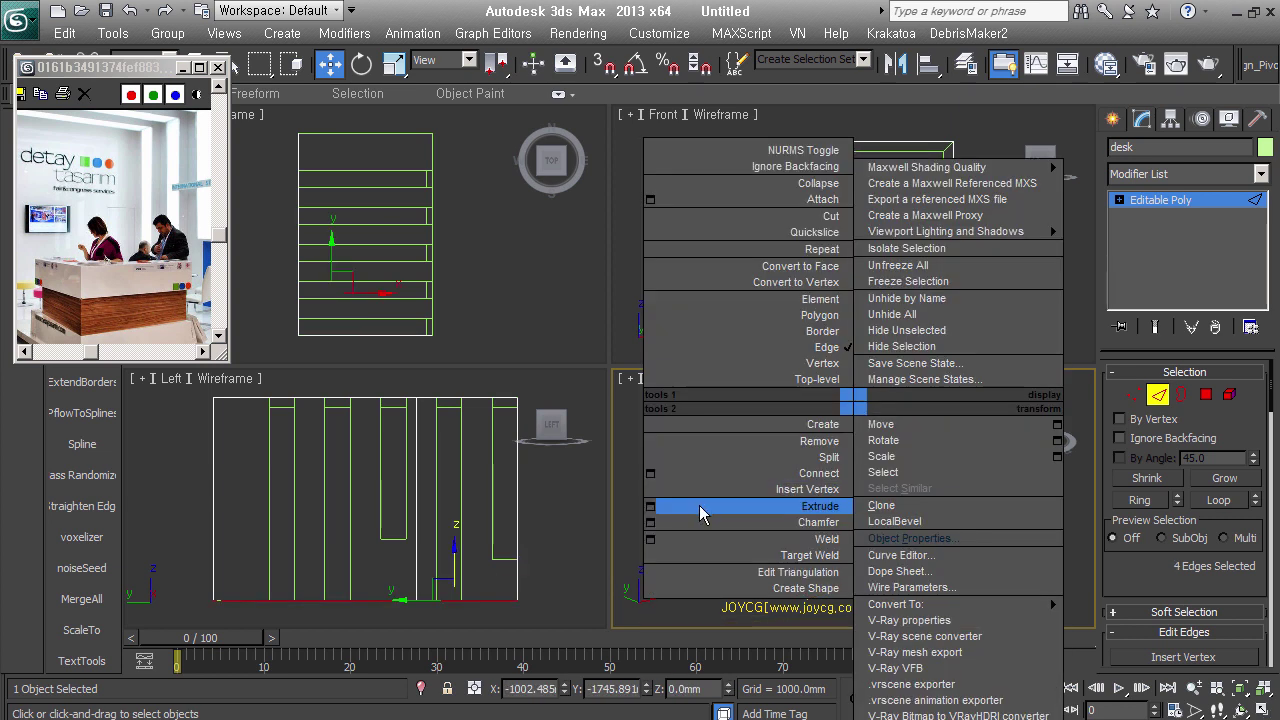
{"action": "left_click", "coordinate": [650, 522]}
{"action": "double_click", "coordinate": [979, 461]}
{"action": "type", "text": "1200"}
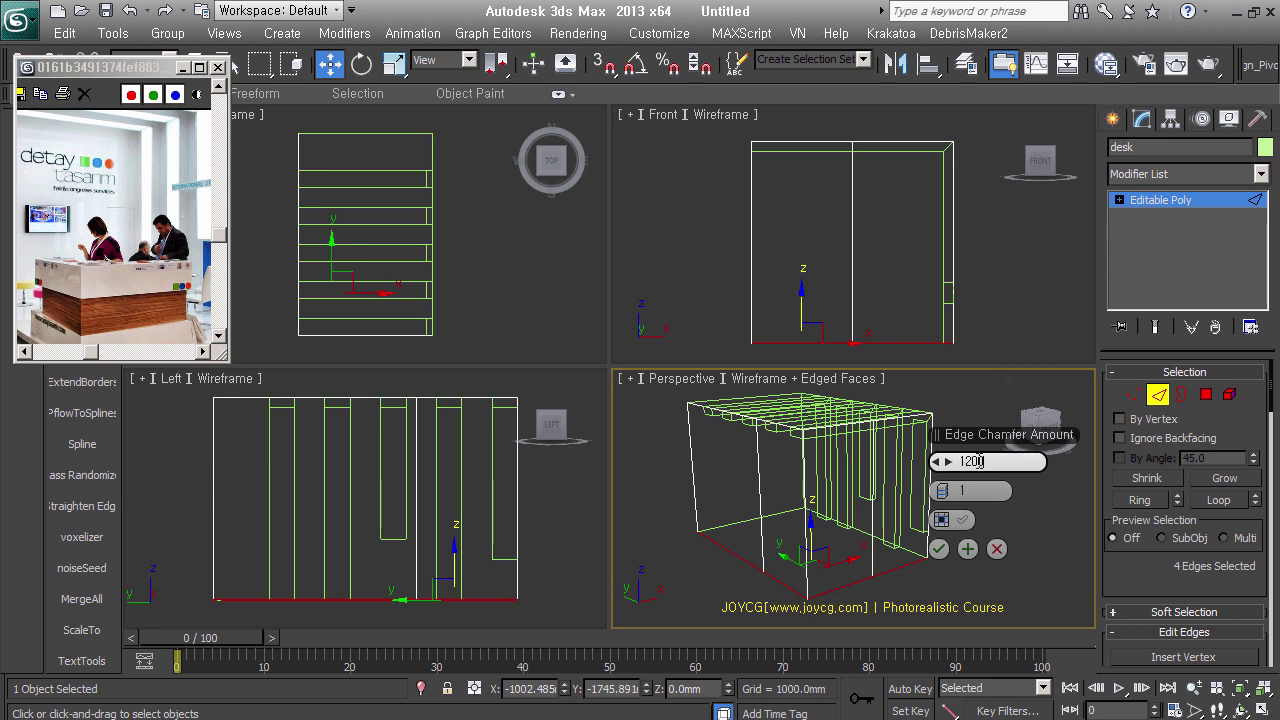
{"action": "key", "text": "Return"}
{"action": "left_click", "coordinate": [939, 548]}
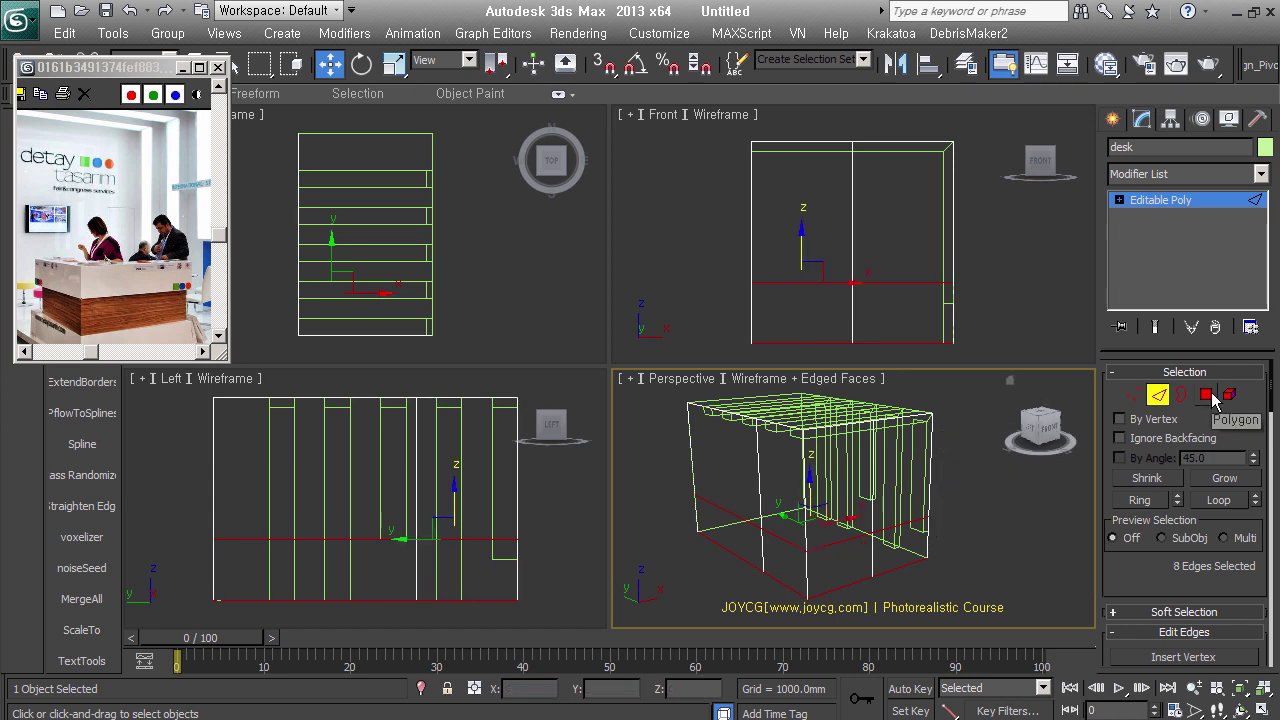
Keep only the two low front faces of the desk and delete all other faces
{"action": "left_click", "coordinate": [1208, 396]}
{"action": "left_click", "coordinate": [797, 592]}
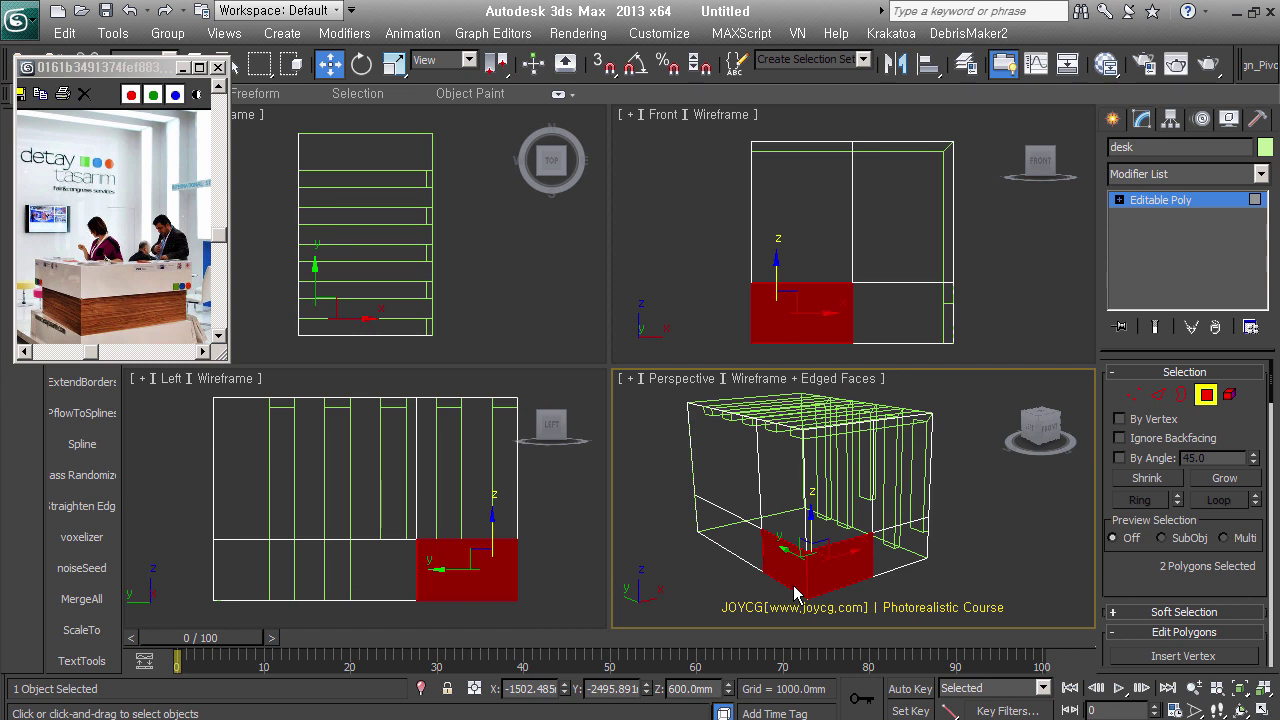
{"action": "key", "text": "ctrl+i"}
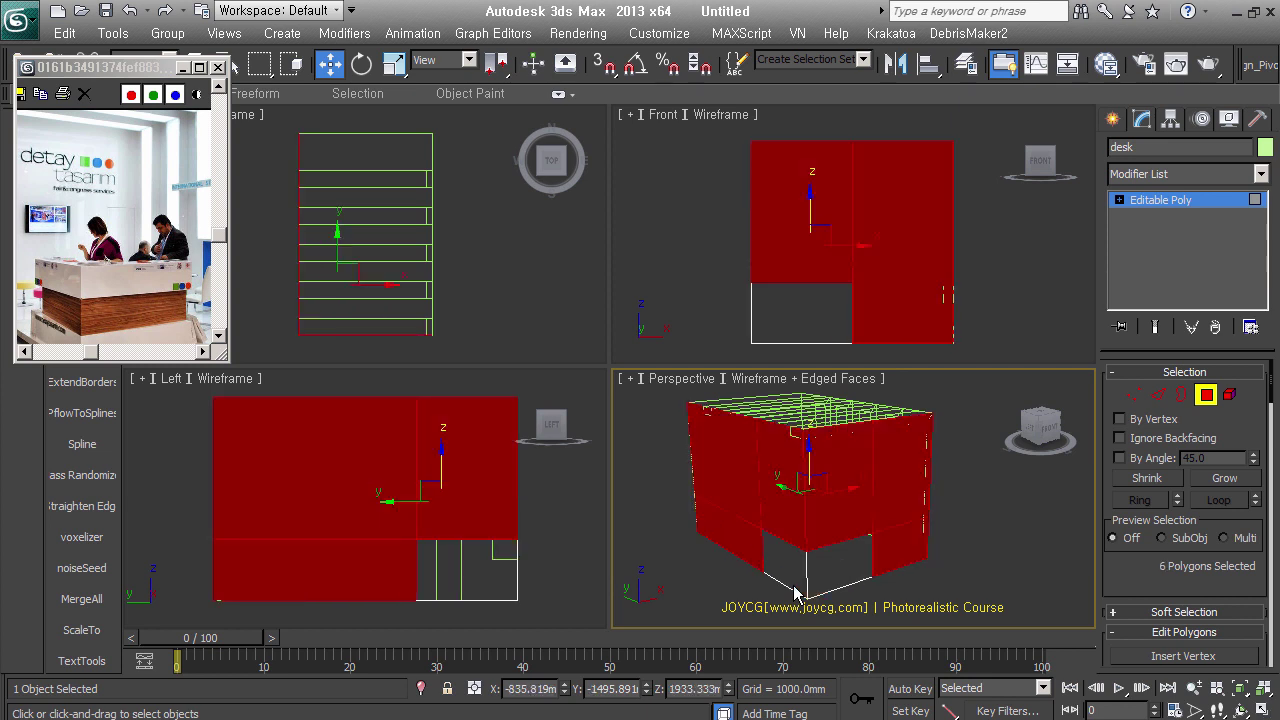
{"action": "key", "text": "Delete"}
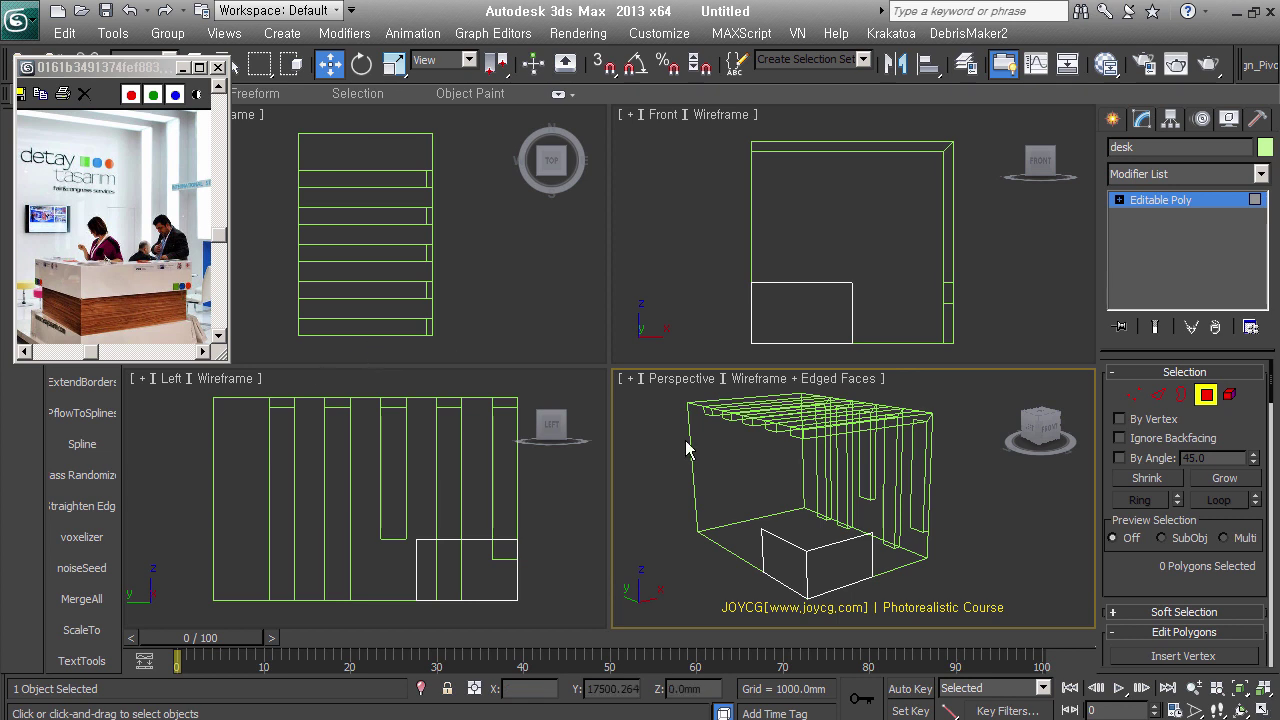
Connect the desk panel's vertical edges with 2 horizontal segments, forming three bands
{"action": "left_click", "coordinate": [1206, 394]}
{"action": "left_click", "coordinate": [1157, 397]}
{"action": "left_click_drag", "start_coordinate": [889, 310], "coordinate": [728, 316]}
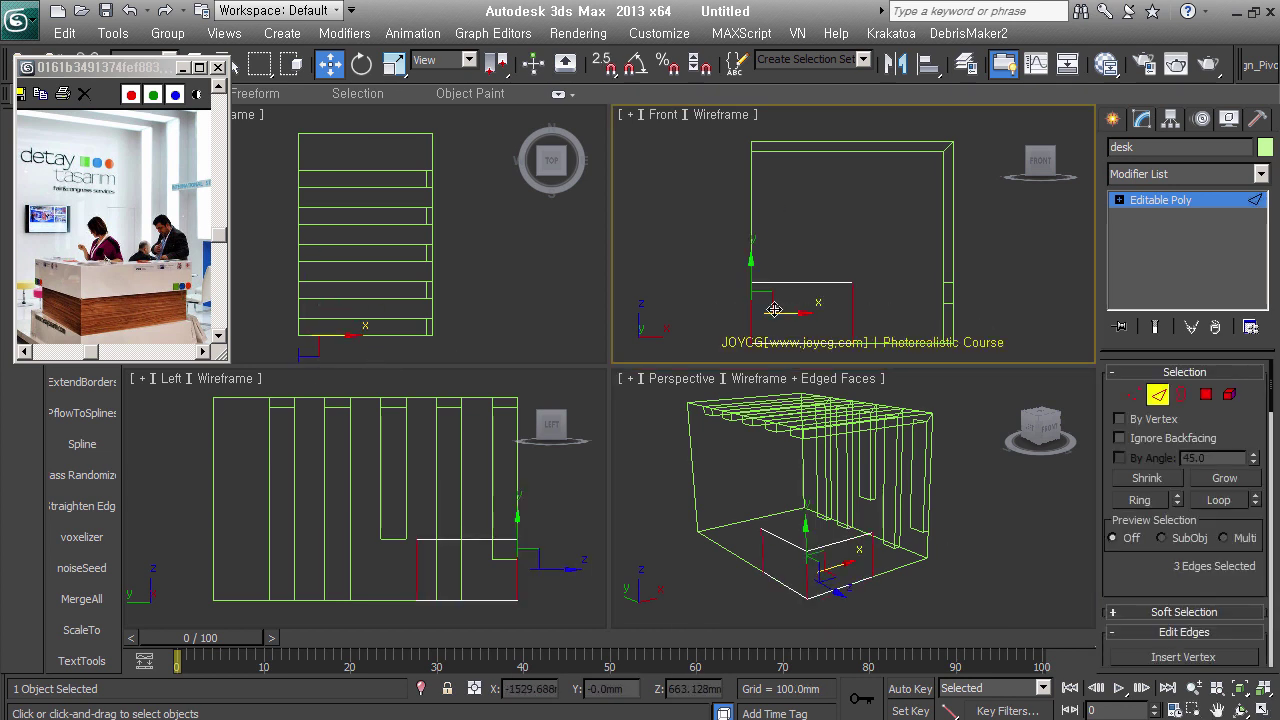
{"action": "middle_click_drag", "start_coordinate": [820, 307], "coordinate": [819, 250]}
{"action": "scroll", "coordinate": [820, 250], "scroll_direction": "up", "scroll_amount": 2}
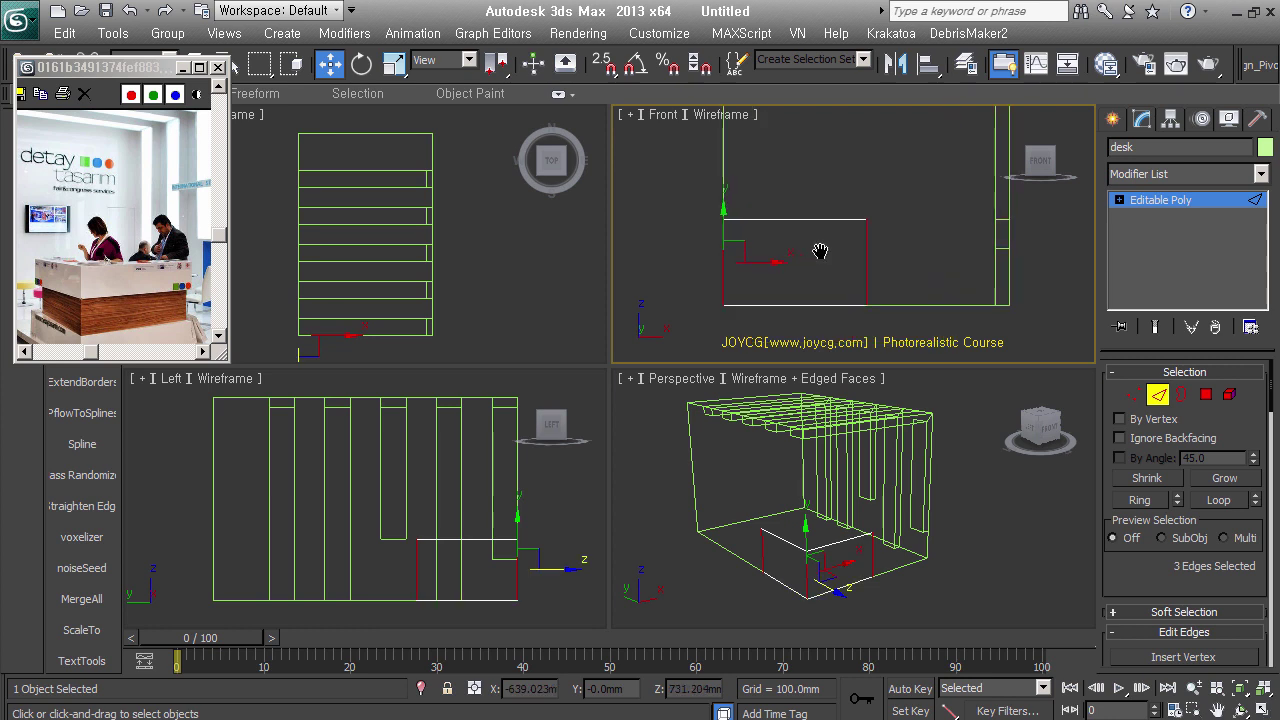
{"action": "key", "text": "ctrl+shift+e"}
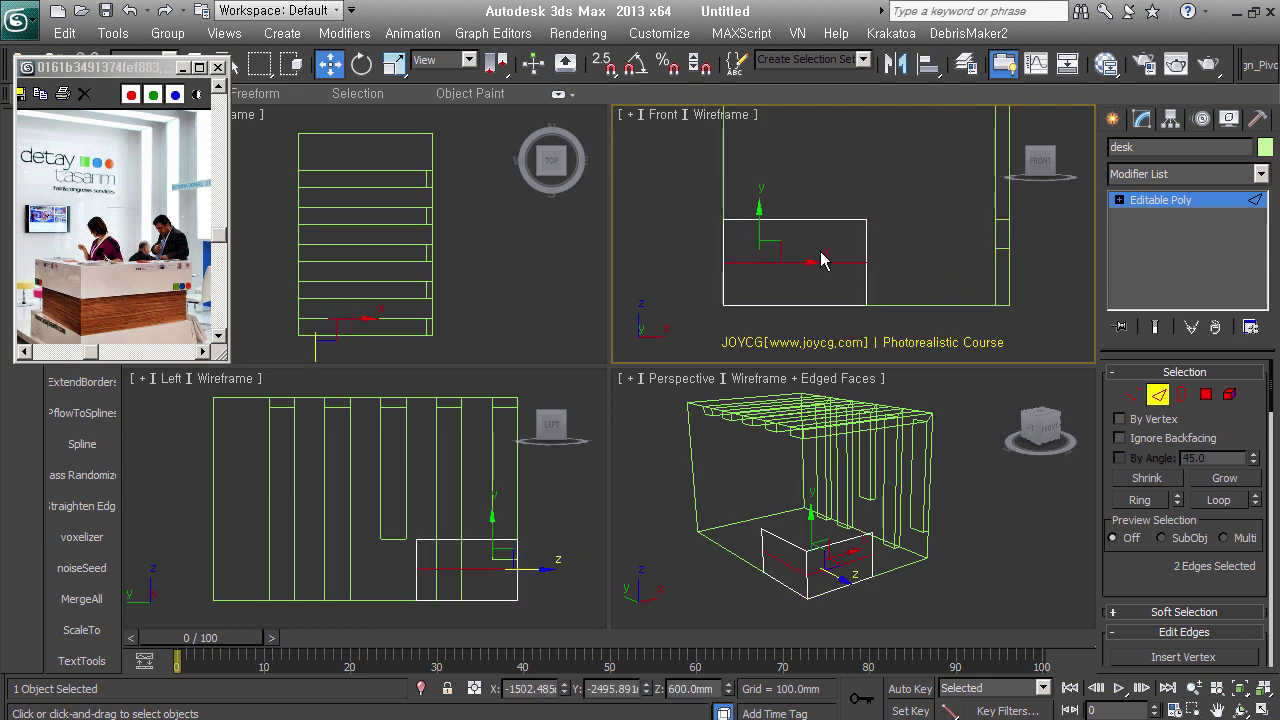
{"action": "left_click", "coordinate": [845, 260], "text": "ctrl"}
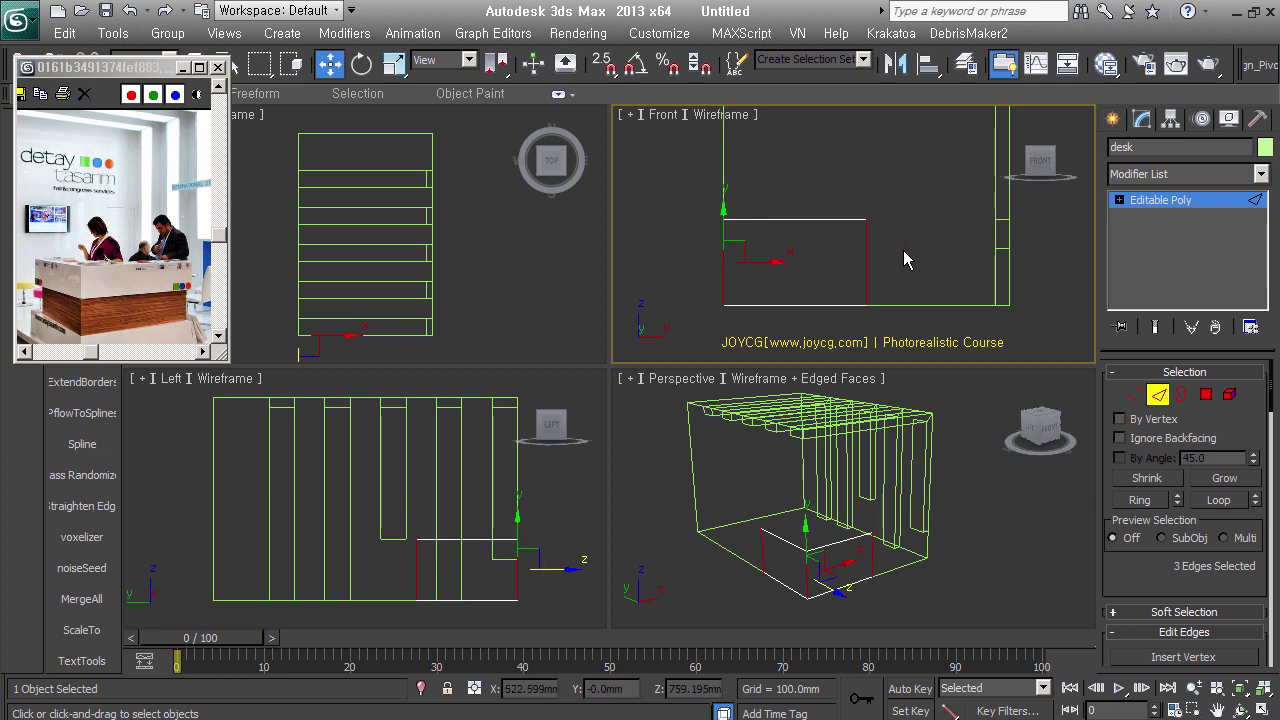
{"action": "right_click", "coordinate": [823, 264]}
{"action": "left_click", "coordinate": [628, 340]}
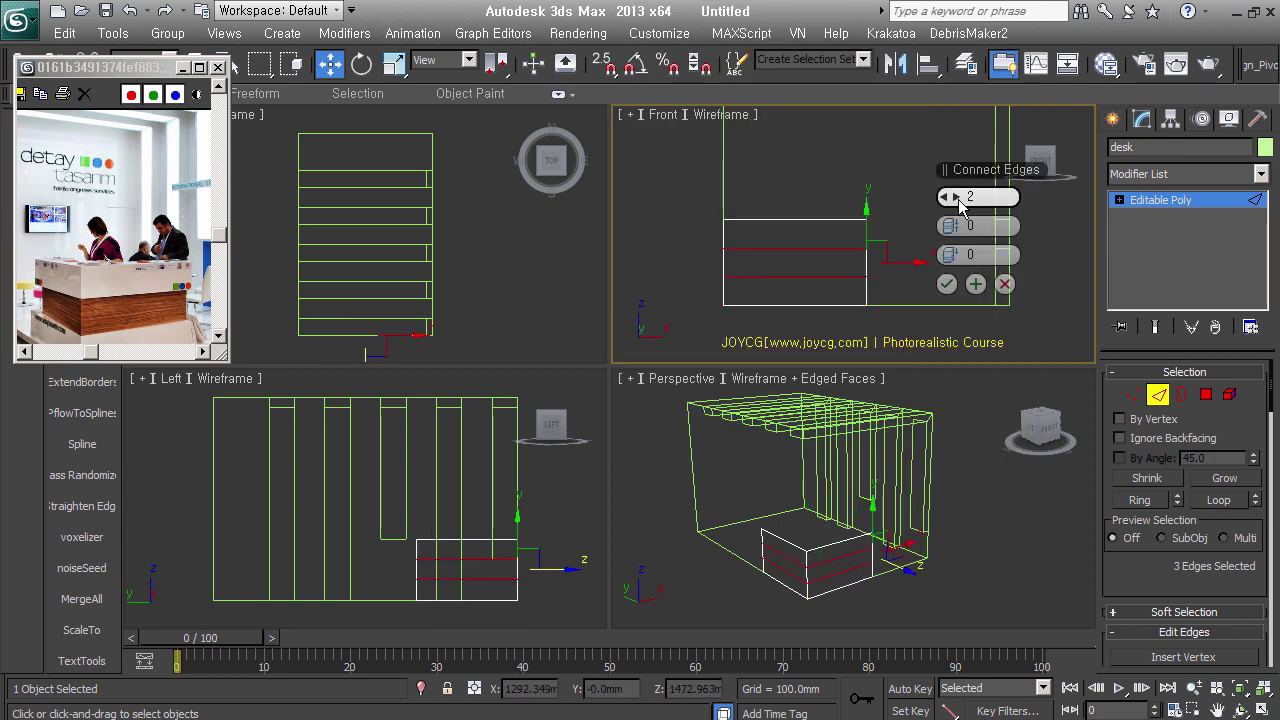
{"action": "left_click", "coordinate": [947, 284]}
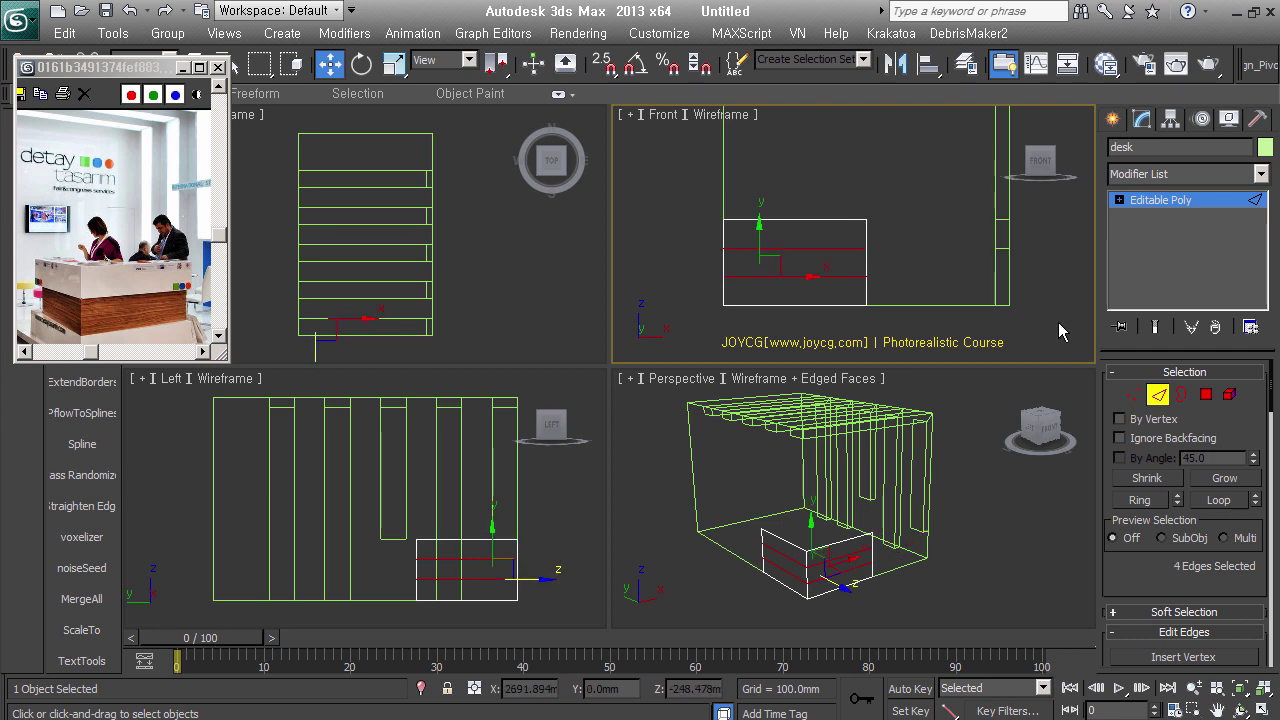
Select the middle band's faces of the desk panel
{"action": "left_click", "coordinate": [1157, 394]}
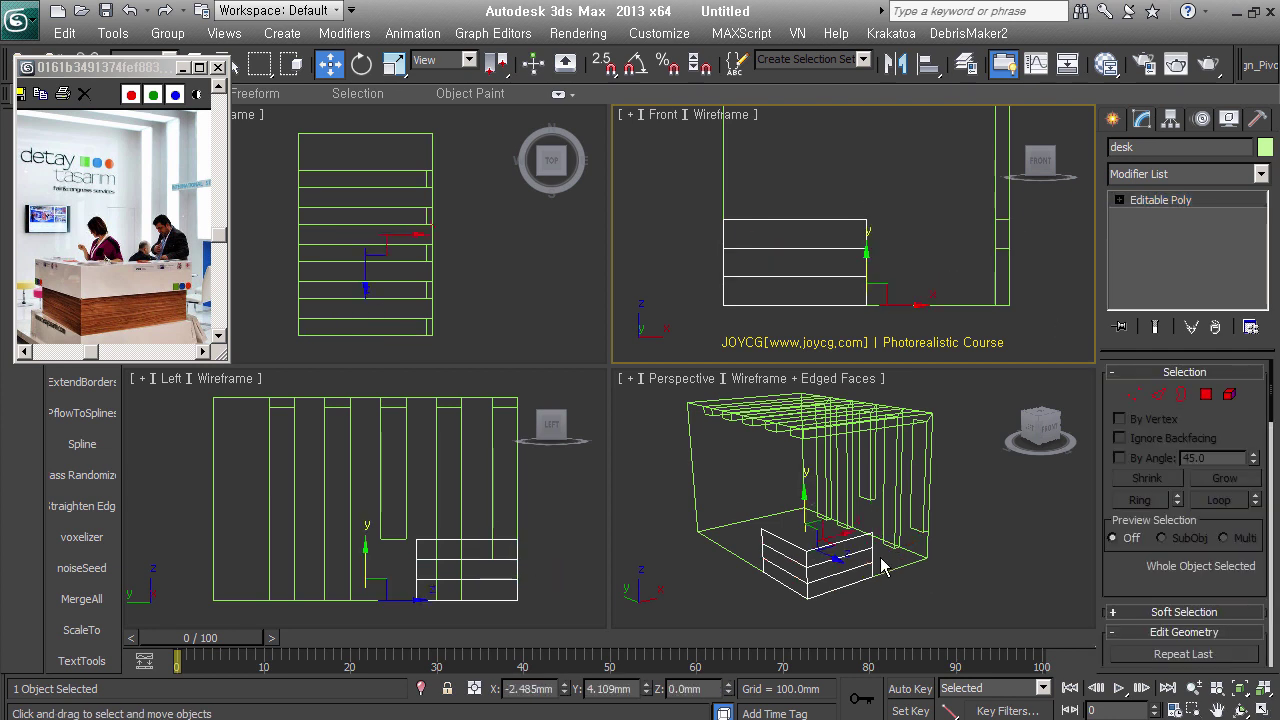
{"action": "left_click", "coordinate": [1206, 394]}
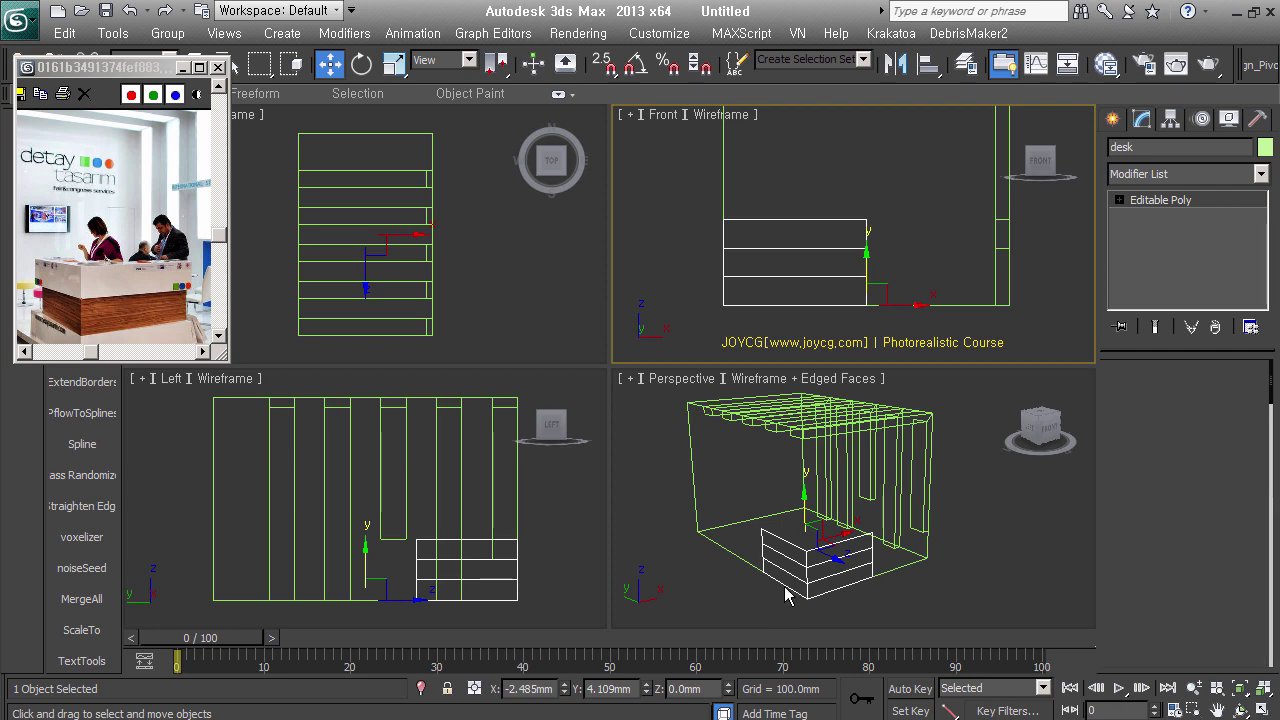
{"action": "left_click", "coordinate": [806, 578]}
Detach the middle band as Object001 and set the desk's Shell outer amount to 500 mm
{"action": "key", "text": "alt+d"}
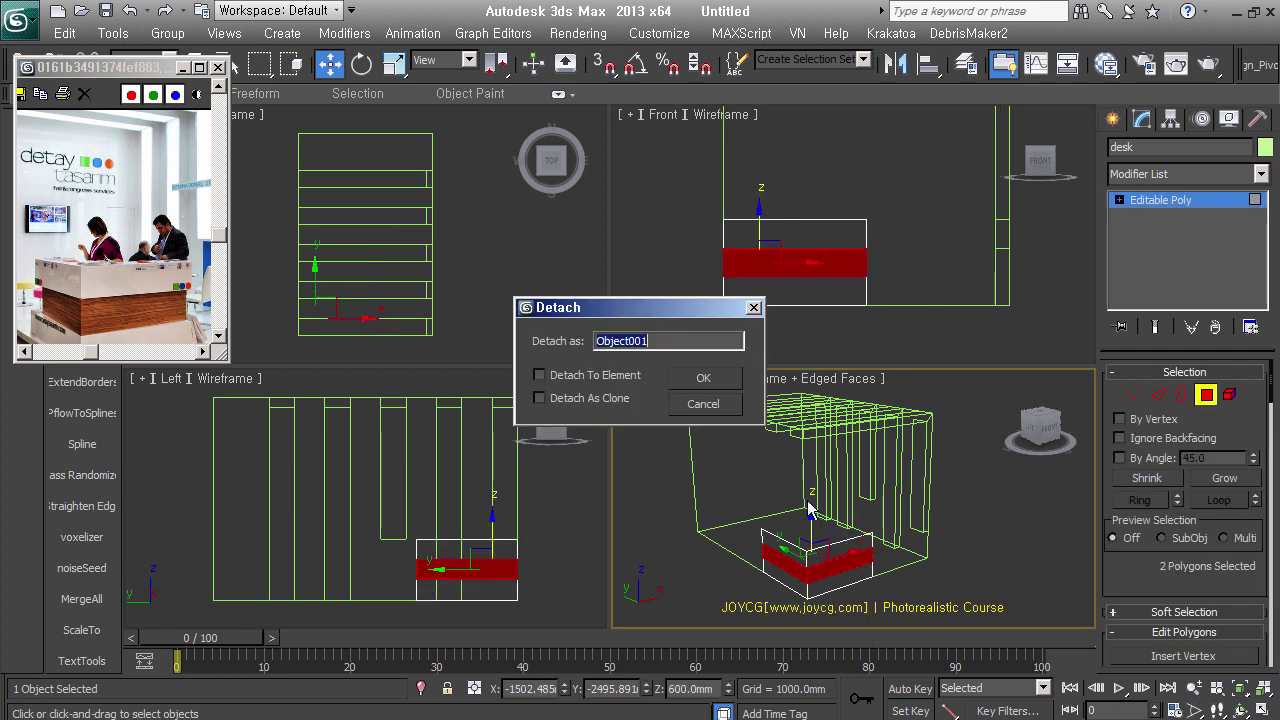
{"action": "left_click", "coordinate": [733, 380]}
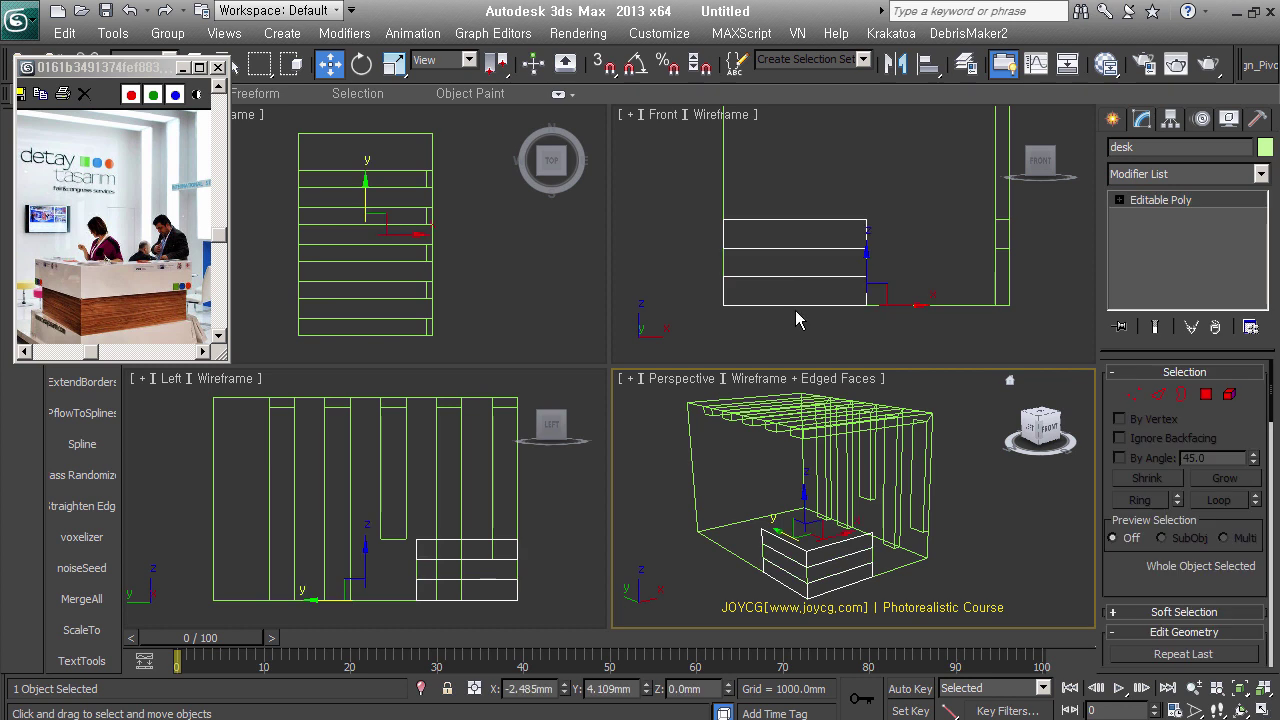
{"action": "double_click", "coordinate": [1212, 422]}
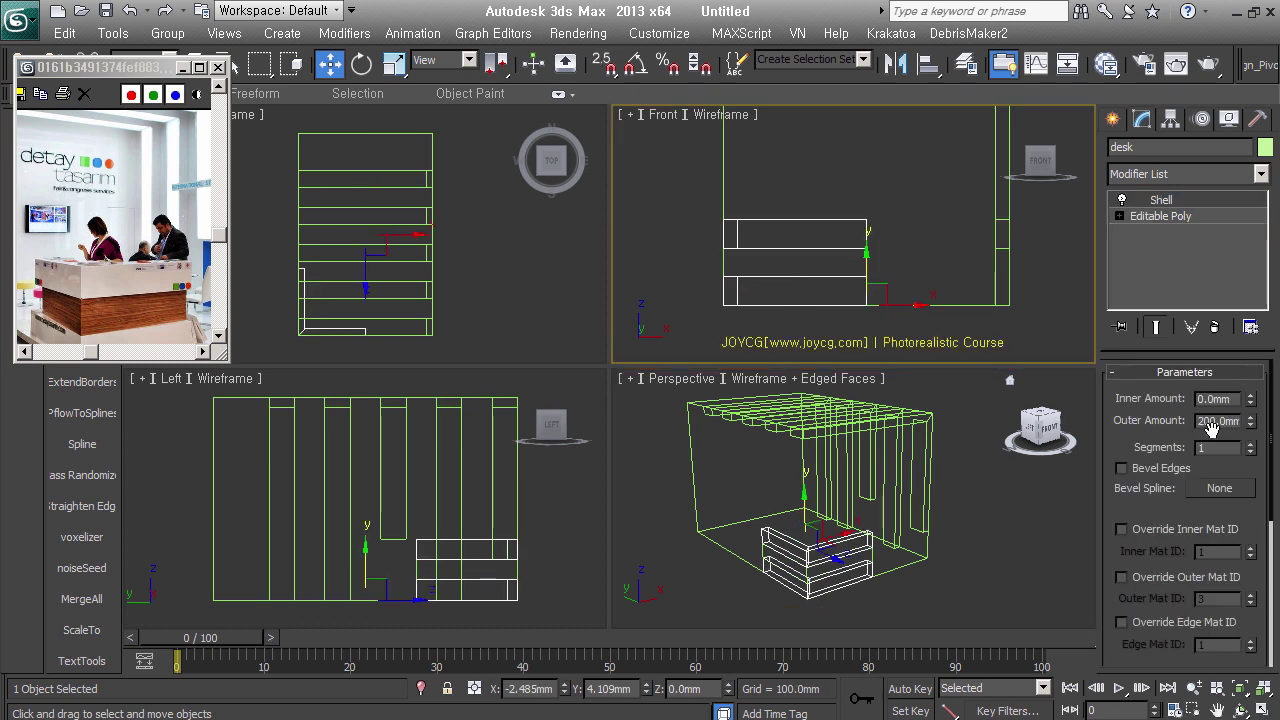
{"action": "double_click", "coordinate": [1218, 423]}
{"action": "type", "text": "500"}
{"action": "key", "text": "Return"}
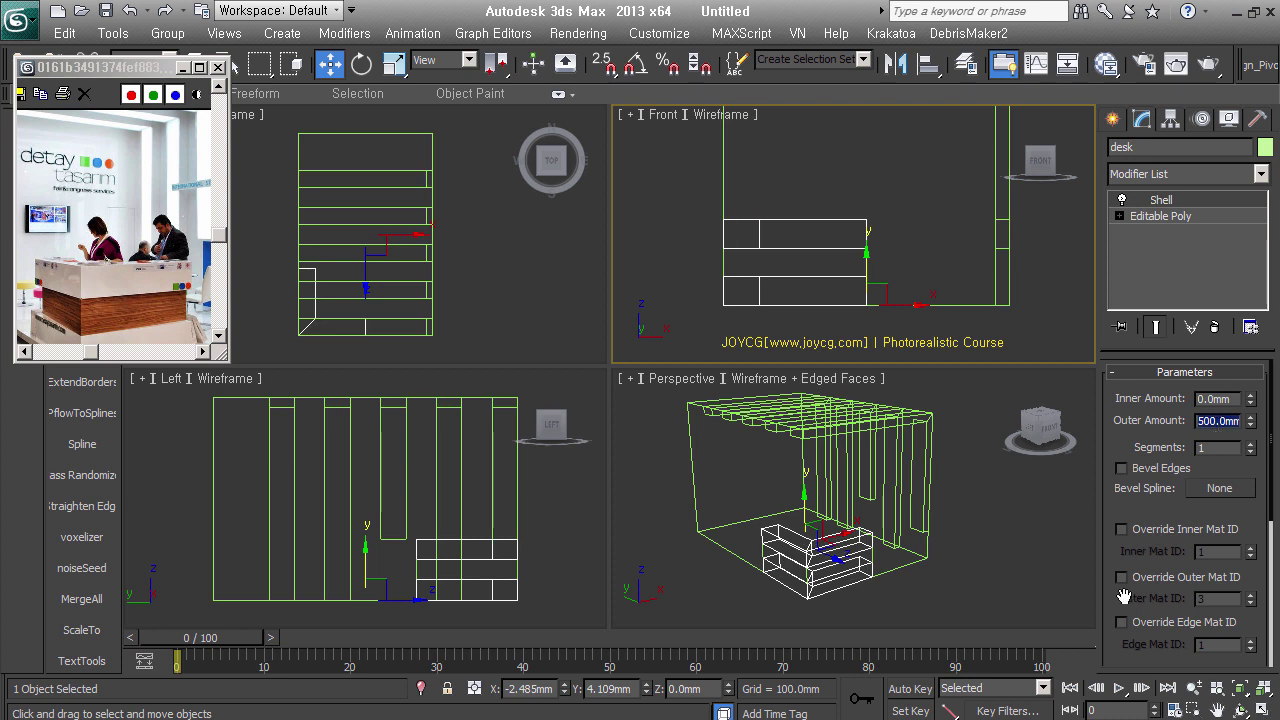
Frame the desk in a shaded orthographic view and select Object001
{"action": "scroll", "coordinate": [812, 558], "scroll_direction": "up", "scroll_amount": 5}
{"action": "scroll", "coordinate": [812, 558], "scroll_direction": "up", "scroll_amount": 3}
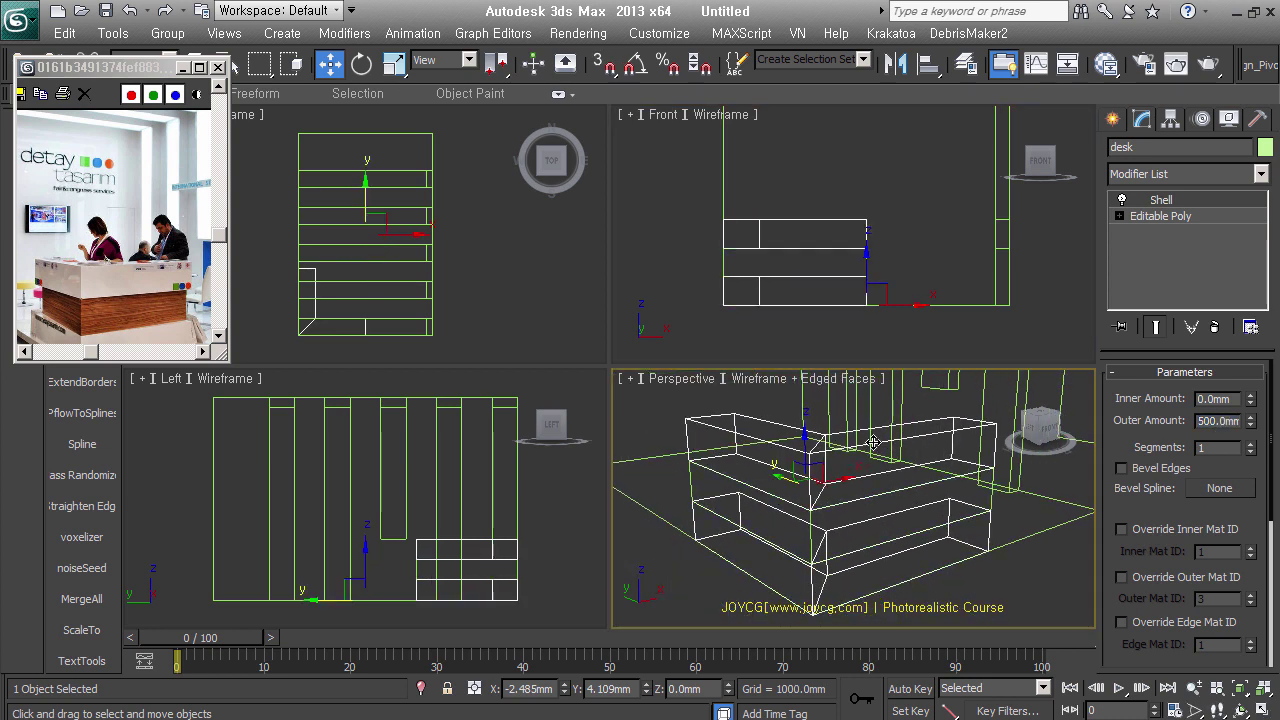
{"action": "key", "text": "u"}
{"action": "key", "text": "z"}
{"action": "scroll", "coordinate": [933, 500], "scroll_direction": "up", "scroll_amount": 2}
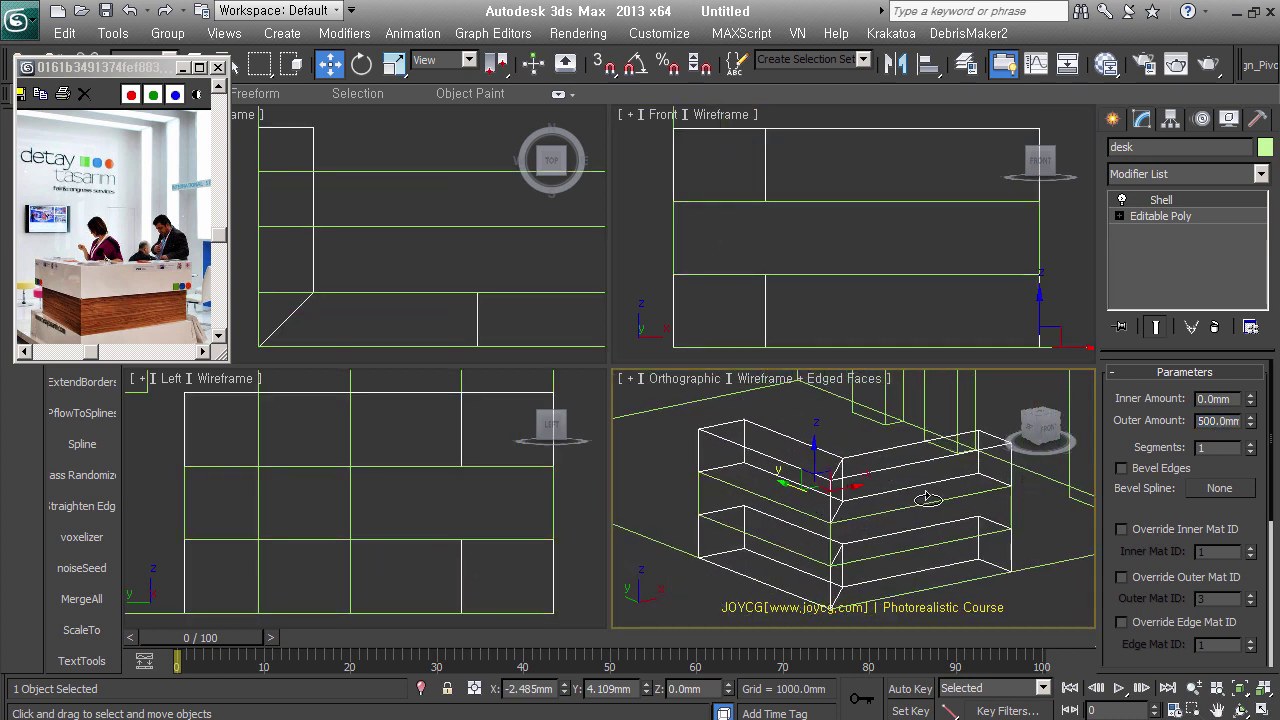
{"action": "key", "text": "F2"}
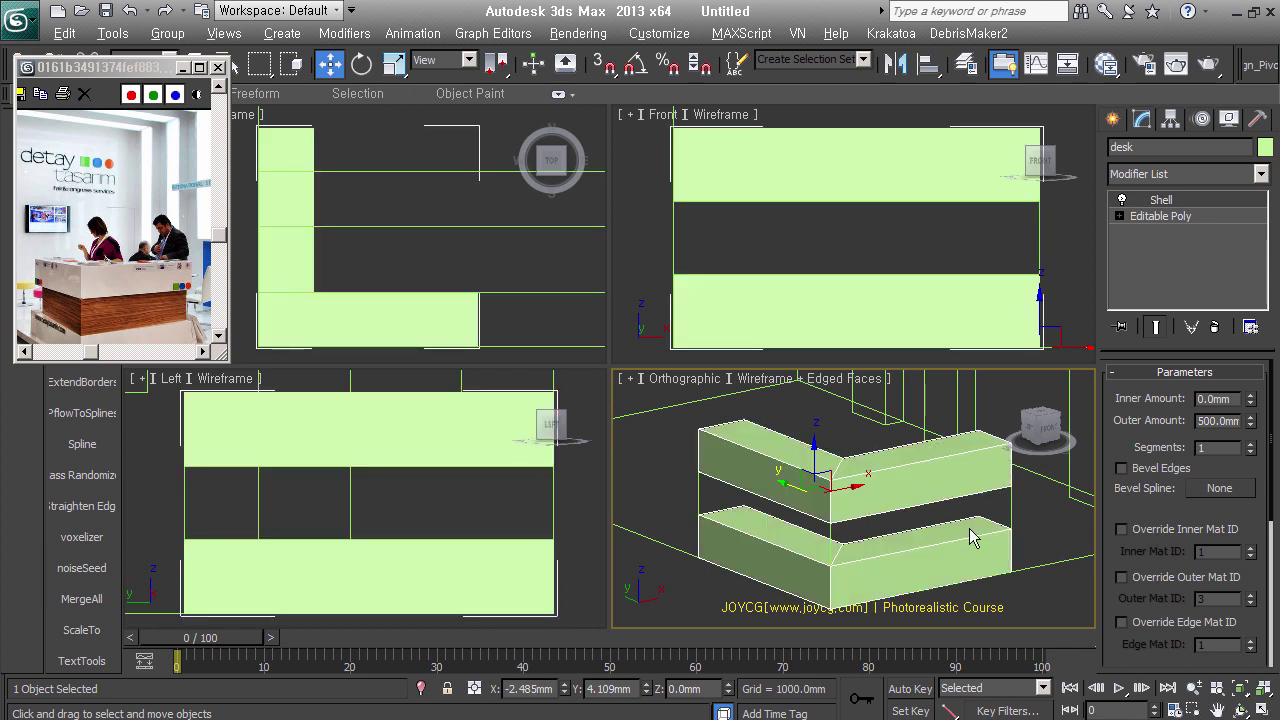
{"action": "middle_click_drag", "start_coordinate": [970, 537], "coordinate": [975, 580], "text": "alt"}
{"action": "left_click_drag", "start_coordinate": [1128, 647], "coordinate": [1126, 567]}
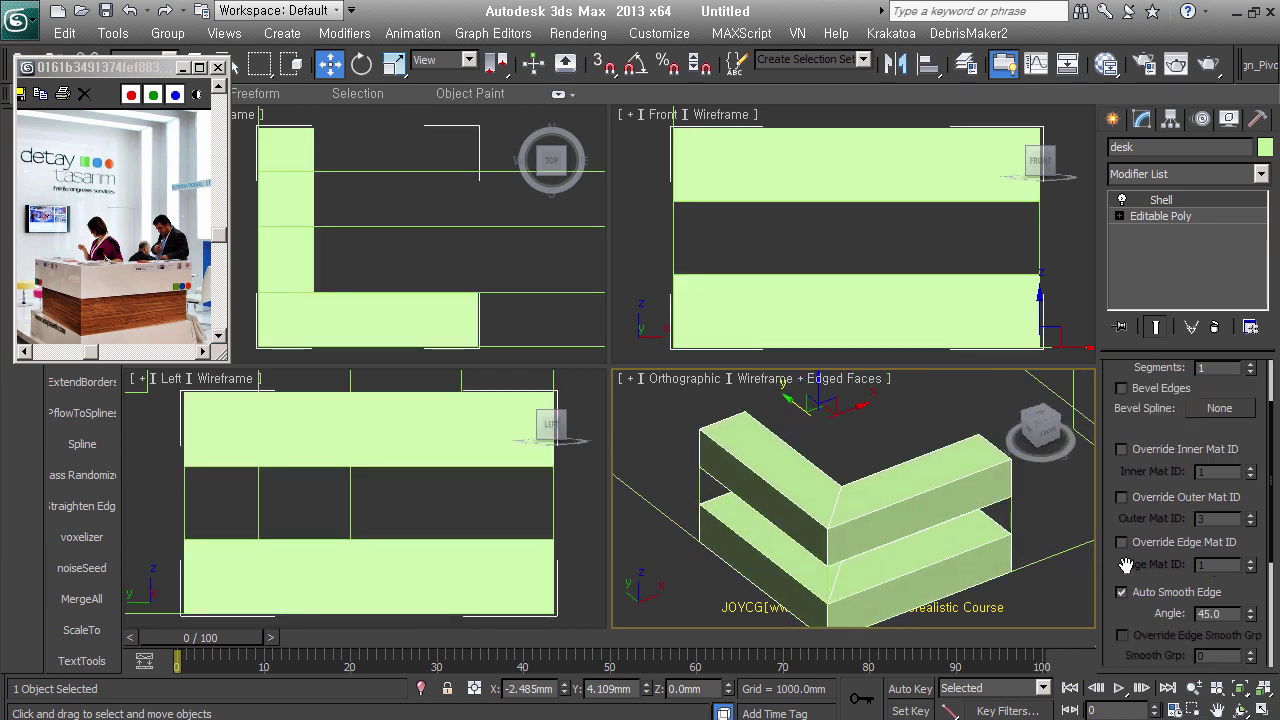
{"action": "scroll", "coordinate": [1126, 567], "scroll_direction": "down", "scroll_amount": 3}
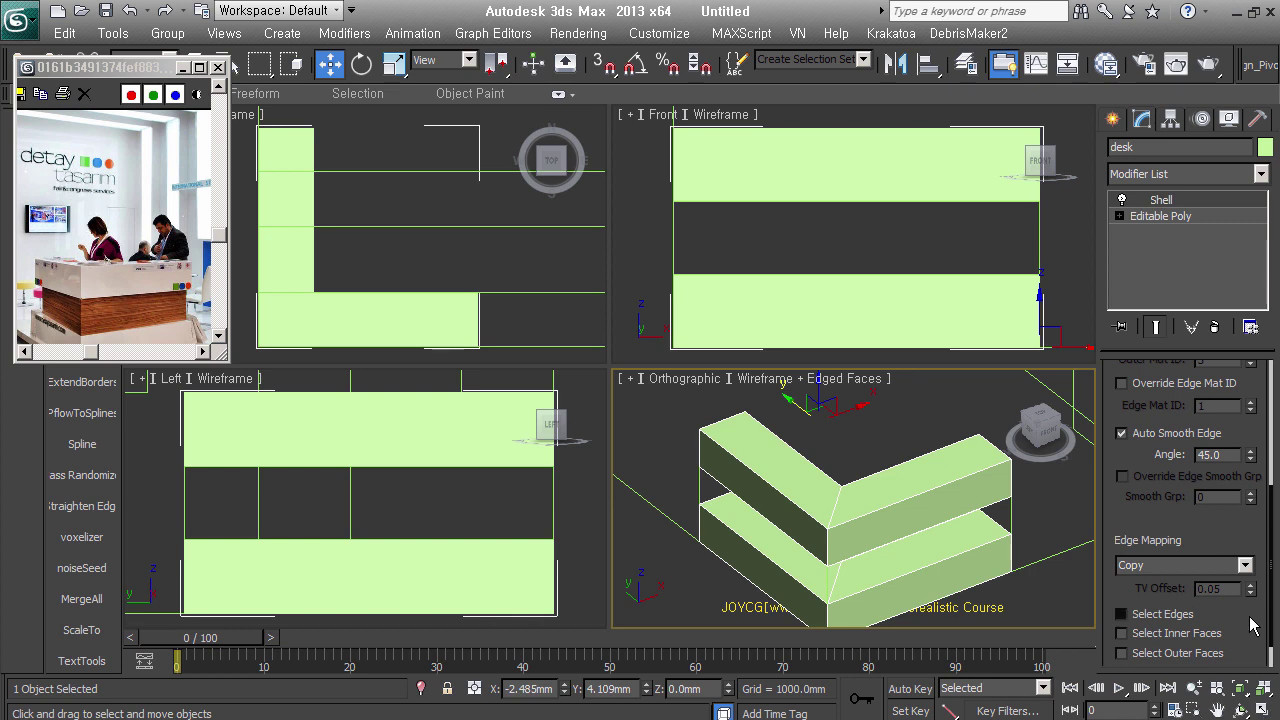
{"action": "left_click_drag", "start_coordinate": [1147, 523], "coordinate": [1146, 466]}
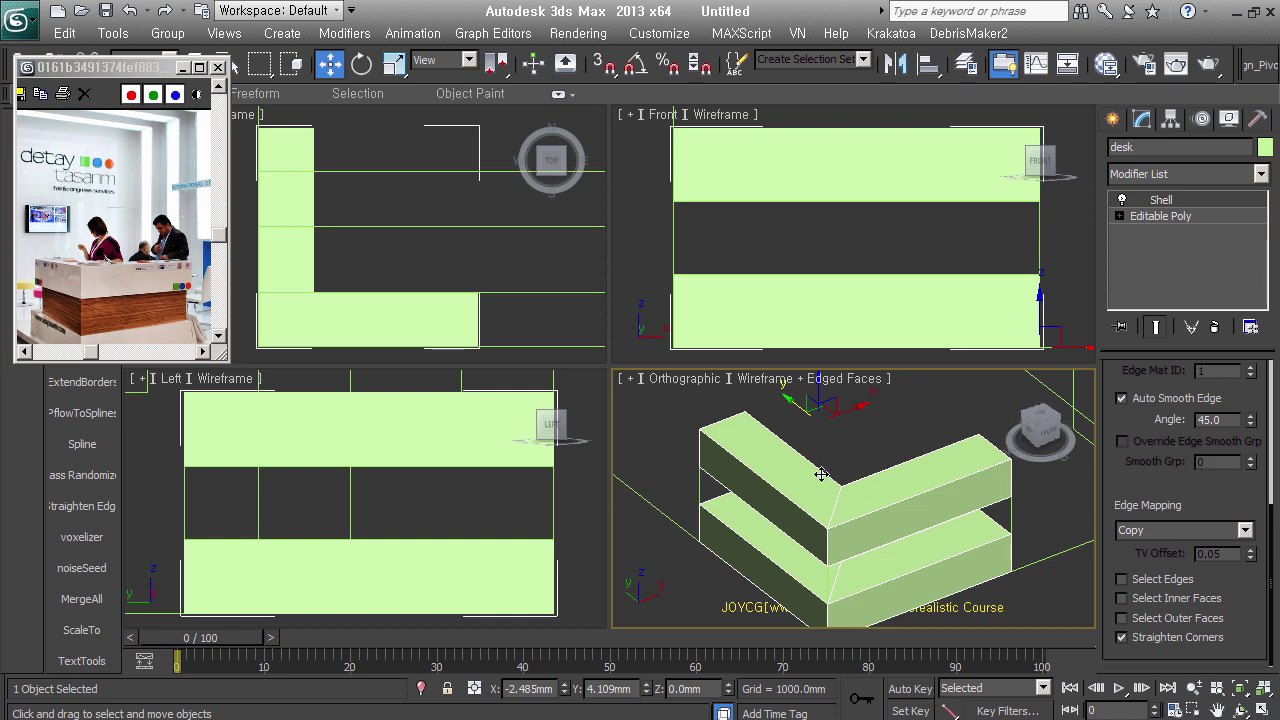
{"action": "scroll", "coordinate": [821, 474], "scroll_direction": "down", "scroll_amount": 3}
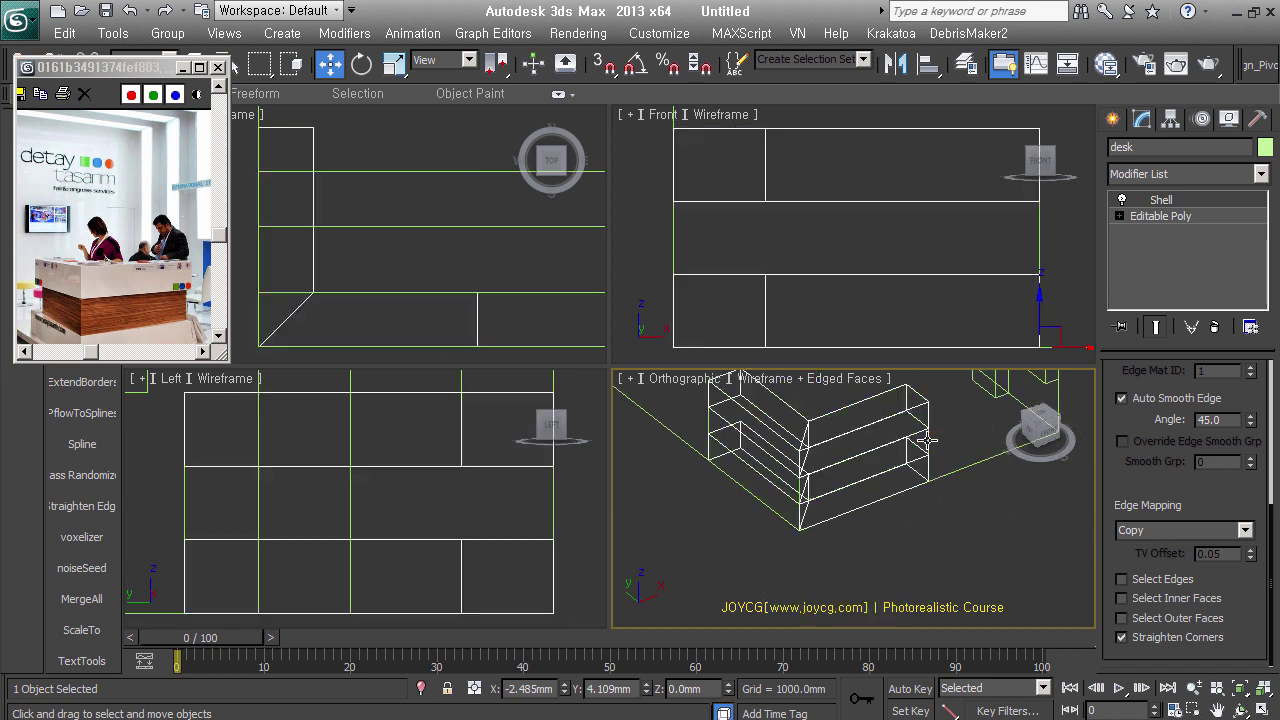
{"action": "left_click", "coordinate": [928, 440]}
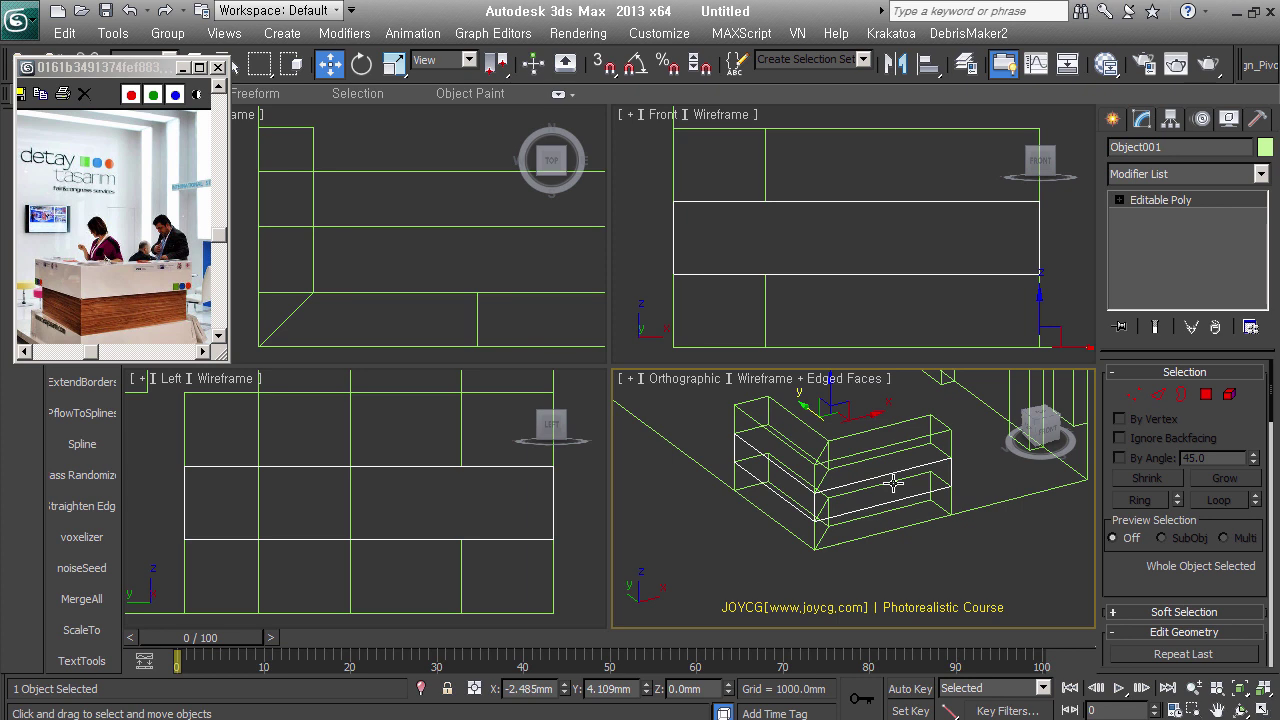
Add a Shell to Object001 with 800 mm outer amount and enable Select Outer Faces
{"action": "key", "text": "s"}
{"action": "double_click", "coordinate": [1212, 421]}
{"action": "type", "text": "800"}
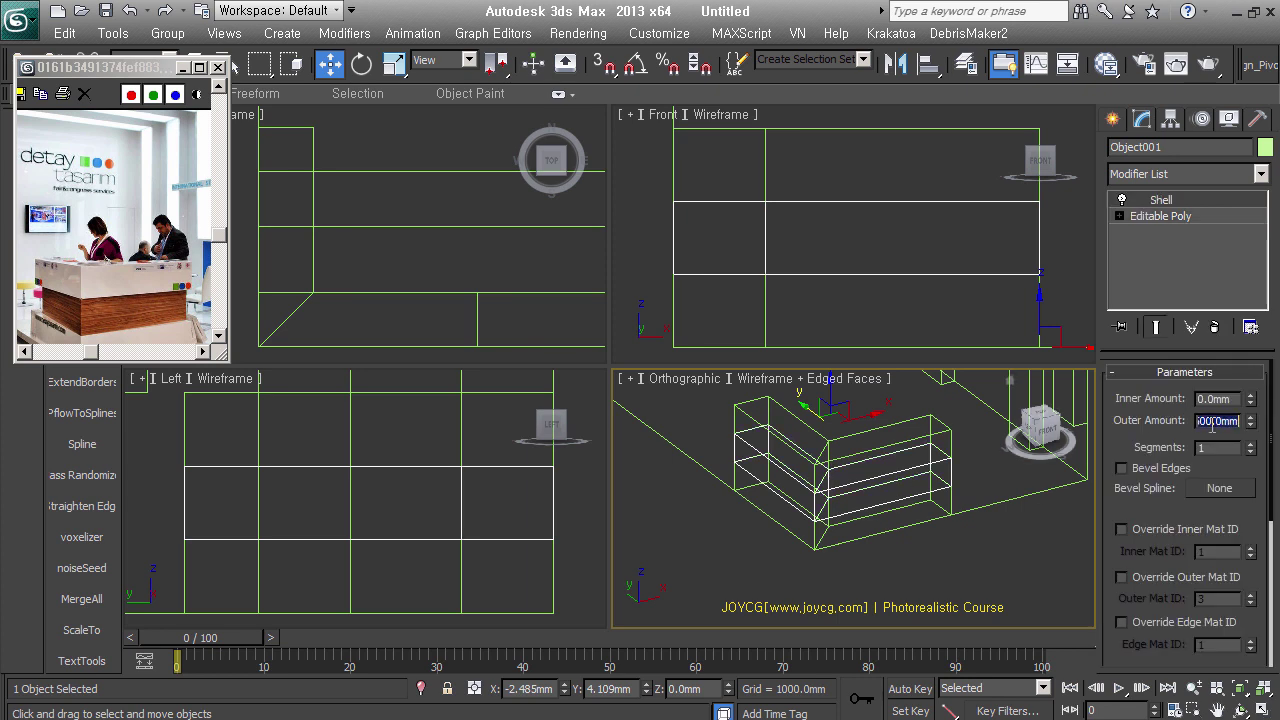
{"action": "key", "text": "Return"}
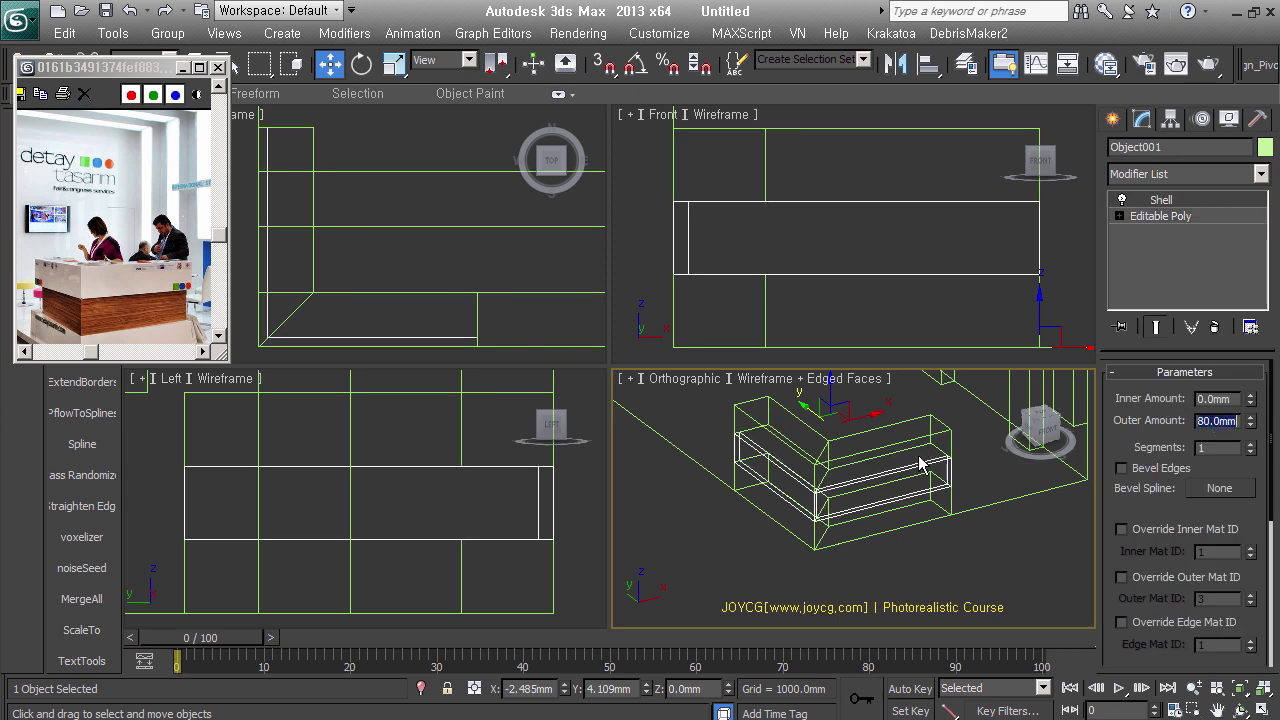
{"action": "left_click_drag", "start_coordinate": [1148, 610], "coordinate": [1184, 396]}
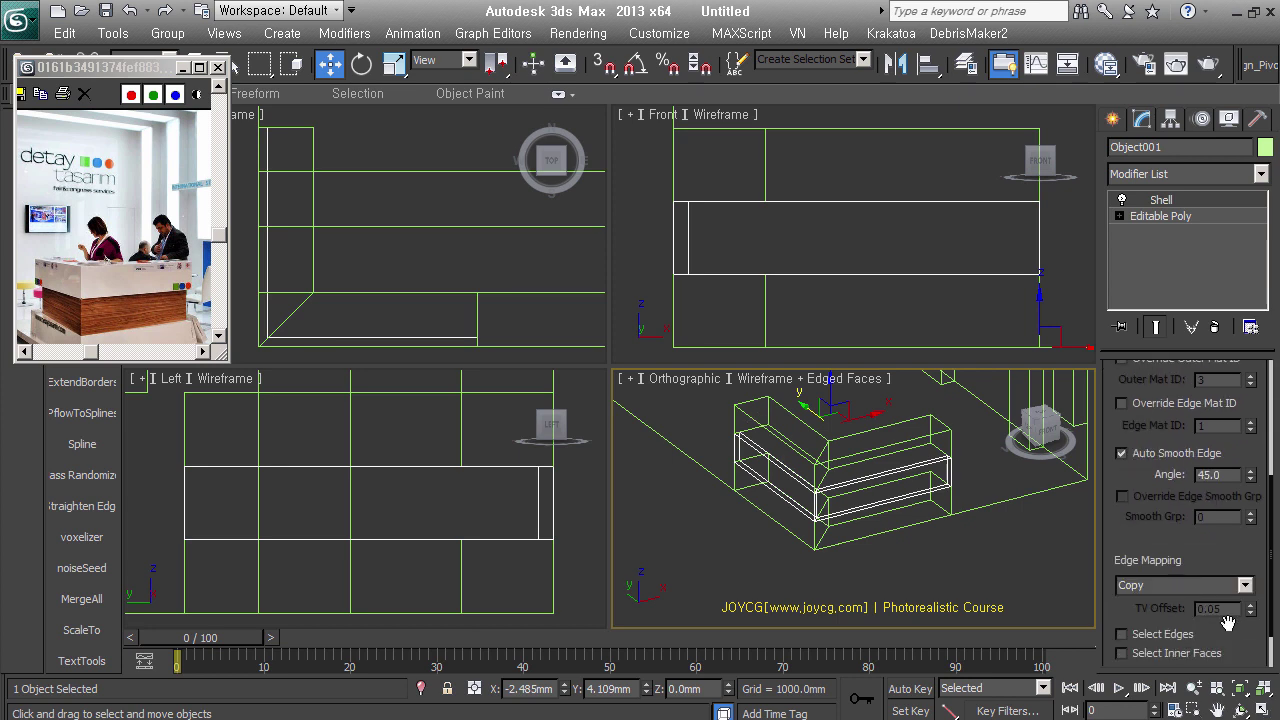
{"action": "left_click_drag", "start_coordinate": [1236, 636], "coordinate": [1226, 600]}
{"action": "left_click", "coordinate": [1212, 626]}
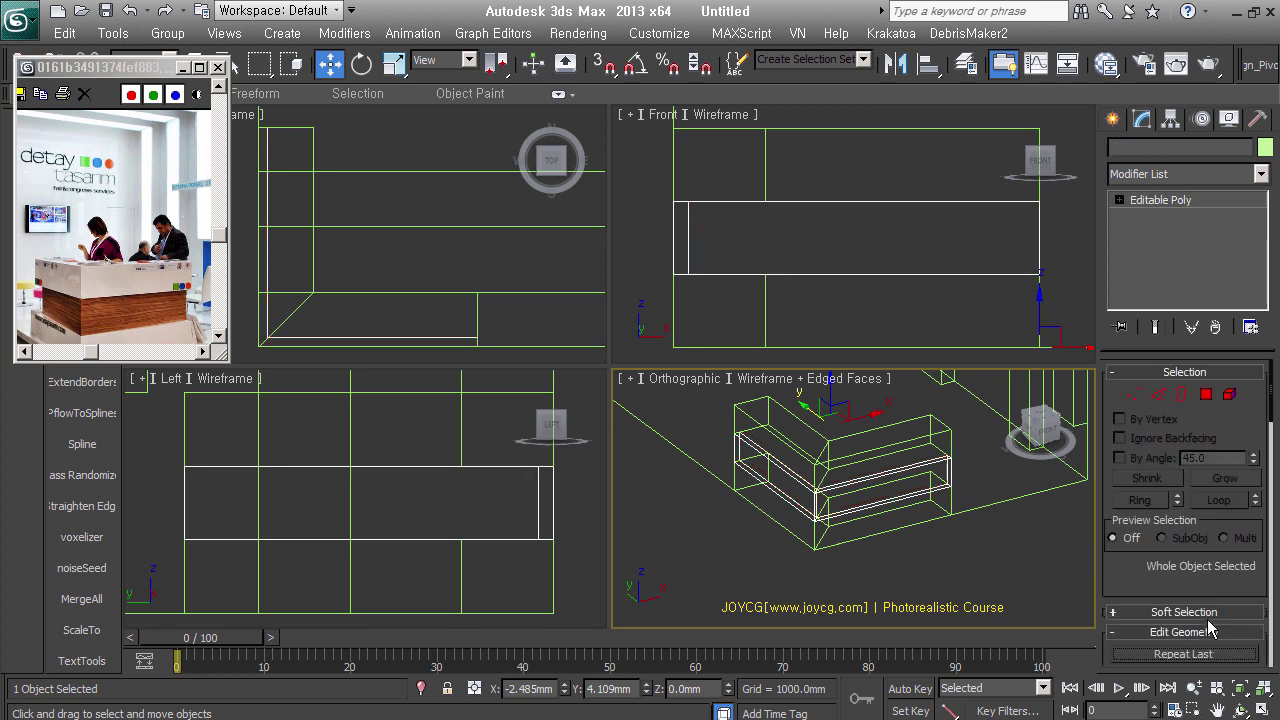
Toggle Object001's shell off to inspect its polygons, then restore the shell
{"action": "left_click", "coordinate": [1206, 401]}
{"action": "key", "text": "4"}
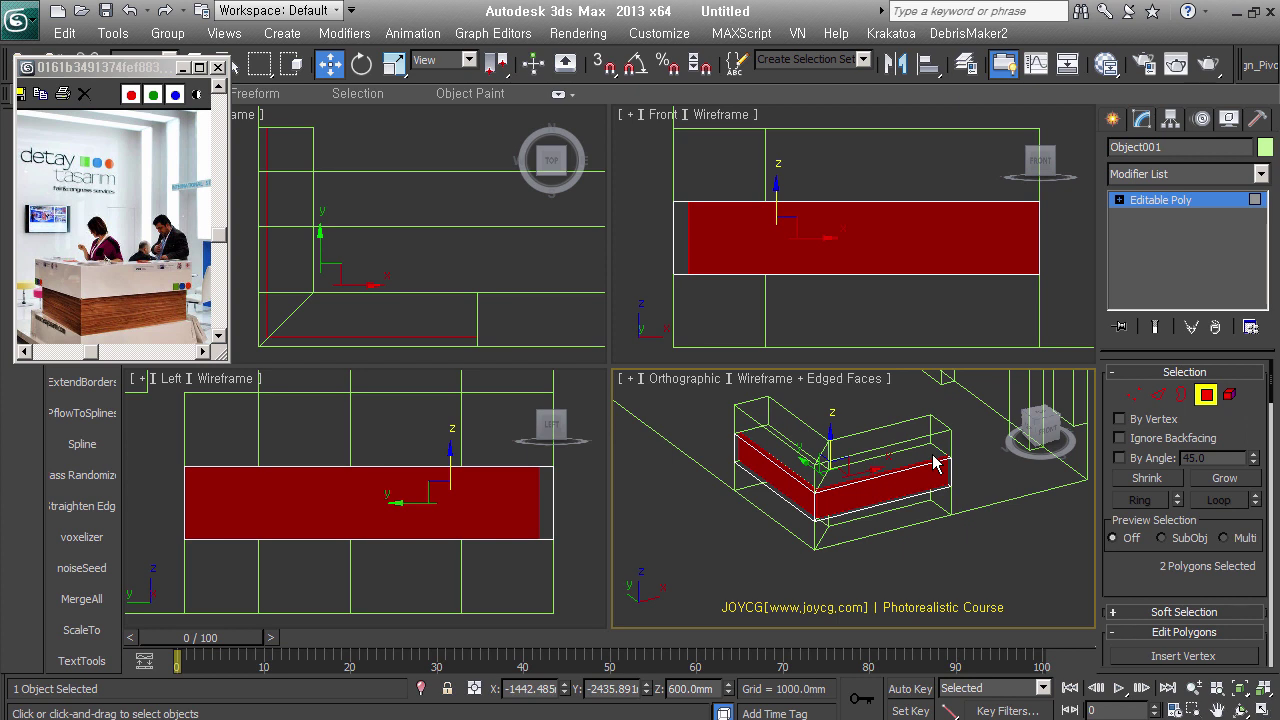
{"action": "key", "text": "ctrl+a"}
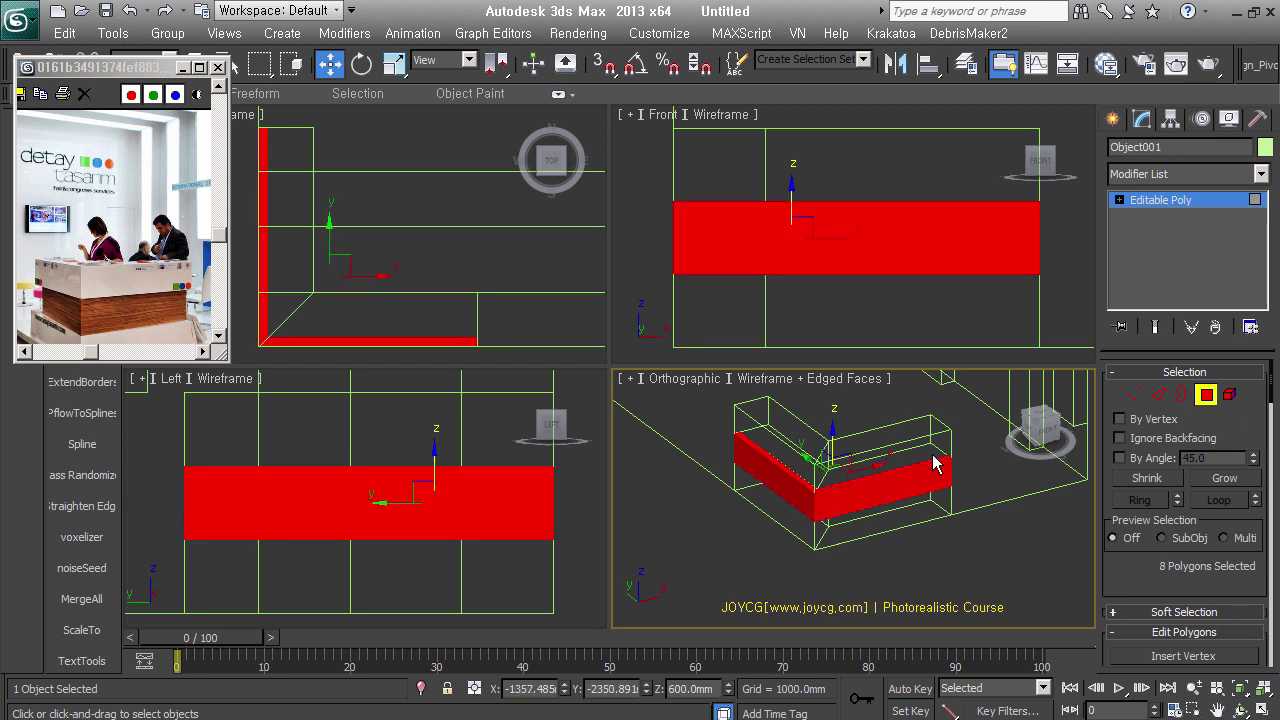
{"action": "key", "text": "ctrl+d"}
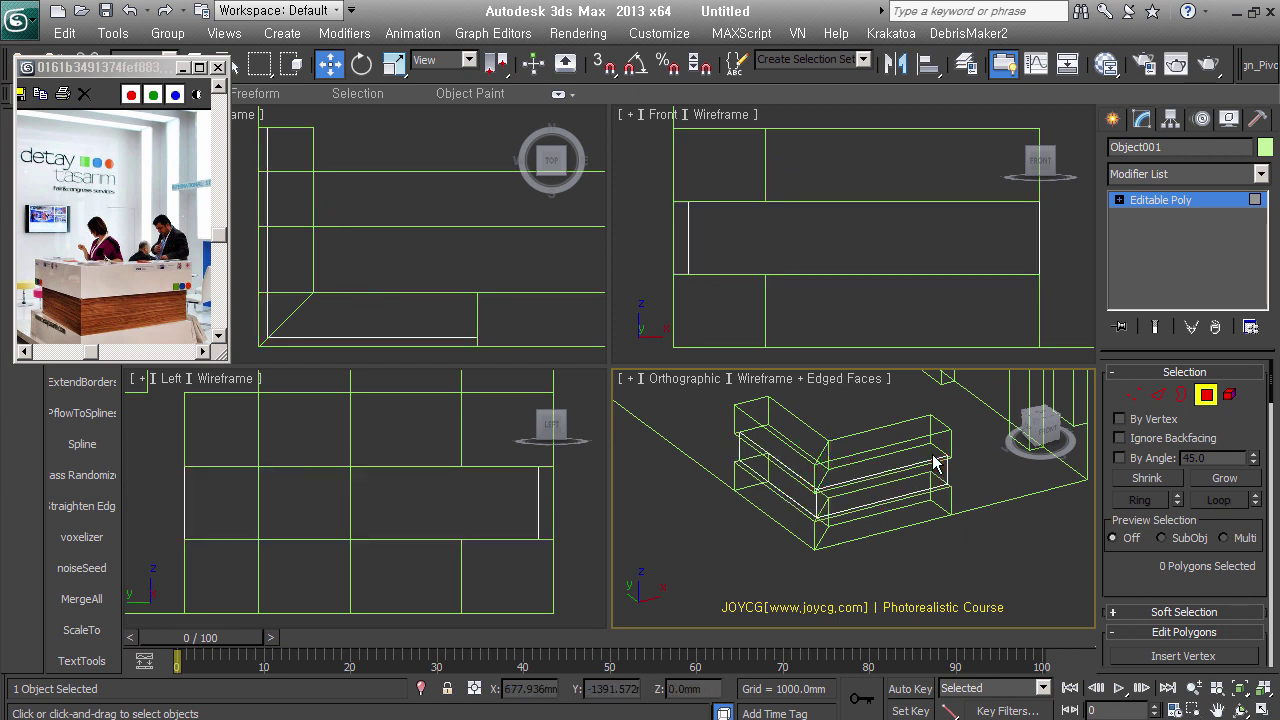
{"action": "left_click", "coordinate": [1207, 398]}
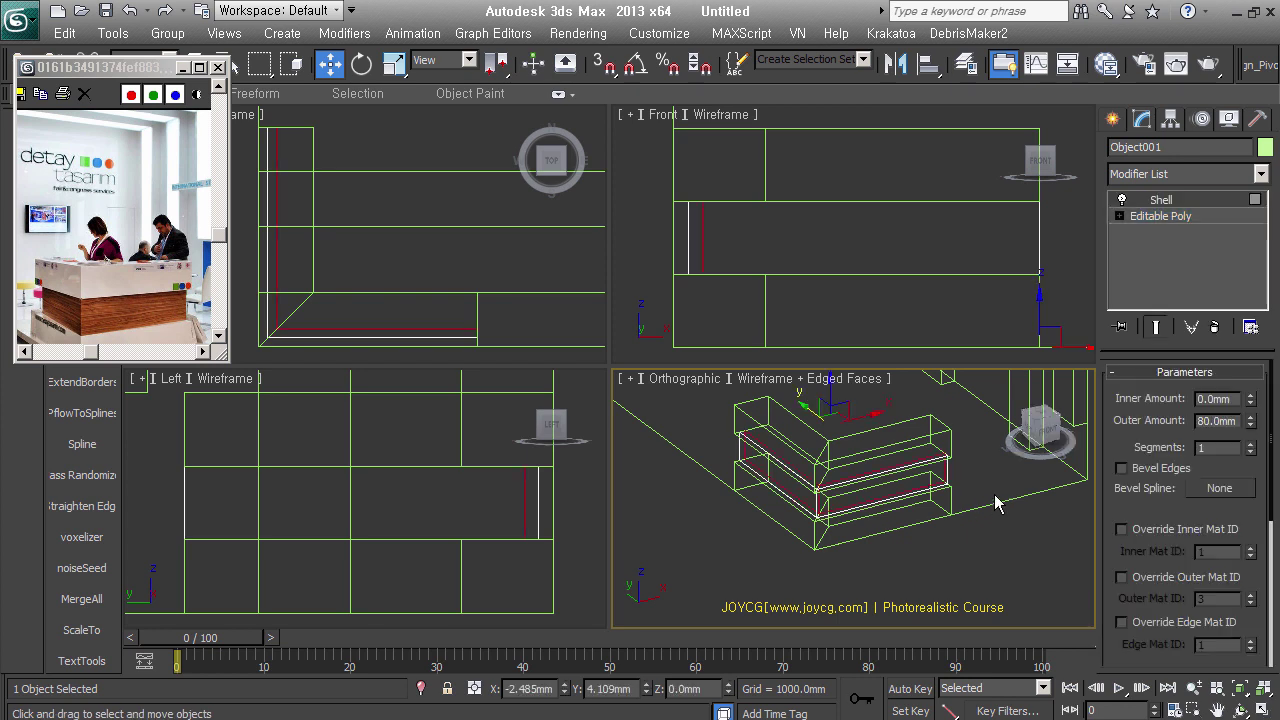
Set Object001's shell outer amount to 420 mm and uncheck Select Outer Faces
{"action": "double_click", "coordinate": [1217, 420]}
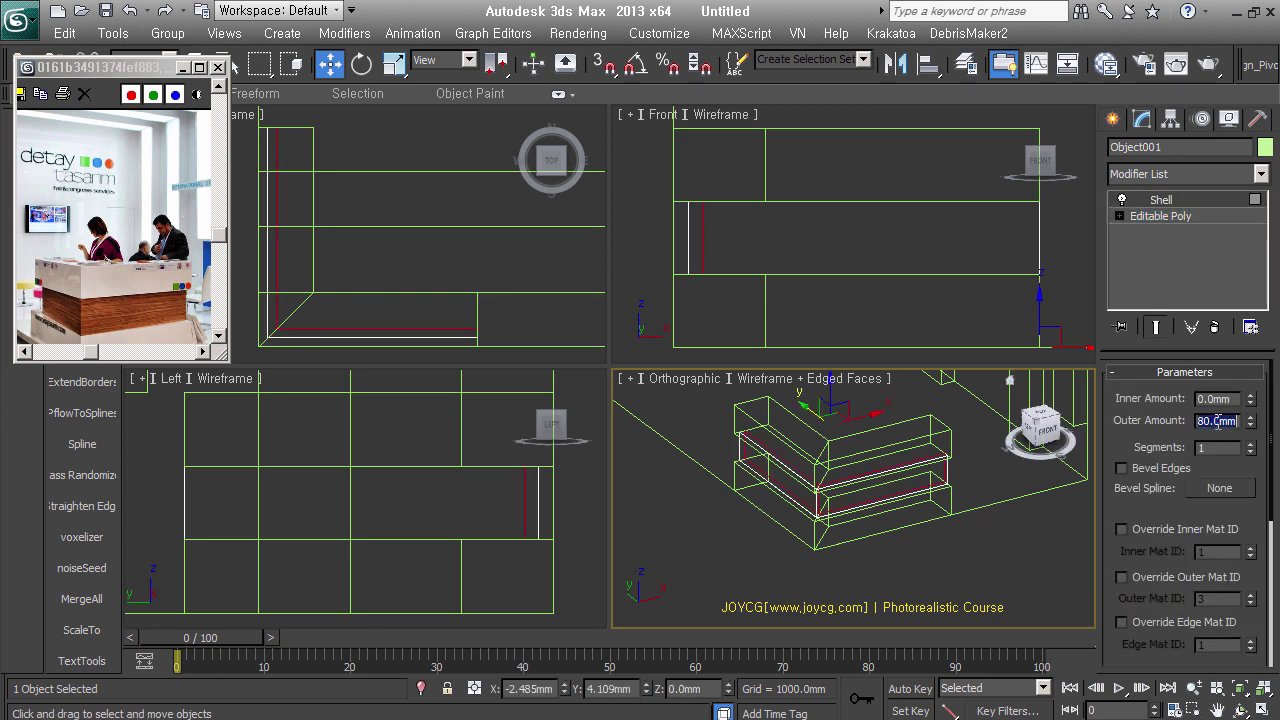
{"action": "type", "text": "420"}
{"action": "key", "text": "Return"}
{"action": "scroll", "coordinate": [1180, 575], "scroll_direction": "down", "scroll_amount": 3}
{"action": "scroll", "coordinate": [1165, 600], "scroll_direction": "down", "scroll_amount": 2}
{"action": "left_click", "coordinate": [1149, 617]}
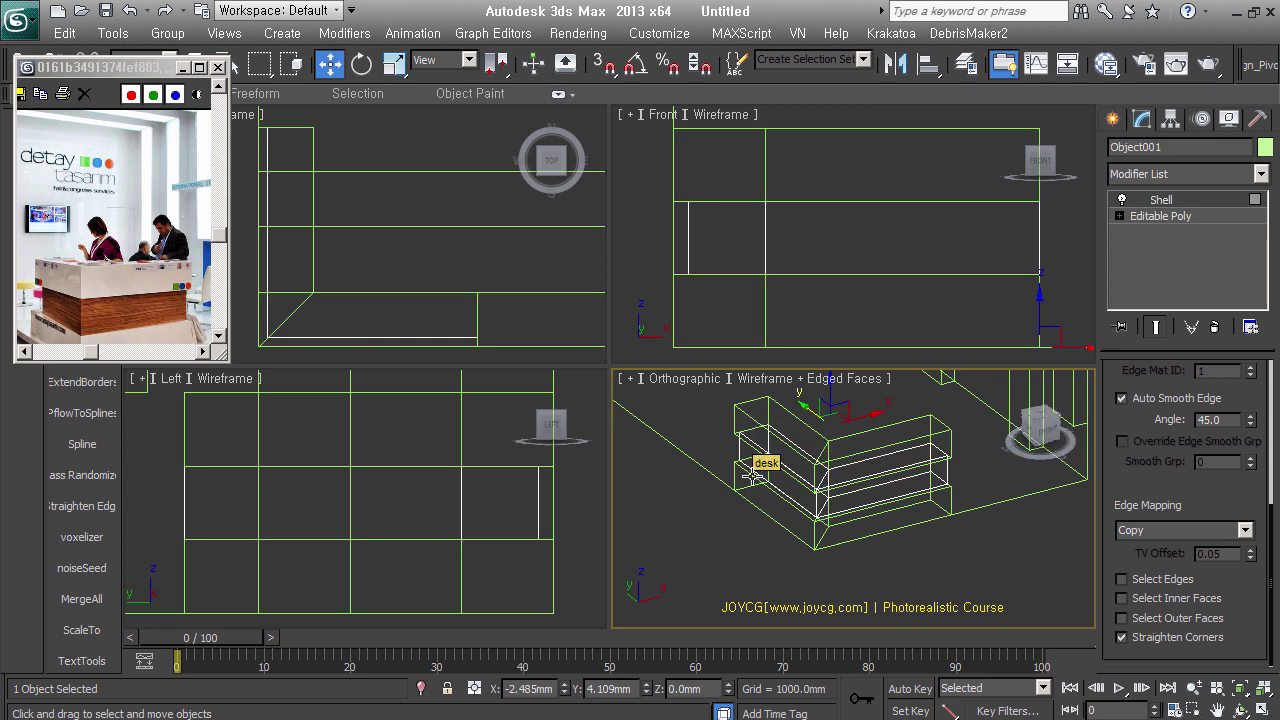
Delete Object001's Shell modifier and slide its end edges along X
{"action": "key", "text": "Delete"}
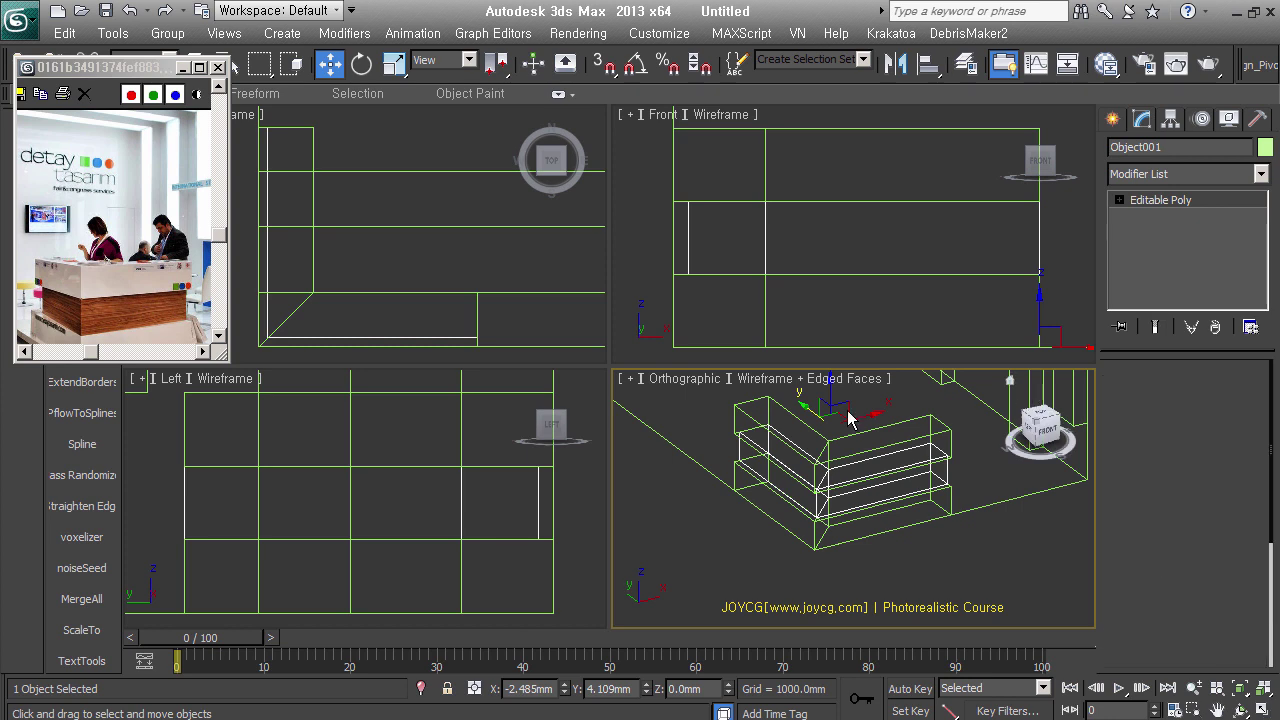
{"action": "key", "text": "2"}
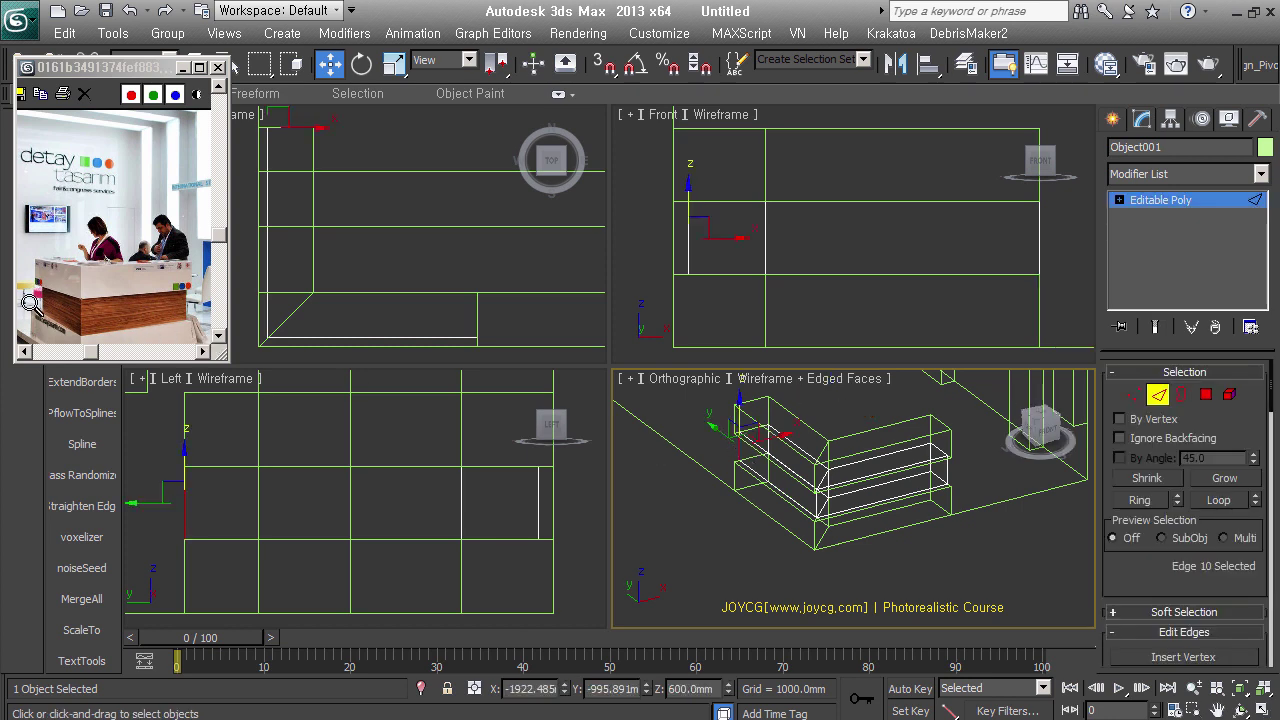
{"action": "left_click_drag", "start_coordinate": [770, 437], "coordinate": [781, 437]}
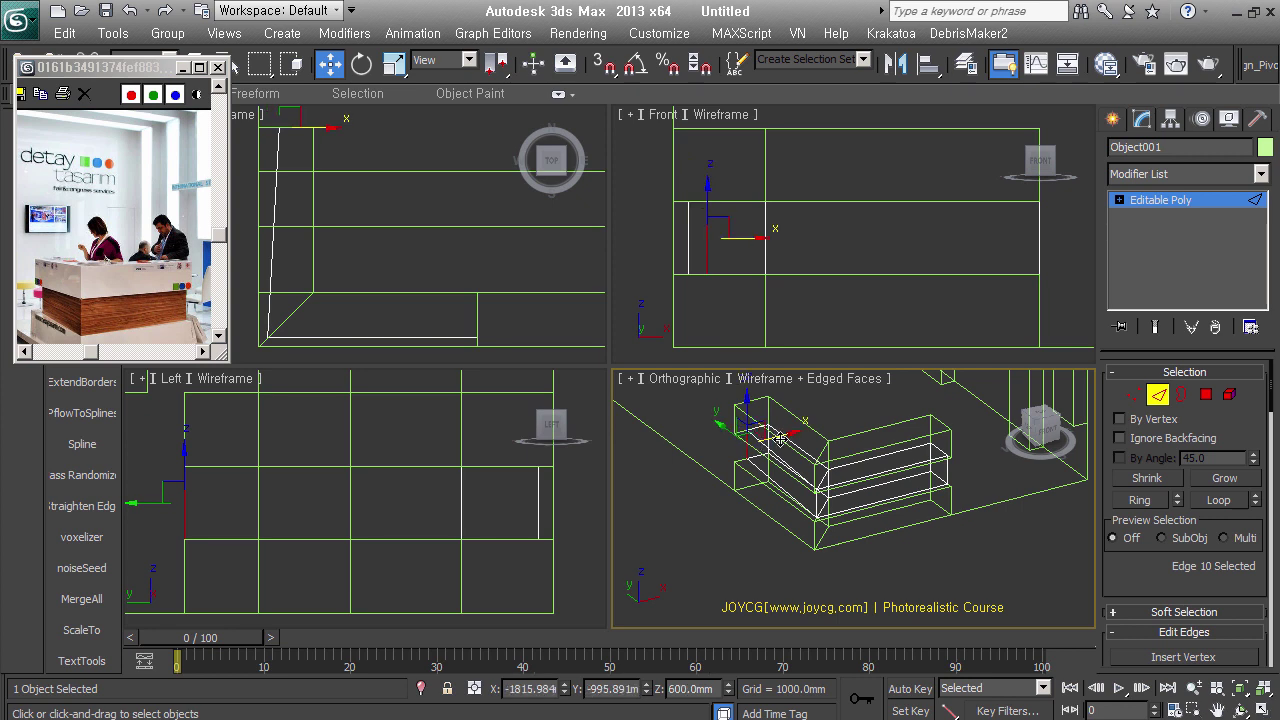
{"action": "left_click", "coordinate": [1160, 395]}
In smooth-shaded view, select and move the desk's corner edge loop, then deselect everything
{"action": "key", "text": "F3"}
{"action": "mouse_move", "coordinate": [908, 482]}
{"action": "middle_mouse_down", "text": "alt"}
{"action": "mouse_move", "coordinate": [849, 446]}
{"action": "mouse_move", "coordinate": [949, 468]}
{"action": "mouse_move", "coordinate": [936, 469]}
{"action": "middle_mouse_up", "text": "alt"}
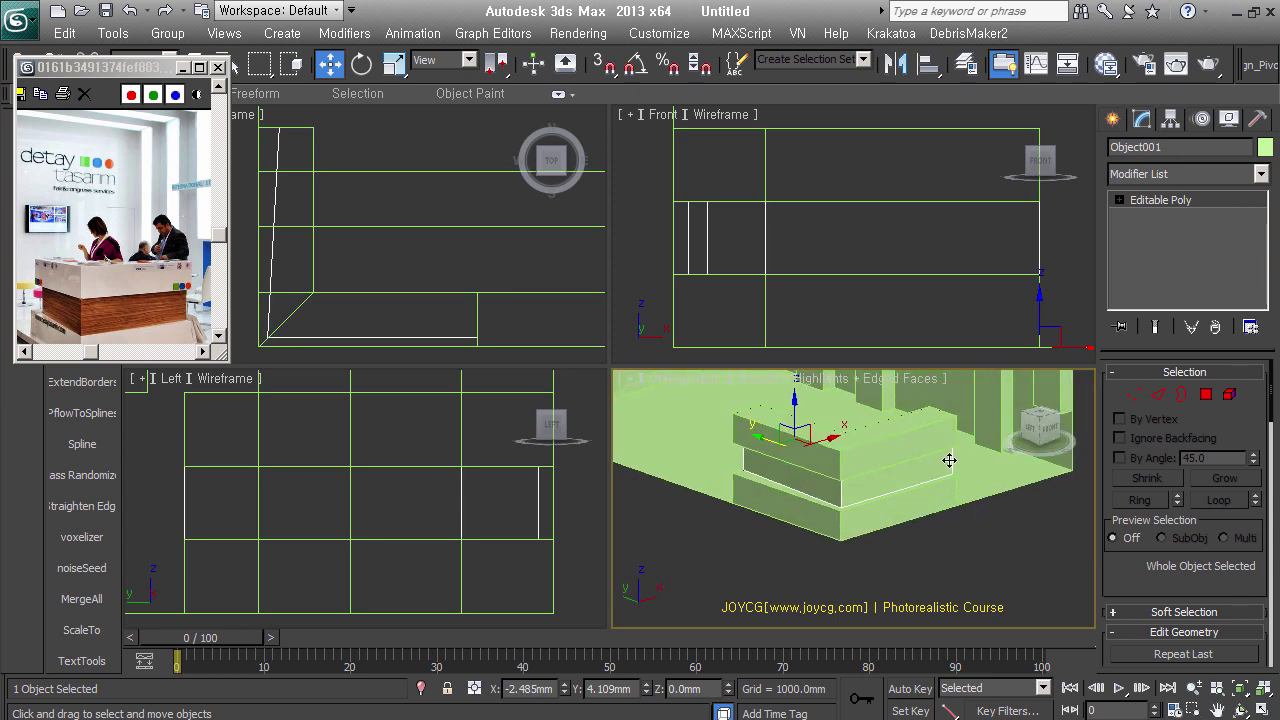
{"action": "left_click", "coordinate": [1158, 395]}
{"action": "double_click", "coordinate": [953, 458]}
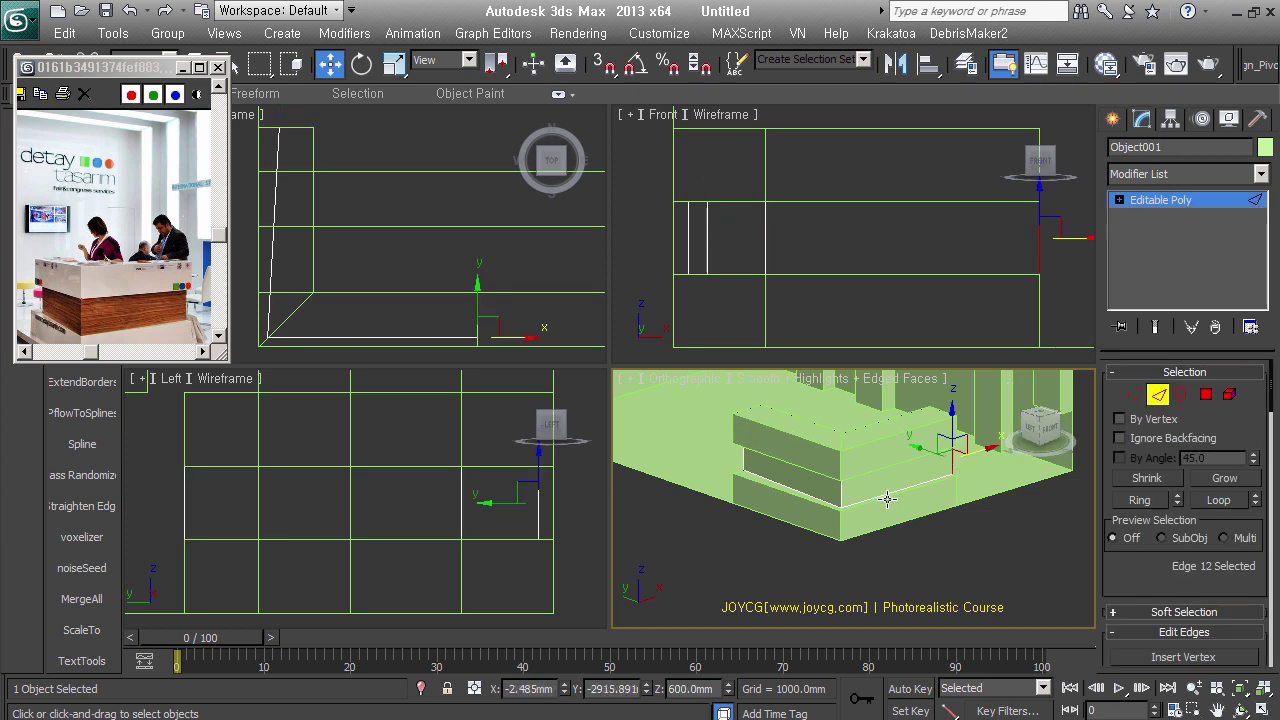
{"action": "middle_click_drag", "start_coordinate": [953, 458], "coordinate": [907, 452], "text": "alt"}
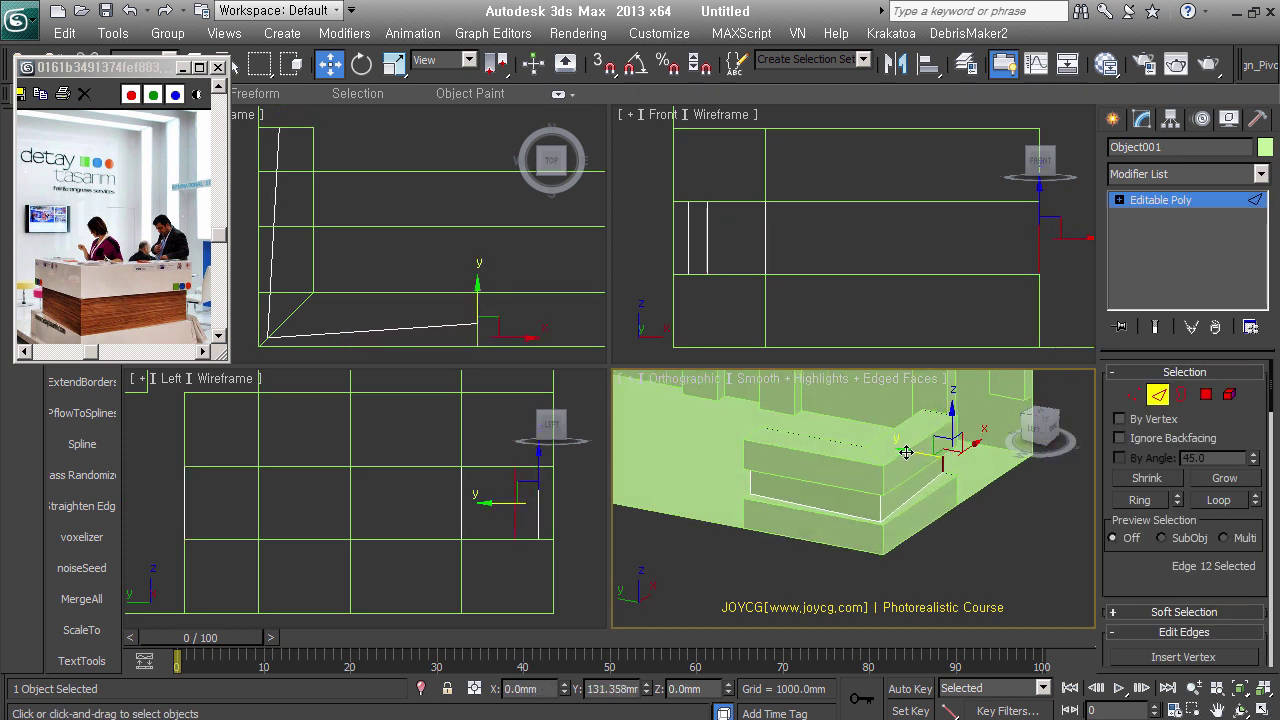
{"action": "left_click", "coordinate": [906, 452]}
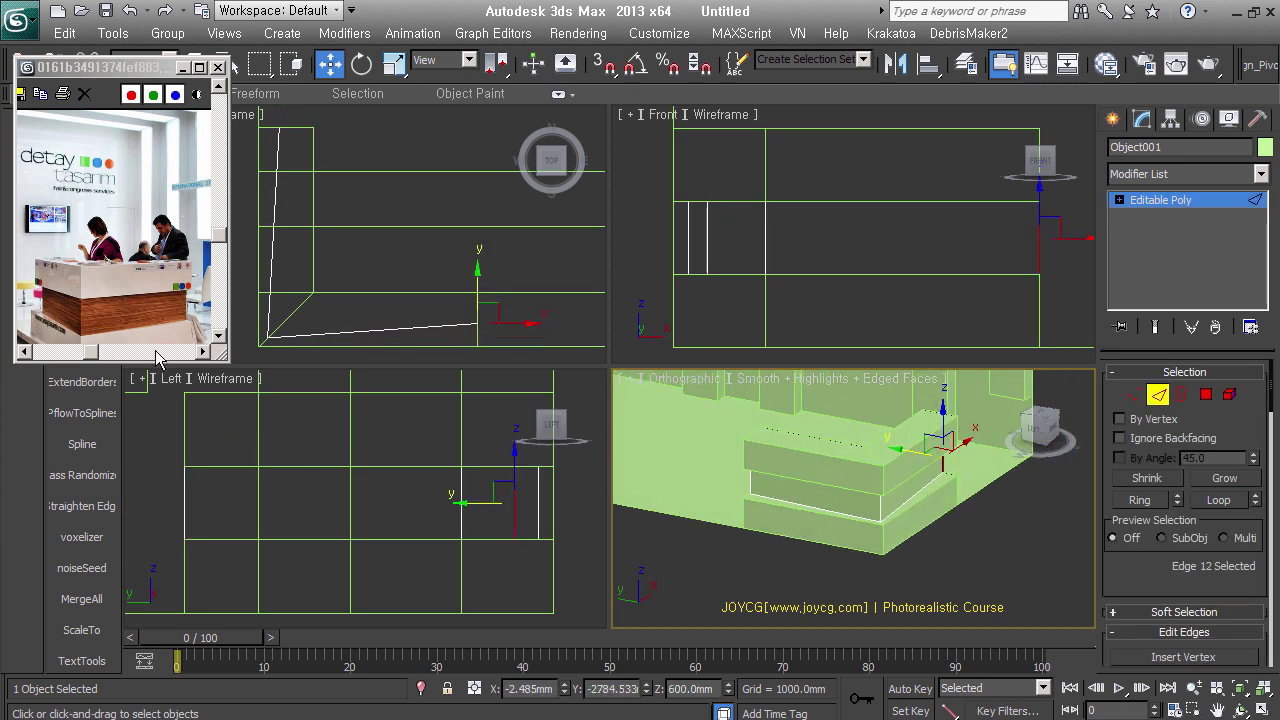
{"action": "left_click", "coordinate": [1158, 396]}
{"action": "mouse_move", "coordinate": [977, 502]}
{"action": "middle_mouse_down", "text": "alt"}
{"action": "mouse_move", "coordinate": [905, 509]}
{"action": "mouse_move", "coordinate": [881, 494]}
{"action": "mouse_move", "coordinate": [976, 512]}
{"action": "middle_mouse_up", "text": "alt"}
{"action": "left_click", "coordinate": [988, 575]}
Give all ten booth objects a light grey object colour
{"action": "key", "text": "z"}
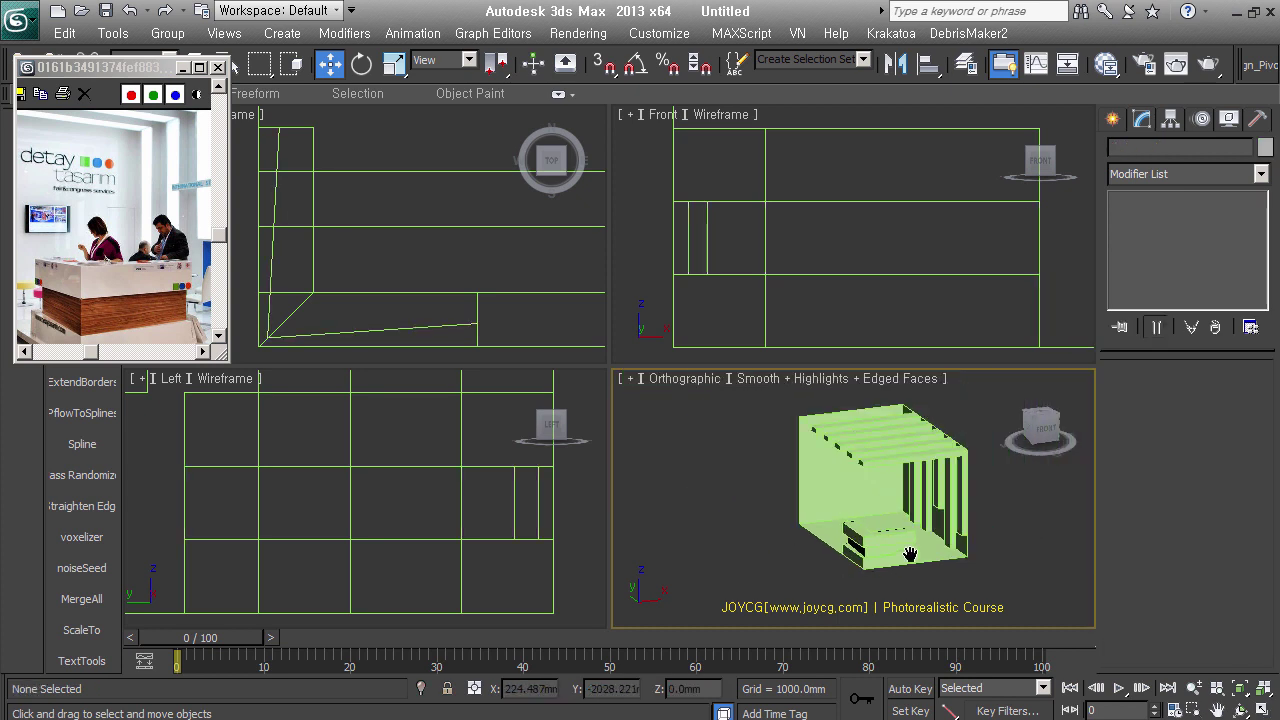
{"action": "left_click_drag", "start_coordinate": [1011, 582], "coordinate": [765, 363]}
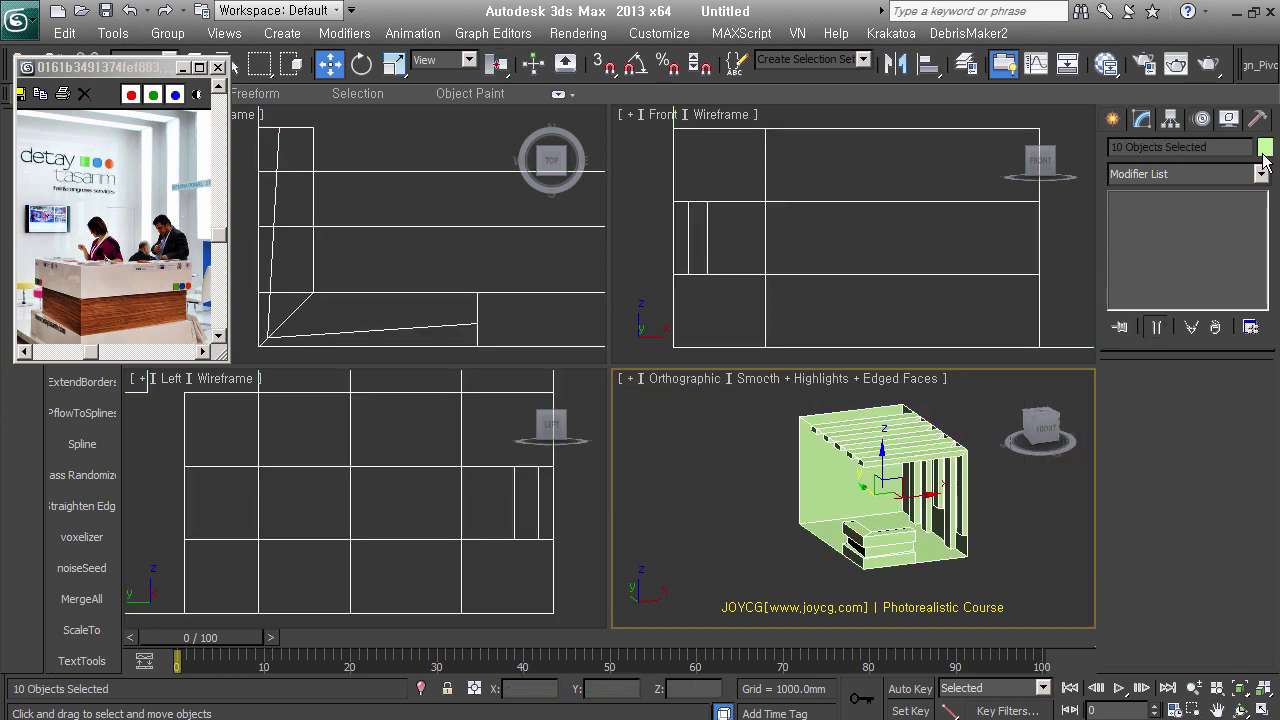
{"action": "left_click", "coordinate": [570, 412]}
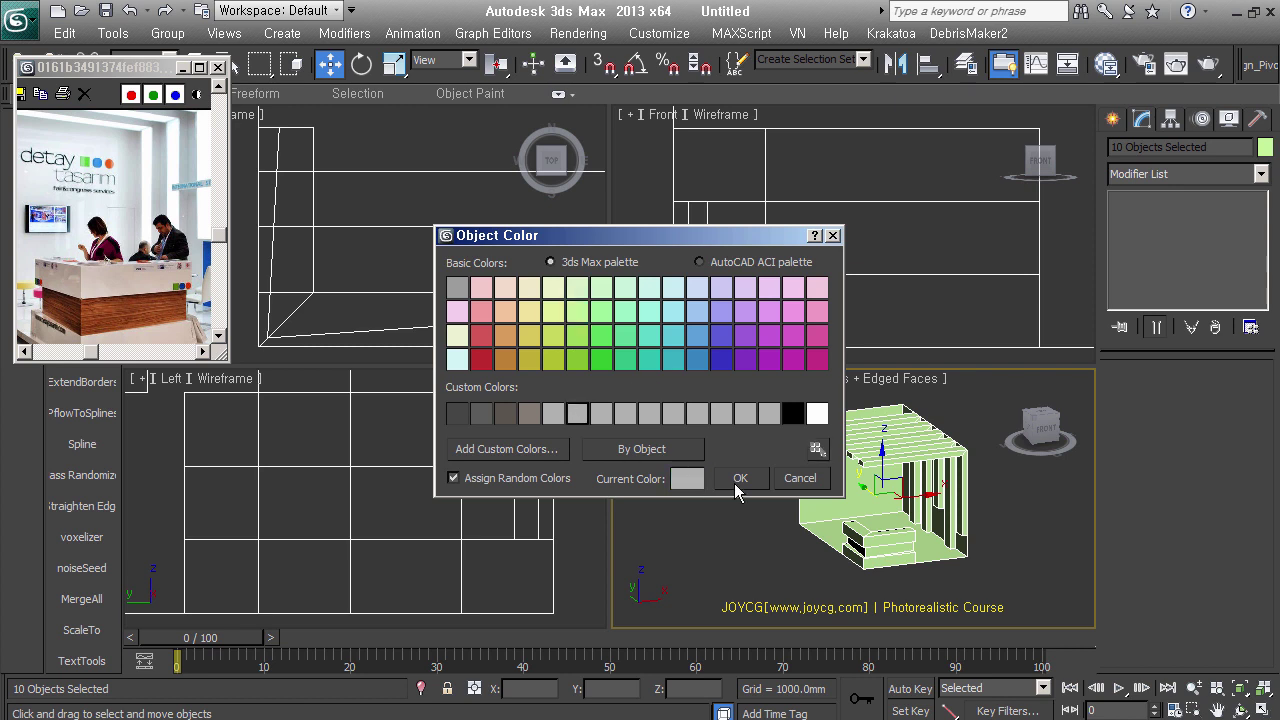
{"action": "left_click", "coordinate": [740, 478]}
Clear the selection and select back_wall on its own
{"action": "middle_click_drag", "start_coordinate": [900, 490], "coordinate": [980, 499], "text": "alt"}
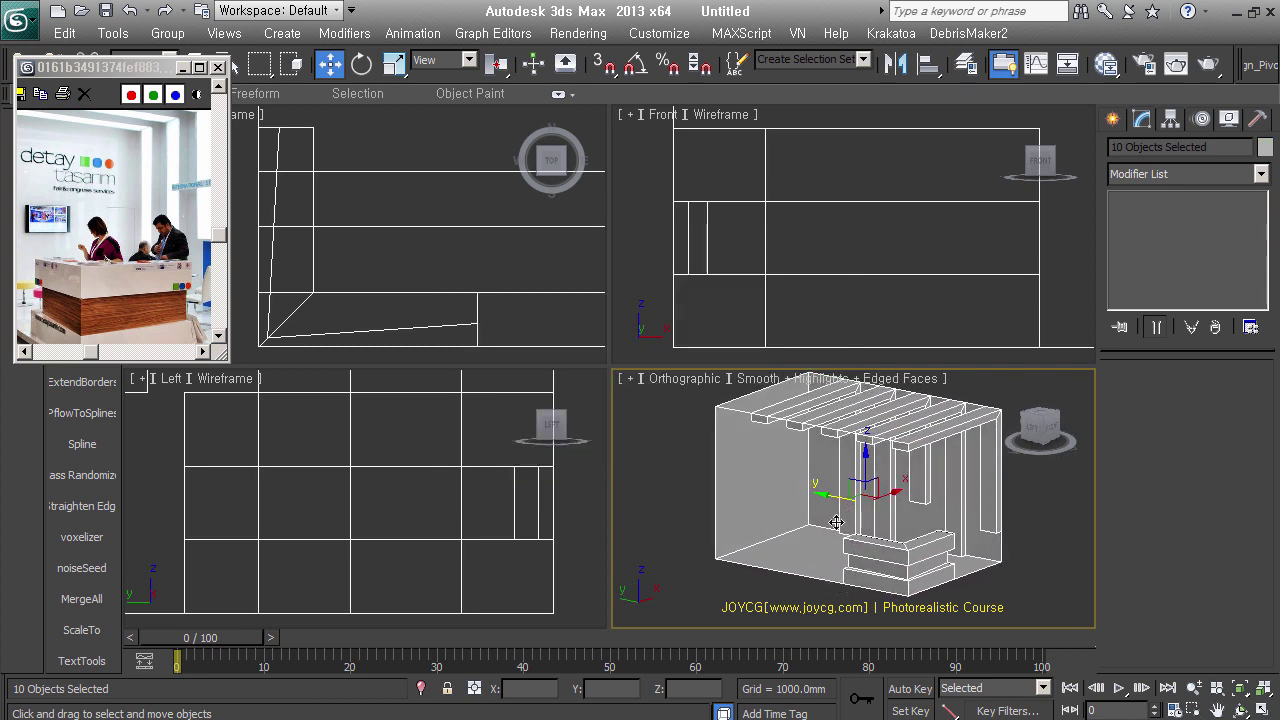
{"action": "left_click", "coordinate": [740, 588]}
{"action": "left_click", "coordinate": [760, 490]}
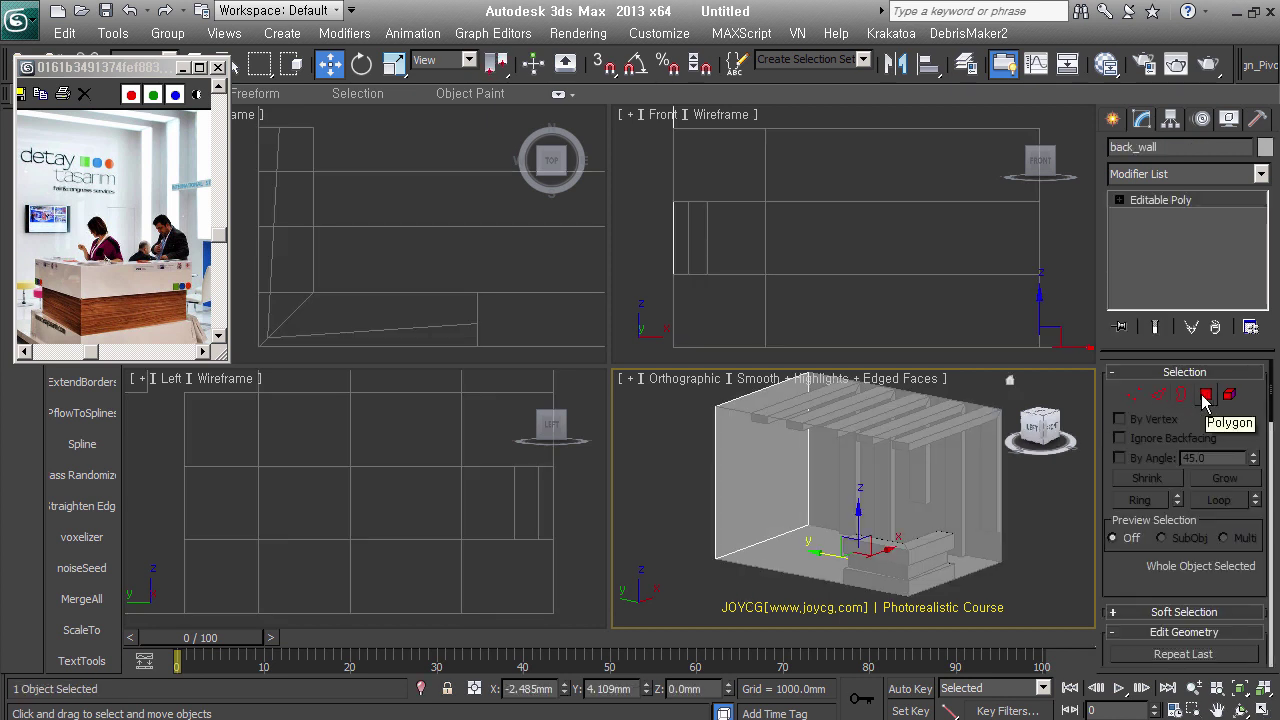
Add a Shell to back_wall with a 700 mm outer amount
{"action": "key", "text": "alt+s"}
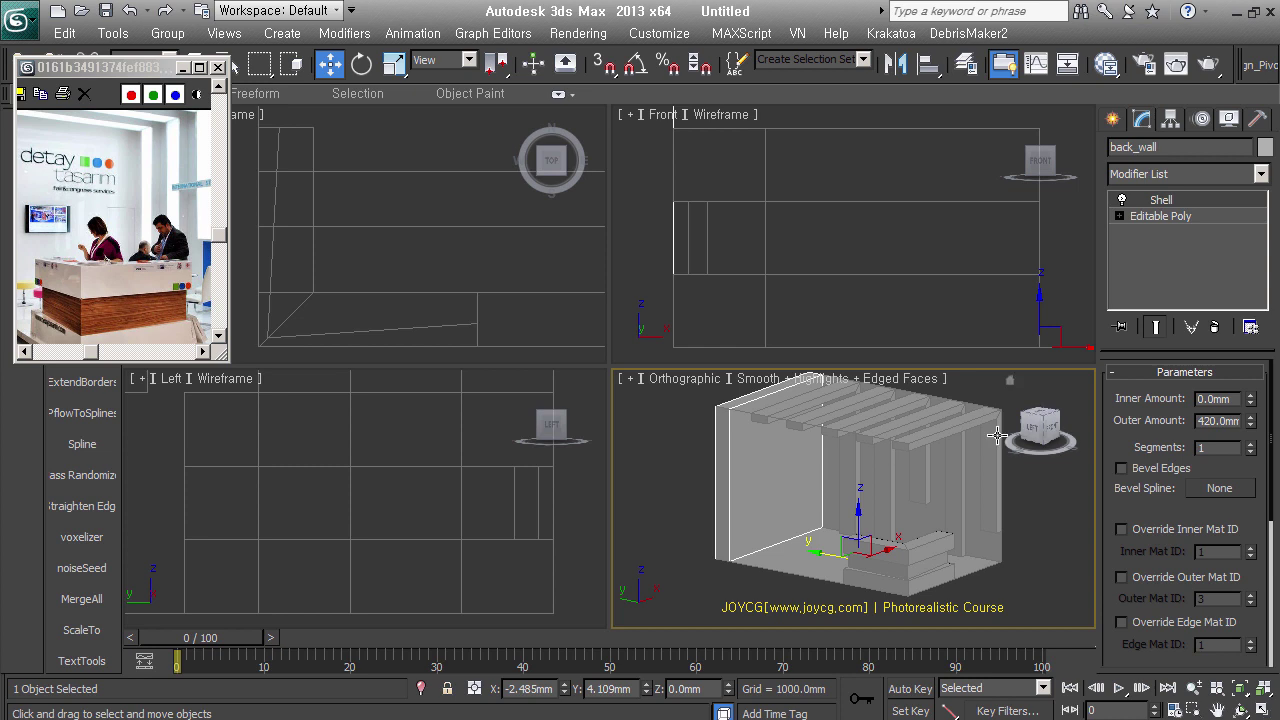
{"action": "middle_click_drag", "start_coordinate": [833, 478], "coordinate": [862, 468], "text": "alt"}
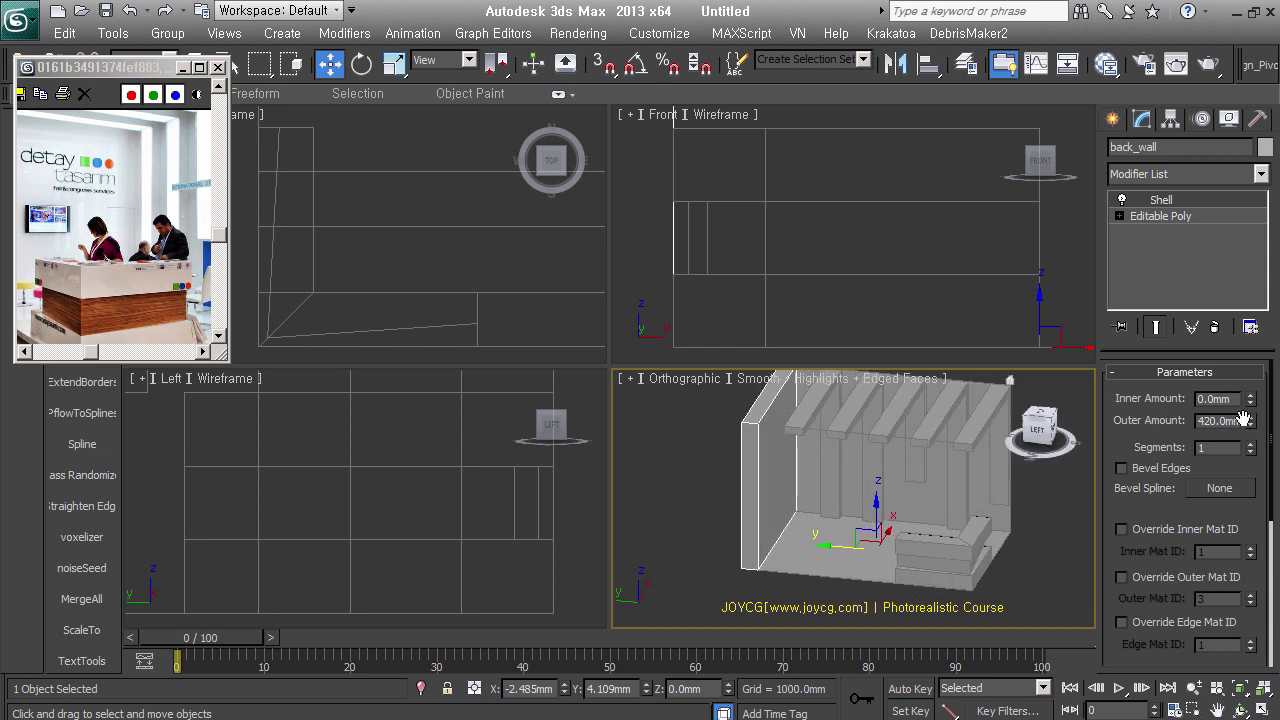
{"action": "left_click_drag", "start_coordinate": [1249, 420], "coordinate": [1249, 395]}
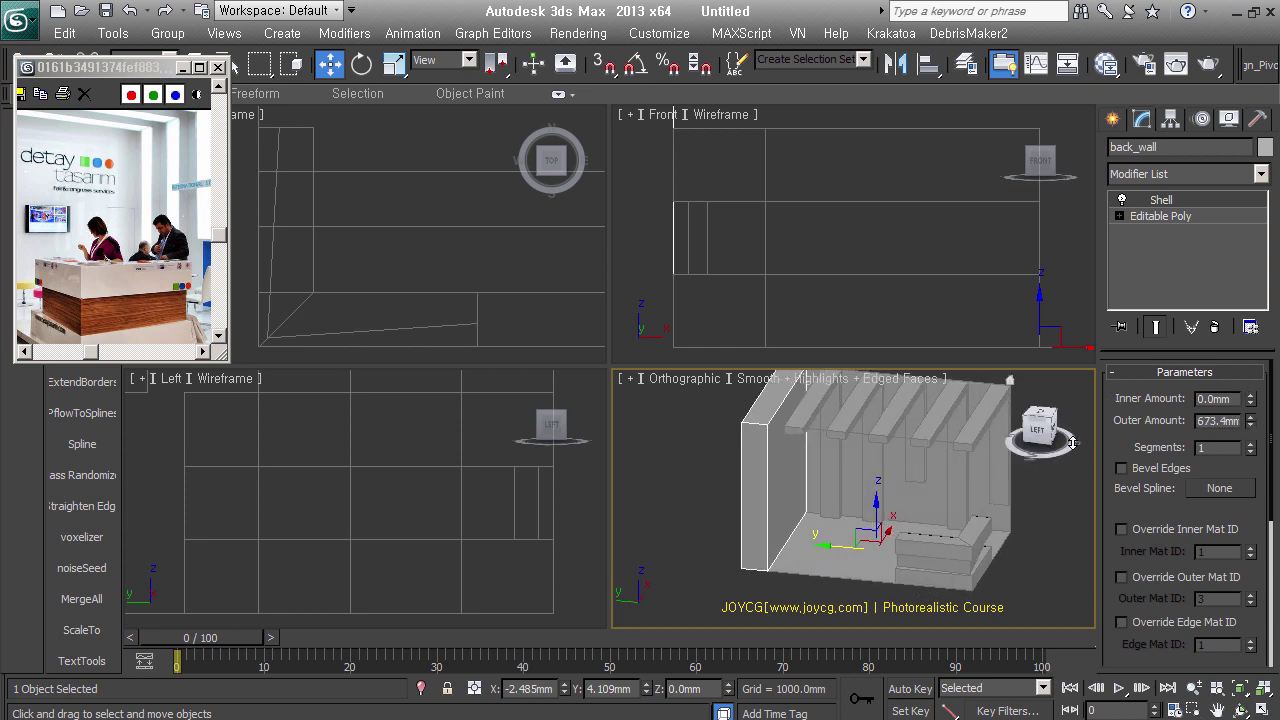
{"action": "double_click", "coordinate": [1215, 421]}
{"action": "type", "text": "800"}
{"action": "key", "text": "Return"}
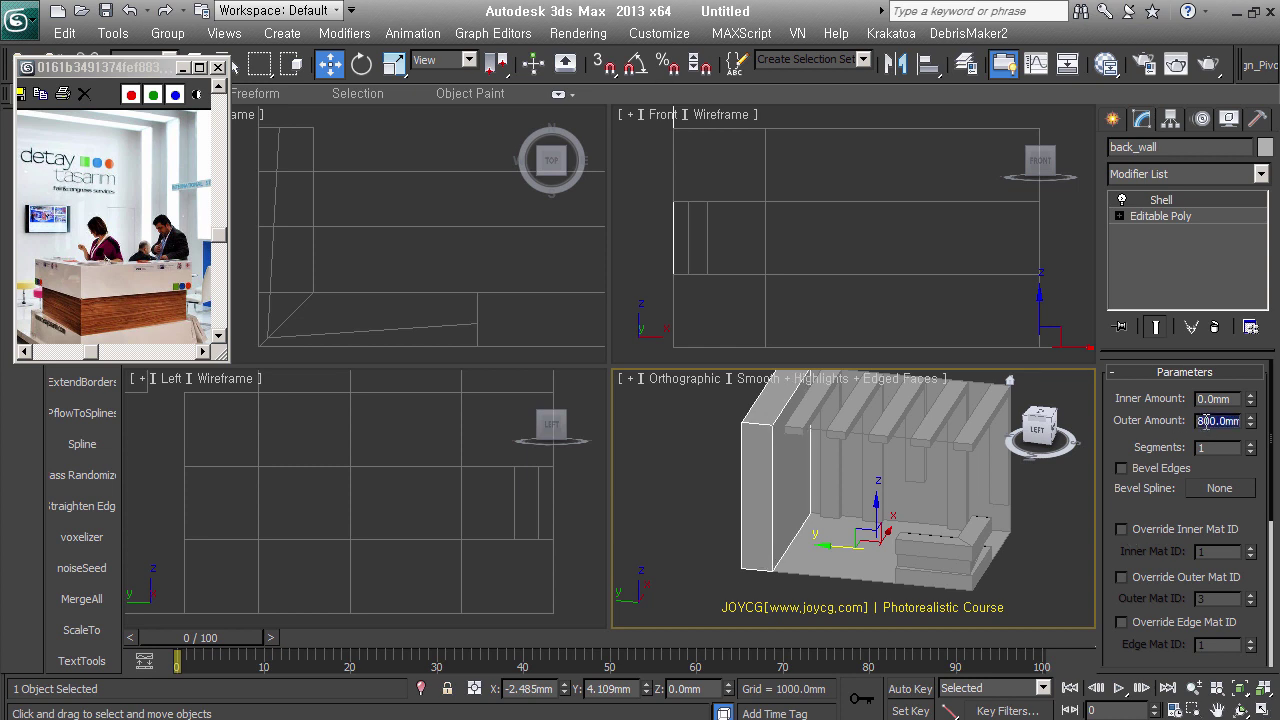
{"action": "type", "text": "700"}
{"action": "key", "text": "Return"}
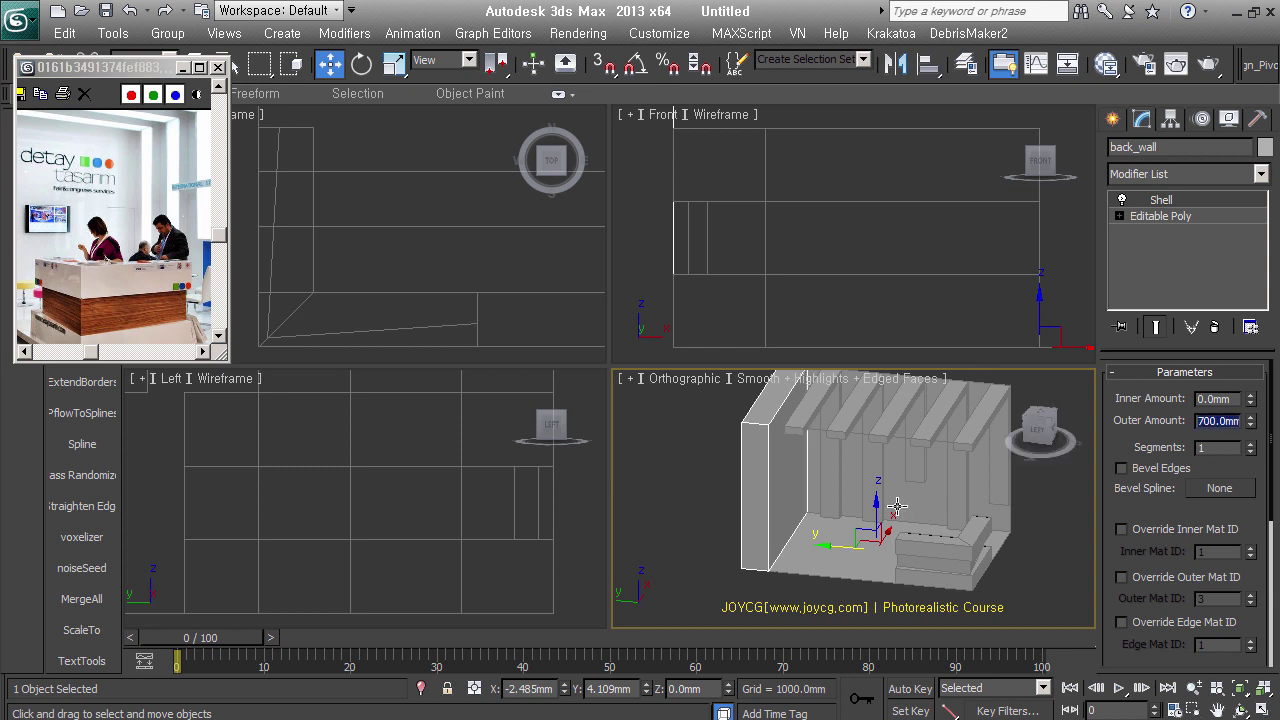
{"action": "middle_click_drag", "start_coordinate": [897, 507], "coordinate": [807, 492], "text": "alt"}
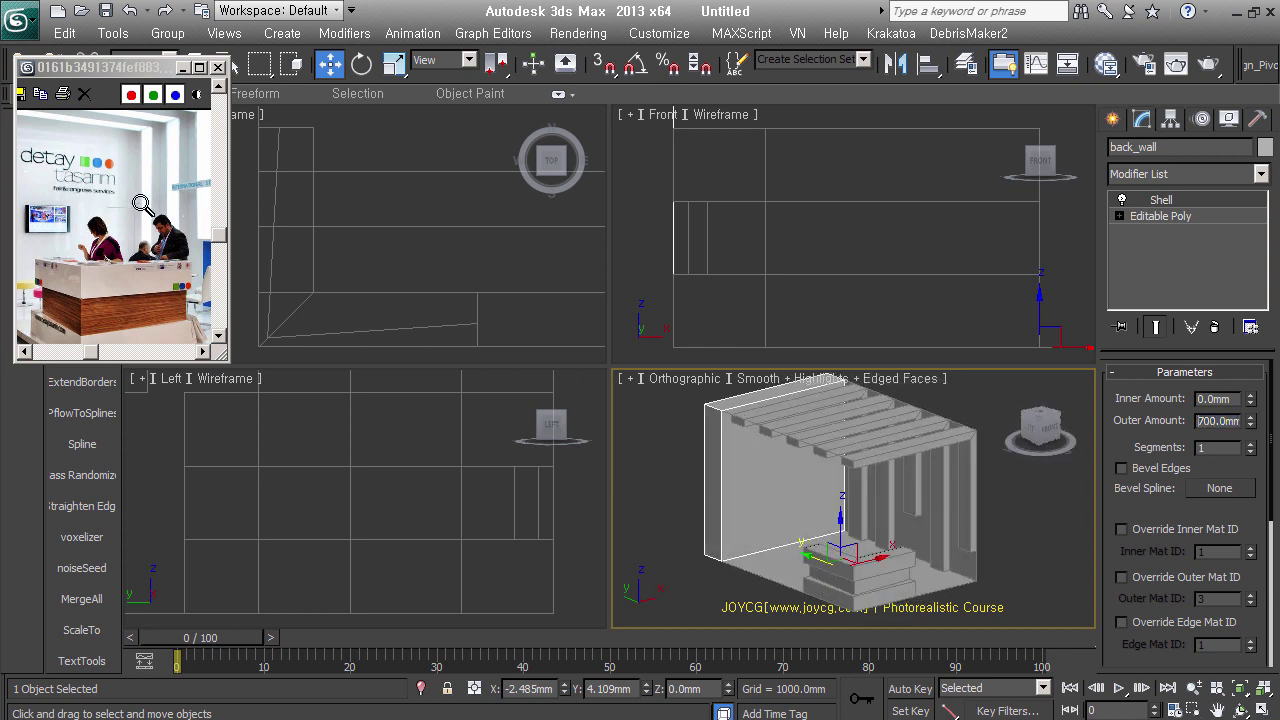
Return to back_wall's Editable Poly at Edge sub-object level
{"action": "left_click", "coordinate": [1201, 214]}
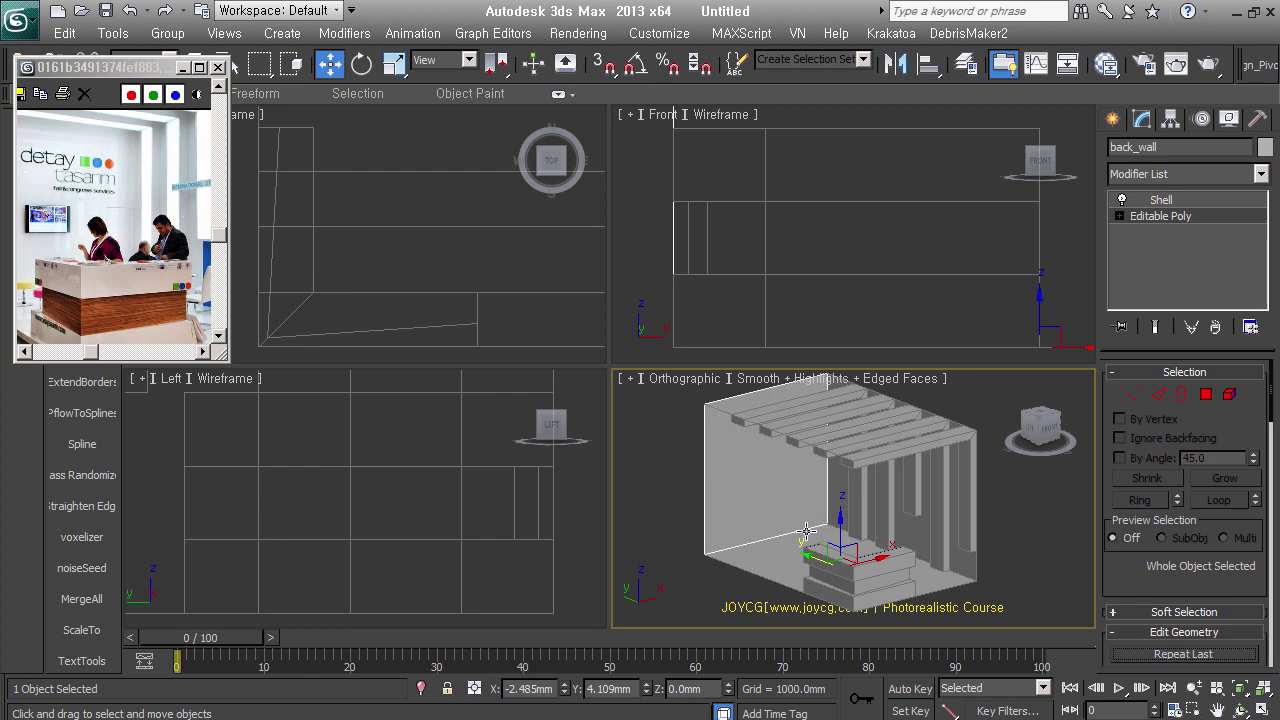
{"action": "left_click", "coordinate": [1158, 394]}
{"action": "middle_click_drag", "start_coordinate": [815, 556], "coordinate": [786, 557], "text": "alt"}
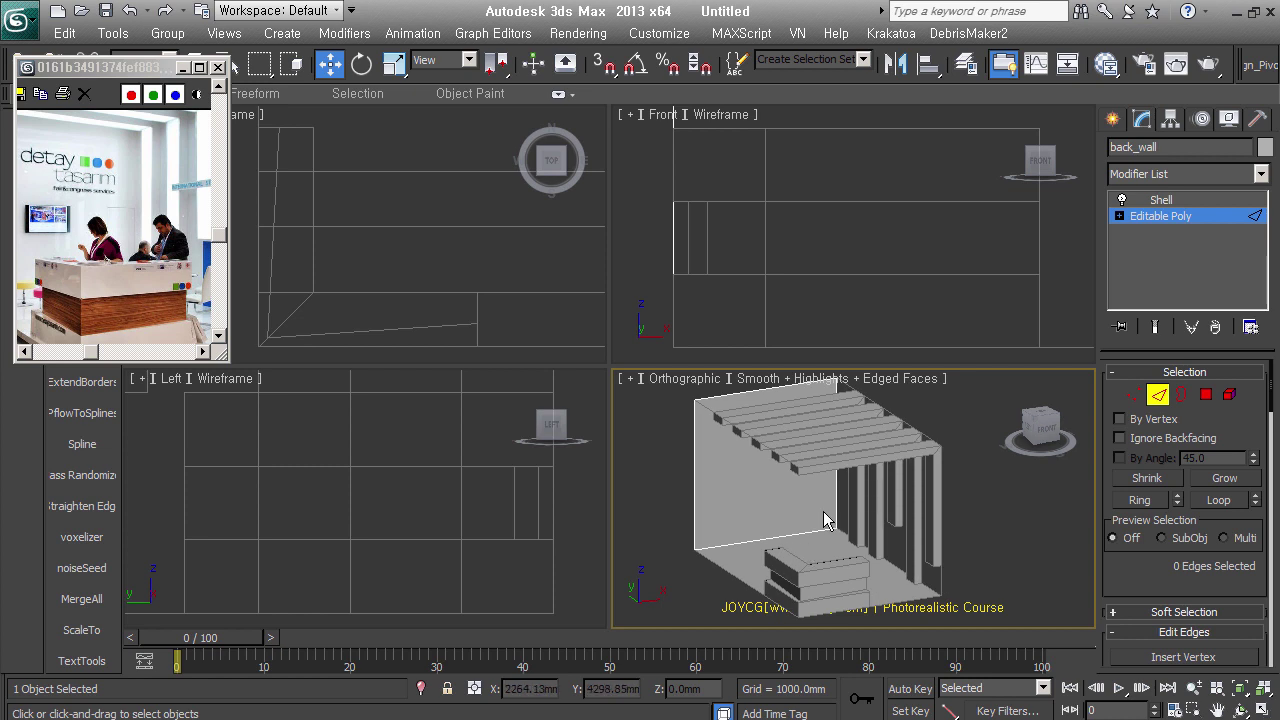
Select three edges on the back wall's inner face, including a connected edge loop
{"action": "scroll", "coordinate": [826, 525], "scroll_direction": "up", "scroll_amount": 3}
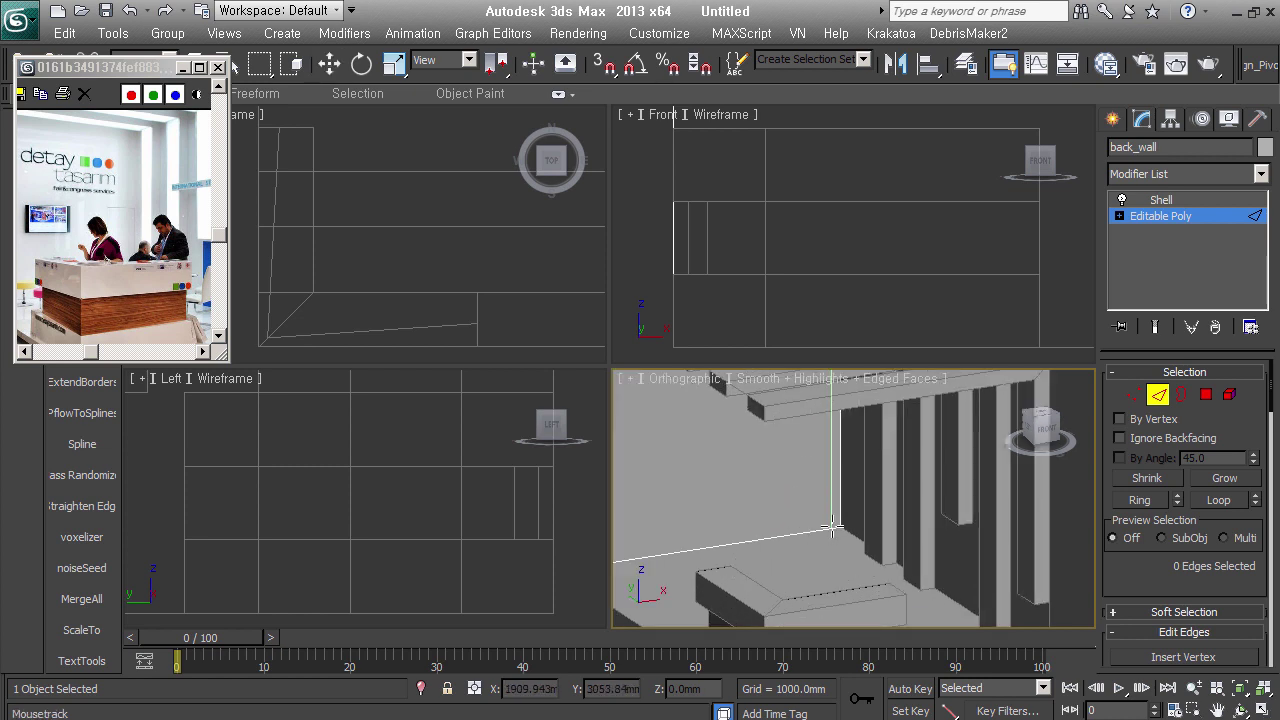
{"action": "left_click", "coordinate": [832, 525]}
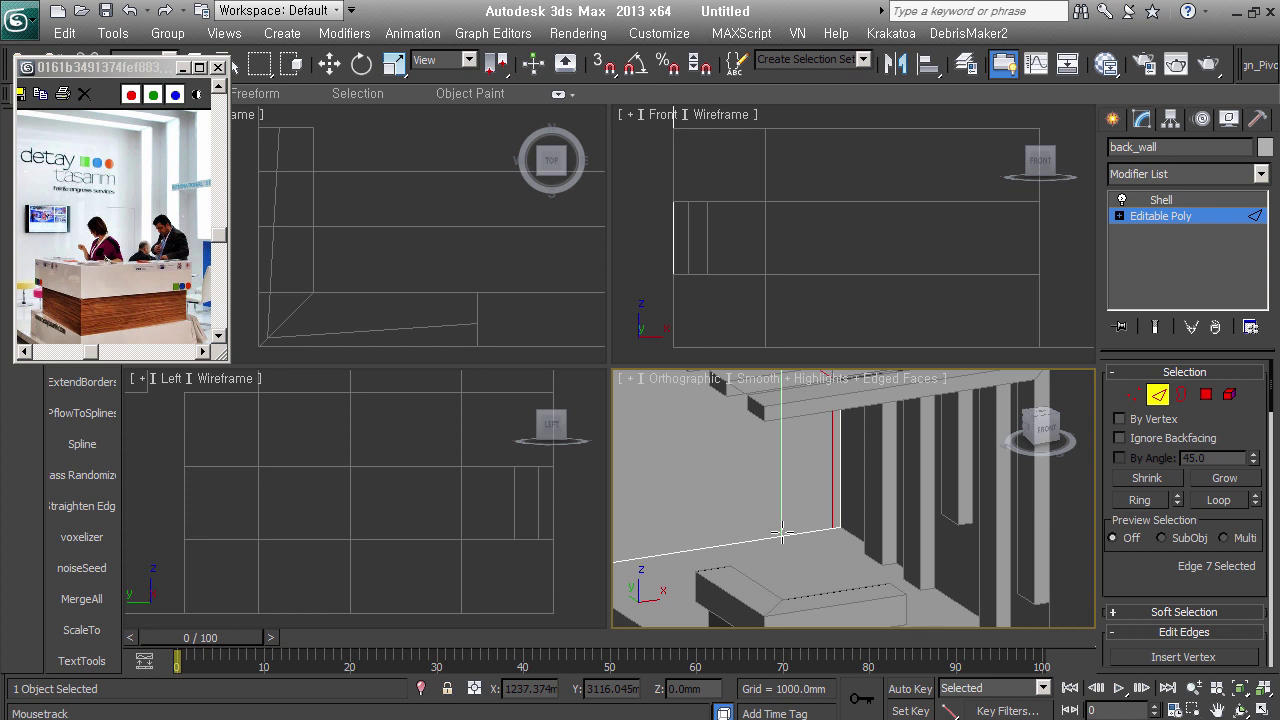
{"action": "left_click", "coordinate": [783, 533]}
{"action": "middle_click_drag", "start_coordinate": [783, 533], "coordinate": [880, 534], "text": "alt"}
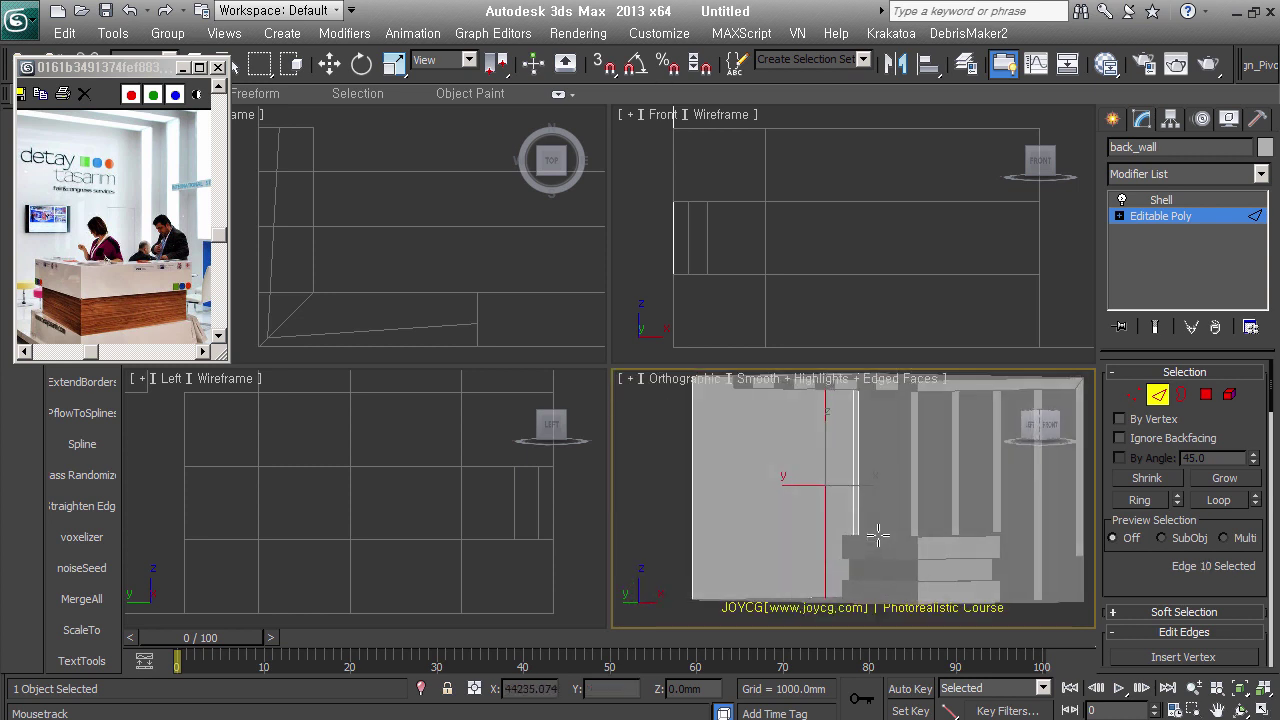
{"action": "double_click", "coordinate": [845, 482]}
{"action": "middle_click_drag", "start_coordinate": [900, 517], "coordinate": [871, 543], "text": "alt"}
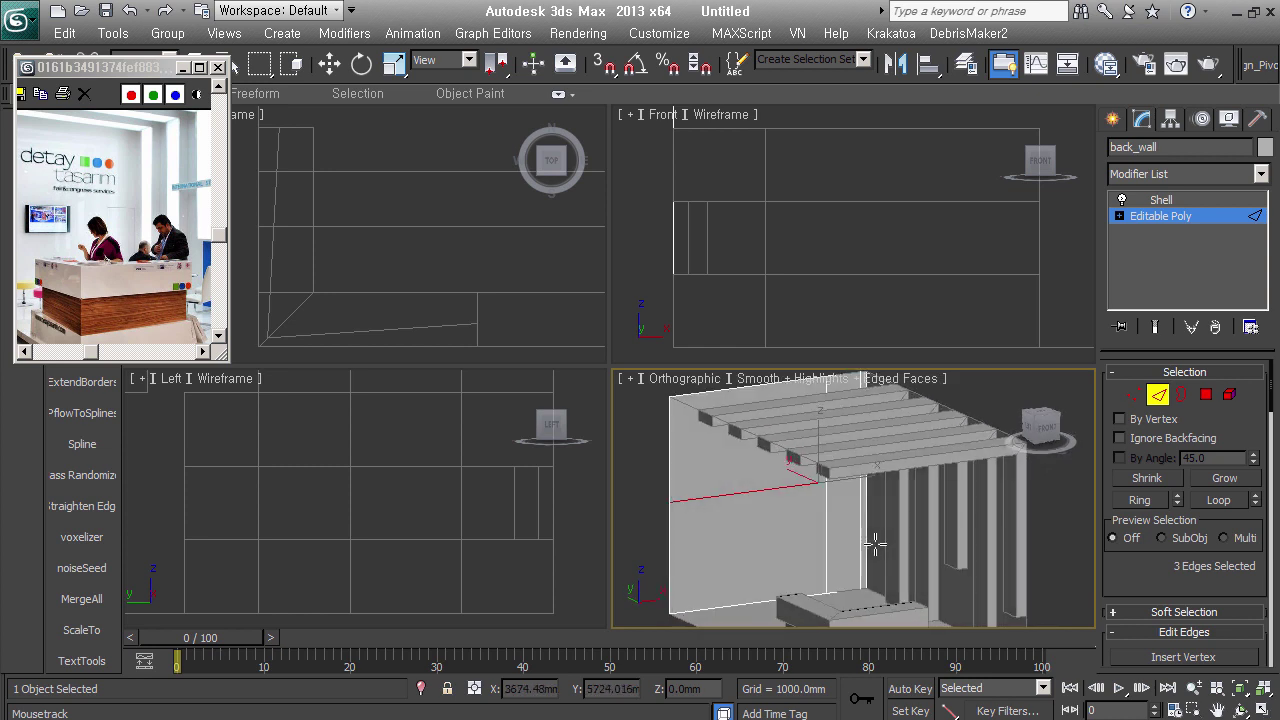
Detach the narrow vertical panel face of back_wall as an element
{"action": "left_click", "coordinate": [1206, 394]}
{"action": "double_click", "coordinate": [852, 534]}
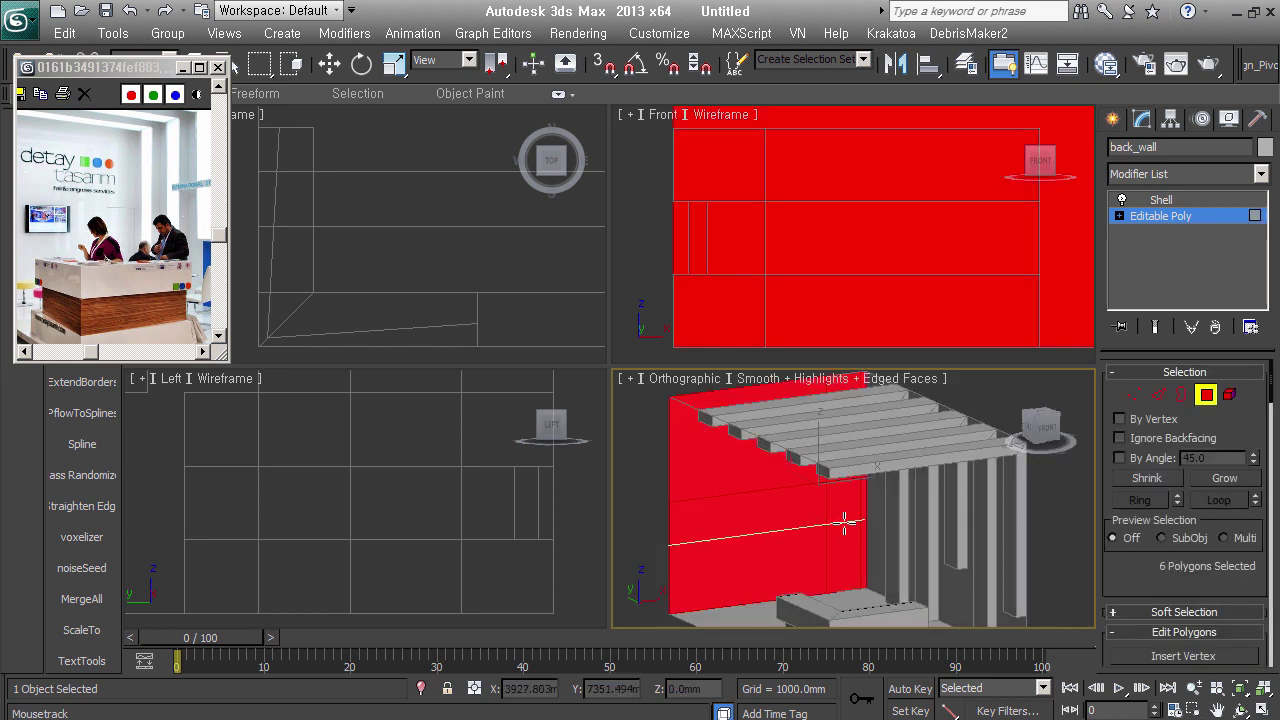
{"action": "key", "text": "w"}
{"action": "left_click", "coordinate": [844, 523]}
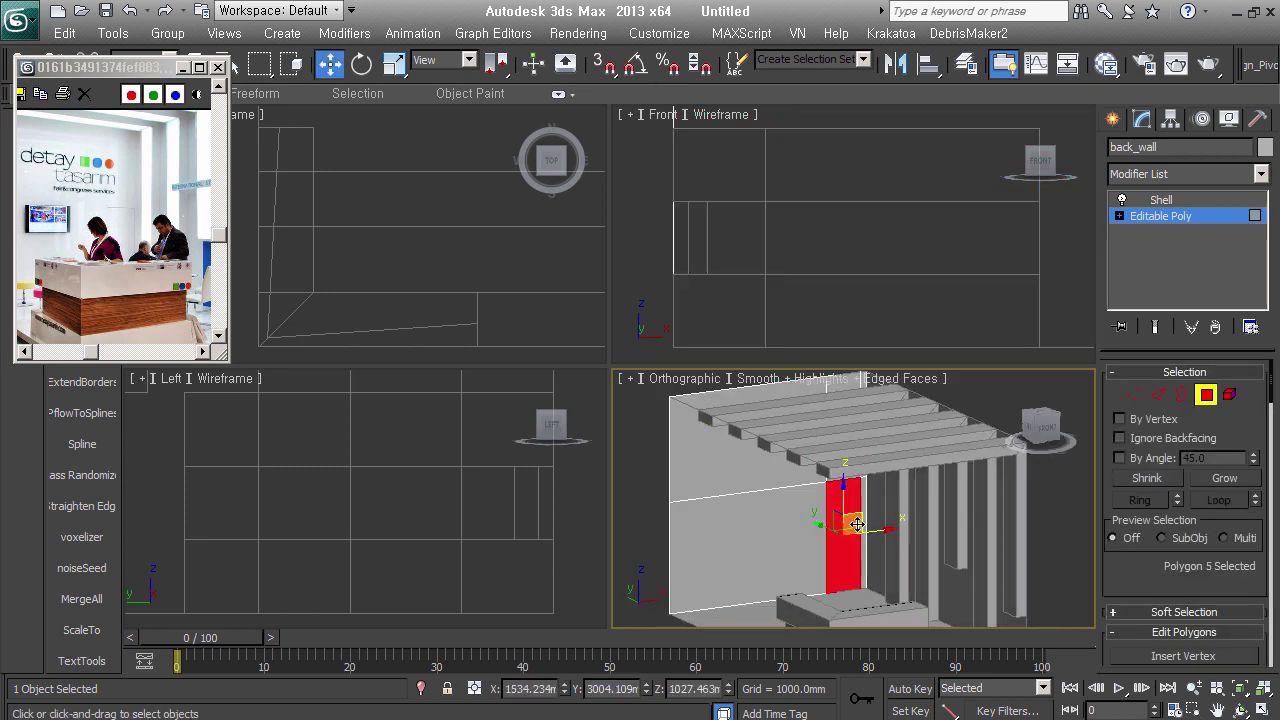
{"action": "key", "text": "alt+d"}
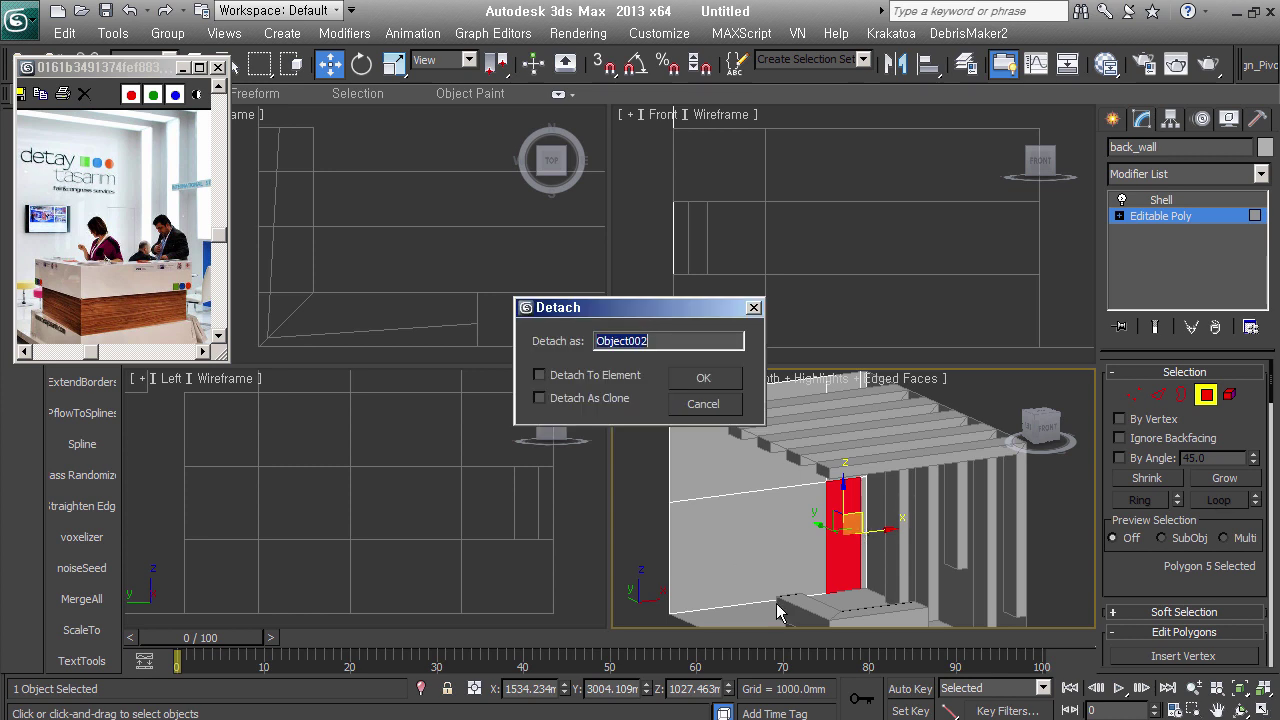
{"action": "left_click", "coordinate": [605, 382]}
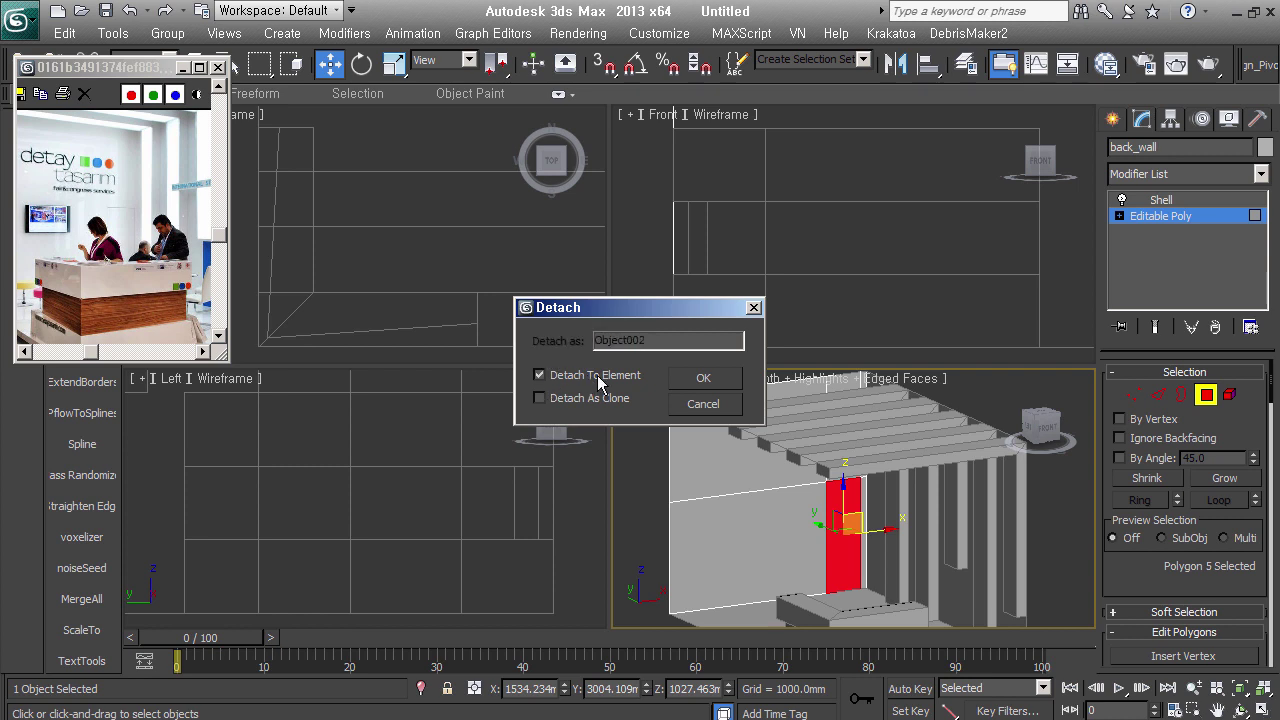
{"action": "left_click", "coordinate": [697, 381]}
Test-move the detached panel element, cancel, and switch to its four border edges
{"action": "left_click", "coordinate": [1229, 396]}
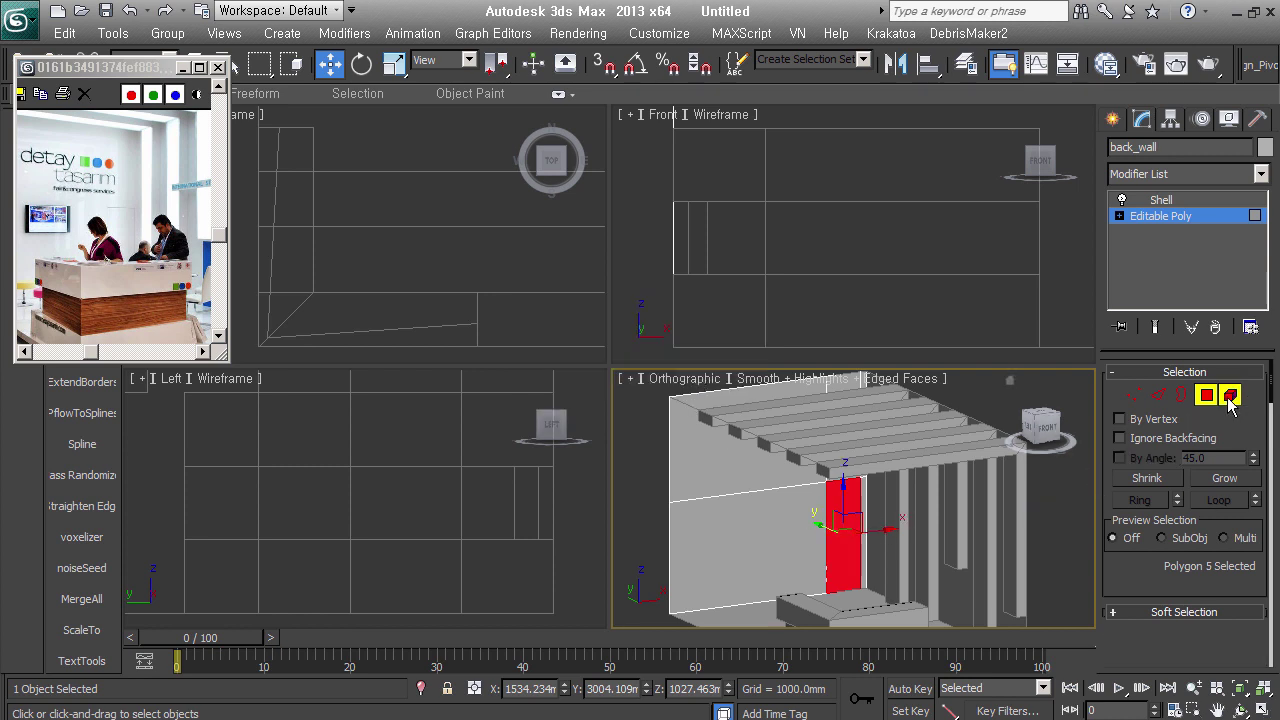
{"action": "left_click_drag", "start_coordinate": [844, 532], "coordinate": [879, 562]}
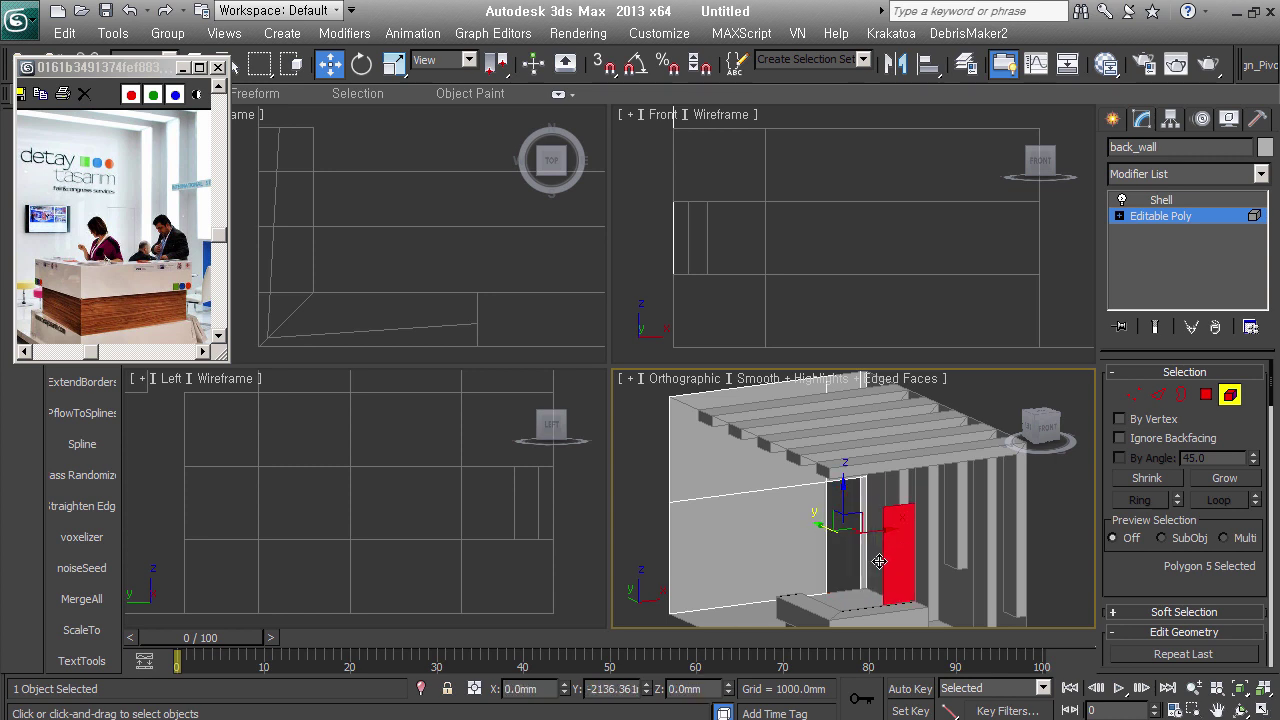
{"action": "right_click", "coordinate": [879, 562]}
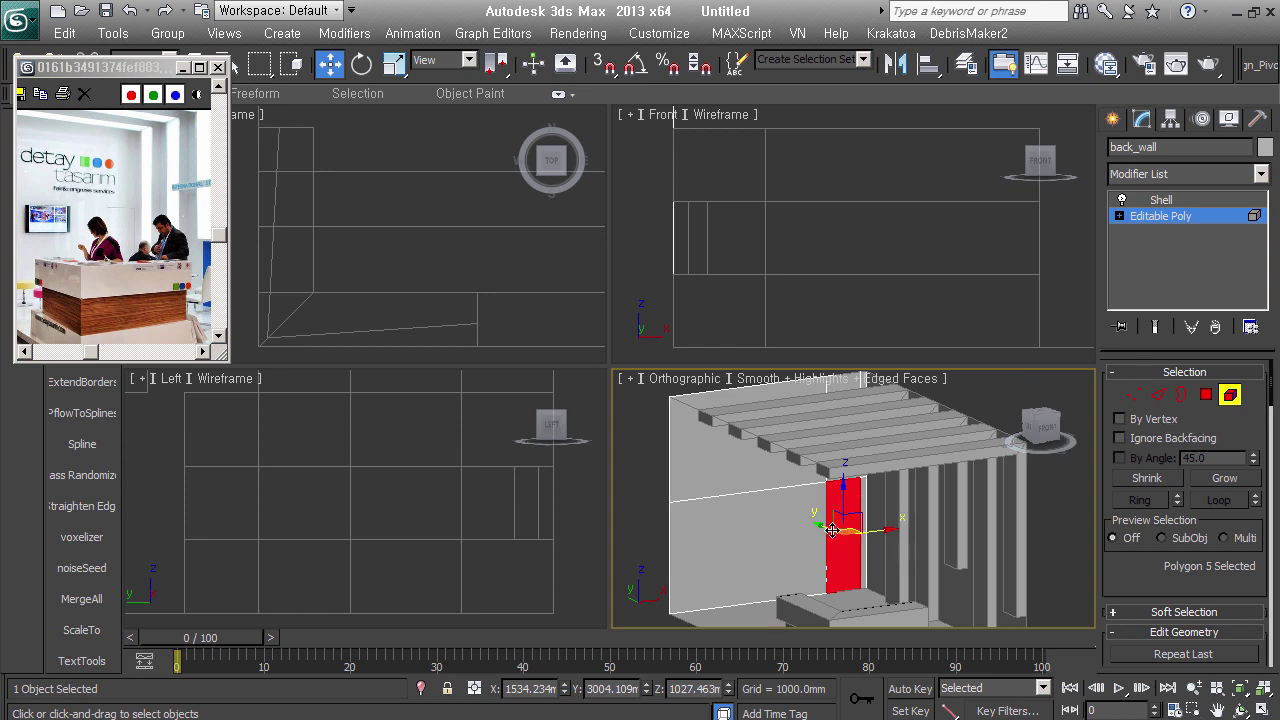
{"action": "left_click", "coordinate": [1157, 396]}
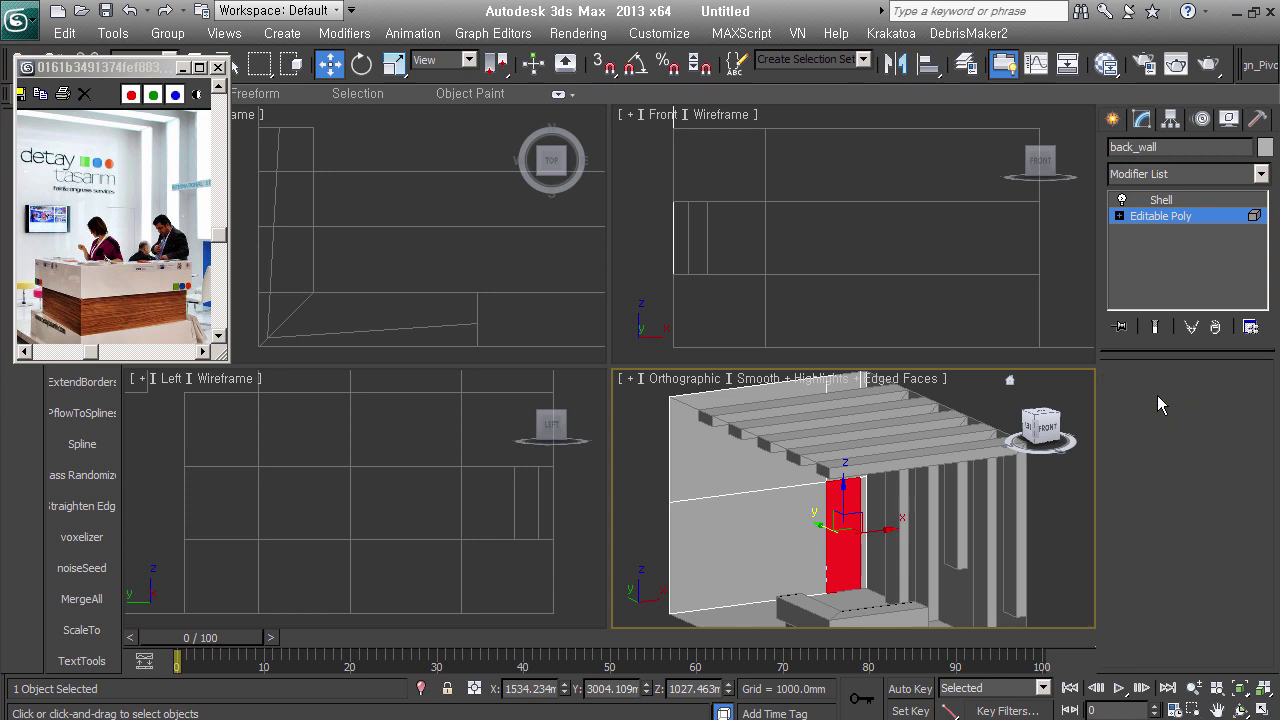
{"action": "scroll", "coordinate": [830, 480], "scroll_direction": "up", "scroll_amount": 5}
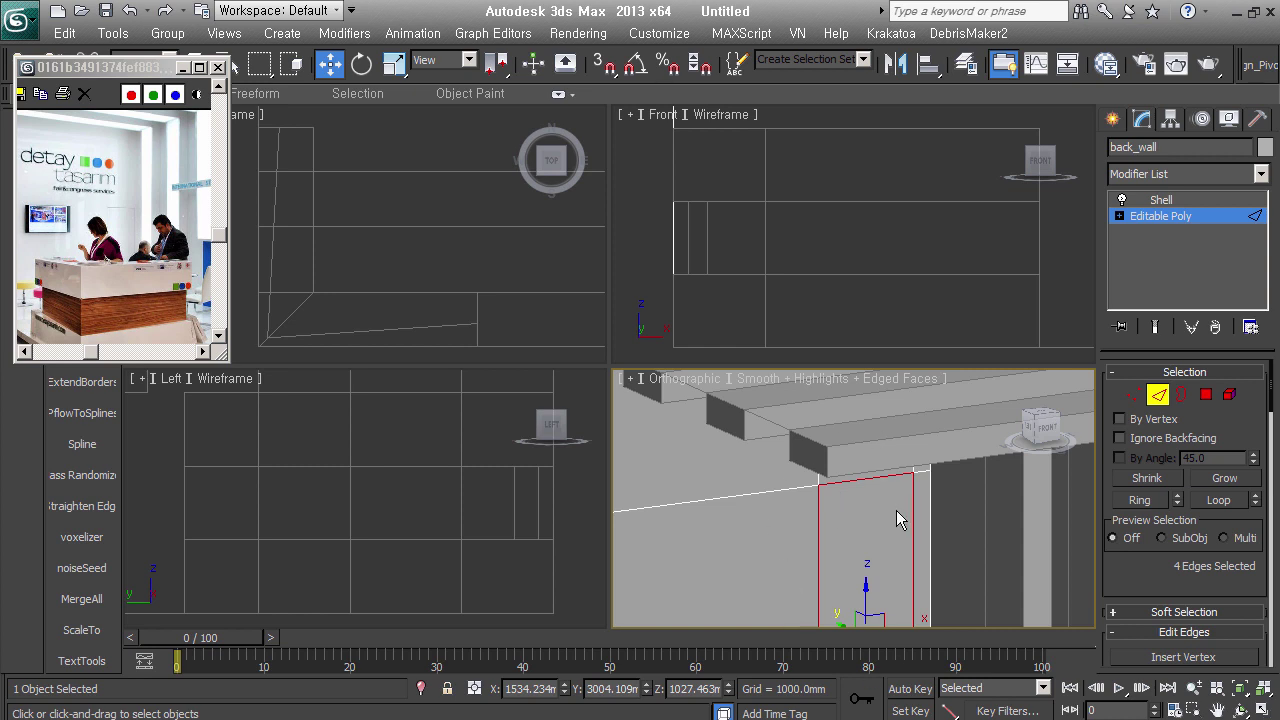
Chamfer the panel's four border edges by 3 mm with Open enabled
{"action": "key", "text": "z"}
{"action": "right_click", "coordinate": [861, 397]}
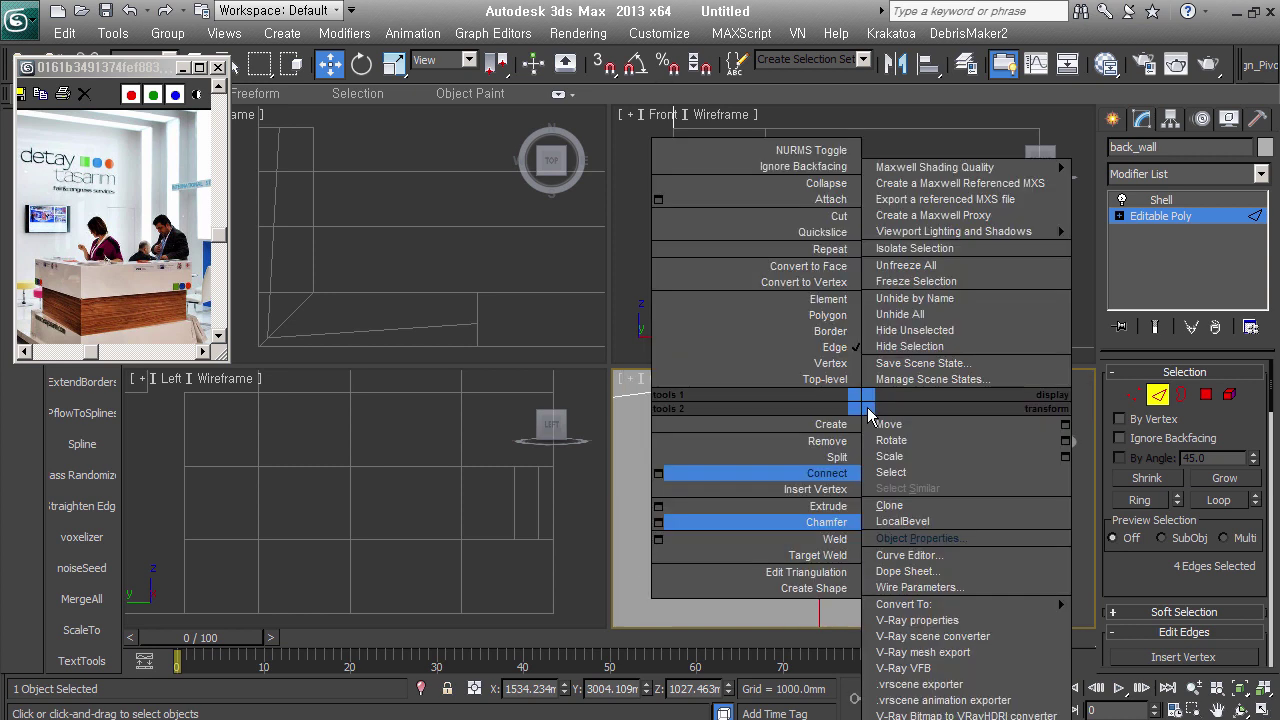
{"action": "left_click", "coordinate": [658, 522]}
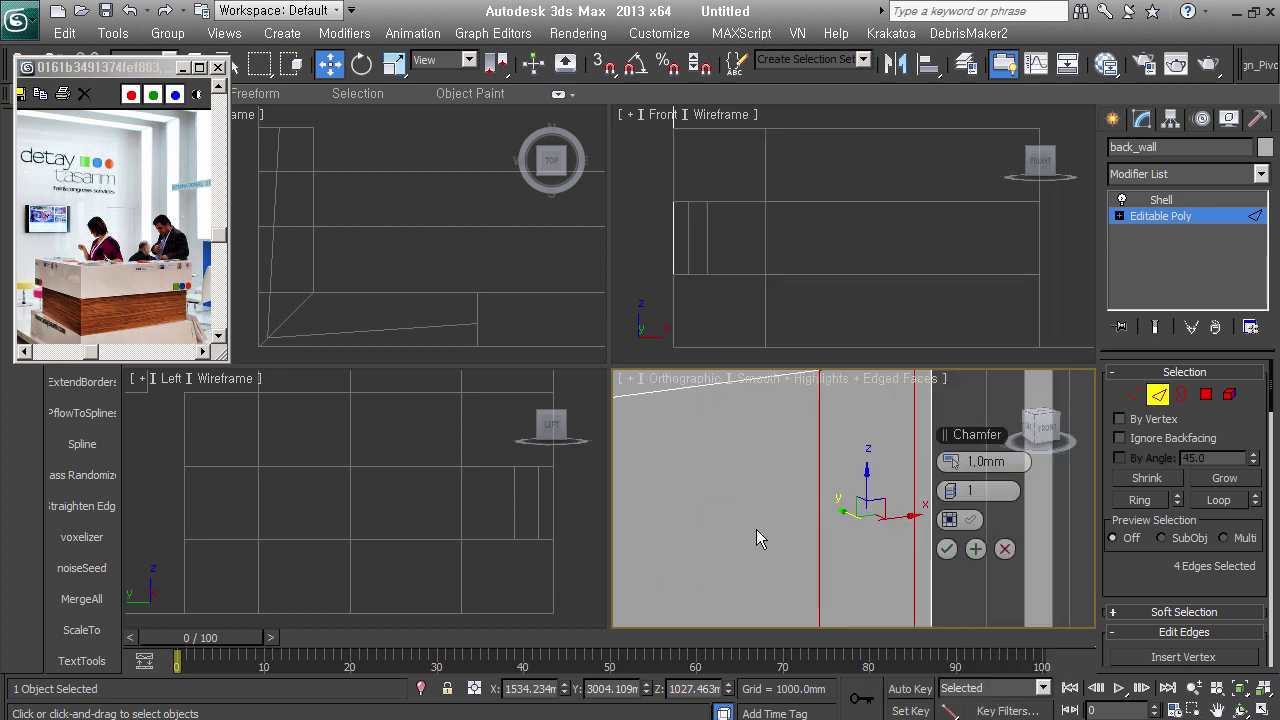
{"action": "double_click", "coordinate": [968, 461]}
{"action": "type", "text": "3"}
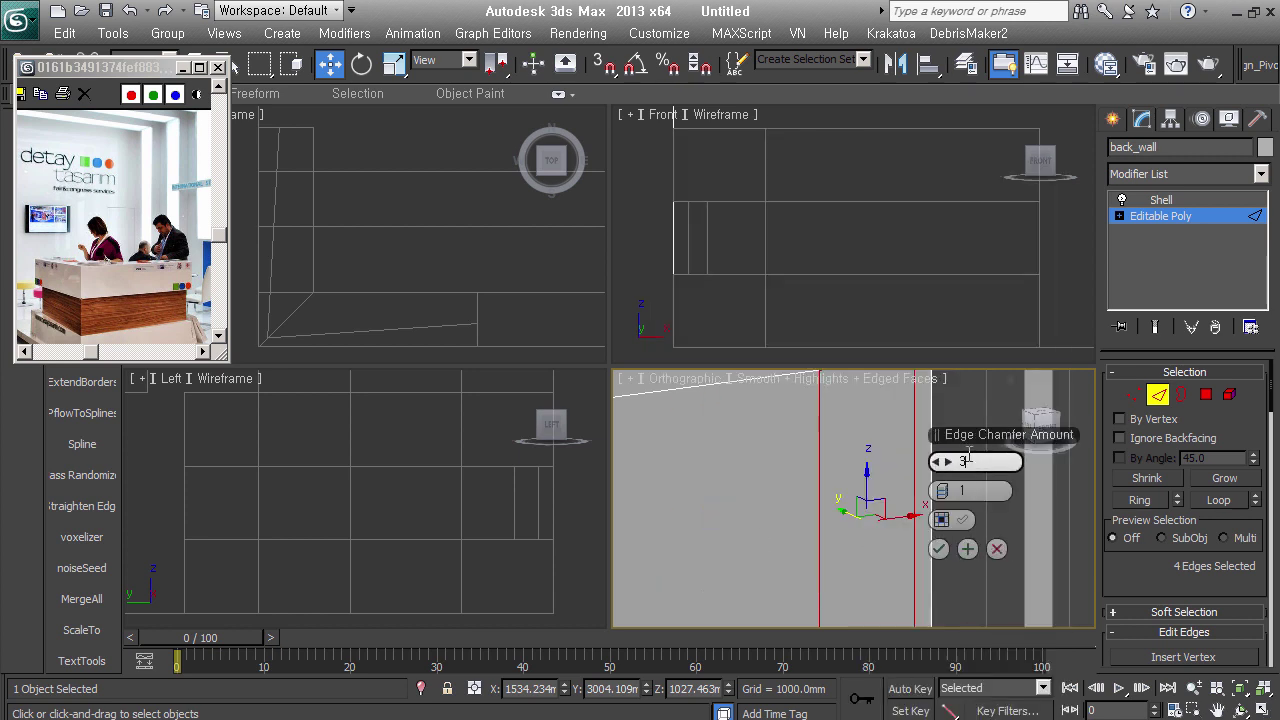
{"action": "left_click", "coordinate": [966, 520]}
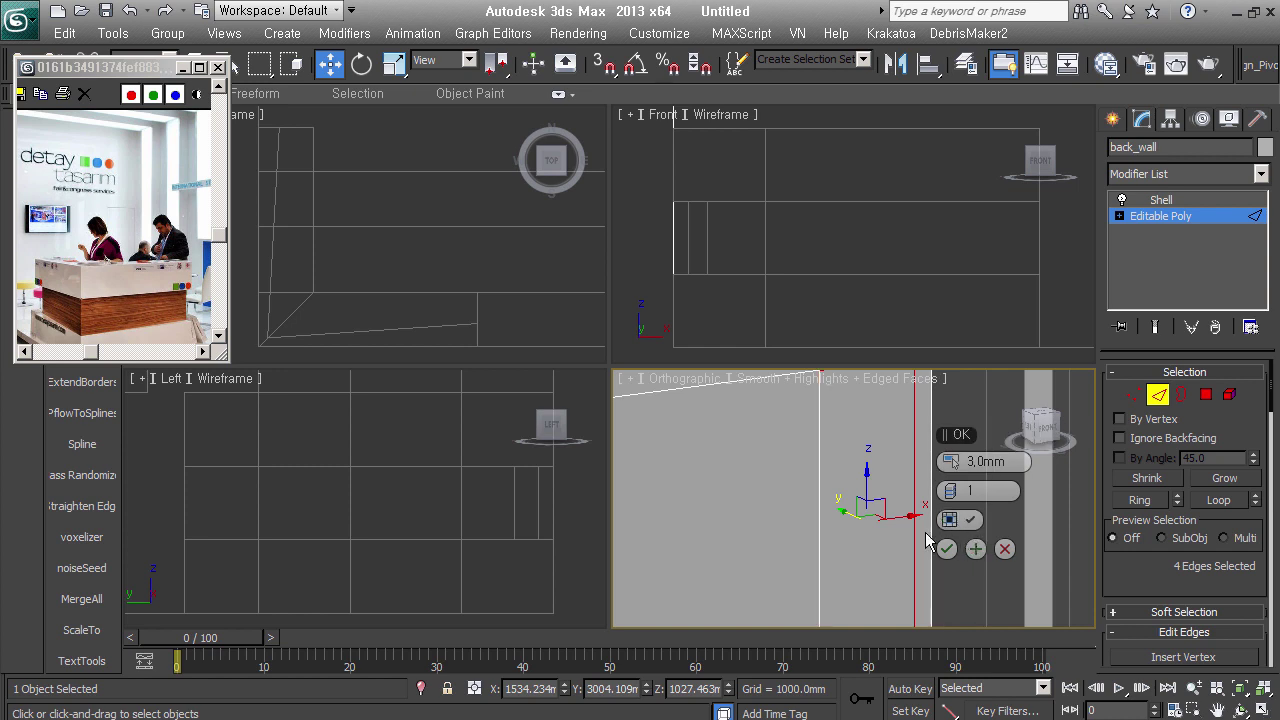
{"action": "mouse_move", "coordinate": [970, 528]}
{"action": "middle_mouse_down", "text": "alt"}
{"action": "mouse_move", "coordinate": [847, 569]}
{"action": "mouse_move", "coordinate": [800, 558]}
{"action": "middle_mouse_up", "text": "alt"}
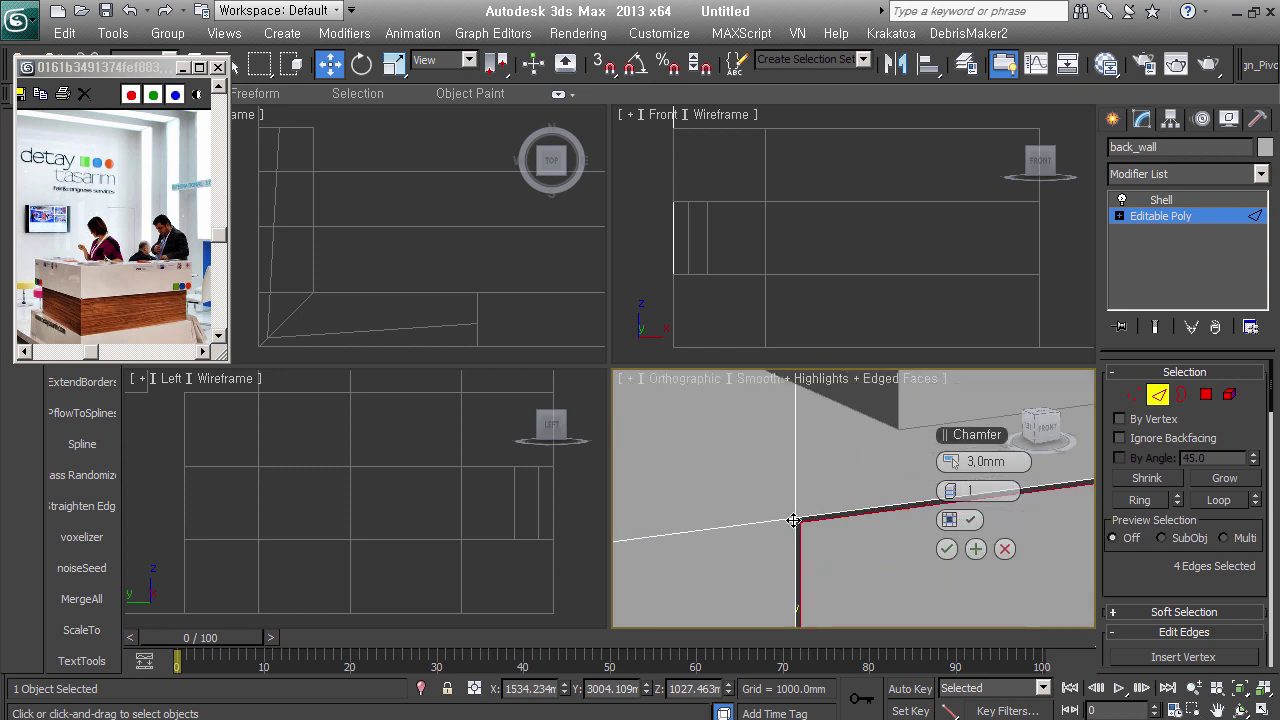
{"action": "left_click", "coordinate": [946, 548]}
Return to the Shell level and inspect the gap around the panel
{"action": "left_click", "coordinate": [1157, 395]}
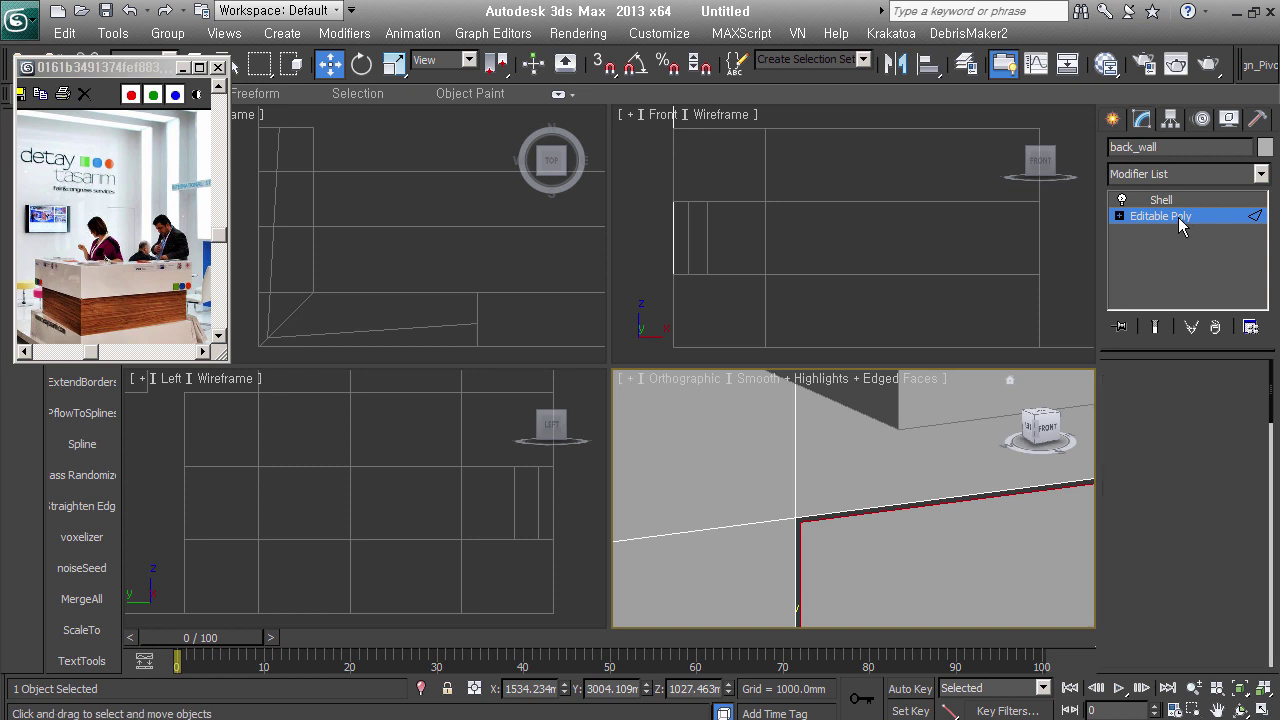
{"action": "left_click", "coordinate": [1160, 200]}
{"action": "middle_click_drag", "start_coordinate": [951, 509], "coordinate": [899, 467], "text": "alt"}
{"action": "mouse_move", "coordinate": [1000, 482]}
{"action": "middle_mouse_down", "text": "alt"}
{"action": "mouse_move", "coordinate": [947, 543]}
{"action": "mouse_move", "coordinate": [803, 457]}
{"action": "middle_mouse_up", "text": "alt"}
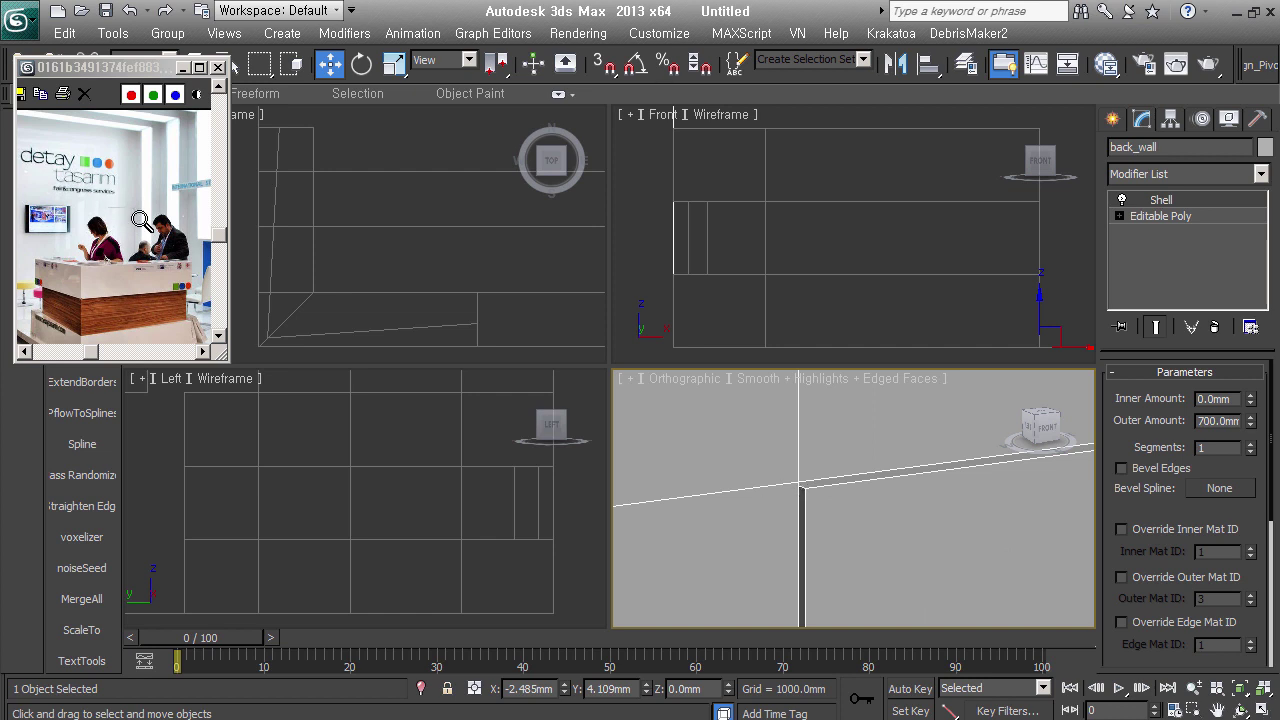
Collapse the Shell thickness into Back_wall's editable poly and convert its front faces to border edges
{"action": "key", "text": "ctrl+z"}
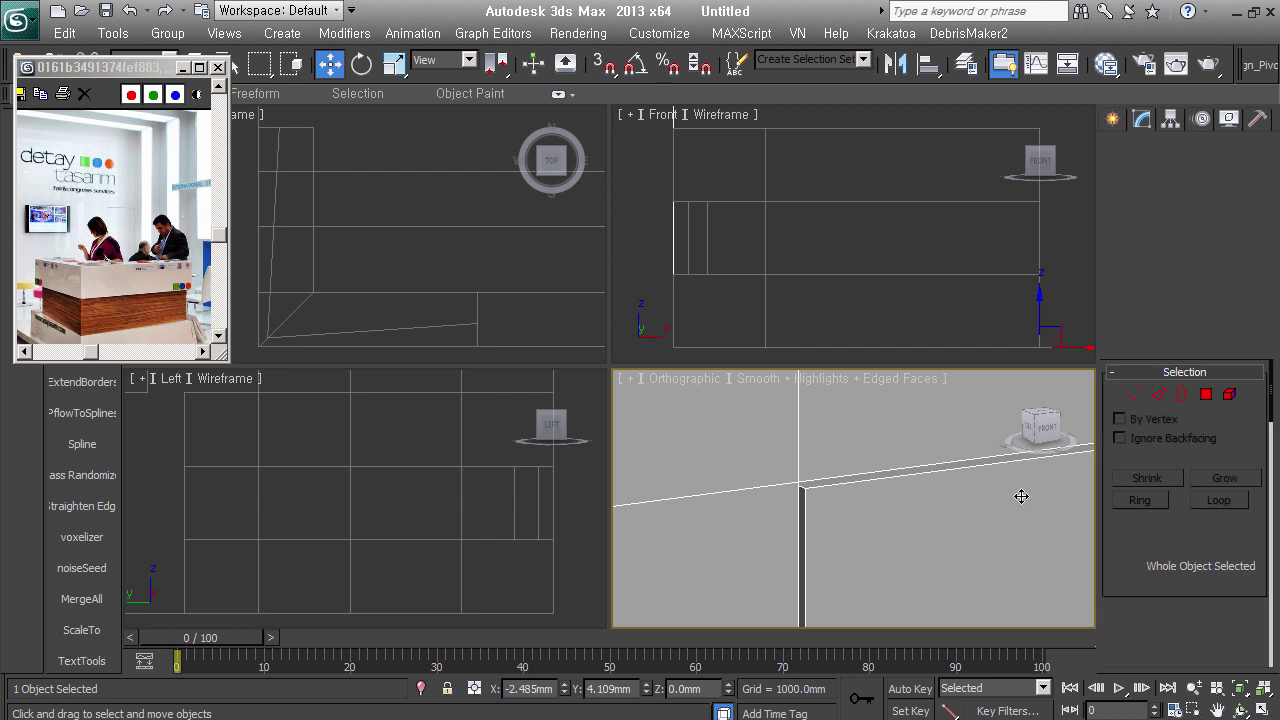
{"action": "left_click", "coordinate": [1157, 395]}
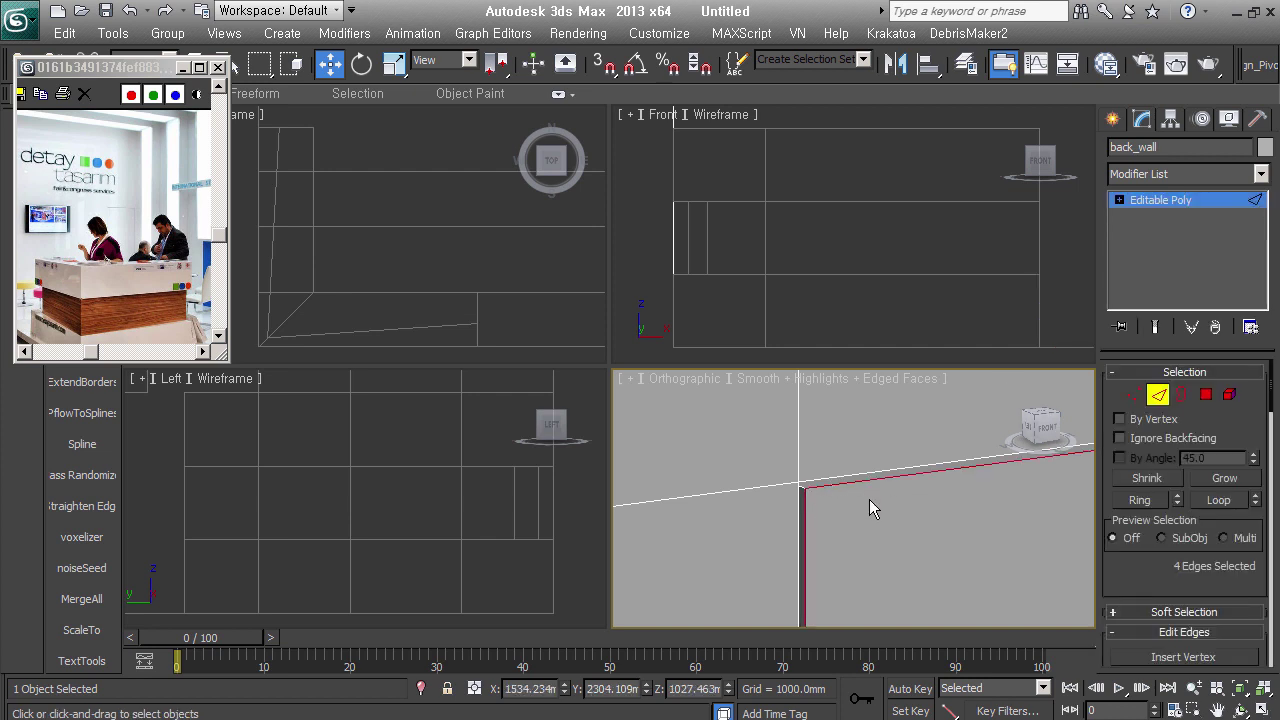
{"action": "left_click", "coordinate": [1230, 396]}
{"action": "left_click", "coordinate": [850, 524]}
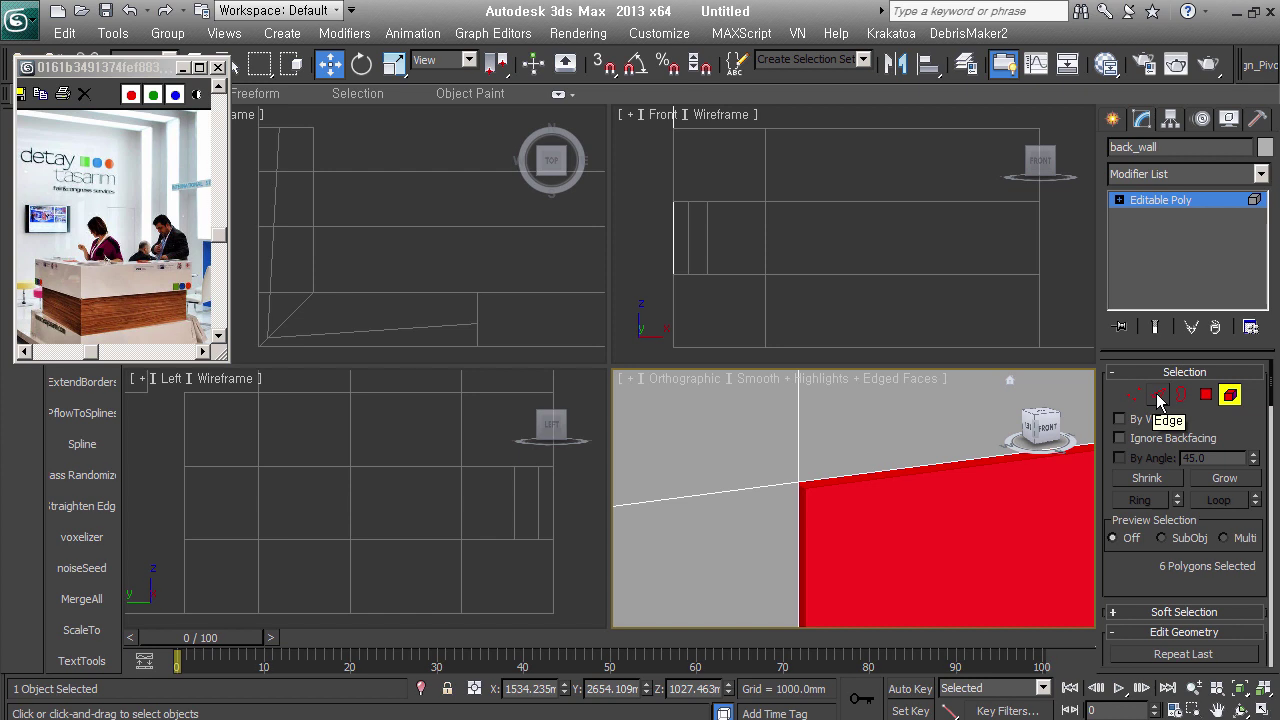
{"action": "left_click", "coordinate": [1157, 395]}
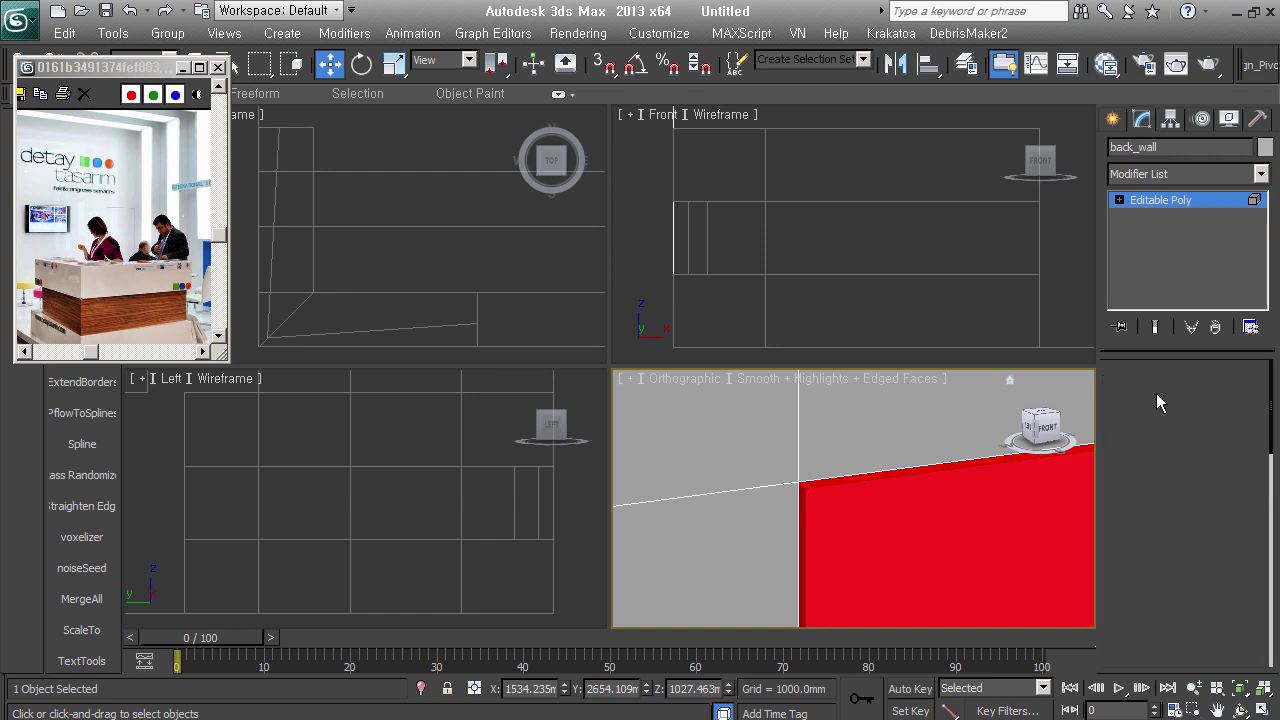
{"action": "mouse_move", "coordinate": [871, 530]}
{"action": "middle_mouse_down"}
{"action": "mouse_move", "coordinate": [751, 434]}
{"action": "mouse_move", "coordinate": [688, 492]}
{"action": "mouse_move", "coordinate": [850, 495]}
{"action": "middle_mouse_up"}
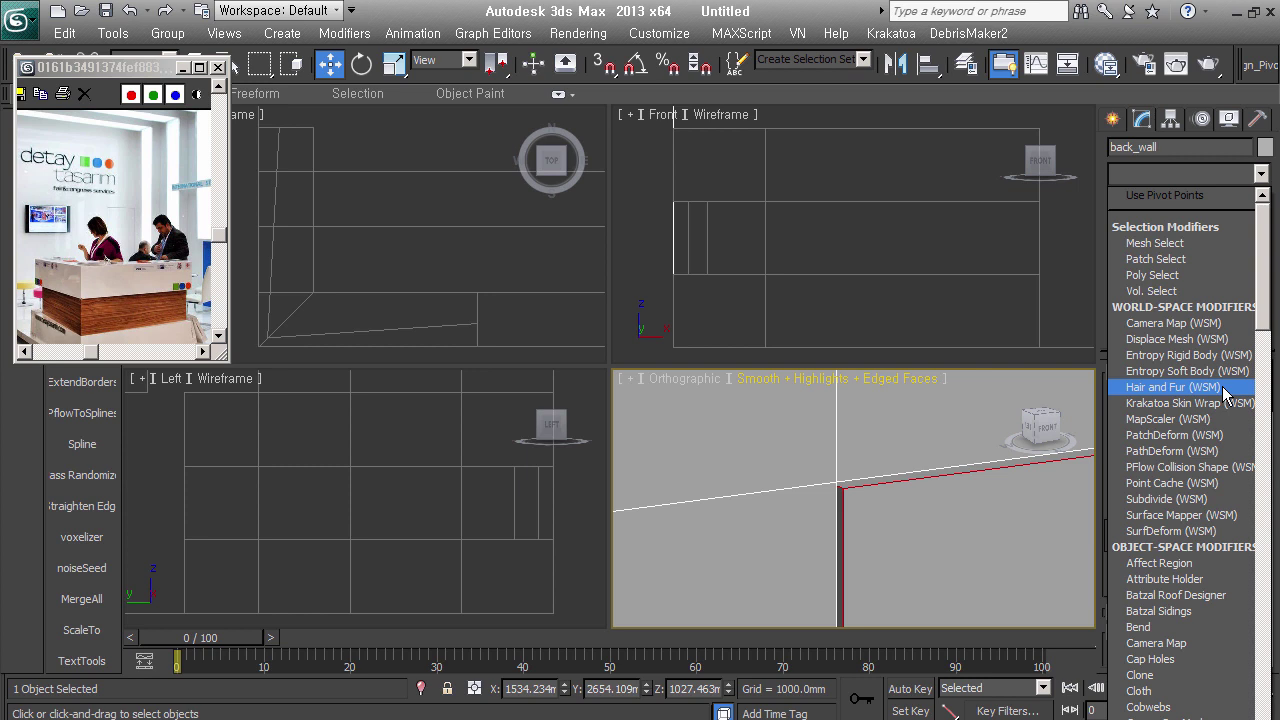
Chamfer Back_wall's selected corner edges from the quad menu into parallel bevelled pairs
{"action": "left_click", "coordinate": [1138, 97]}
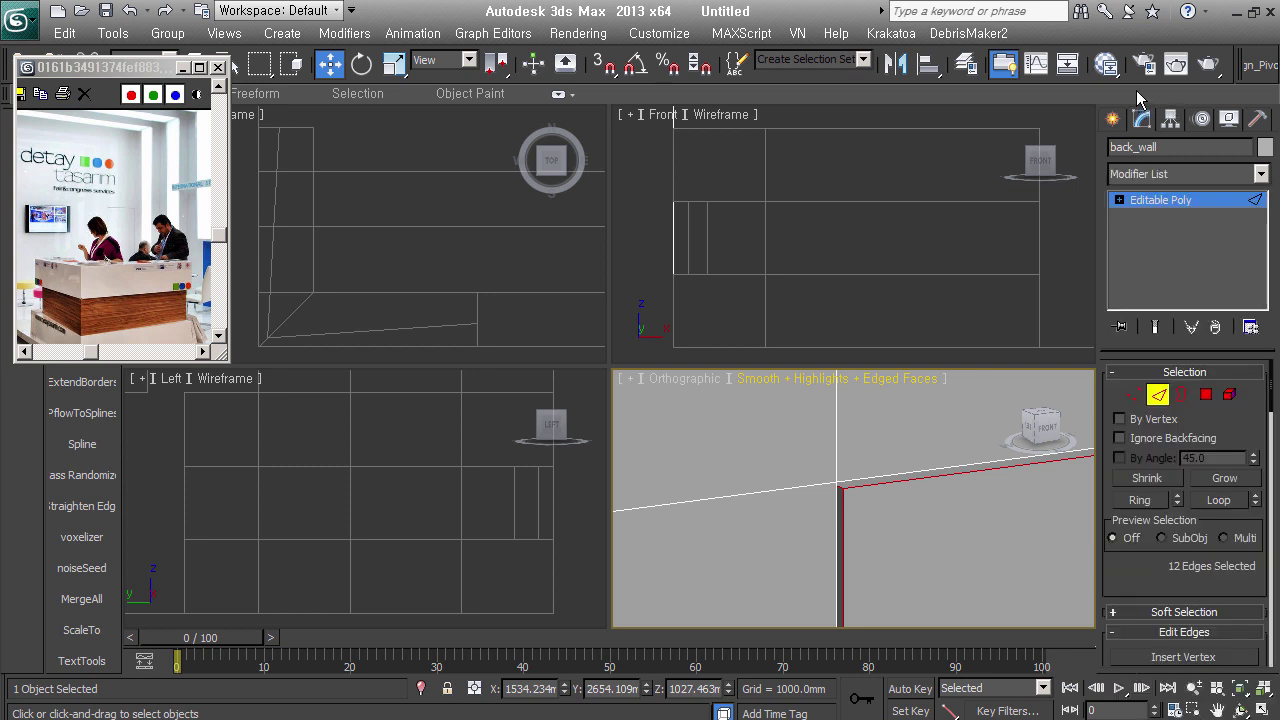
{"action": "right_click", "coordinate": [862, 490]}
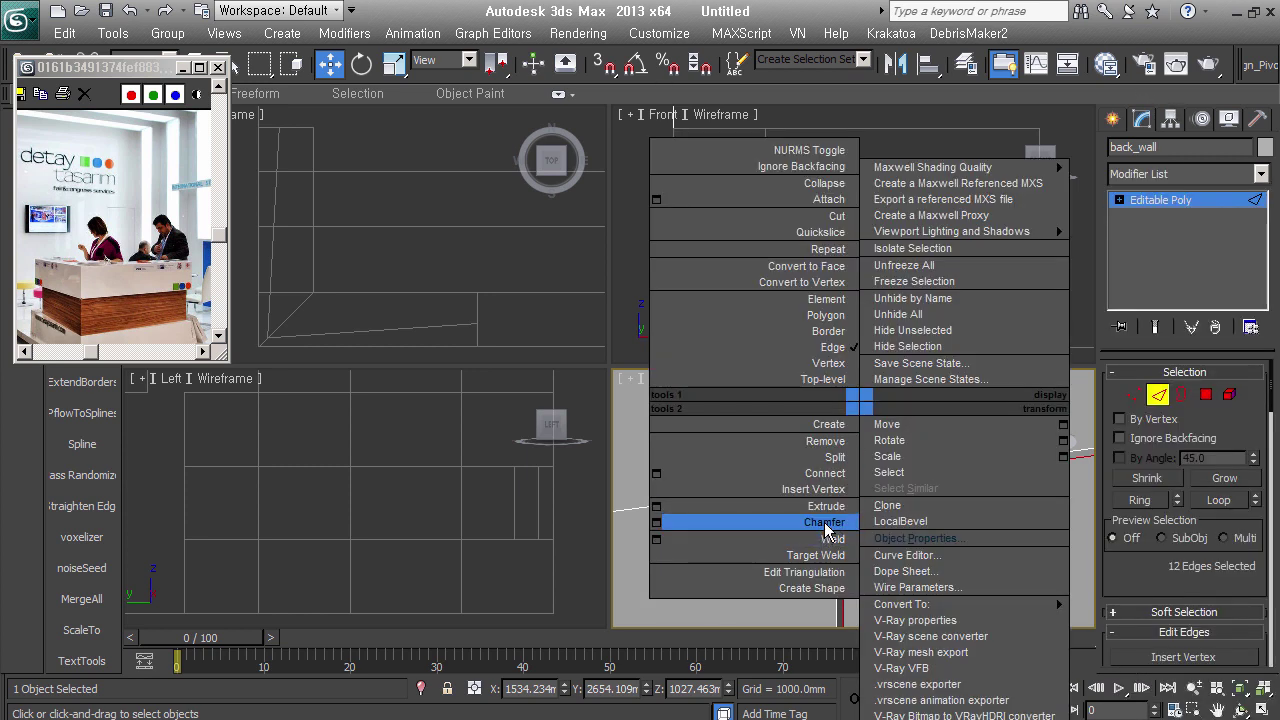
{"action": "left_click", "coordinate": [829, 528]}
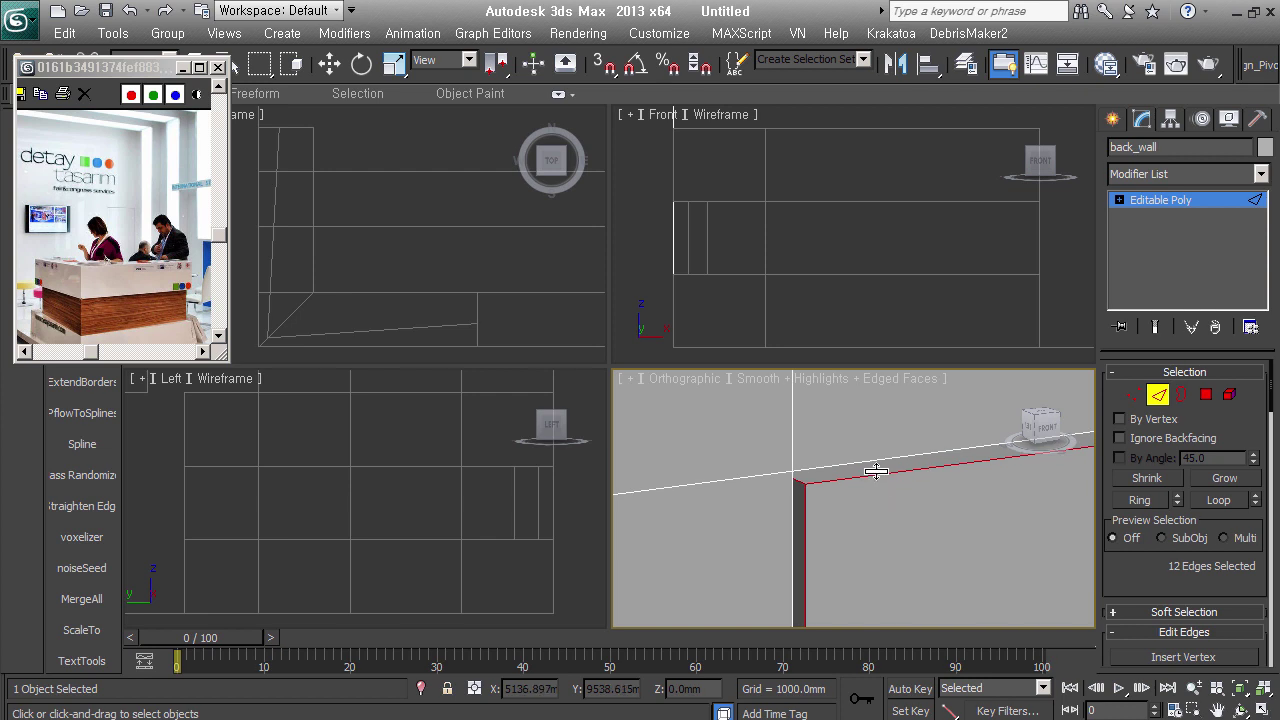
{"action": "mouse_move", "coordinate": [880, 500]}
{"action": "middle_mouse_down", "text": "alt"}
{"action": "mouse_move", "coordinate": [798, 493]}
{"action": "mouse_move", "coordinate": [869, 486]}
{"action": "middle_mouse_up", "text": "alt"}
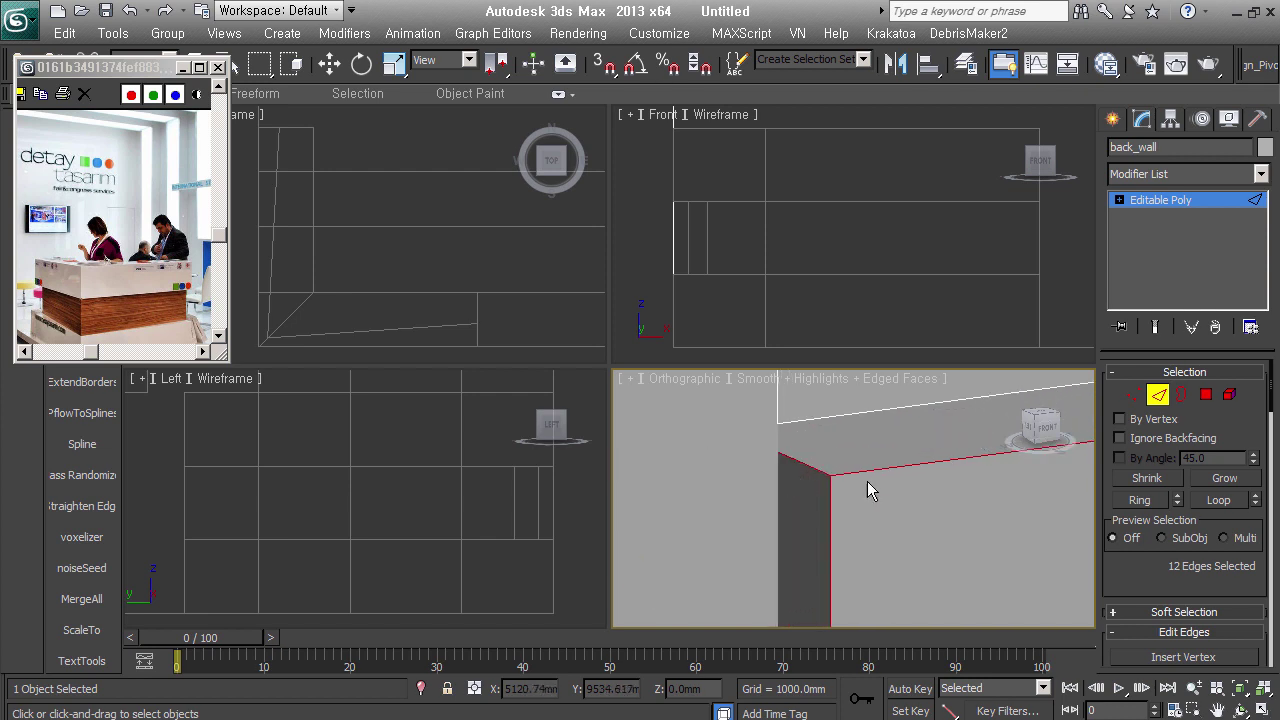
{"action": "left_click_drag", "start_coordinate": [860, 470], "coordinate": [876, 455]}
Leave Edge mode and switch to the Move tool to orbit around the booth
{"action": "left_click", "coordinate": [1157, 395]}
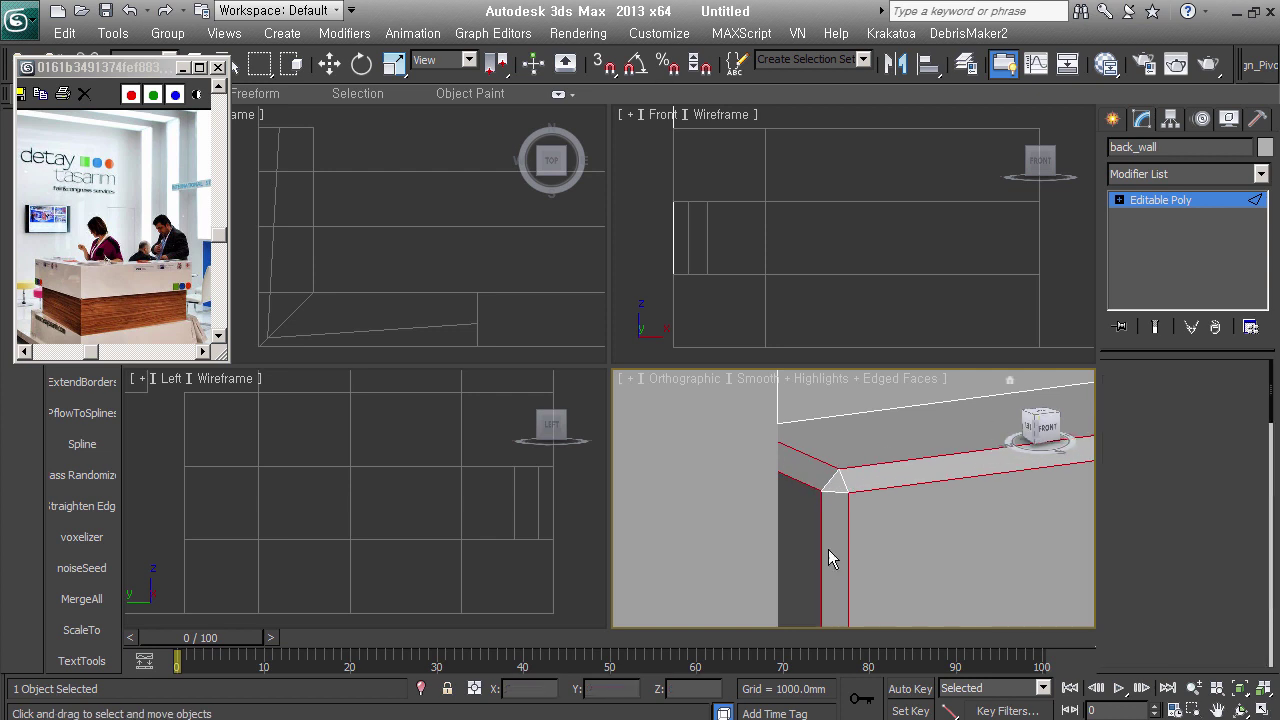
{"action": "key", "text": "w"}
{"action": "mouse_move", "coordinate": [800, 480]}
{"action": "middle_mouse_down", "text": "alt"}
{"action": "mouse_move", "coordinate": [732, 478]}
{"action": "mouse_move", "coordinate": [823, 380]}
{"action": "mouse_move", "coordinate": [829, 480]}
{"action": "mouse_move", "coordinate": [813, 451]}
{"action": "middle_mouse_up", "text": "alt"}
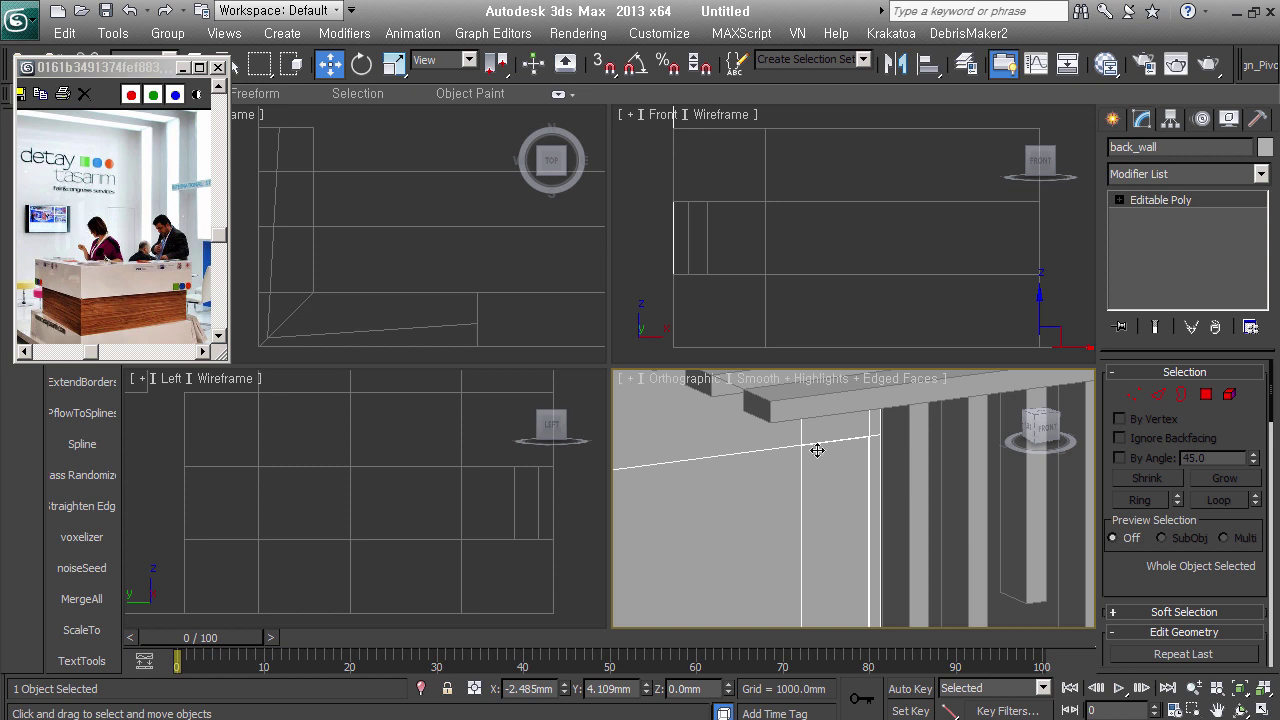
Zoom out, deselect Back_wall, and enlarge the reference photo window beside the whole booth
{"action": "scroll", "coordinate": [817, 450], "scroll_direction": "down", "scroll_amount": 2}
{"action": "scroll", "coordinate": [817, 450], "scroll_direction": "down", "scroll_amount": 3}
{"action": "scroll", "coordinate": [817, 450], "scroll_direction": "down", "scroll_amount": 2}
{"action": "left_click", "coordinate": [727, 598]}
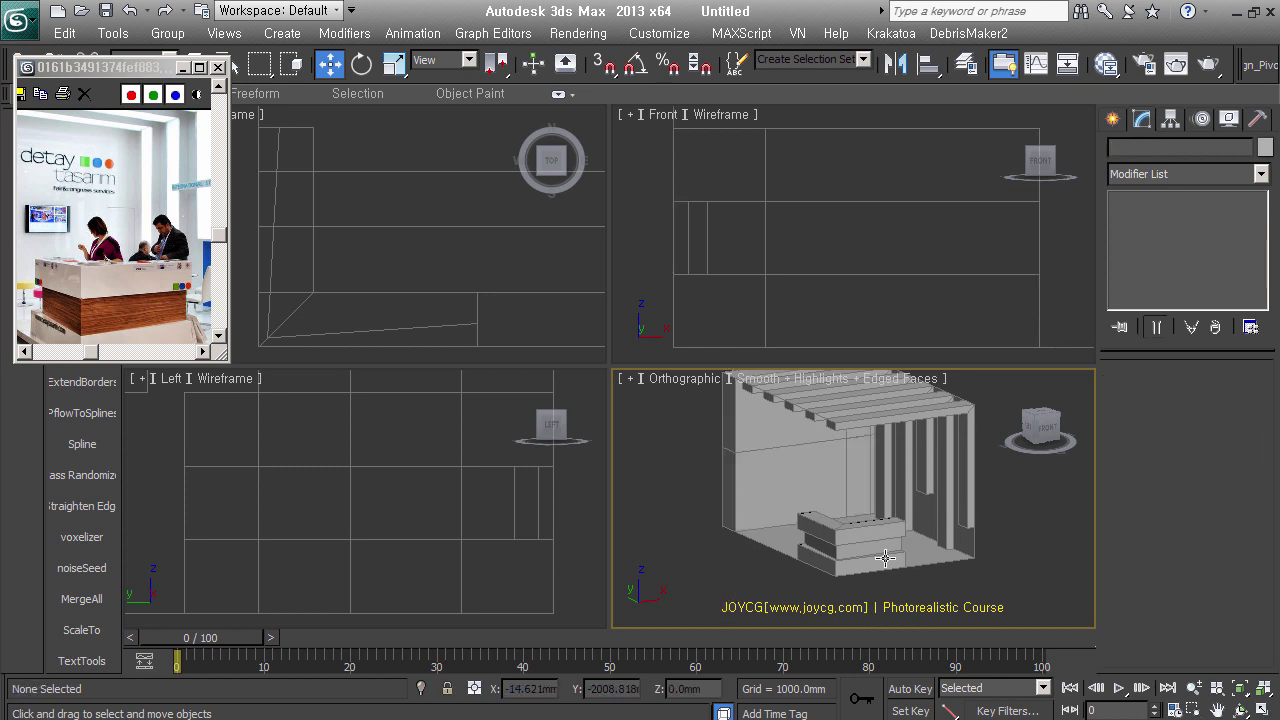
{"action": "middle_click_drag", "start_coordinate": [802, 501], "coordinate": [806, 516], "text": "alt"}
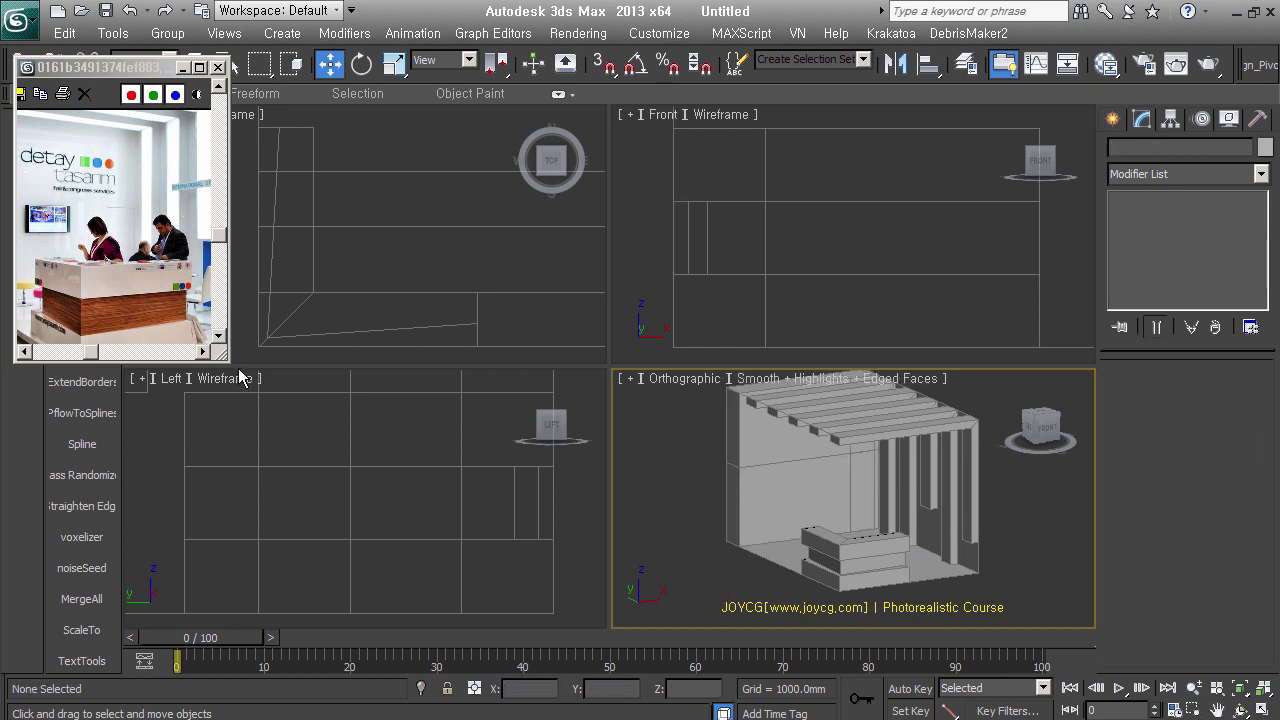
{"action": "mouse_move", "coordinate": [222, 356]}
{"action": "left_mouse_down"}
{"action": "mouse_move", "coordinate": [343, 388]}
{"action": "mouse_move", "coordinate": [346, 452]}
{"action": "left_mouse_up"}
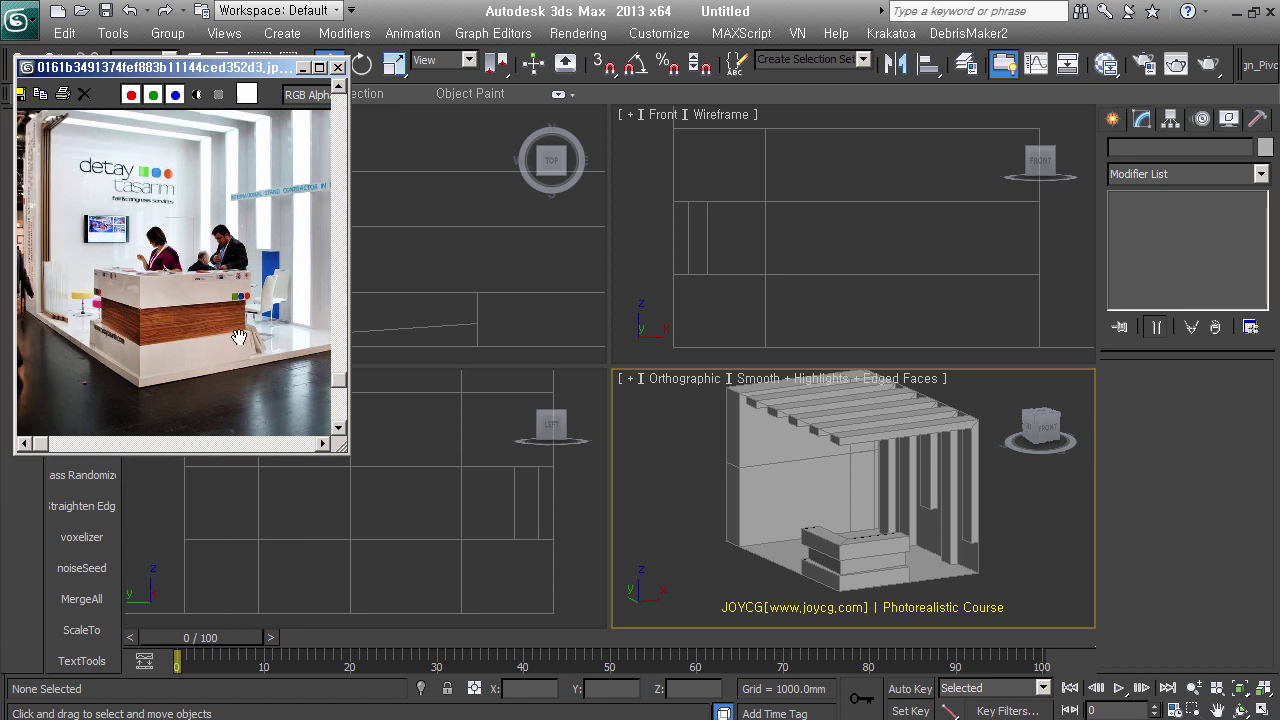
{"action": "scroll", "coordinate": [78, 280], "scroll_direction": "up", "scroll_amount": 1}
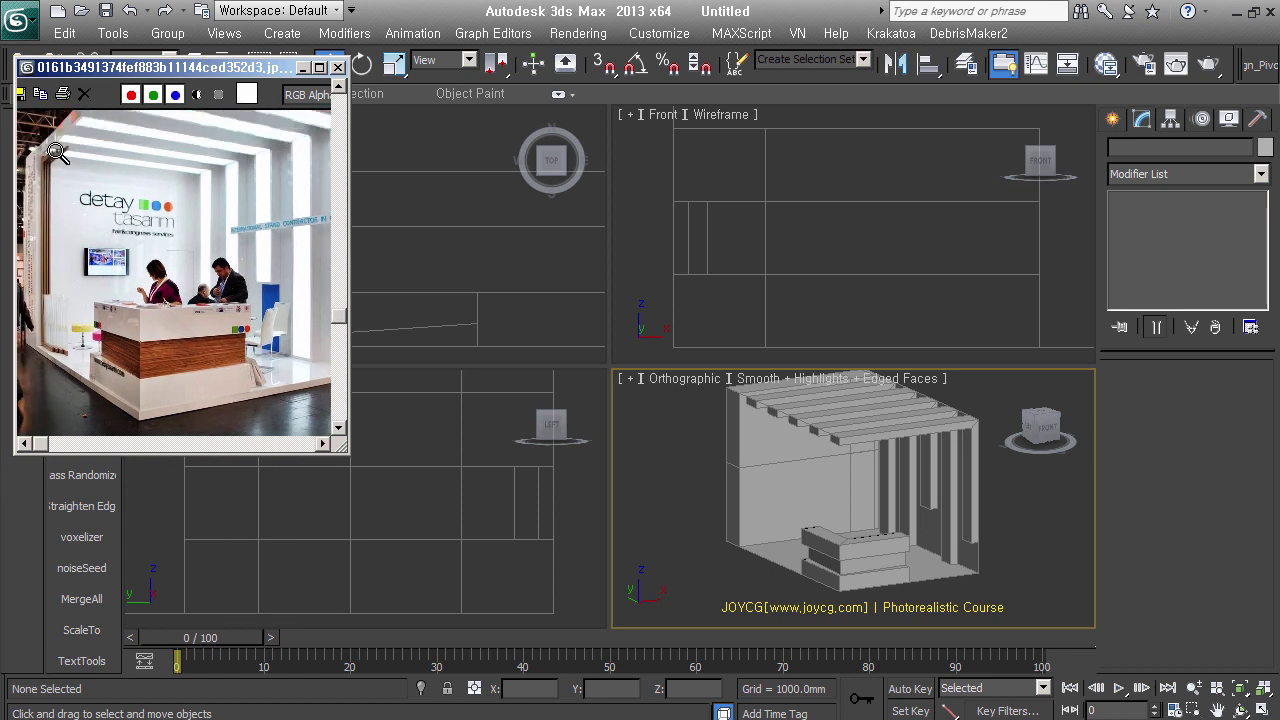
Detach Back_wall's upper and lower front faces as a clone named Object002
{"action": "left_click", "coordinate": [778, 455]}
{"action": "scroll", "coordinate": [735, 423], "scroll_direction": "up", "scroll_amount": 2}
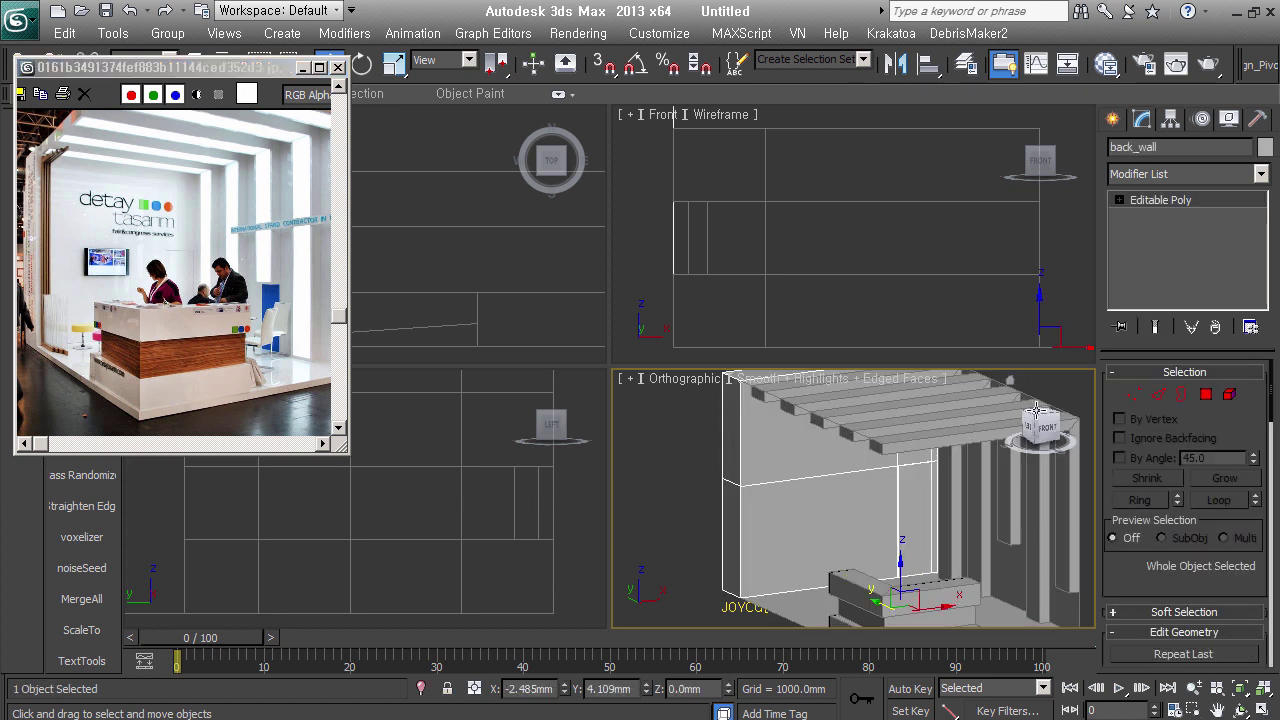
{"action": "left_click", "coordinate": [1206, 395]}
{"action": "left_click", "coordinate": [799, 504]}
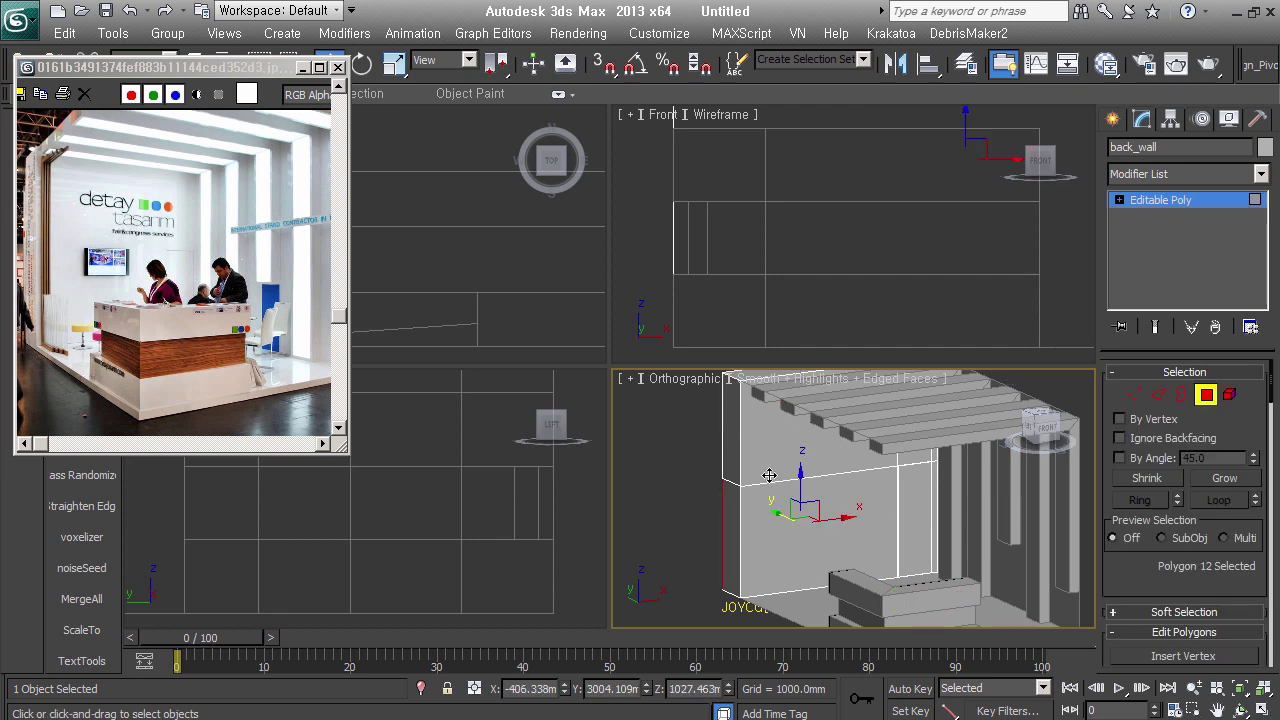
{"action": "left_click", "coordinate": [767, 476]}
{"action": "left_click", "coordinate": [766, 524], "text": "ctrl"}
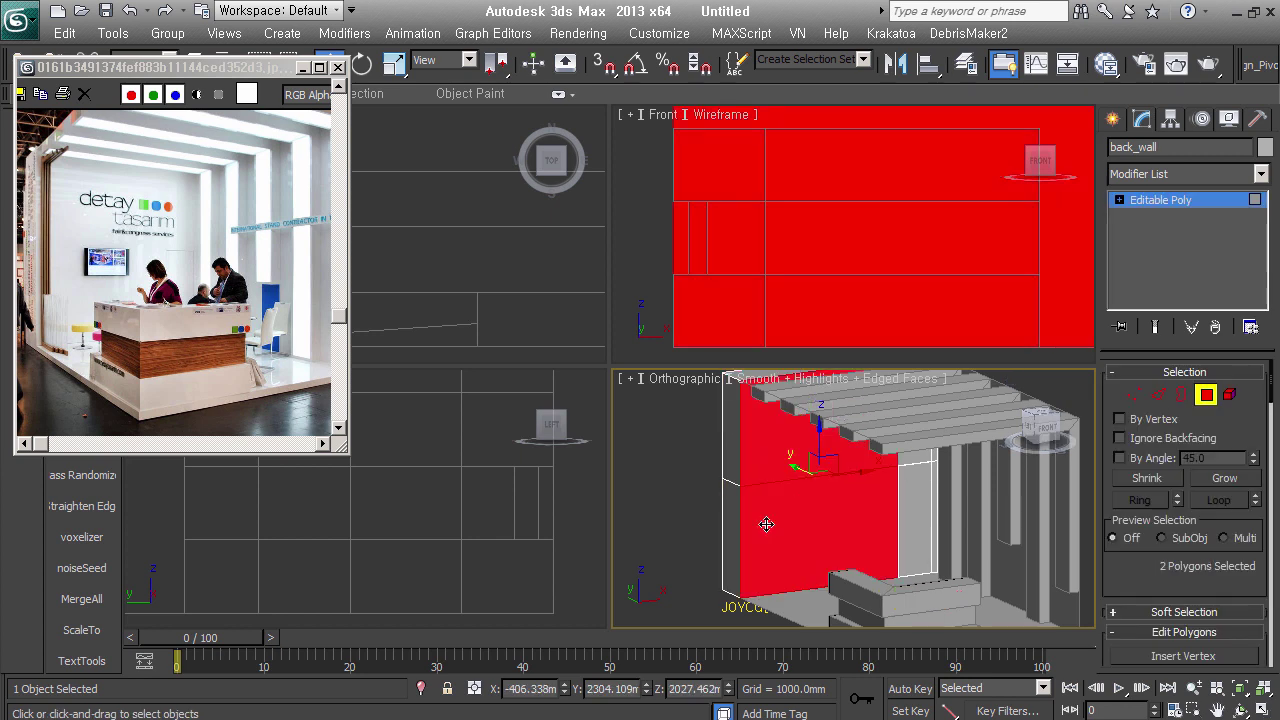
{"action": "left_click", "coordinate": [608, 378]}
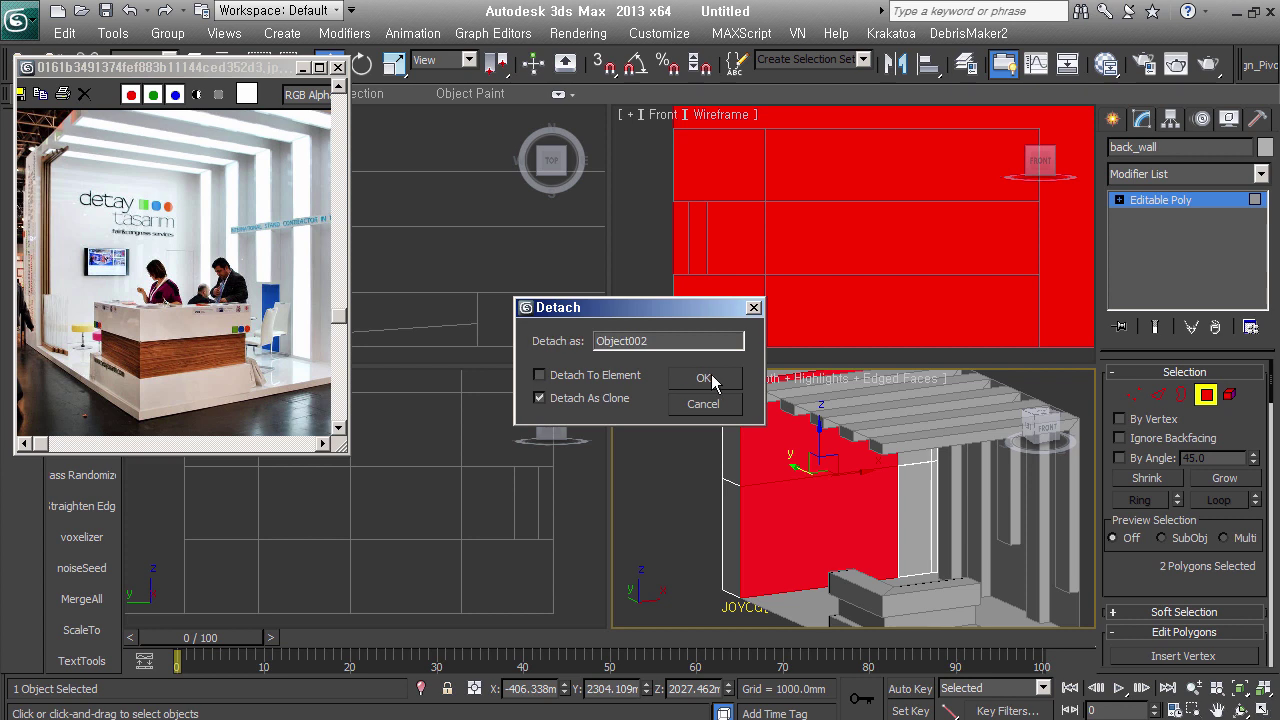
{"action": "left_click", "coordinate": [711, 380]}
Select Object002 and slide one of its vertical edges left along X
{"action": "left_click", "coordinate": [1203, 396]}
{"action": "left_click", "coordinate": [686, 543]}
{"action": "left_click", "coordinate": [794, 491]}
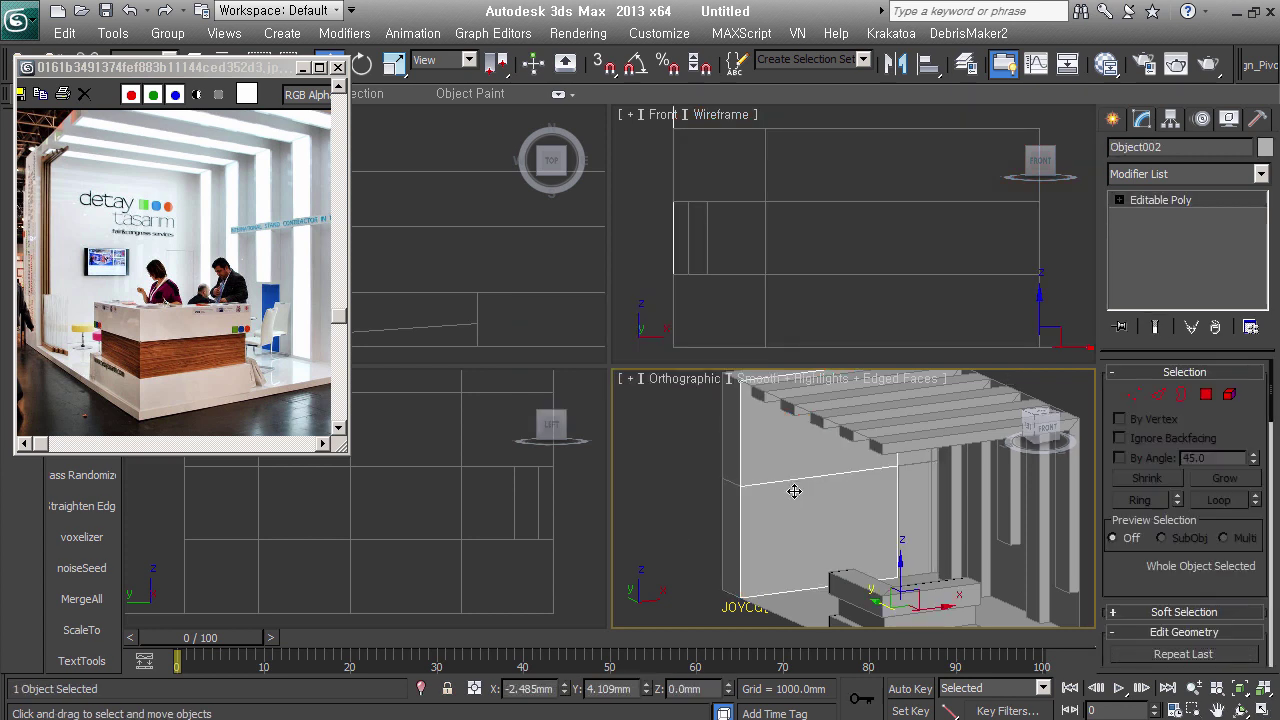
{"action": "key", "text": "x"}
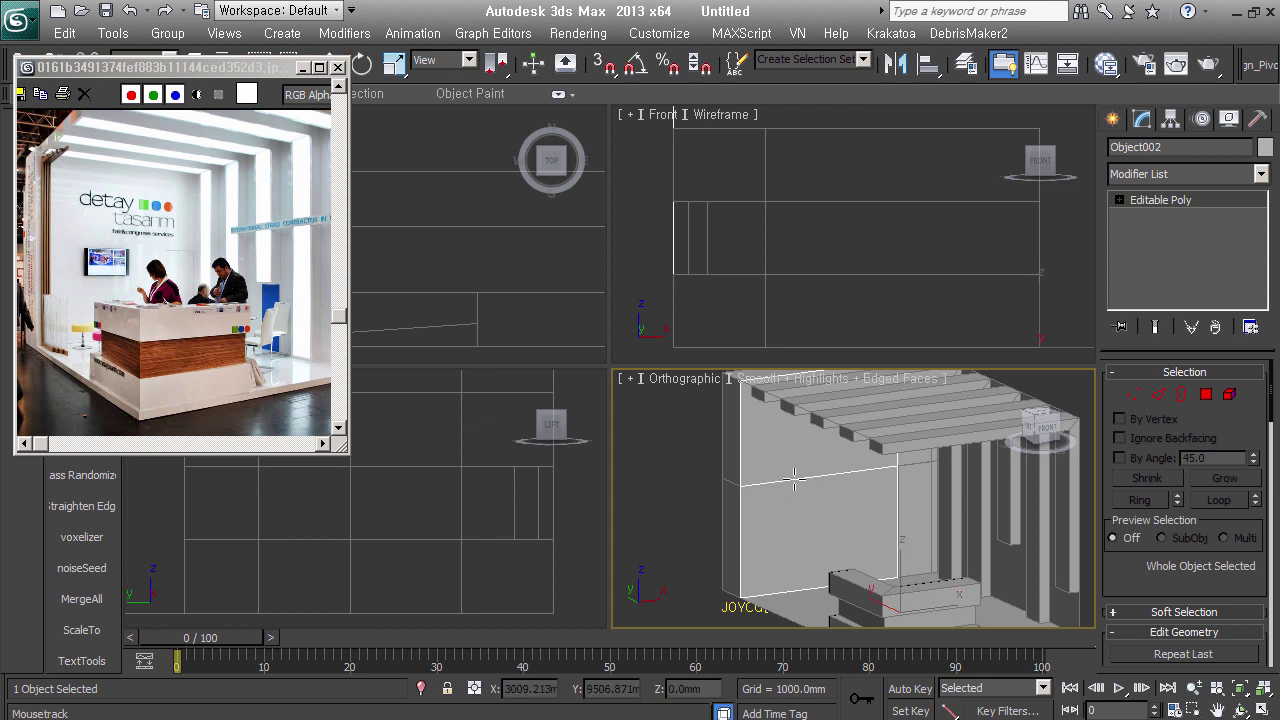
{"action": "left_click", "coordinate": [817, 491]}
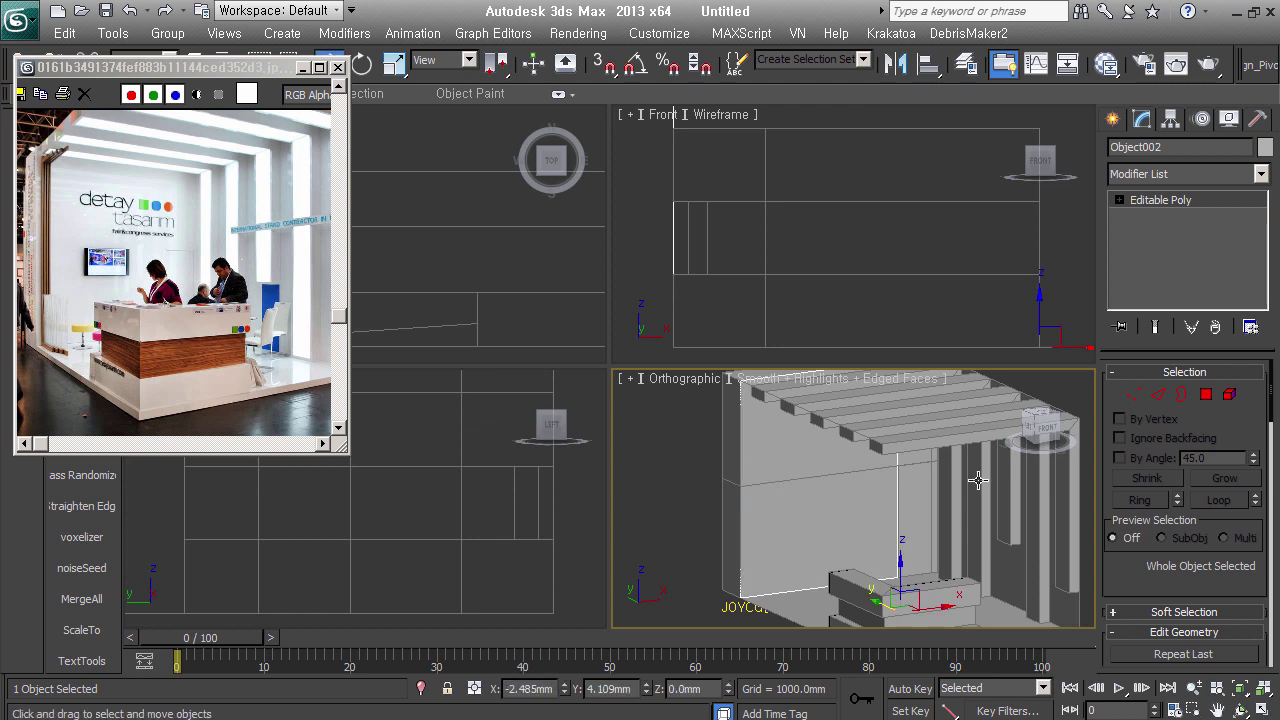
{"action": "left_click", "coordinate": [1158, 398]}
{"action": "left_click", "coordinate": [861, 476]}
{"action": "left_click_drag", "start_coordinate": [861, 476], "coordinate": [780, 477]}
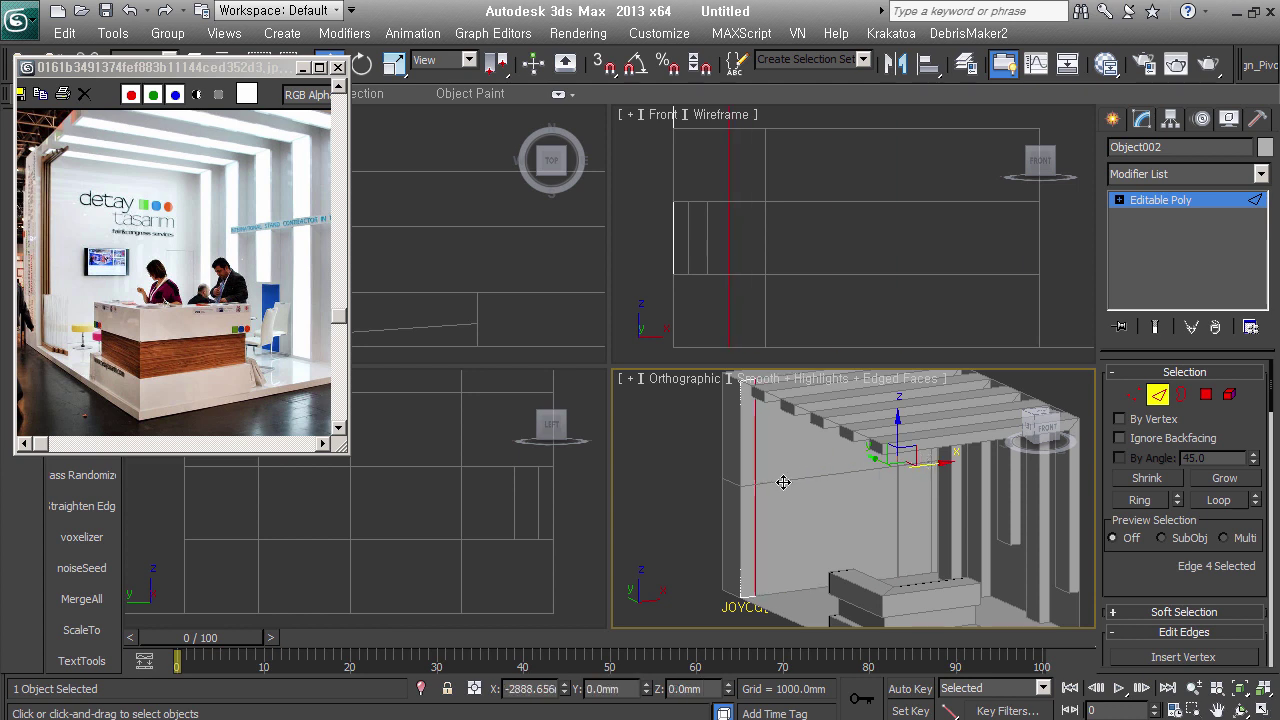
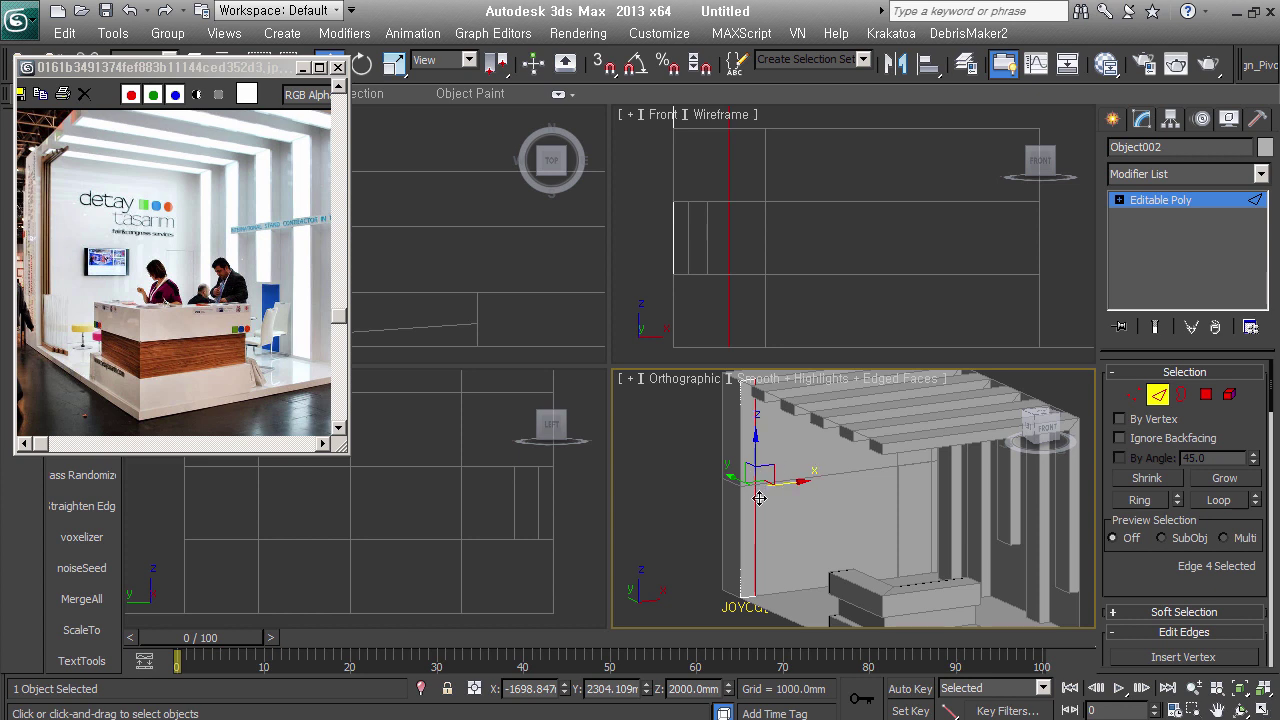
Slide the chosen frame edge left toward the wall corner
{"action": "scroll", "coordinate": [750, 512], "scroll_direction": "up", "scroll_amount": 2}
{"action": "scroll", "coordinate": [750, 512], "scroll_direction": "down", "scroll_amount": 2}
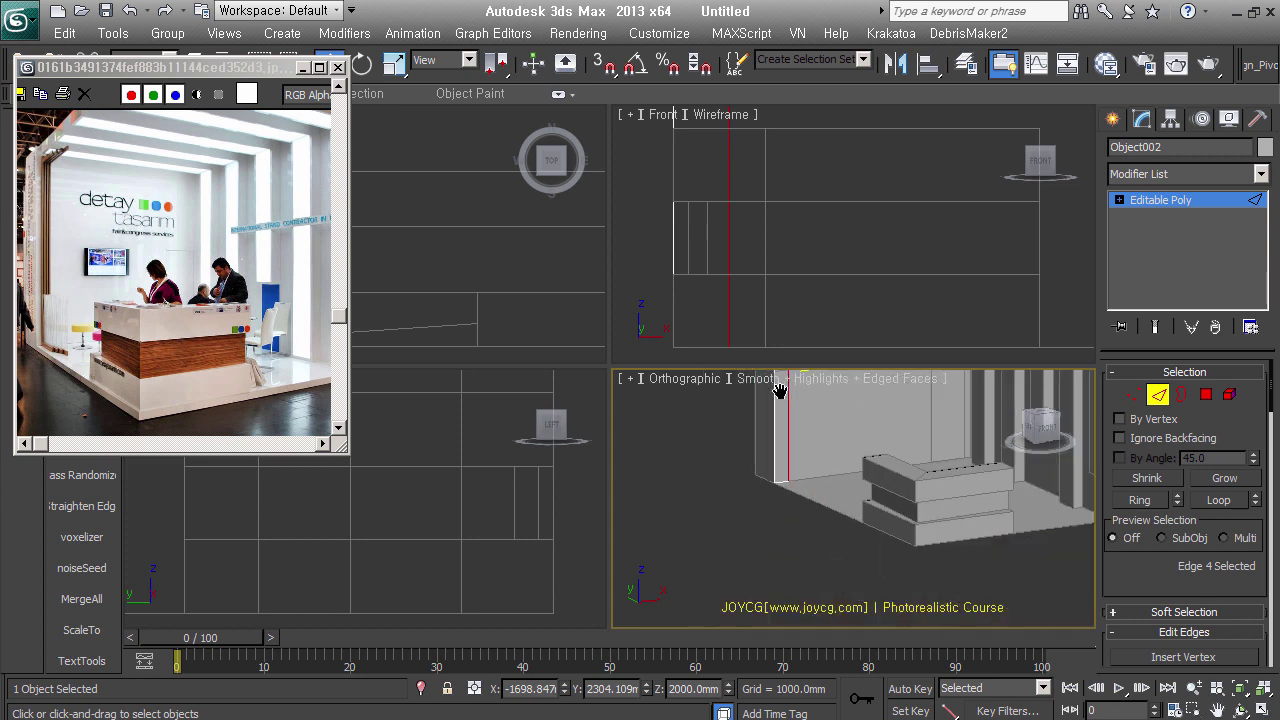
{"action": "middle_click_drag", "start_coordinate": [750, 512], "coordinate": [786, 474]}
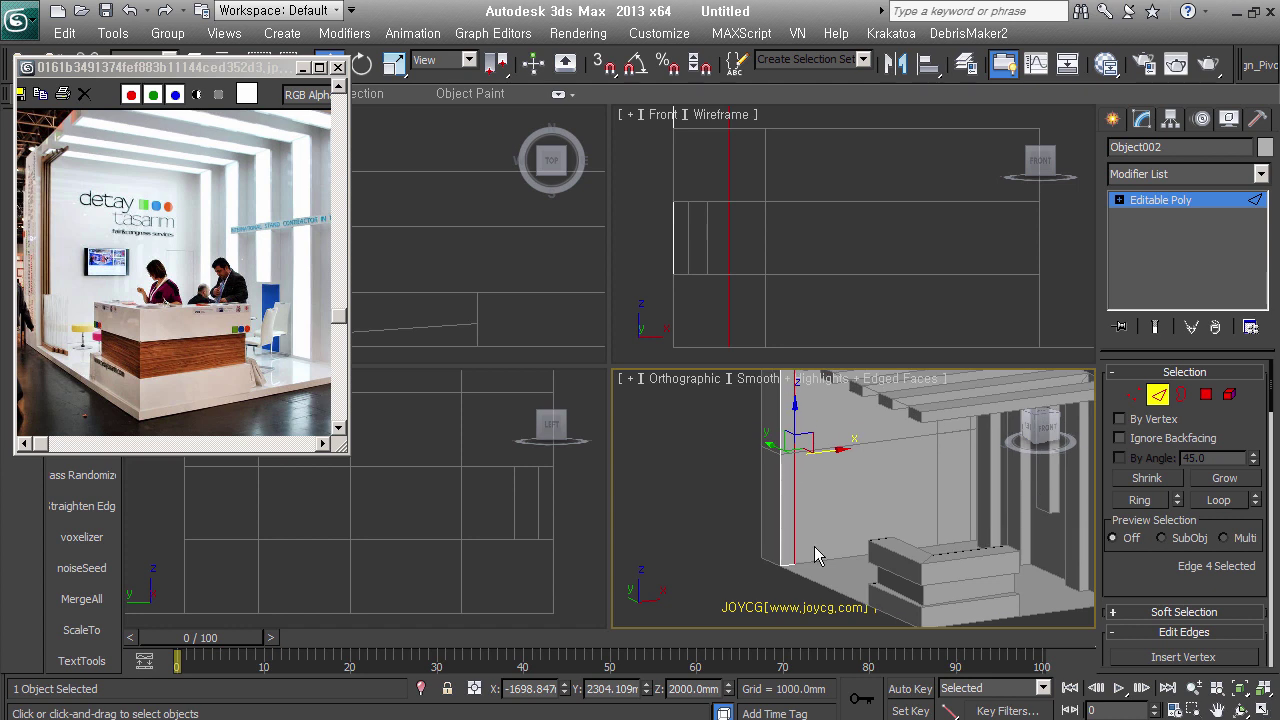
{"action": "scroll", "coordinate": [794, 451], "scroll_direction": "up", "scroll_amount": 5}
{"action": "left_click_drag", "start_coordinate": [794, 451], "coordinate": [776, 458]}
{"action": "scroll", "coordinate": [776, 458], "scroll_direction": "down", "scroll_amount": 3}
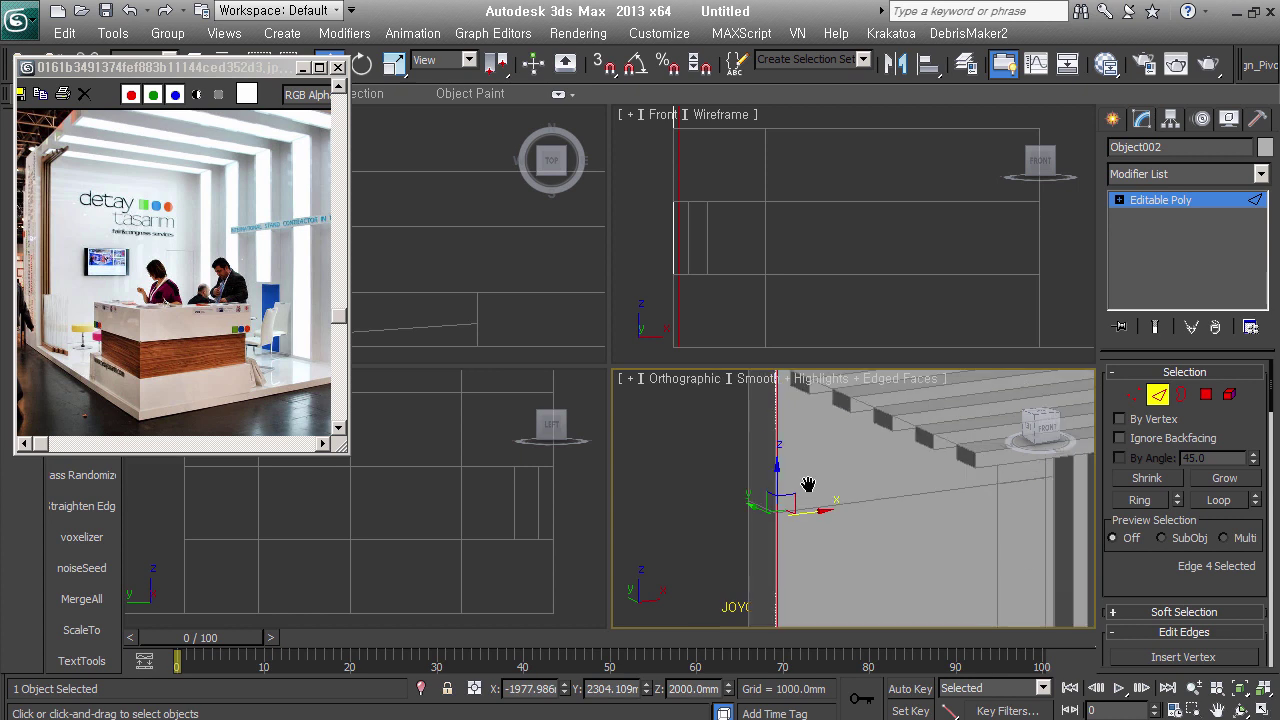
{"action": "middle_click_drag", "start_coordinate": [776, 458], "coordinate": [768, 387], "text": "alt"}
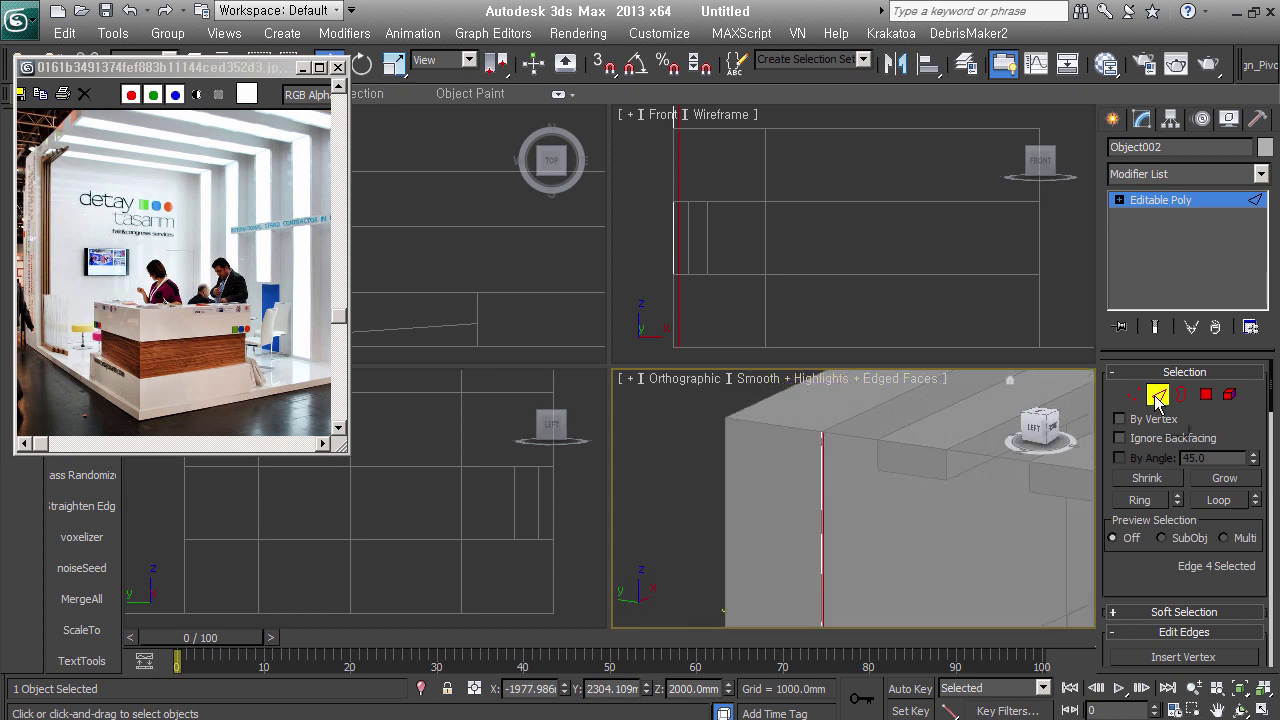
Snap the frame's upper edge onto the wall corner vertex and add a Shell modifier
{"action": "left_click", "coordinate": [822, 445]}
{"action": "scroll", "coordinate": [776, 503], "scroll_direction": "up", "scroll_amount": 3}
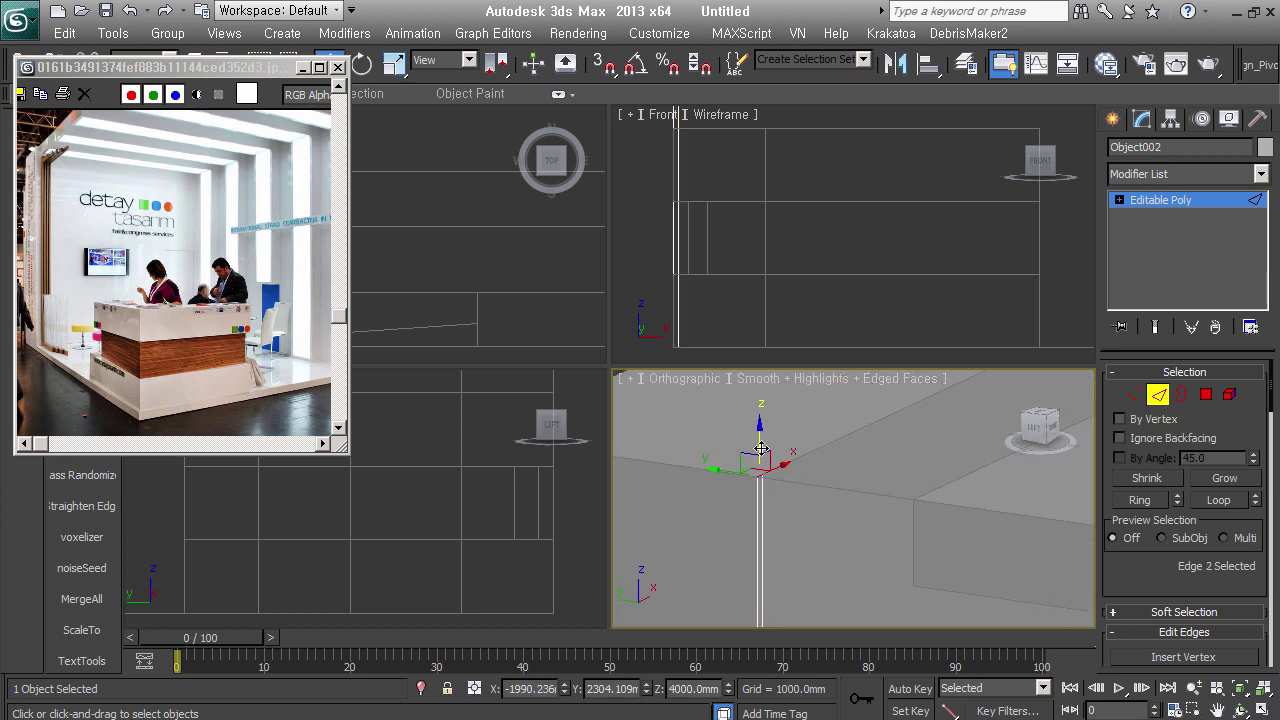
{"action": "key", "text": "s"}
{"action": "mouse_move", "coordinate": [759, 466]}
{"action": "left_mouse_down"}
{"action": "mouse_move", "coordinate": [913, 588]}
{"action": "mouse_move", "coordinate": [695, 503]}
{"action": "mouse_move", "coordinate": [894, 523]}
{"action": "left_mouse_up"}
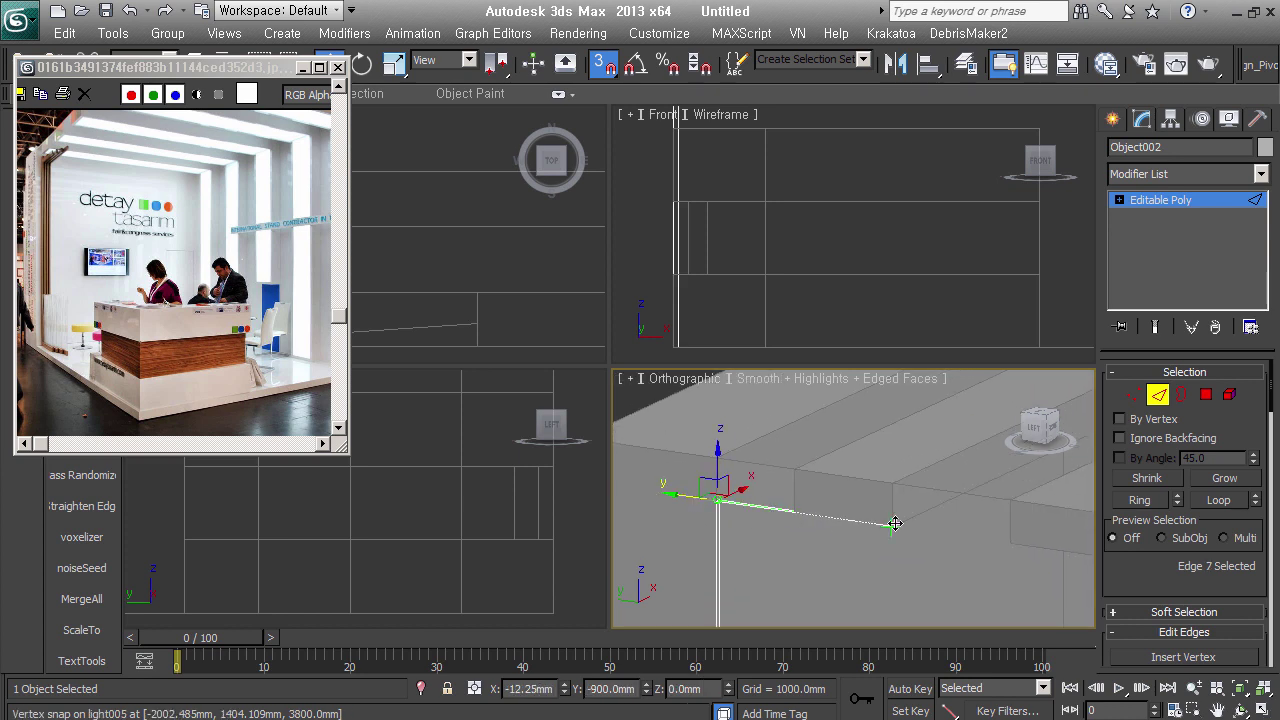
{"action": "left_click_drag", "start_coordinate": [894, 523], "coordinate": [1003, 537]}
{"action": "middle_click_drag", "start_coordinate": [1003, 537], "coordinate": [1090, 460], "text": "alt"}
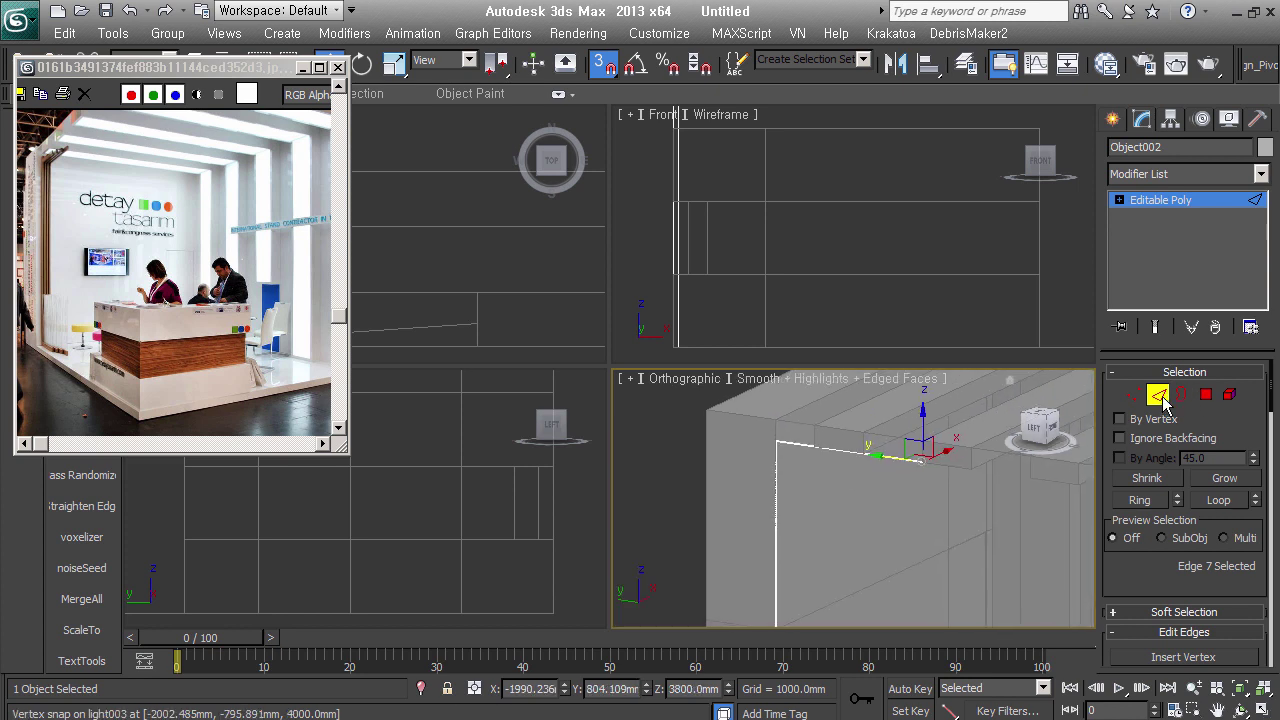
{"action": "key", "text": "s"}
{"action": "double_click", "coordinate": [1233, 420]}
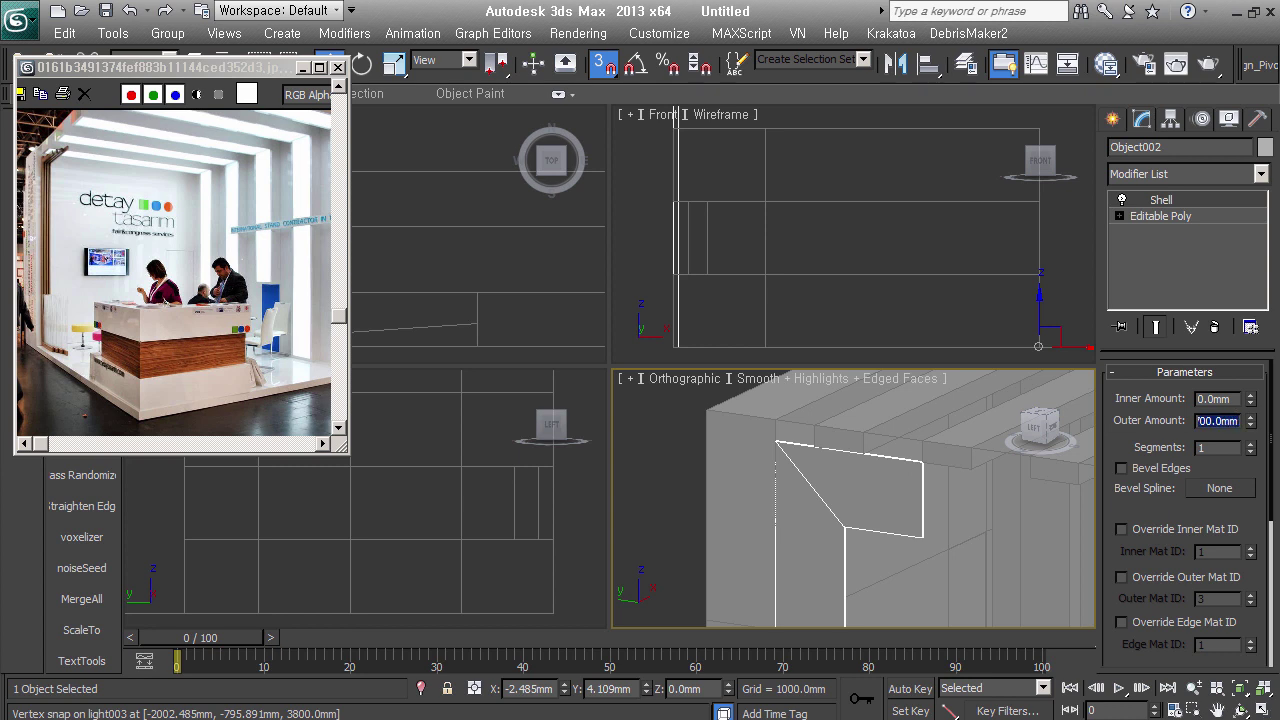
Set the Shell outer amount to 60 mm
{"action": "type", "text": "60"}
{"action": "key", "text": "Return"}
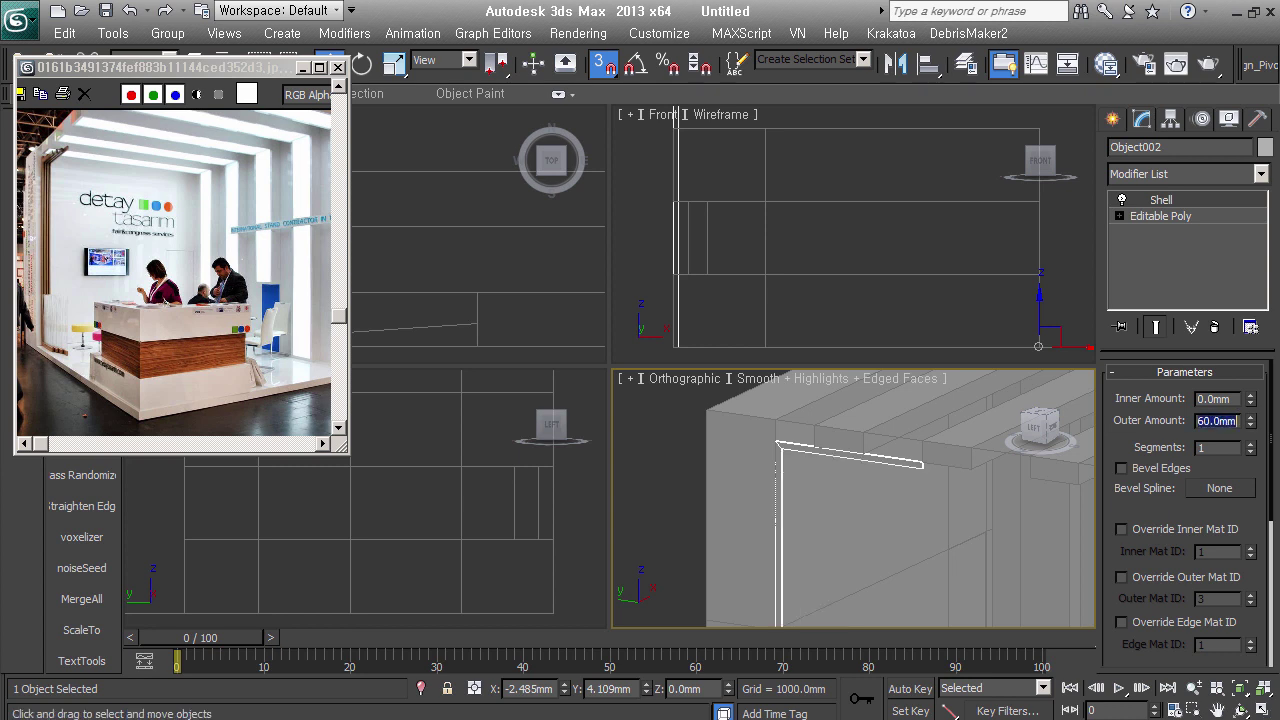
{"action": "scroll", "coordinate": [857, 440], "scroll_direction": "down", "scroll_amount": 5}
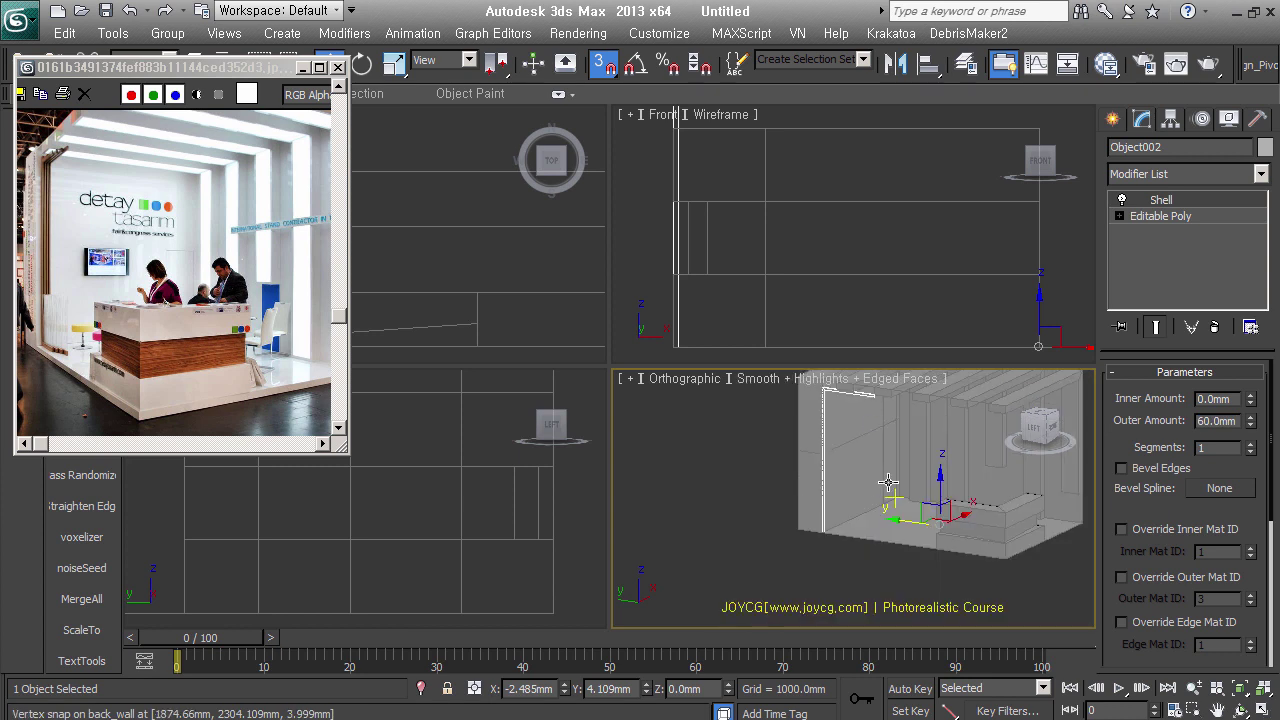
{"action": "scroll", "coordinate": [866, 486], "scroll_direction": "down", "scroll_amount": 2}
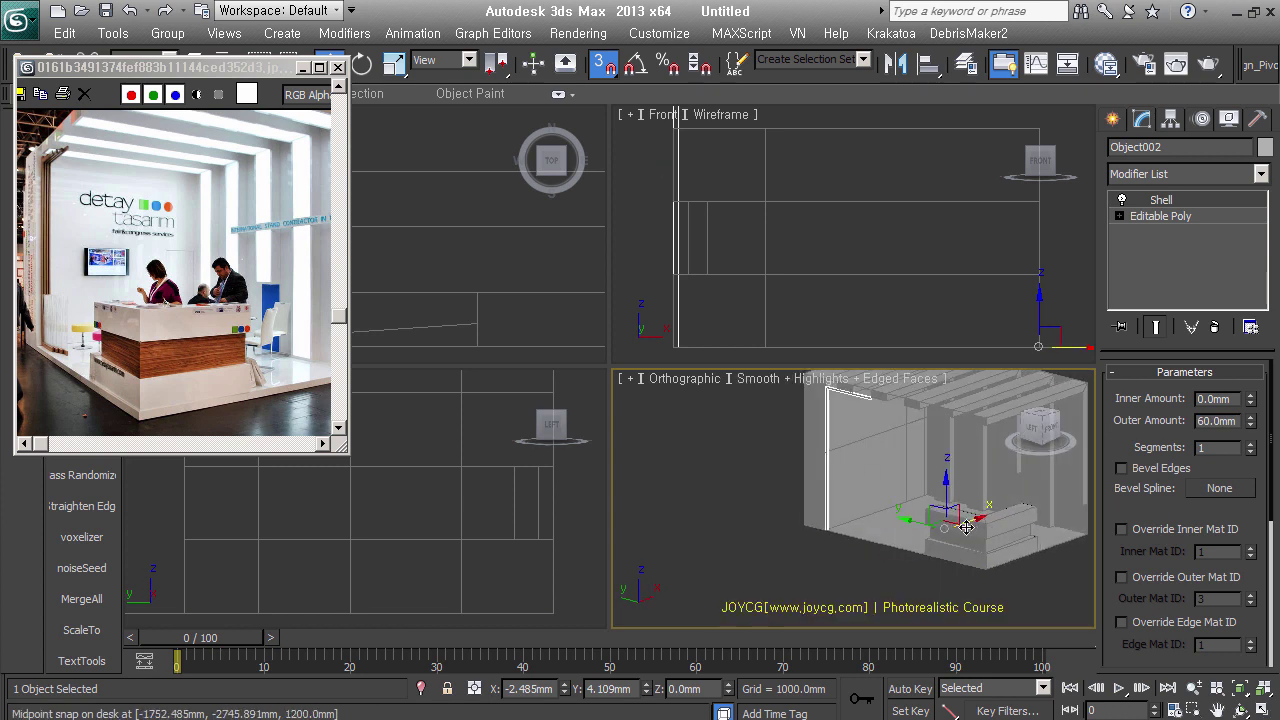
Check the frame's floor edge loop in Editable Poly, then collapse the Shell into the poly
{"action": "left_click", "coordinate": [1188, 216]}
{"action": "left_click", "coordinate": [1160, 395]}
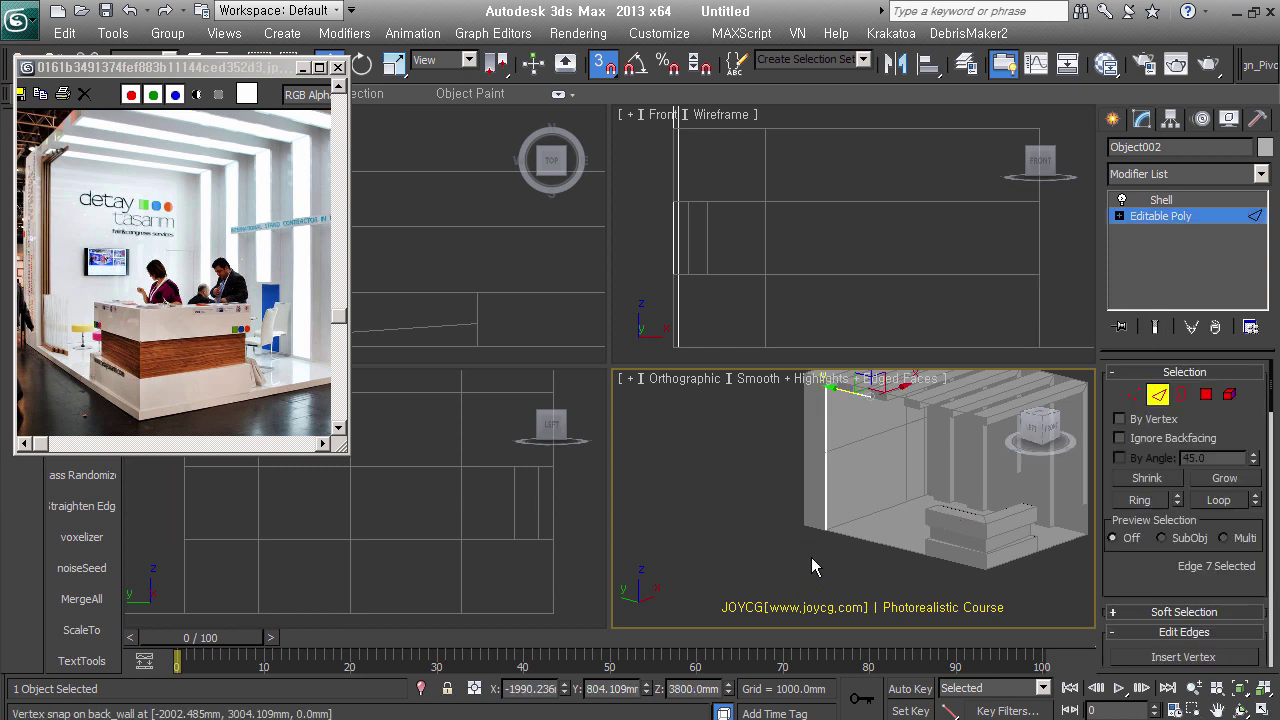
{"action": "left_click", "coordinate": [797, 563]}
{"action": "key", "text": "z"}
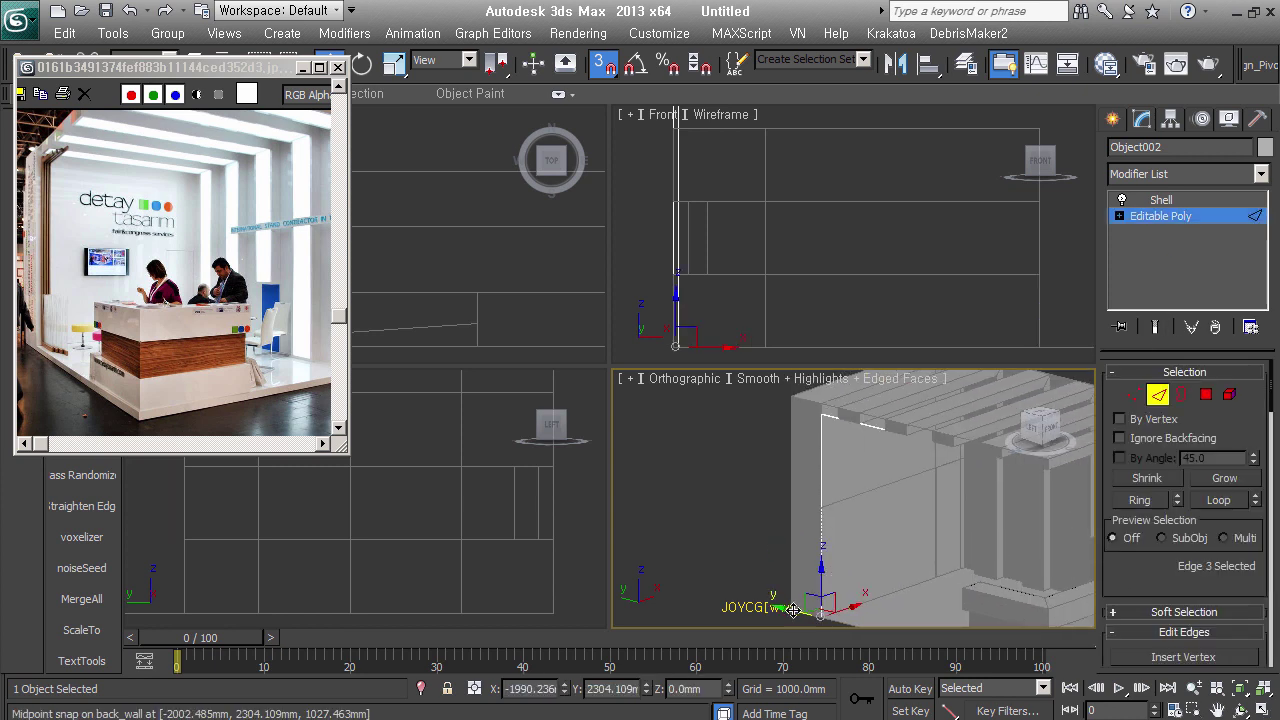
{"action": "double_click", "coordinate": [871, 450]}
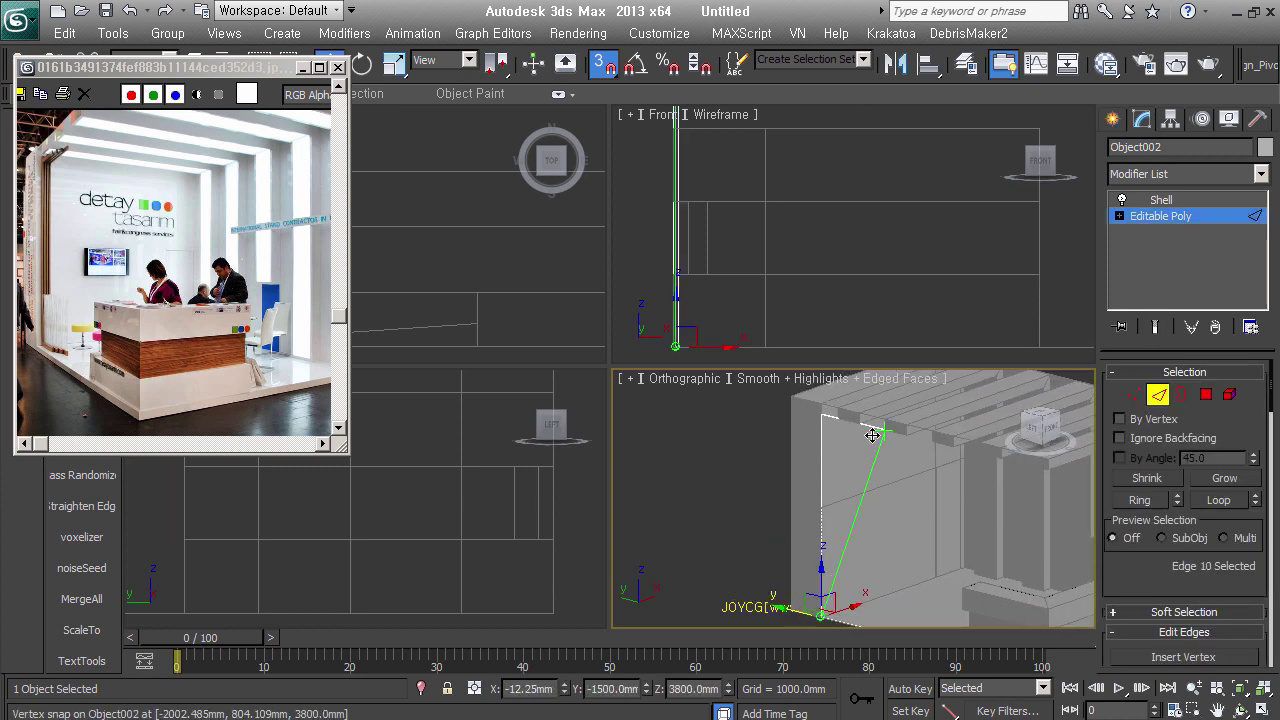
{"action": "left_click", "coordinate": [1157, 396]}
{"action": "left_click", "coordinate": [1162, 200]}
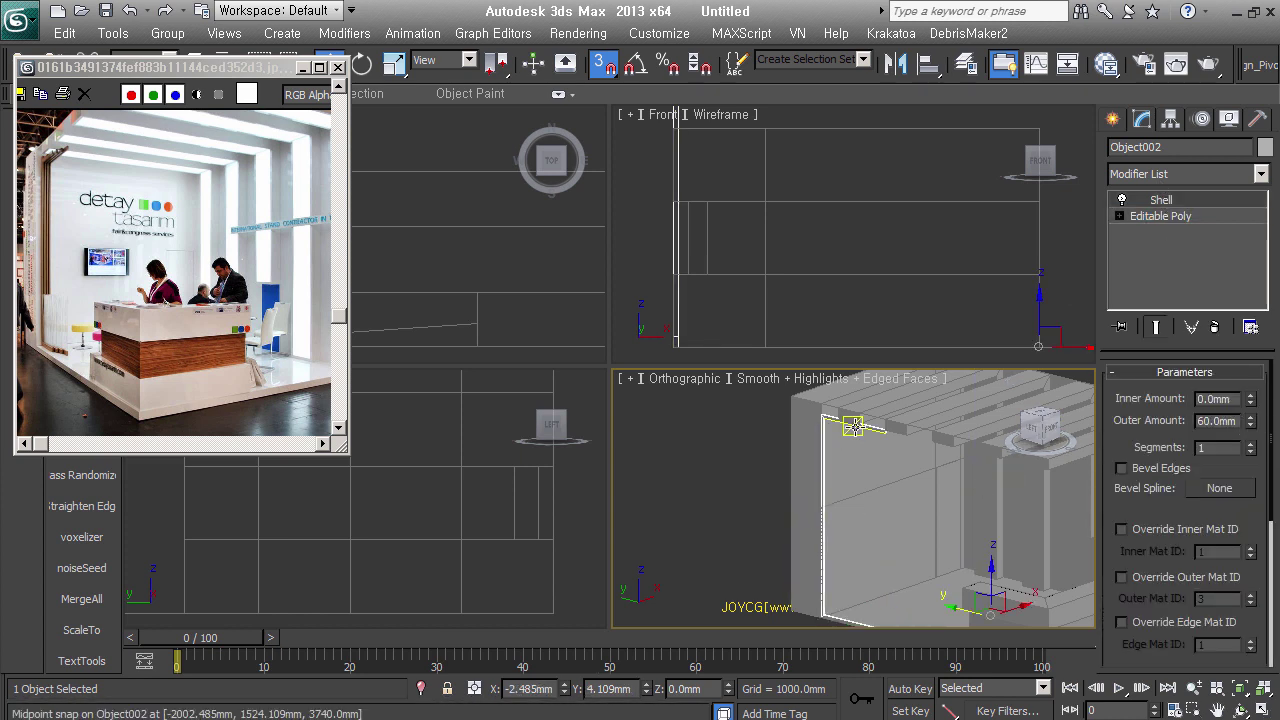
{"action": "scroll", "coordinate": [852, 427], "scroll_direction": "up", "scroll_amount": 3}
{"action": "scroll", "coordinate": [918, 452], "scroll_direction": "up", "scroll_amount": 2}
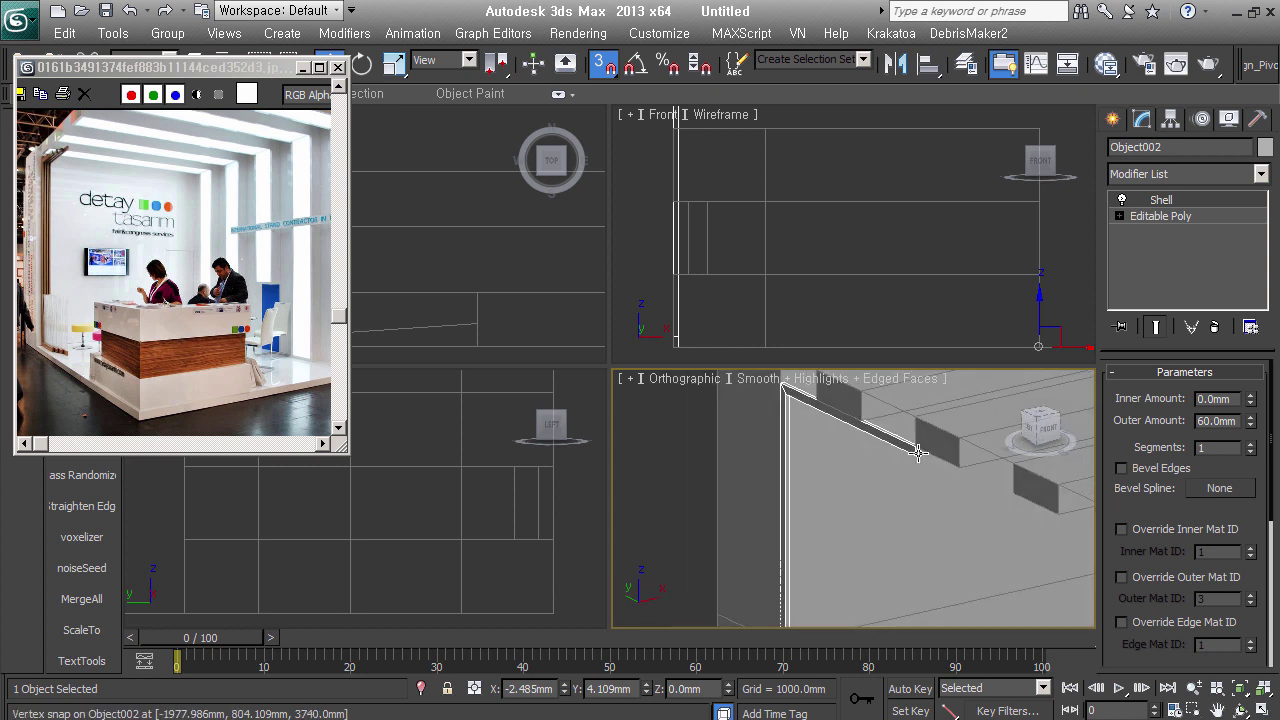
{"action": "scroll", "coordinate": [913, 450], "scroll_direction": "up", "scroll_amount": 1}
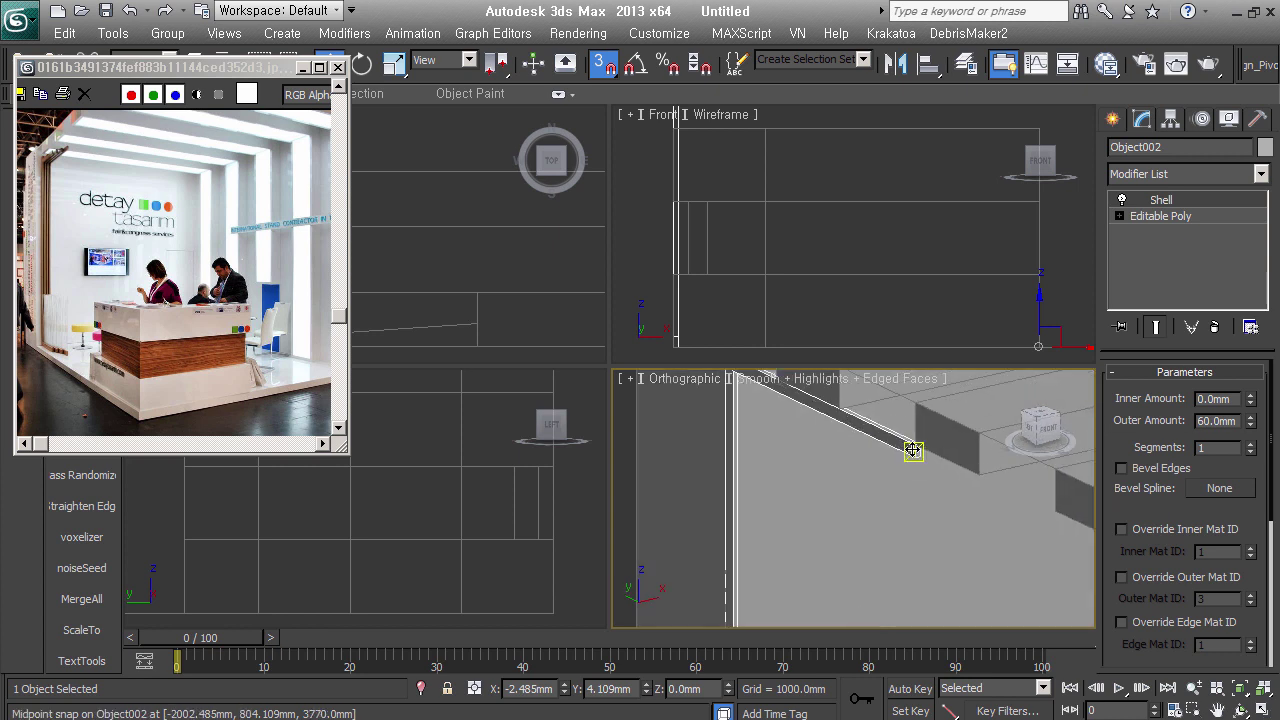
{"action": "key", "text": "ctrl+z"}
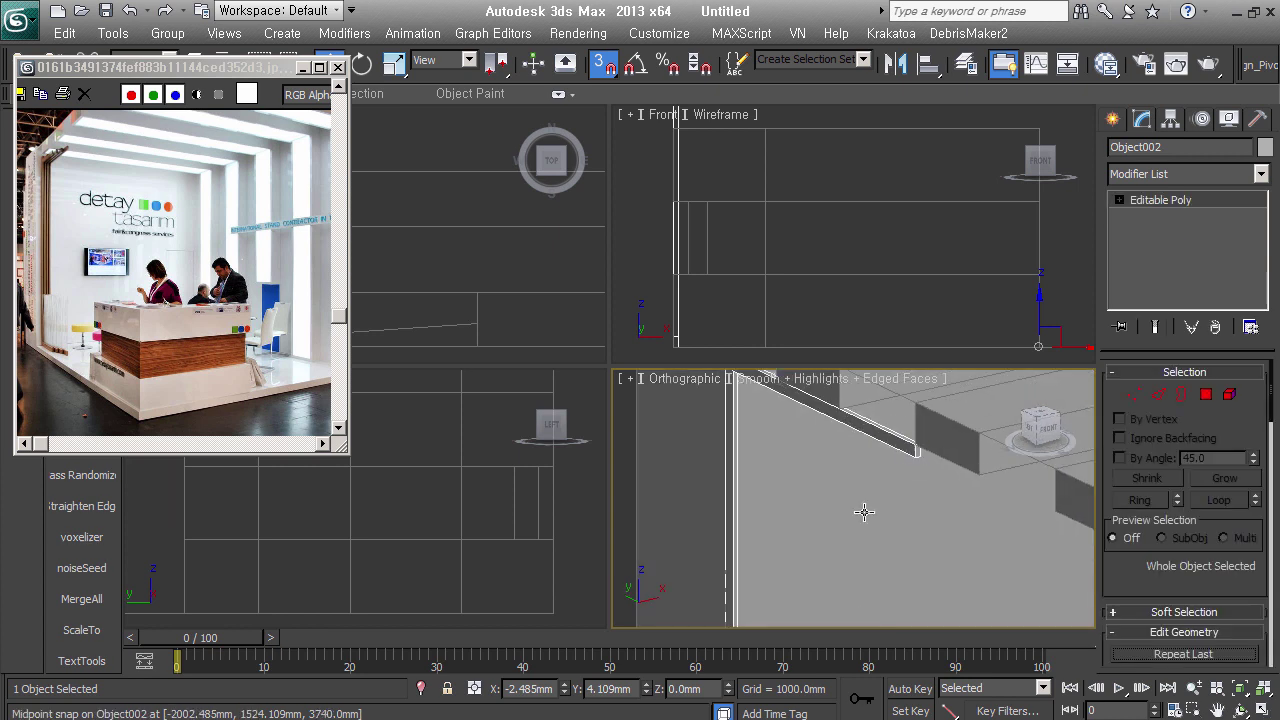
Center the frame strip's pivot on the object using Affect Pivot Only
{"action": "scroll", "coordinate": [851, 494], "scroll_direction": "down", "scroll_amount": 2}
{"action": "scroll", "coordinate": [828, 512], "scroll_direction": "down", "scroll_amount": 2}
{"action": "scroll", "coordinate": [828, 512], "scroll_direction": "up", "scroll_amount": 1}
{"action": "scroll", "coordinate": [815, 518], "scroll_direction": "up", "scroll_amount": 1}
{"action": "scroll", "coordinate": [805, 524], "scroll_direction": "up", "scroll_amount": 1}
{"action": "scroll", "coordinate": [798, 528], "scroll_direction": "down", "scroll_amount": 1}
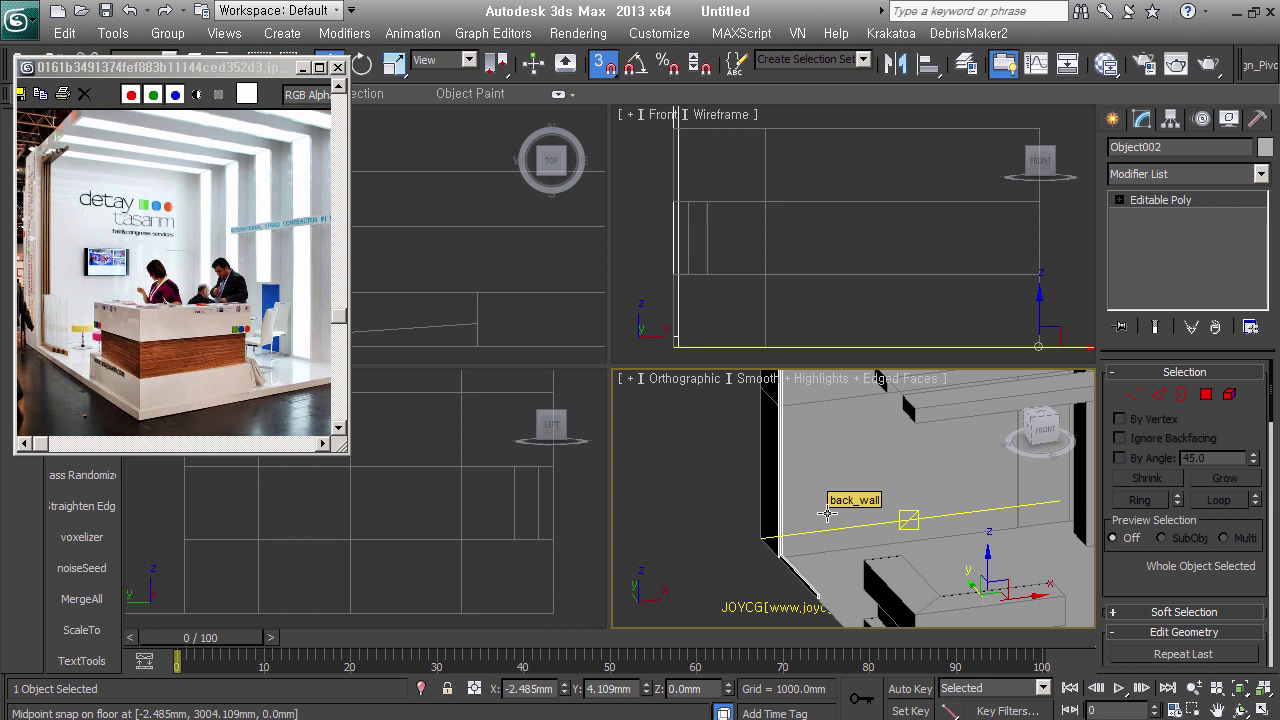
{"action": "key", "text": "alt"}
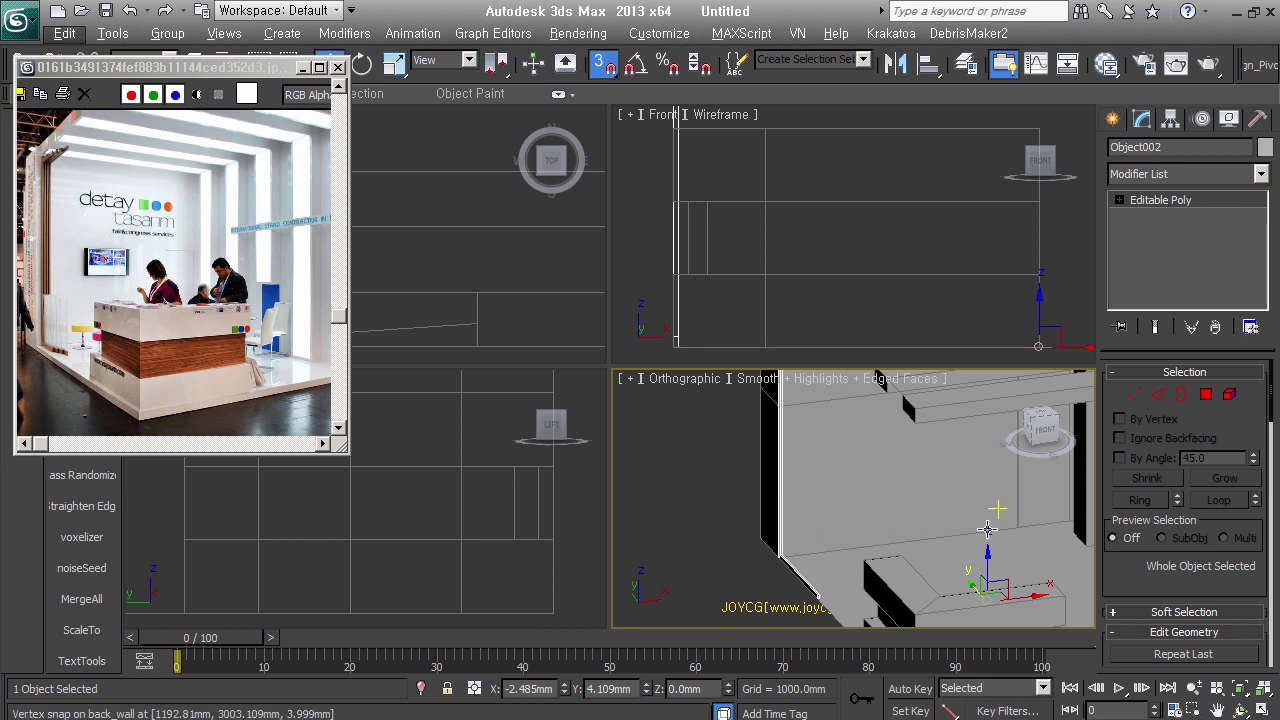
{"action": "left_click", "coordinate": [991, 573]}
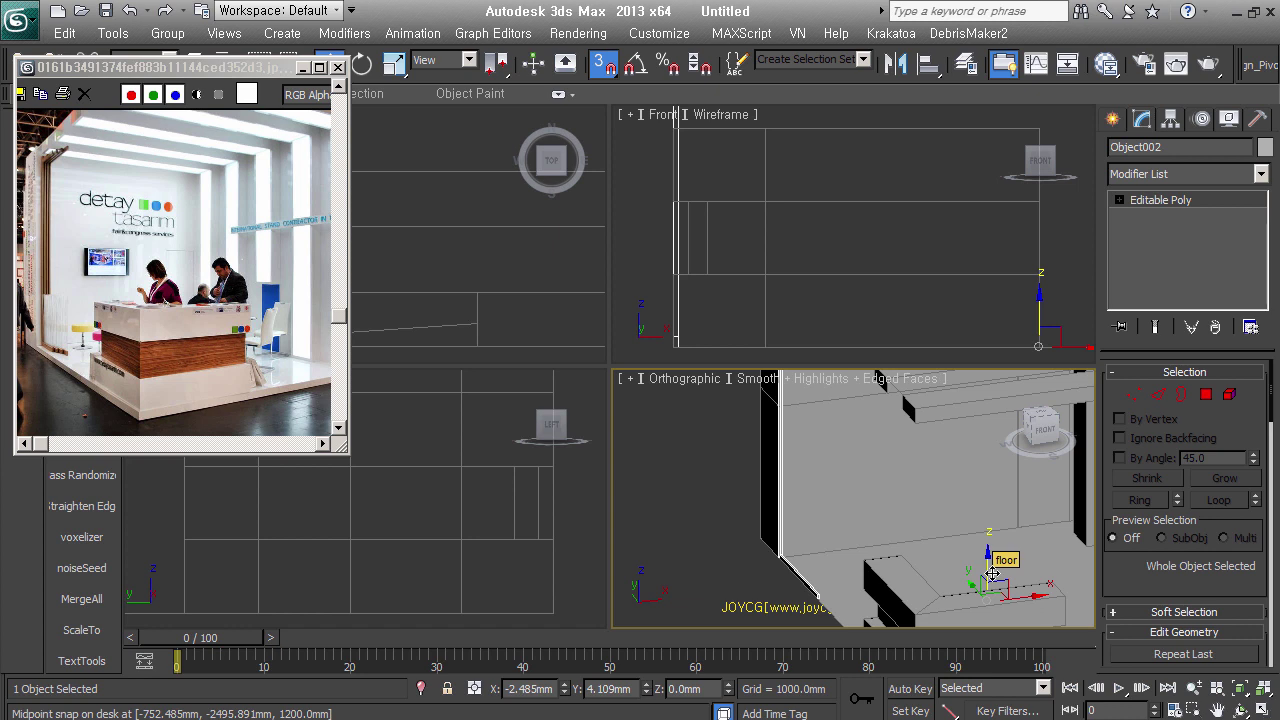
{"action": "left_click", "coordinate": [1172, 120]}
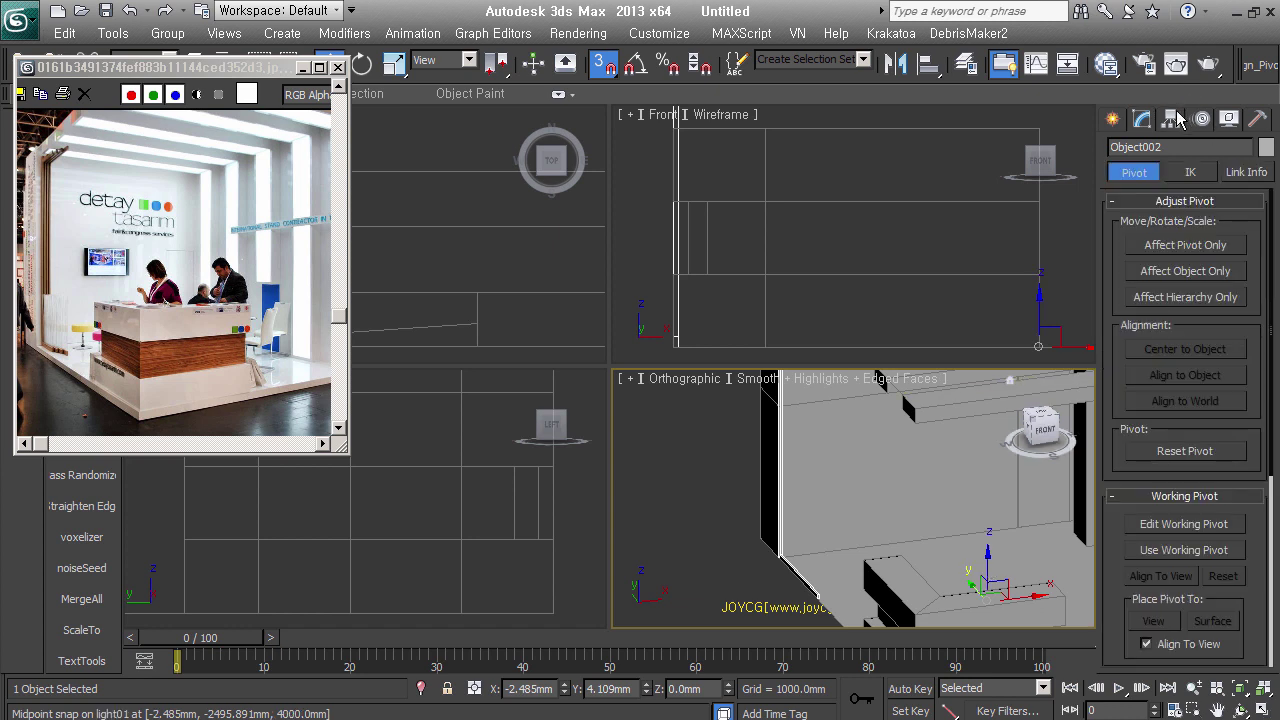
{"action": "left_click", "coordinate": [1190, 245]}
{"action": "left_click", "coordinate": [1184, 350]}
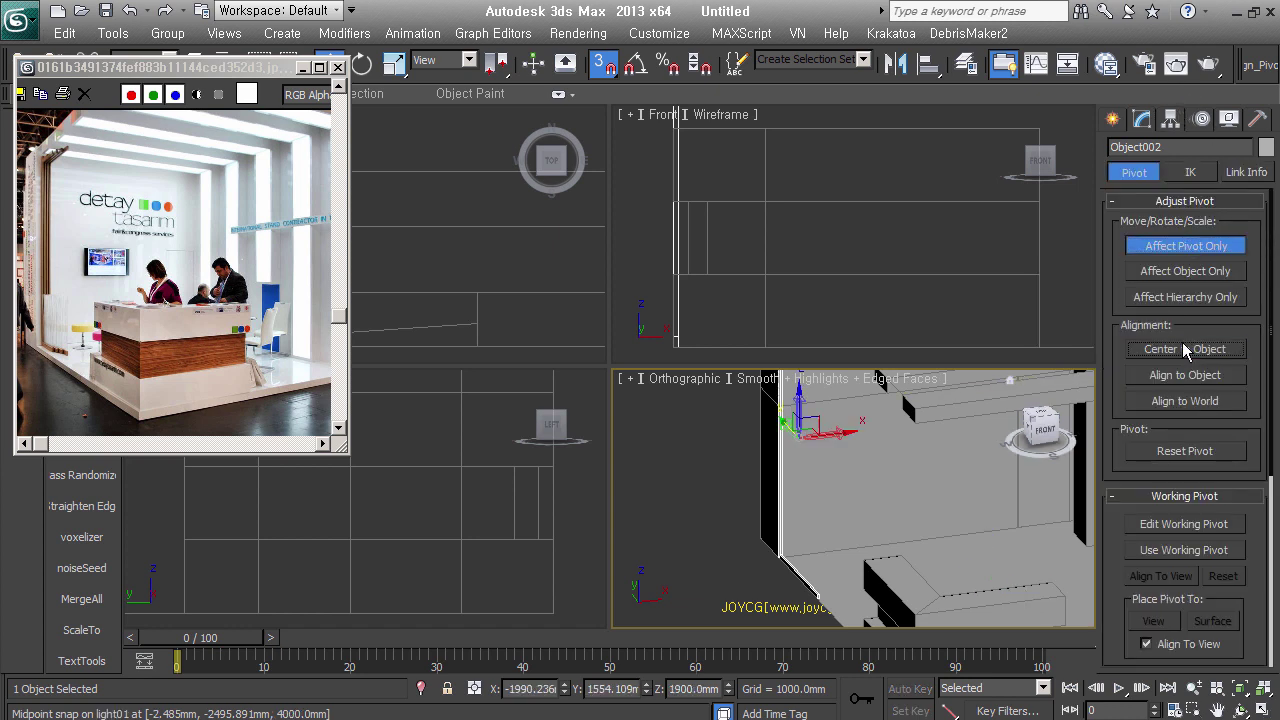
{"action": "left_click", "coordinate": [1112, 119]}
Clone the strip into three parallel copies with snapping off
{"action": "mouse_move", "coordinate": [894, 540]}
{"action": "middle_mouse_down"}
{"action": "mouse_move", "coordinate": [766, 533]}
{"action": "mouse_move", "coordinate": [749, 555]}
{"action": "middle_mouse_up"}
{"action": "key", "text": "s"}
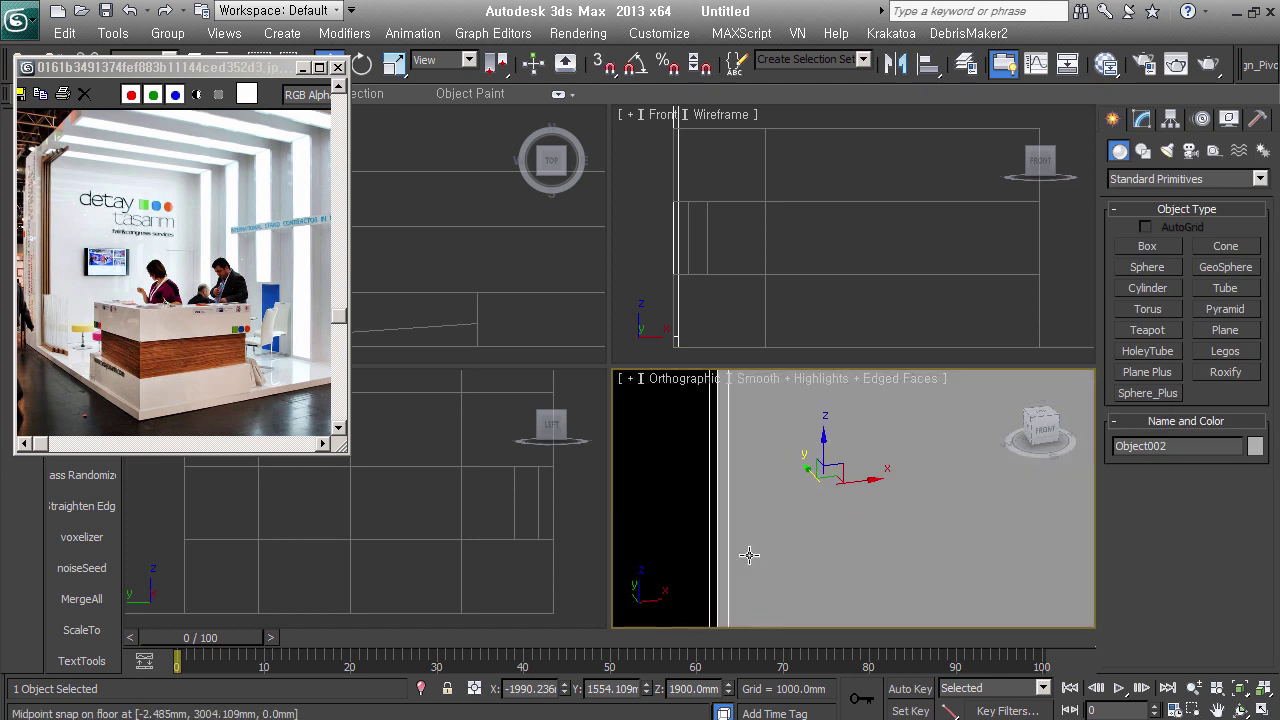
{"action": "left_click_drag", "start_coordinate": [858, 480], "coordinate": [890, 483], "text": "shift"}
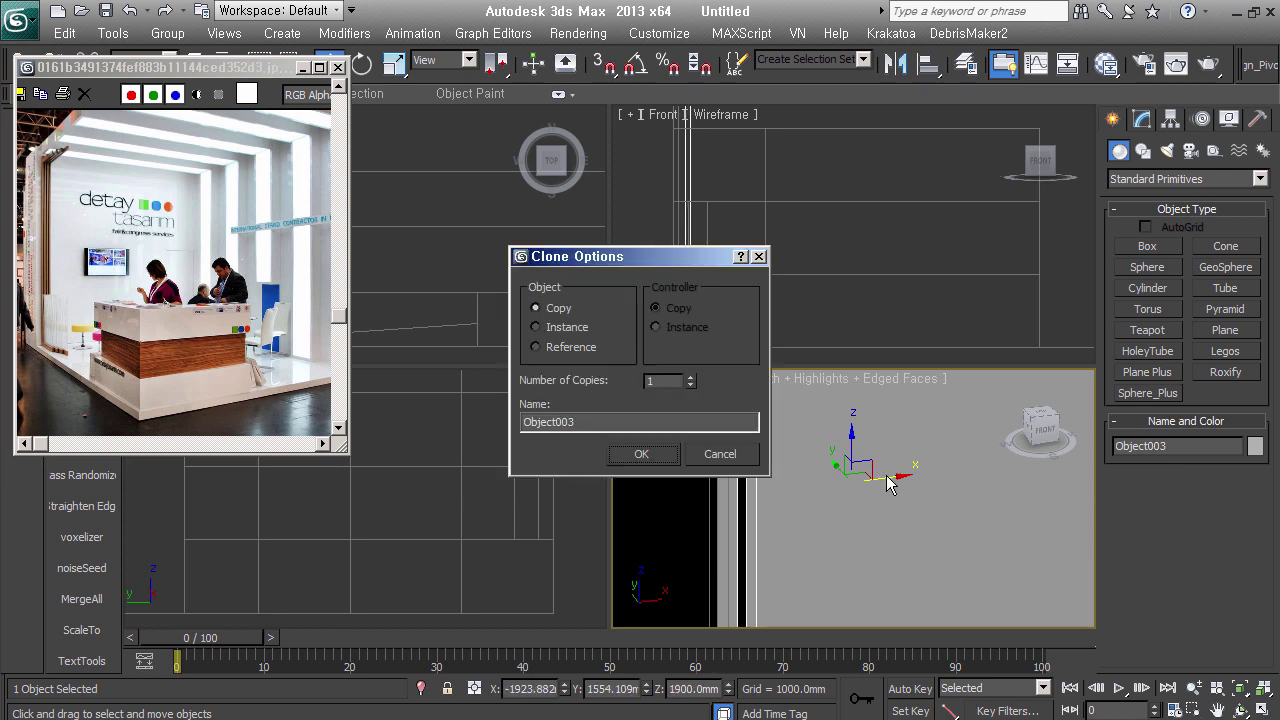
{"action": "left_click", "coordinate": [690, 377]}
{"action": "left_click", "coordinate": [690, 377]}
{"action": "left_click", "coordinate": [657, 456]}
Pull out Object005's end vertices to lengthen that strip
{"action": "mouse_move", "coordinate": [810, 543]}
{"action": "middle_mouse_down", "text": "alt"}
{"action": "mouse_move", "coordinate": [788, 597]}
{"action": "mouse_move", "coordinate": [806, 605]}
{"action": "middle_mouse_up", "text": "alt"}
{"action": "scroll", "coordinate": [794, 602], "scroll_direction": "up", "scroll_amount": 5}
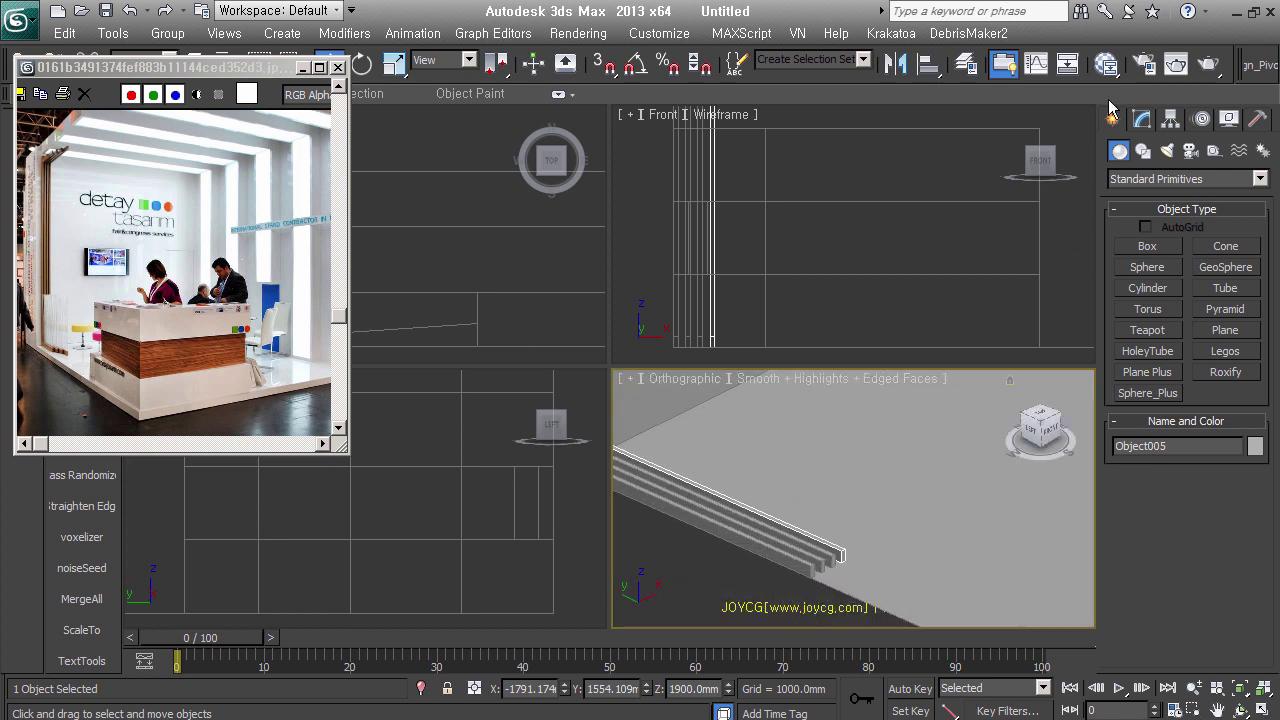
{"action": "left_click", "coordinate": [1141, 119]}
{"action": "left_click", "coordinate": [1133, 394]}
{"action": "mouse_move", "coordinate": [832, 548]}
{"action": "left_mouse_down"}
{"action": "mouse_move", "coordinate": [819, 517]}
{"action": "mouse_move", "coordinate": [877, 567]}
{"action": "left_mouse_up"}
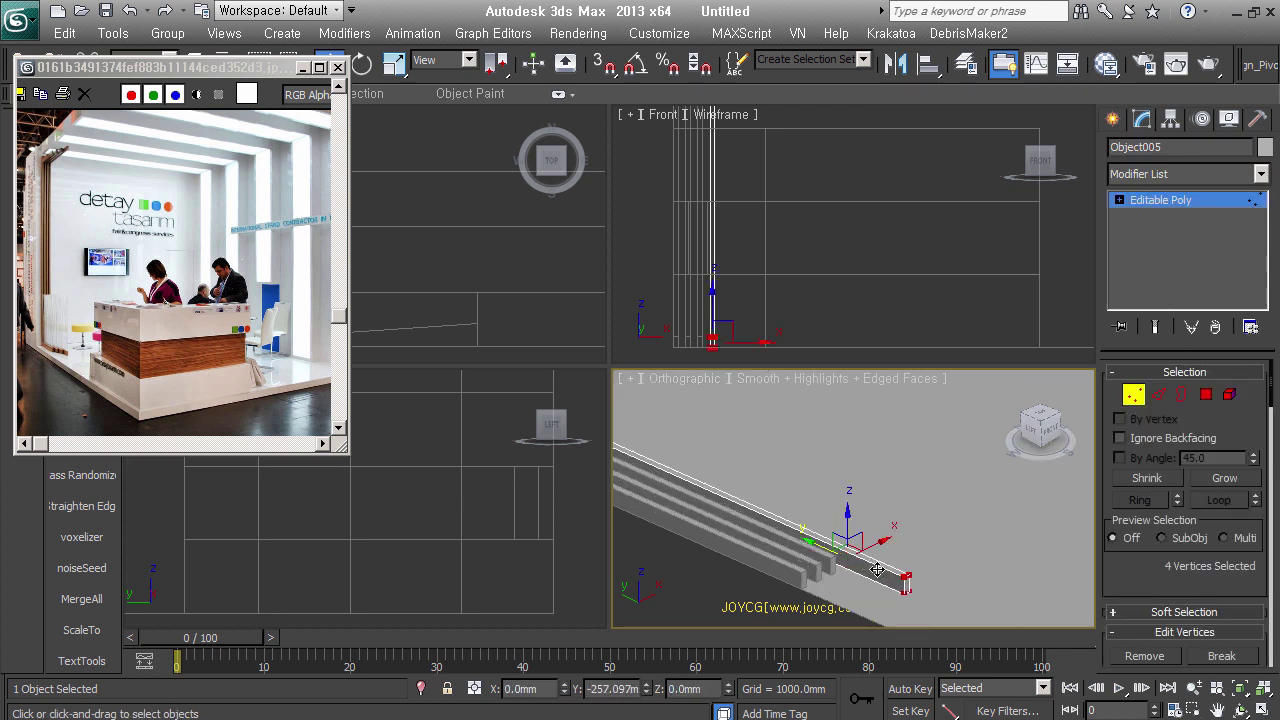
Adjust the end vertices of the shorter Object003 strip
{"action": "left_click", "coordinate": [826, 560]}
{"action": "key", "text": "1"}
{"action": "left_click_drag", "start_coordinate": [872, 512], "coordinate": [790, 572]}
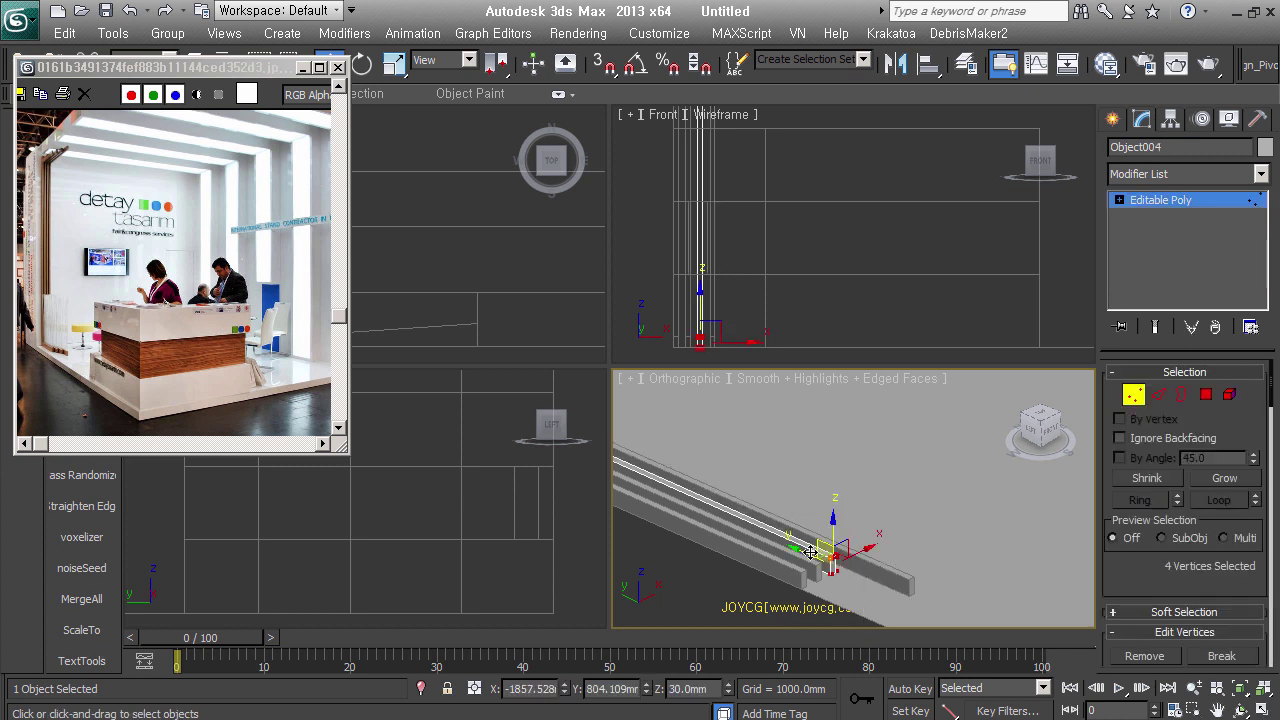
{"action": "left_click", "coordinate": [1132, 396]}
{"action": "left_click", "coordinate": [931, 551]}
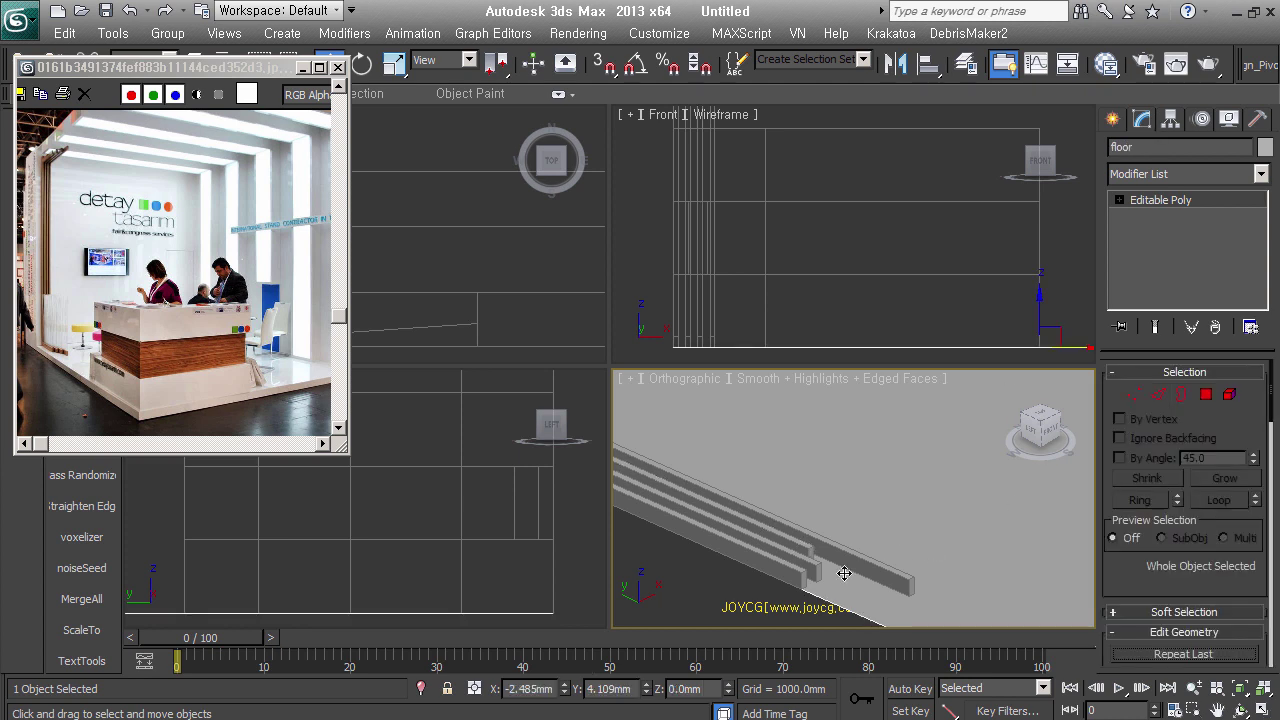
{"action": "left_click", "coordinate": [810, 569]}
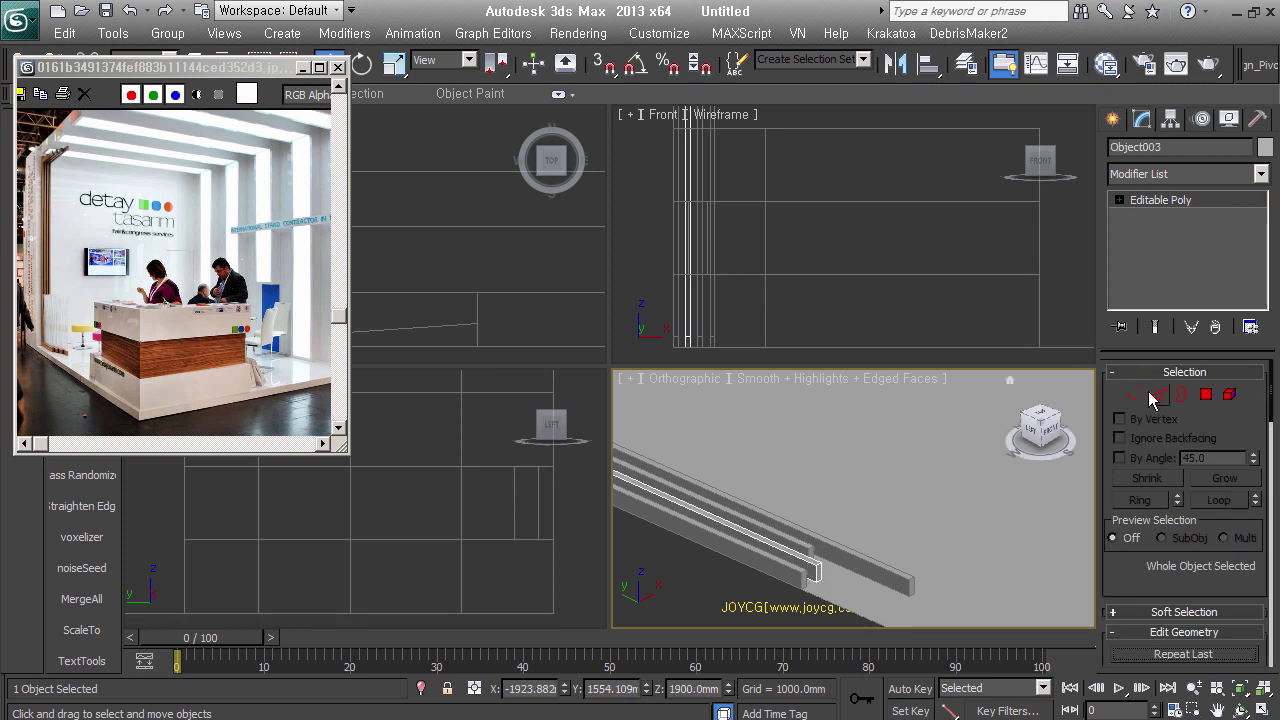
{"action": "left_click", "coordinate": [1135, 393]}
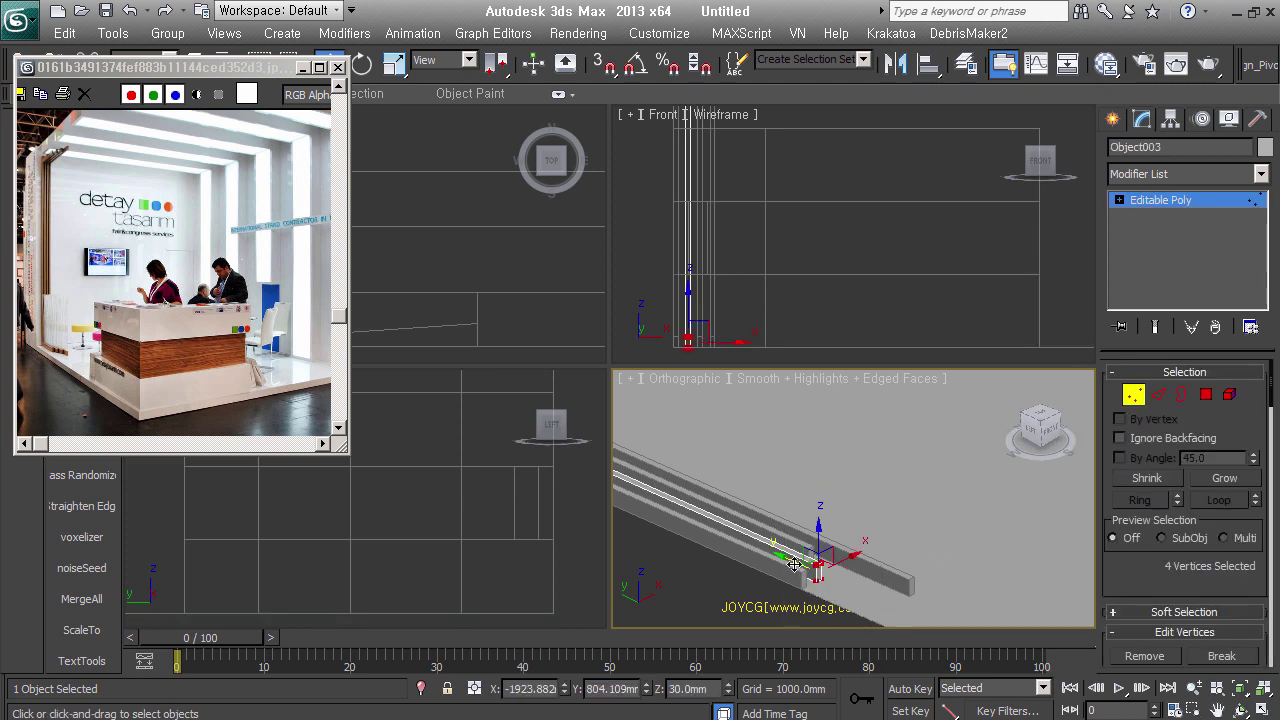
{"action": "left_click", "coordinate": [1133, 394]}
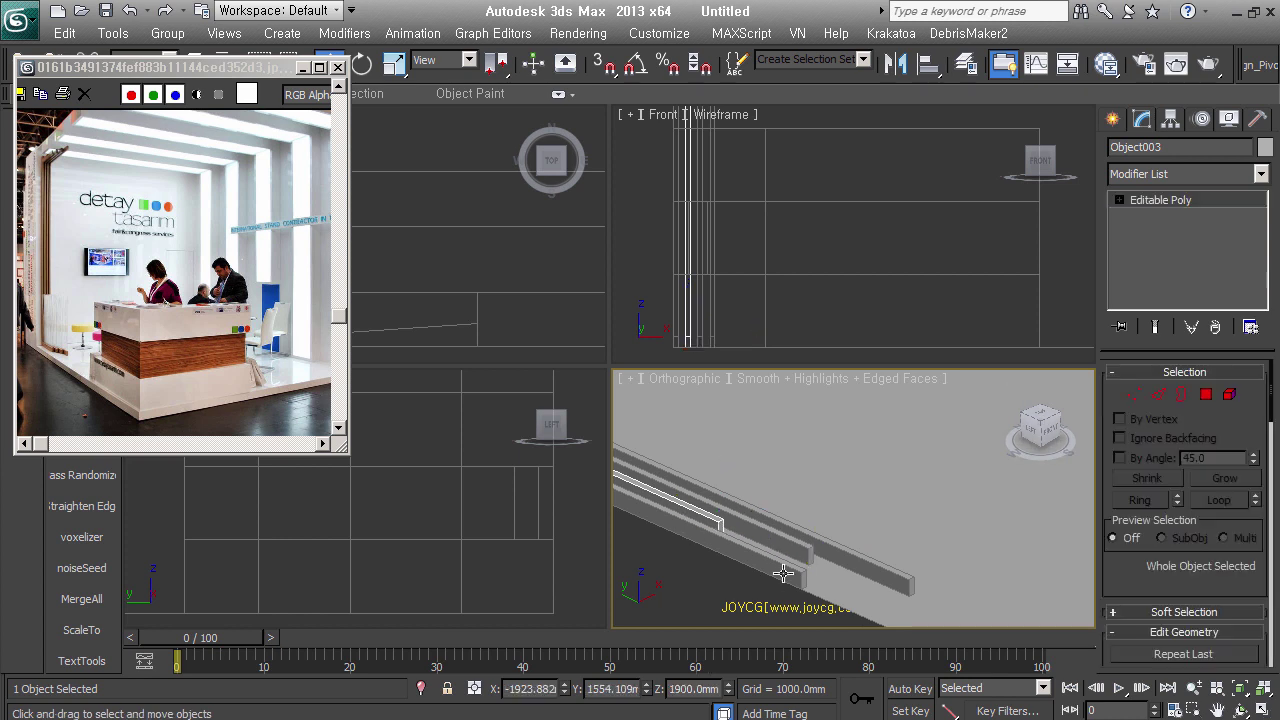
Move the four end vertices of Object002 to give the bar its new length
{"action": "left_click", "coordinate": [783, 571]}
{"action": "key", "text": "1"}
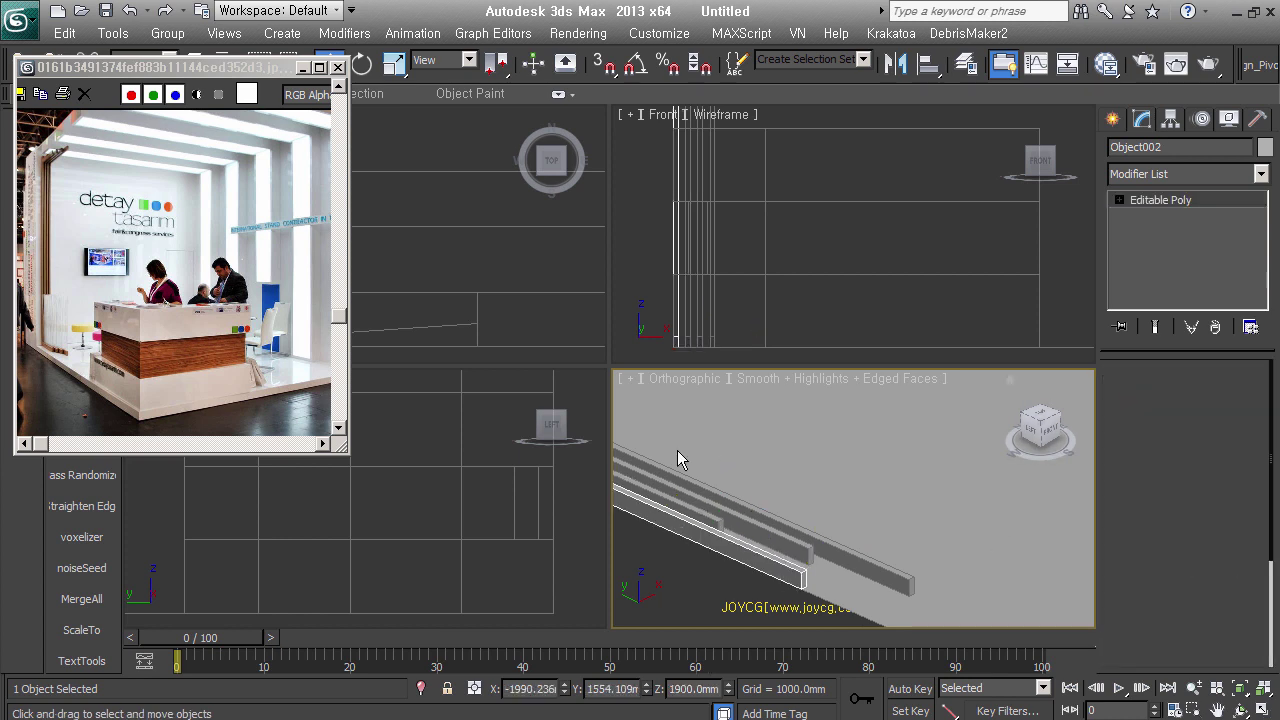
{"action": "middle_click_drag", "start_coordinate": [677, 450], "coordinate": [857, 447]}
{"action": "left_click_drag", "start_coordinate": [880, 528], "coordinate": [1005, 625]}
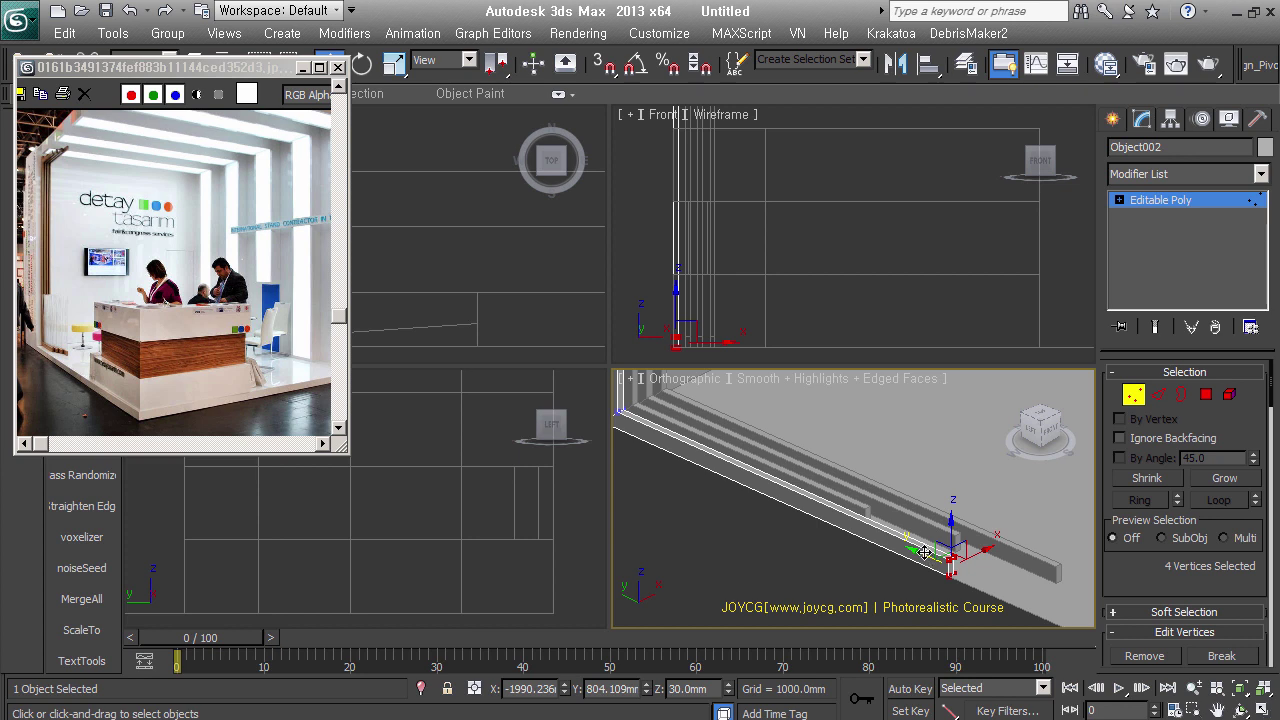
{"action": "left_click_drag", "start_coordinate": [925, 551], "coordinate": [760, 505]}
{"action": "left_click", "coordinate": [1133, 394]}
{"action": "mouse_move", "coordinate": [967, 453]}
{"action": "middle_mouse_down"}
{"action": "mouse_move", "coordinate": [914, 523]}
{"action": "mouse_move", "coordinate": [916, 557]}
{"action": "mouse_move", "coordinate": [971, 602]}
{"action": "middle_mouse_up"}
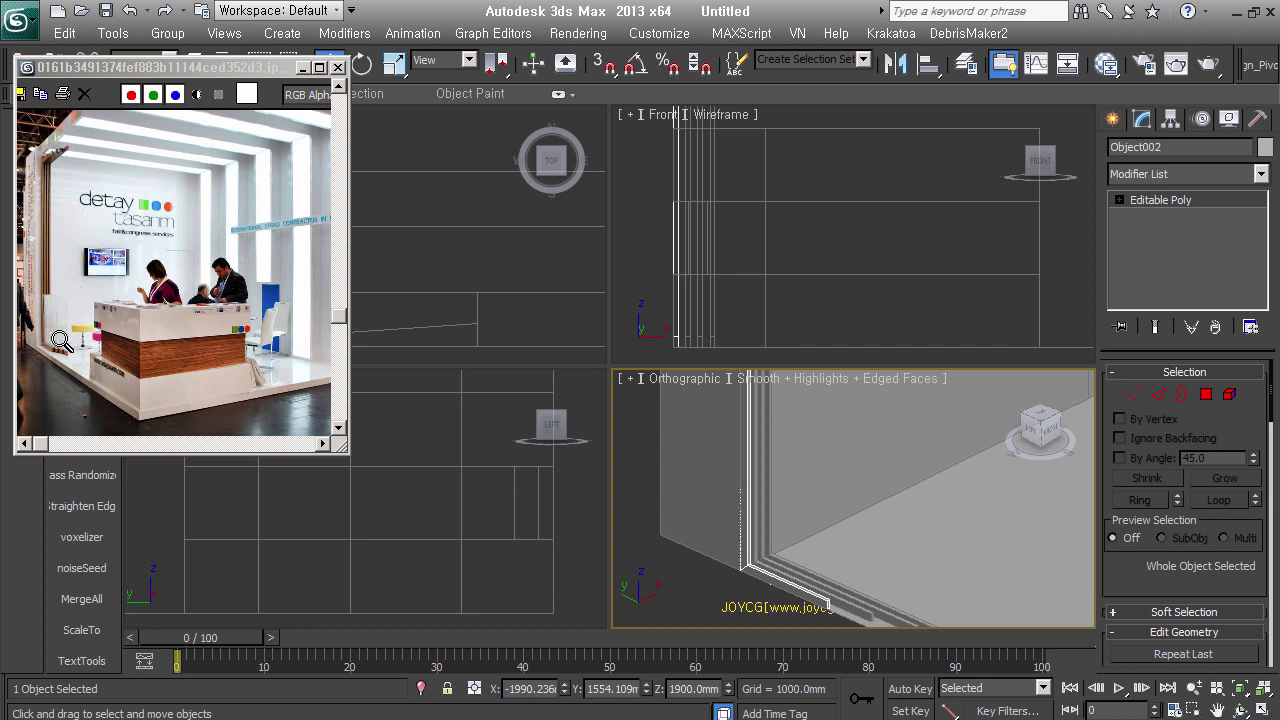
{"action": "scroll", "coordinate": [912, 509], "scroll_direction": "down", "scroll_amount": 3}
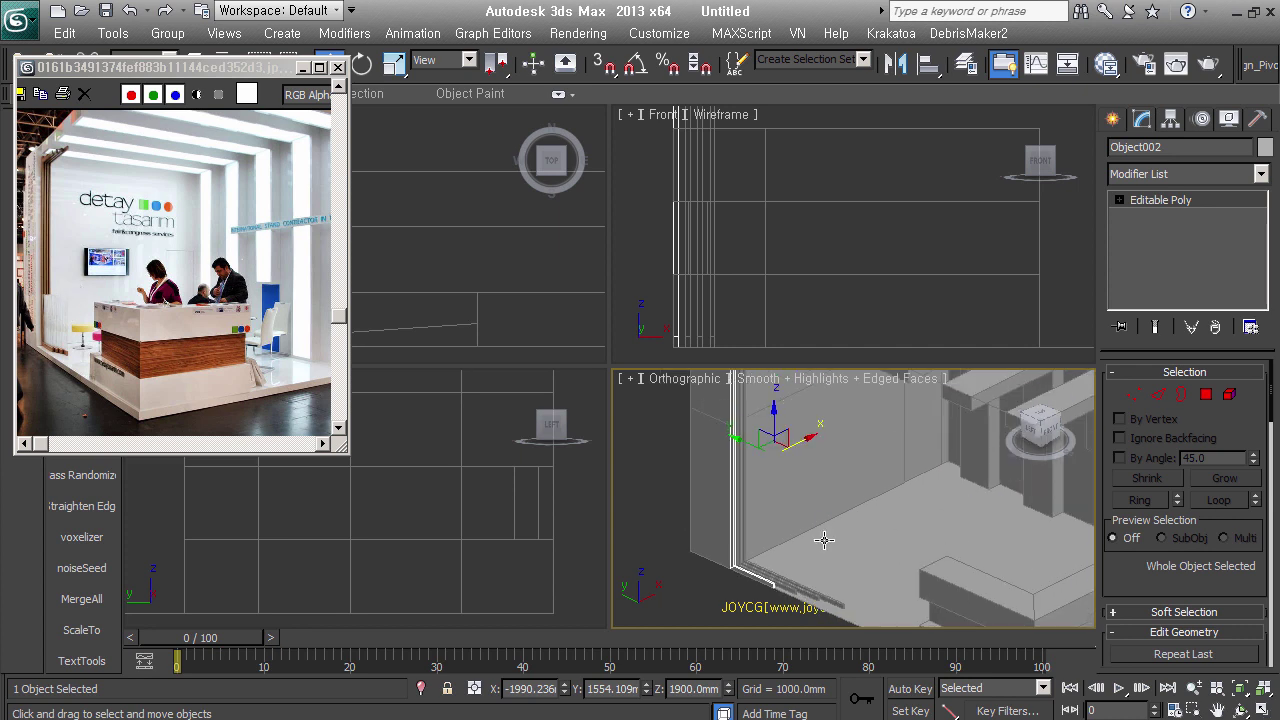
Detach a clone of the baseboard floor polygons as Object006
{"action": "left_click", "coordinate": [1206, 394]}
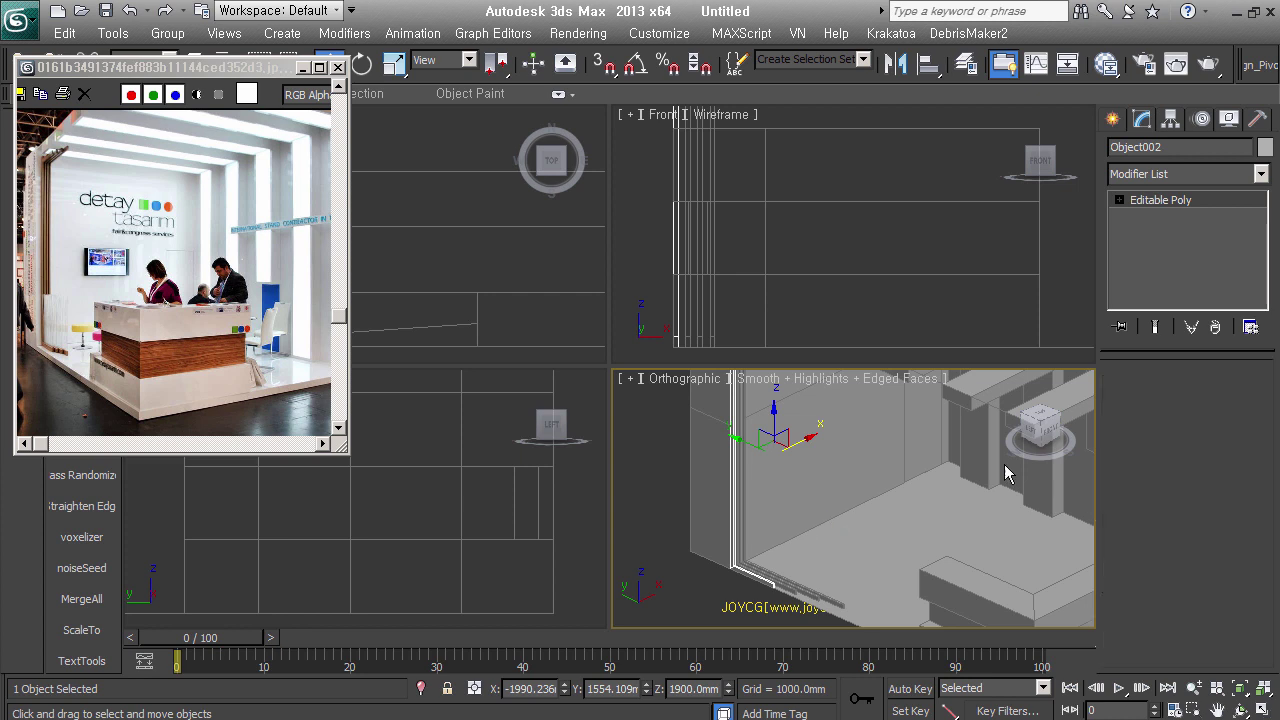
{"action": "scroll", "coordinate": [809, 515], "scroll_direction": "up", "scroll_amount": 3}
{"action": "scroll", "coordinate": [814, 503], "scroll_direction": "up", "scroll_amount": 3}
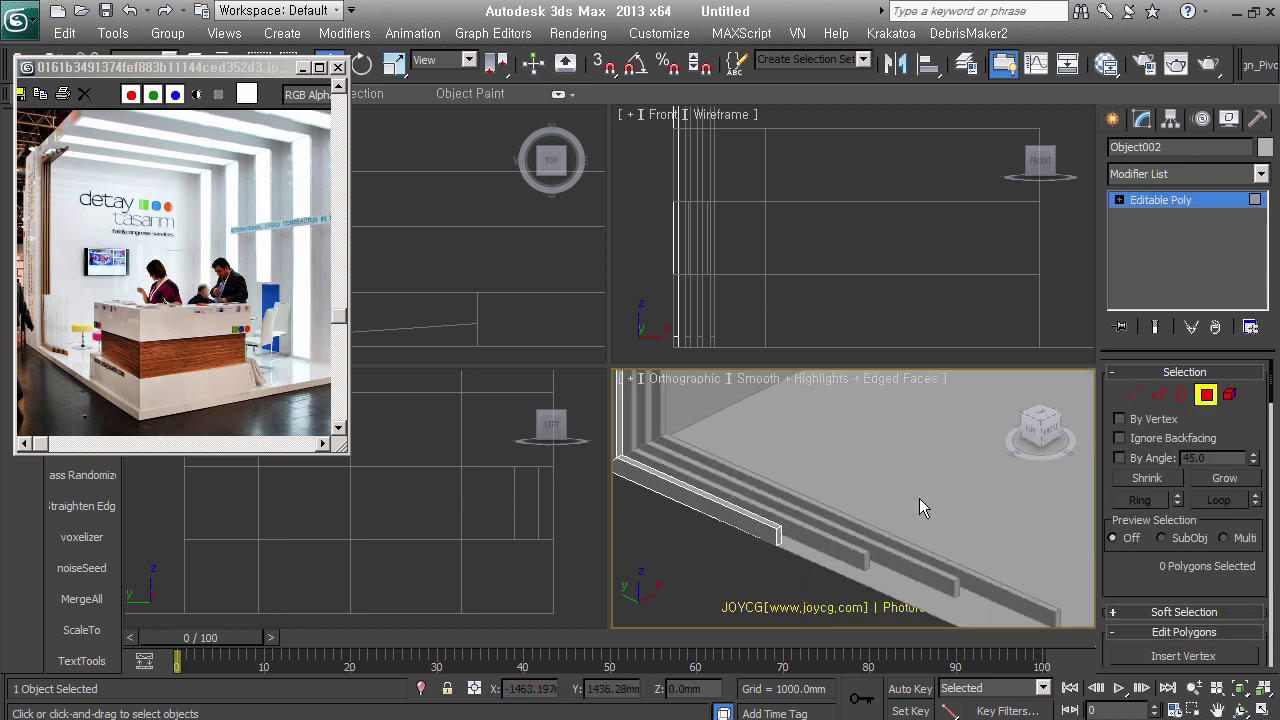
{"action": "mouse_move", "coordinate": [690, 478]}
{"action": "middle_mouse_down"}
{"action": "mouse_move", "coordinate": [867, 532]}
{"action": "mouse_move", "coordinate": [863, 548]}
{"action": "middle_mouse_up"}
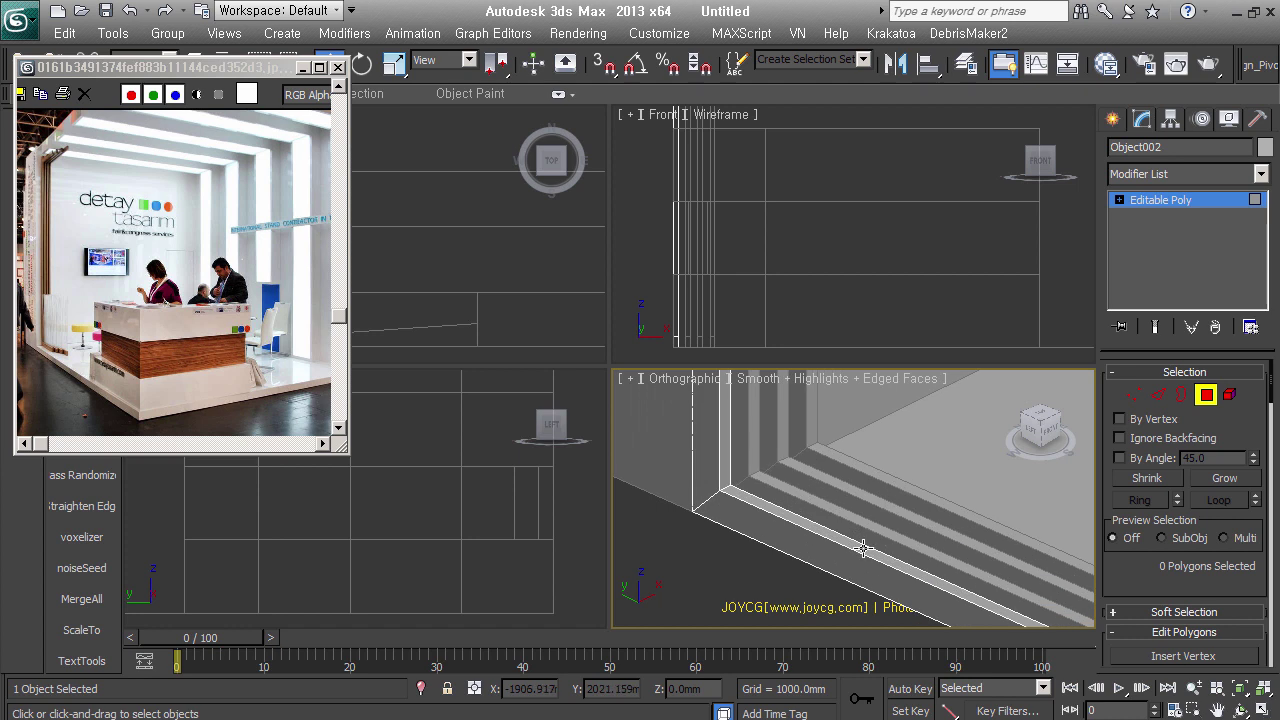
{"action": "left_click", "coordinate": [863, 548]}
{"action": "left_click", "coordinate": [885, 555]}
{"action": "scroll", "coordinate": [880, 549], "scroll_direction": "down", "scroll_amount": 2}
{"action": "scroll", "coordinate": [880, 549], "scroll_direction": "down", "scroll_amount": 2}
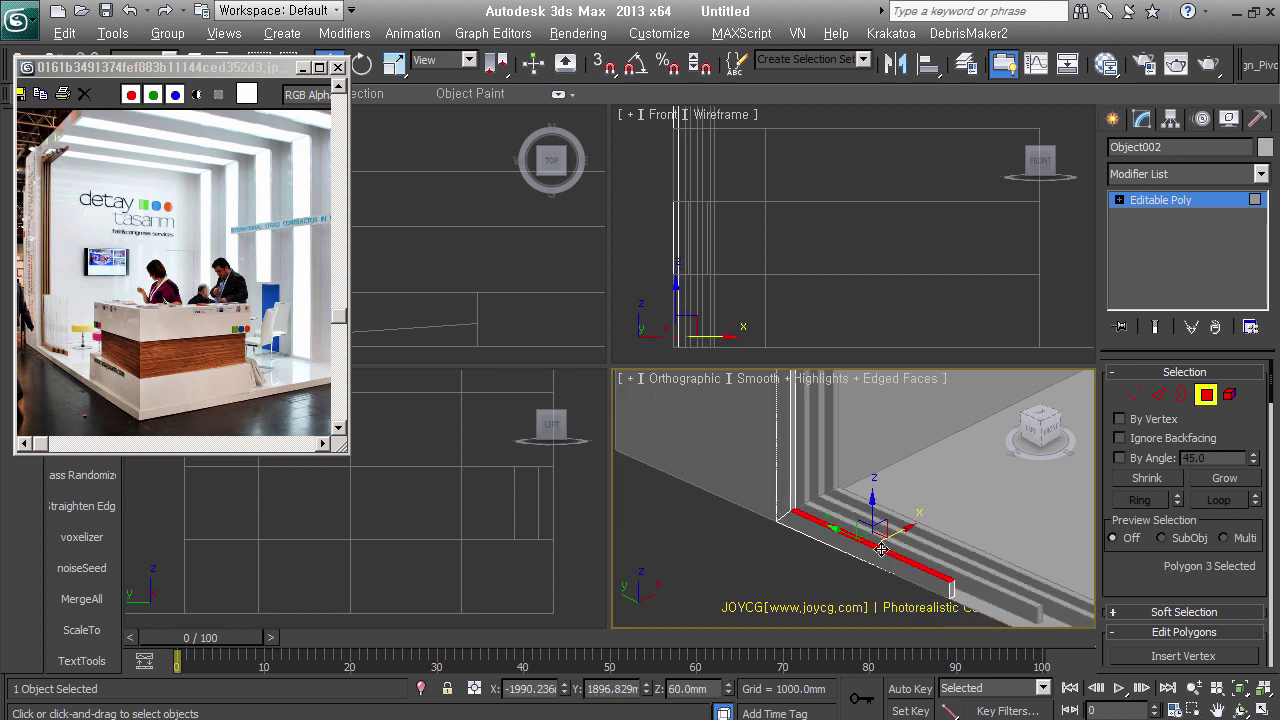
{"action": "right_click_drag", "start_coordinate": [880, 549], "coordinate": [775, 497]}
{"action": "left_click", "coordinate": [731, 388]}
Select the detached Object006 strip and view it along its length
{"action": "left_click", "coordinate": [1206, 394]}
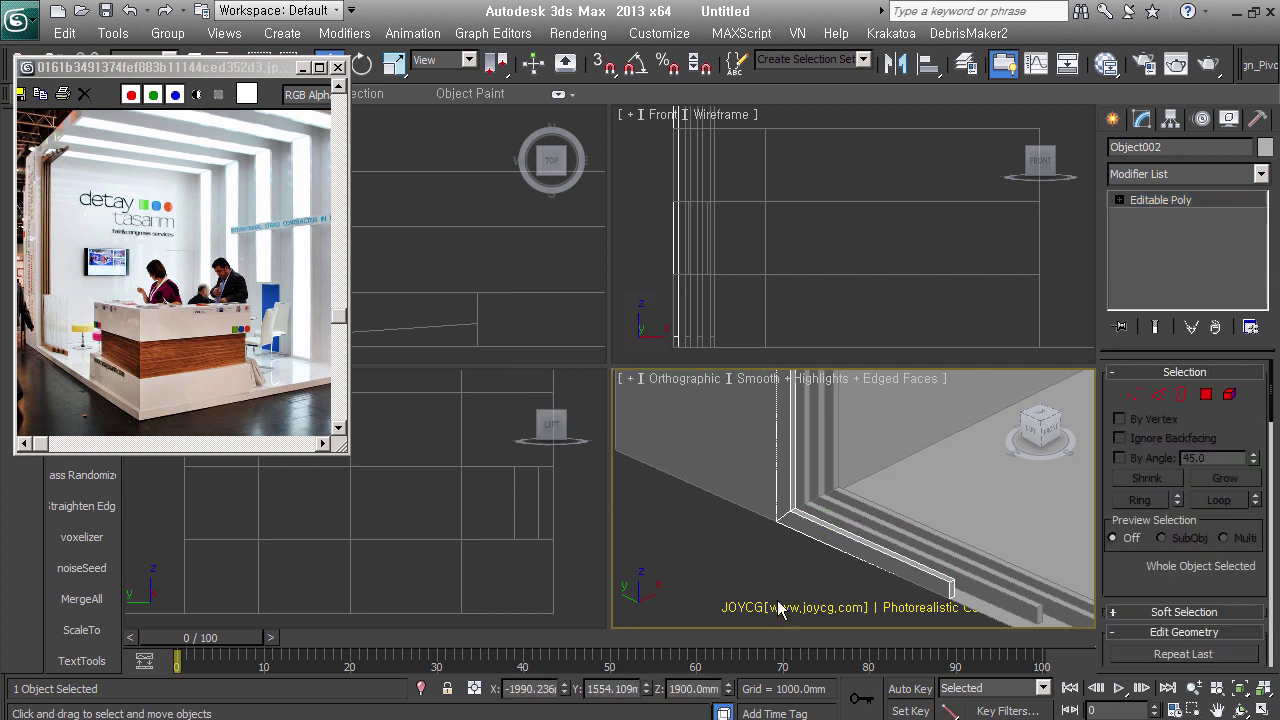
{"action": "scroll", "coordinate": [781, 610], "scroll_direction": "up", "scroll_amount": 2}
{"action": "left_click", "coordinate": [873, 555]}
{"action": "left_click", "coordinate": [858, 556]}
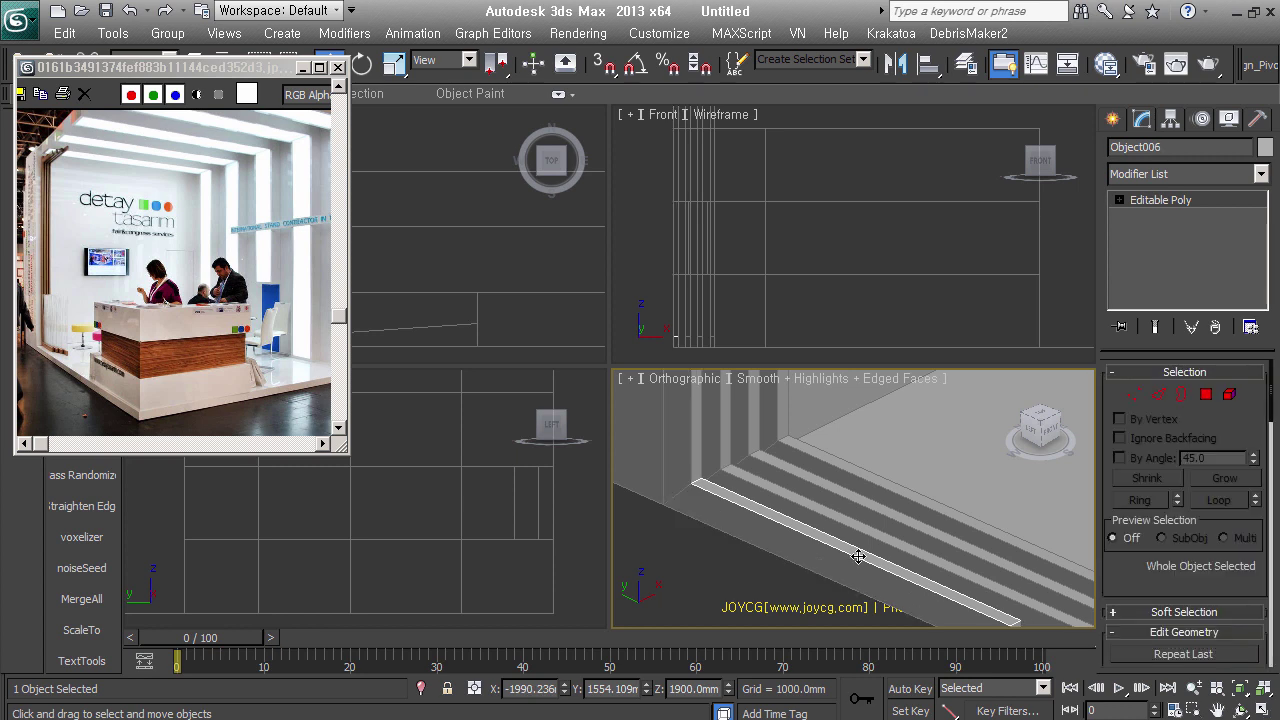
{"action": "mouse_move", "coordinate": [858, 556]}
{"action": "middle_mouse_down", "text": "alt"}
{"action": "mouse_move", "coordinate": [826, 497]}
{"action": "mouse_move", "coordinate": [920, 500]}
{"action": "mouse_move", "coordinate": [932, 519]}
{"action": "middle_mouse_up", "text": "alt"}
{"action": "scroll", "coordinate": [932, 519], "scroll_direction": "up", "scroll_amount": 3}
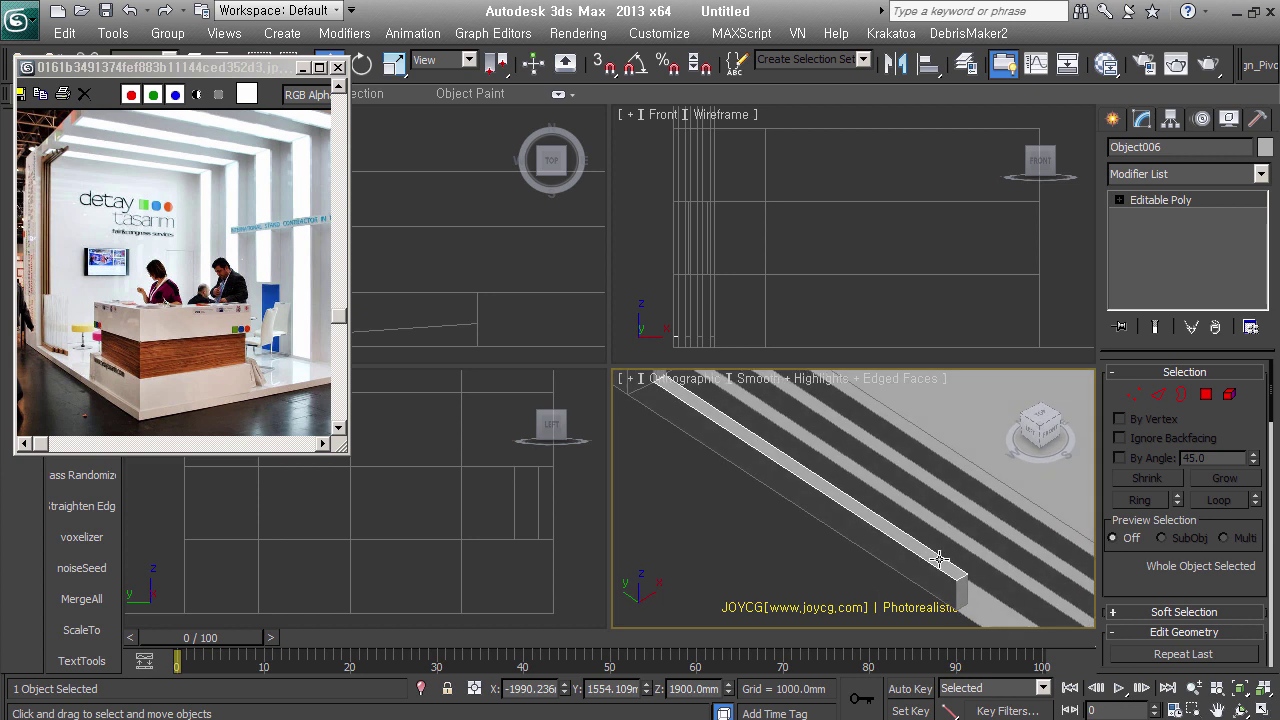
Connect the strip's two long edges with one centre edge
{"action": "left_click", "coordinate": [1157, 395]}
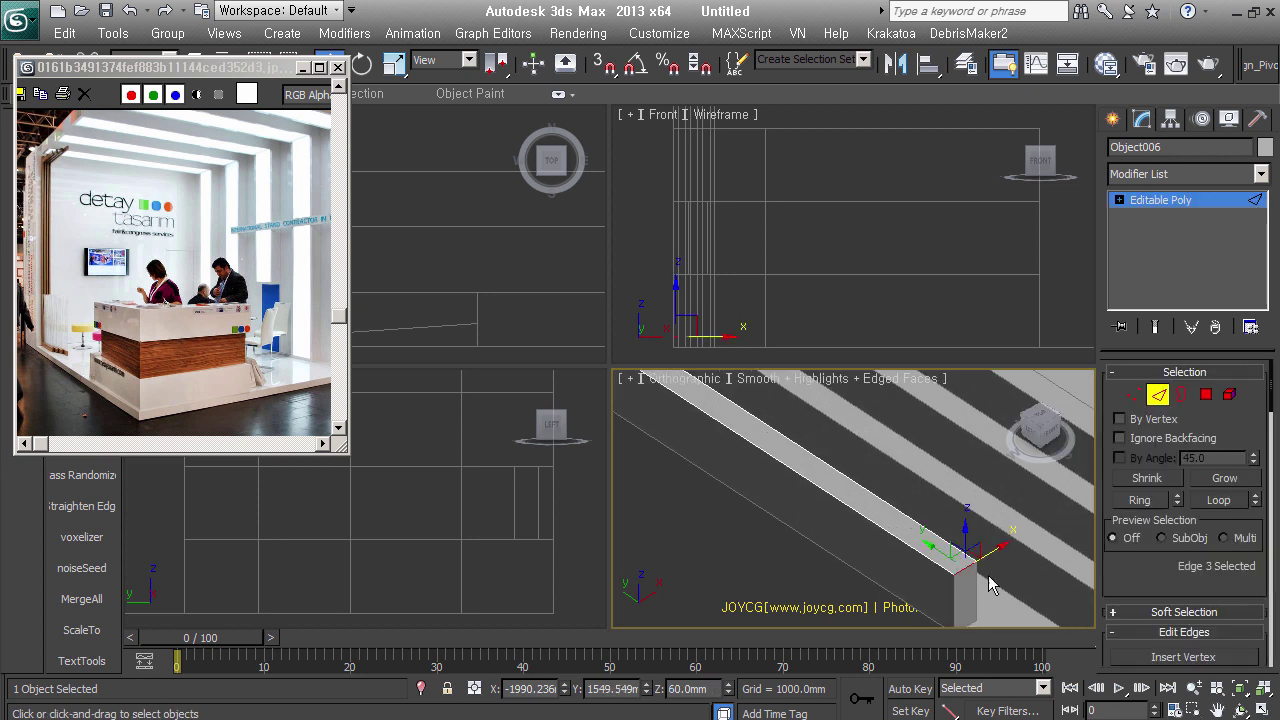
{"action": "left_click", "coordinate": [962, 566], "text": "ctrl"}
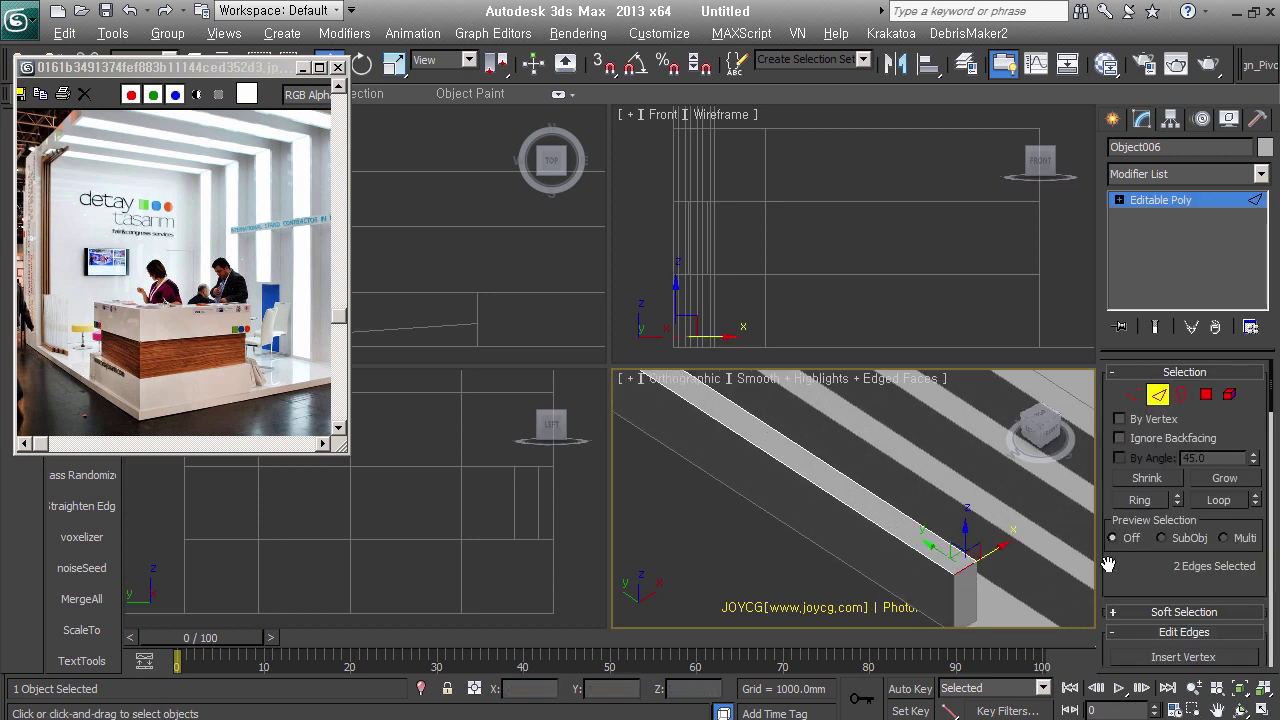
{"action": "scroll", "coordinate": [946, 570], "scroll_direction": "down", "scroll_amount": 2}
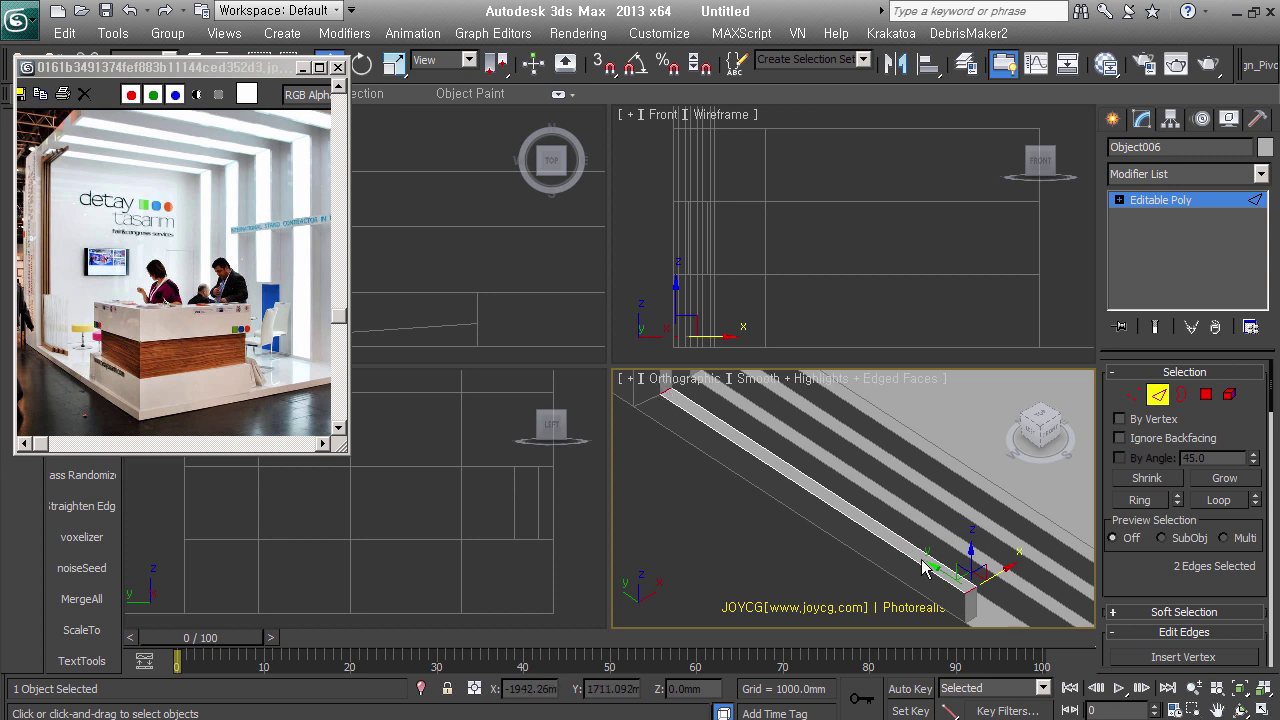
{"action": "left_click_drag", "start_coordinate": [1150, 579], "coordinate": [1182, 441]}
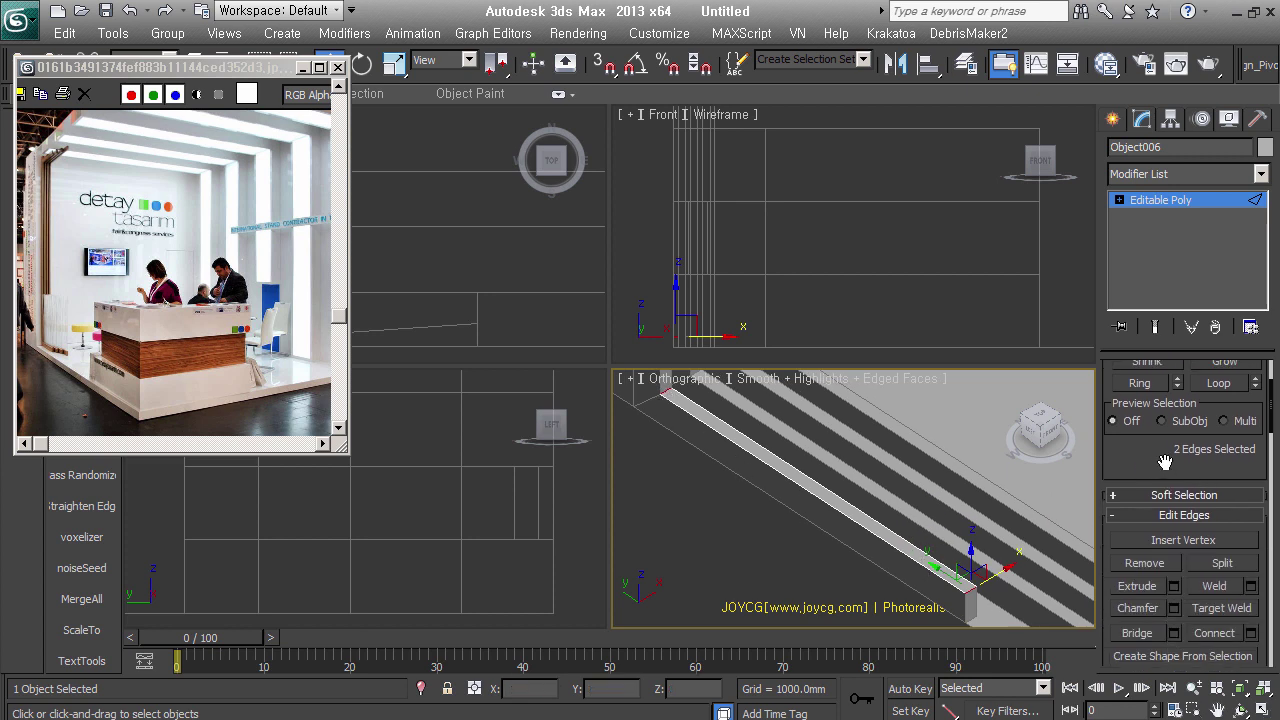
{"action": "left_click", "coordinate": [1251, 598]}
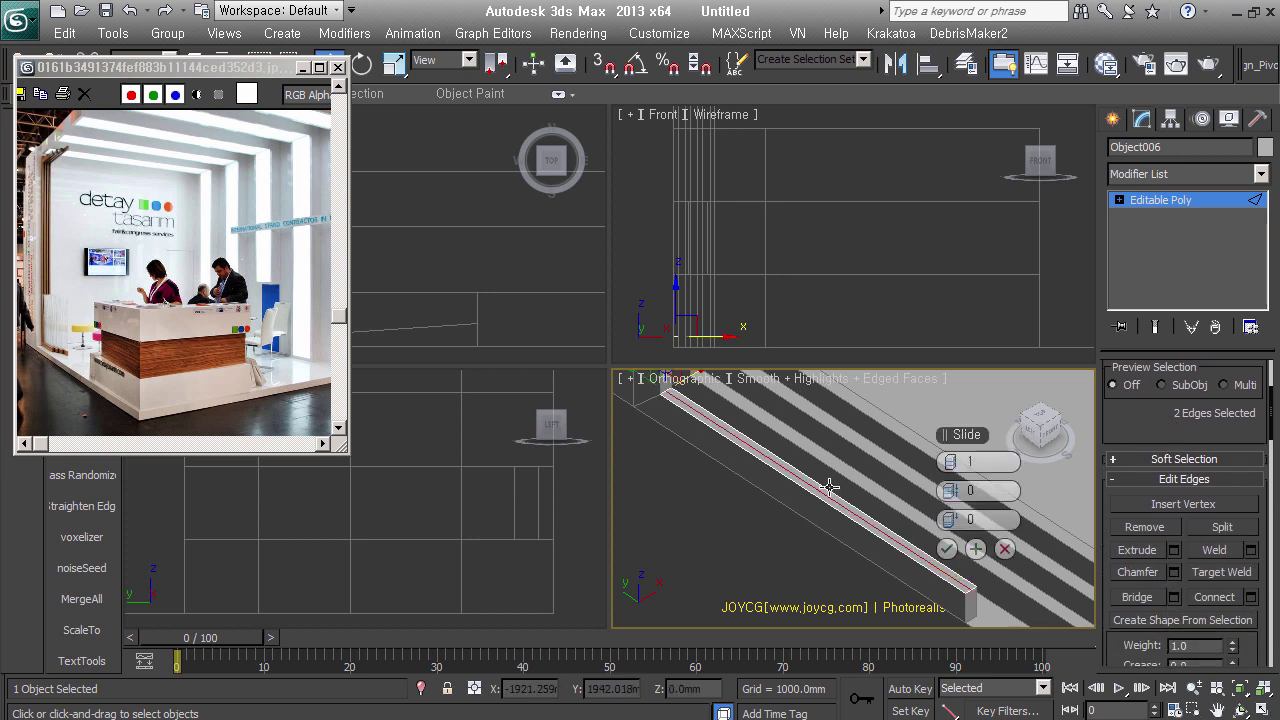
{"action": "left_click", "coordinate": [946, 548]}
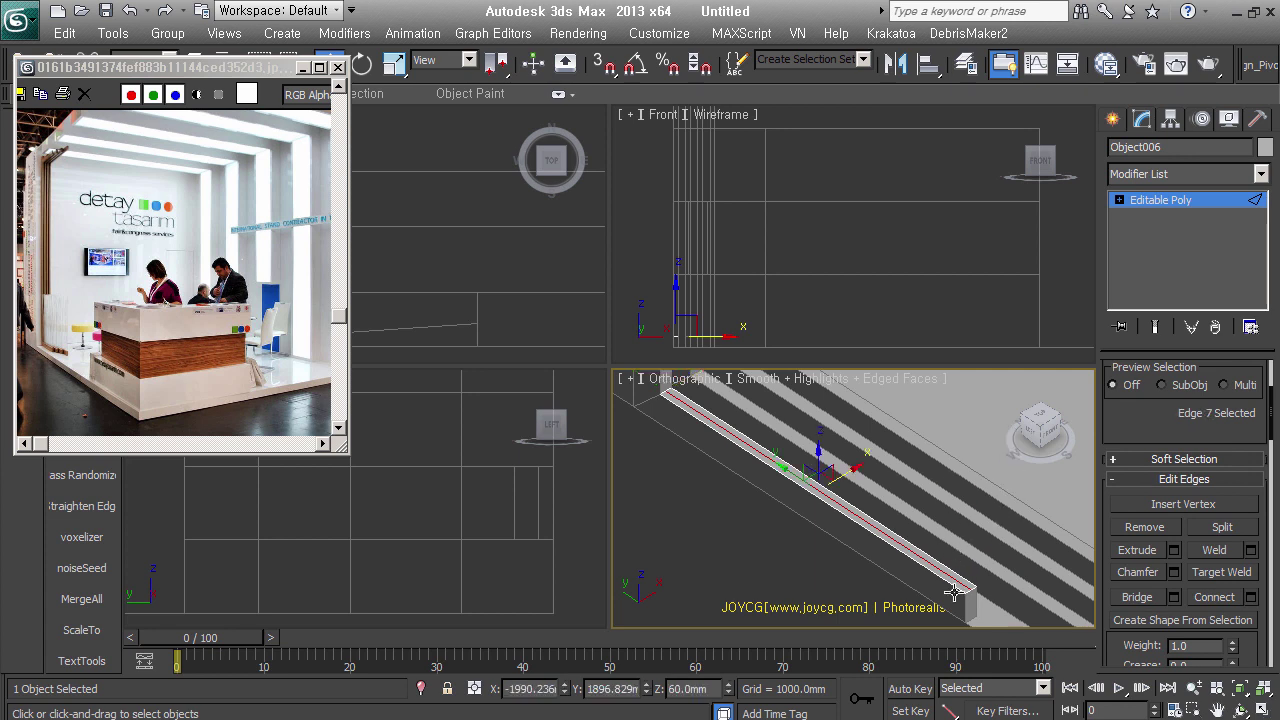
{"action": "scroll", "coordinate": [960, 556], "scroll_direction": "up", "scroll_amount": 3}
Chamfer the centre edge 3 mm into two parallel edges, then add a Shell modifier
{"action": "right_click", "coordinate": [965, 408]}
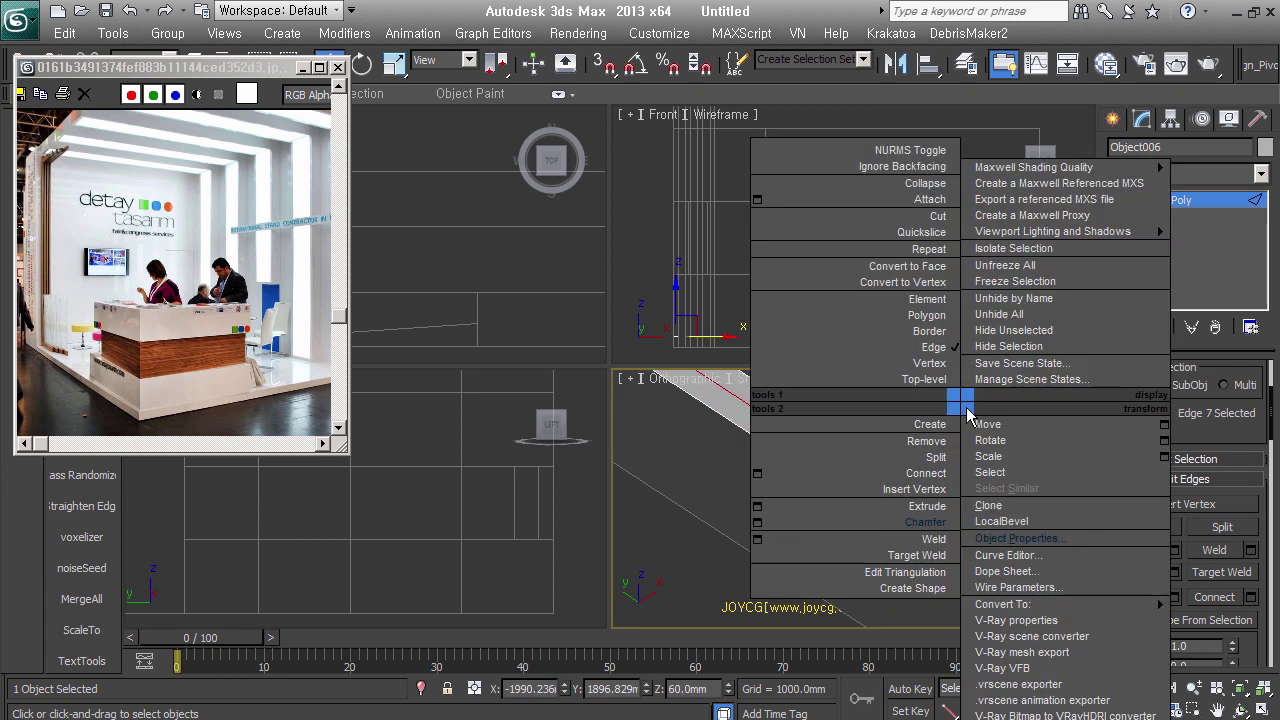
{"action": "left_click", "coordinate": [757, 522]}
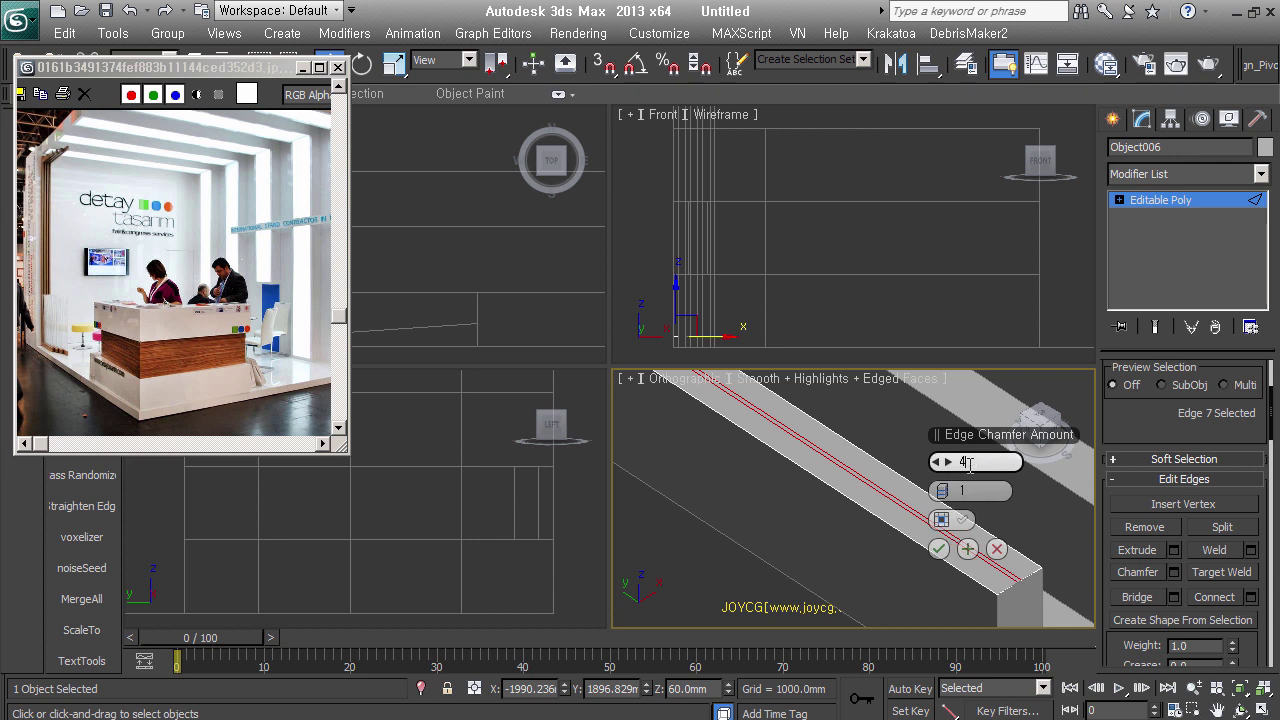
{"action": "key", "text": "Return"}
{"action": "key", "text": "Return"}
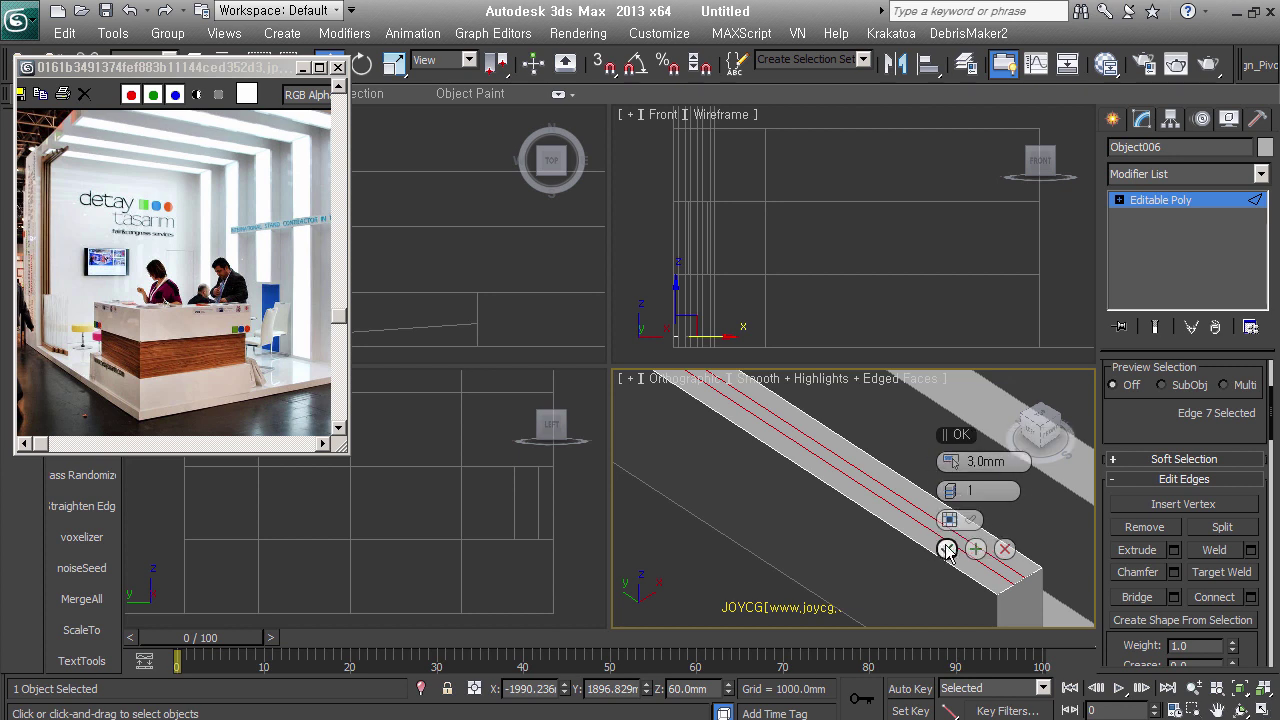
{"action": "left_click", "coordinate": [939, 548]}
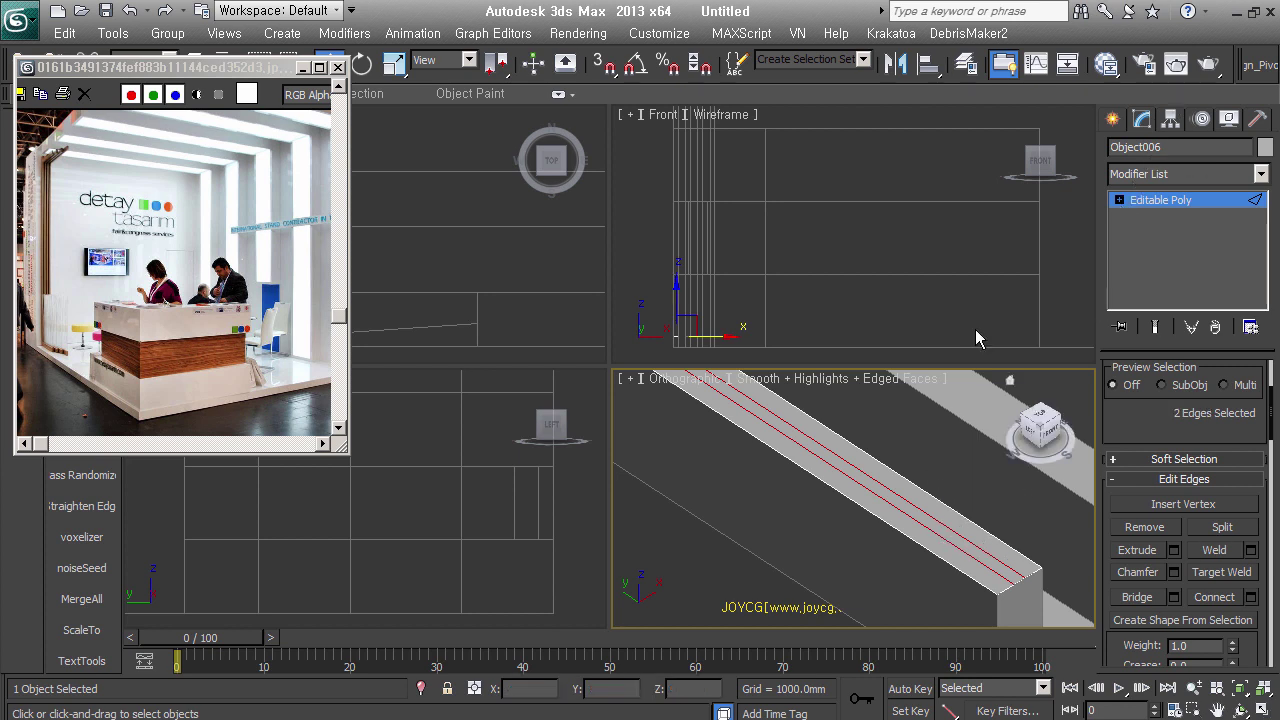
{"action": "left_click", "coordinate": [912, 503]}
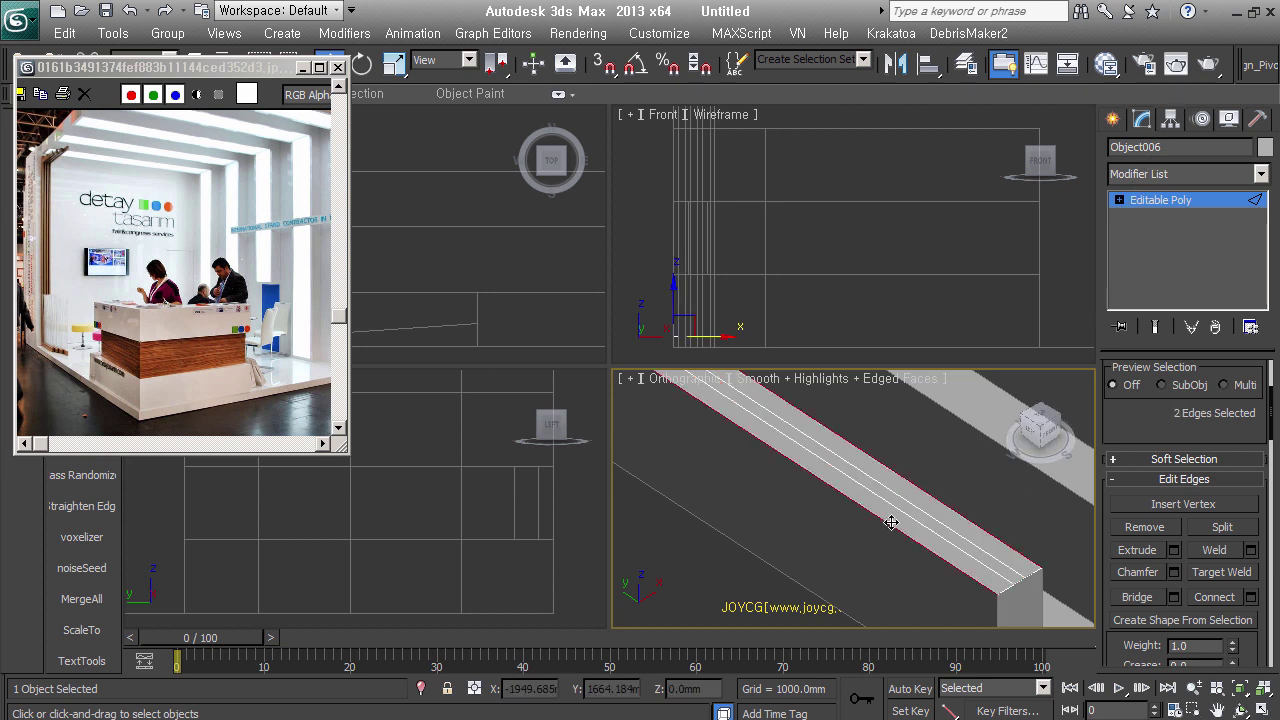
{"action": "left_click", "coordinate": [891, 522]}
{"action": "left_click", "coordinate": [1216, 207]}
Set Object006's Shell outer amount to 800 mm and collapse it into Editable Poly
{"action": "middle_click_drag", "start_coordinate": [900, 528], "coordinate": [923, 594], "text": "alt"}
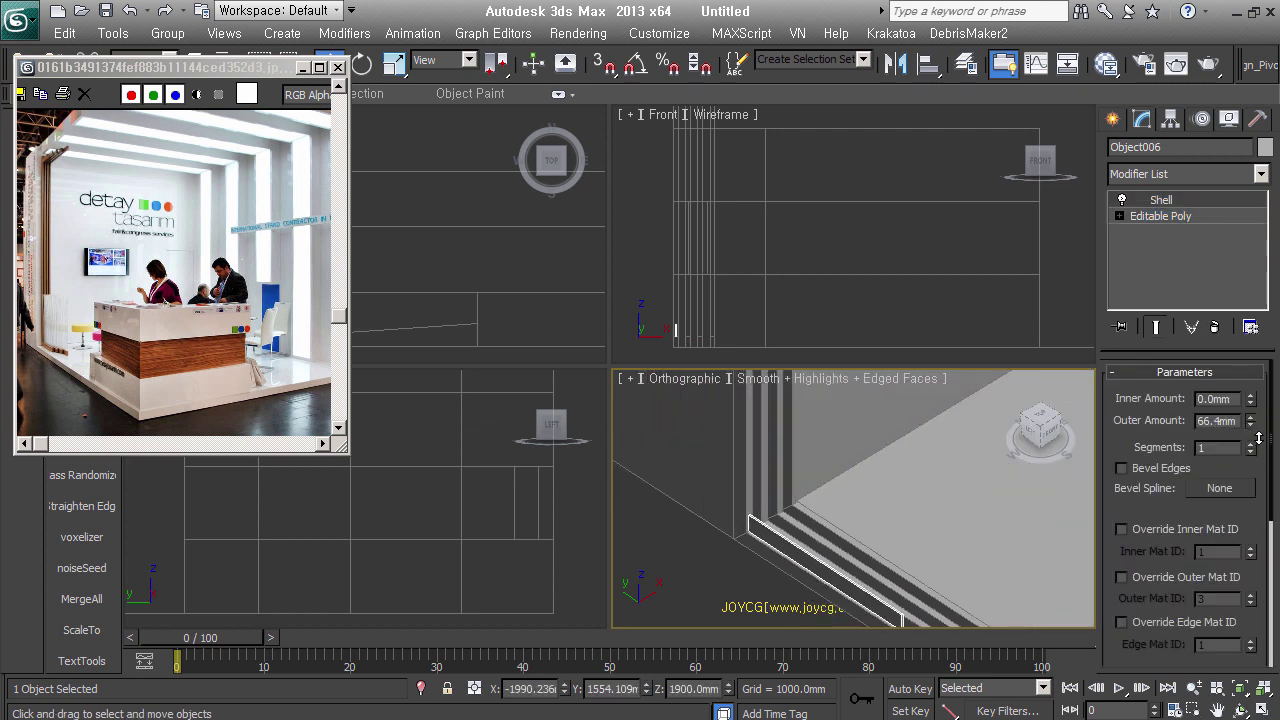
{"action": "left_click_drag", "start_coordinate": [1250, 432], "coordinate": [1250, 412]}
{"action": "double_click", "coordinate": [1222, 421]}
{"action": "type", "text": "10"}
{"action": "key", "text": "Return"}
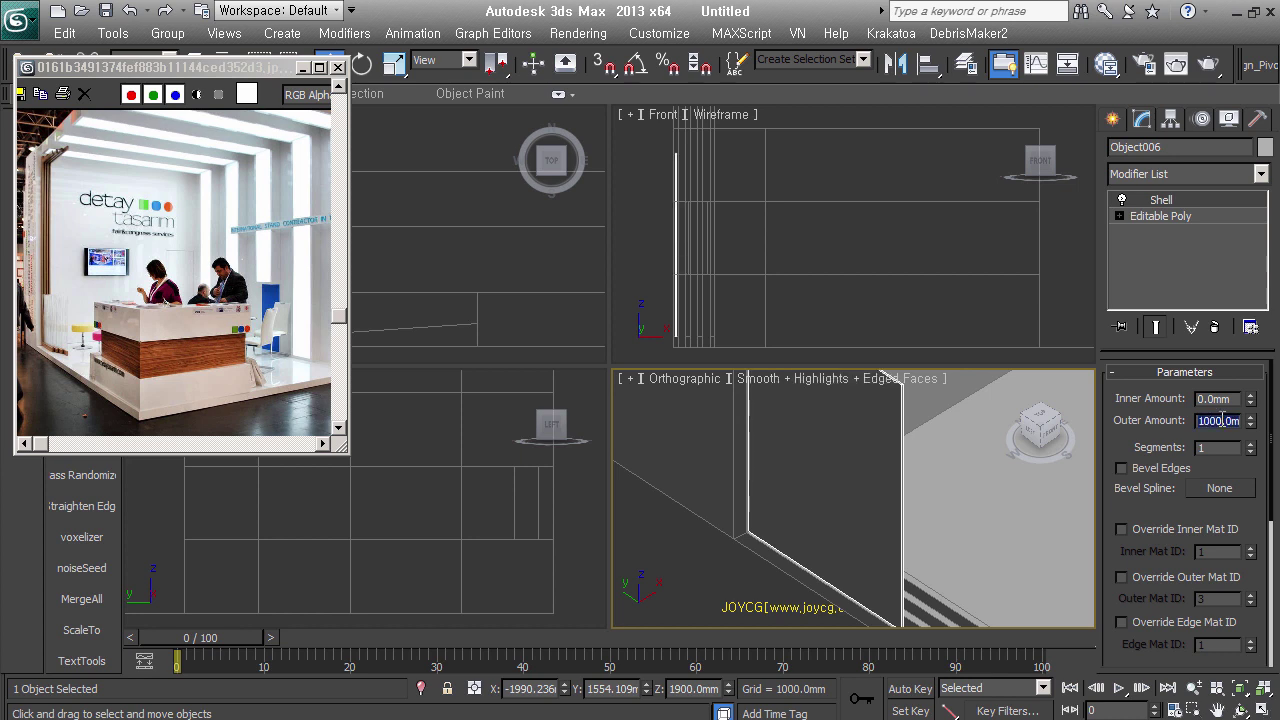
{"action": "middle_click_drag", "start_coordinate": [1007, 488], "coordinate": [936, 540]}
{"action": "double_click", "coordinate": [1212, 420]}
{"action": "type", "text": "800"}
{"action": "key", "text": "Return"}
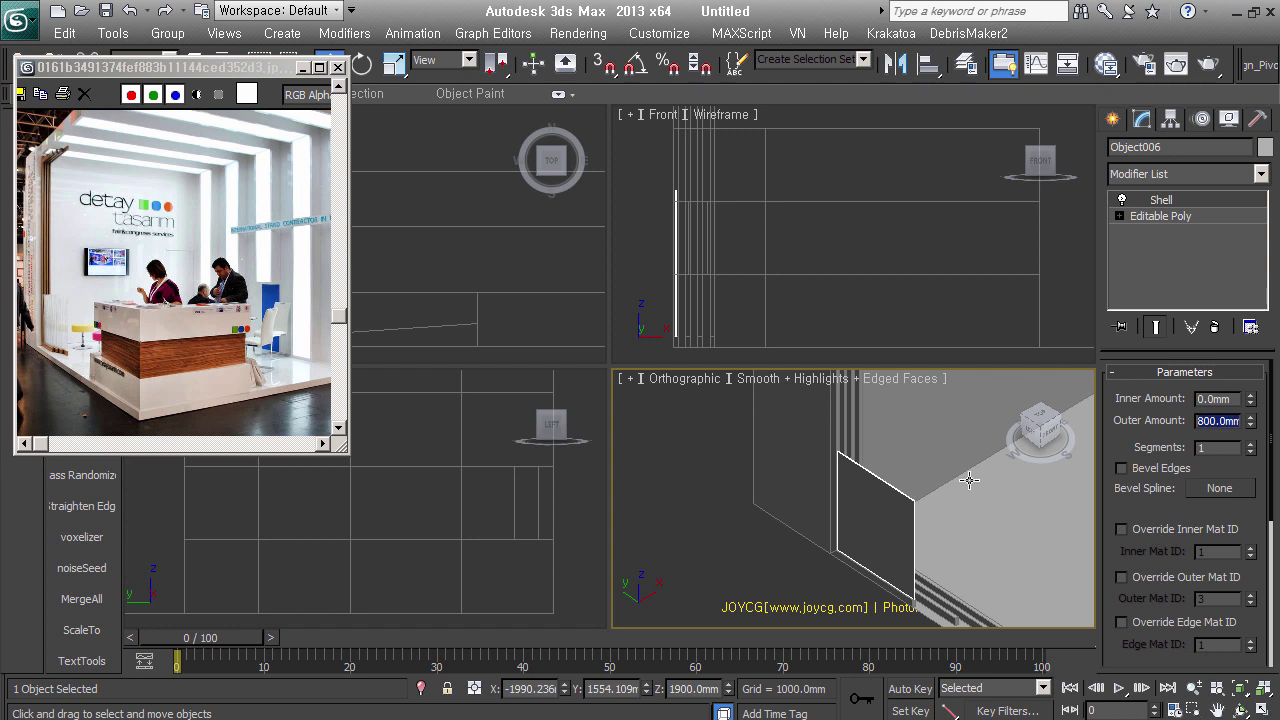
{"action": "left_click", "coordinate": [1214, 326]}
{"action": "left_click", "coordinate": [1207, 396]}
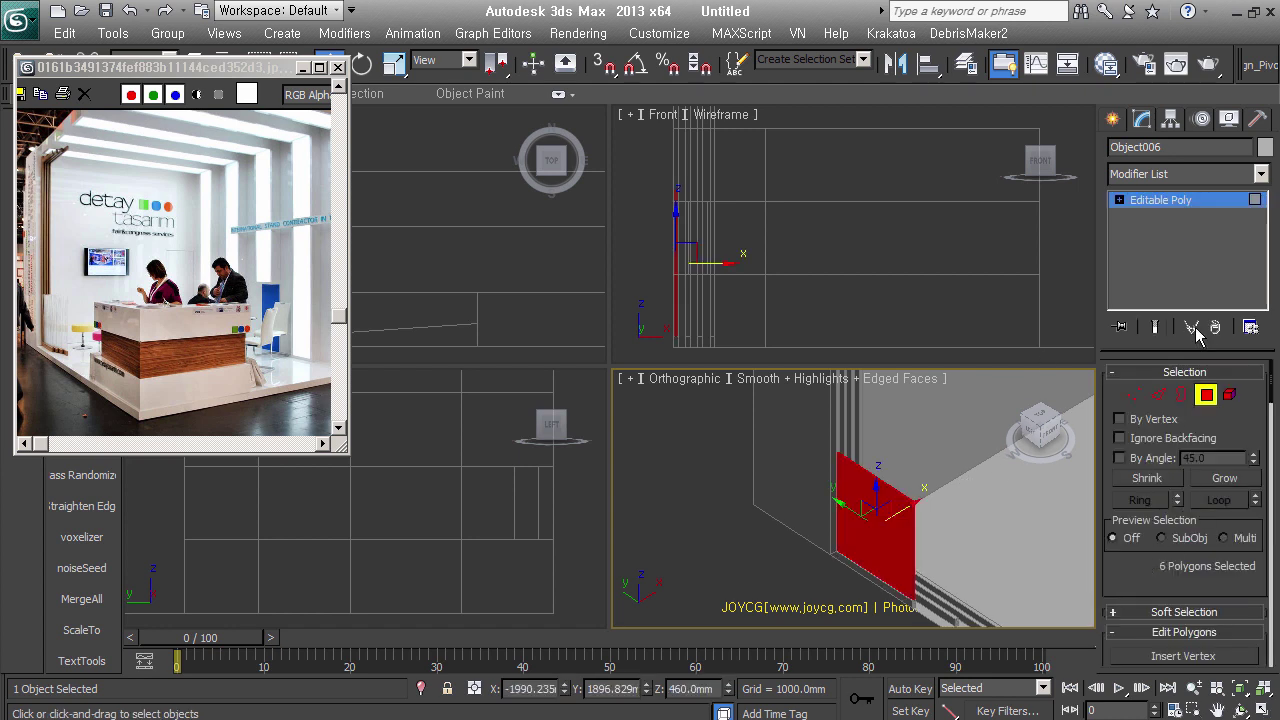
Clear all smoothing groups from the wall panel's faces
{"action": "left_click_drag", "start_coordinate": [1188, 345], "coordinate": [1188, 265]}
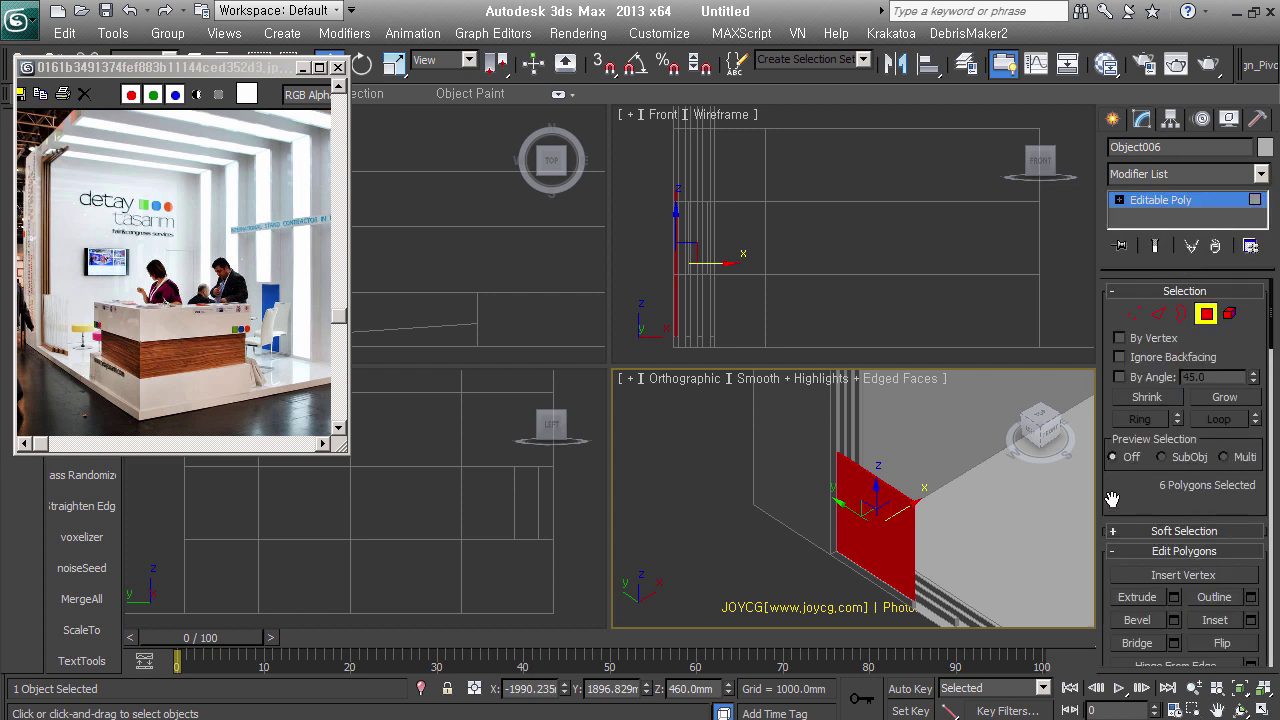
{"action": "left_click_drag", "start_coordinate": [1114, 491], "coordinate": [1163, 56]}
{"action": "scroll", "coordinate": [1252, 565], "scroll_direction": "down", "scroll_amount": 1}
{"action": "scroll", "coordinate": [1253, 600], "scroll_direction": "down", "scroll_amount": 5}
{"action": "scroll", "coordinate": [1253, 600], "scroll_direction": "down", "scroll_amount": 5}
{"action": "left_click", "coordinate": [1185, 288]}
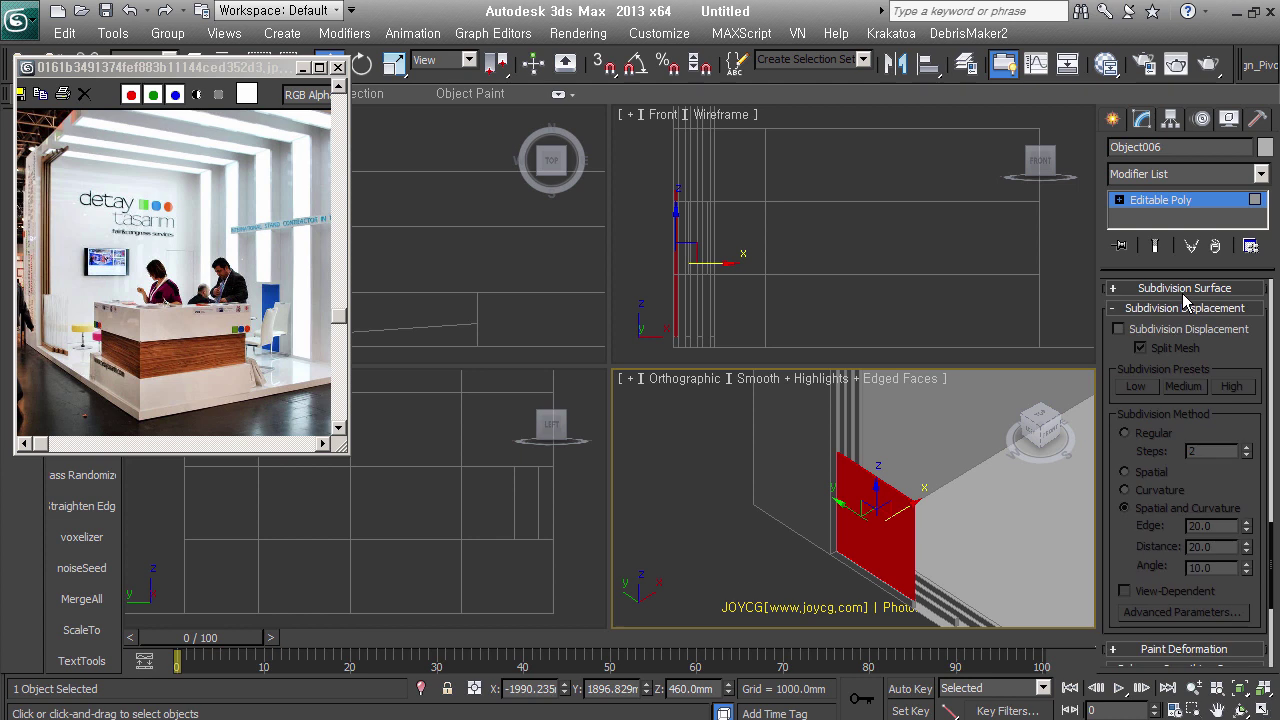
{"action": "left_click", "coordinate": [1184, 310]}
{"action": "left_click", "coordinate": [1232, 526]}
{"action": "left_click_drag", "start_coordinate": [1187, 421], "coordinate": [1178, 354]}
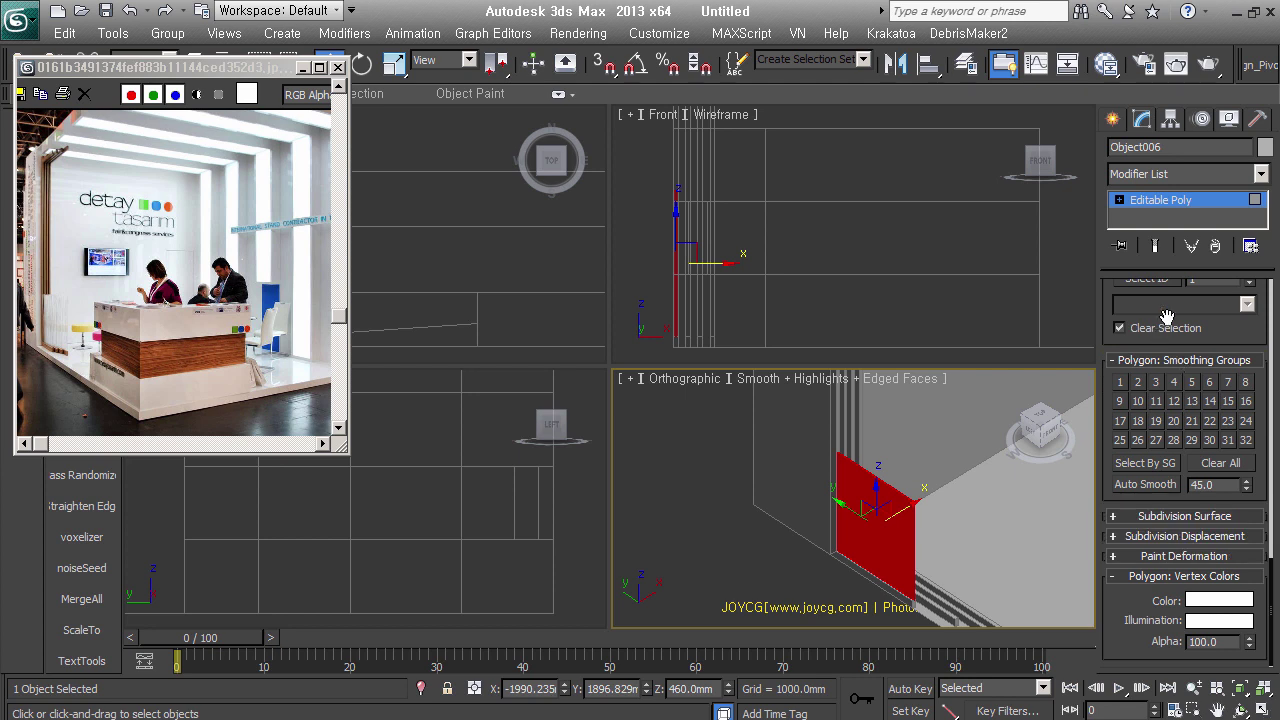
{"action": "scroll", "coordinate": [1222, 325], "scroll_direction": "up", "scroll_amount": 5}
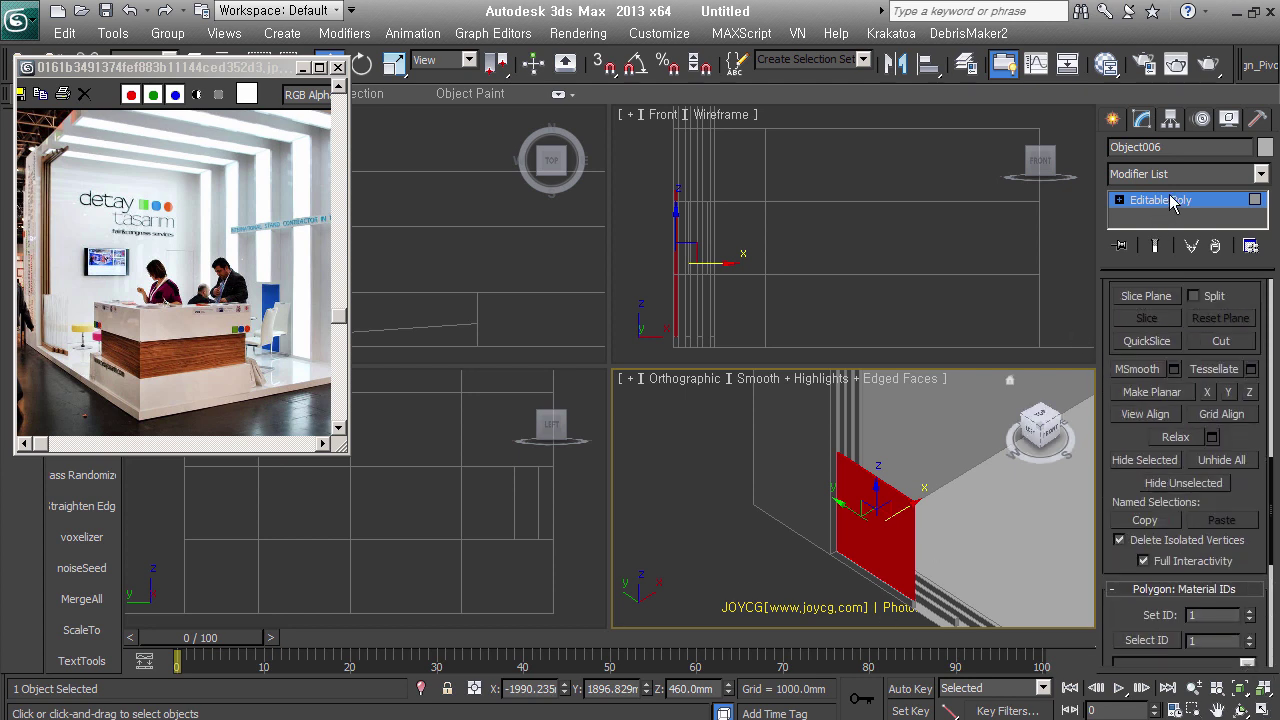
Leave Polygon level and frame the wall panel in close view
{"action": "key", "text": "4"}
{"action": "middle_click_drag", "start_coordinate": [955, 560], "coordinate": [835, 535]}
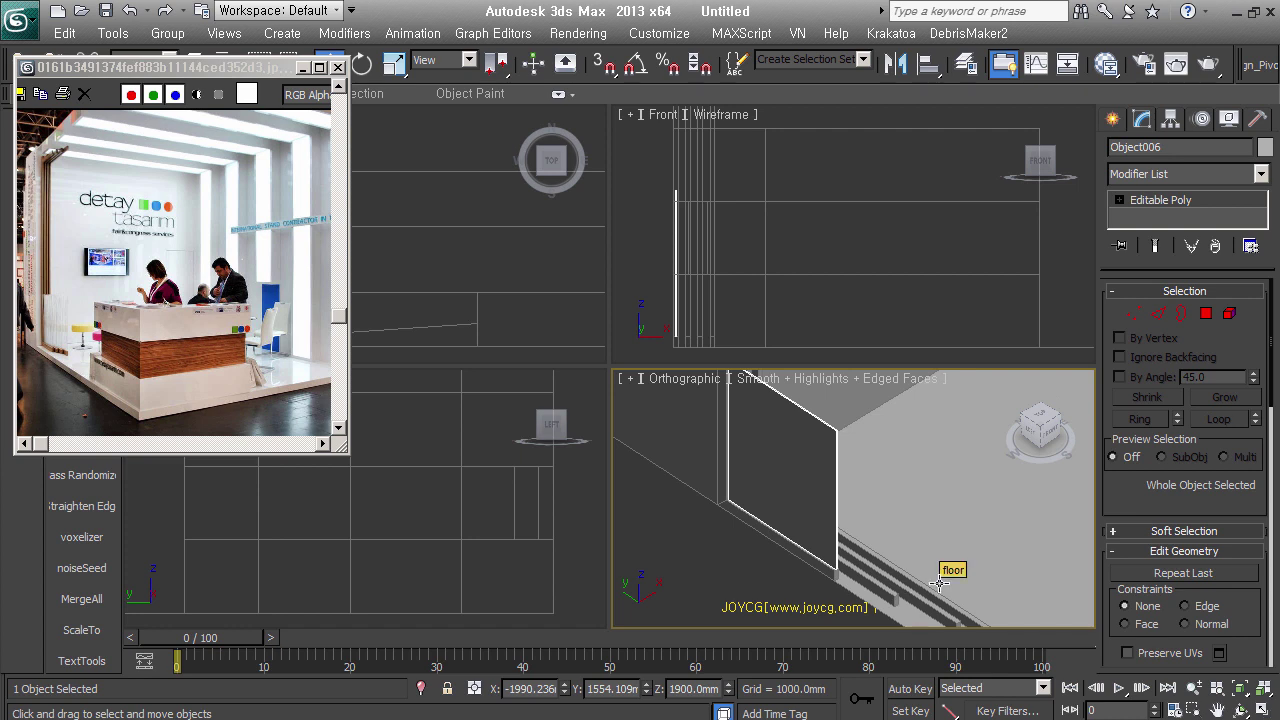
{"action": "mouse_move", "coordinate": [940, 583]}
{"action": "middle_mouse_down", "text": "alt"}
{"action": "mouse_move", "coordinate": [913, 573]}
{"action": "mouse_move", "coordinate": [928, 570]}
{"action": "middle_mouse_up", "text": "alt"}
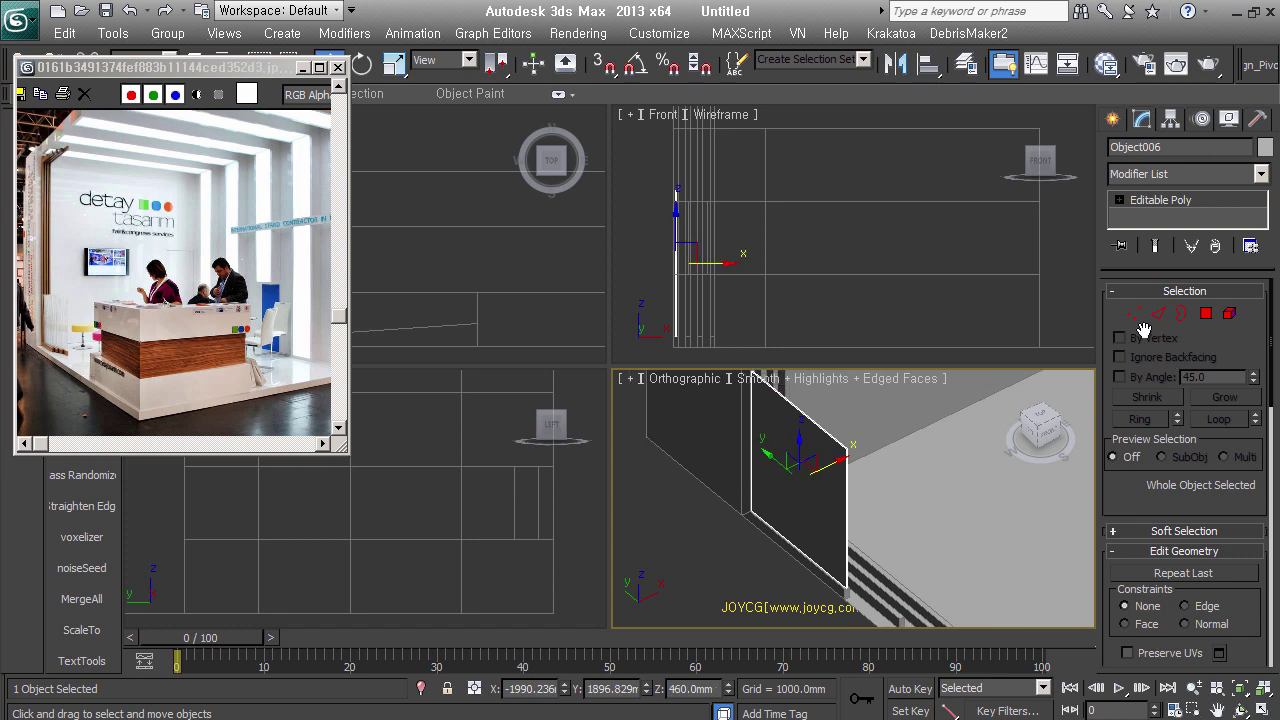
{"action": "scroll", "coordinate": [794, 449], "scroll_direction": "up", "scroll_amount": 2}
Clone the wall panel into 3 snapped copies side by side along the wall
{"action": "middle_click_drag", "start_coordinate": [794, 449], "coordinate": [751, 420]}
{"action": "key", "text": "s"}
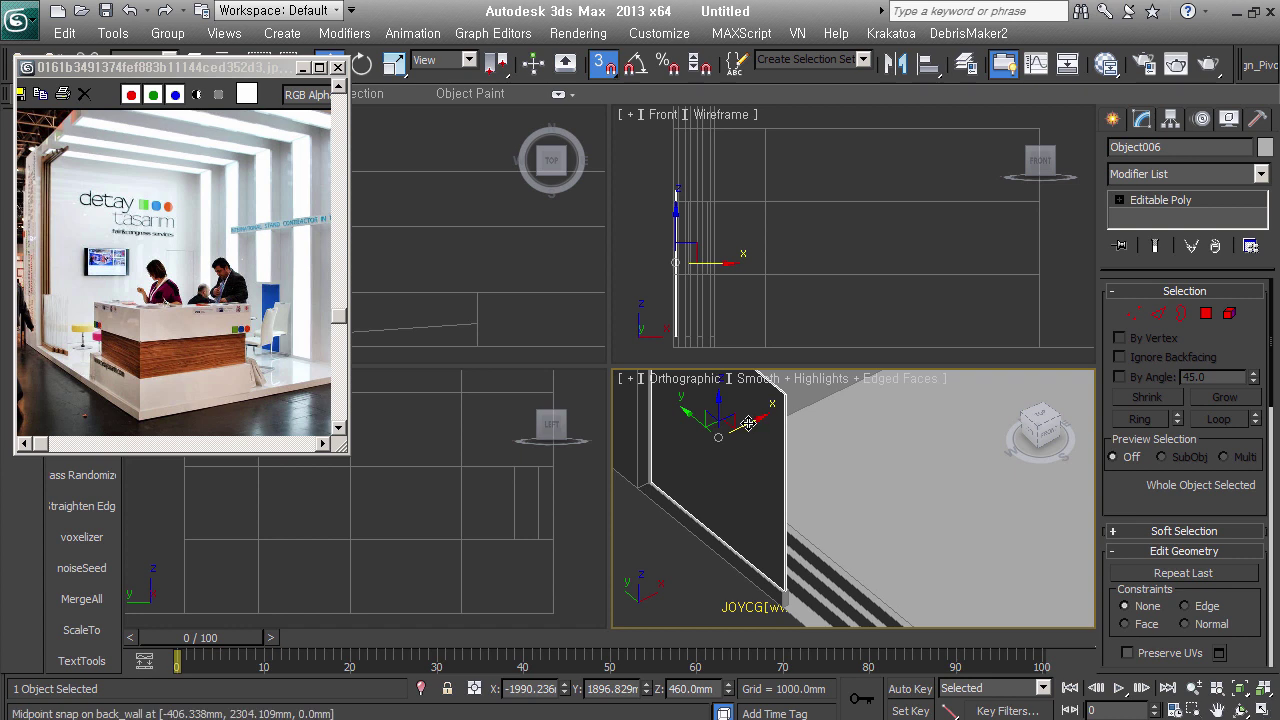
{"action": "left_click_drag", "start_coordinate": [748, 423], "coordinate": [829, 572], "text": "shift"}
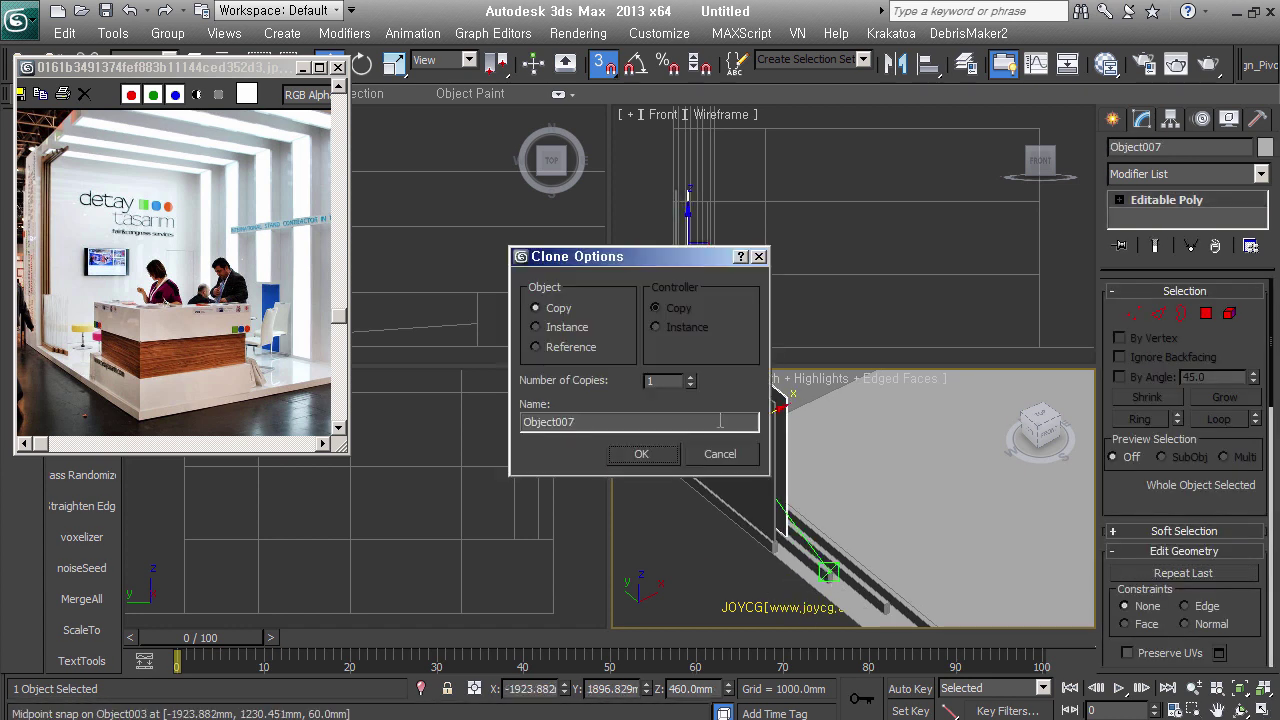
{"action": "left_click", "coordinate": [690, 376]}
{"action": "left_click", "coordinate": [690, 376]}
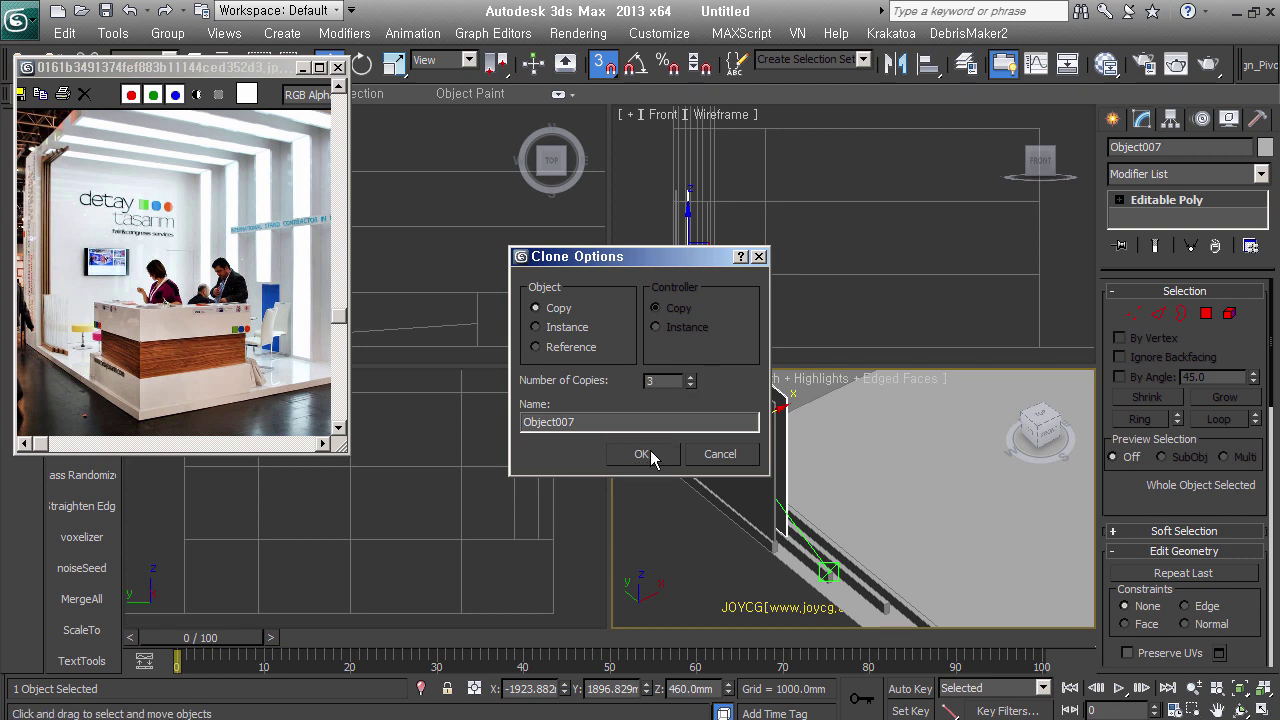
{"action": "left_click", "coordinate": [645, 454]}
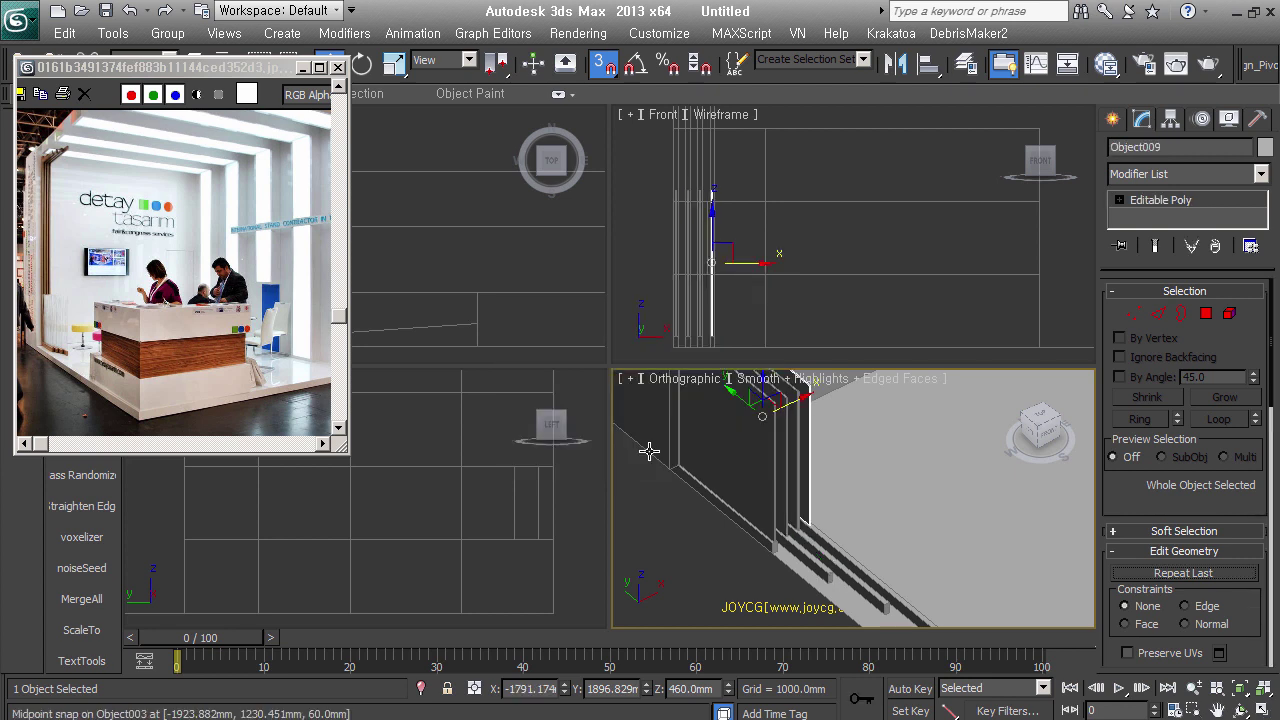
{"action": "left_click", "coordinate": [1134, 313]}
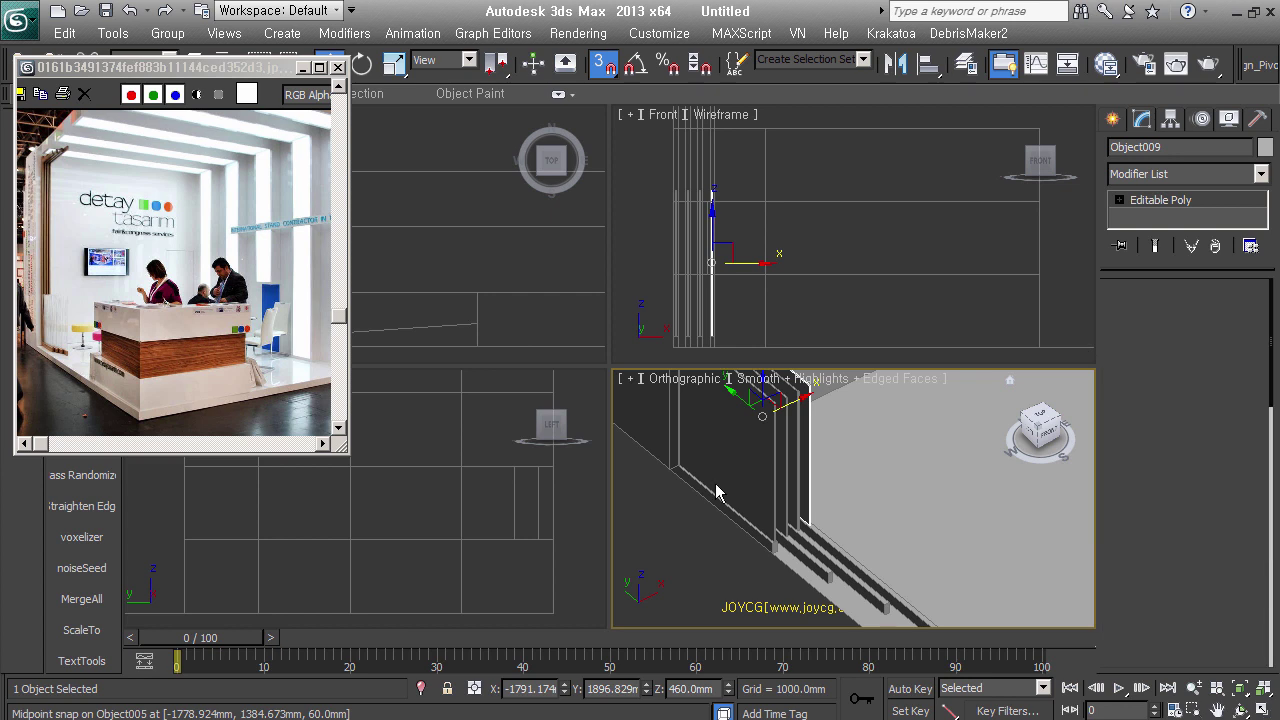
{"action": "scroll", "coordinate": [726, 257], "scroll_direction": "up", "scroll_amount": 3}
In Top view, snap-stretch the last panel copy, Object009, further along the wall
{"action": "scroll", "coordinate": [705, 276], "scroll_direction": "up", "scroll_amount": 2}
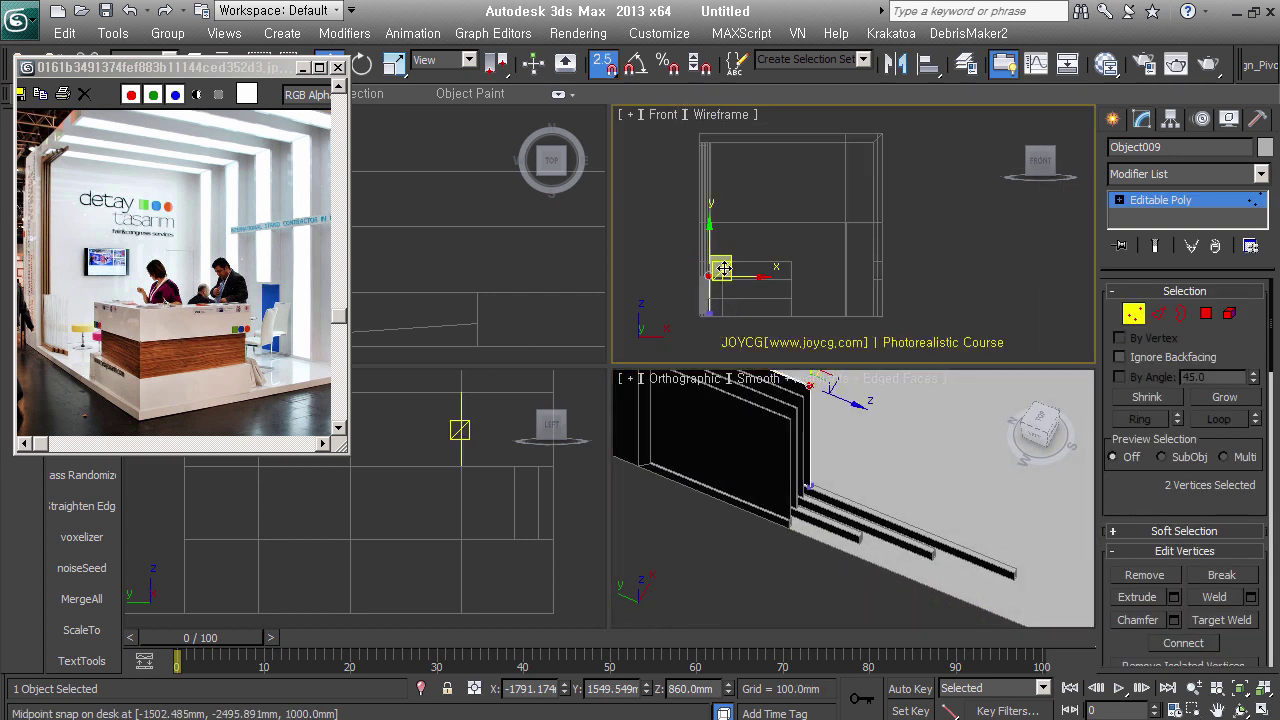
{"action": "key", "text": "t"}
{"action": "scroll", "coordinate": [778, 190], "scroll_direction": "up", "scroll_amount": 2}
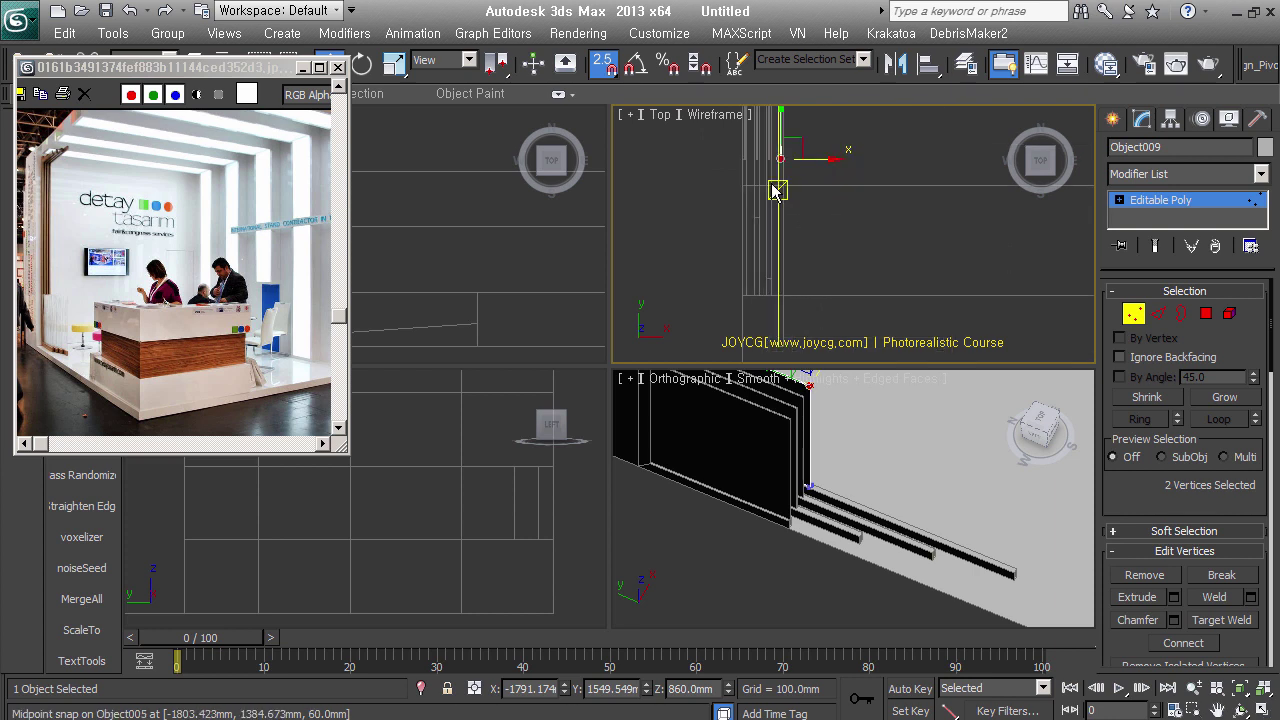
{"action": "middle_click_drag", "start_coordinate": [778, 190], "coordinate": [803, 265]}
{"action": "left_click", "coordinate": [818, 252], "text": "ctrl"}
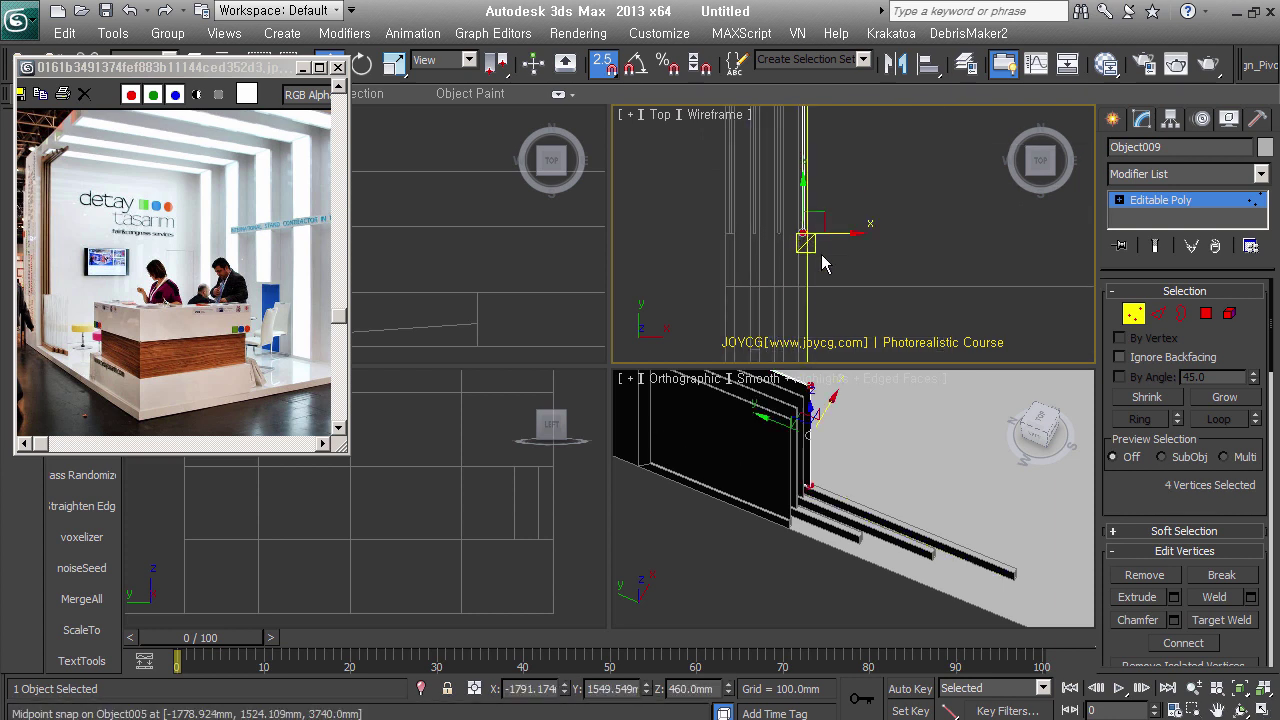
{"action": "left_click_drag", "start_coordinate": [823, 263], "coordinate": [979, 530]}
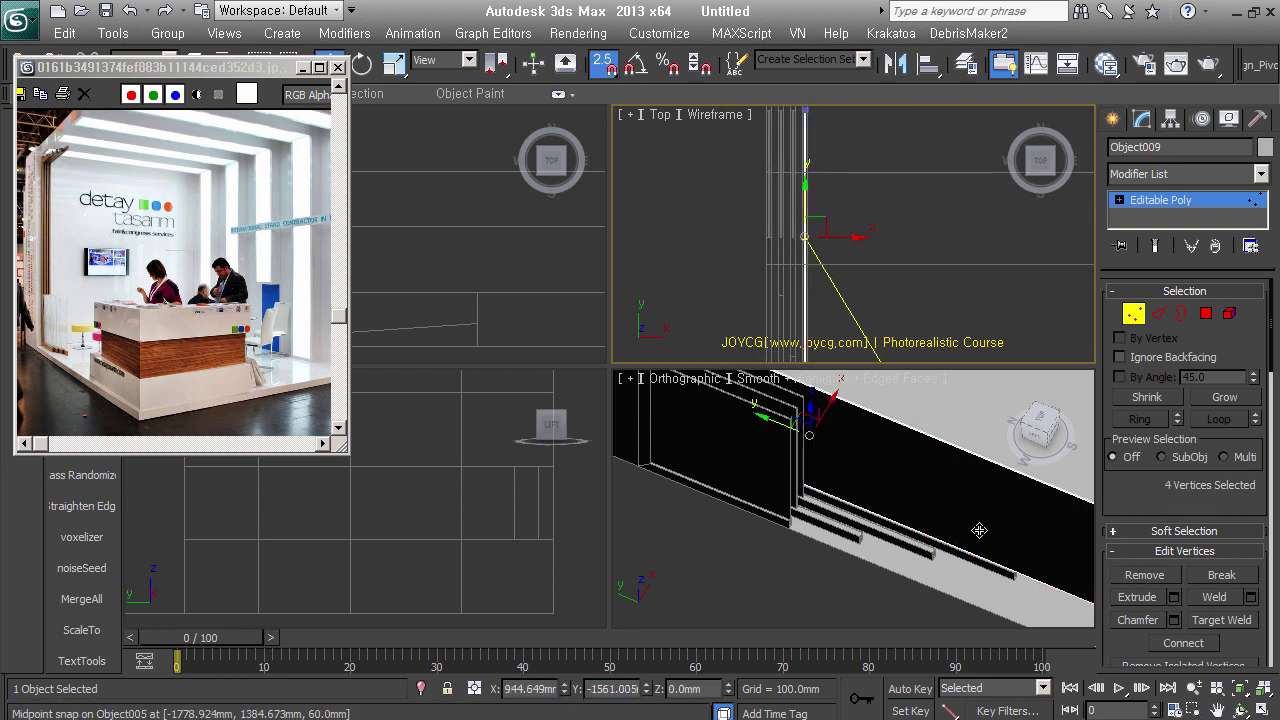
{"action": "right_click", "coordinate": [1006, 577]}
{"action": "left_click_drag", "start_coordinate": [797, 173], "coordinate": [1027, 297]}
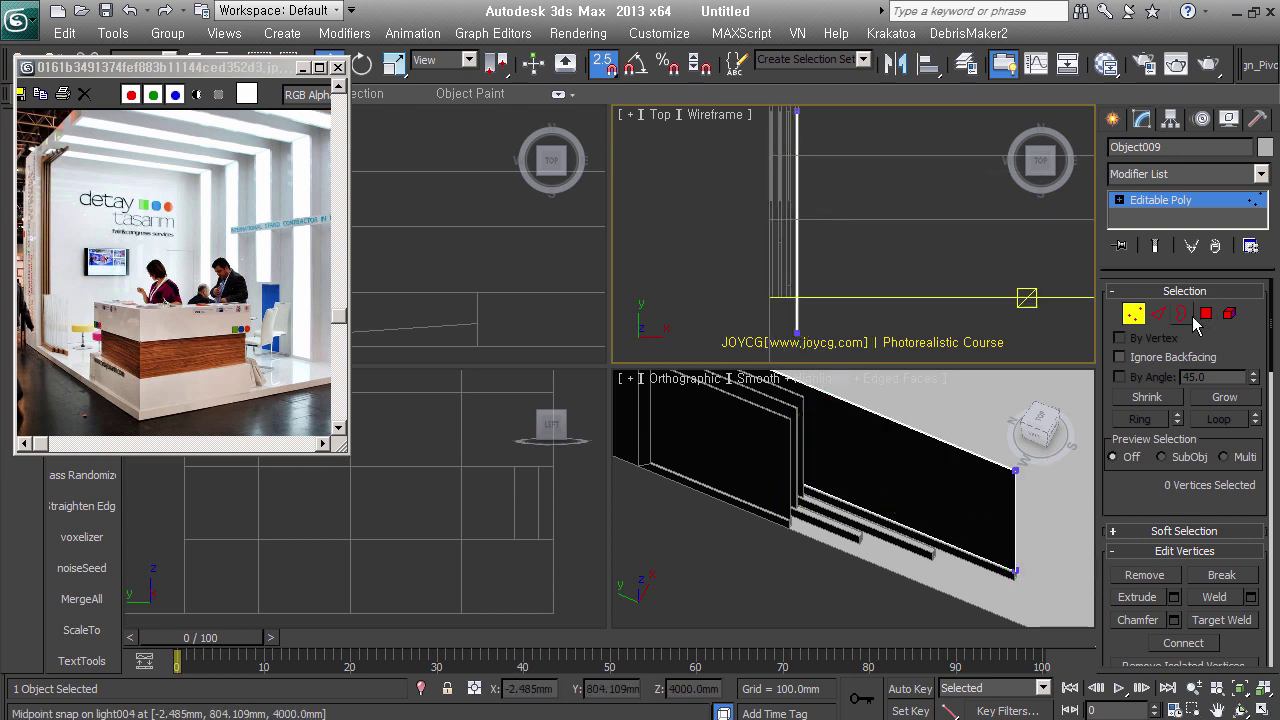
{"action": "left_click", "coordinate": [1133, 313]}
Select the end vertices of the middle panel copy, Object008
{"action": "left_click", "coordinate": [851, 425]}
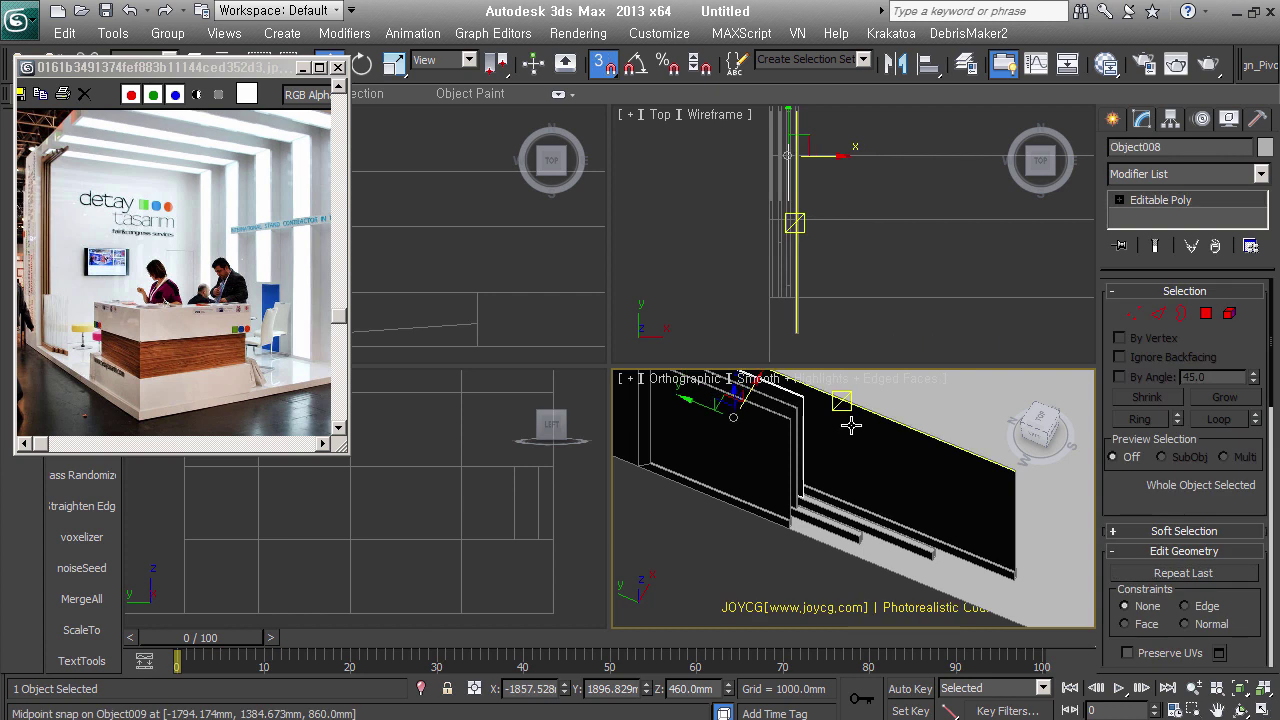
{"action": "left_click", "coordinate": [1133, 313]}
{"action": "mouse_move", "coordinate": [834, 257]}
{"action": "left_mouse_down"}
{"action": "mouse_move", "coordinate": [785, 170]}
{"action": "mouse_move", "coordinate": [790, 294]}
{"action": "mouse_move", "coordinate": [787, 284]}
{"action": "left_mouse_up"}
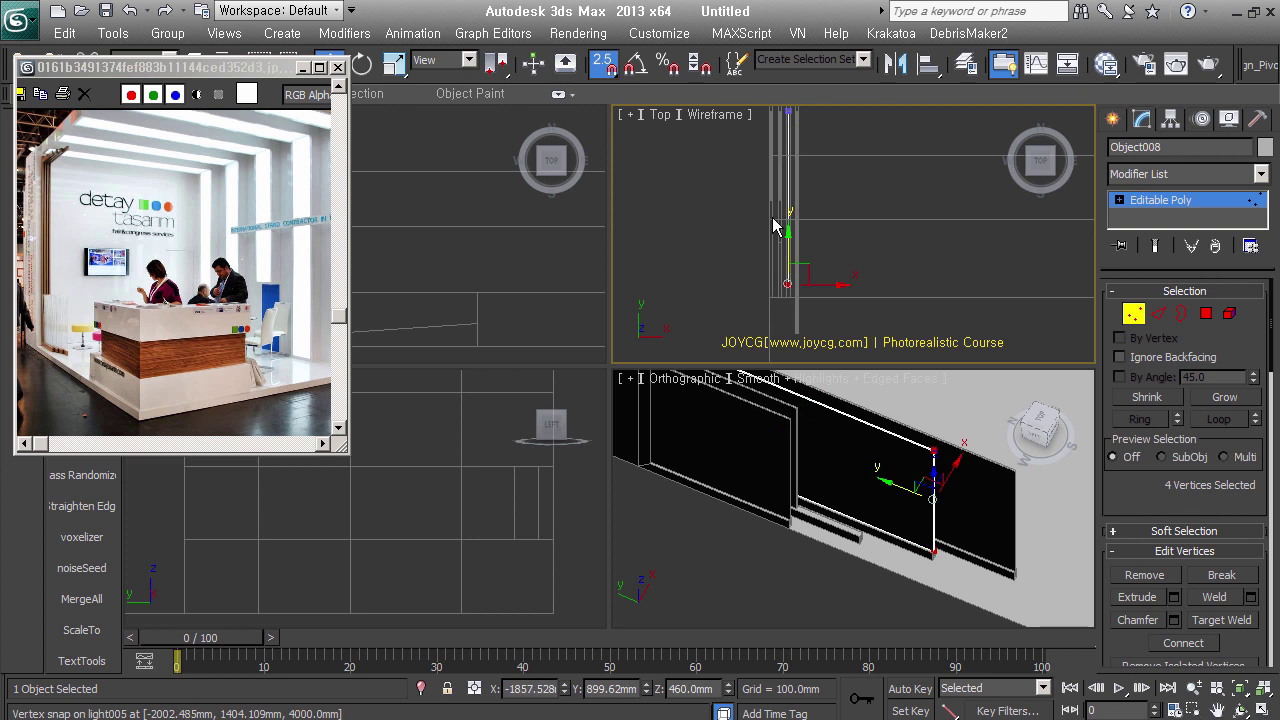
{"action": "left_click", "coordinate": [1131, 316]}
{"action": "scroll", "coordinate": [780, 200], "scroll_direction": "up", "scroll_amount": 3}
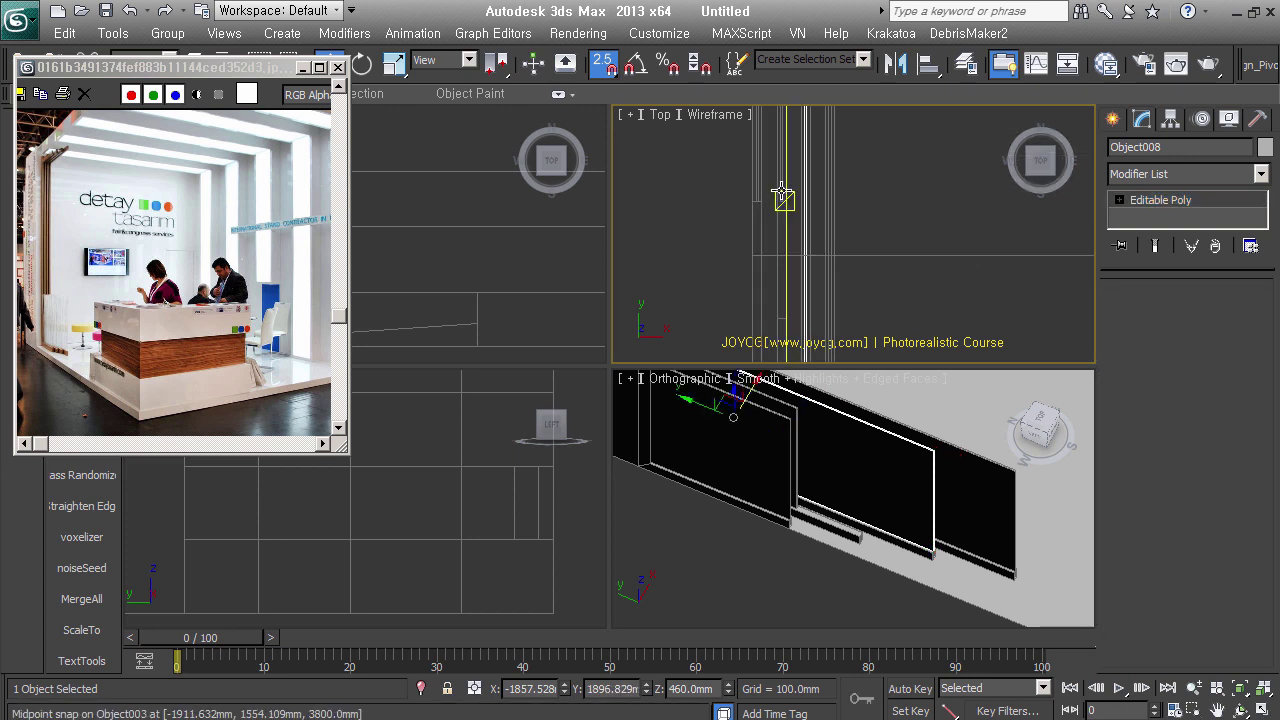
Snap Object007's end vertices onto Object009, then deselect and orbit to view the roof beams
{"action": "left_click", "coordinate": [795, 411]}
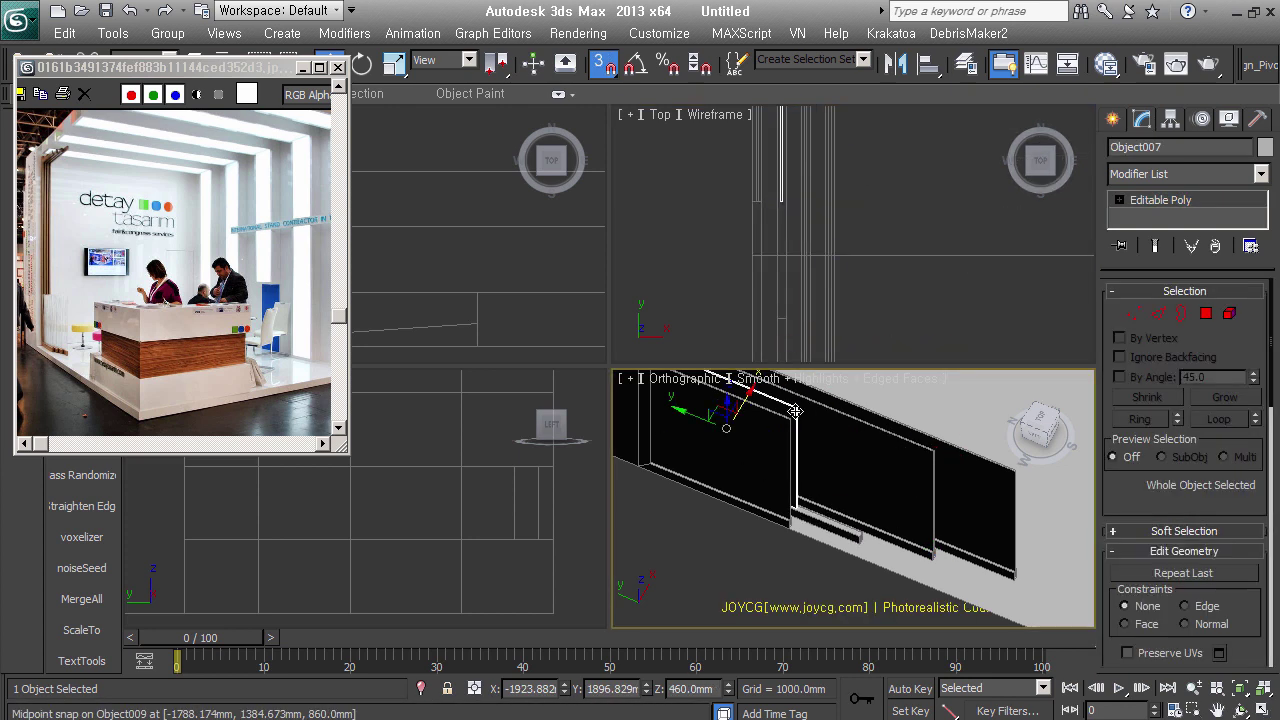
{"action": "key", "text": "1"}
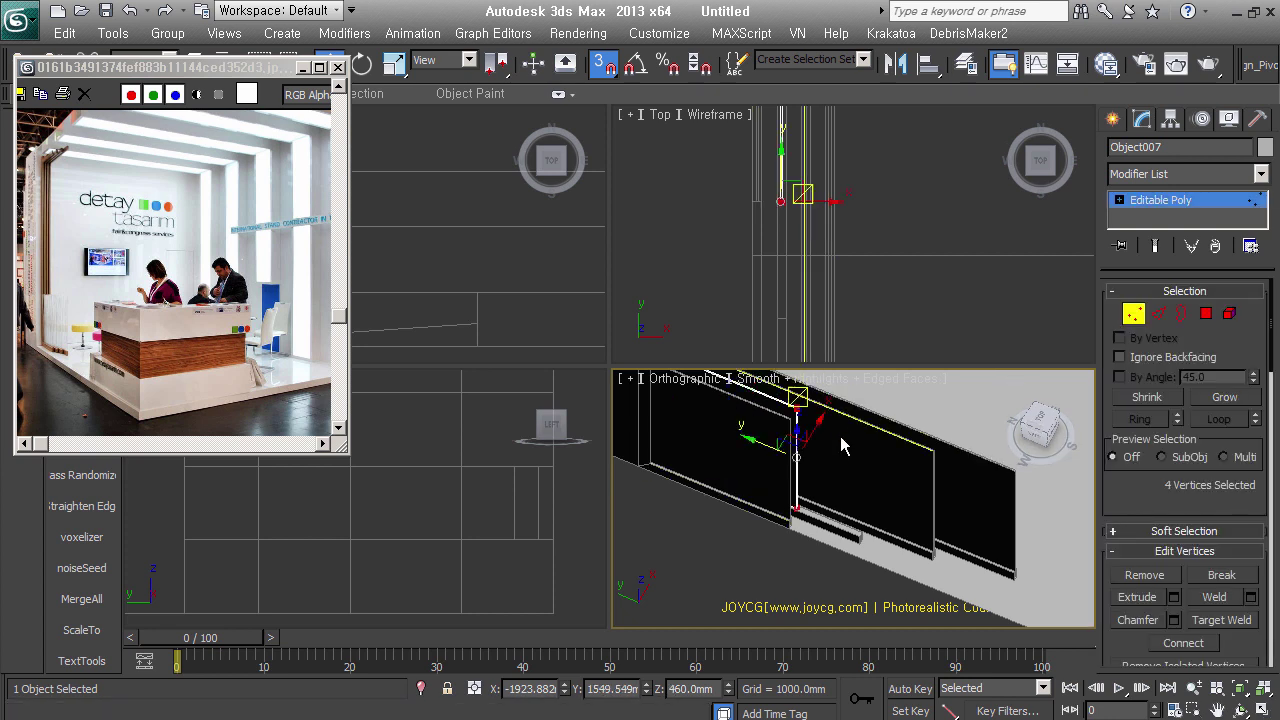
{"action": "left_click_drag", "start_coordinate": [841, 447], "coordinate": [870, 497]}
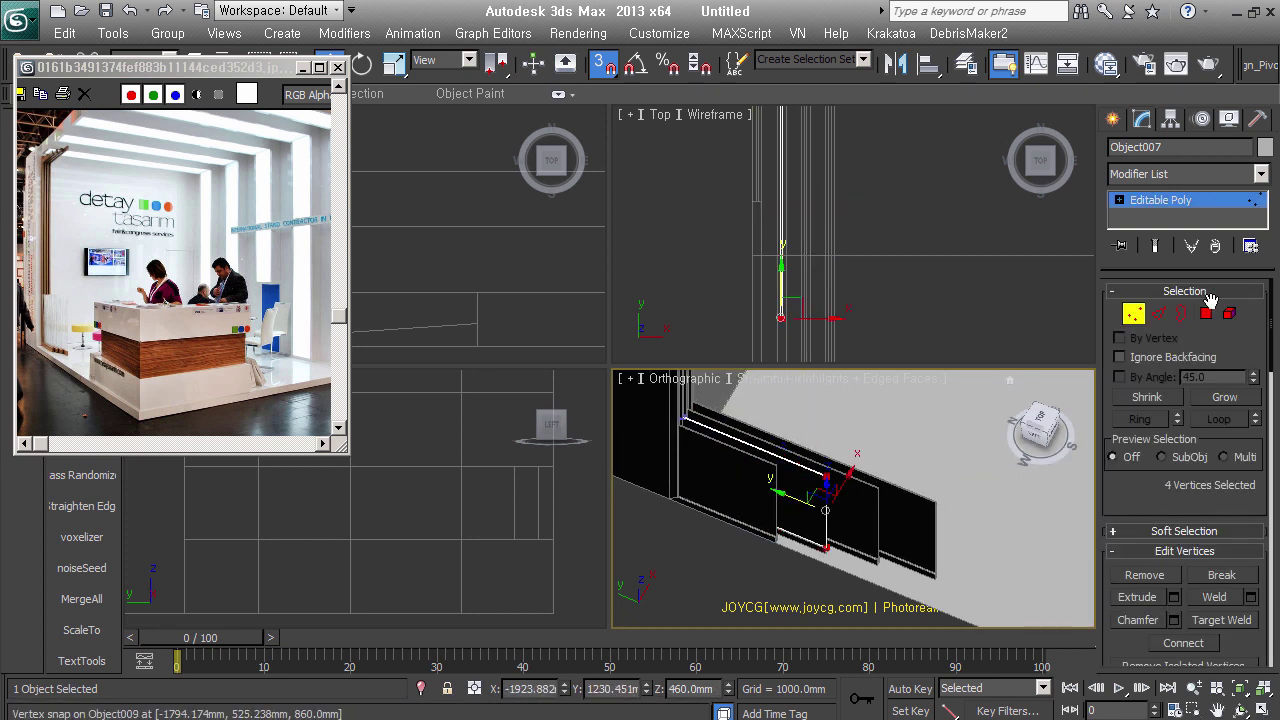
{"action": "left_click", "coordinate": [1133, 313]}
{"action": "scroll", "coordinate": [830, 500], "scroll_direction": "down", "scroll_amount": 4}
{"action": "mouse_move", "coordinate": [790, 470]}
{"action": "middle_mouse_down"}
{"action": "mouse_move", "coordinate": [830, 503]}
{"action": "mouse_move", "coordinate": [829, 437]}
{"action": "middle_mouse_up"}
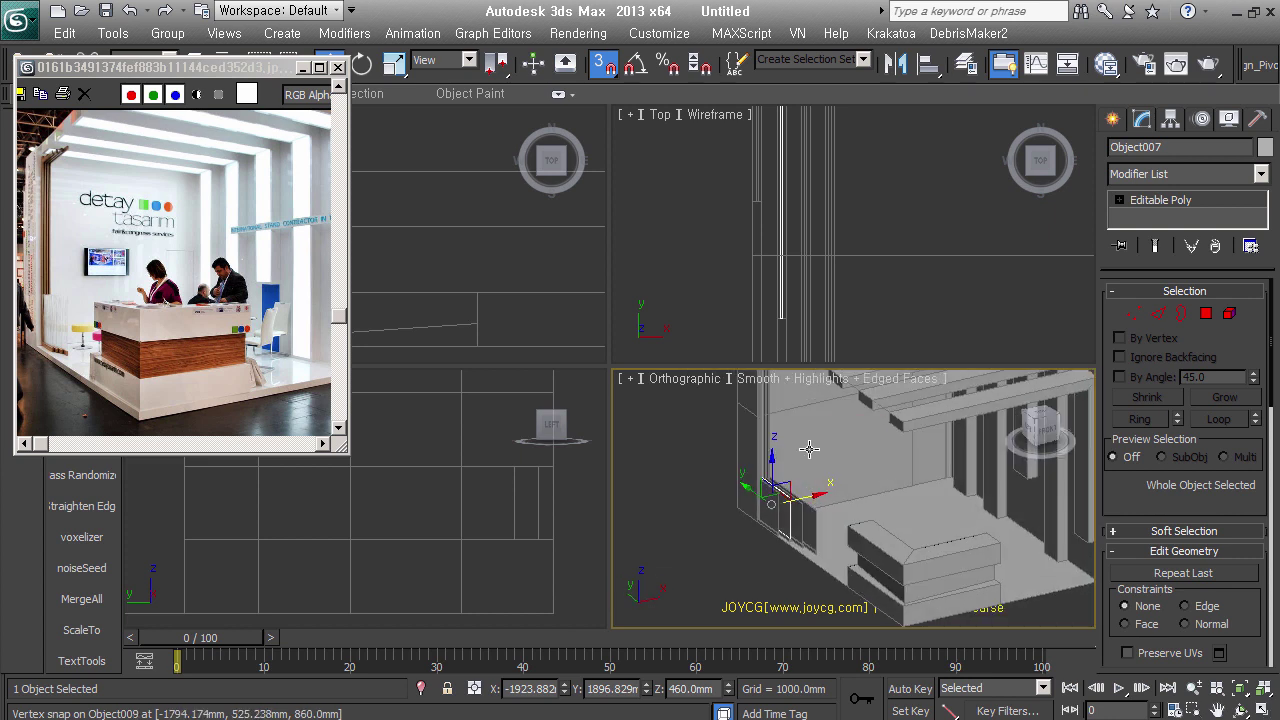
{"action": "left_click", "coordinate": [694, 551]}
{"action": "middle_click_drag", "start_coordinate": [694, 551], "coordinate": [789, 604], "text": "alt"}
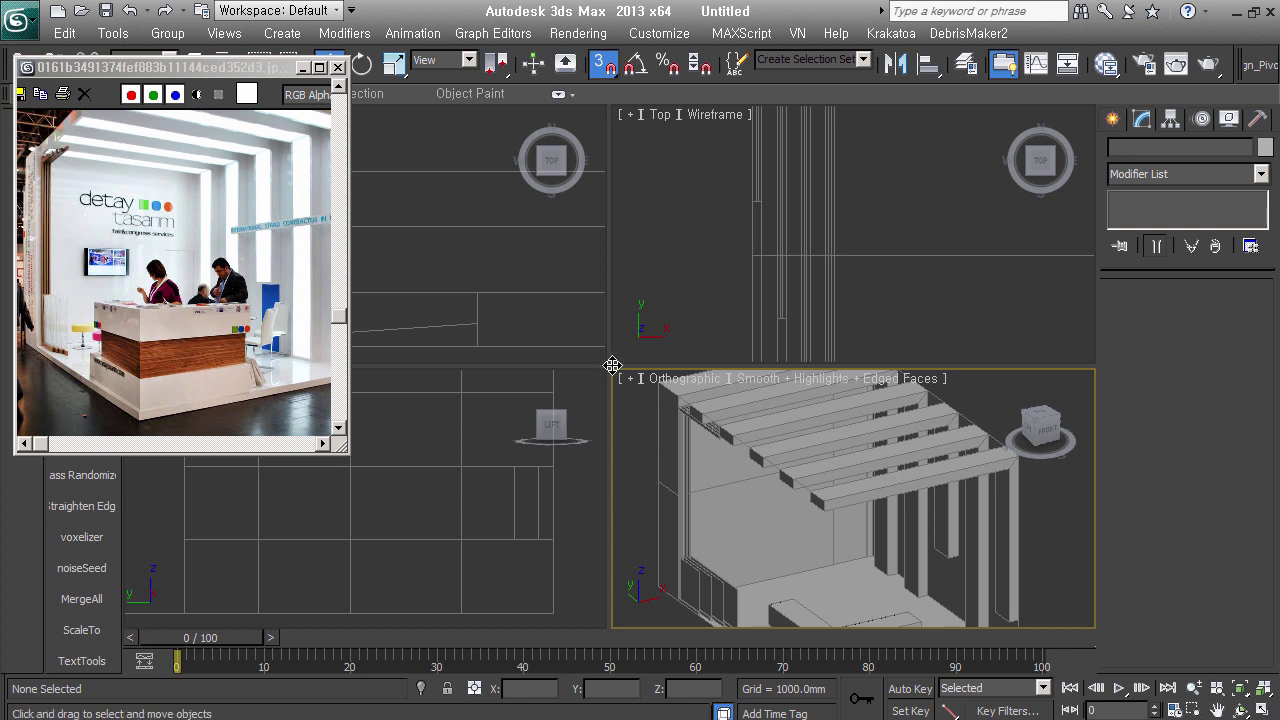
Enlarge the perspective viewport, orbit and zoom-extend the whole booth, and resize the reference photo window
{"action": "left_click_drag", "start_coordinate": [610, 370], "coordinate": [557, 279]}
{"action": "mouse_move", "coordinate": [640, 380]}
{"action": "middle_mouse_down", "text": "alt"}
{"action": "mouse_move", "coordinate": [794, 420]}
{"action": "mouse_move", "coordinate": [866, 403]}
{"action": "mouse_move", "coordinate": [815, 450]}
{"action": "middle_mouse_up", "text": "alt"}
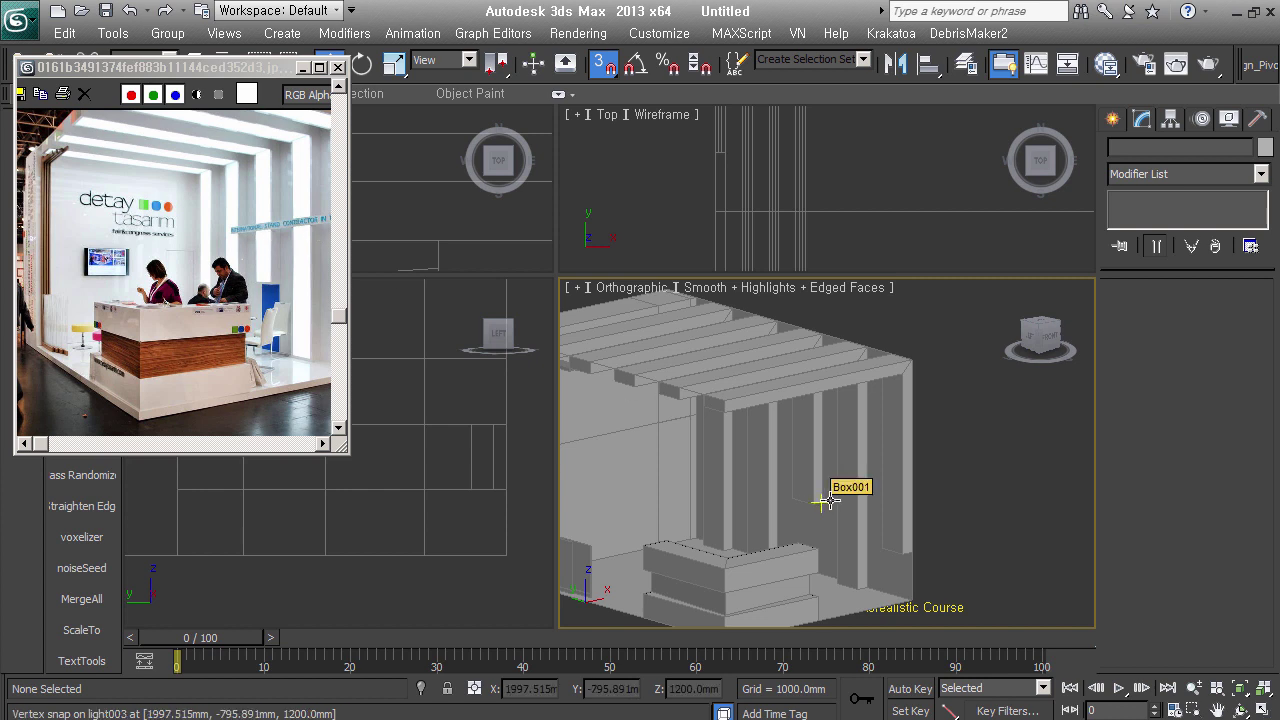
{"action": "middle_click_drag", "start_coordinate": [820, 501], "coordinate": [875, 432]}
{"action": "key", "text": "z"}
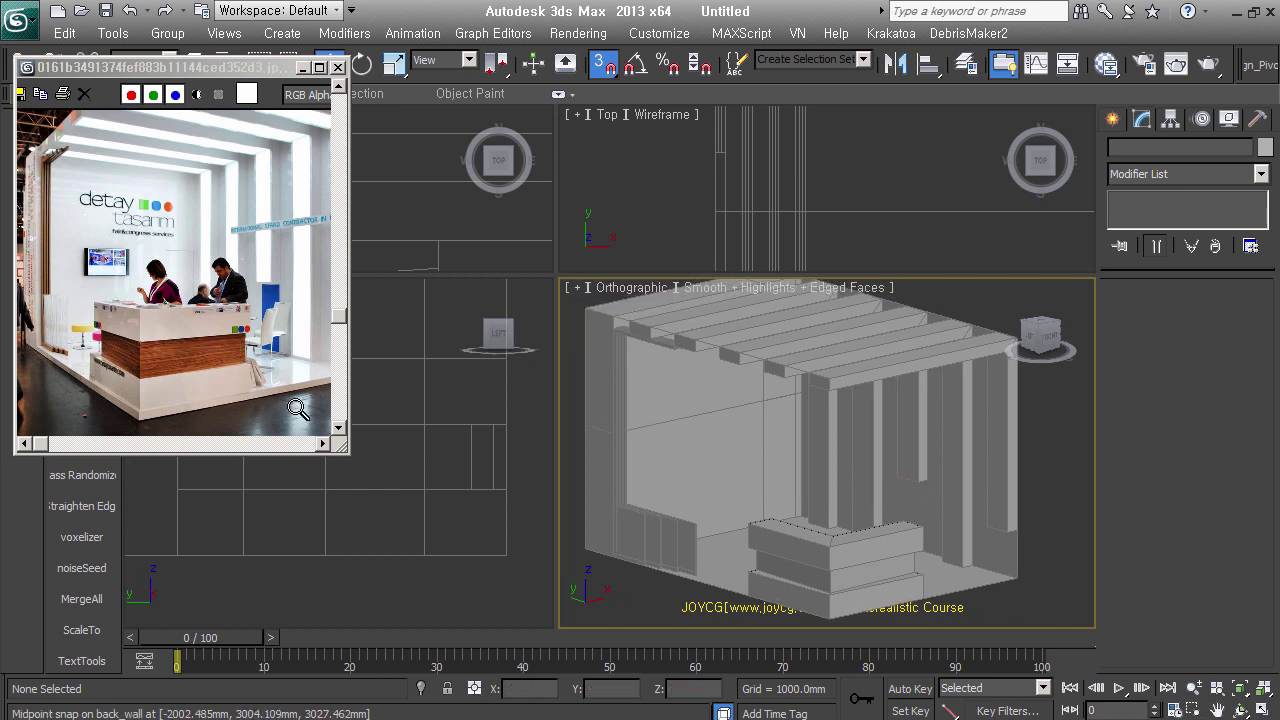
{"action": "scroll", "coordinate": [236, 331], "scroll_direction": "down", "scroll_amount": 3}
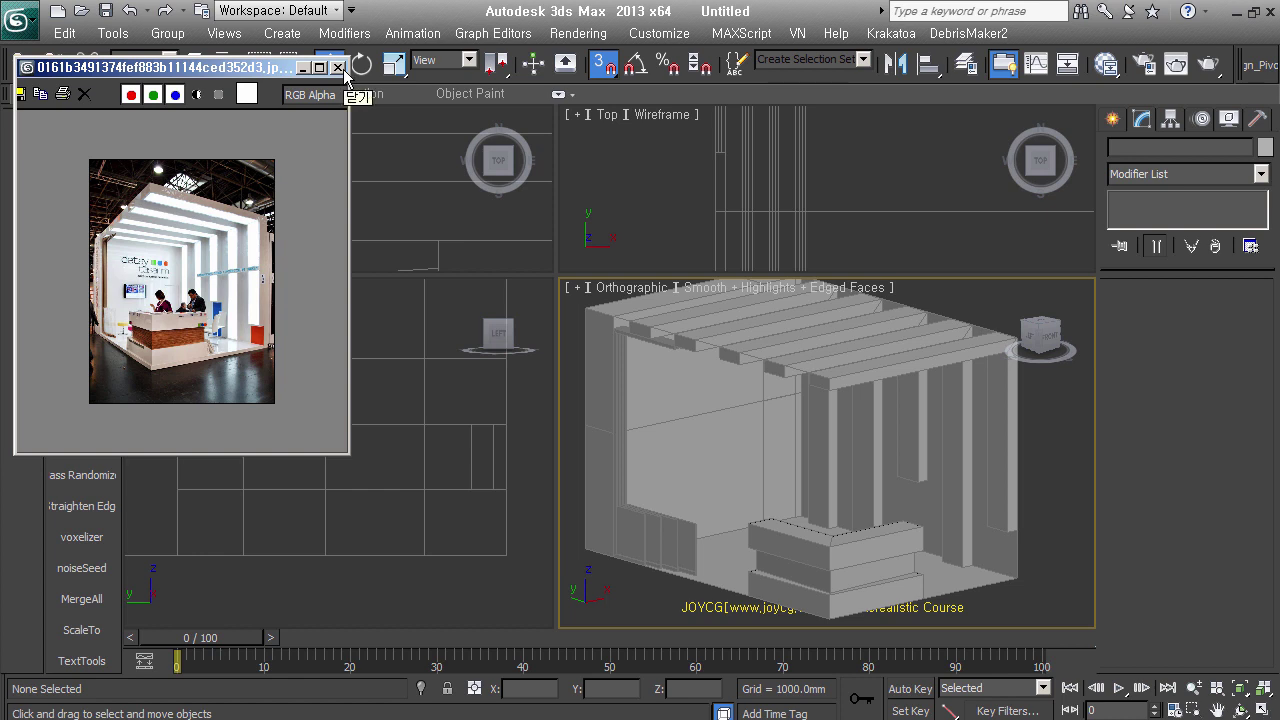
{"action": "left_click_drag", "start_coordinate": [347, 457], "coordinate": [245, 373]}
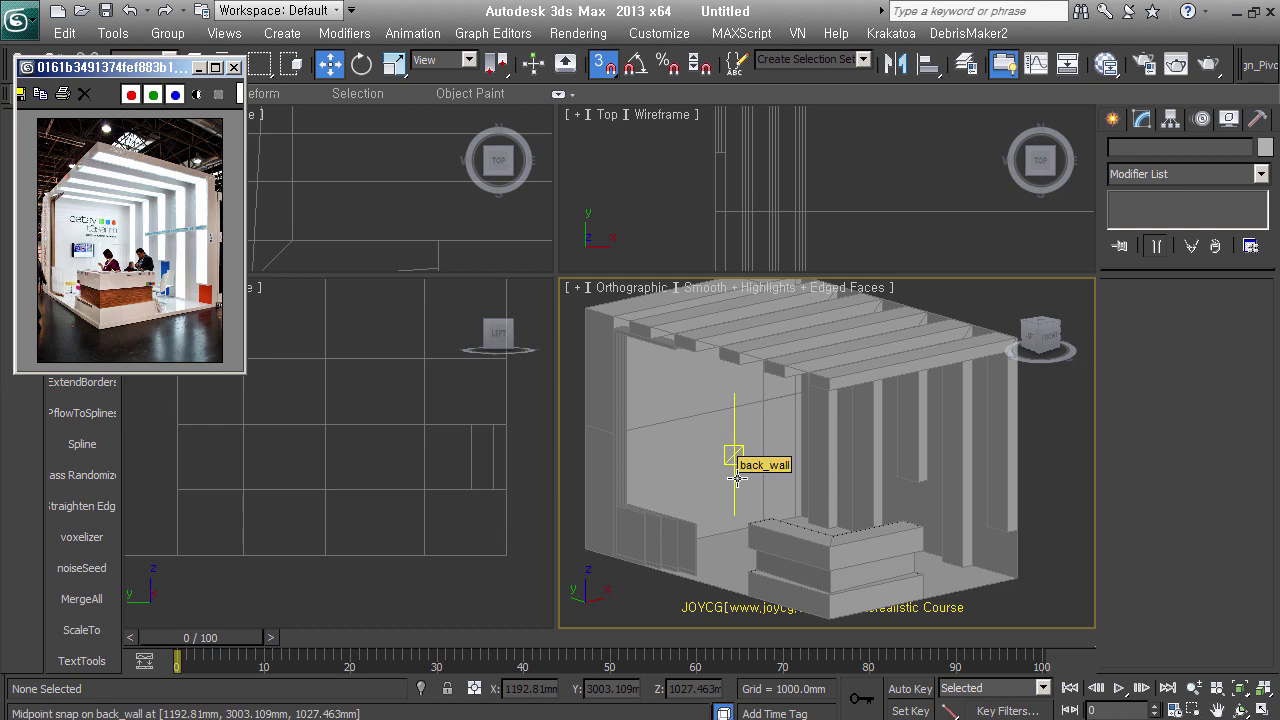
Orbit toward the booth front, selecting back_wall and then the Box001 column
{"action": "mouse_move", "coordinate": [894, 471]}
{"action": "middle_mouse_down", "text": "alt"}
{"action": "mouse_move", "coordinate": [866, 457]}
{"action": "mouse_move", "coordinate": [877, 486]}
{"action": "middle_mouse_up", "text": "alt"}
{"action": "left_click", "coordinate": [760, 451]}
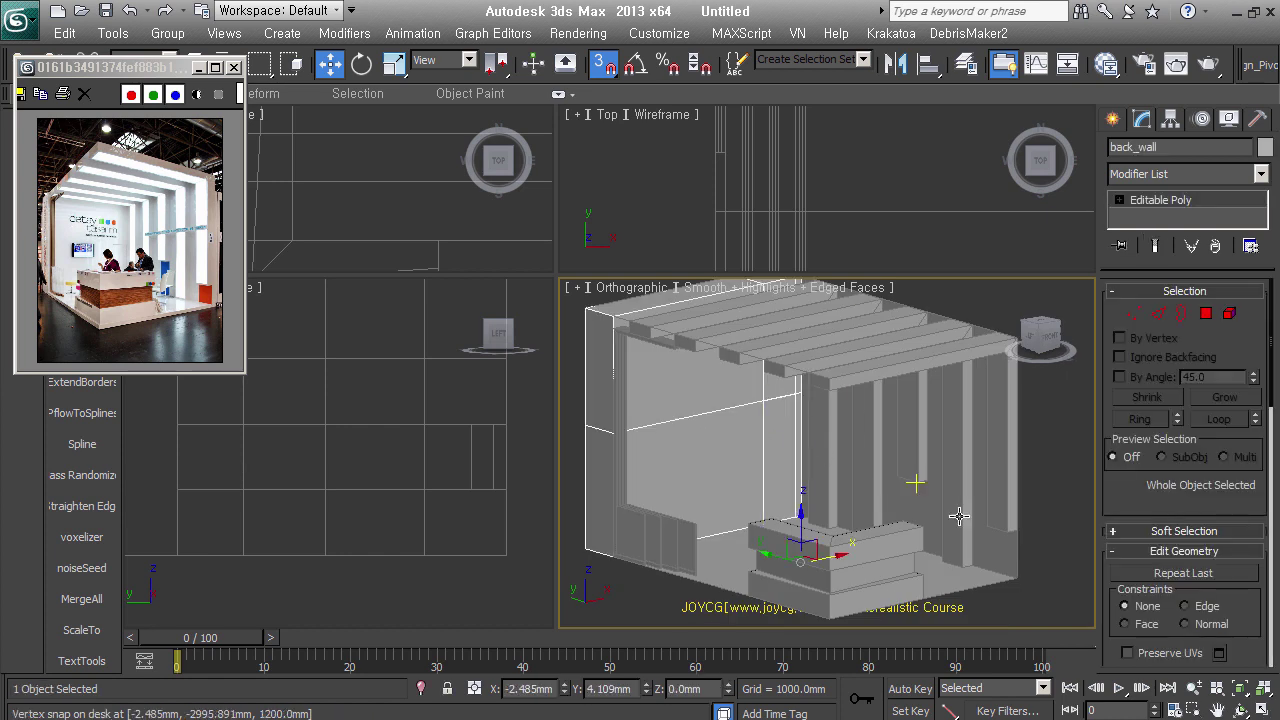
{"action": "mouse_move", "coordinate": [958, 516]}
{"action": "middle_mouse_down", "text": "alt"}
{"action": "mouse_move", "coordinate": [898, 510]}
{"action": "mouse_move", "coordinate": [884, 476]}
{"action": "mouse_move", "coordinate": [944, 479]}
{"action": "middle_mouse_up", "text": "alt"}
{"action": "left_click", "coordinate": [855, 425]}
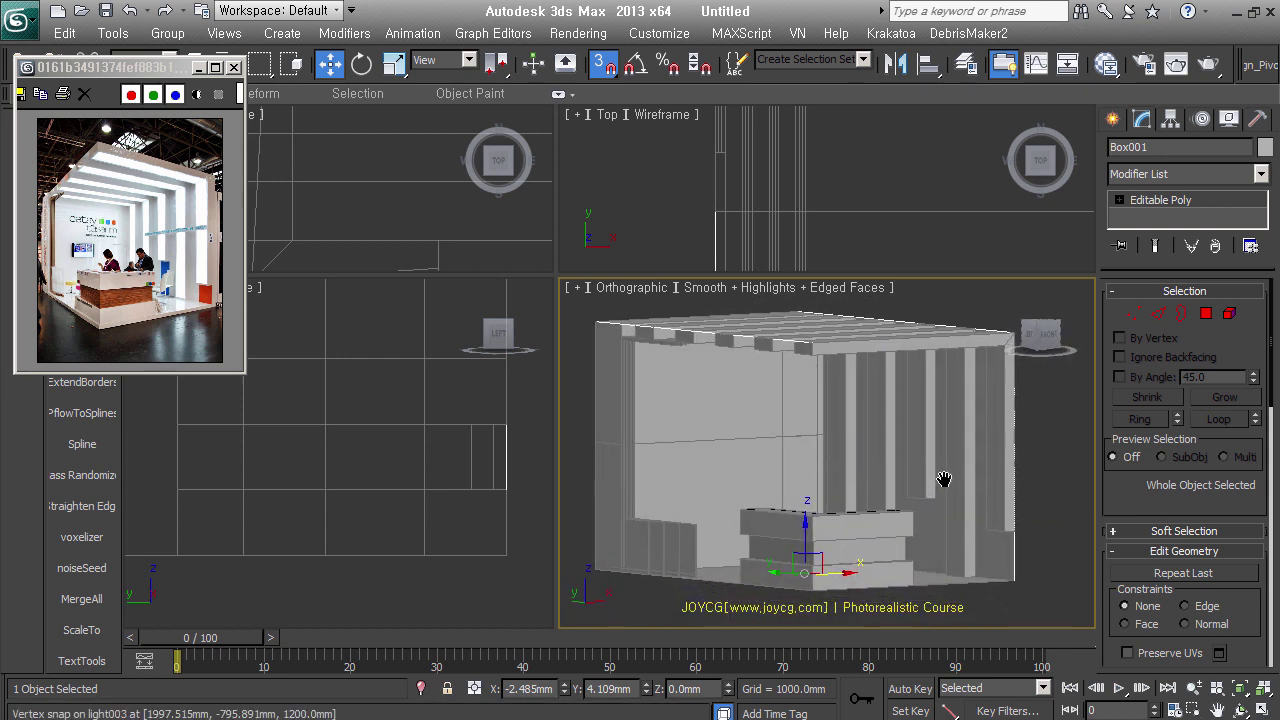
Choose a different mode from the Orbit flyout
{"action": "left_click", "coordinate": [1243, 709]}
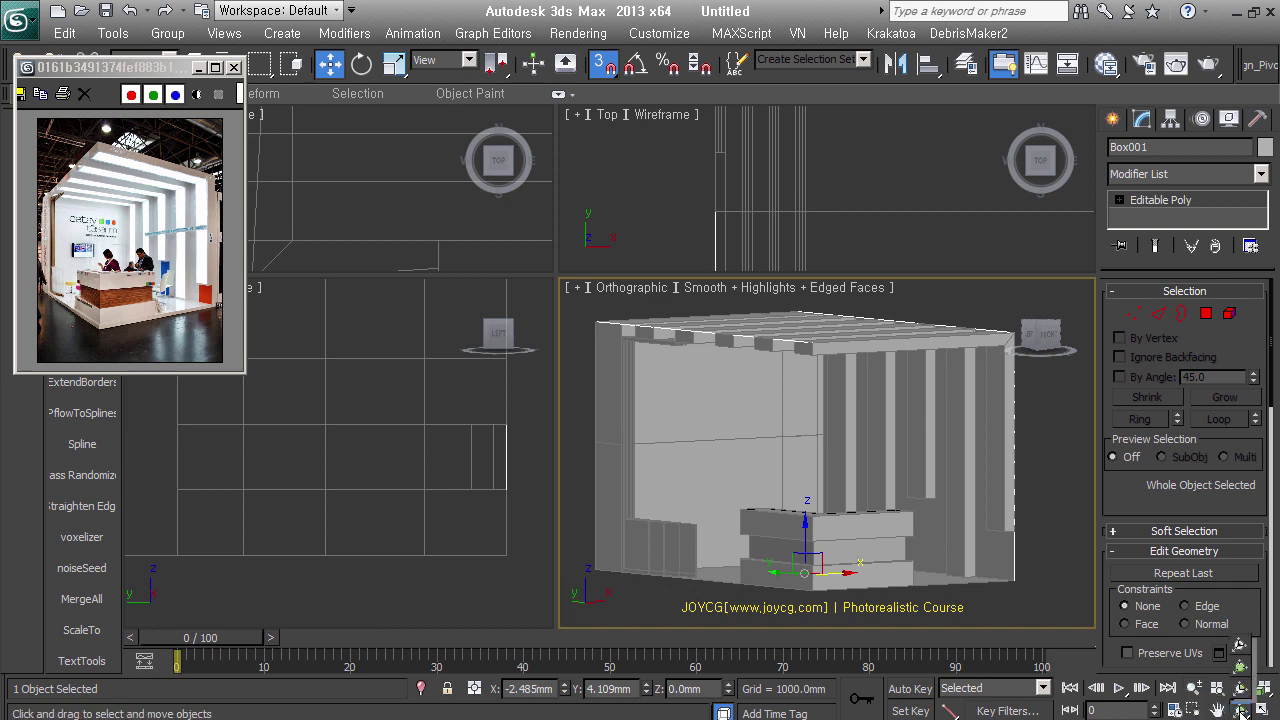
{"action": "left_click_drag", "start_coordinate": [1243, 710], "coordinate": [1250, 683]}
{"action": "mouse_move", "coordinate": [1249, 677]}
{"action": "left_mouse_down"}
{"action": "mouse_move", "coordinate": [1253, 688]}
{"action": "mouse_move", "coordinate": [1246, 680]}
{"action": "left_mouse_up"}
{"action": "left_click_drag", "start_coordinate": [1246, 698], "coordinate": [1241, 704]}
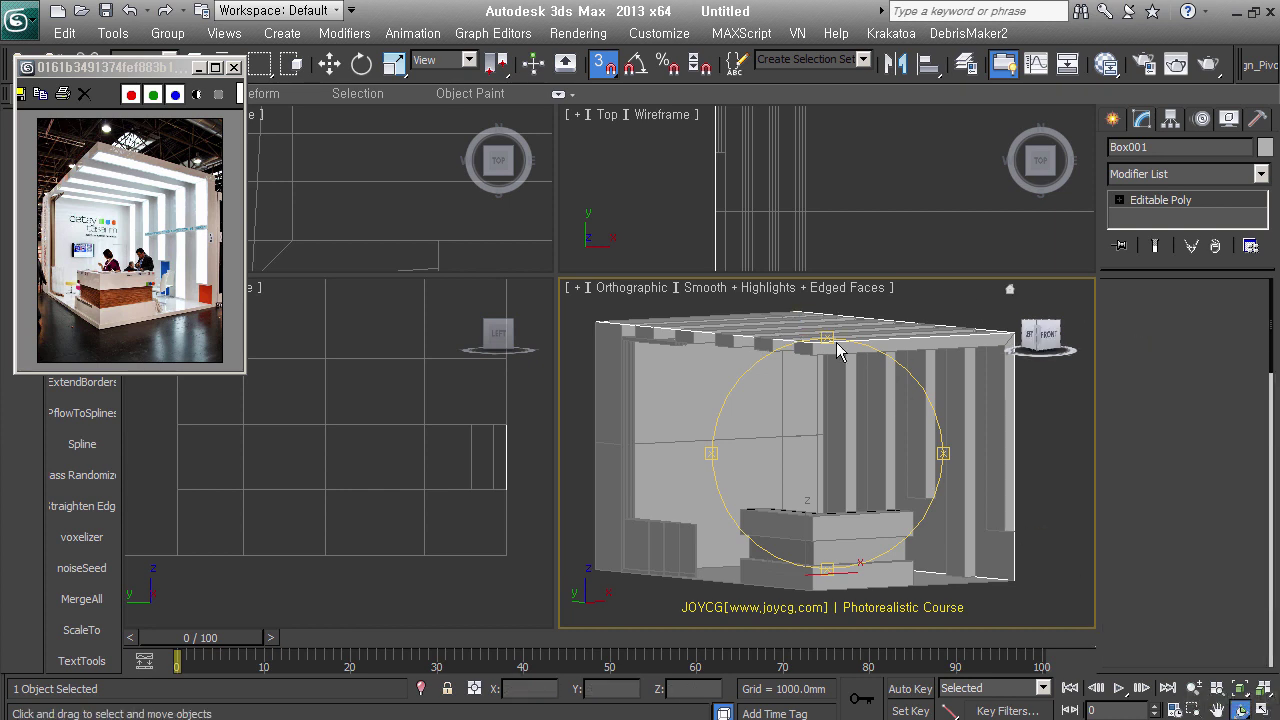
{"action": "key", "text": "1"}
{"action": "key", "text": "w"}
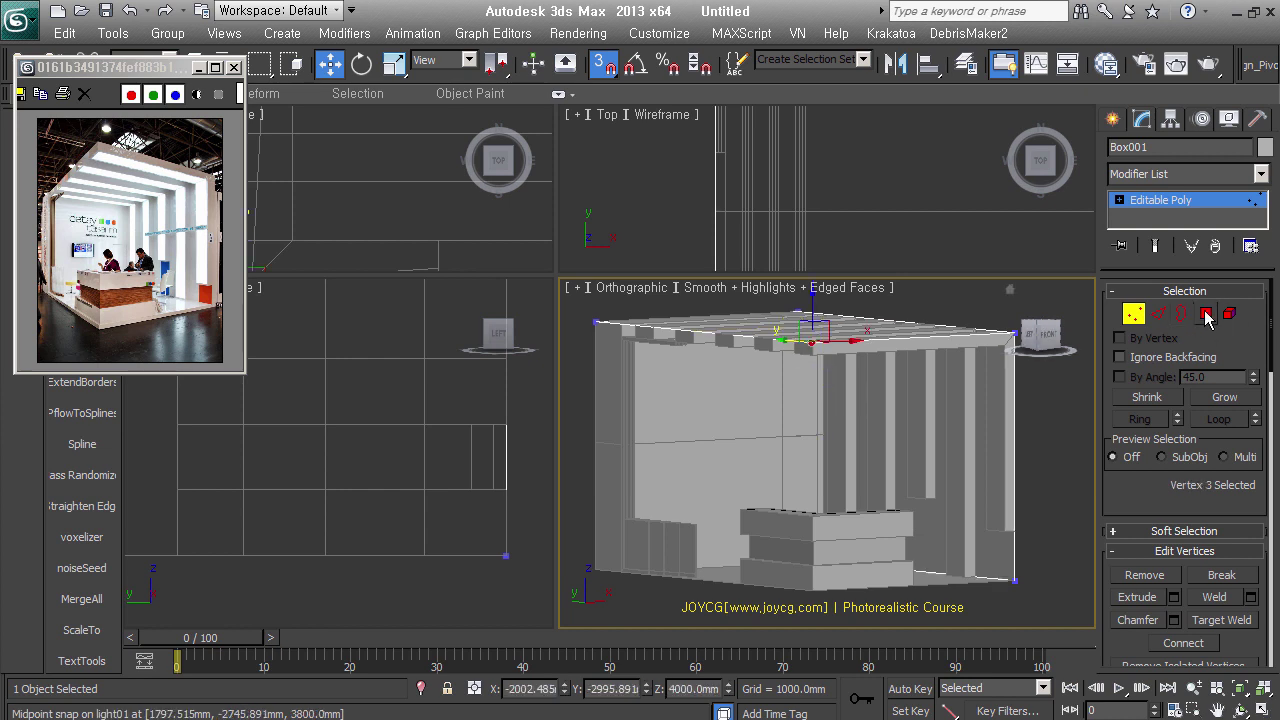
{"action": "left_click", "coordinate": [1207, 316]}
{"action": "key", "text": "4"}
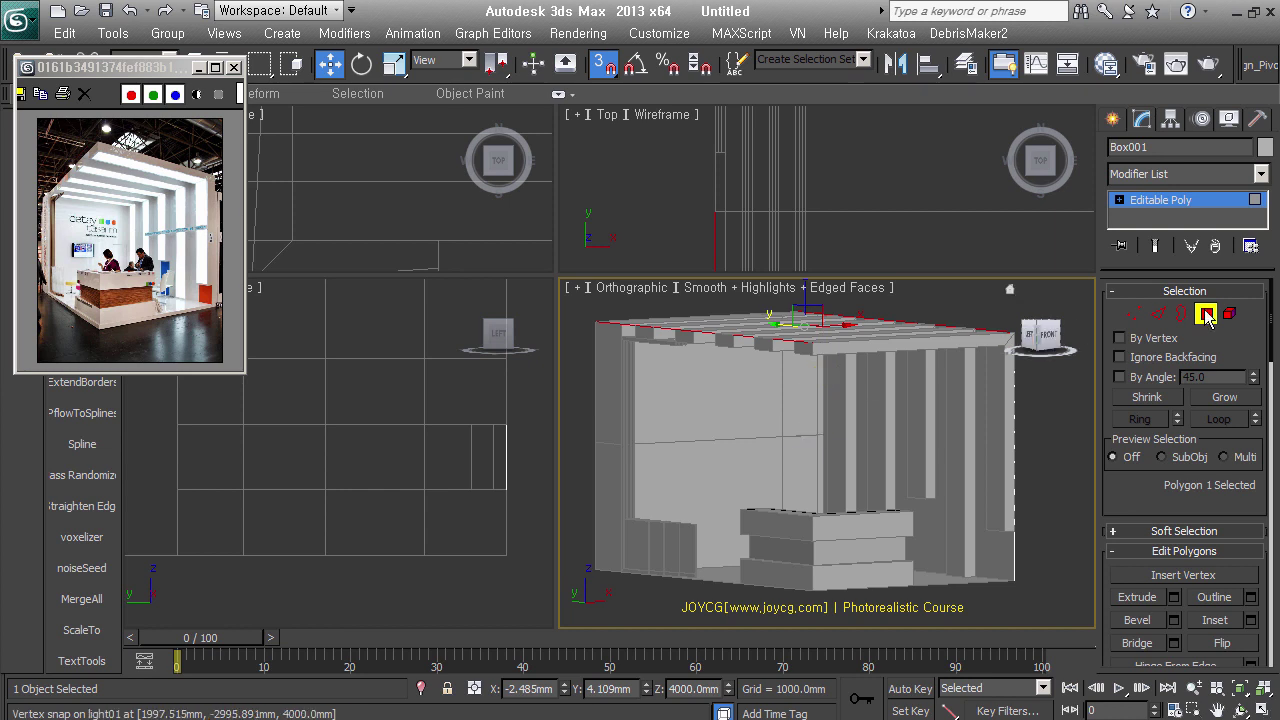
{"action": "left_click", "coordinate": [1207, 315]}
{"action": "mouse_move", "coordinate": [786, 430]}
{"action": "middle_mouse_down", "text": "alt"}
{"action": "mouse_move", "coordinate": [793, 472]}
{"action": "mouse_move", "coordinate": [780, 474]}
{"action": "middle_mouse_up", "text": "alt"}
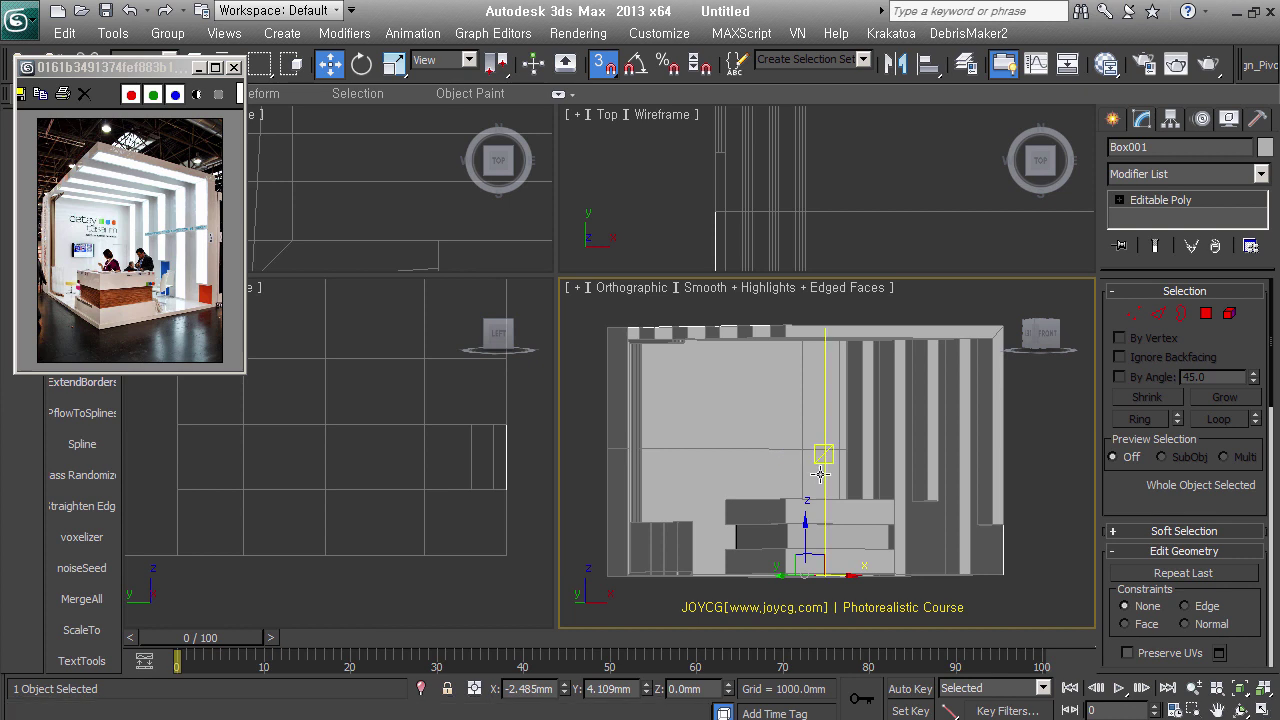
Switch to a Perspective view of the whole booth, angled slightly, with the safe frame shown
{"action": "middle_click_drag", "start_coordinate": [820, 531], "coordinate": [820, 521], "text": "alt"}
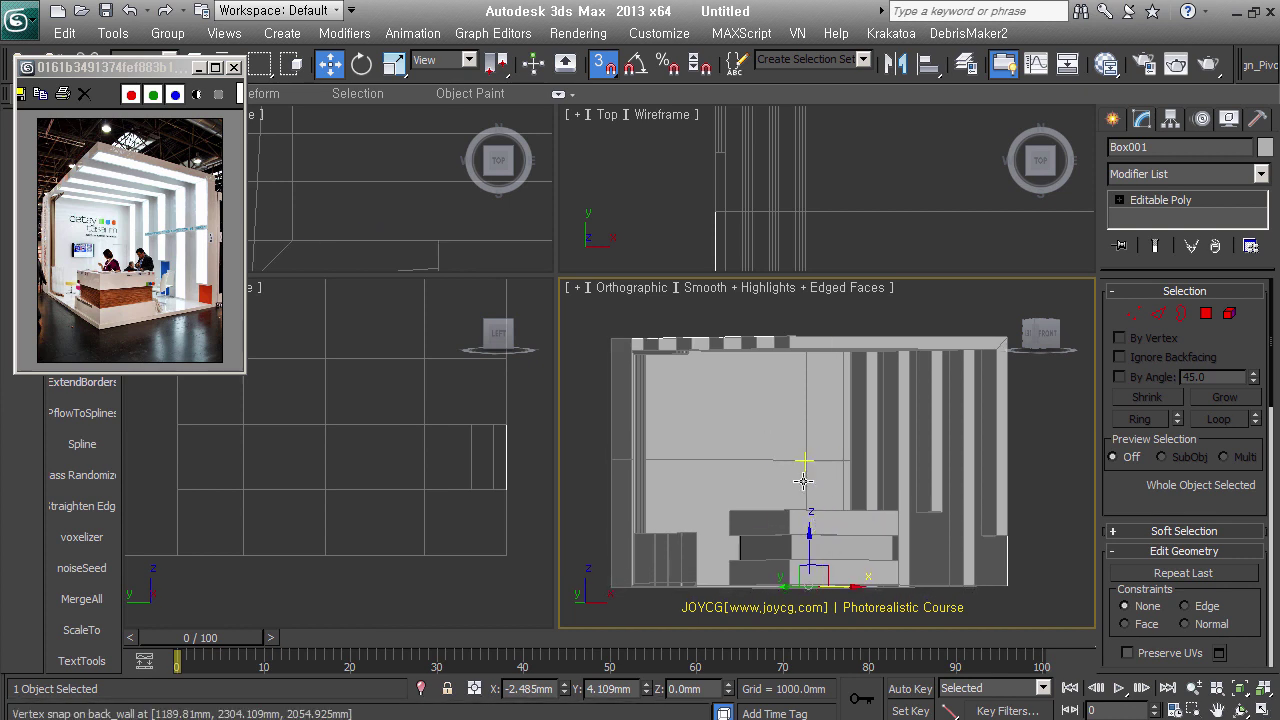
{"action": "key", "text": "p"}
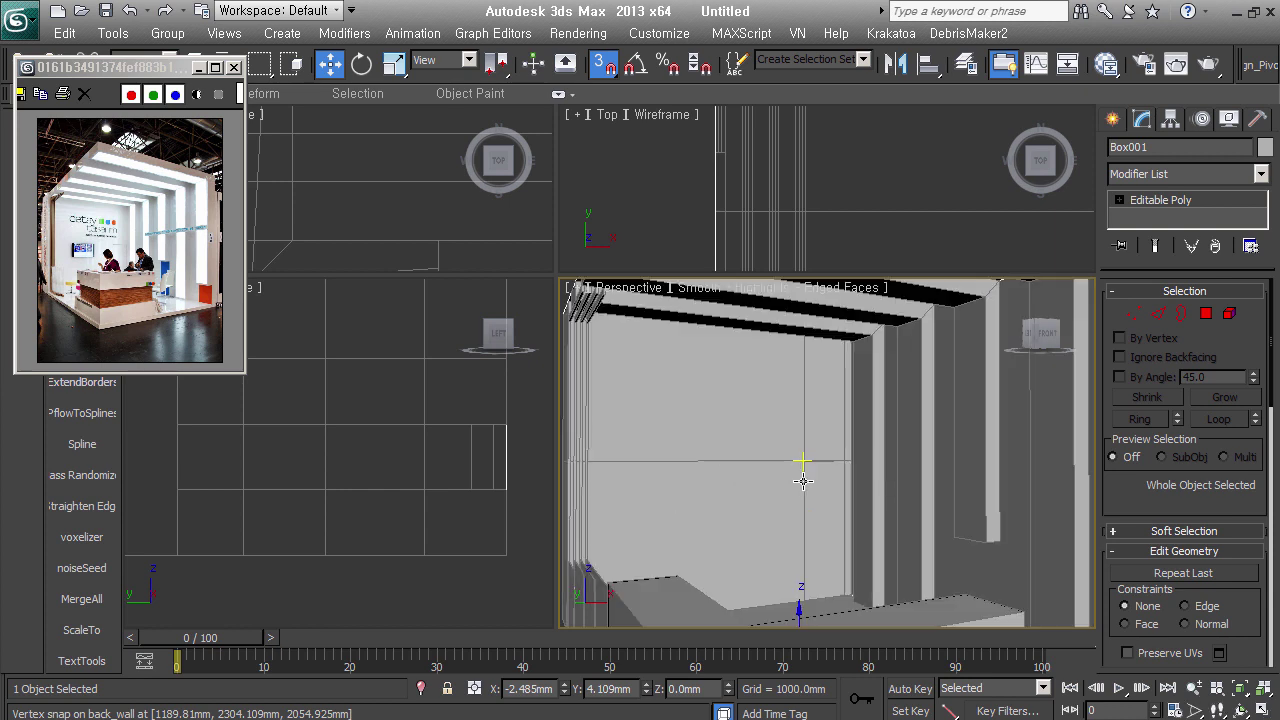
{"action": "scroll", "coordinate": [803, 481], "scroll_direction": "down", "scroll_amount": 5}
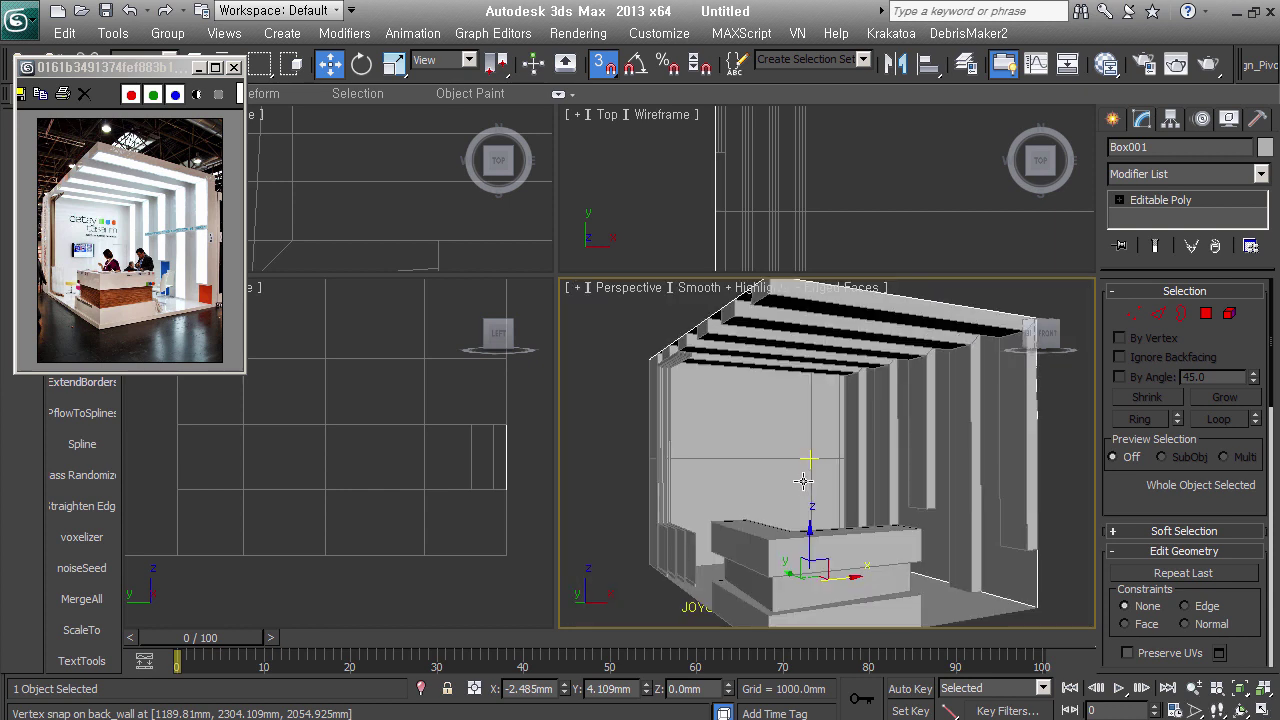
{"action": "middle_click_drag", "start_coordinate": [803, 481], "coordinate": [851, 487], "text": "alt"}
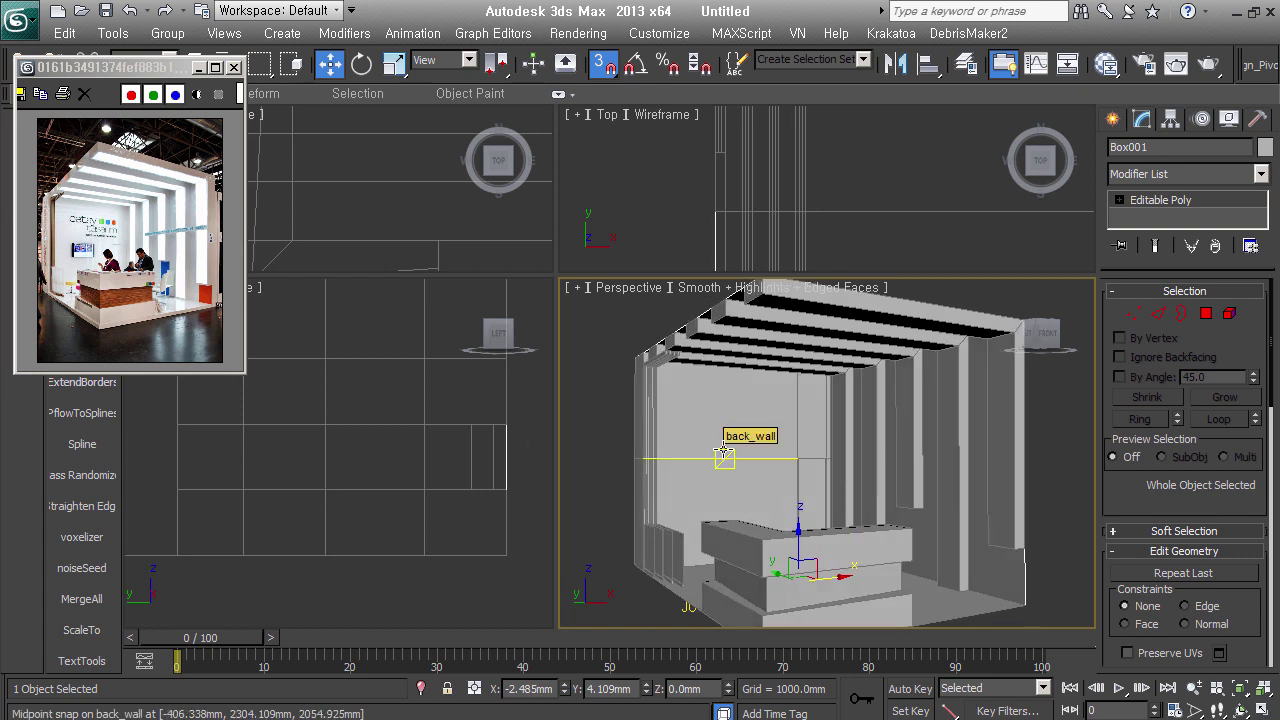
{"action": "key", "text": "shift+f"}
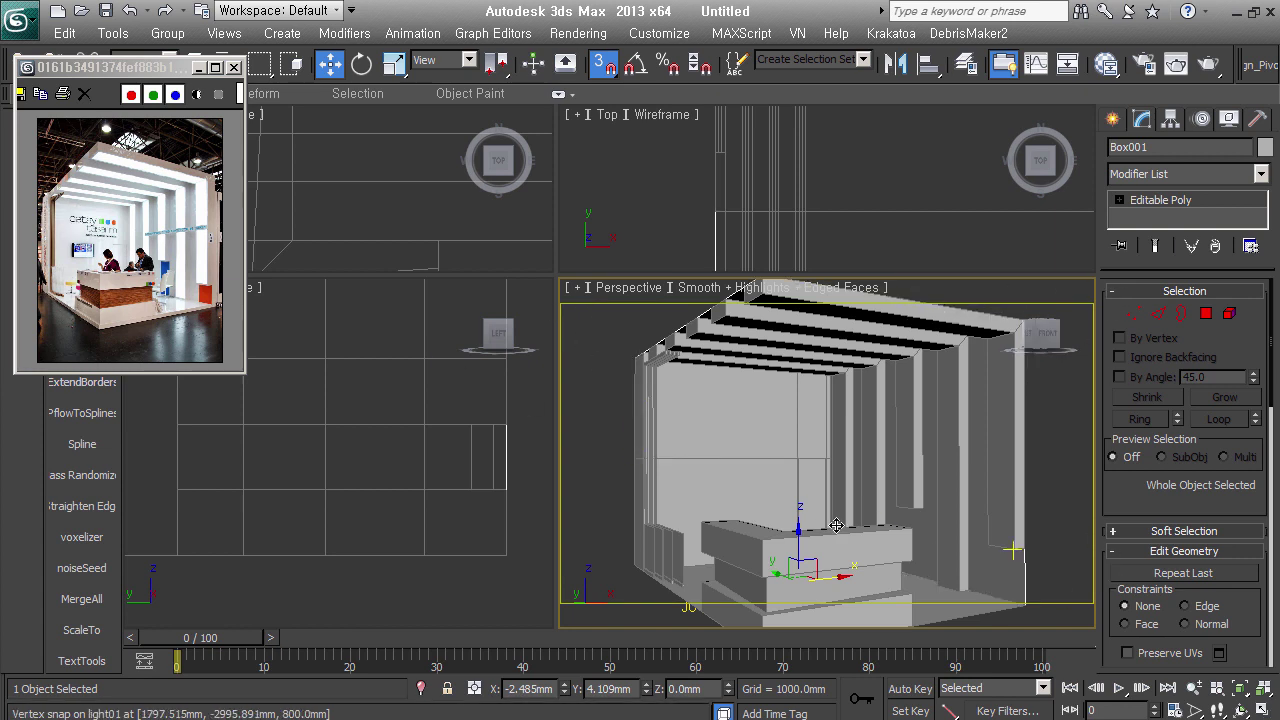
Set the Render Setup output size to Custom, 600 wide by 700 high
{"action": "left_click", "coordinate": [1146, 64]}
{"action": "left_click", "coordinate": [278, 366]}
{"action": "left_click", "coordinate": [240, 383]}
{"action": "double_click", "coordinate": [268, 412]}
{"action": "type", "text": "700"}
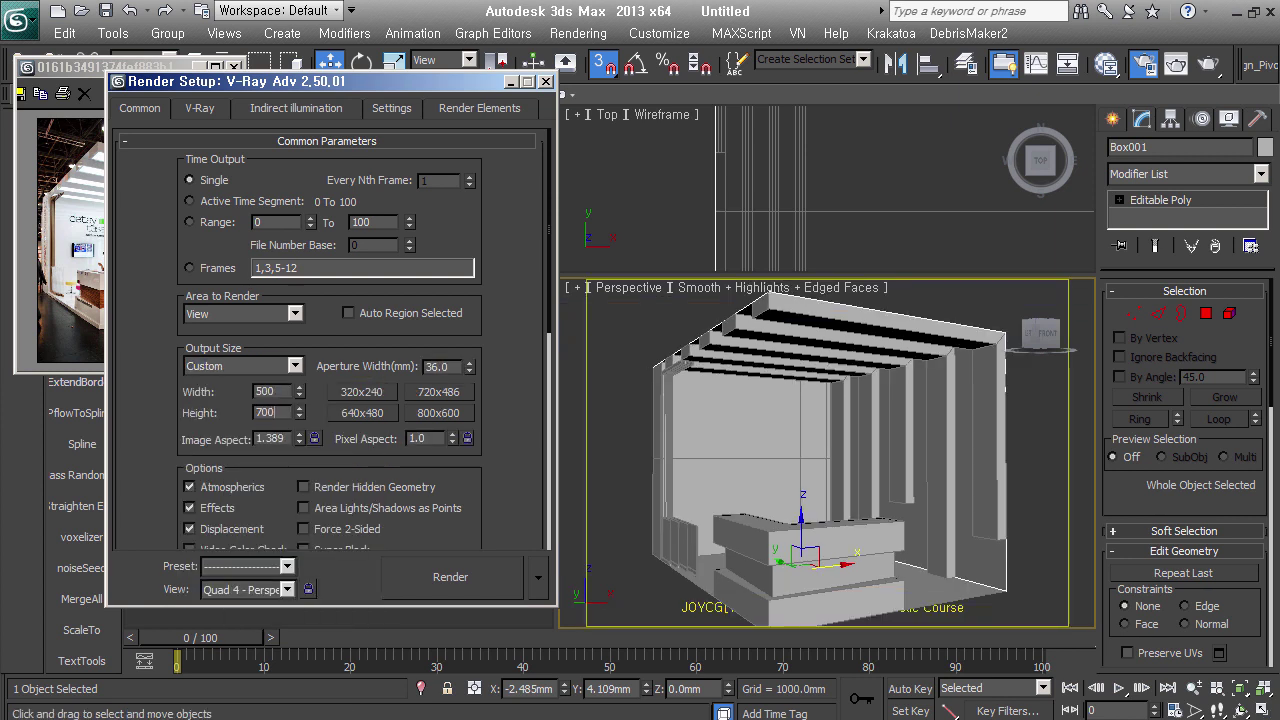
{"action": "key", "text": "Return"}
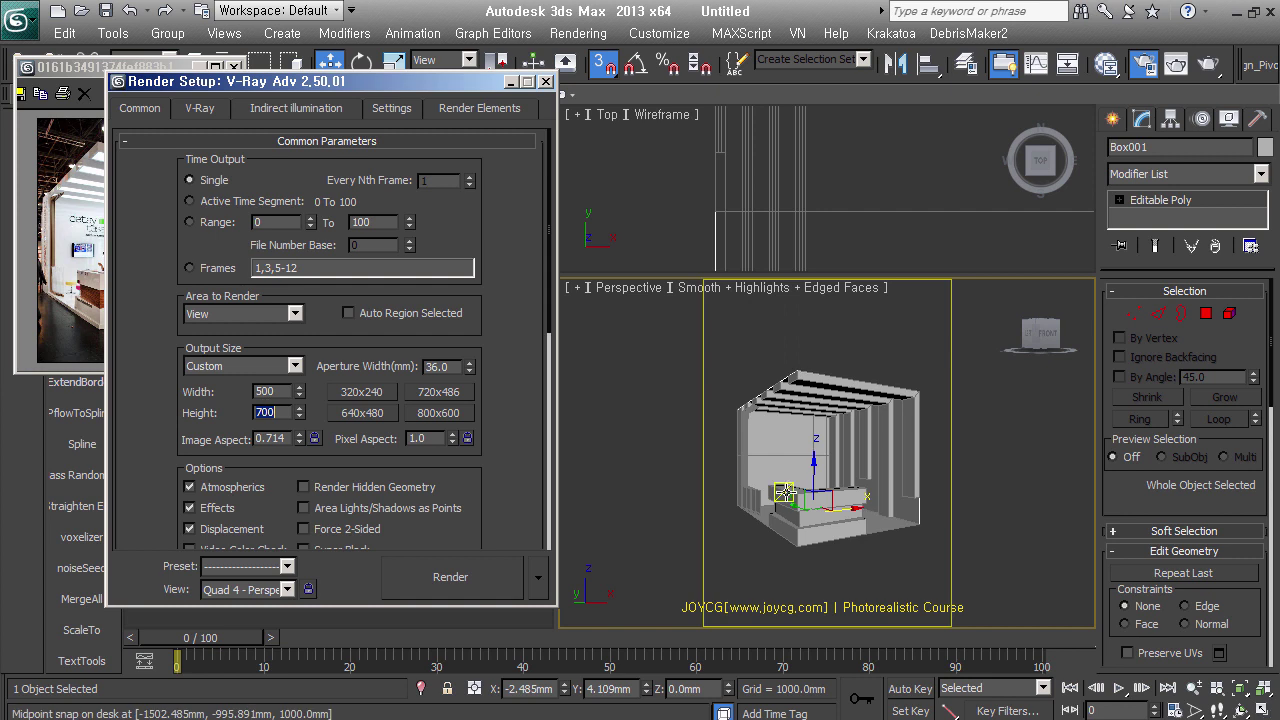
{"action": "double_click", "coordinate": [278, 392]}
{"action": "type", "text": "4"}
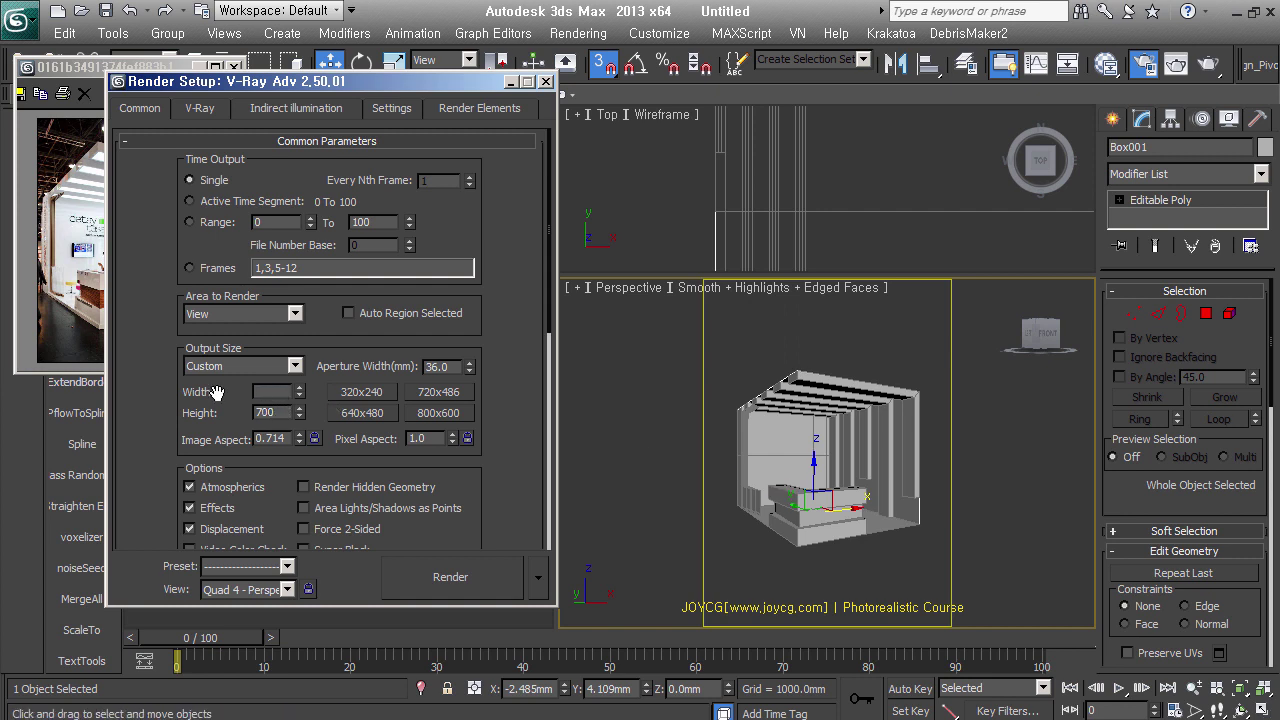
{"action": "type", "text": "600"}
{"action": "key", "text": "Return"}
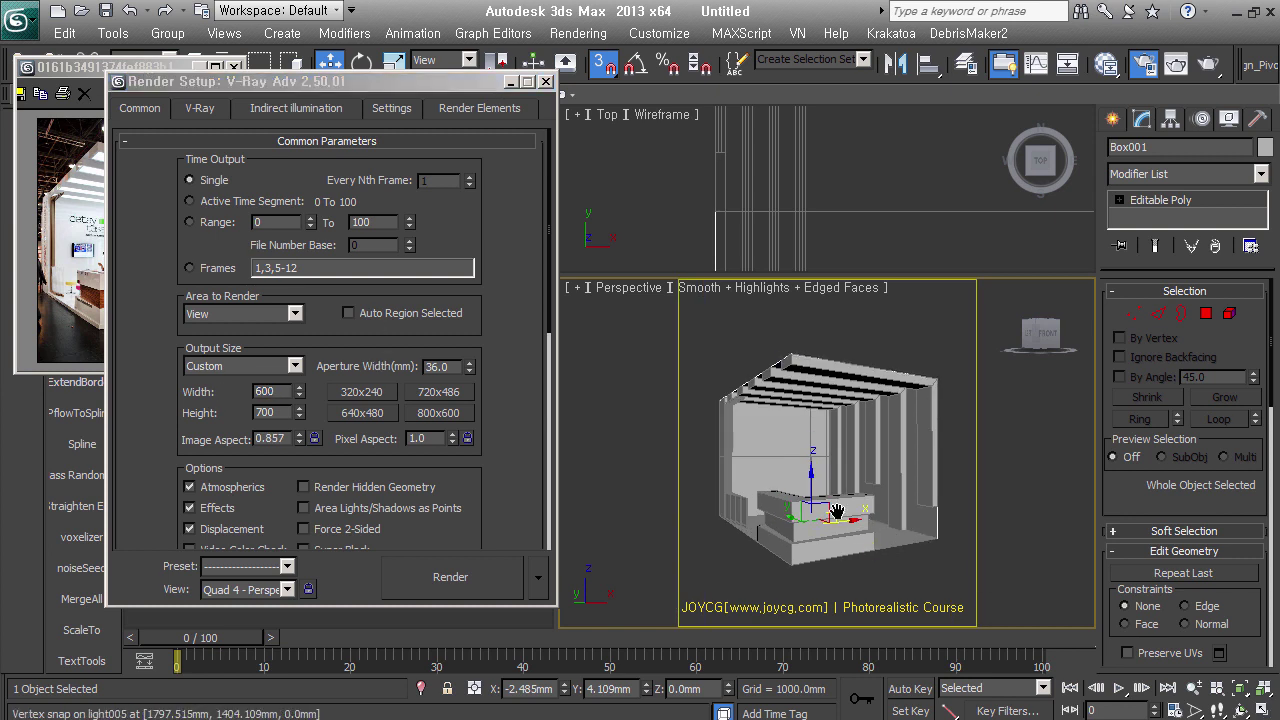
Minimize Render Setup, switch to Select and Move, and show the Create panel
{"action": "left_click", "coordinate": [511, 81]}
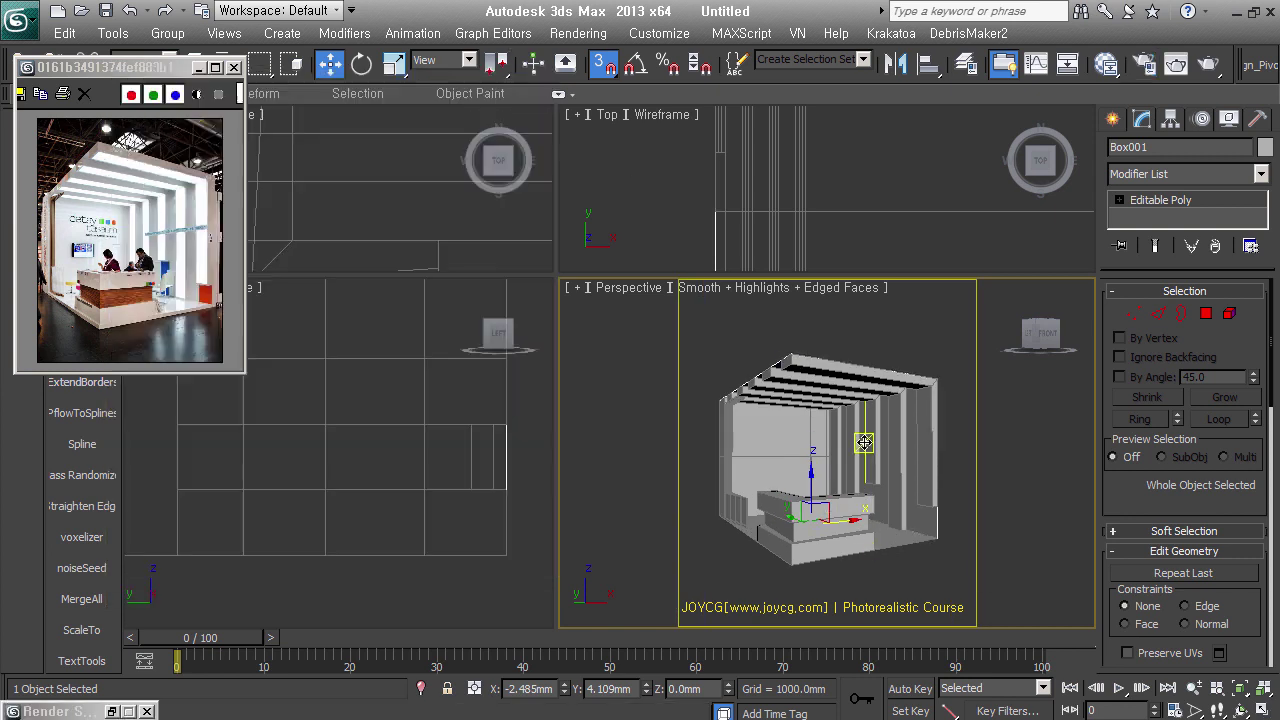
{"action": "scroll", "coordinate": [848, 455], "scroll_direction": "up", "scroll_amount": 2}
{"action": "scroll", "coordinate": [848, 455], "scroll_direction": "down", "scroll_amount": 2}
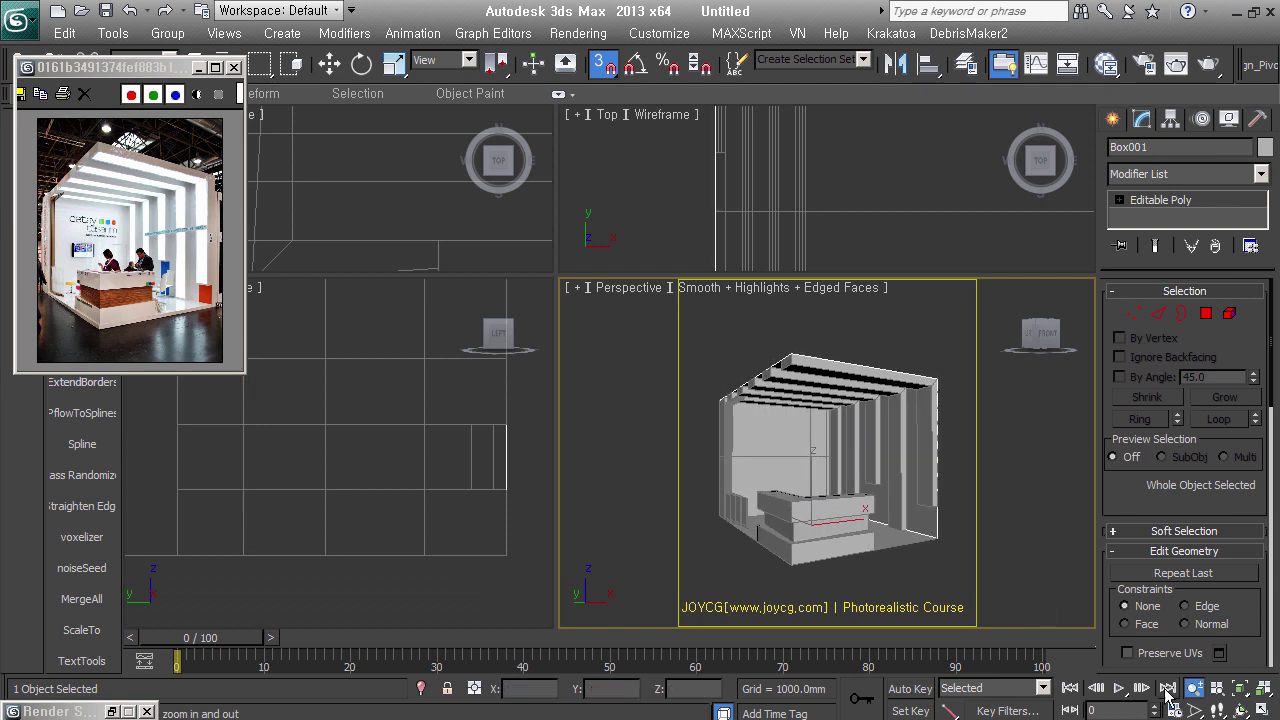
{"action": "key", "text": "w"}
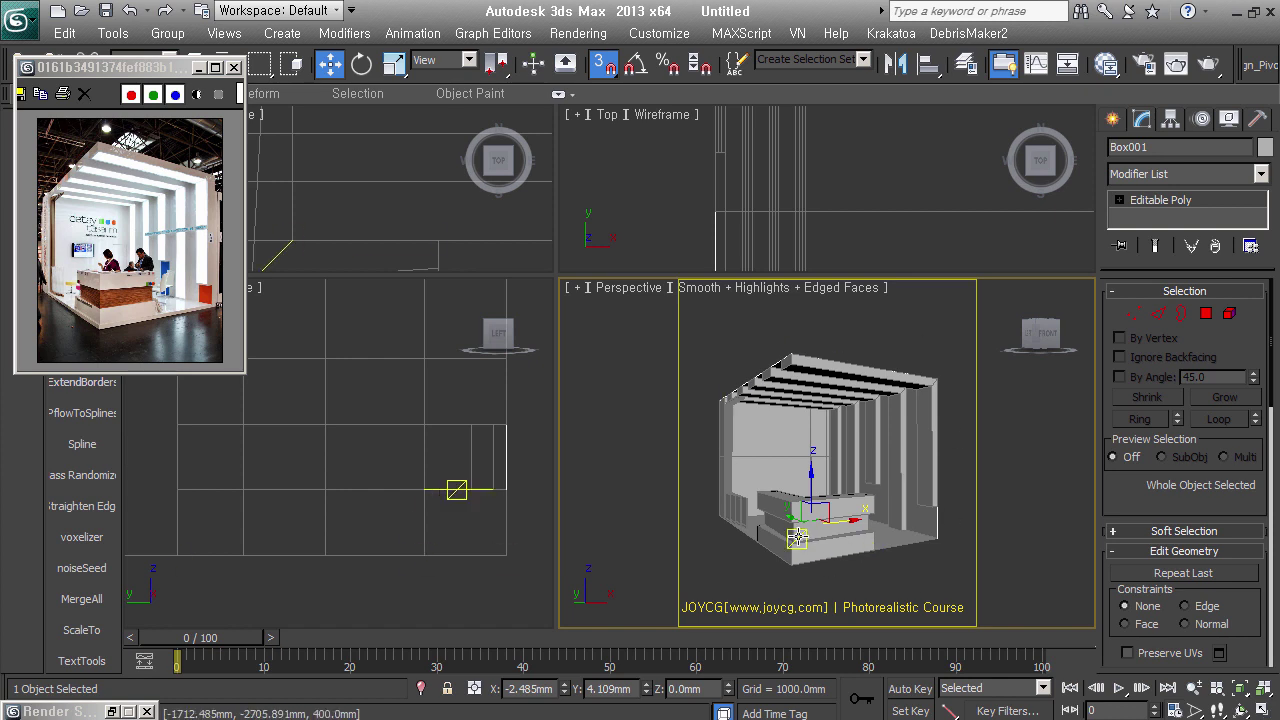
{"action": "left_click", "coordinate": [1114, 121]}
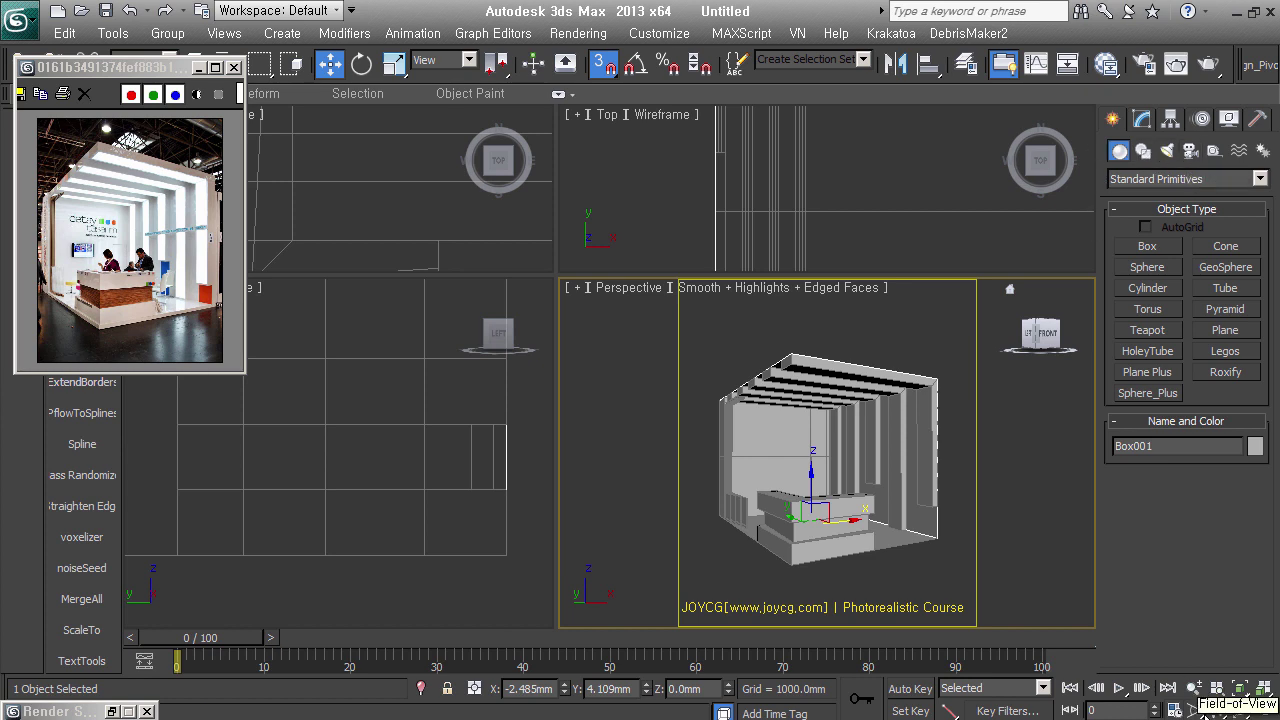
Create a VRayPhysicalCamera in the Left view, match it to the perspective view, and look through it
{"action": "left_click", "coordinate": [1193, 153]}
{"action": "left_click", "coordinate": [1184, 176]}
{"action": "left_click", "coordinate": [1179, 209]}
{"action": "left_click", "coordinate": [1226, 246]}
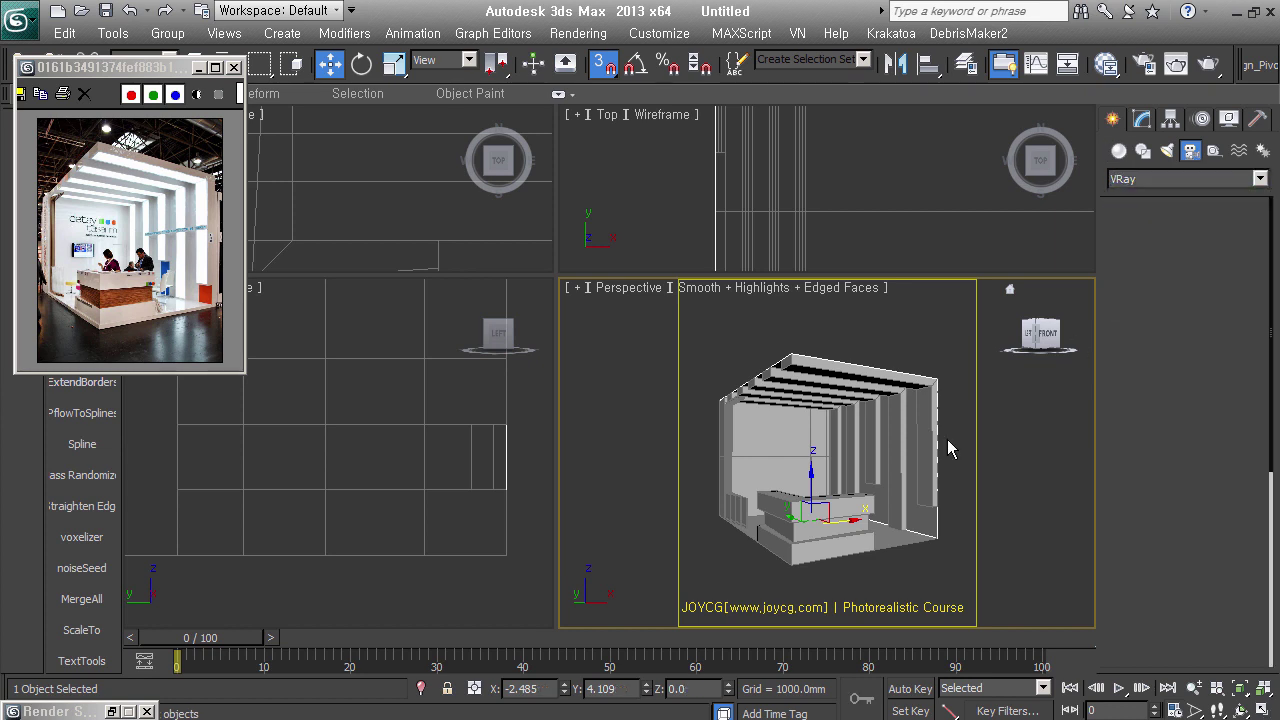
{"action": "left_click_drag", "start_coordinate": [314, 608], "coordinate": [463, 494]}
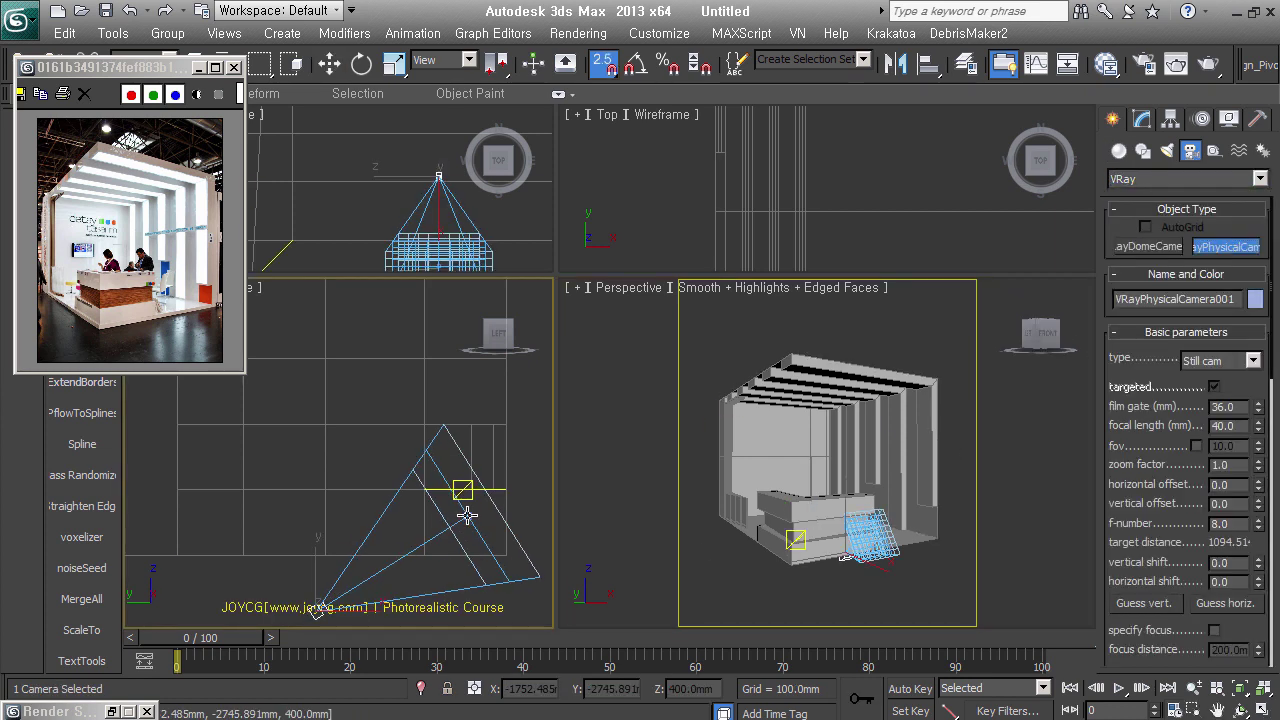
{"action": "key", "text": "ctrl+c"}
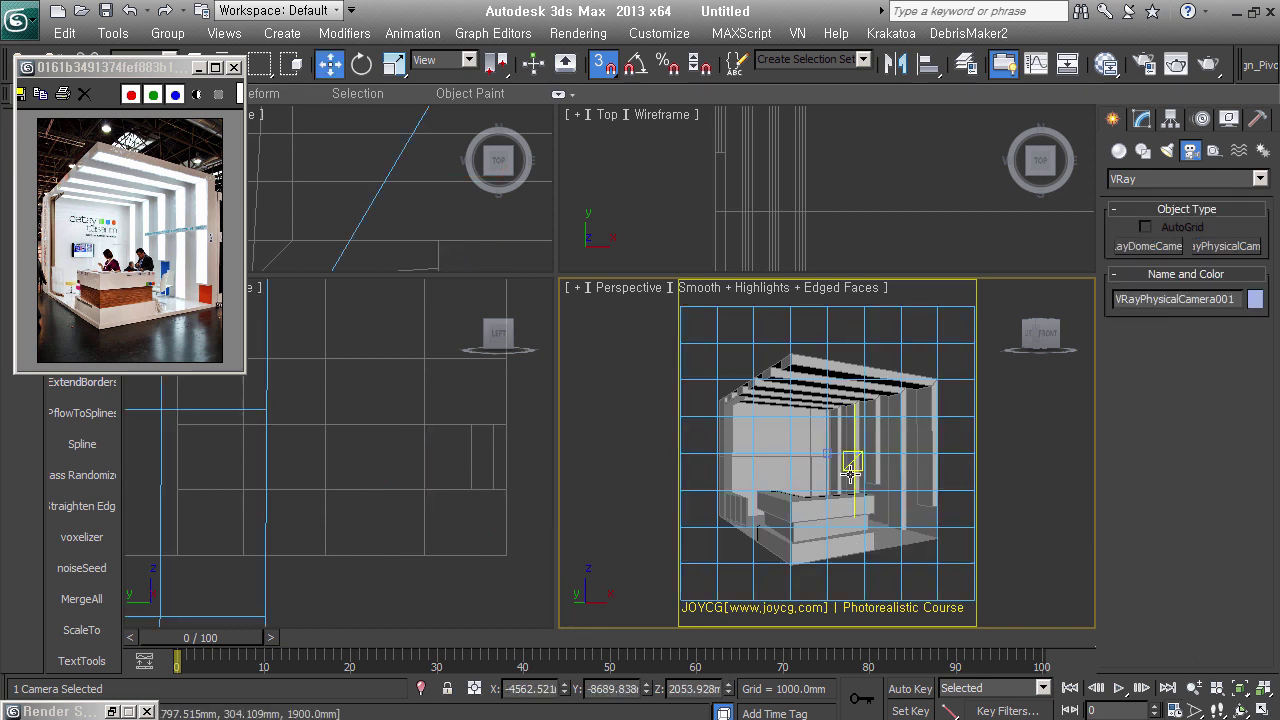
{"action": "key", "text": "c"}
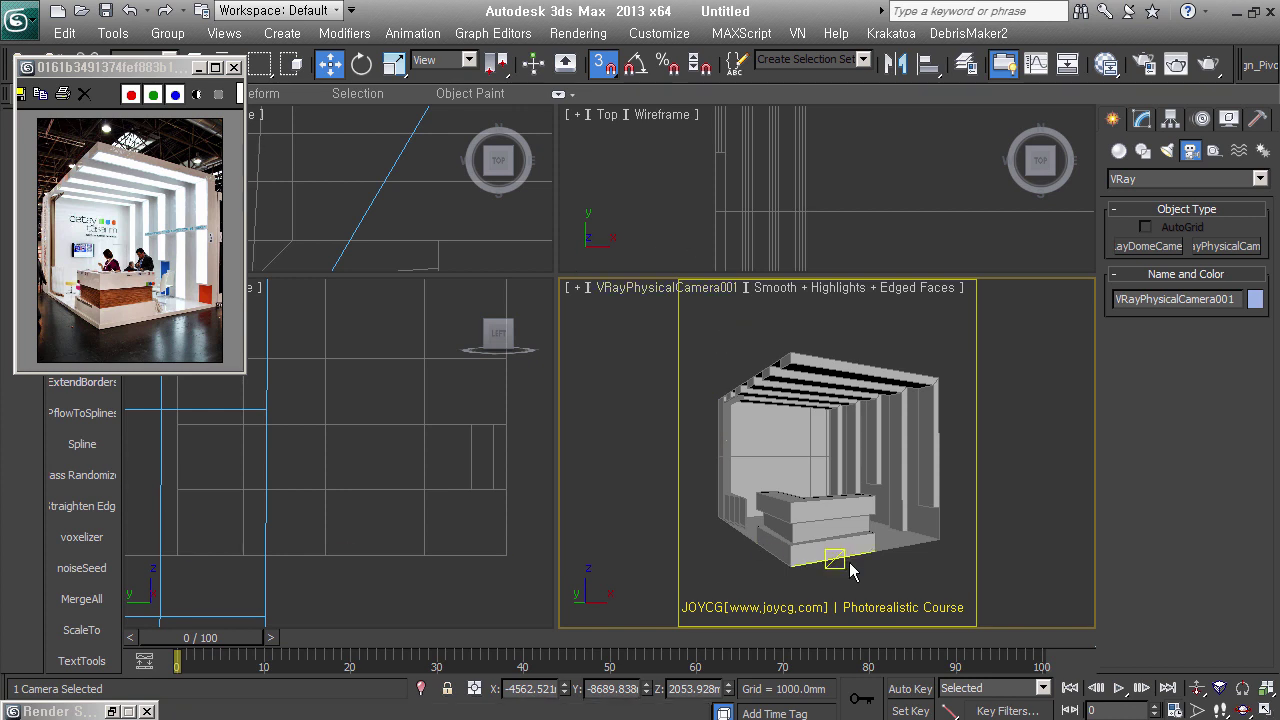
Set the physical camera's focal length to 35
{"action": "left_click", "coordinate": [1141, 119]}
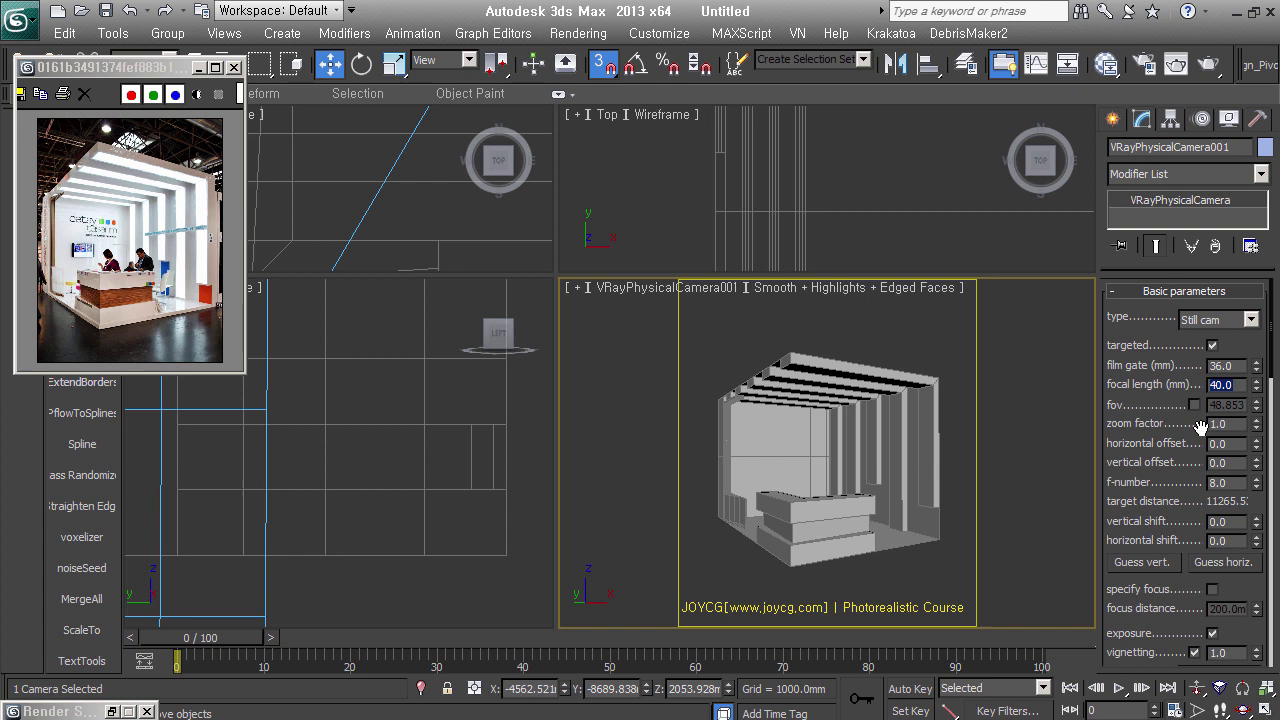
{"action": "type", "text": "35"}
{"action": "key", "text": "Return"}
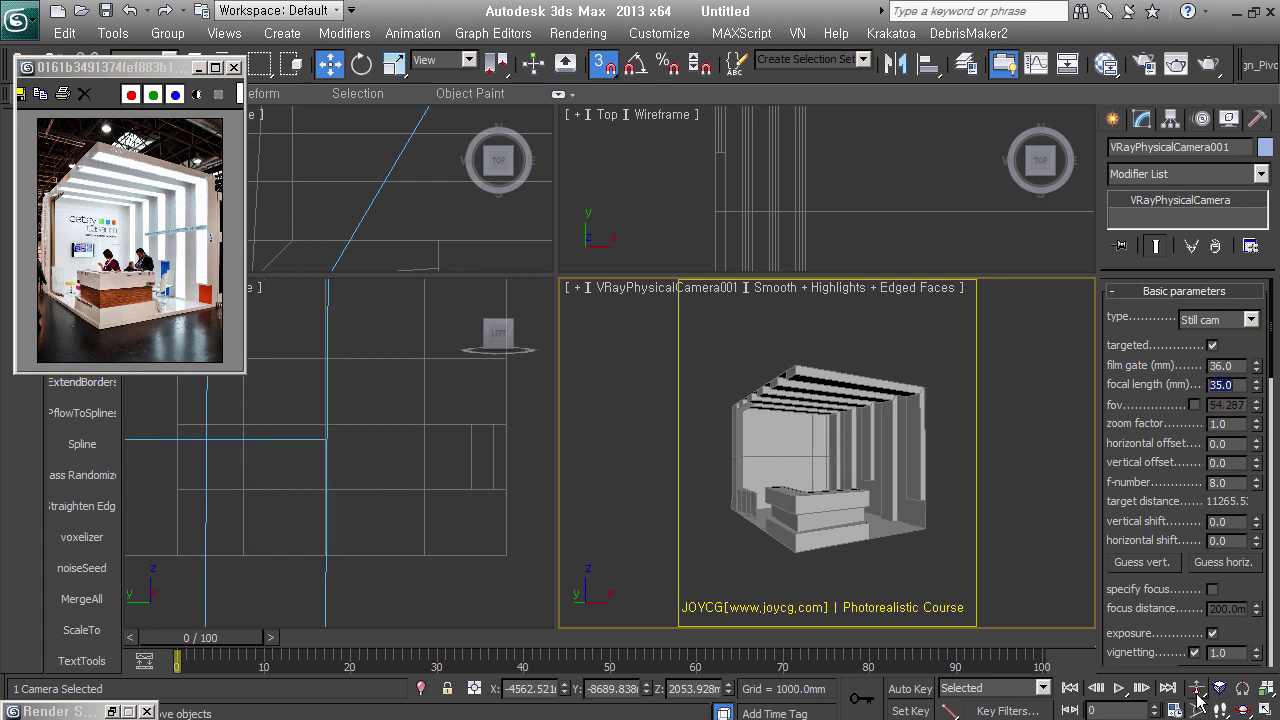
{"action": "left_click", "coordinate": [884, 497]}
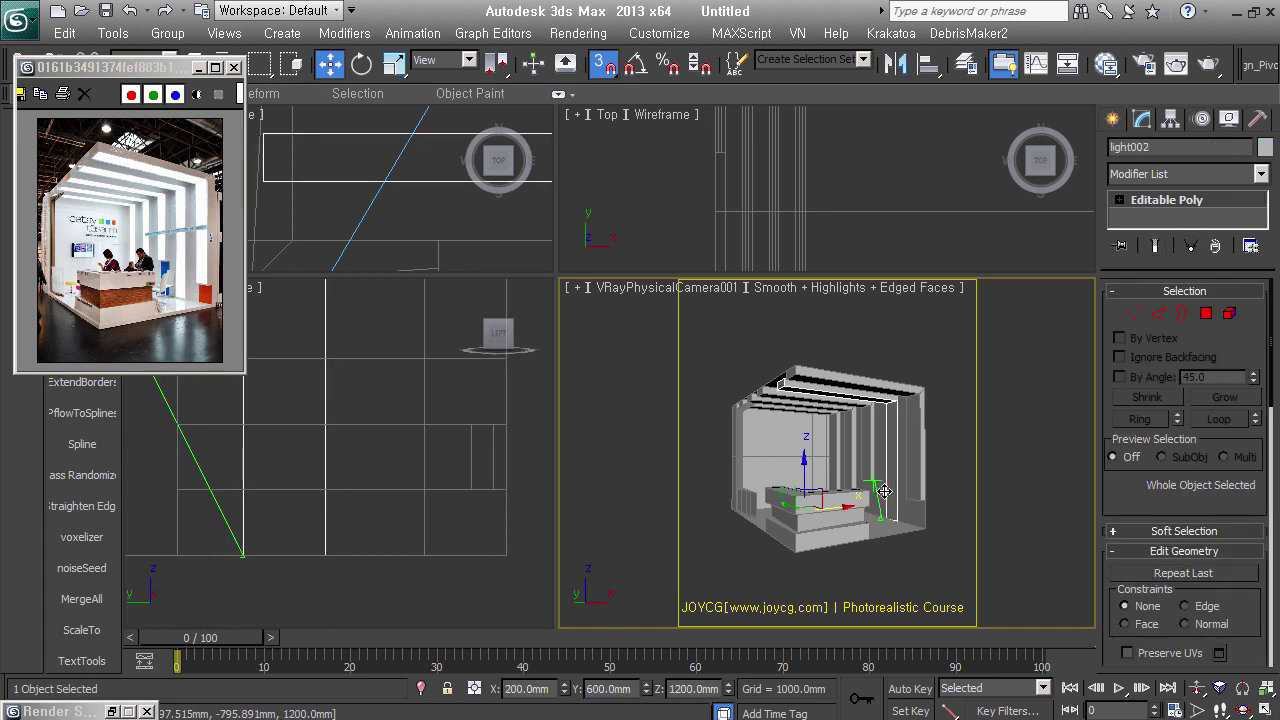
{"action": "left_click", "coordinate": [1030, 600]}
Dolly the camera toward the booth and set its zoom factor to about 1.233
{"action": "left_click", "coordinate": [1196, 688]}
{"action": "left_click_drag", "start_coordinate": [839, 485], "coordinate": [846, 470]}
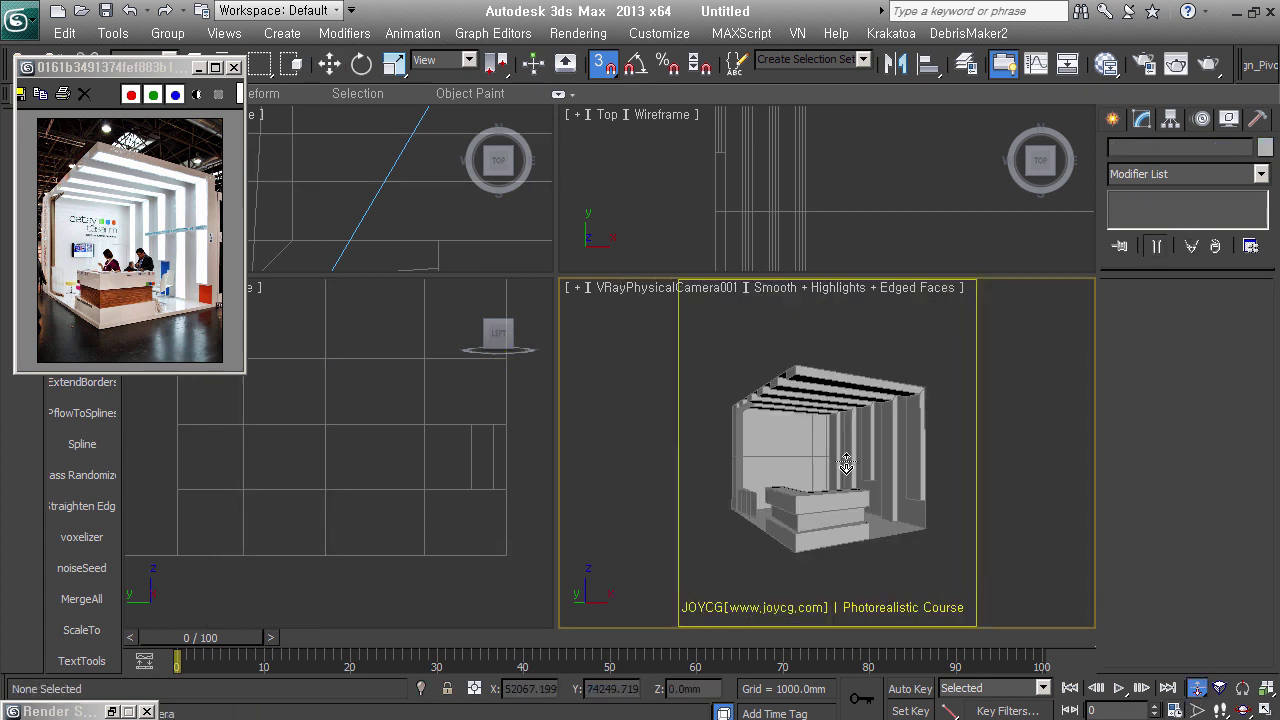
{"action": "key", "text": "w"}
{"action": "left_click", "coordinate": [636, 289]}
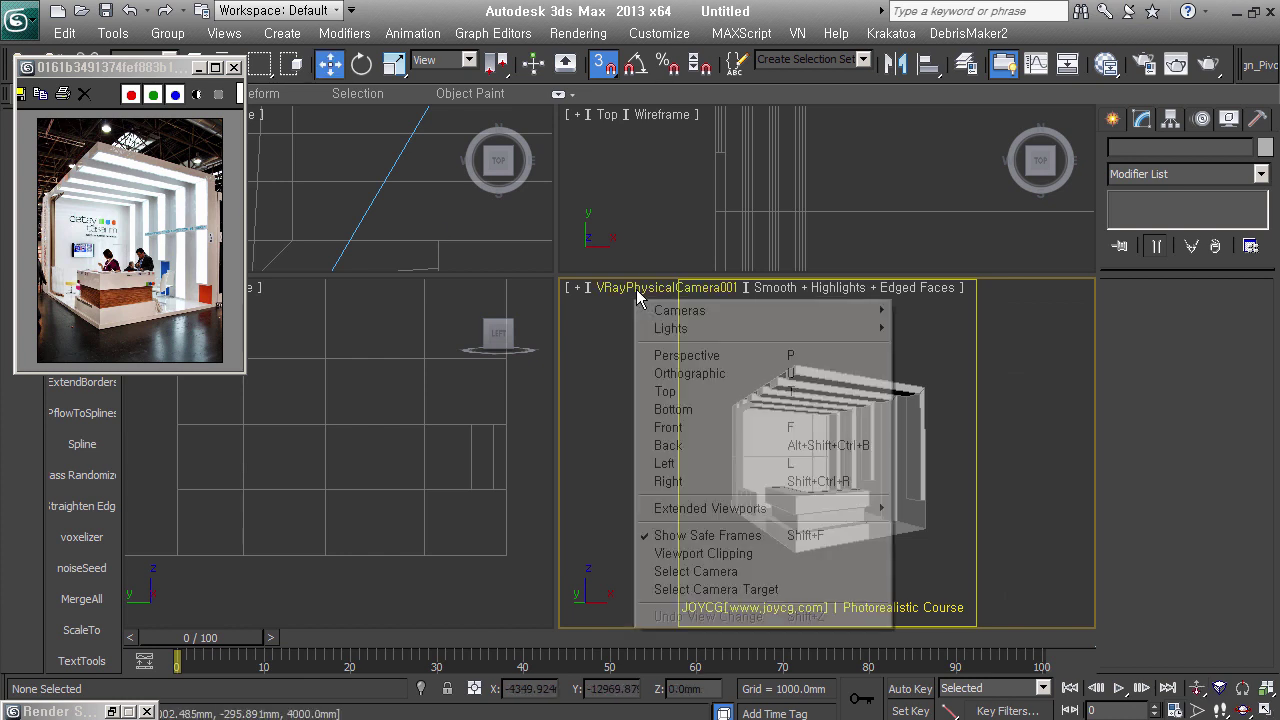
{"action": "left_click", "coordinate": [695, 571]}
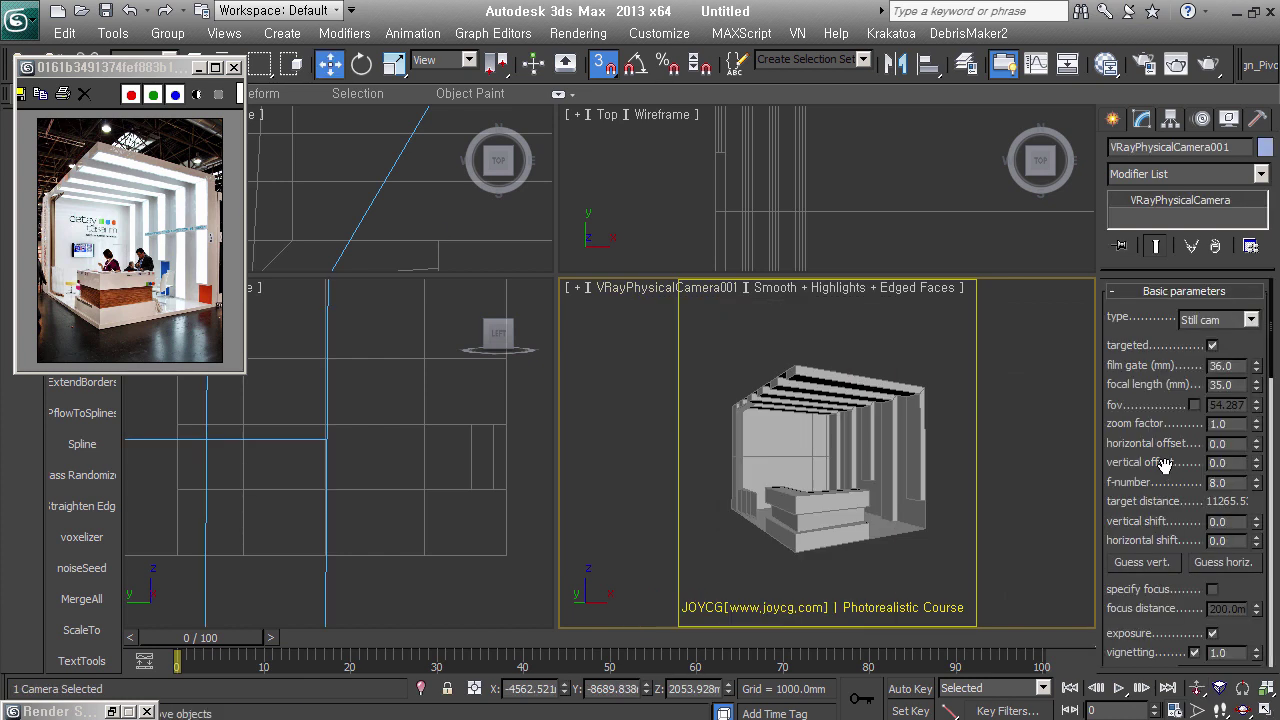
{"action": "left_click_drag", "start_coordinate": [1256, 428], "coordinate": [1262, 392]}
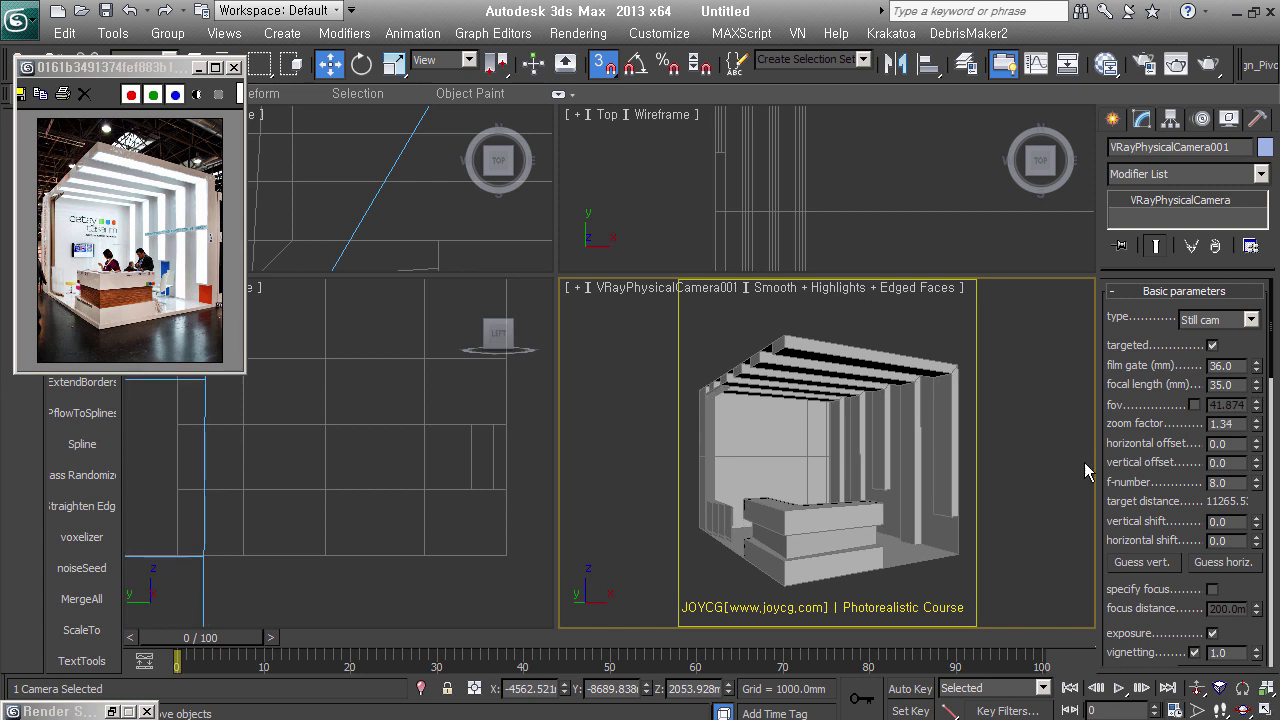
{"action": "left_click", "coordinate": [1197, 688]}
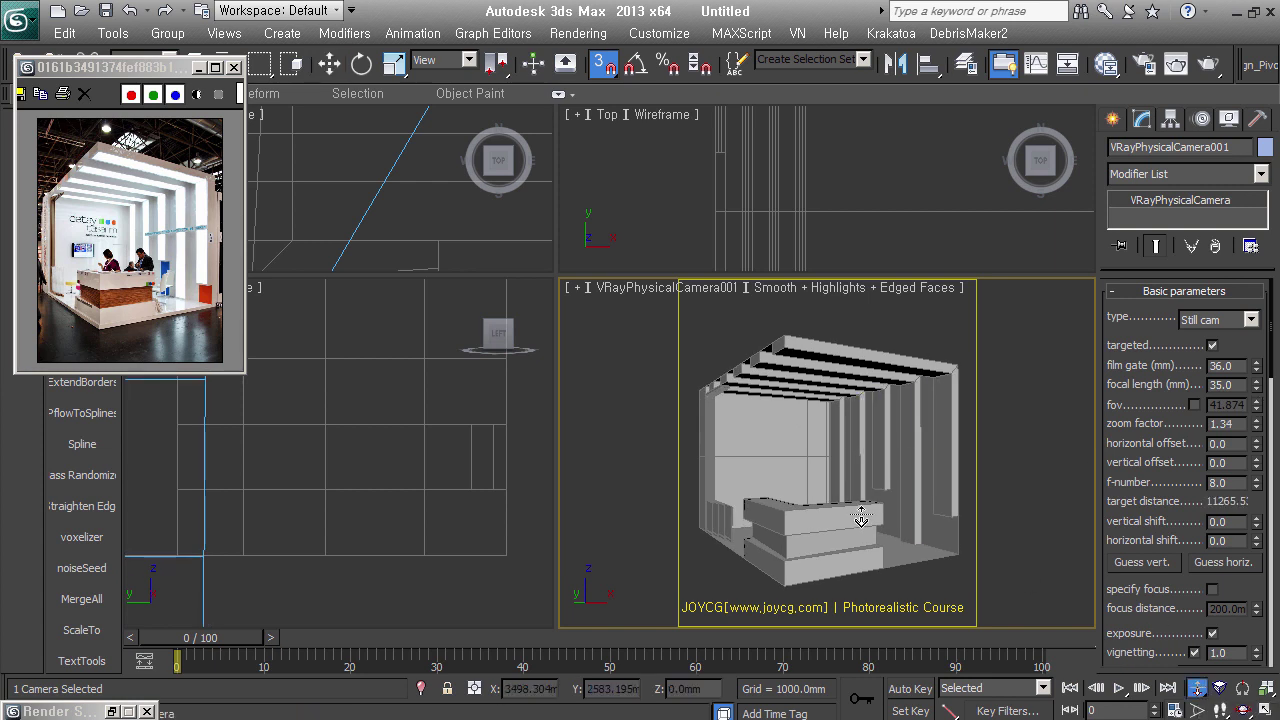
{"action": "left_click_drag", "start_coordinate": [861, 517], "coordinate": [835, 493]}
{"action": "left_click_drag", "start_coordinate": [1257, 428], "coordinate": [1256, 424]}
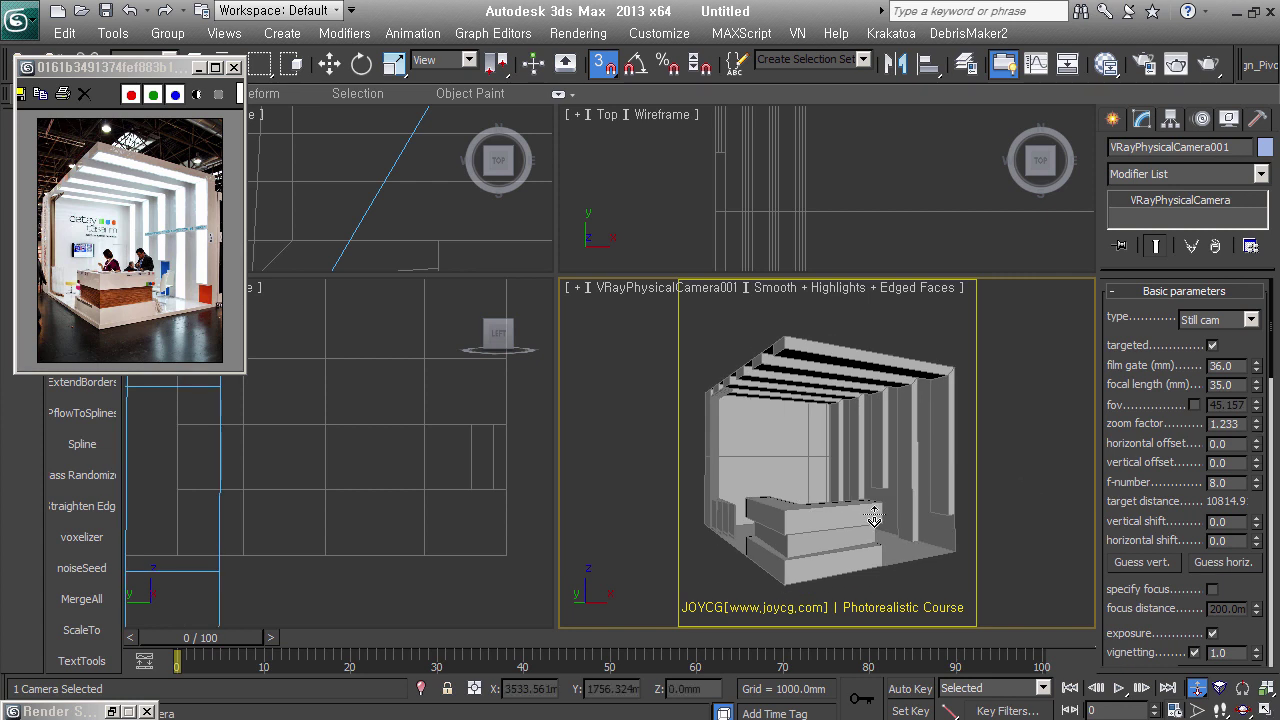
{"action": "key", "text": "w"}
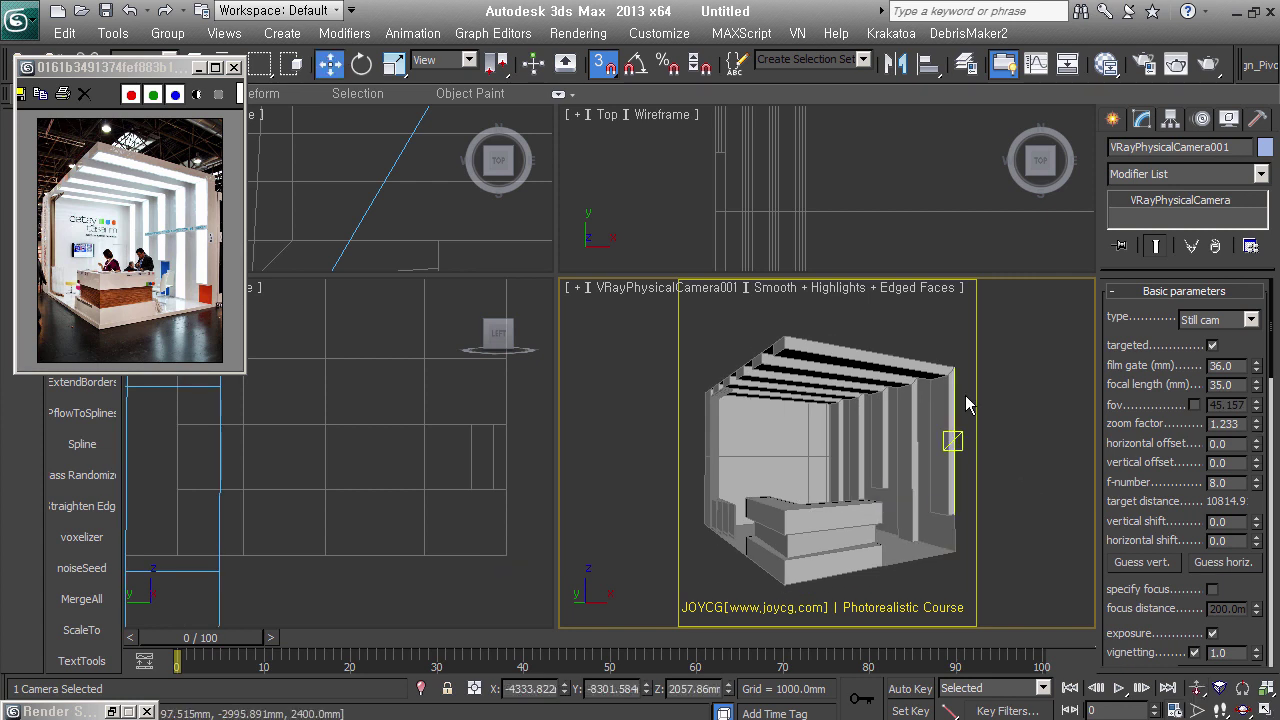
Reframe the booth and apply Guess vert. for a 0.082 vertical shift
{"action": "left_click", "coordinate": [1144, 564]}
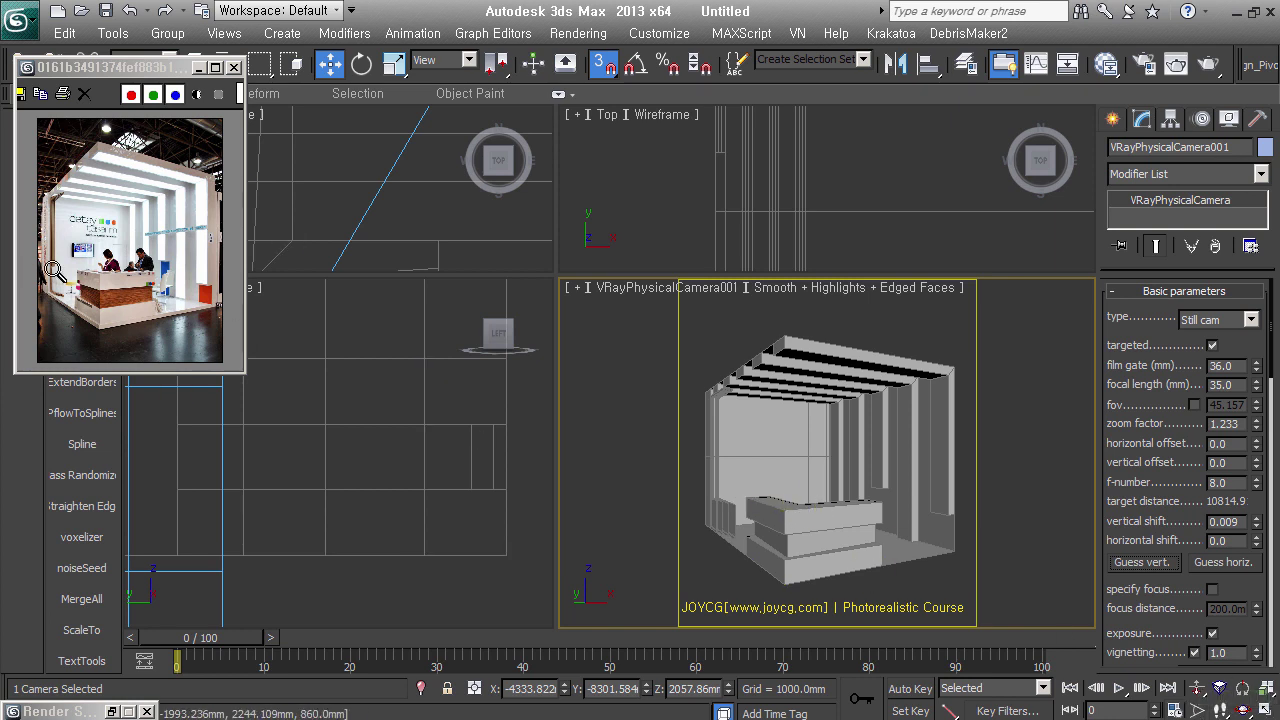
{"action": "middle_click_drag", "start_coordinate": [835, 465], "coordinate": [829, 465]}
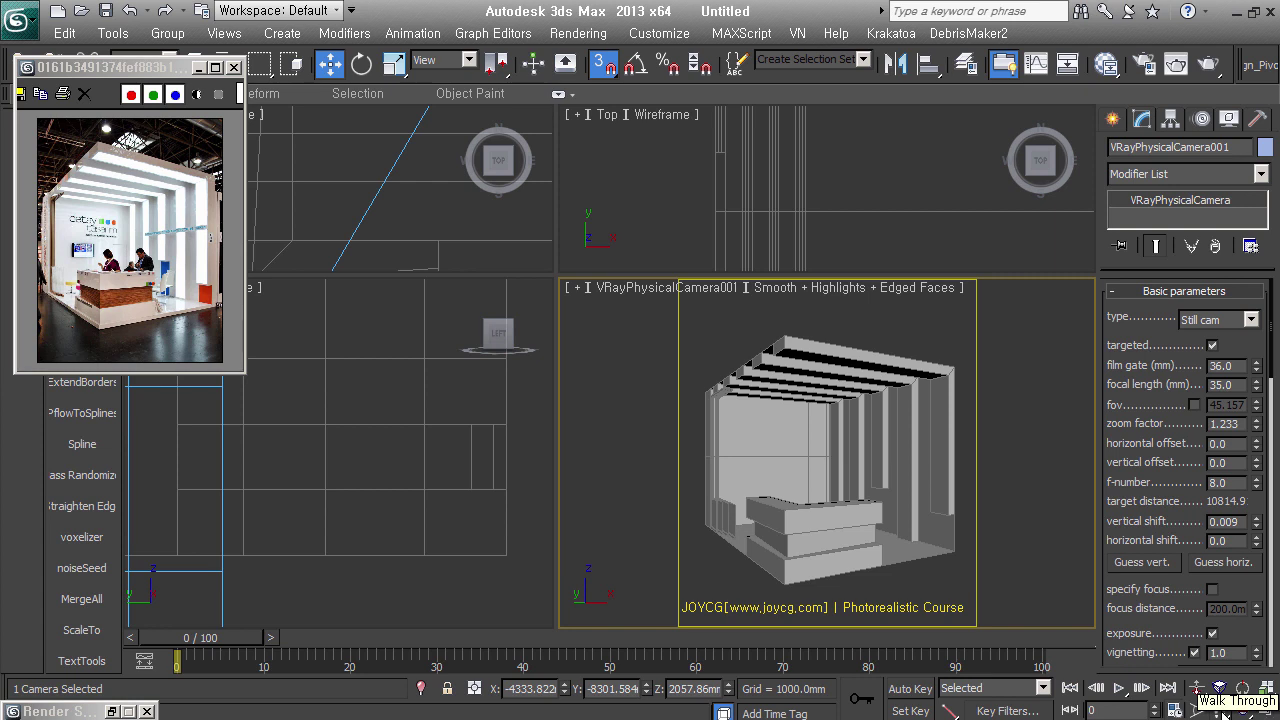
{"action": "left_click", "coordinate": [1222, 712]}
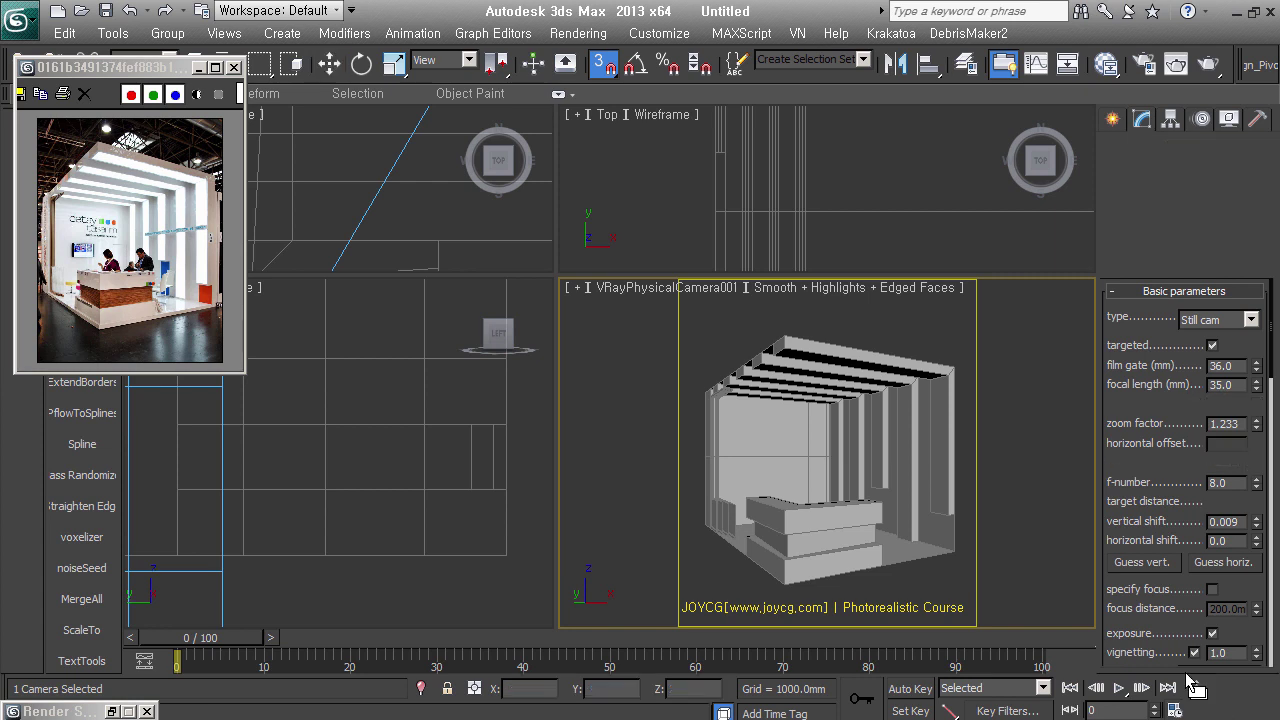
{"action": "key", "text": "Up"}
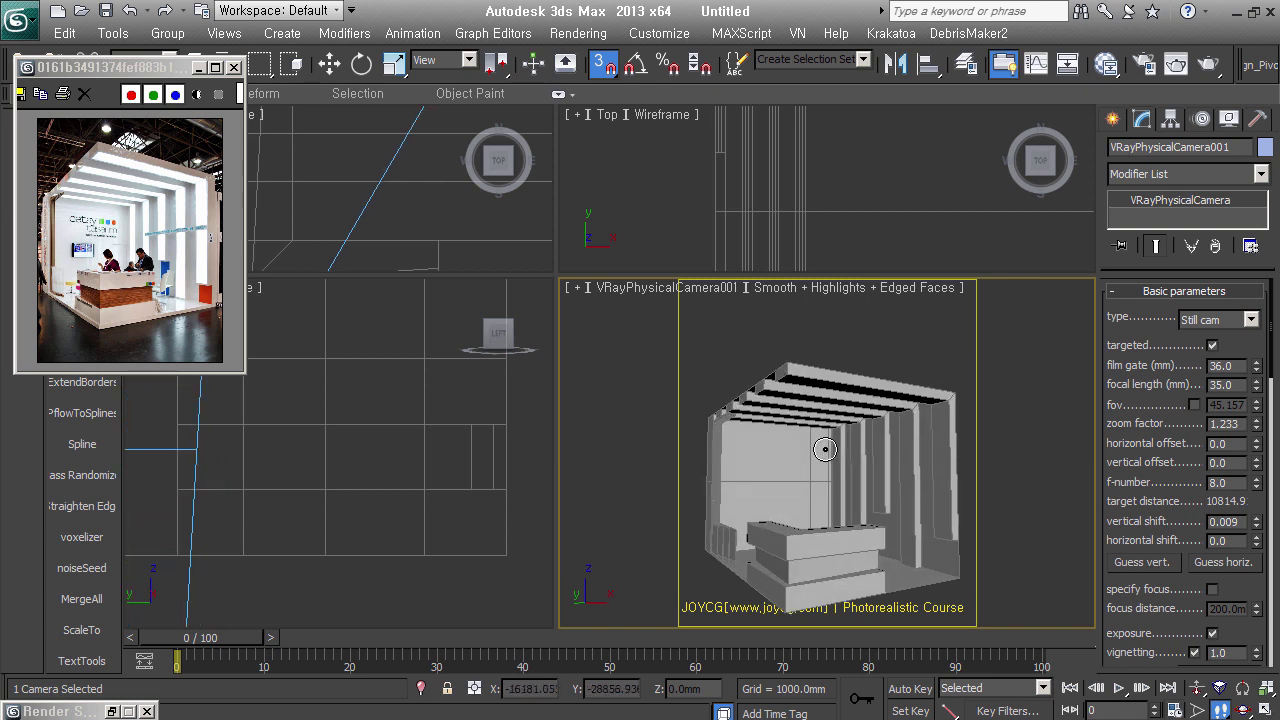
{"action": "middle_click_drag", "start_coordinate": [824, 449], "coordinate": [819, 482]}
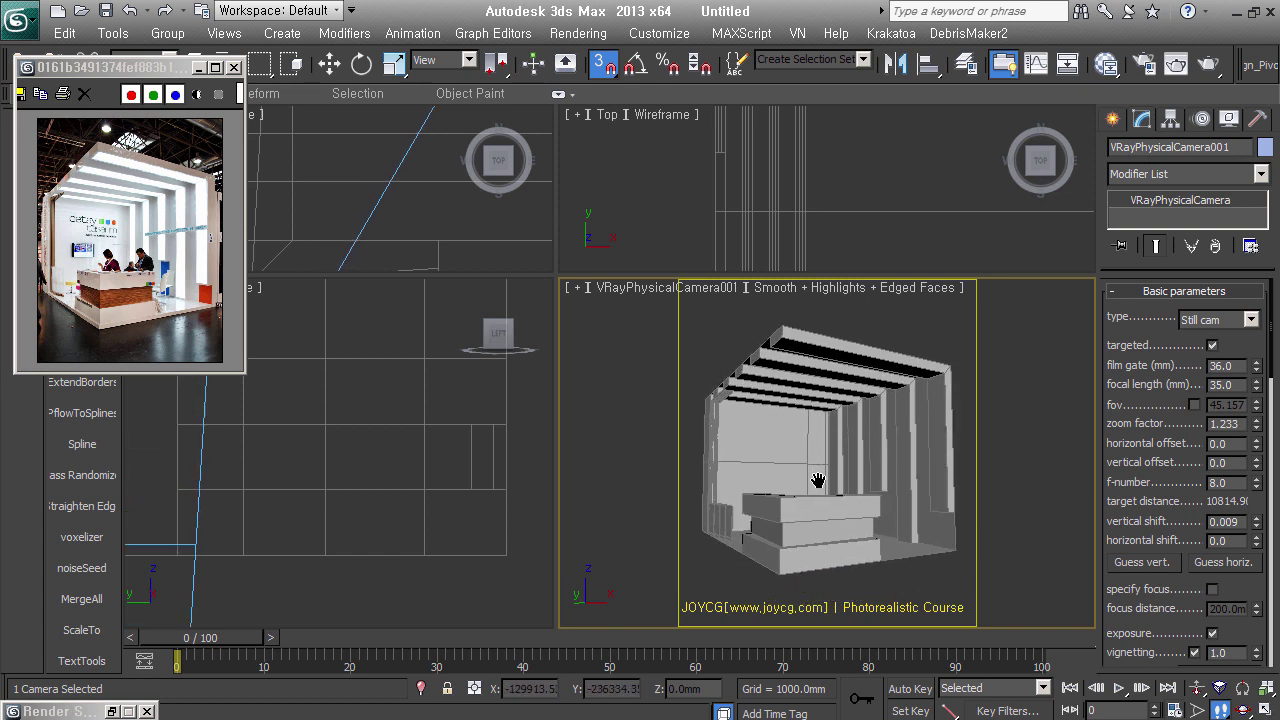
{"action": "left_click", "coordinate": [1141, 562]}
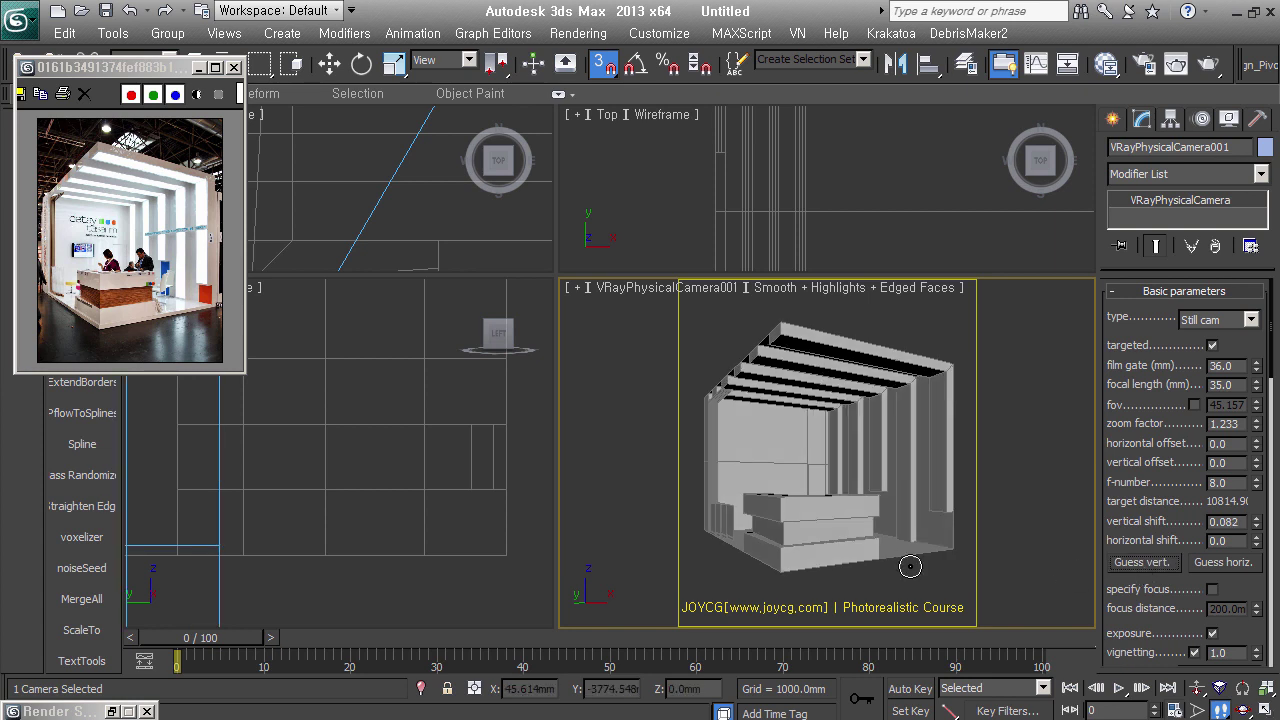
{"action": "middle_click_drag", "start_coordinate": [860, 524], "coordinate": [856, 530]}
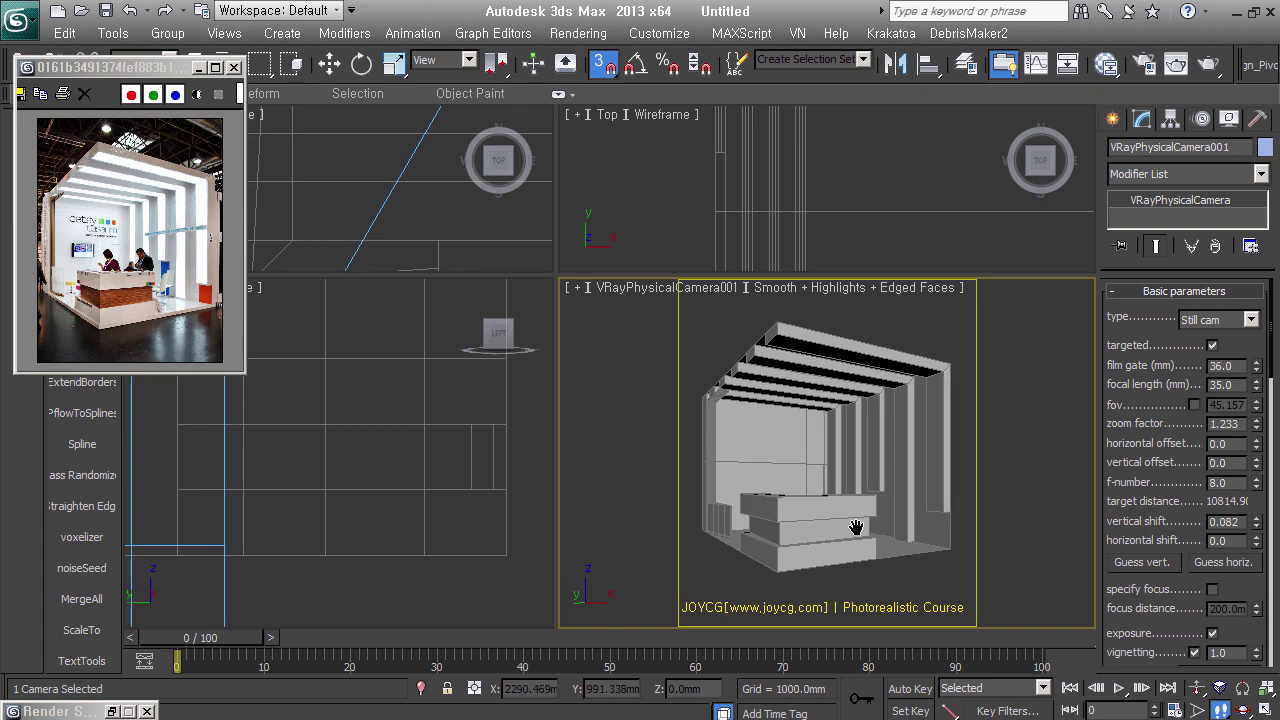
{"action": "key", "text": "w"}
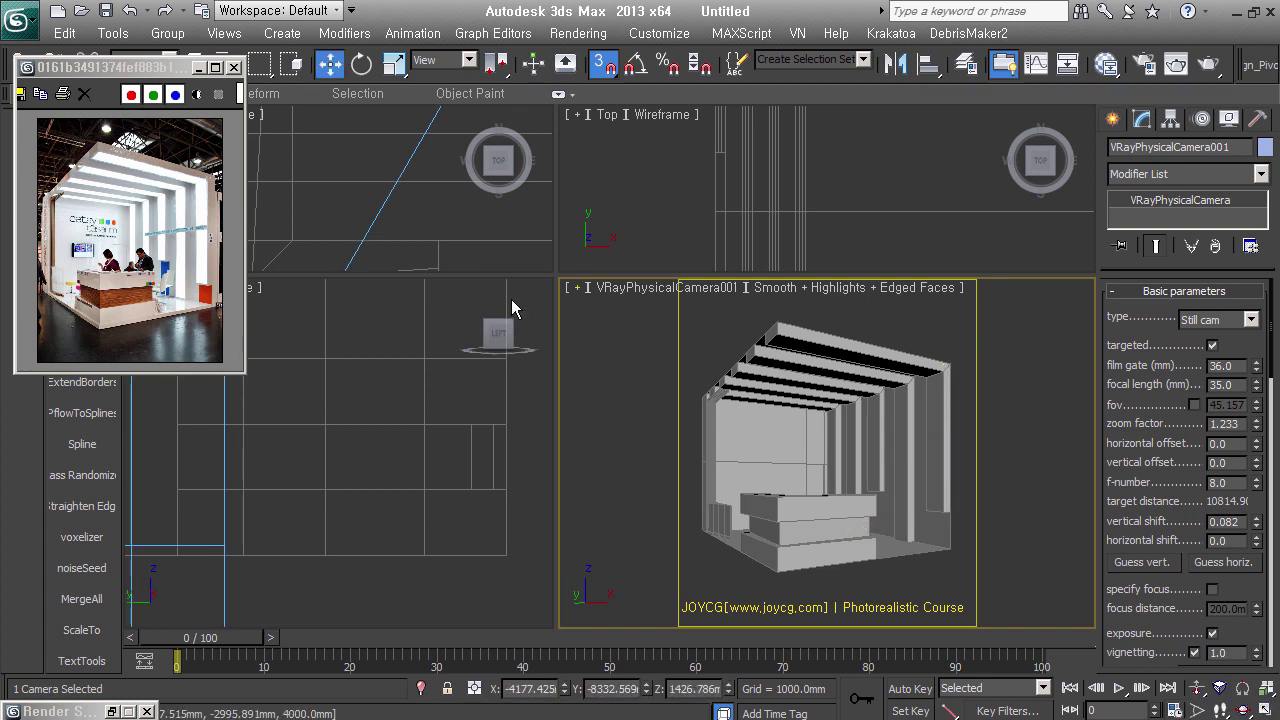
Resize the viewports, show the camera view in wireframe, and hide the camera
{"action": "left_click_drag", "start_coordinate": [557, 276], "coordinate": [678, 487]}
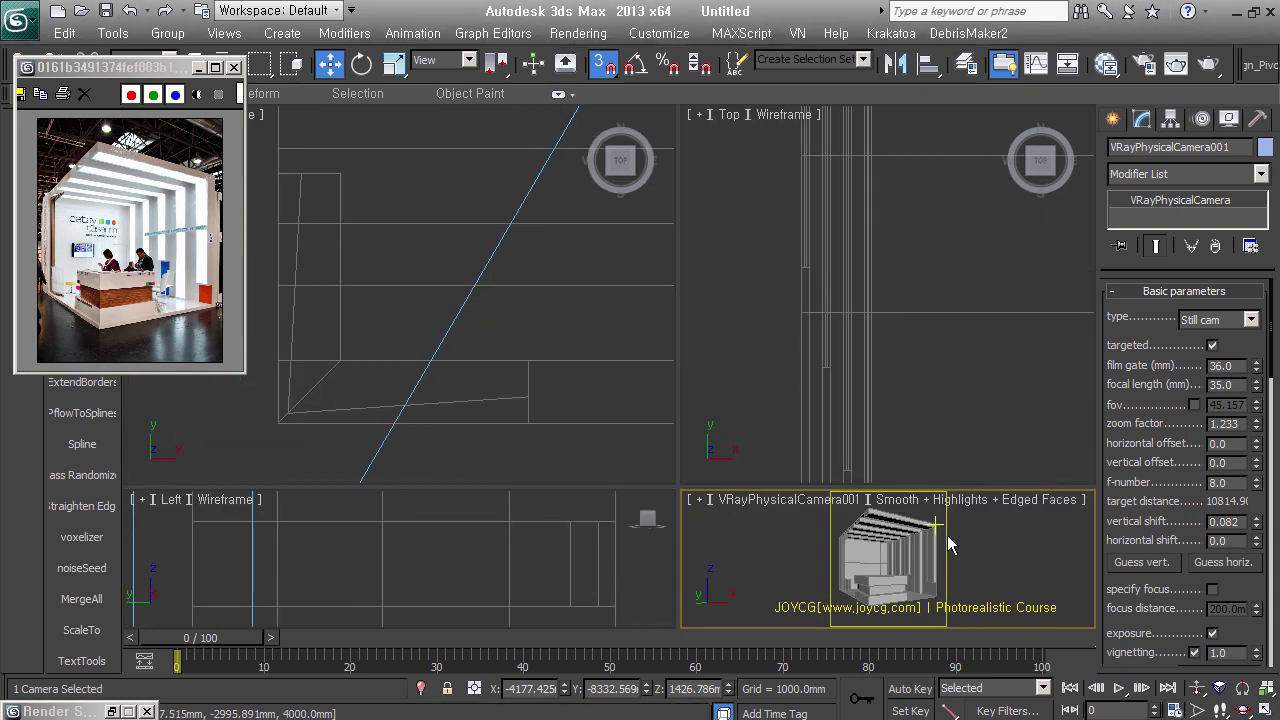
{"action": "key", "text": "F3"}
{"action": "right_click", "coordinate": [931, 398]}
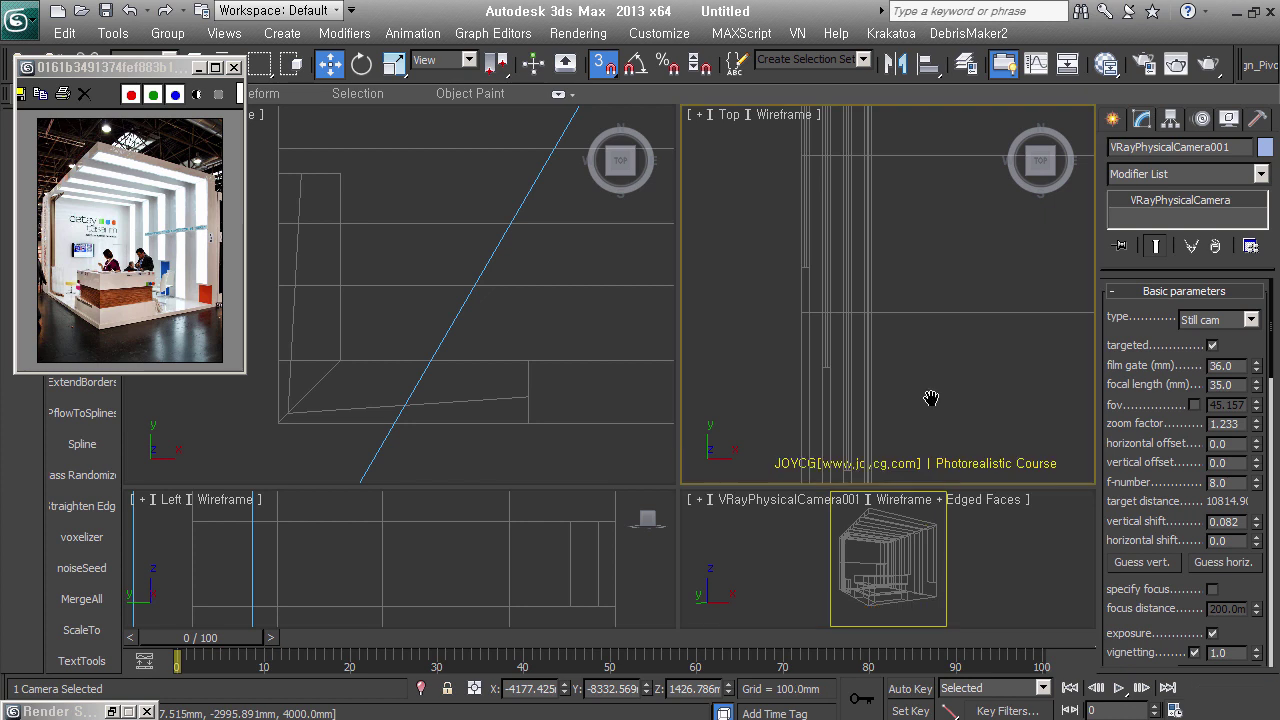
{"action": "key", "text": "ctrl+shift+z"}
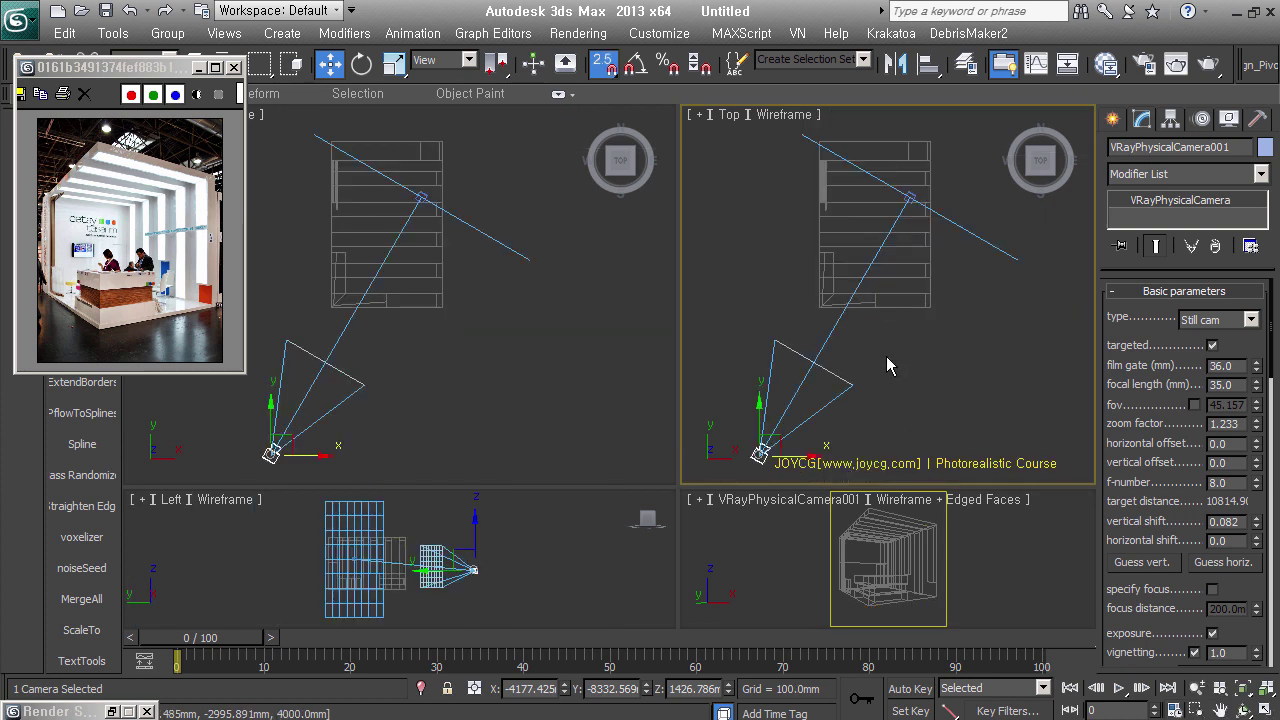
{"action": "left_click", "coordinate": [886, 371]}
{"action": "key", "text": "shift+c"}
Orbit the Top view, turn off snaps, and select all five L-shaped light frames
{"action": "mouse_move", "coordinate": [880, 310]}
{"action": "middle_mouse_down", "text": "alt"}
{"action": "mouse_move", "coordinate": [958, 314]}
{"action": "mouse_move", "coordinate": [929, 210]}
{"action": "middle_mouse_up", "text": "alt"}
{"action": "scroll", "coordinate": [929, 210], "scroll_direction": "up", "scroll_amount": 3}
{"action": "middle_click_drag", "start_coordinate": [826, 360], "coordinate": [909, 397]}
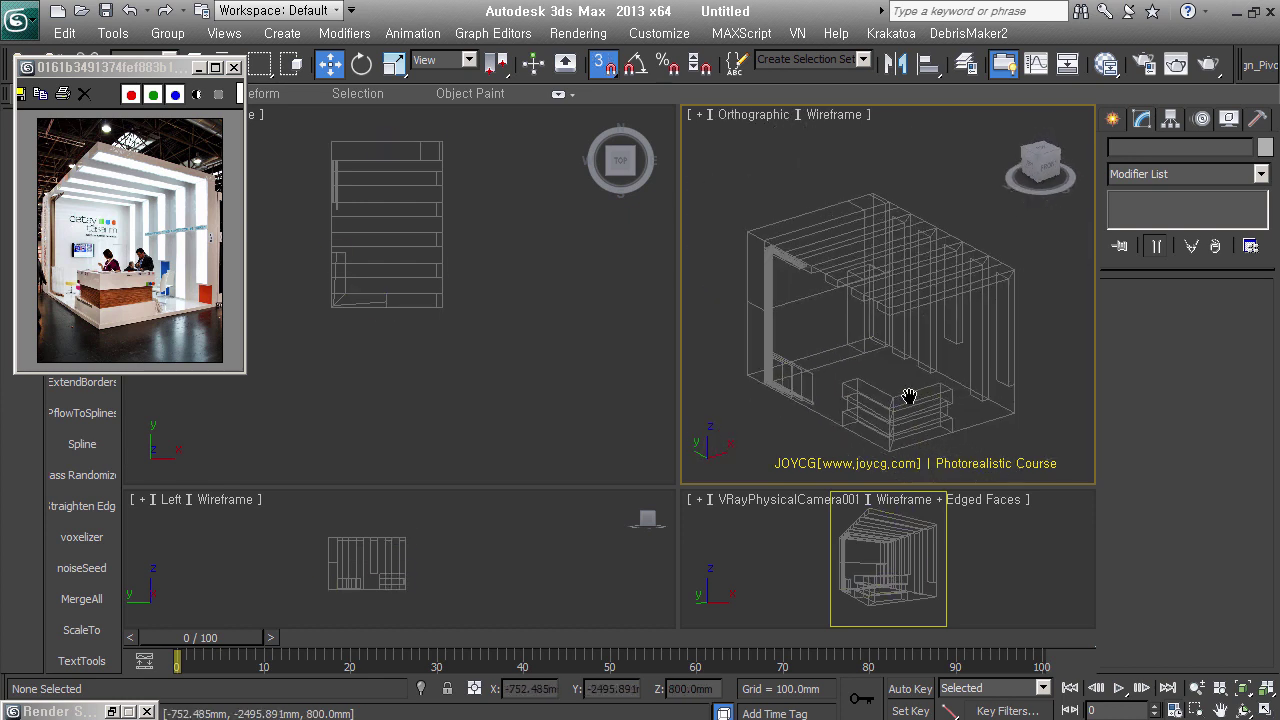
{"action": "scroll", "coordinate": [909, 397], "scroll_direction": "up", "scroll_amount": 2}
{"action": "left_click", "coordinate": [1013, 366]}
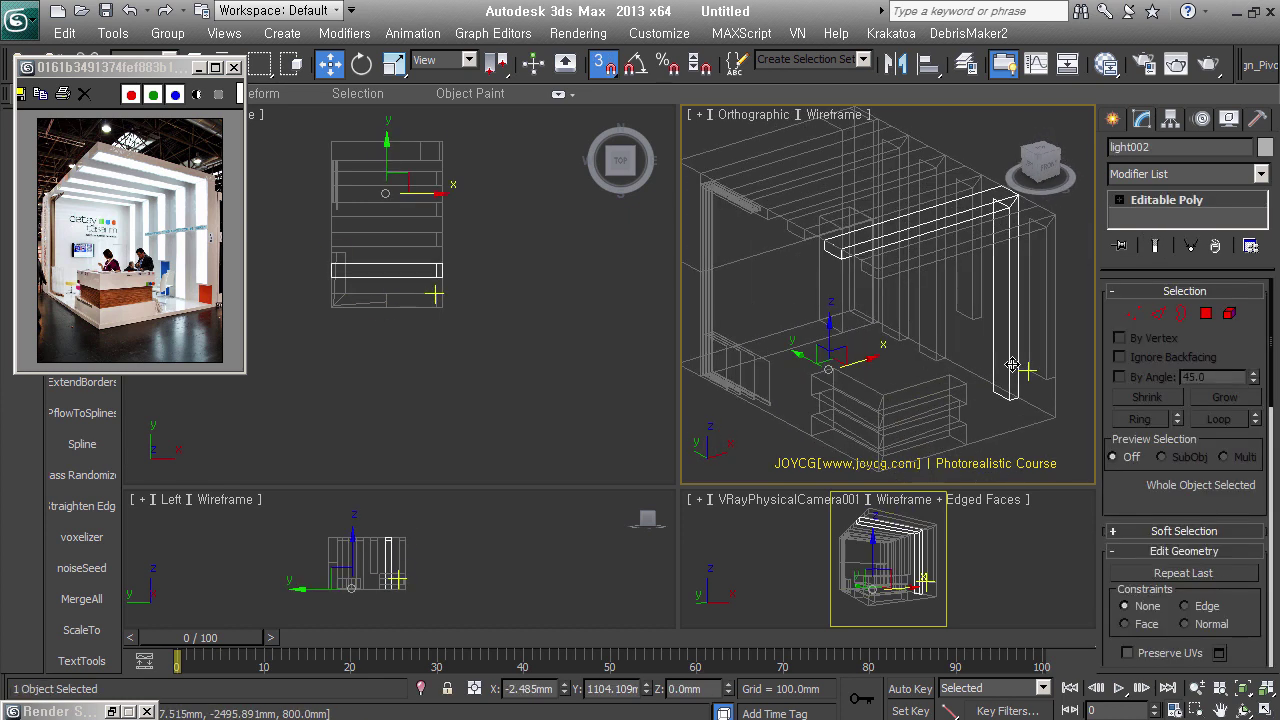
{"action": "key", "text": "s"}
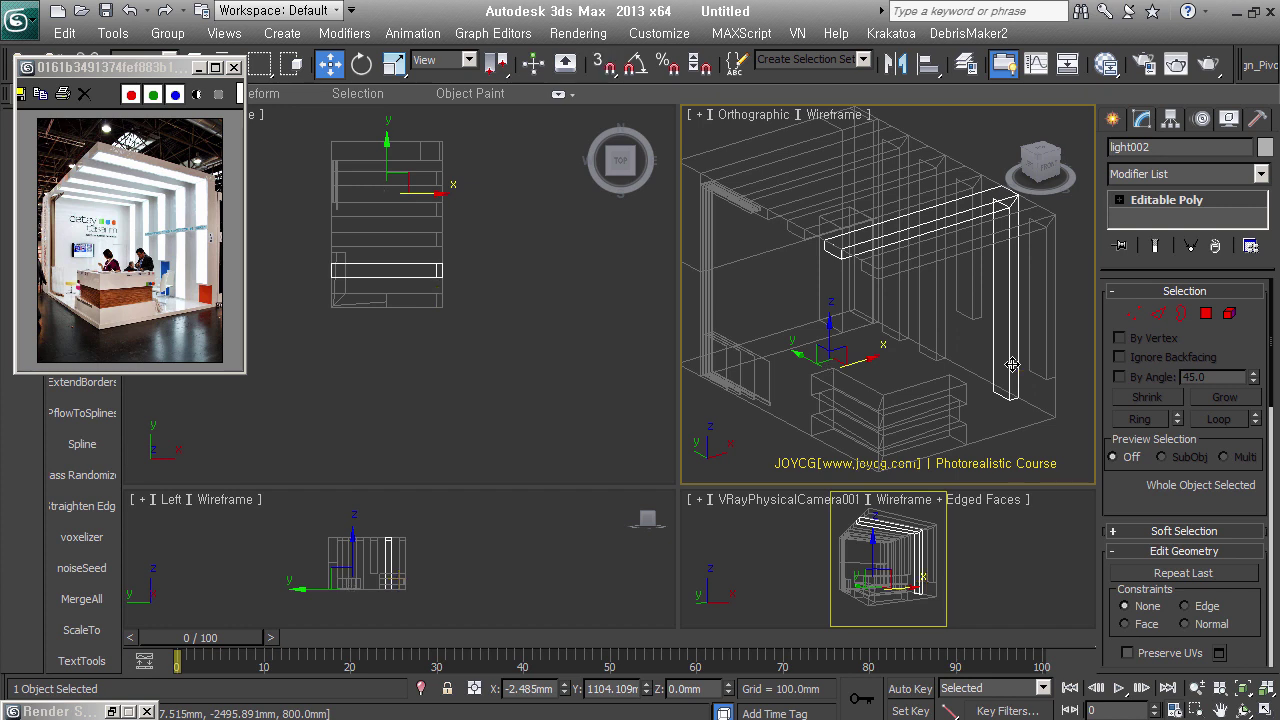
{"action": "left_click", "coordinate": [1007, 348], "text": "ctrl"}
{"action": "left_click", "coordinate": [965, 313], "text": "ctrl"}
{"action": "left_click", "coordinate": [941, 332], "text": "ctrl"}
{"action": "left_click", "coordinate": [904, 318], "text": "ctrl"}
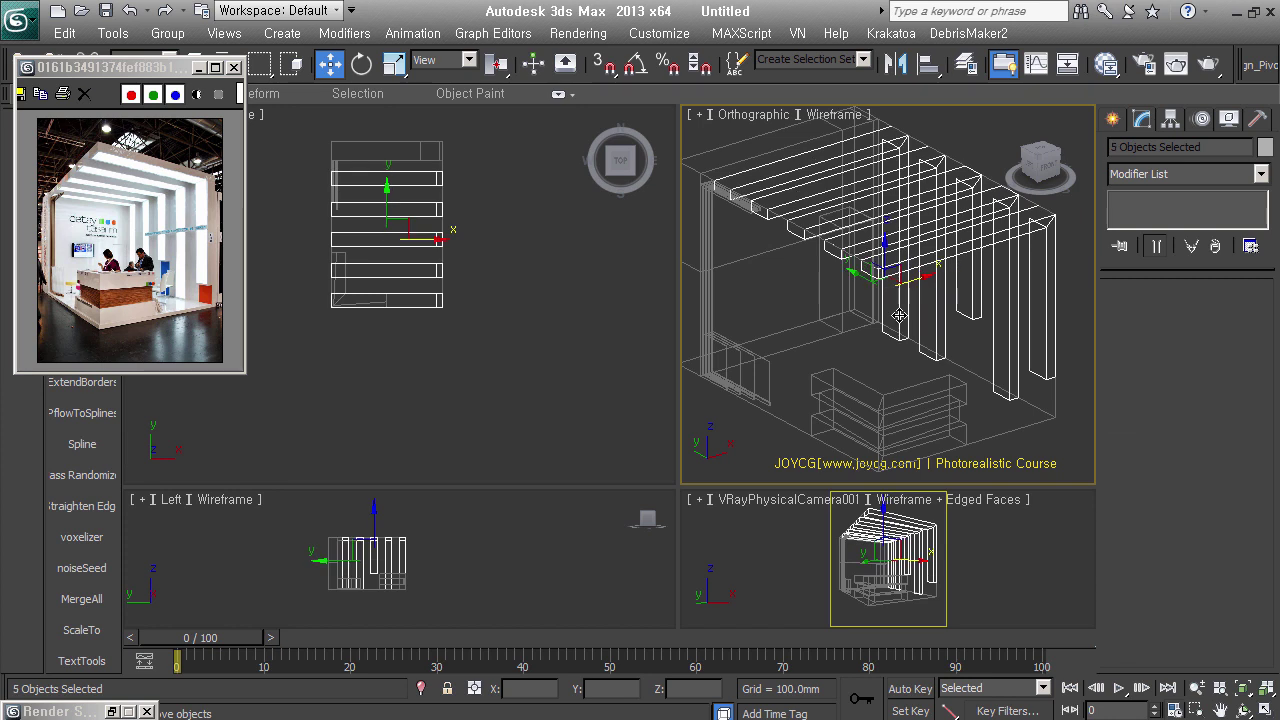
{"action": "middle_click_drag", "start_coordinate": [989, 345], "coordinate": [977, 407], "text": "alt"}
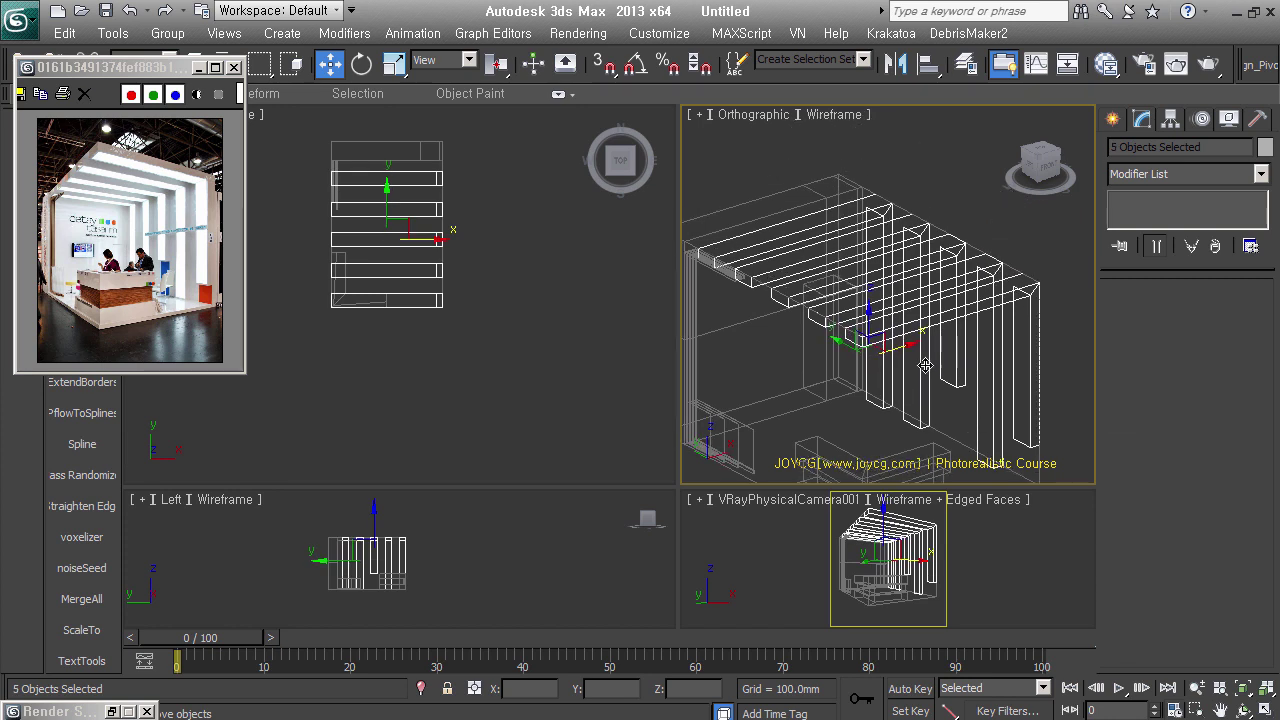
Isolate the five selected light frames in the viewport
{"action": "right_click", "coordinate": [873, 322]}
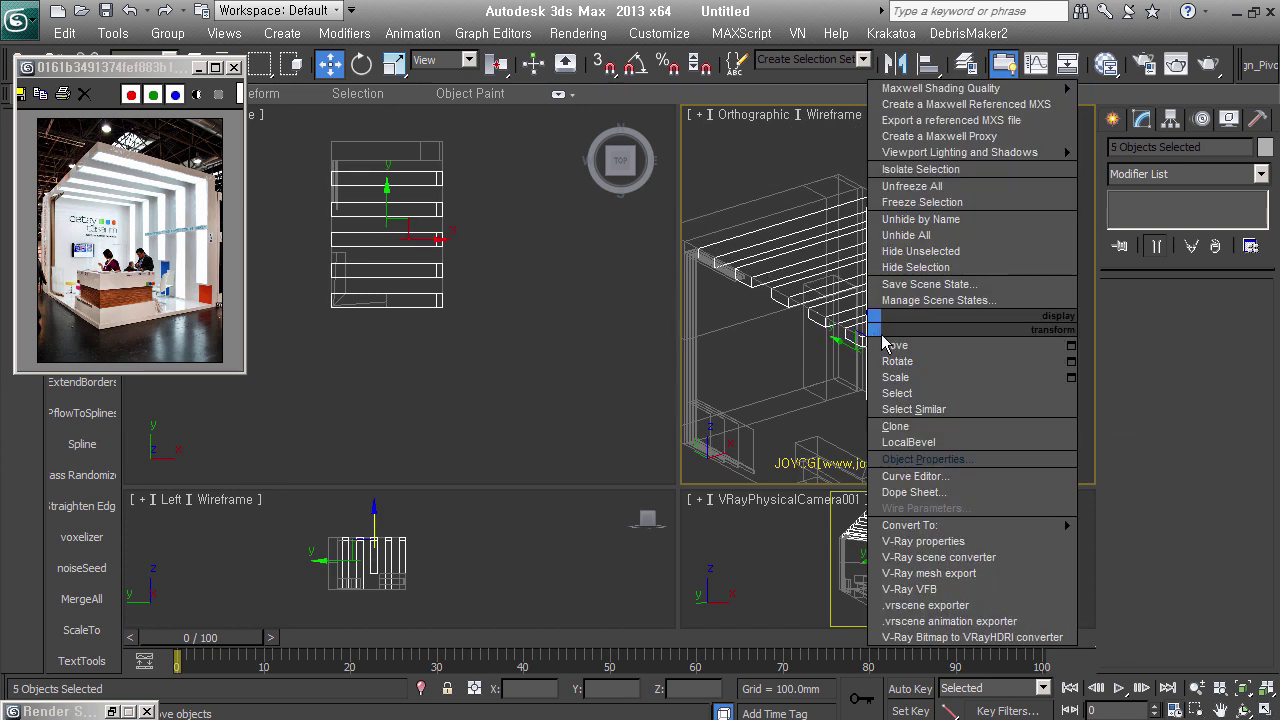
{"action": "left_click", "coordinate": [935, 170]}
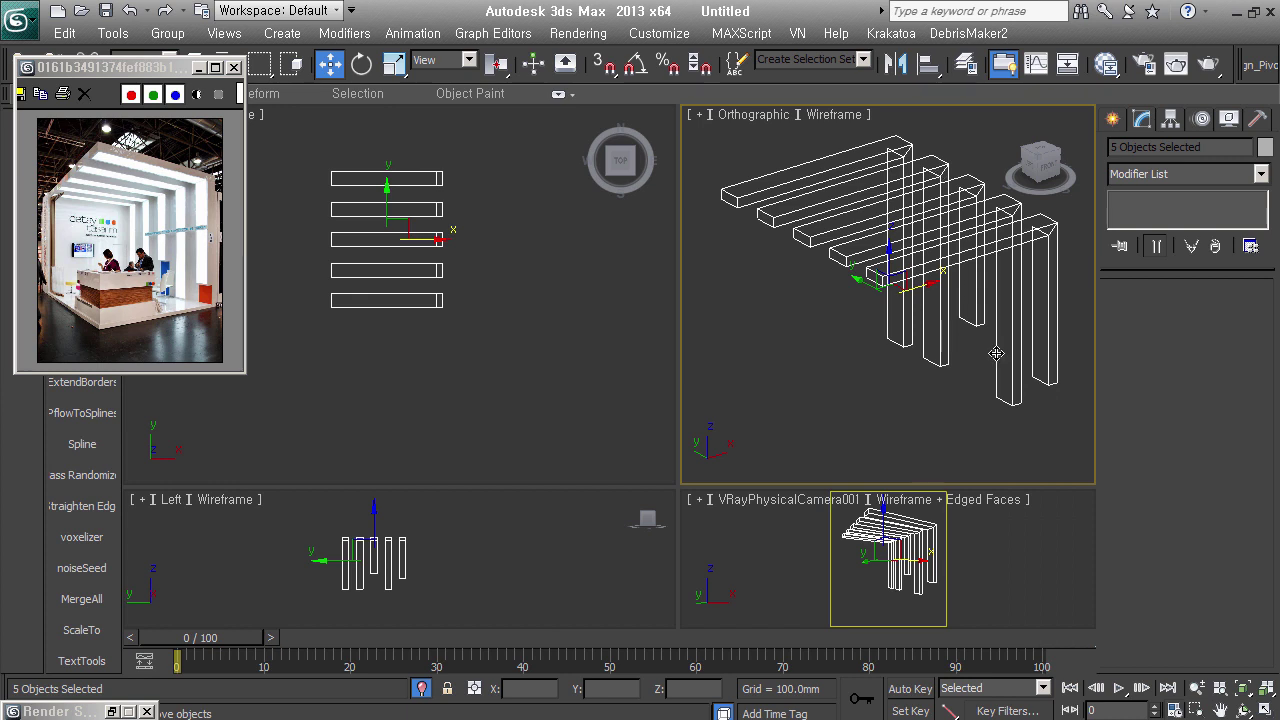
{"action": "middle_click_drag", "start_coordinate": [958, 343], "coordinate": [968, 400]}
{"action": "key", "text": "alt+e"}
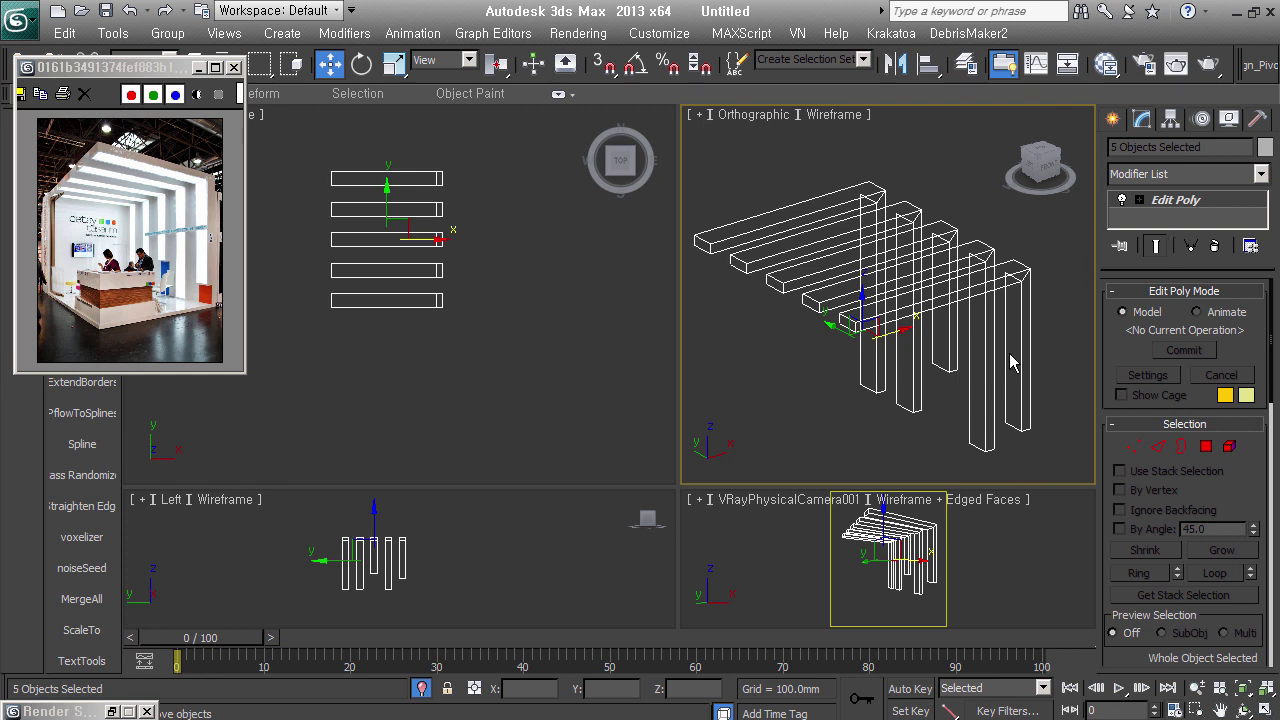
{"action": "middle_click_drag", "start_coordinate": [1040, 398], "coordinate": [1043, 325], "text": "alt"}
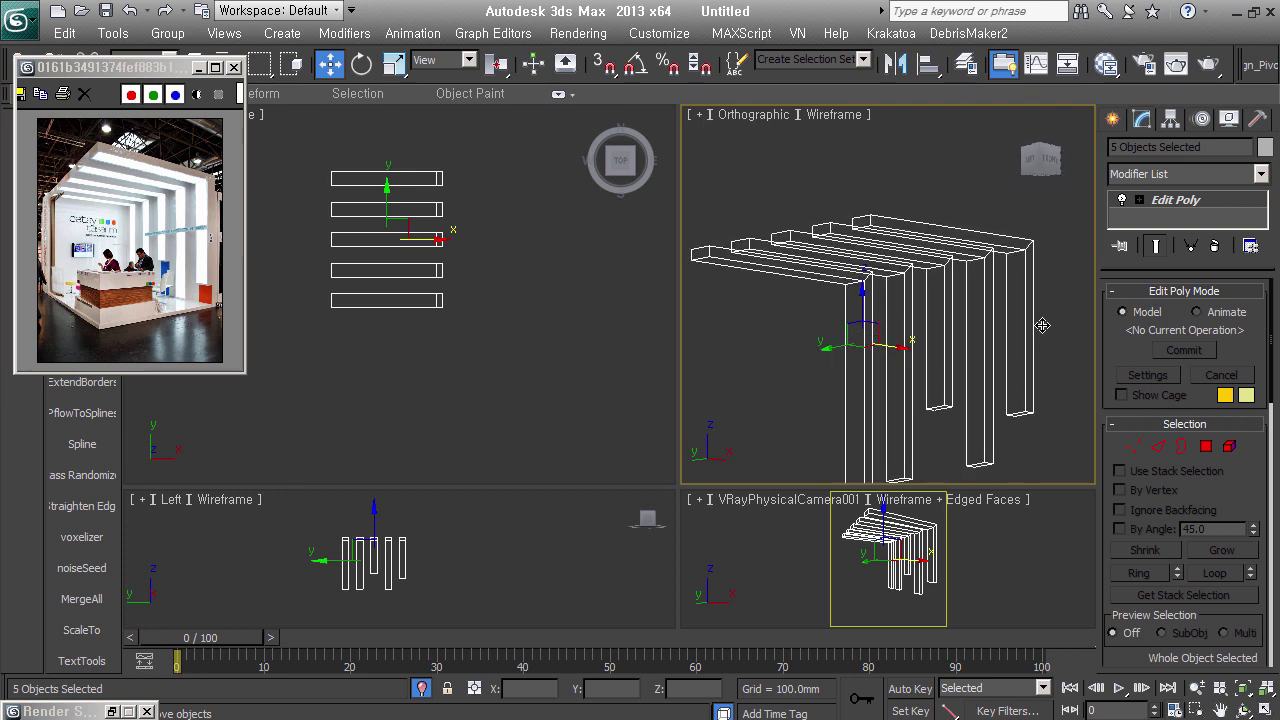
{"action": "left_click", "coordinate": [1216, 246]}
Collapse the five frames into one Editable Poly, light002, with the Collapse utility
{"action": "left_click", "coordinate": [1260, 119]}
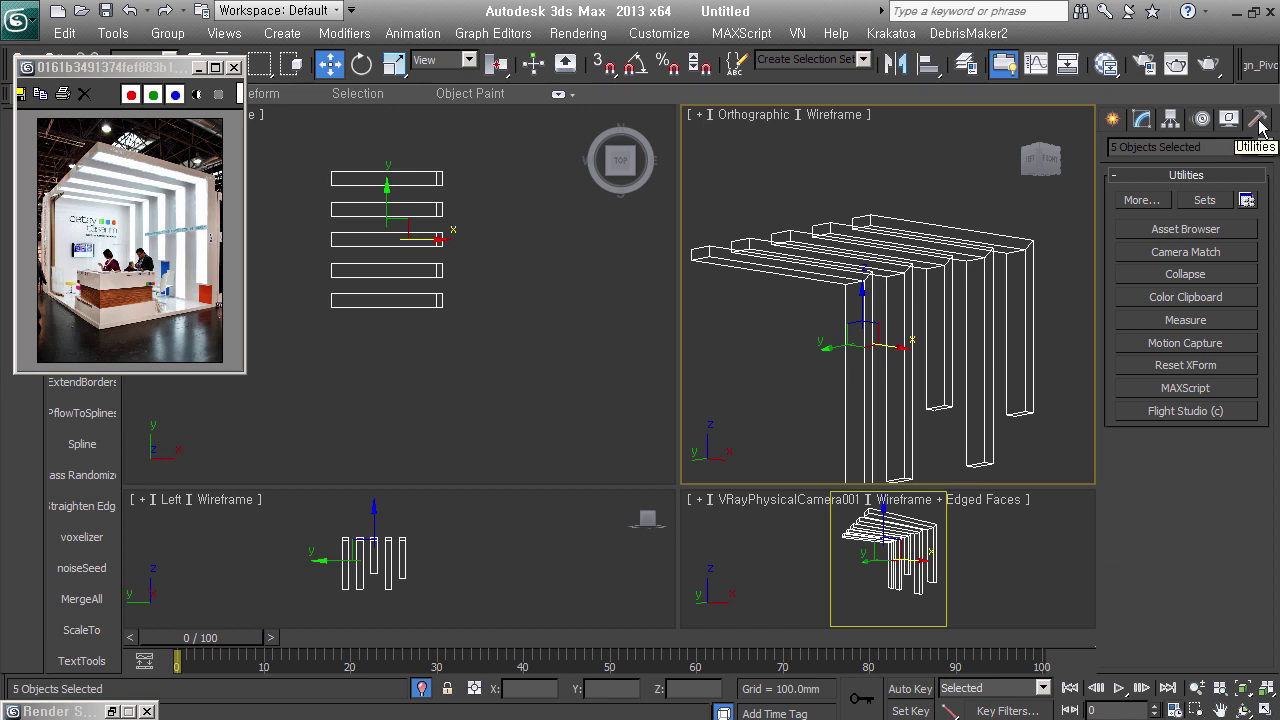
{"action": "left_click", "coordinate": [1216, 278]}
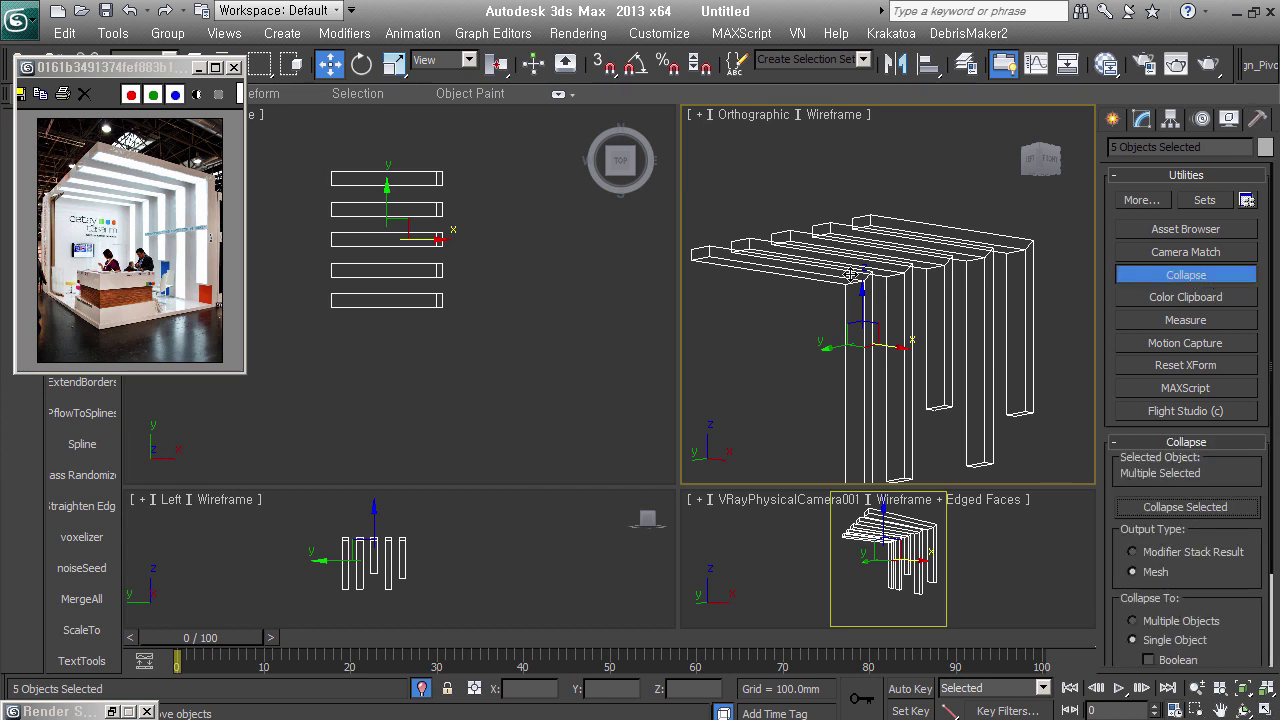
{"action": "left_click", "coordinate": [1185, 508]}
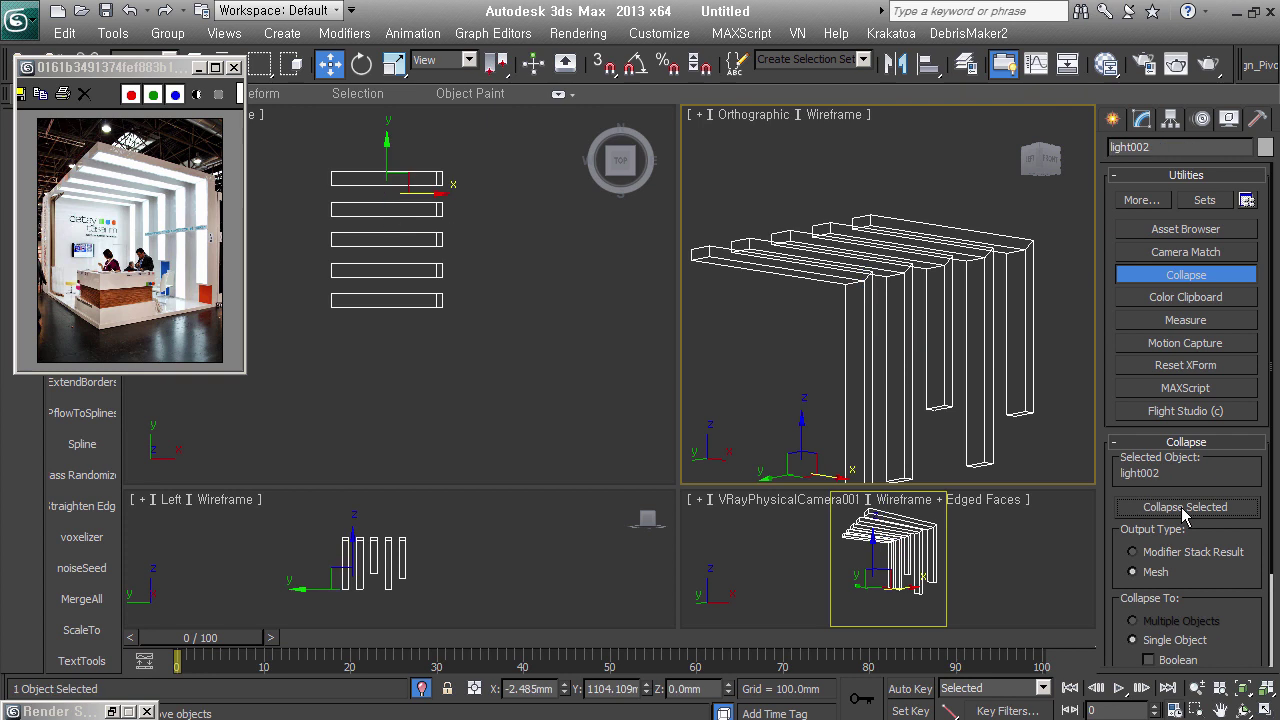
{"action": "left_click", "coordinate": [1143, 119]}
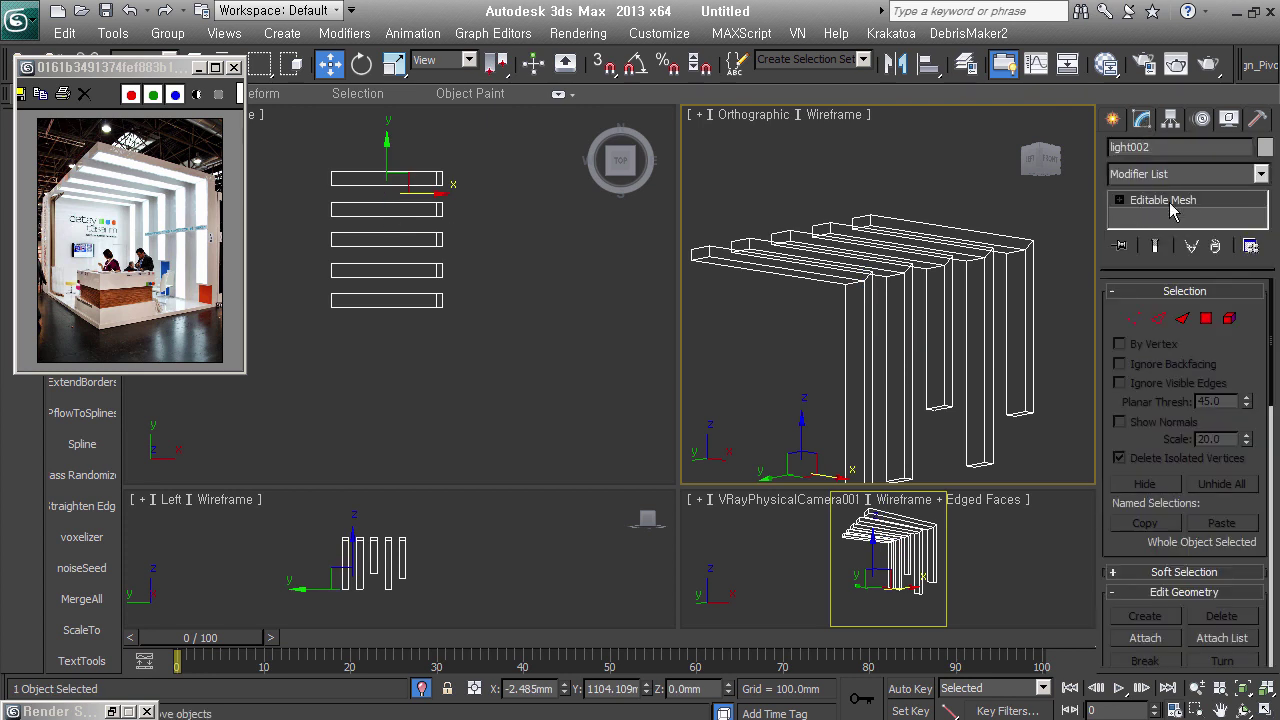
In Polygon mode, select the top and side faces of the three rightmost frame beams
{"action": "left_click", "coordinate": [1206, 313]}
{"action": "middle_click_drag", "start_coordinate": [911, 419], "coordinate": [944, 405], "text": "alt"}
{"action": "left_click", "coordinate": [1010, 294]}
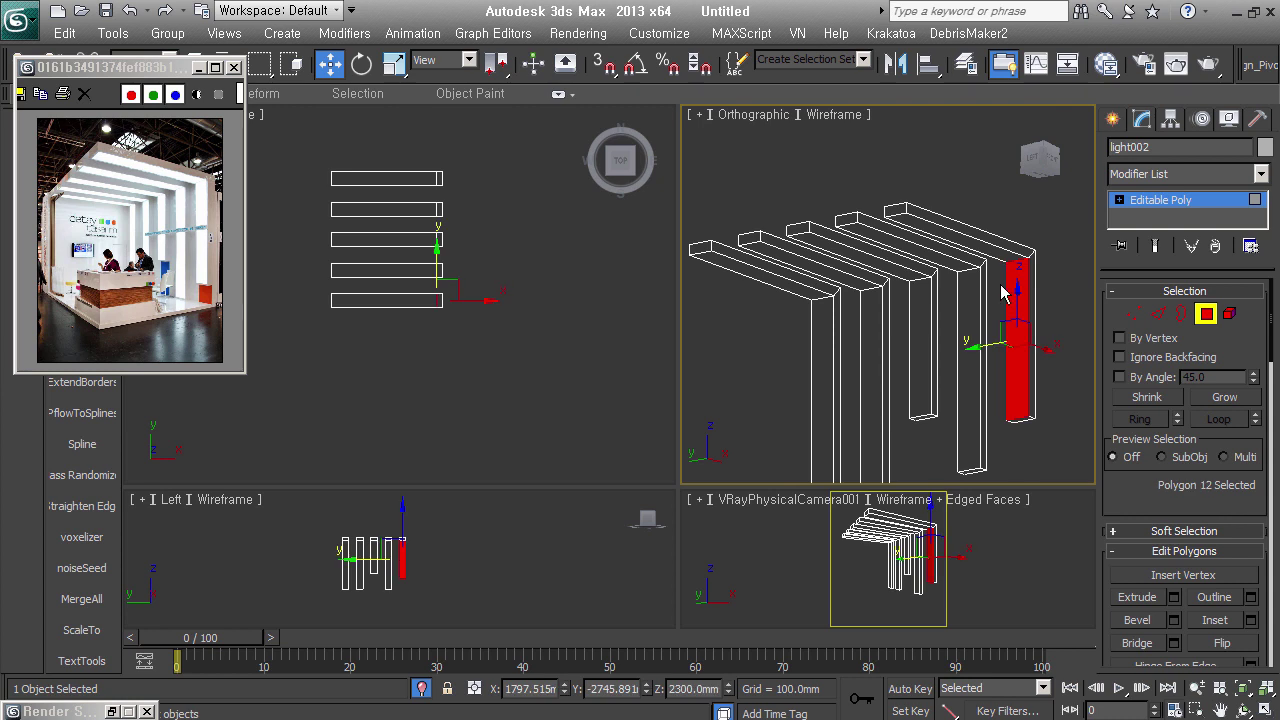
{"action": "left_click", "coordinate": [974, 246], "text": "ctrl"}
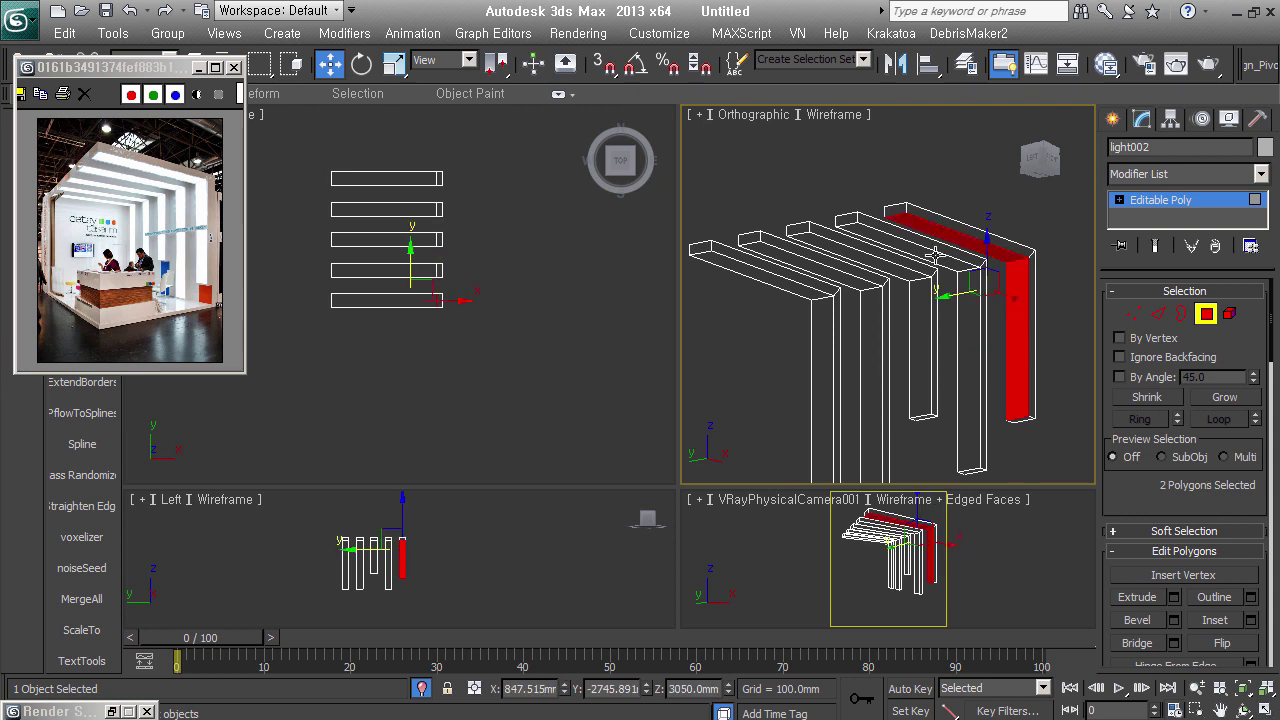
{"action": "left_click", "coordinate": [935, 254], "text": "ctrl"}
{"action": "left_click", "coordinate": [960, 300], "text": "ctrl"}
{"action": "left_click", "coordinate": [926, 292], "text": "ctrl"}
{"action": "left_click", "coordinate": [880, 262], "text": "ctrl"}
With Ignore Backfacing on, add the remaining beams' front and top faces, dropping a stray back face
{"action": "left_click", "coordinate": [851, 281], "text": "ctrl"}
{"action": "left_click", "coordinate": [871, 318], "text": "ctrl"}
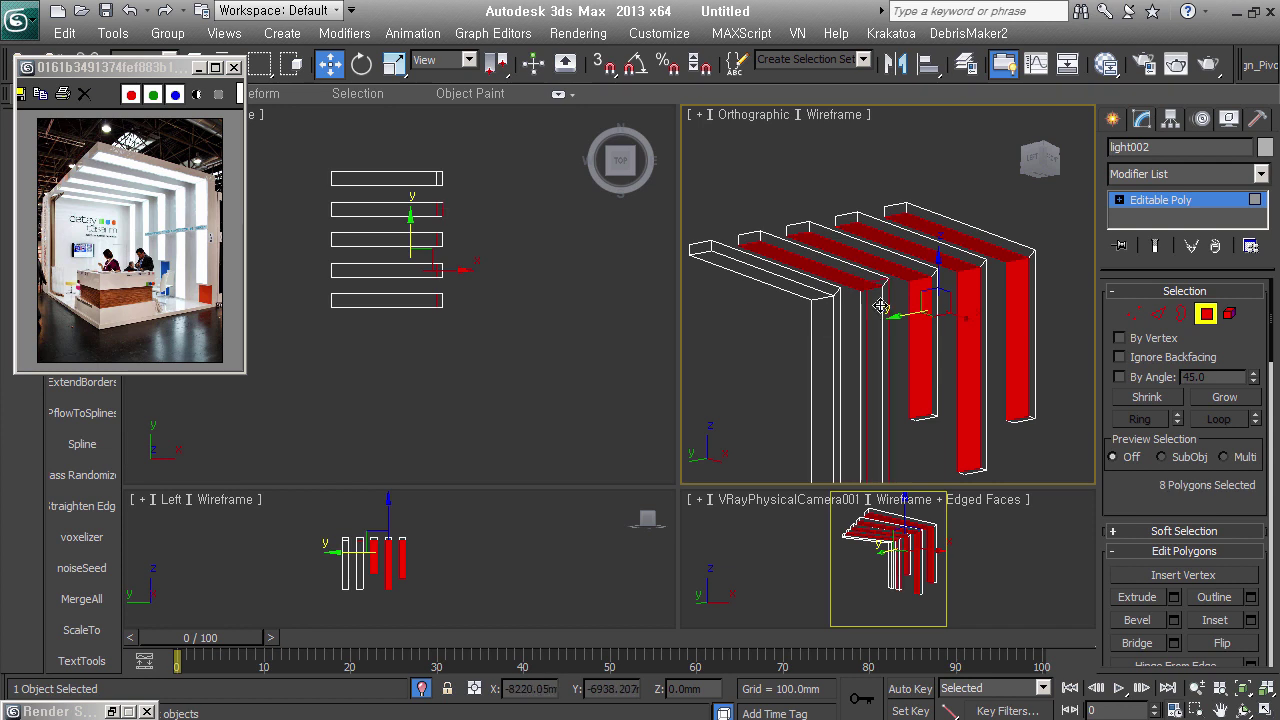
{"action": "left_click", "coordinate": [872, 333], "text": "alt"}
{"action": "left_click", "coordinate": [1120, 357]}
{"action": "left_click", "coordinate": [861, 335], "text": "ctrl"}
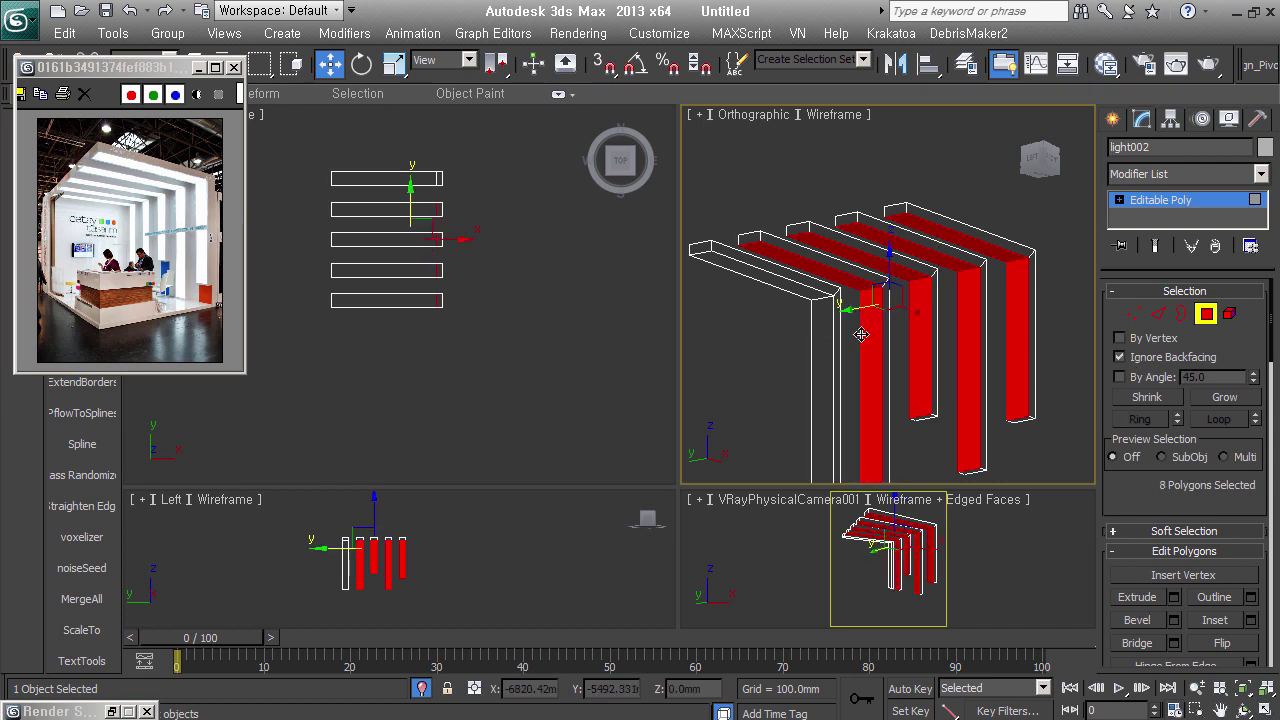
{"action": "left_click", "coordinate": [822, 390], "text": "ctrl"}
{"action": "left_click", "coordinate": [760, 275], "text": "ctrl"}
Turn off selected-face shading with F2 and zoom into the reference photo's frame detail
{"action": "mouse_move", "coordinate": [882, 374]}
{"action": "middle_mouse_down", "text": "alt"}
{"action": "mouse_move", "coordinate": [868, 348]}
{"action": "mouse_move", "coordinate": [917, 300]}
{"action": "middle_mouse_up", "text": "alt"}
{"action": "scroll", "coordinate": [930, 305], "scroll_direction": "up", "scroll_amount": 3}
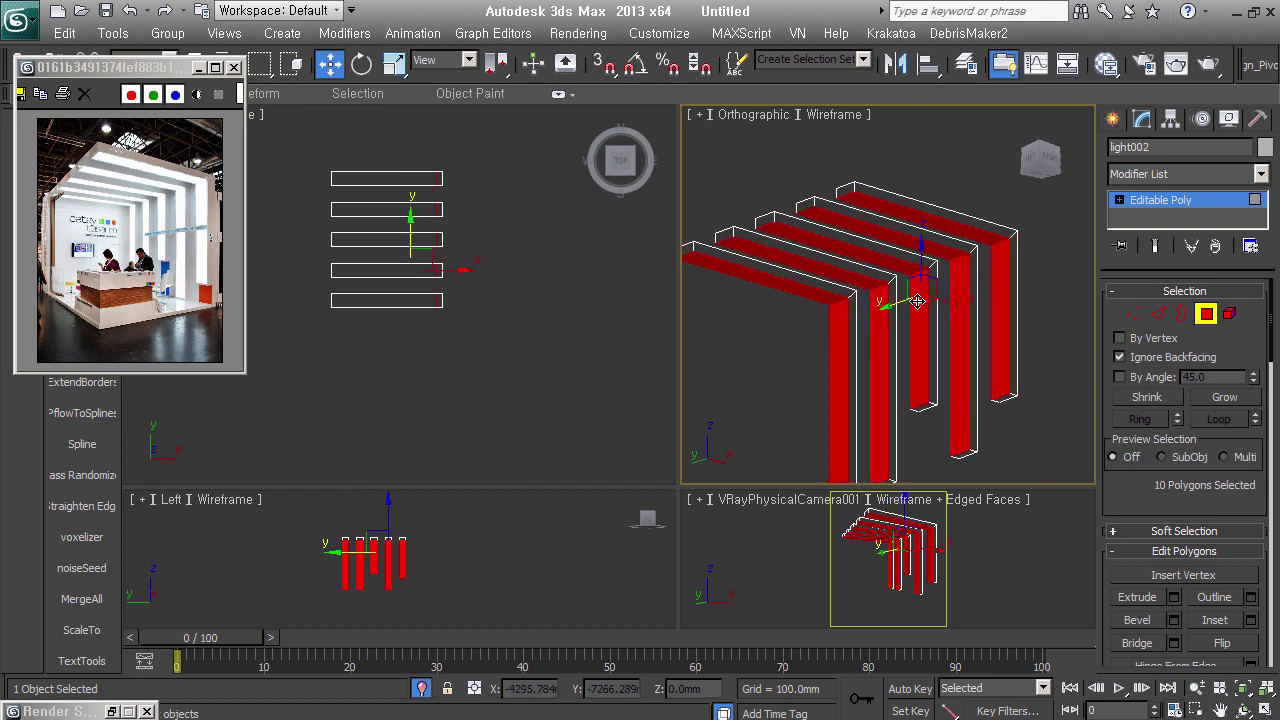
{"action": "double_click", "coordinate": [966, 277]}
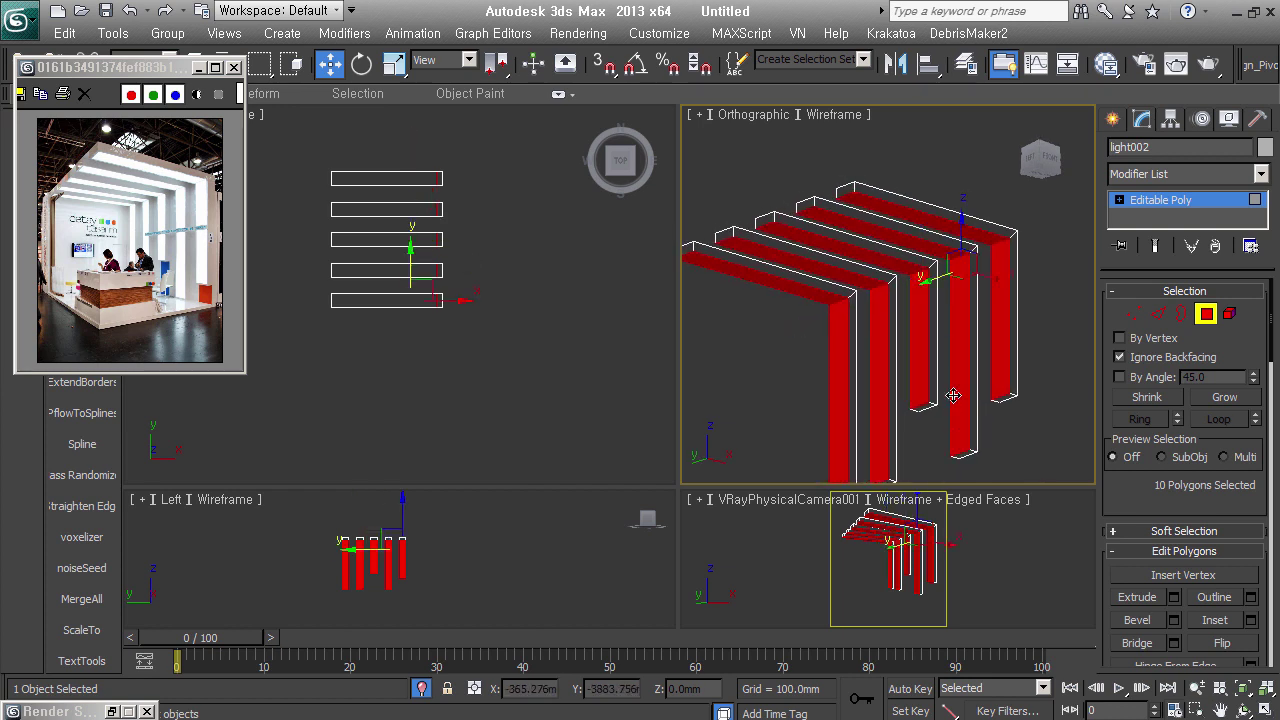
{"action": "key", "text": "F2"}
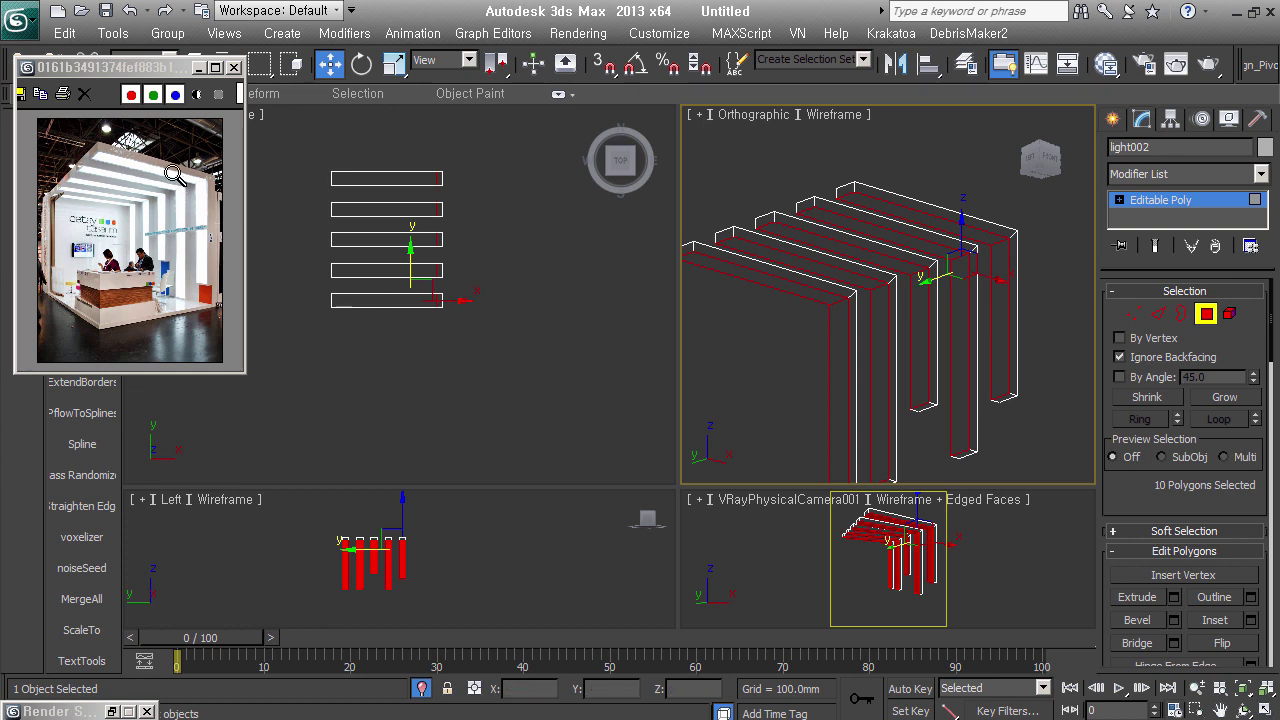
{"action": "left_click", "coordinate": [192, 205]}
{"action": "left_click", "coordinate": [192, 205]}
{"action": "left_click", "coordinate": [143, 229]}
{"action": "left_click", "coordinate": [157, 207]}
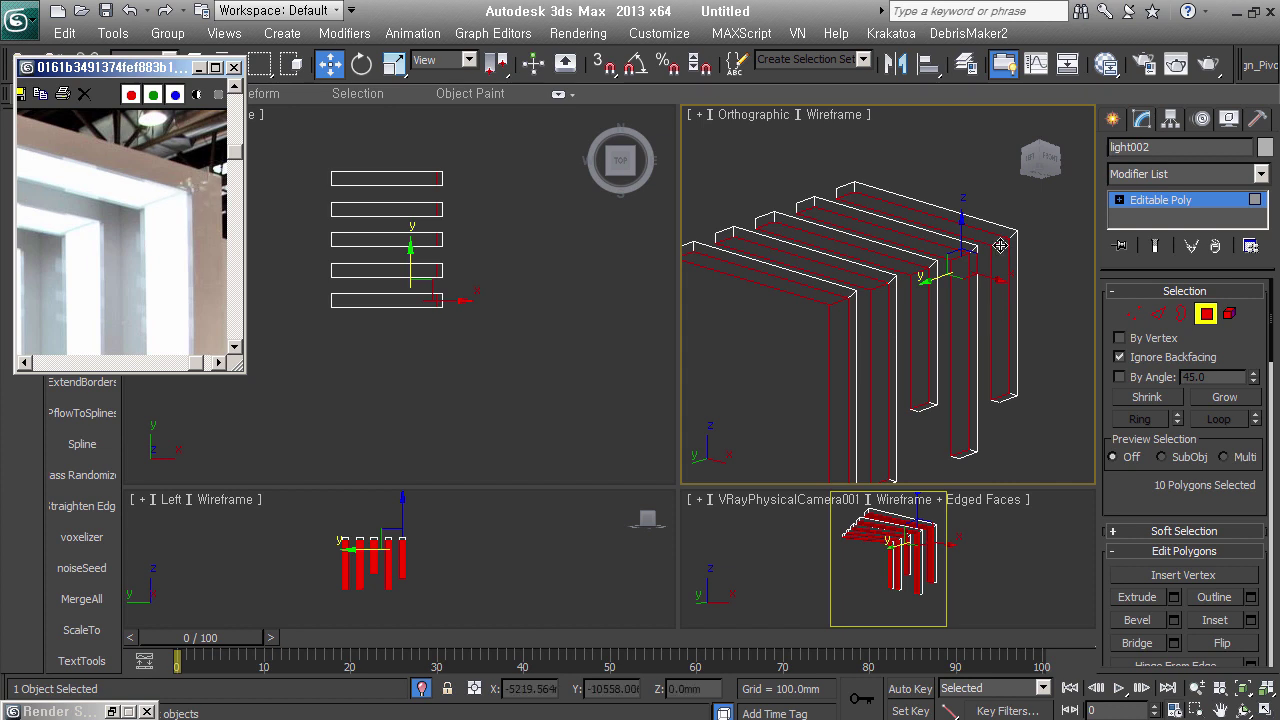
Inset the ten selected faces to form an inner border outline
{"action": "middle_click_drag", "start_coordinate": [1001, 245], "coordinate": [967, 262], "text": "alt"}
{"action": "scroll", "coordinate": [967, 262], "scroll_direction": "up", "scroll_amount": 3}
{"action": "scroll", "coordinate": [967, 262], "scroll_direction": "up", "scroll_amount": 2}
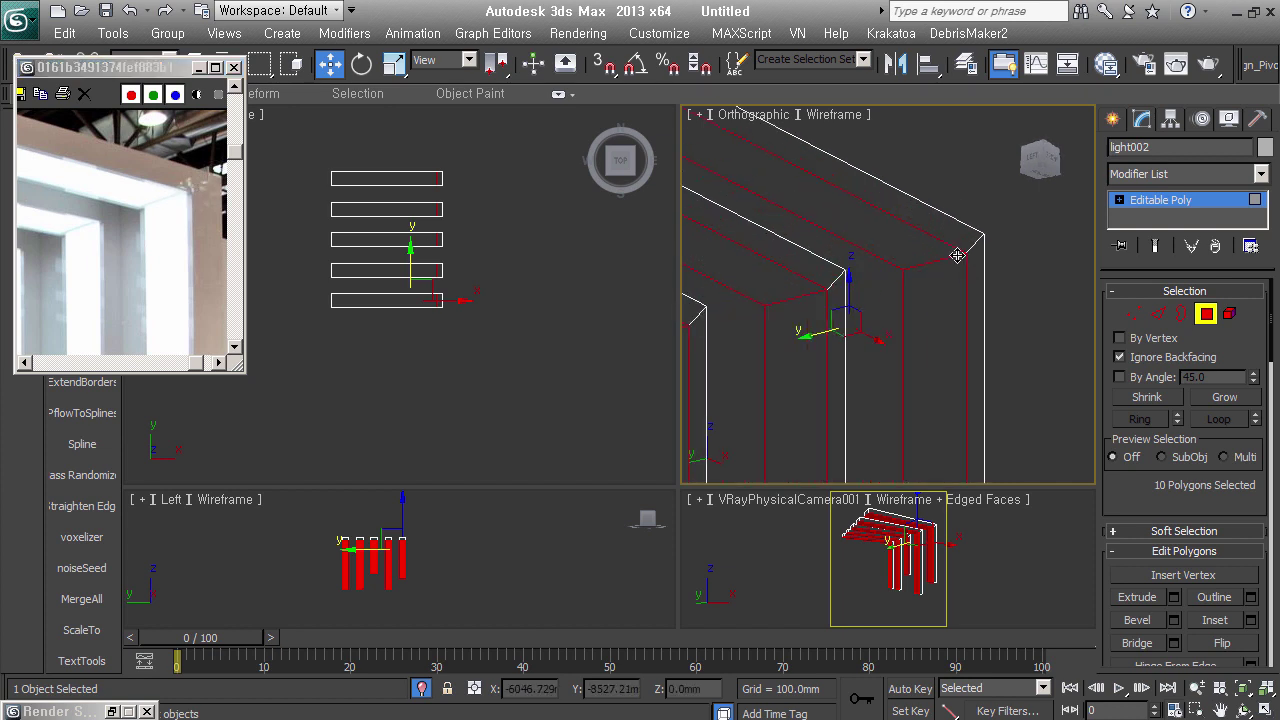
{"action": "right_click", "coordinate": [944, 287]}
{"action": "left_click", "coordinate": [922, 386]}
{"action": "left_click_drag", "start_coordinate": [920, 274], "coordinate": [929, 284]}
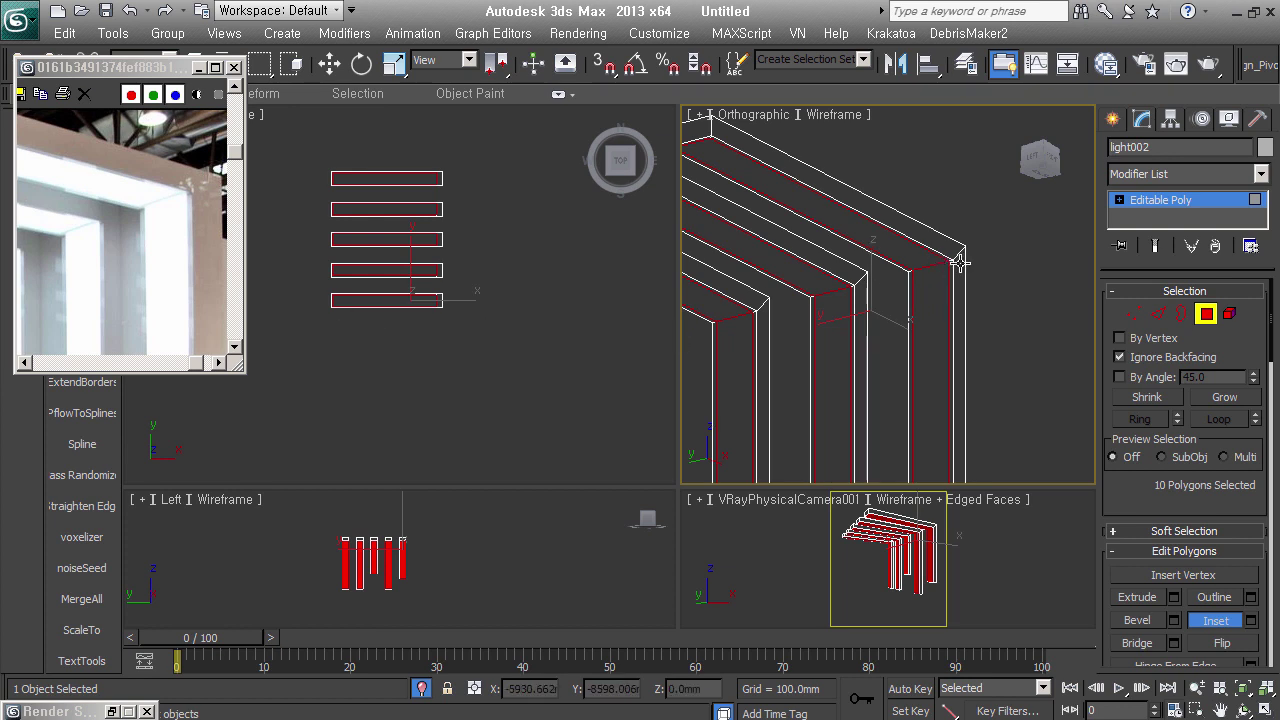
Detach the ten selected polygons into a new object, moving them rather than cloning
{"action": "middle_click_drag", "start_coordinate": [939, 270], "coordinate": [952, 266]}
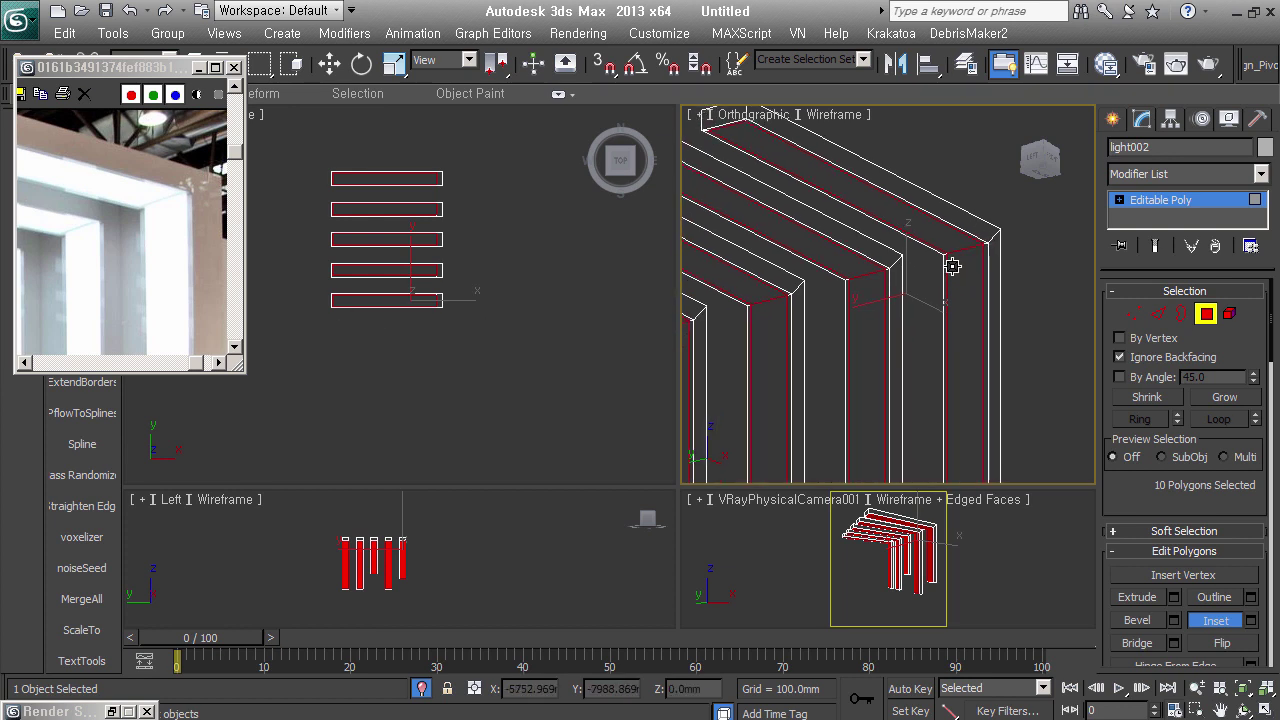
{"action": "key", "text": "ctrl+d"}
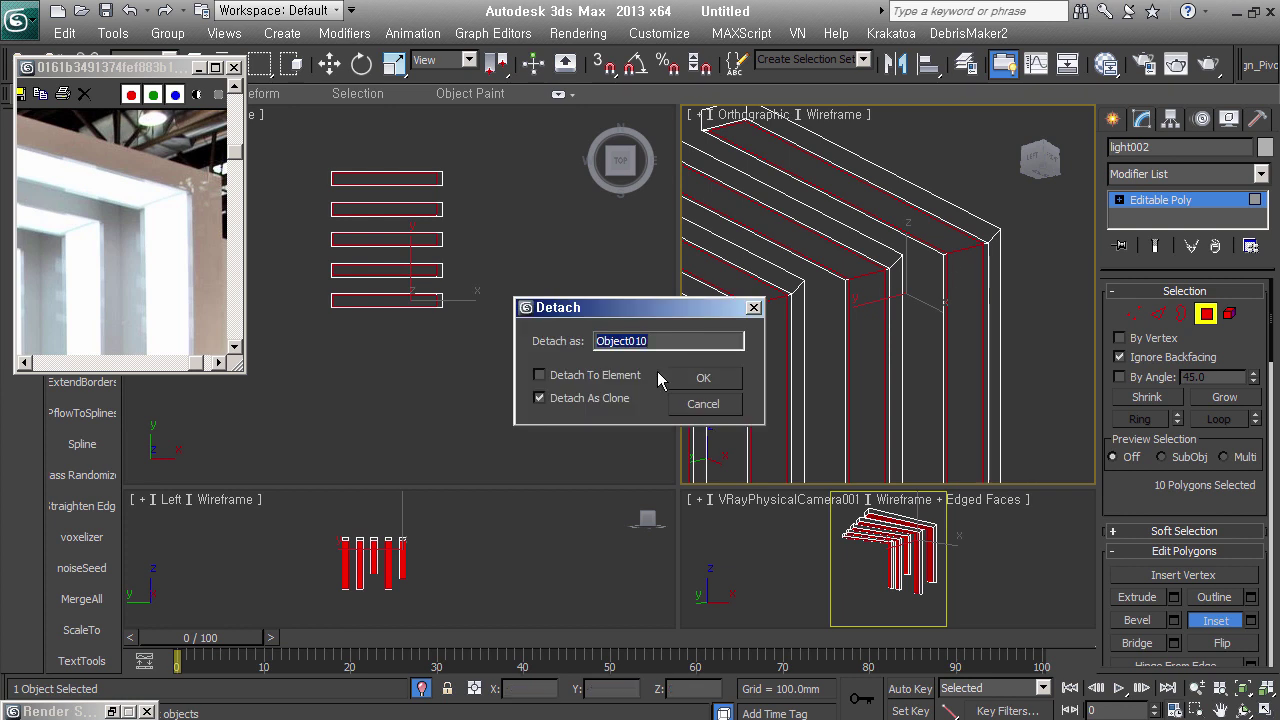
{"action": "left_click", "coordinate": [602, 400]}
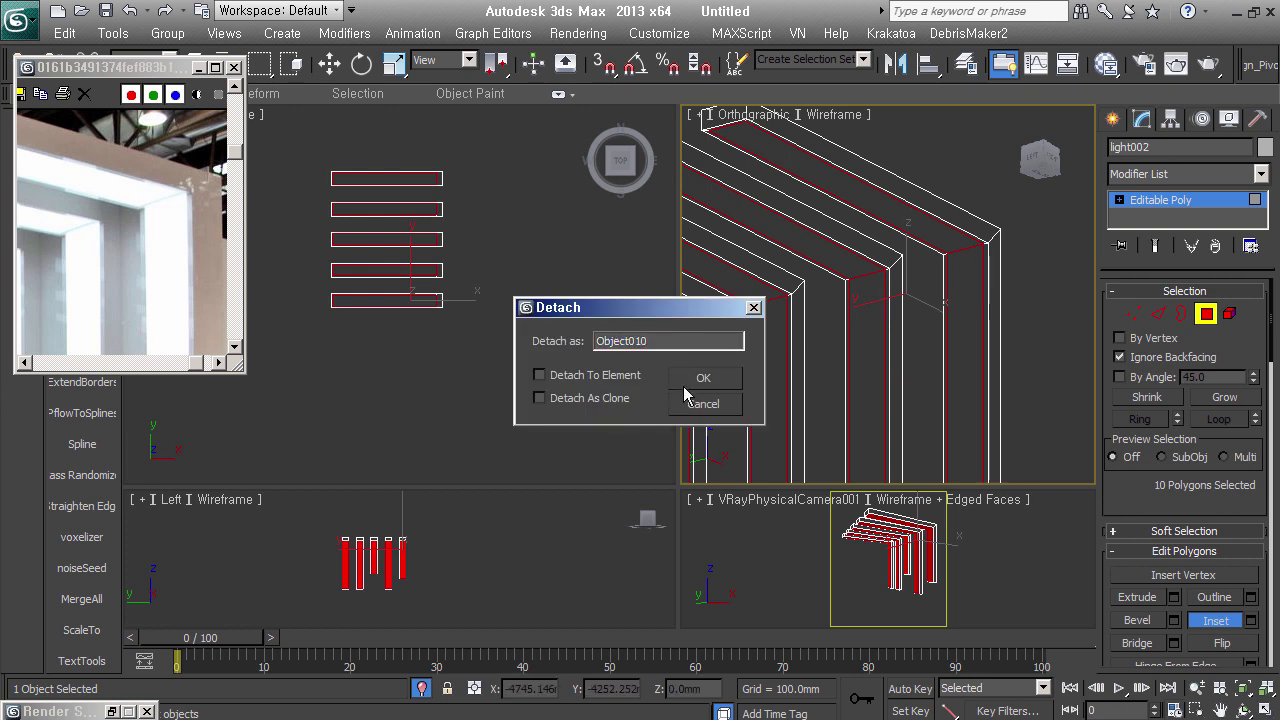
{"action": "left_click", "coordinate": [710, 385]}
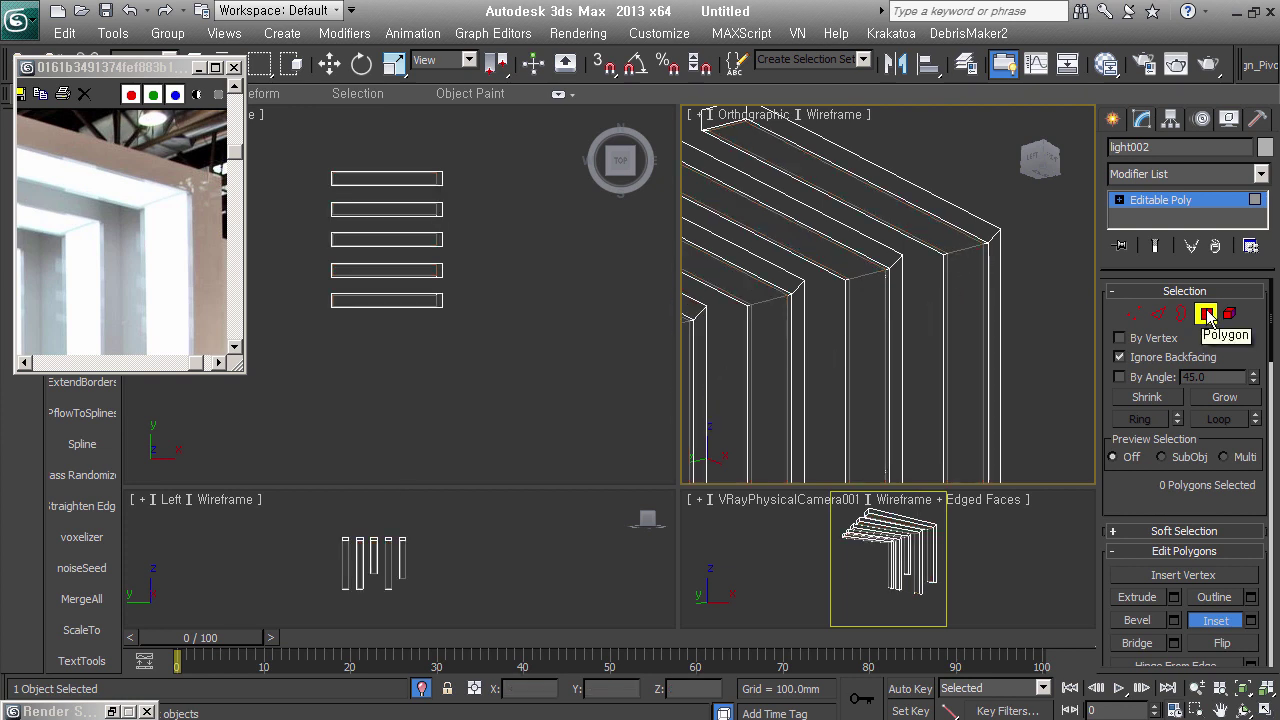
Leave Polygon mode, rename the detached Object010 to obj_light, and bring up the Modifier List
{"action": "left_click", "coordinate": [1206, 313]}
{"action": "key", "text": "w"}
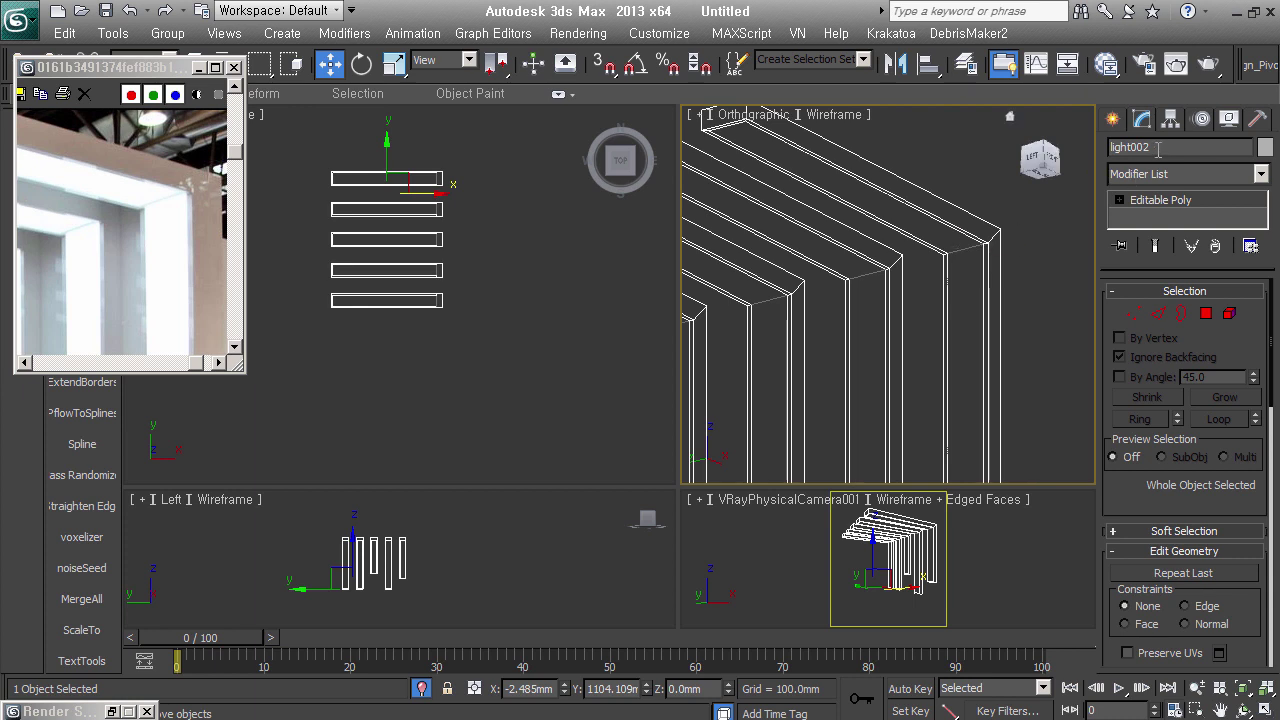
{"action": "type", "text": "_obj"}
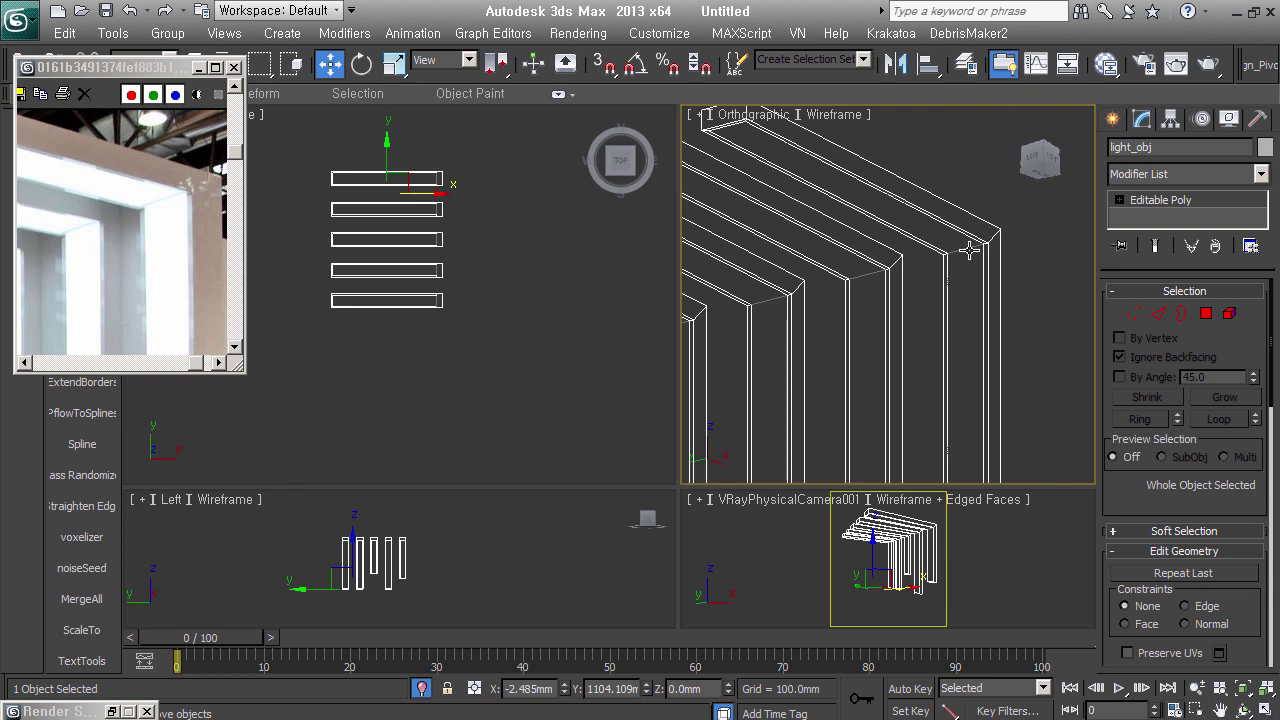
{"action": "left_click", "coordinate": [969, 250]}
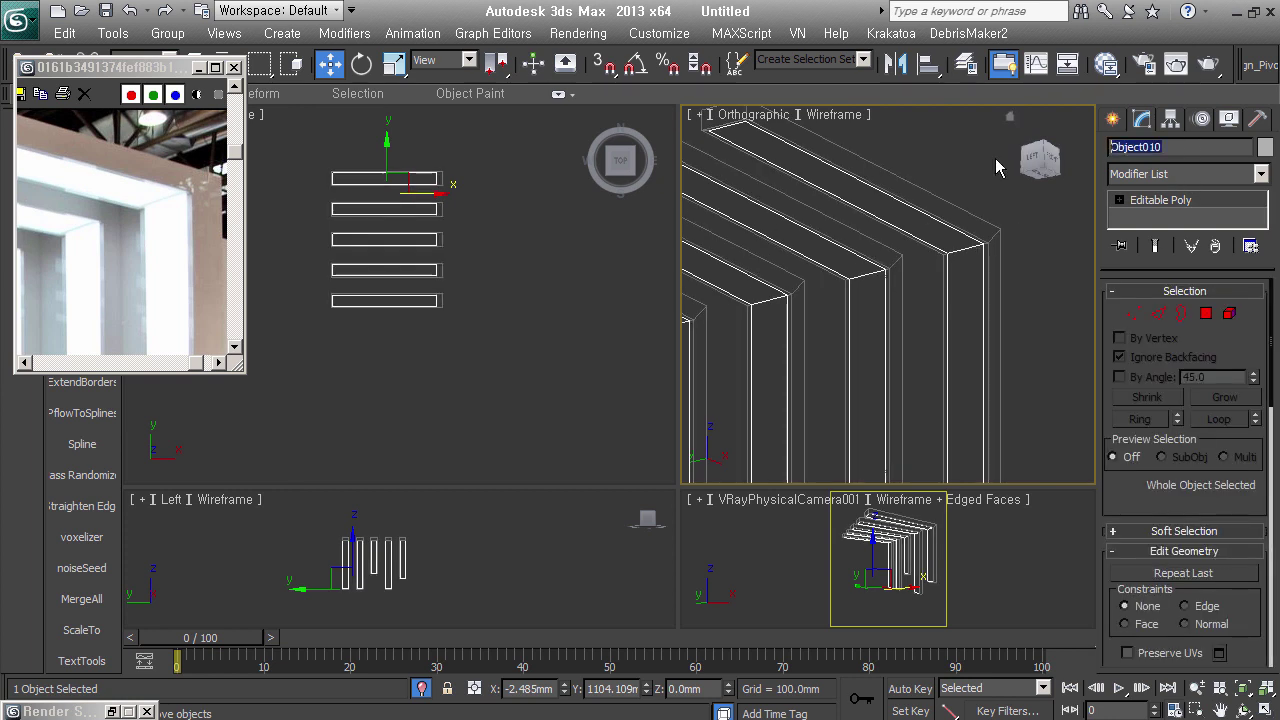
{"action": "type", "text": "ibh"}
{"action": "key", "text": "BackSpace"}
{"action": "key", "text": "BackSpace"}
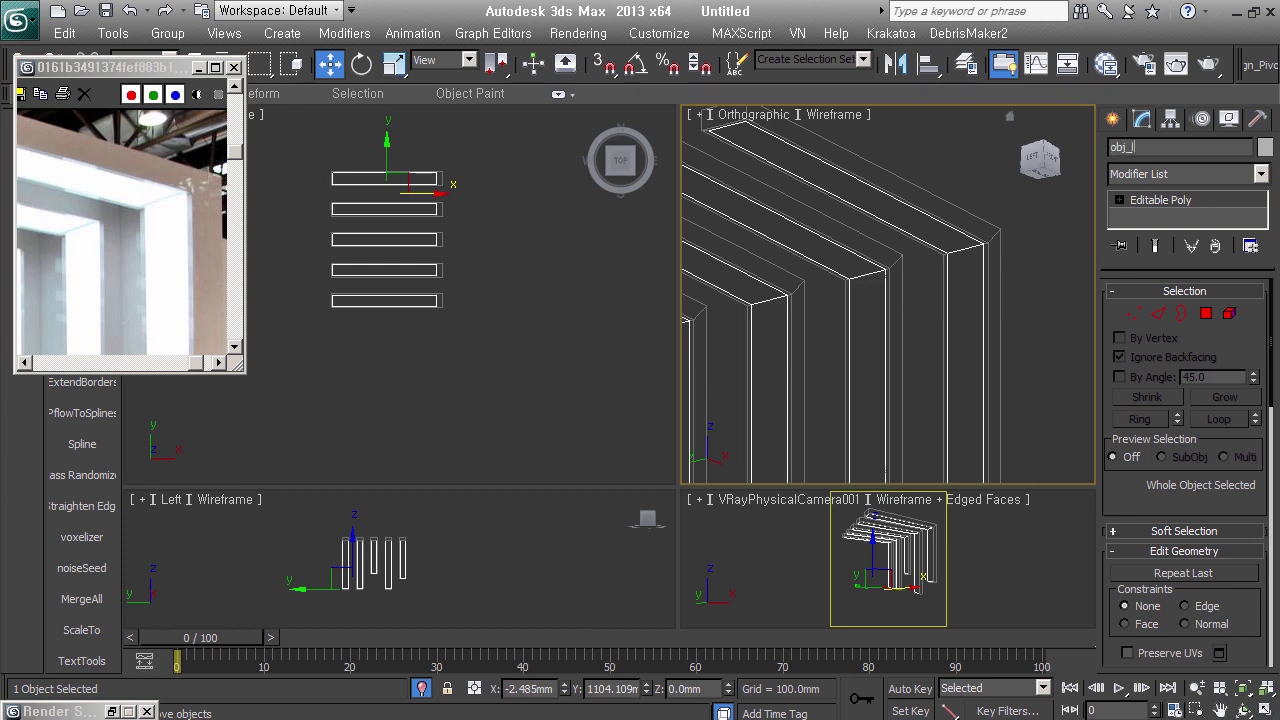
{"action": "scroll", "coordinate": [934, 309], "scroll_direction": "down", "scroll_amount": 5}
{"action": "middle_click_drag", "start_coordinate": [966, 323], "coordinate": [988, 293]}
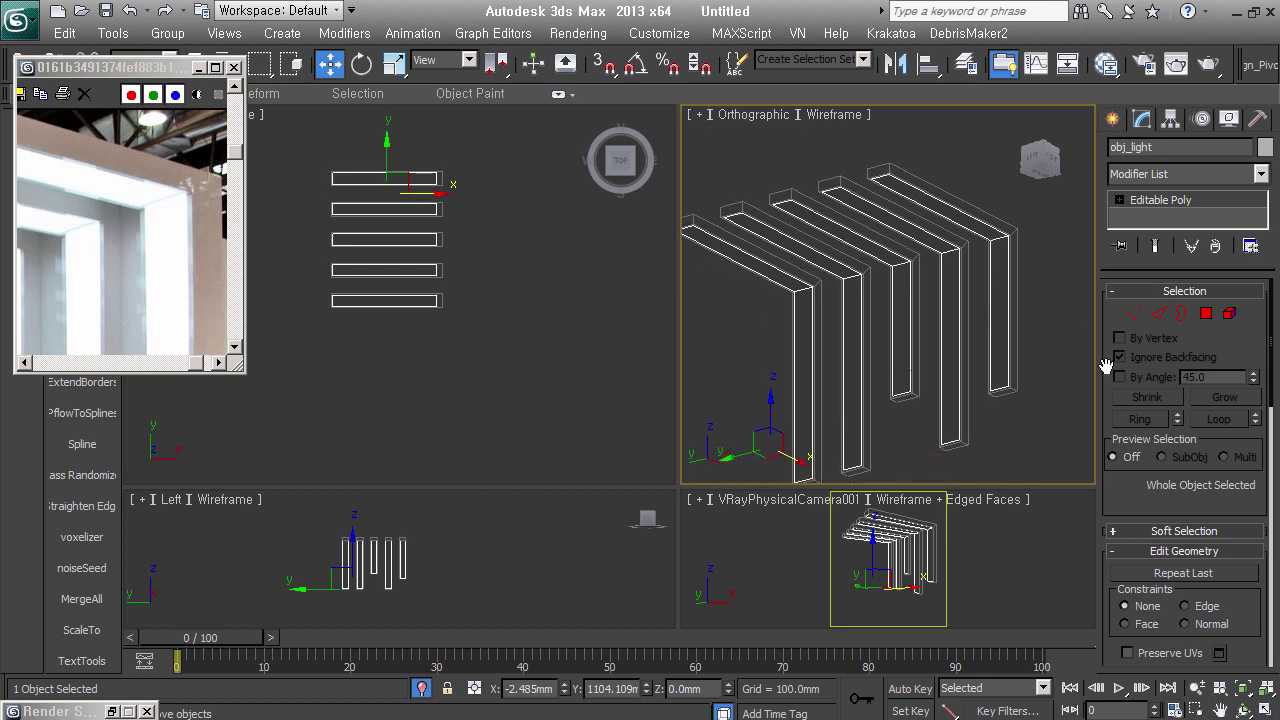
{"action": "left_click", "coordinate": [1190, 174]}
{"action": "scroll", "coordinate": [1232, 517], "scroll_direction": "down", "scroll_amount": 5}
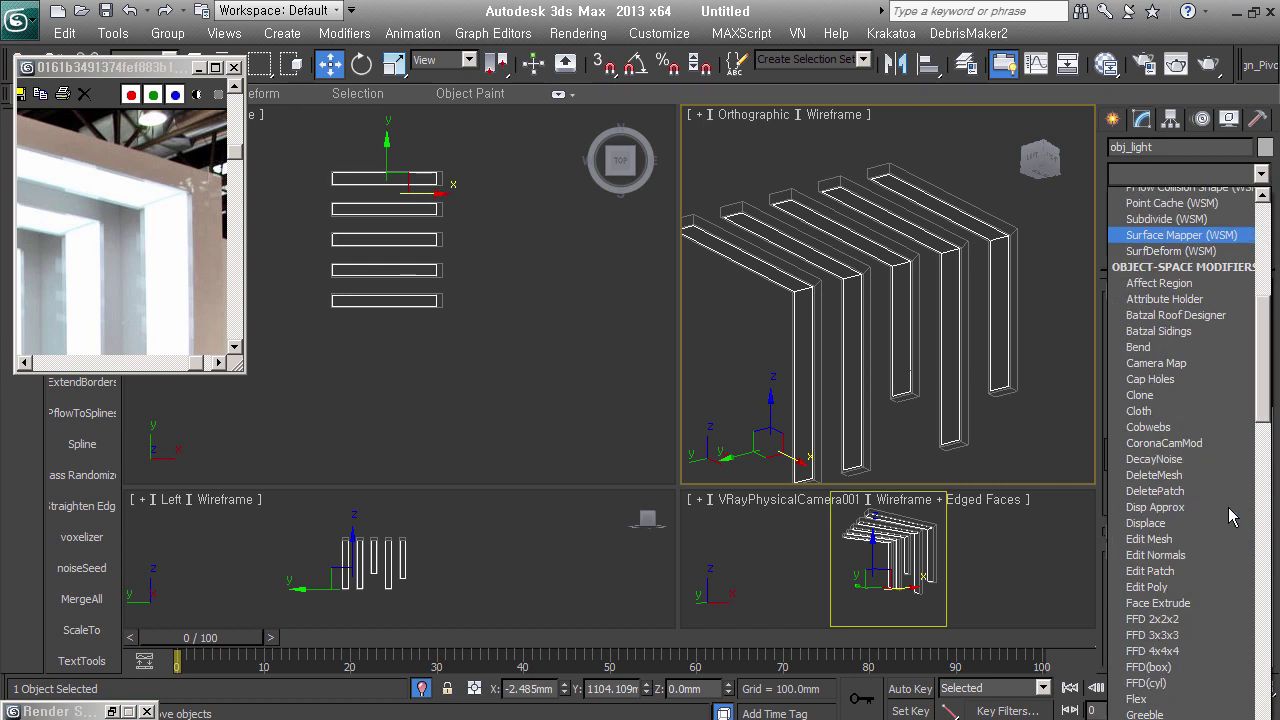
{"action": "scroll", "coordinate": [1232, 517], "scroll_direction": "down", "scroll_amount": 10}
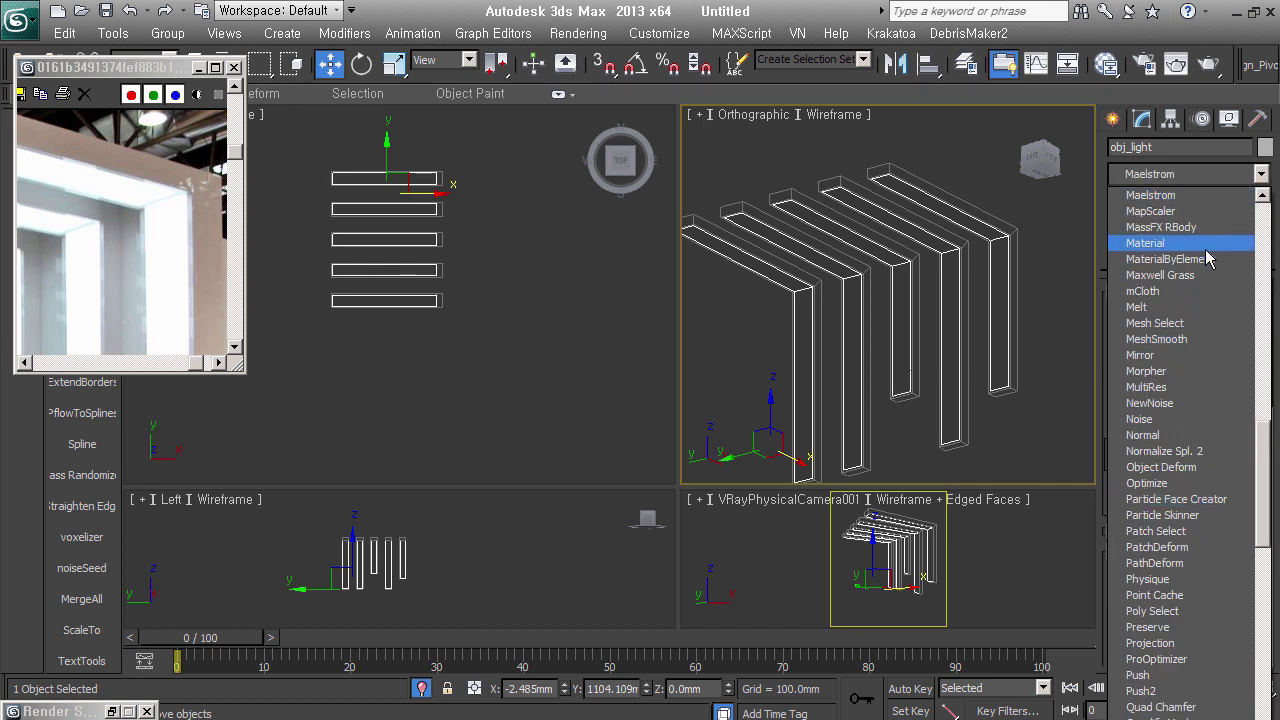
Apply a Material modifier at ID 1 to obj_light, select both light objects, and open Slate
{"action": "left_click", "coordinate": [1205, 246]}
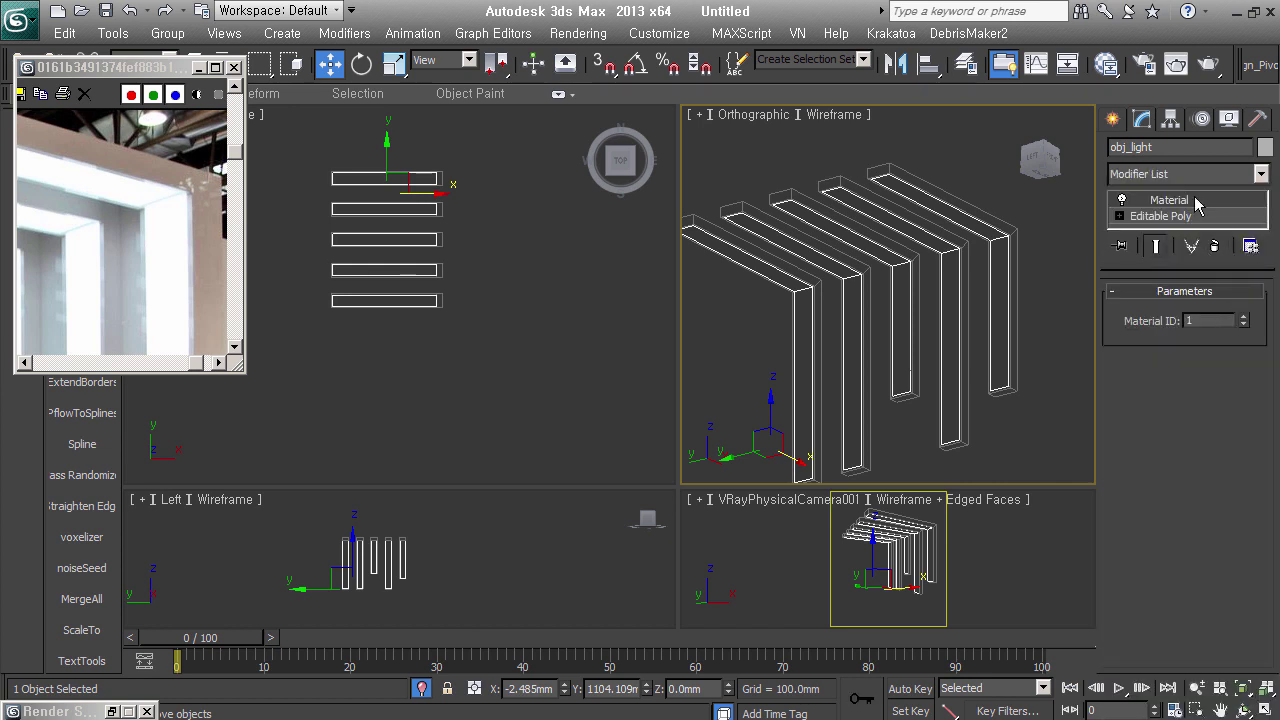
{"action": "left_click", "coordinate": [897, 173]}
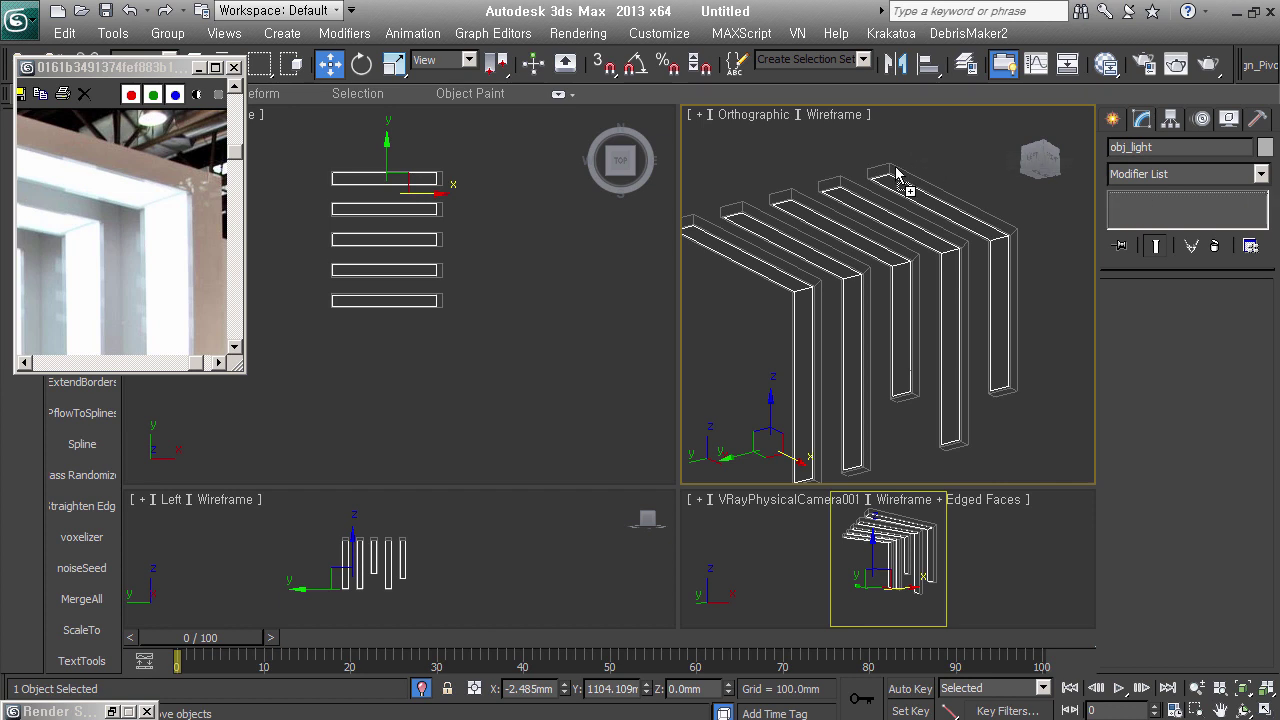
{"action": "left_click", "coordinate": [894, 167]}
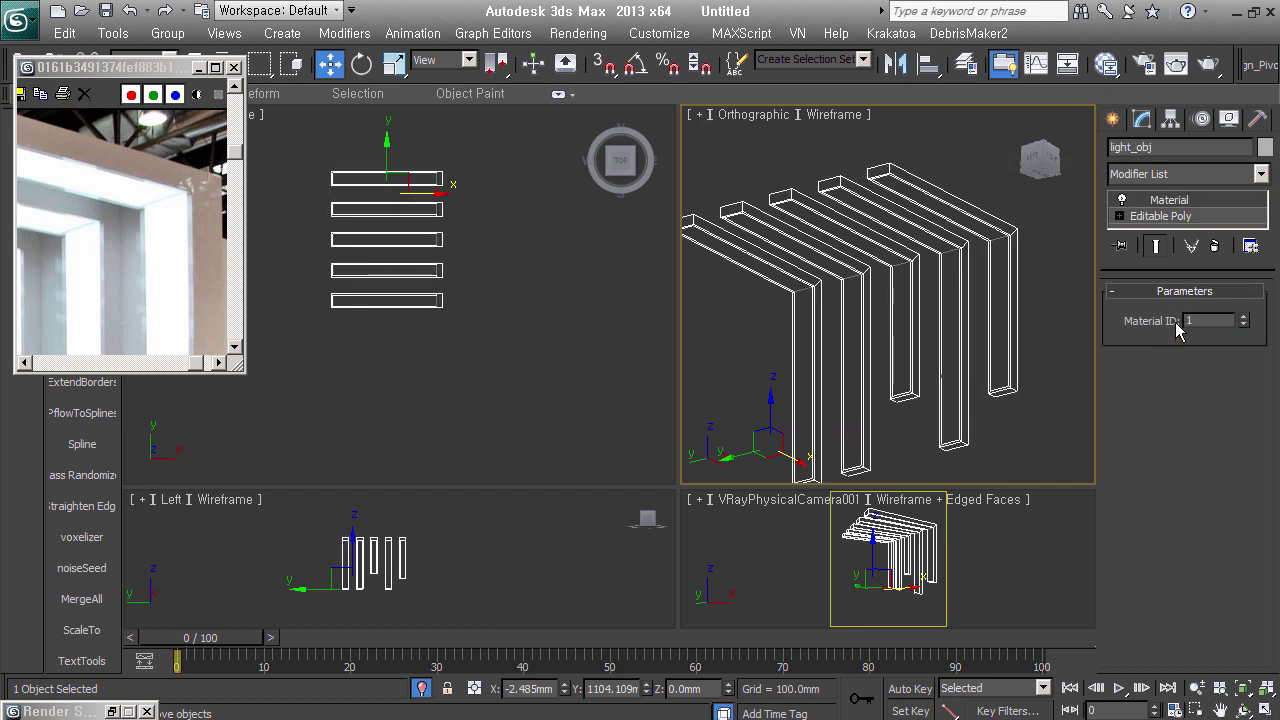
{"action": "left_click", "coordinate": [968, 270], "text": "ctrl"}
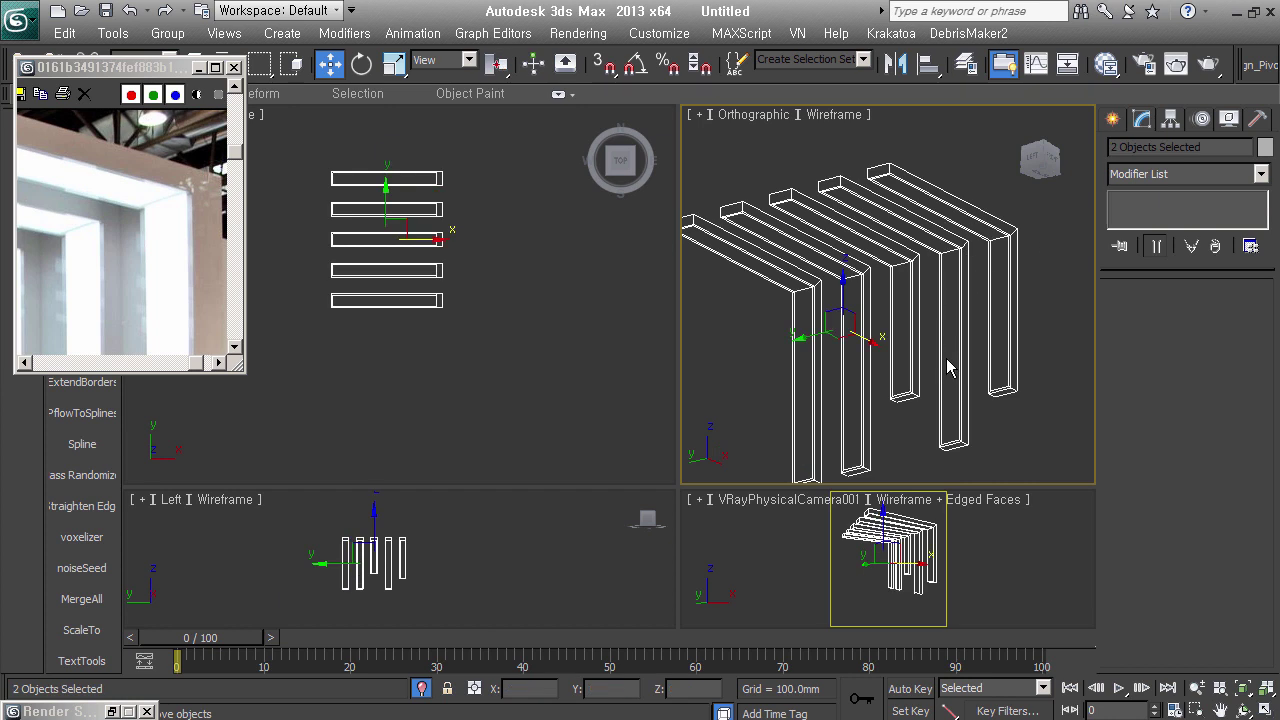
{"action": "left_click", "coordinate": [1110, 72]}
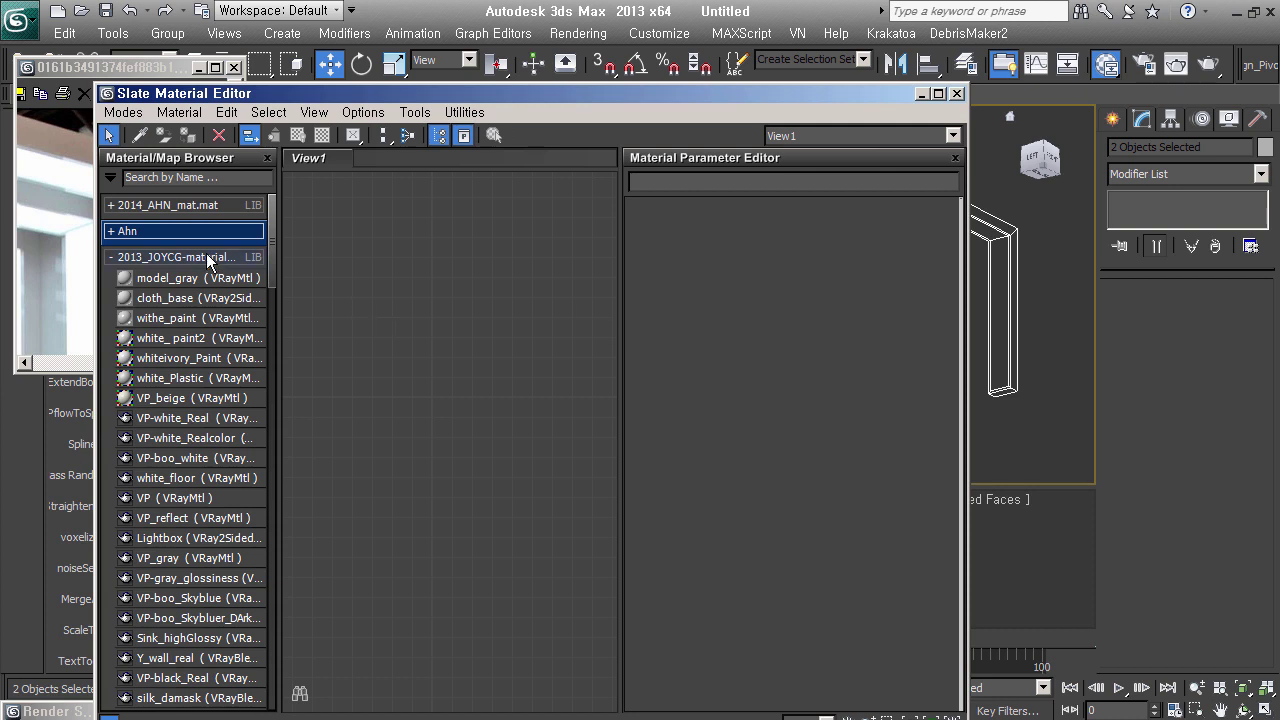
Drag a Multi/Sub-Object material from the Ahn library into View1 and reduce it to 2 sub-materials
{"action": "left_click", "coordinate": [194, 230]}
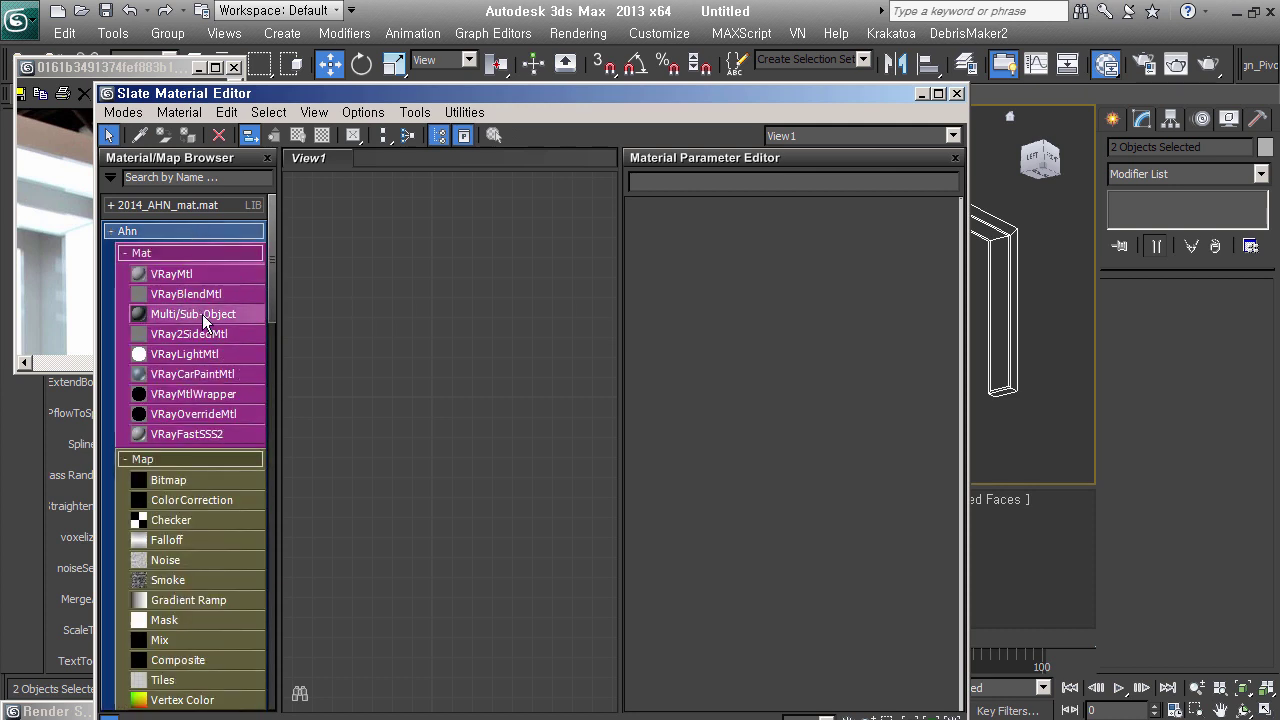
{"action": "left_click_drag", "start_coordinate": [203, 321], "coordinate": [500, 320]}
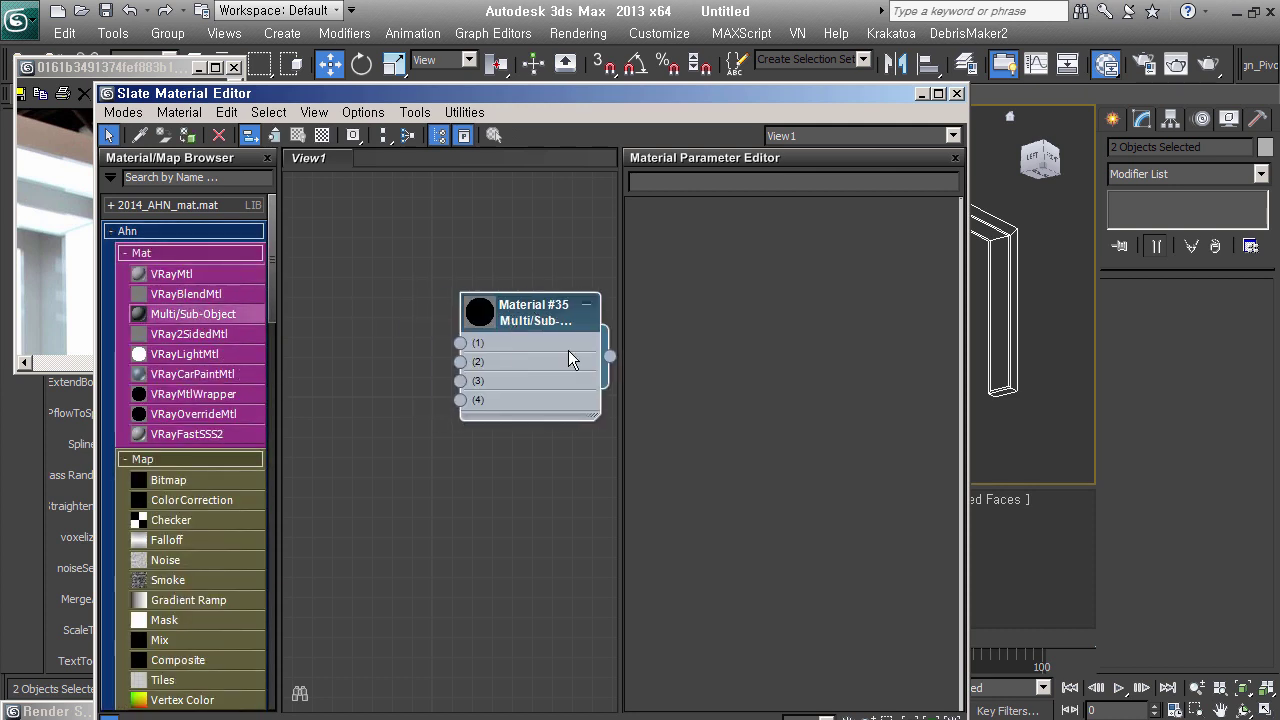
{"action": "double_click", "coordinate": [566, 313]}
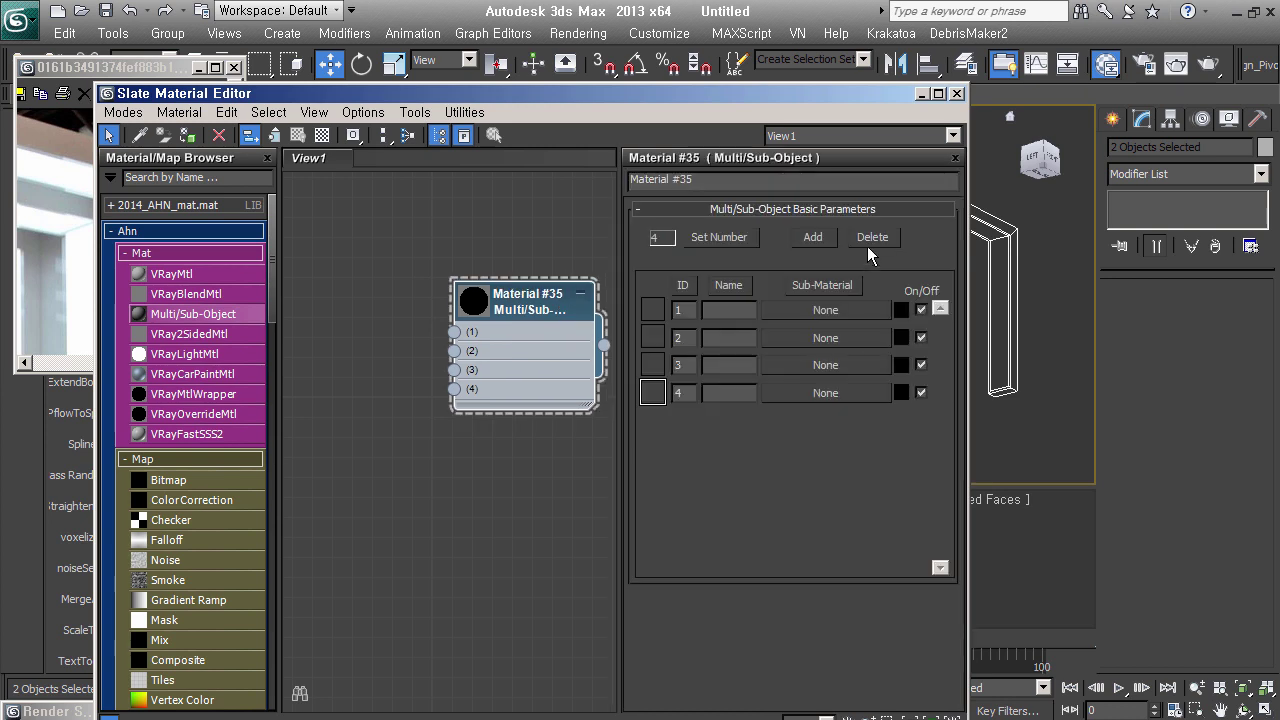
{"action": "double_click", "coordinate": [879, 241]}
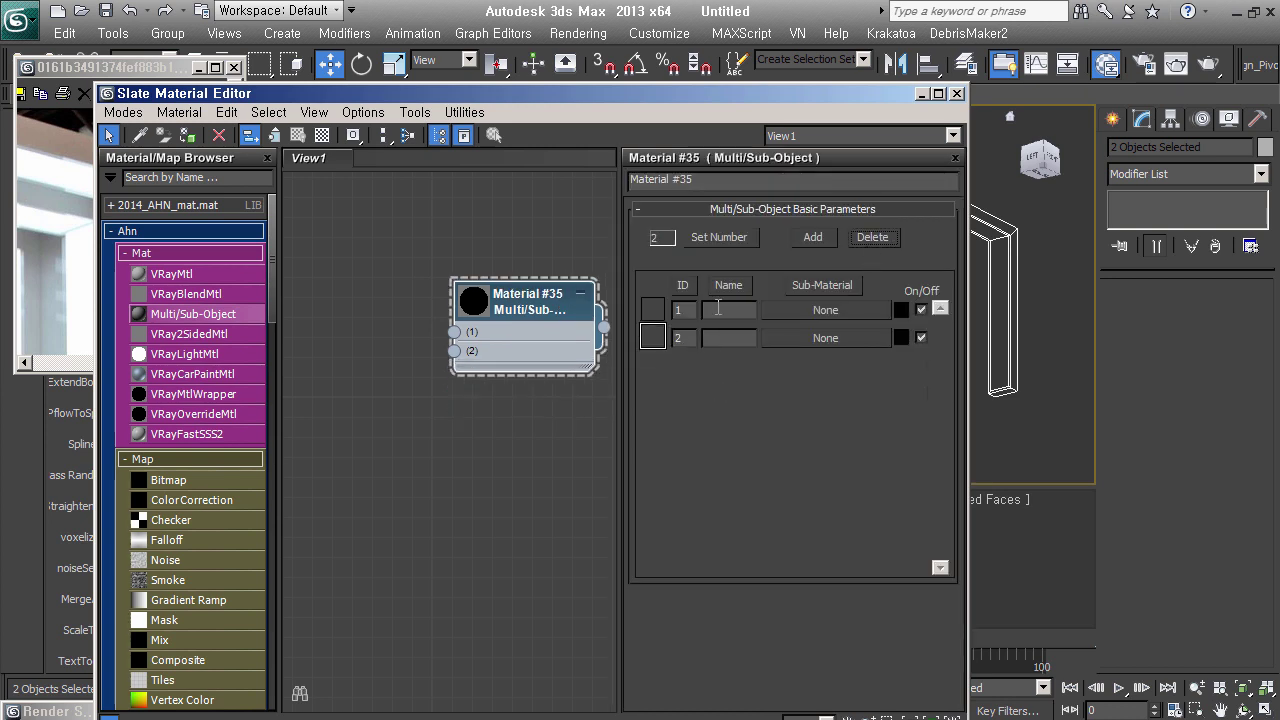
{"action": "left_click", "coordinate": [998, 240]}
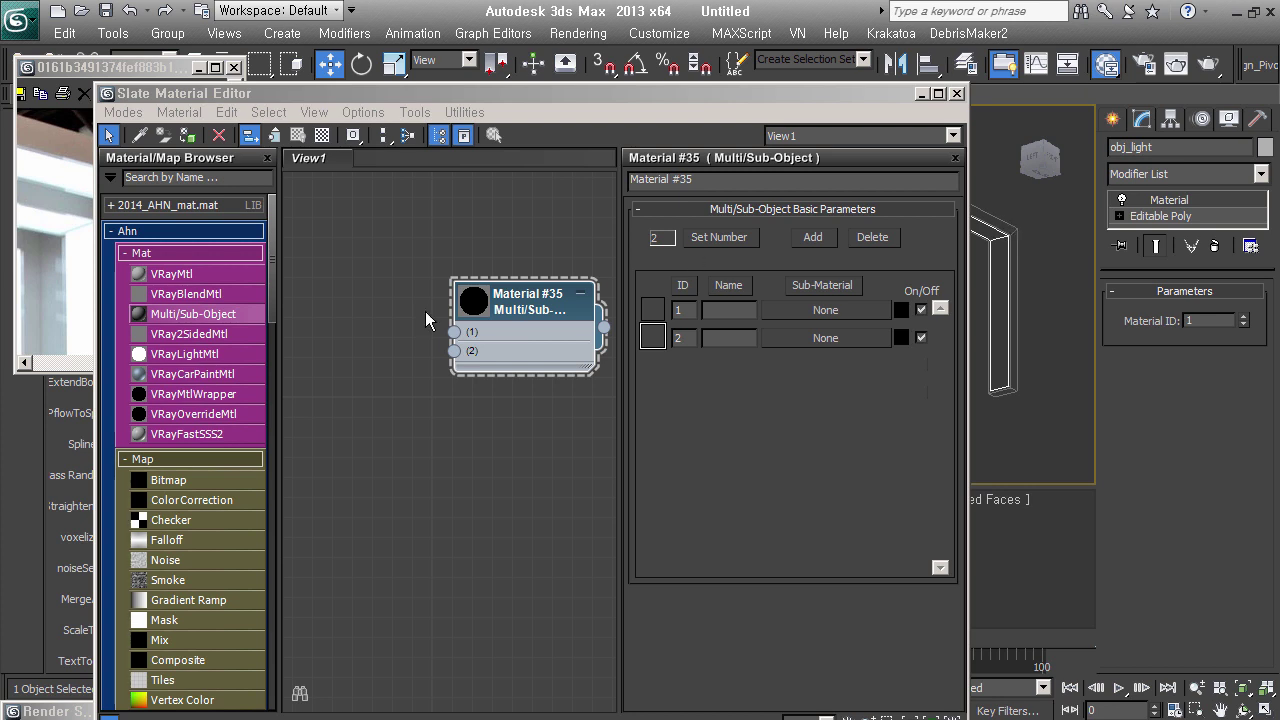
Place a VRay2SidedMtl node and a VRayMtl node on the View1 canvas
{"action": "left_click_drag", "start_coordinate": [184, 334], "coordinate": [391, 257]}
{"action": "mouse_move", "coordinate": [529, 299]}
{"action": "left_mouse_down"}
{"action": "mouse_move", "coordinate": [554, 324]}
{"action": "mouse_move", "coordinate": [545, 334]}
{"action": "left_mouse_up"}
{"action": "left_click_drag", "start_coordinate": [393, 268], "coordinate": [373, 268]}
{"action": "scroll", "coordinate": [357, 295], "scroll_direction": "down", "scroll_amount": 1}
{"action": "middle_click_drag", "start_coordinate": [357, 295], "coordinate": [470, 362]}
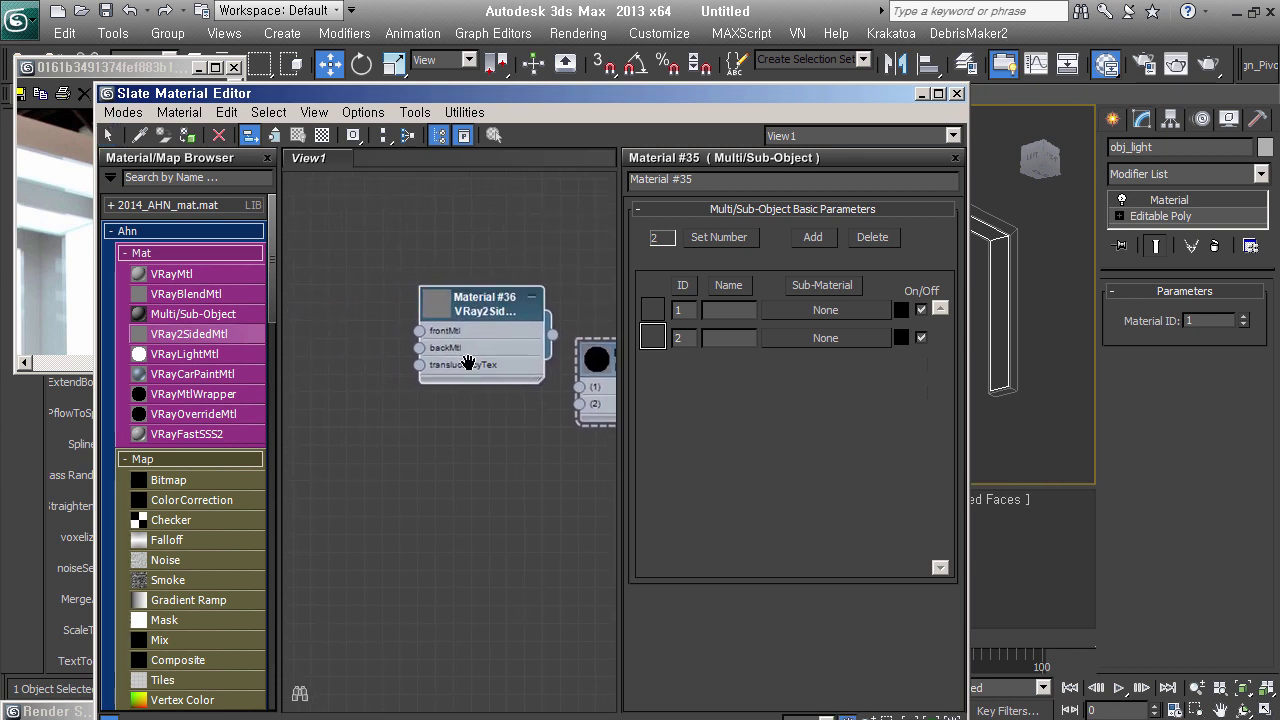
{"action": "left_click_drag", "start_coordinate": [200, 277], "coordinate": [357, 310]}
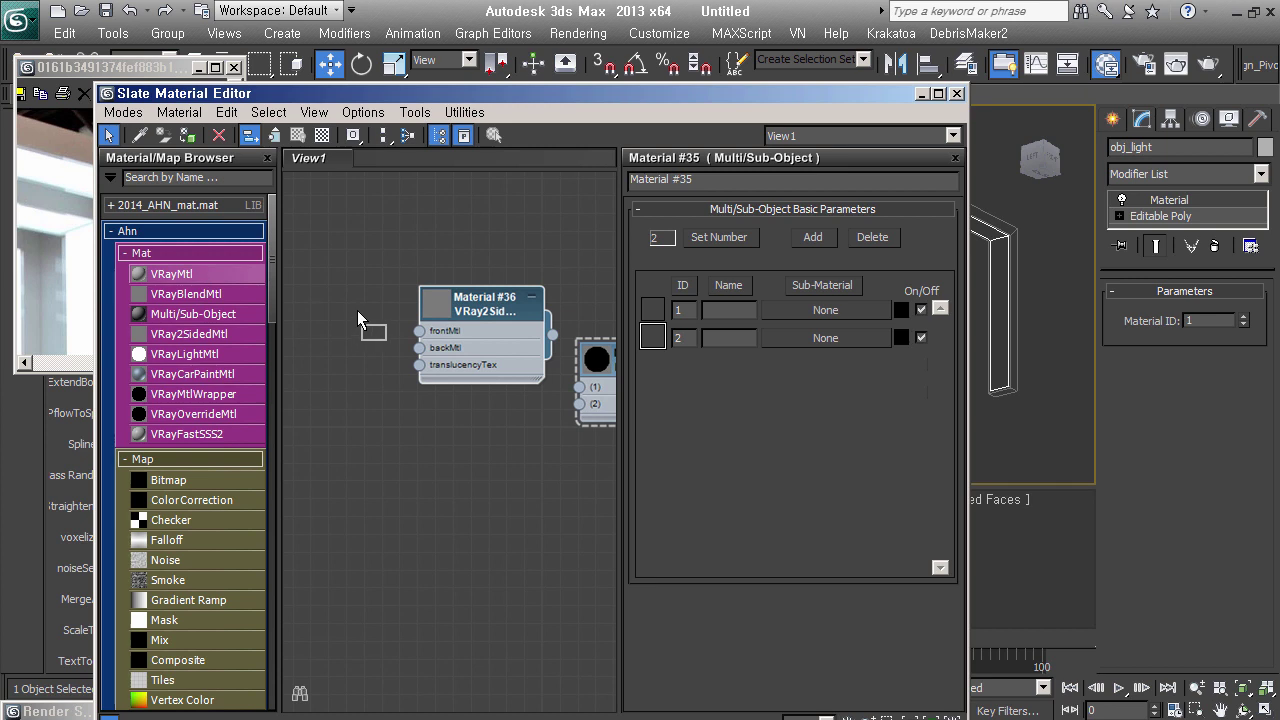
{"action": "mouse_move", "coordinate": [390, 467]}
{"action": "left_mouse_down"}
{"action": "mouse_move", "coordinate": [354, 326]}
{"action": "mouse_move", "coordinate": [419, 333]}
{"action": "left_mouse_up"}
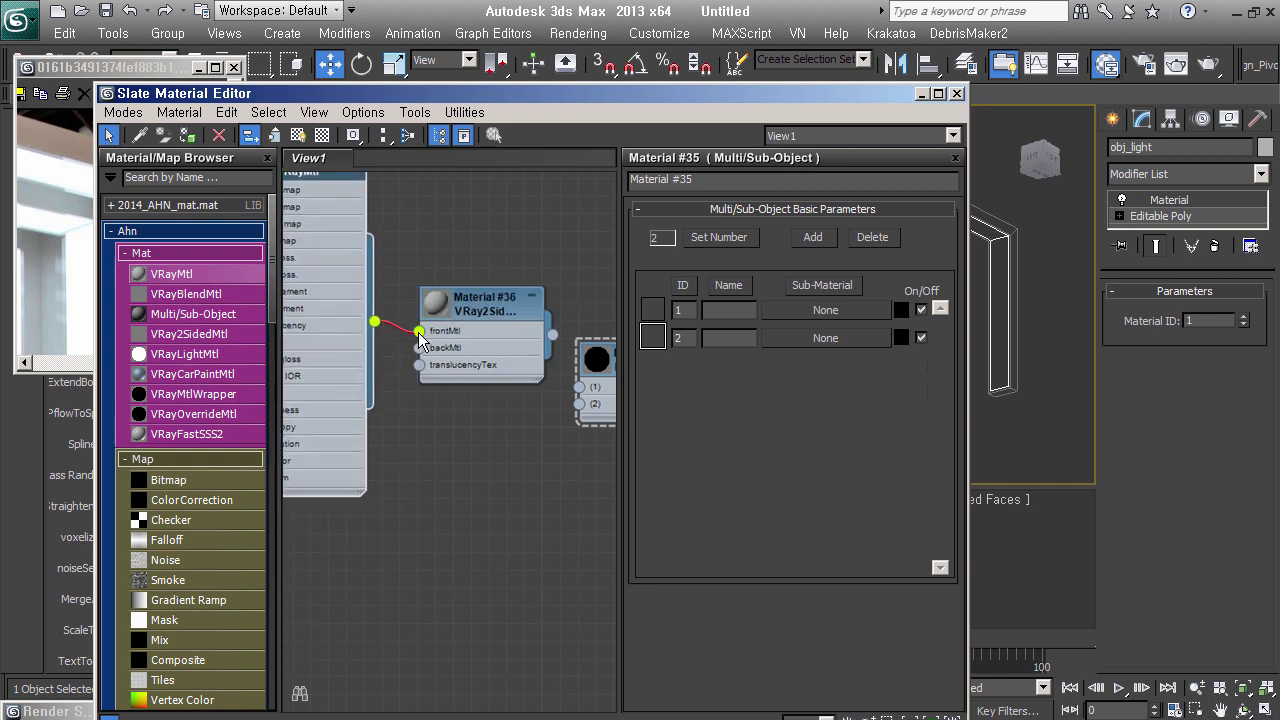
Wire VRayMtl #37 into frontMtl and VRay2SidedMtl #36 into slot 1 of Material #35
{"action": "middle_click_drag", "start_coordinate": [554, 342], "coordinate": [432, 362]}
{"action": "left_click_drag", "start_coordinate": [431, 358], "coordinate": [460, 408]}
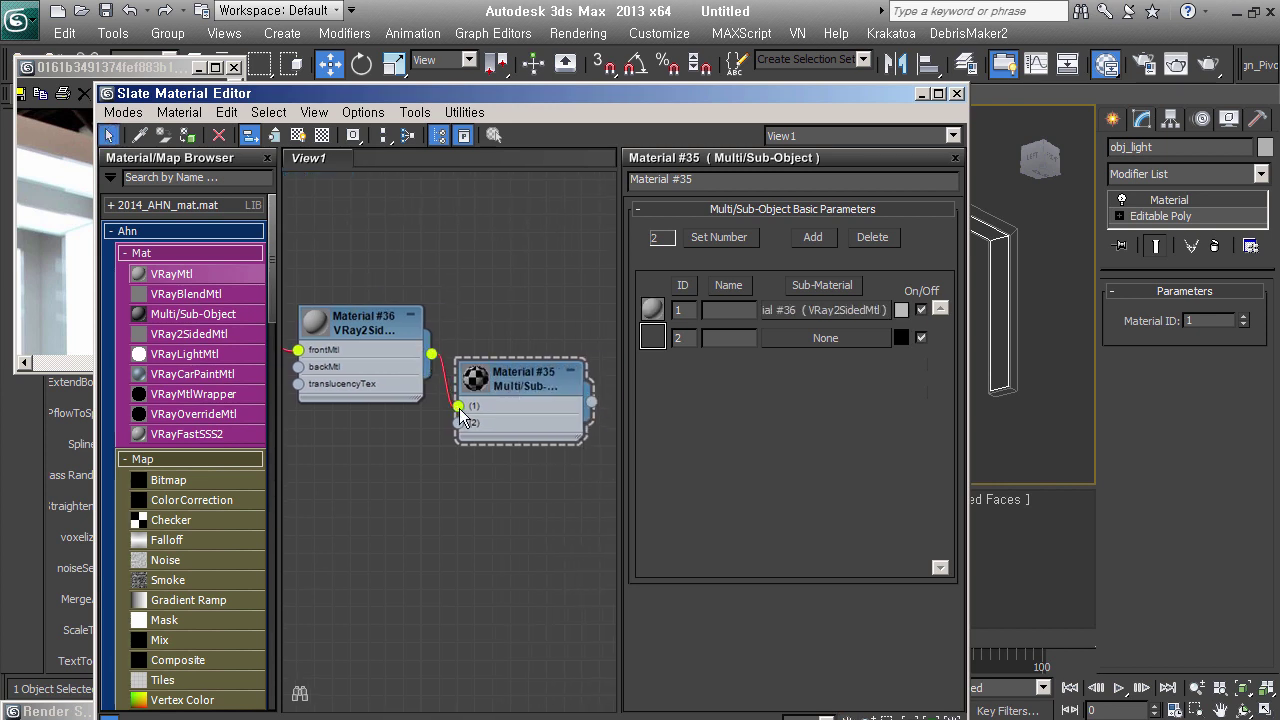
{"action": "middle_click_drag", "start_coordinate": [462, 415], "coordinate": [616, 480]}
{"action": "left_click", "coordinate": [471, 293]}
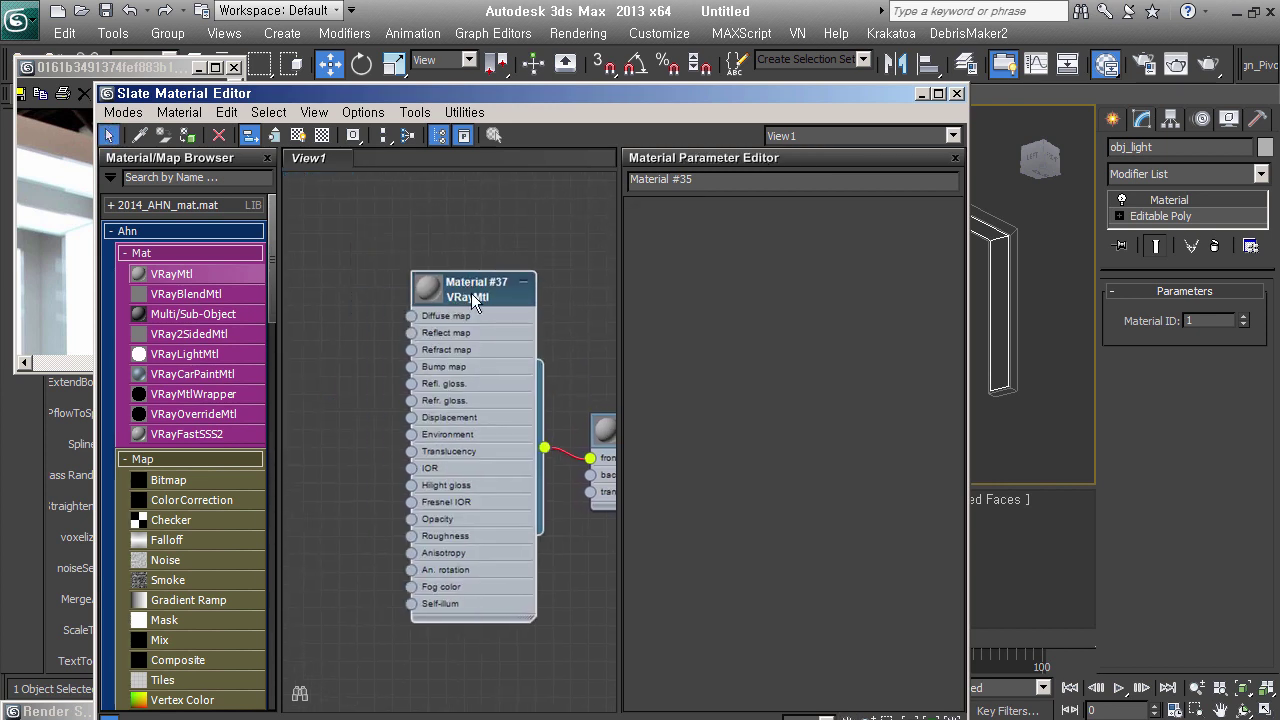
{"action": "double_click", "coordinate": [469, 291]}
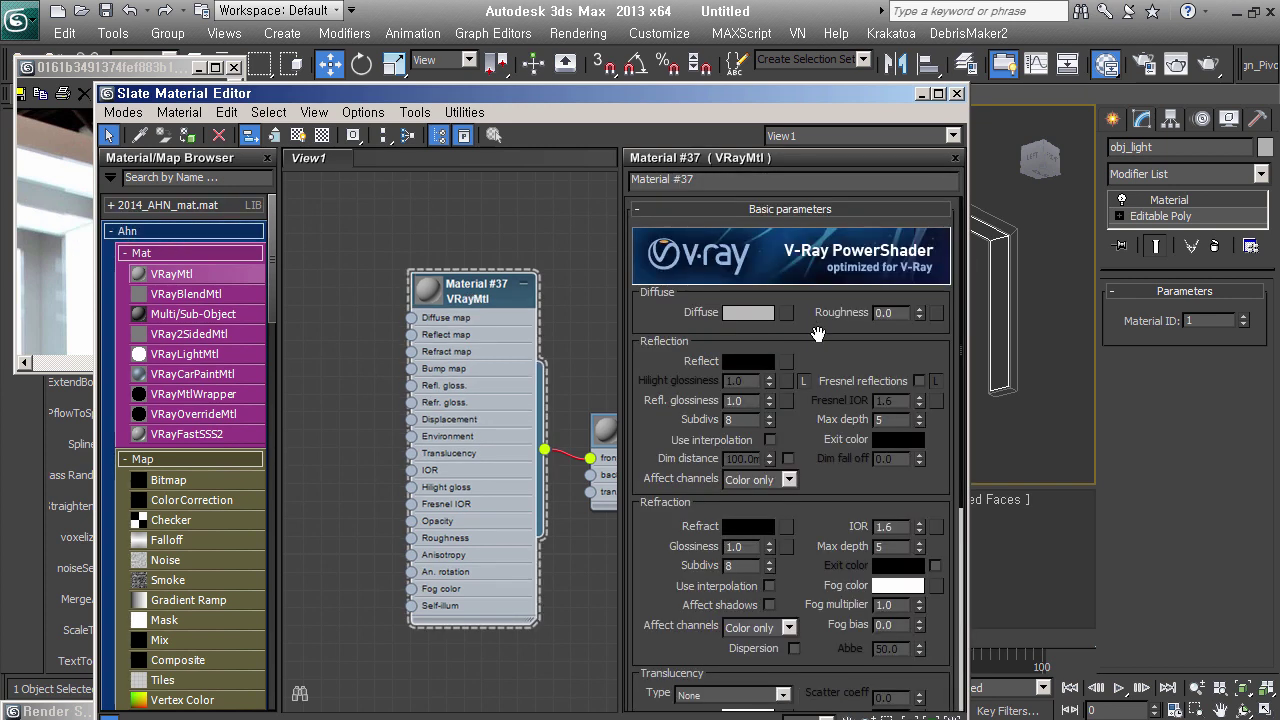
Set Material #37's diffuse colour to grey value 180
{"action": "left_click", "coordinate": [745, 311]}
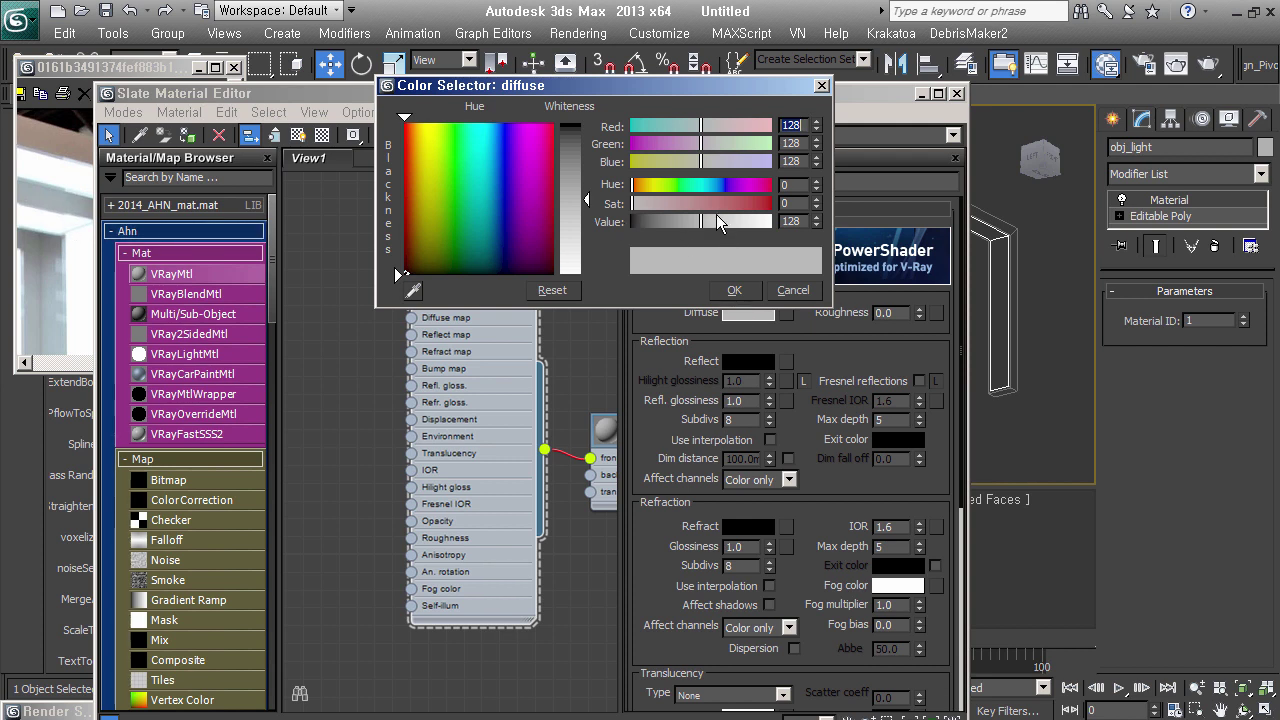
{"action": "left_click_drag", "start_coordinate": [716, 221], "coordinate": [730, 225]}
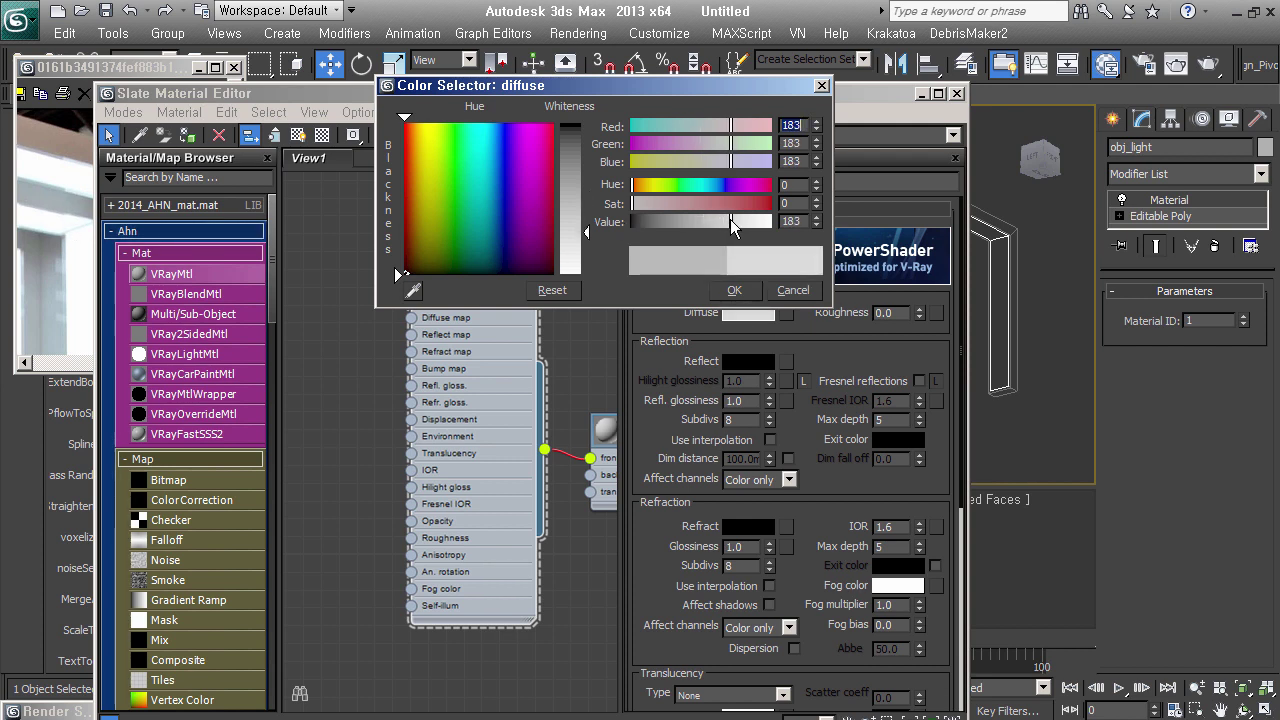
{"action": "left_click", "coordinate": [816, 226]}
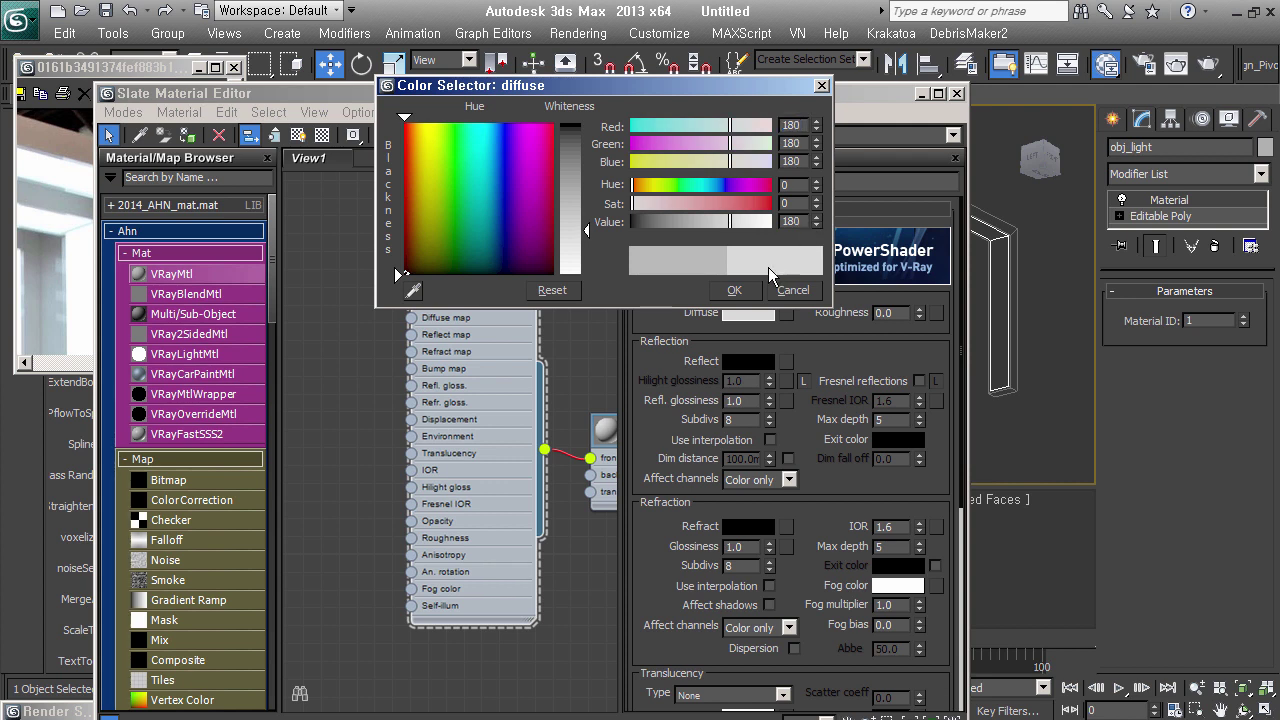
{"action": "left_click", "coordinate": [736, 289]}
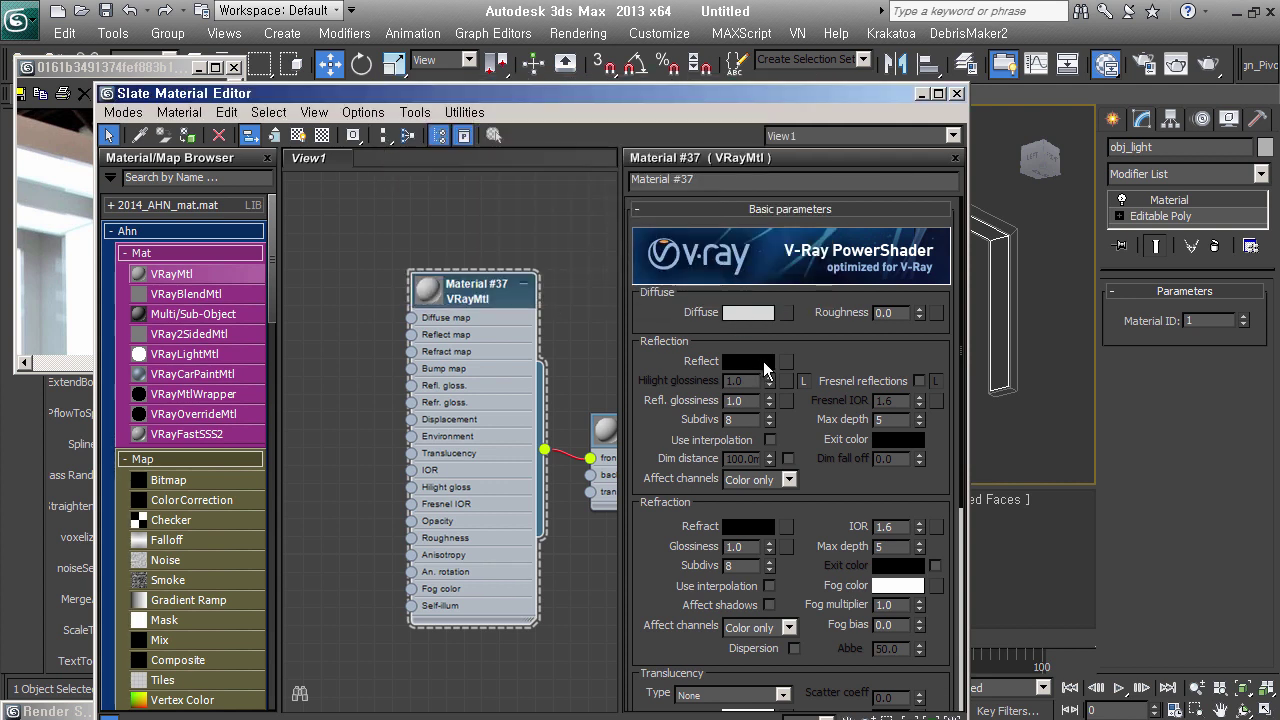
Make Material #37's reflection fully white and turn on Fresnel reflections
{"action": "left_click", "coordinate": [758, 362]}
{"action": "left_click_drag", "start_coordinate": [585, 124], "coordinate": [585, 272]}
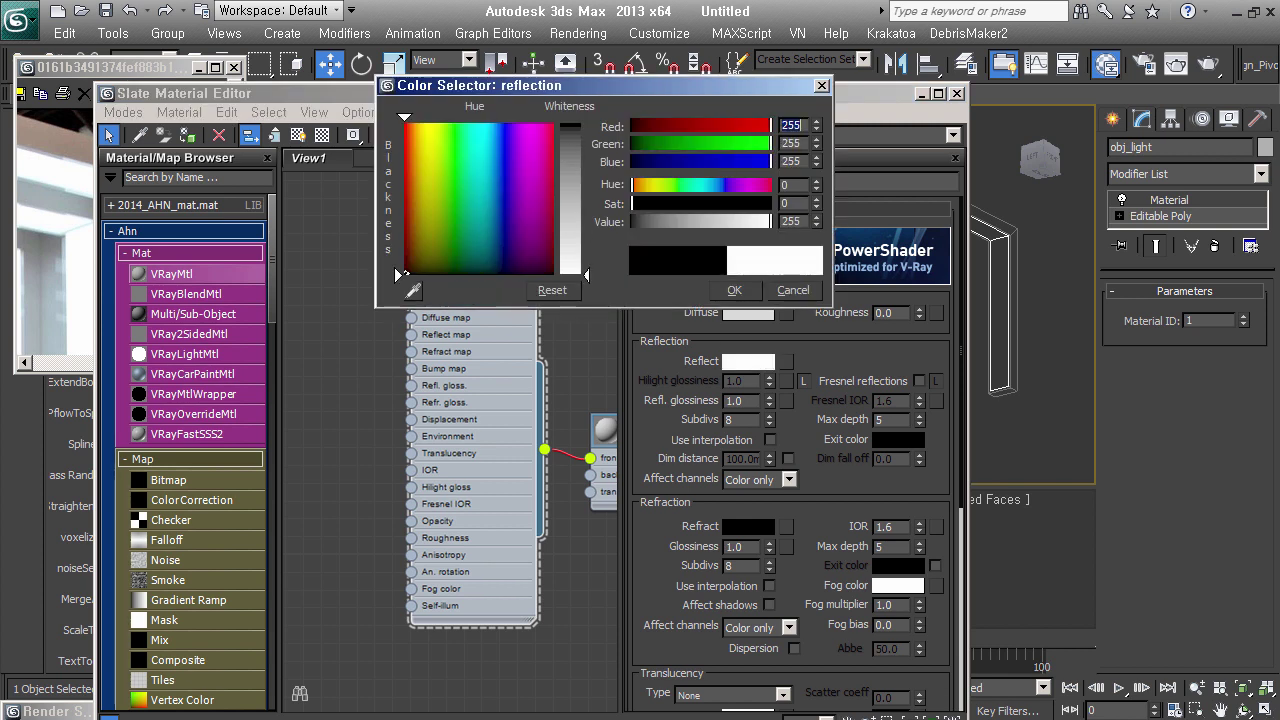
{"action": "left_click", "coordinate": [734, 290]}
{"action": "left_click", "coordinate": [919, 381]}
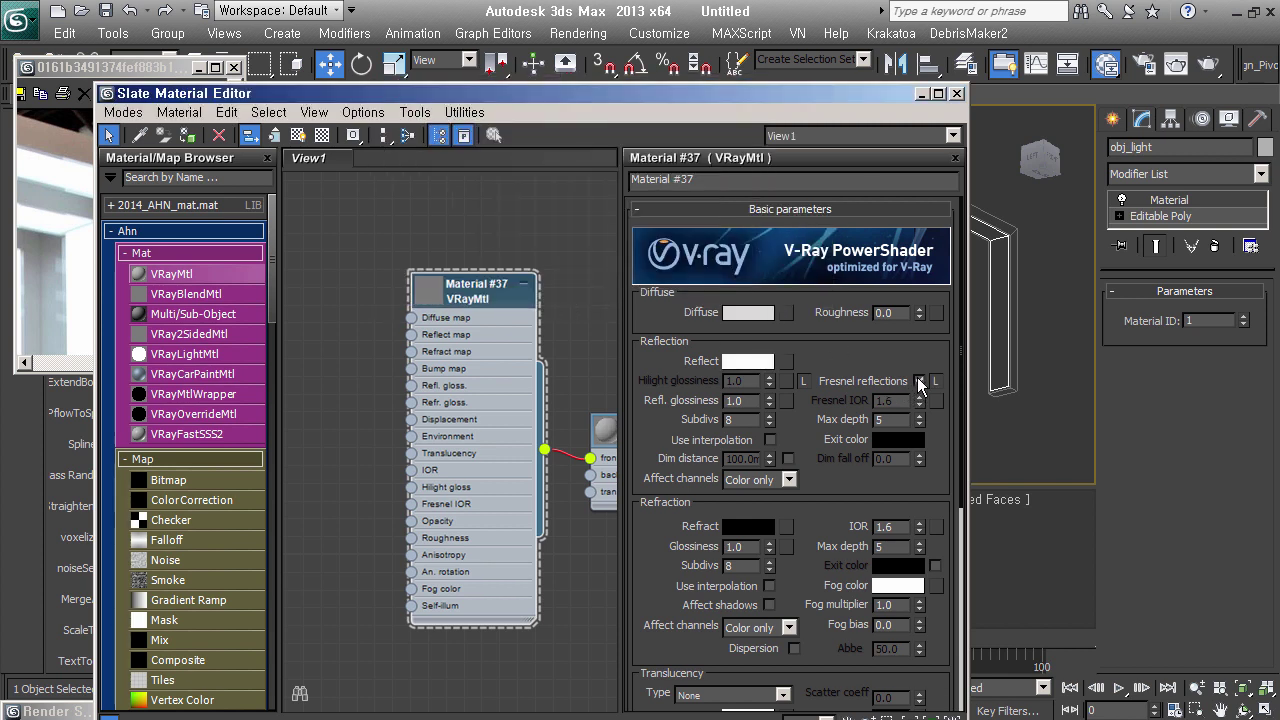
Preview Material #37 large against a checkered background, then preview the Multi/Sub-Object material
{"action": "double_click", "coordinate": [433, 295]}
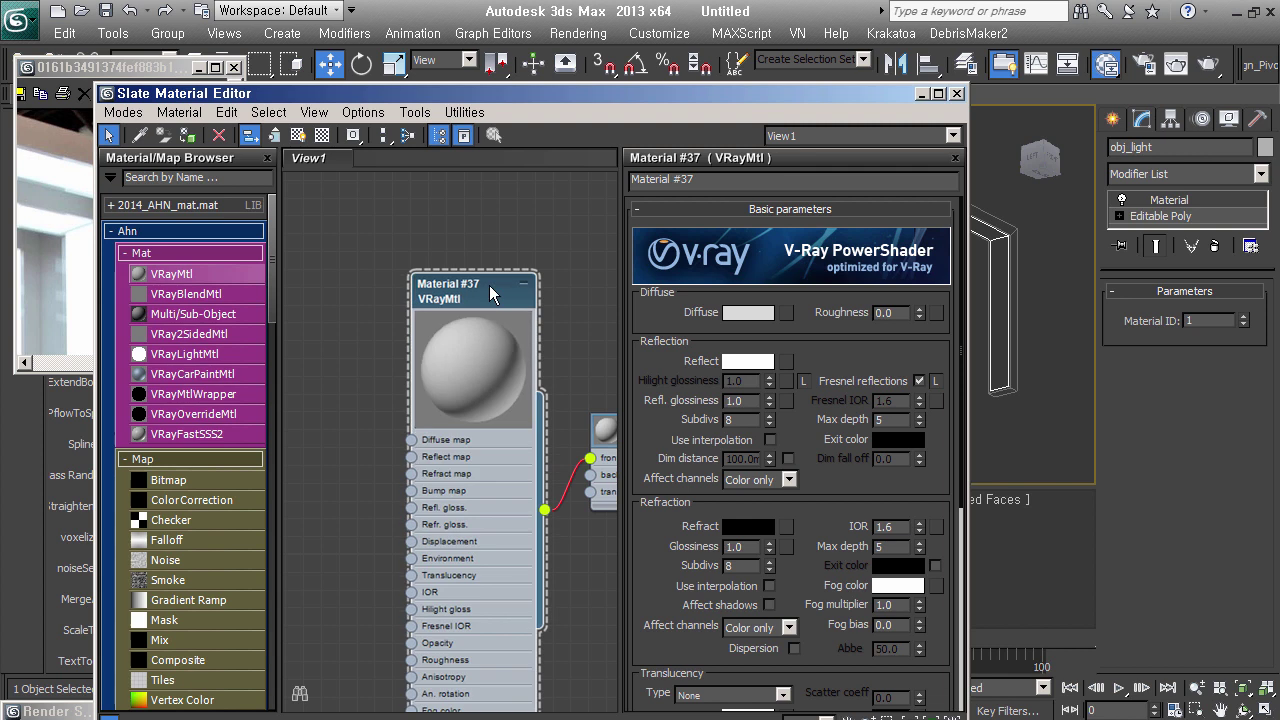
{"action": "left_click", "coordinate": [324, 136]}
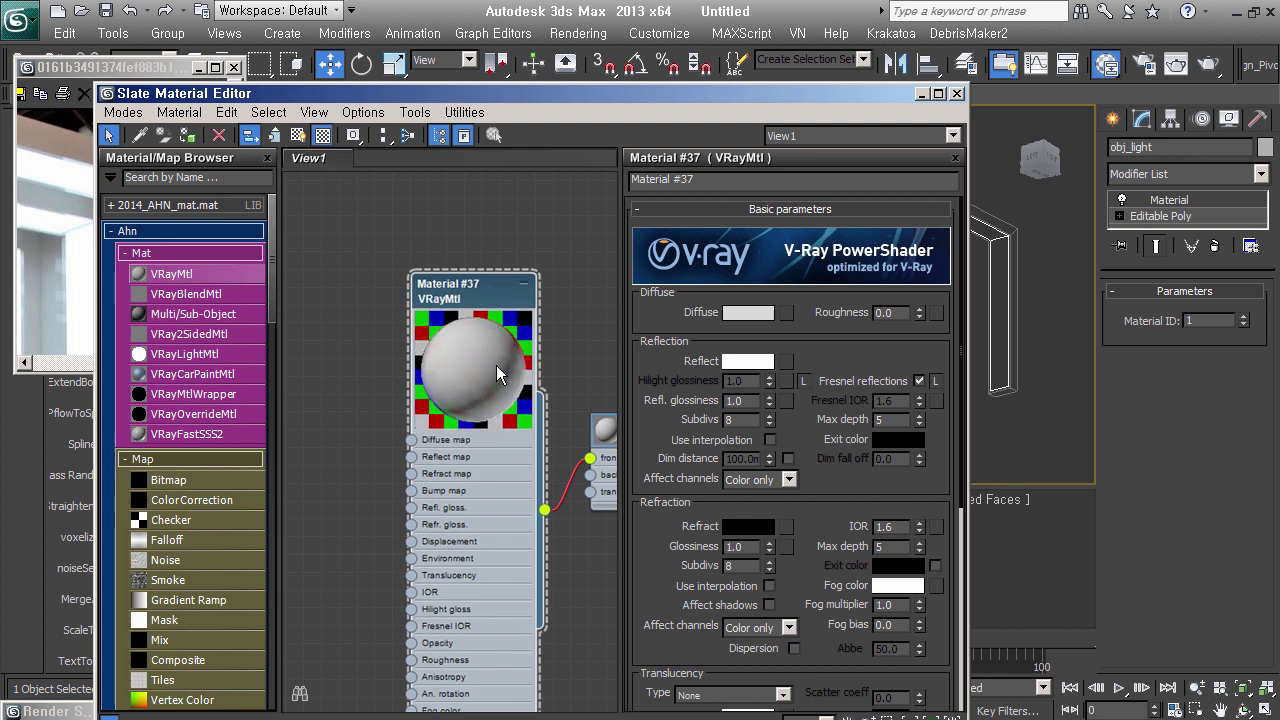
{"action": "middle_click_drag", "start_coordinate": [496, 365], "coordinate": [457, 324]}
{"action": "scroll", "coordinate": [379, 387], "scroll_direction": "down", "scroll_amount": 3}
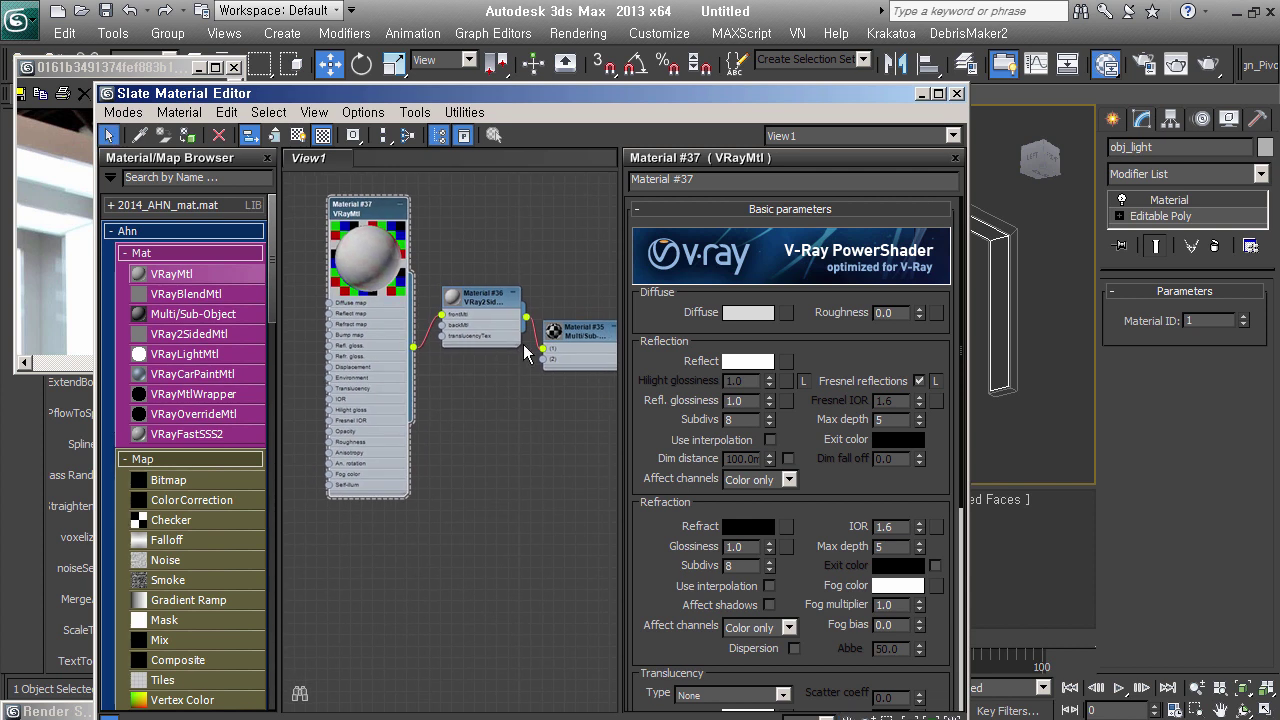
{"action": "double_click", "coordinate": [562, 335]}
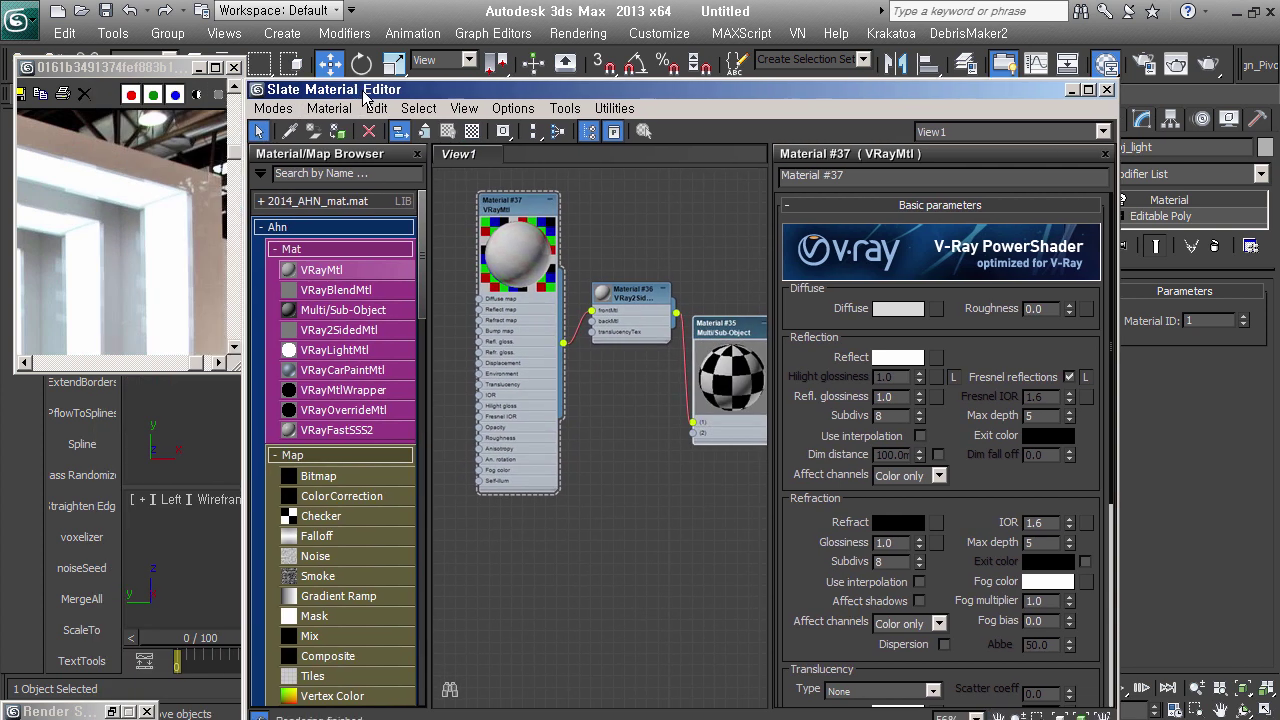
Add a new VRayMtl, Material #38, wired into sub-material slot 2 of Material #35
{"action": "left_click_drag", "start_coordinate": [205, 94], "coordinate": [358, 89]}
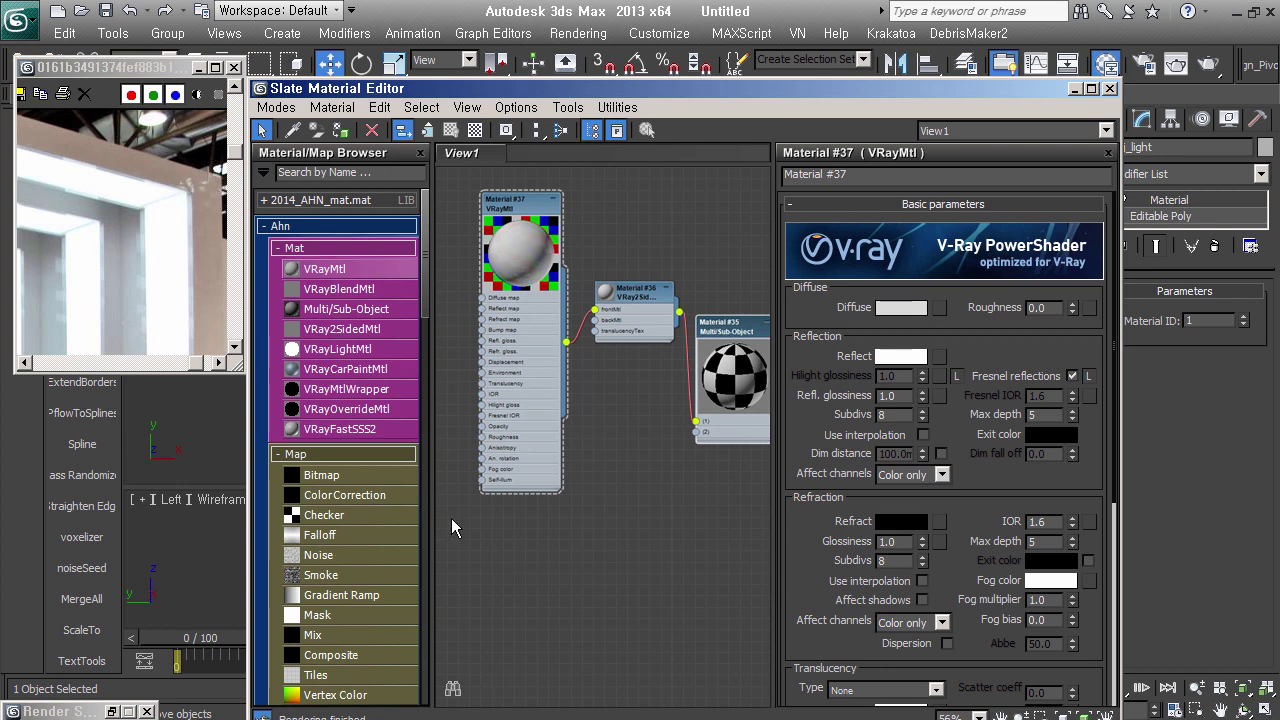
{"action": "left_click", "coordinate": [357, 457]}
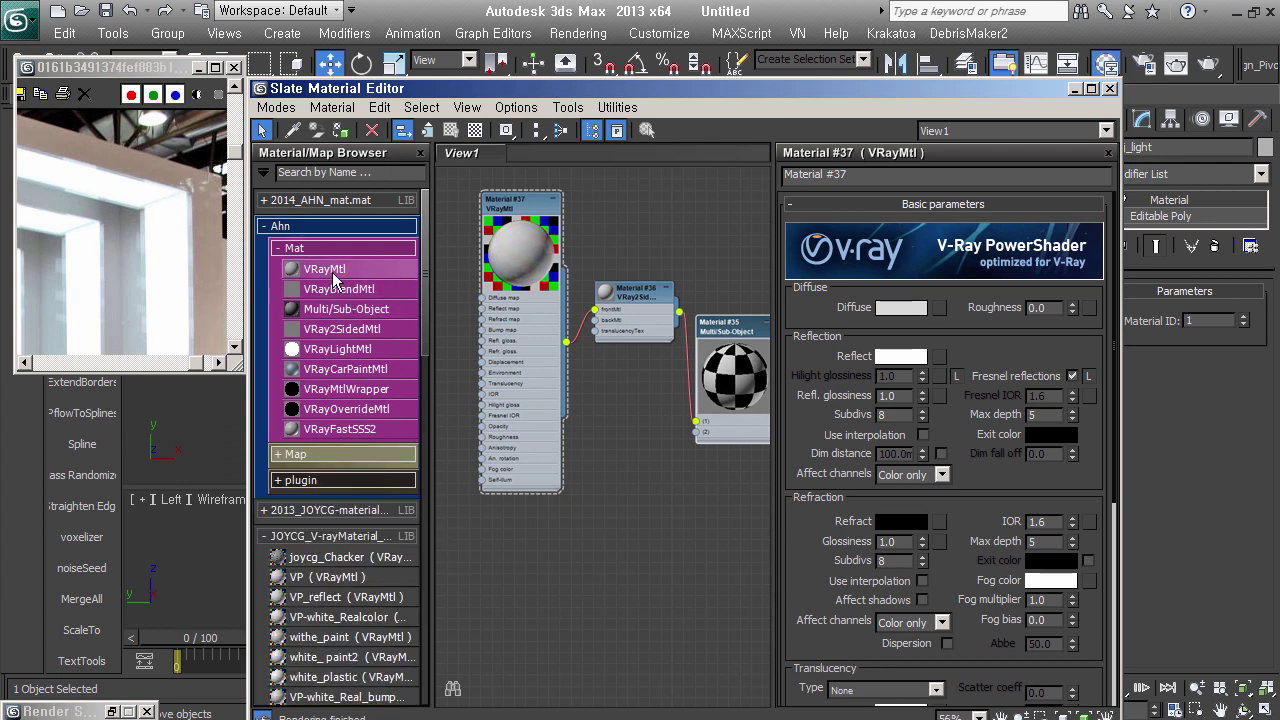
{"action": "left_click_drag", "start_coordinate": [641, 540], "coordinate": [612, 512]}
{"action": "middle_click_drag", "start_coordinate": [707, 576], "coordinate": [611, 490]}
{"action": "left_click_drag", "start_coordinate": [598, 531], "coordinate": [614, 358]}
{"action": "left_click_drag", "start_coordinate": [558, 449], "coordinate": [520, 434]}
{"action": "middle_click_drag", "start_coordinate": [583, 468], "coordinate": [733, 474]}
{"action": "double_click", "coordinate": [660, 426]}
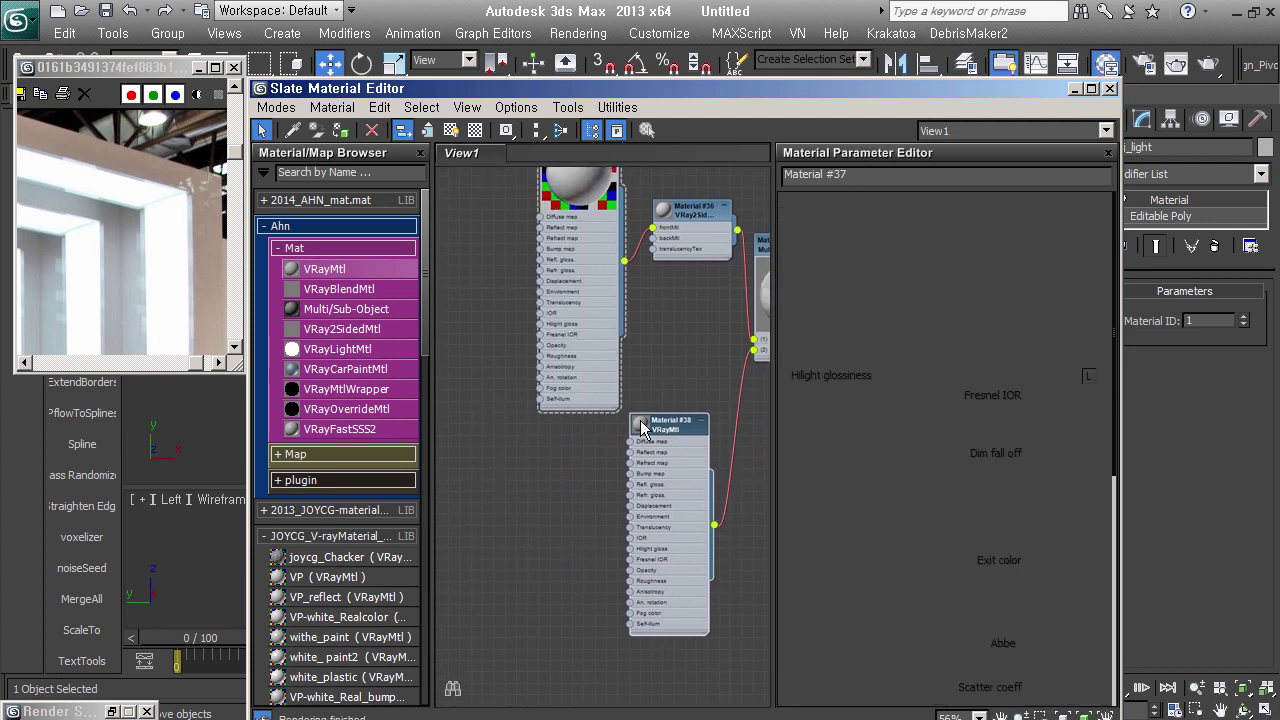
Set Material #38's diffuse colour to light grey, value 190
{"action": "left_click", "coordinate": [900, 308]}
{"action": "left_click_drag", "start_coordinate": [700, 218], "coordinate": [738, 222]}
{"action": "left_click", "coordinate": [816, 218]}
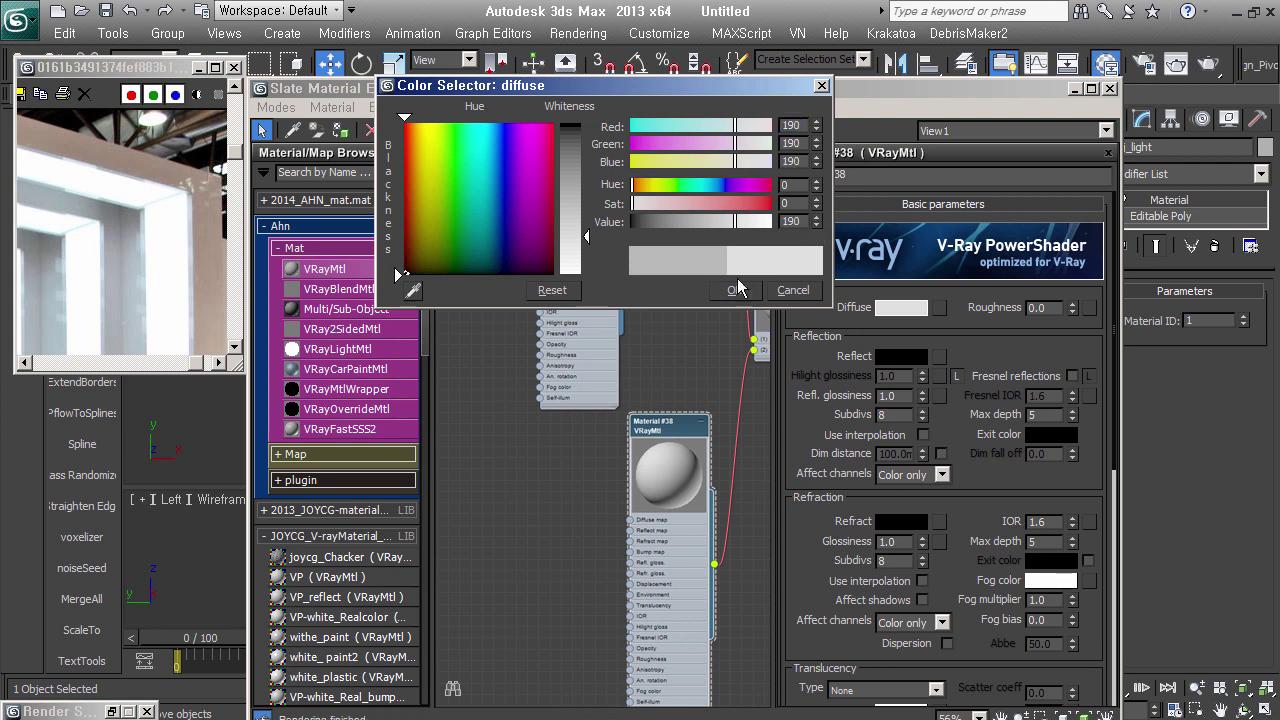
{"action": "left_click", "coordinate": [734, 290]}
{"action": "left_click_drag", "start_coordinate": [652, 436], "coordinate": [573, 448]}
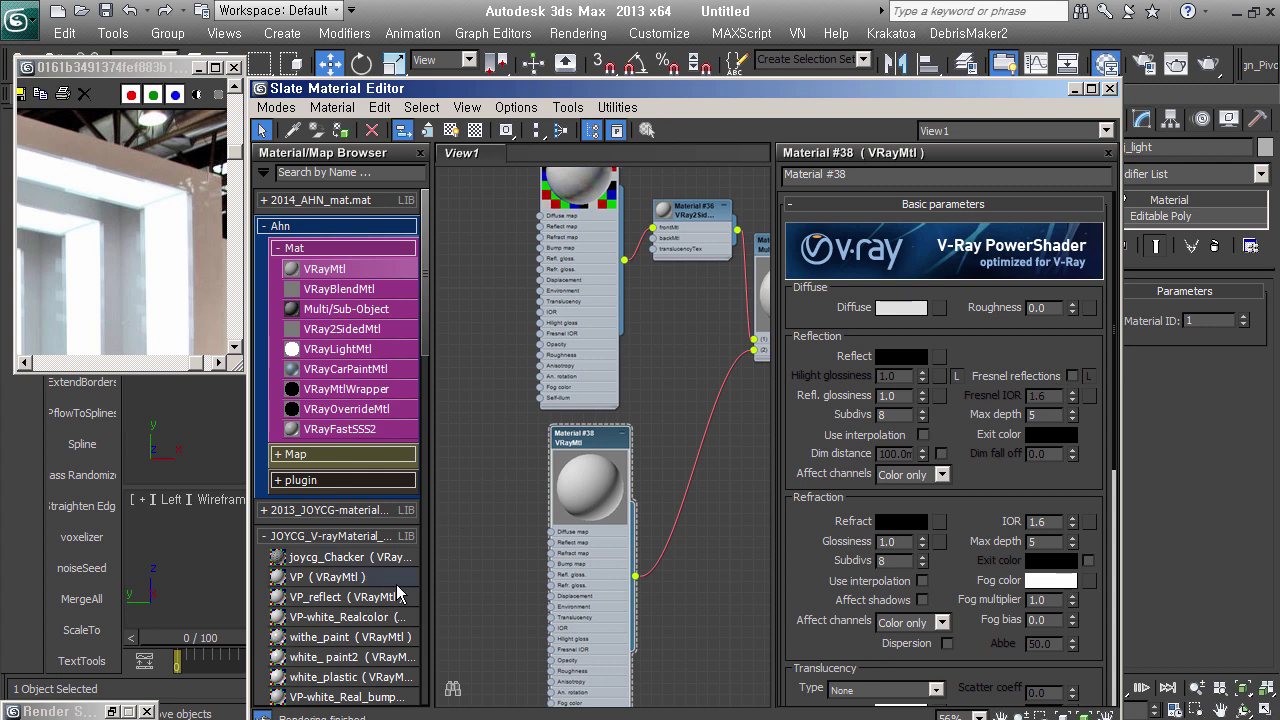
Add a Falloff map and wire it into Material #38's reflection map
{"action": "left_click", "coordinate": [308, 455]}
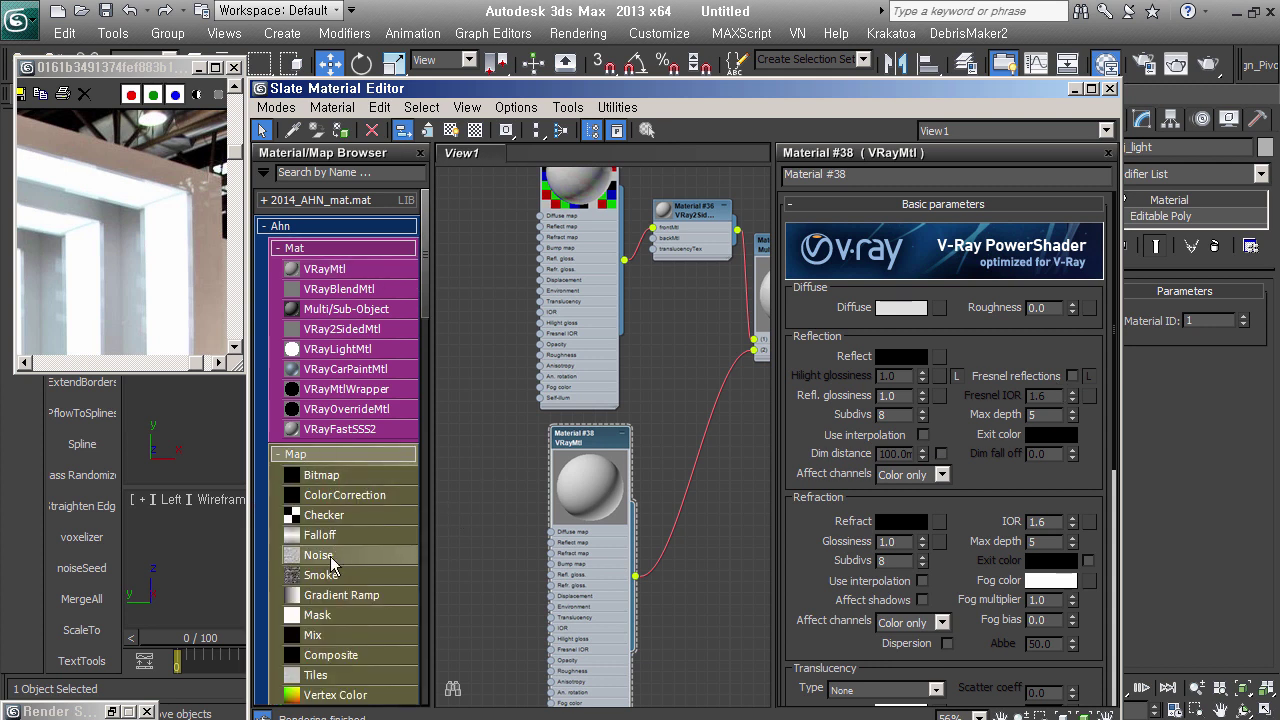
{"action": "left_click_drag", "start_coordinate": [325, 536], "coordinate": [469, 475]}
{"action": "left_click_drag", "start_coordinate": [588, 444], "coordinate": [642, 448]}
{"action": "left_click_drag", "start_coordinate": [462, 470], "coordinate": [506, 470]}
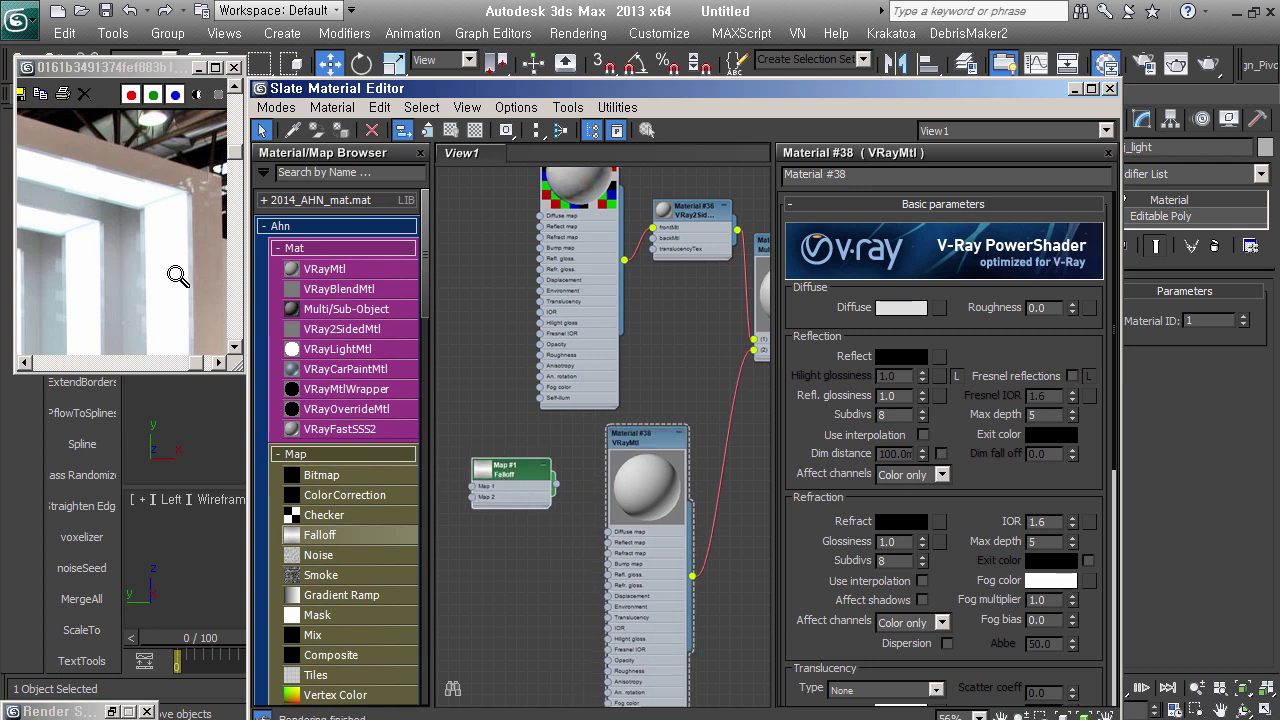
{"action": "double_click", "coordinate": [512, 474]}
{"action": "left_click_drag", "start_coordinate": [555, 486], "coordinate": [607, 542]}
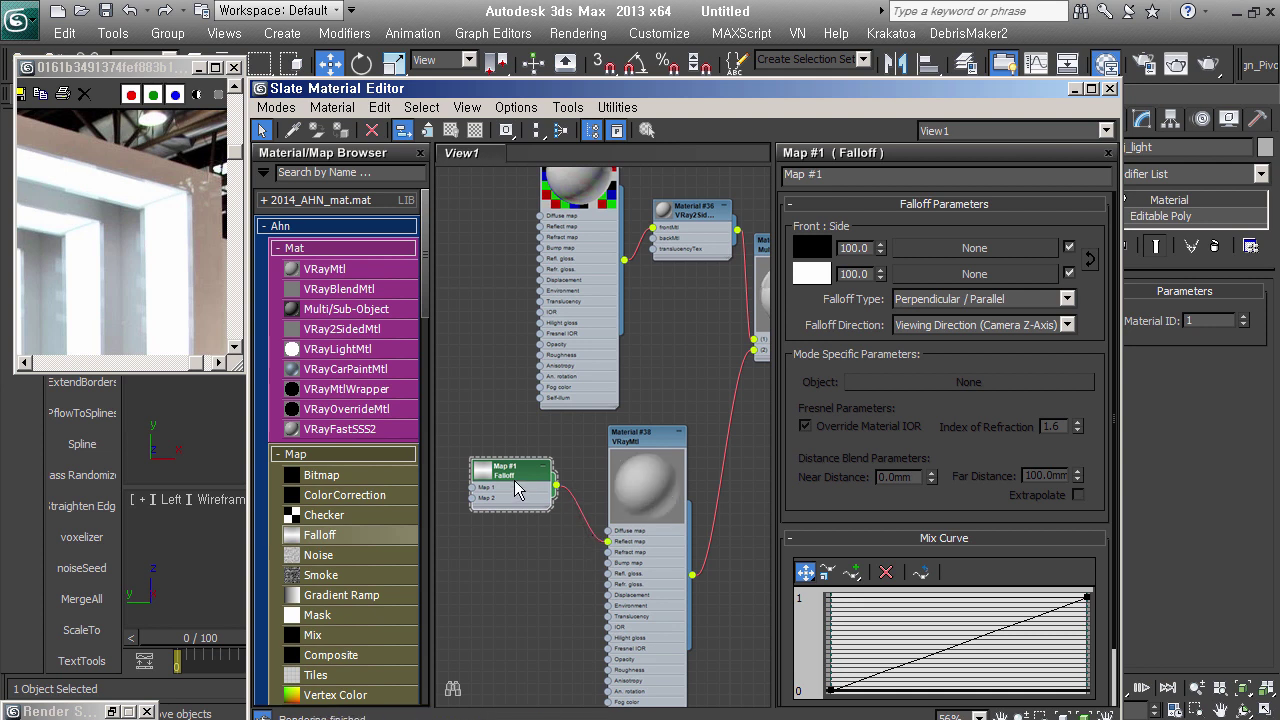
{"action": "left_click_drag", "start_coordinate": [524, 490], "coordinate": [526, 524]}
{"action": "left_click", "coordinate": [476, 130]}
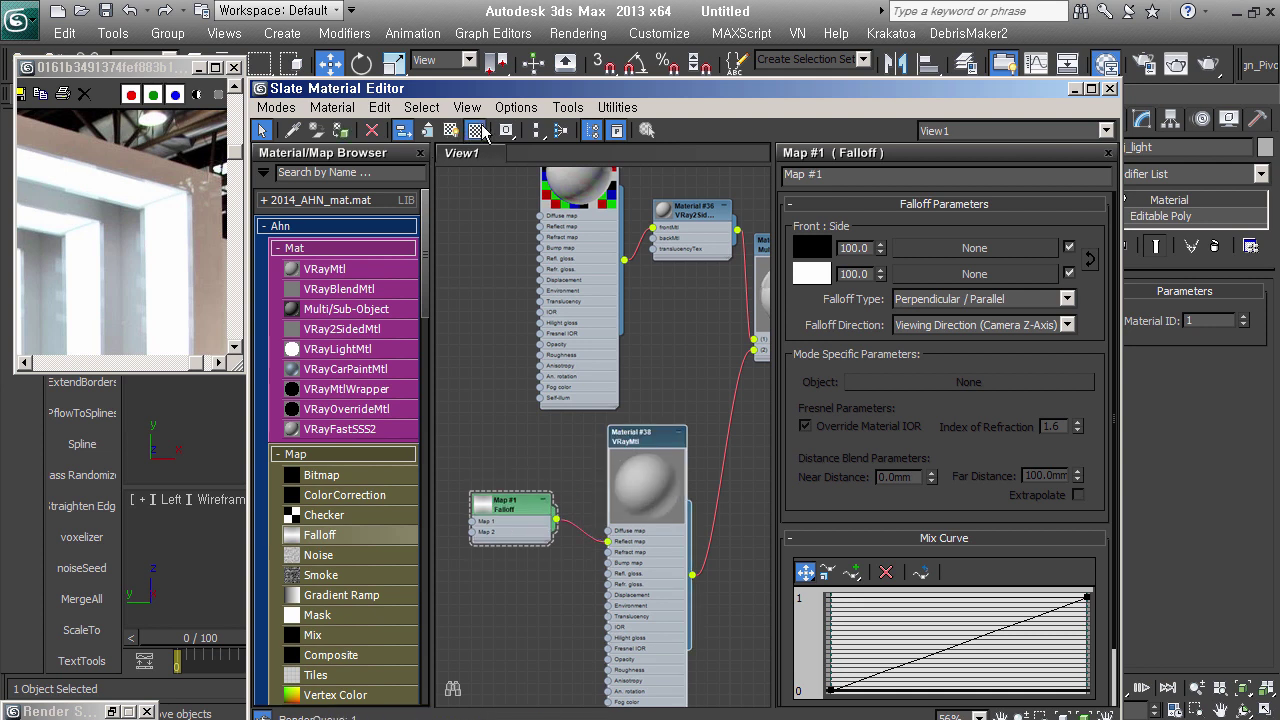
{"action": "middle_click_drag", "start_coordinate": [629, 393], "coordinate": [623, 430]}
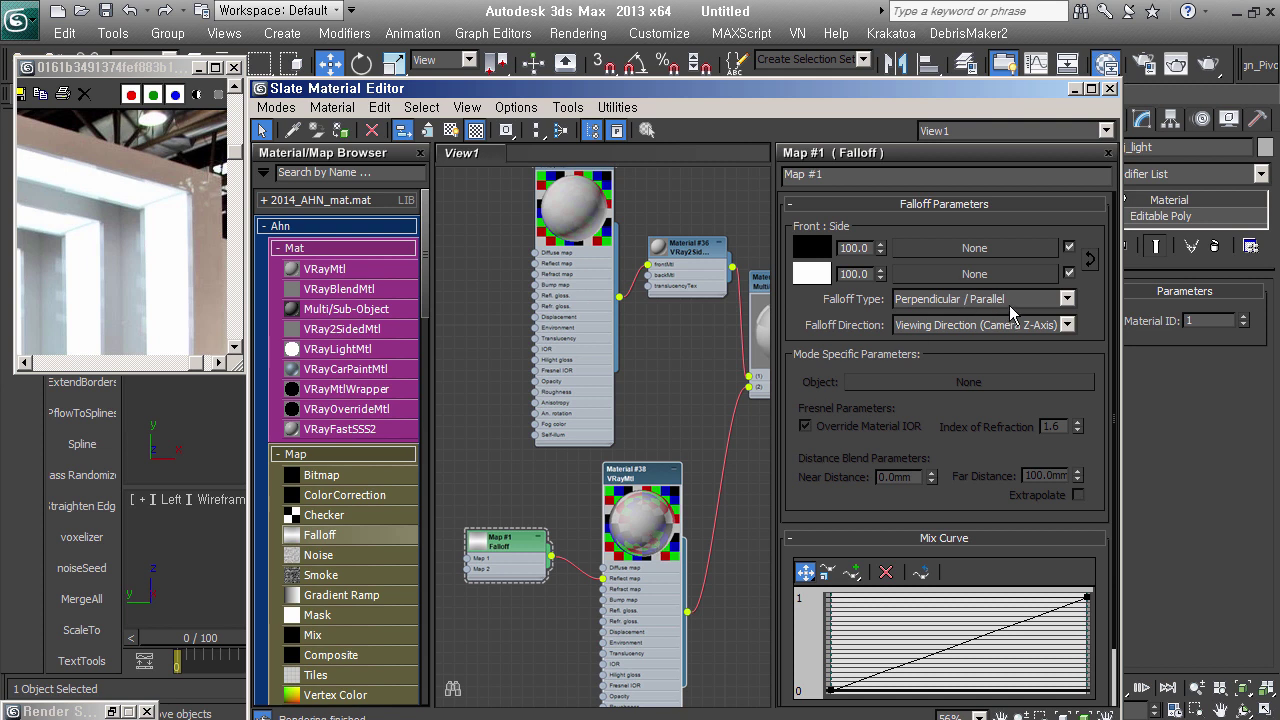
Set the falloff type to Fresnel with a dark grey 27 front colour
{"action": "left_click", "coordinate": [973, 301]}
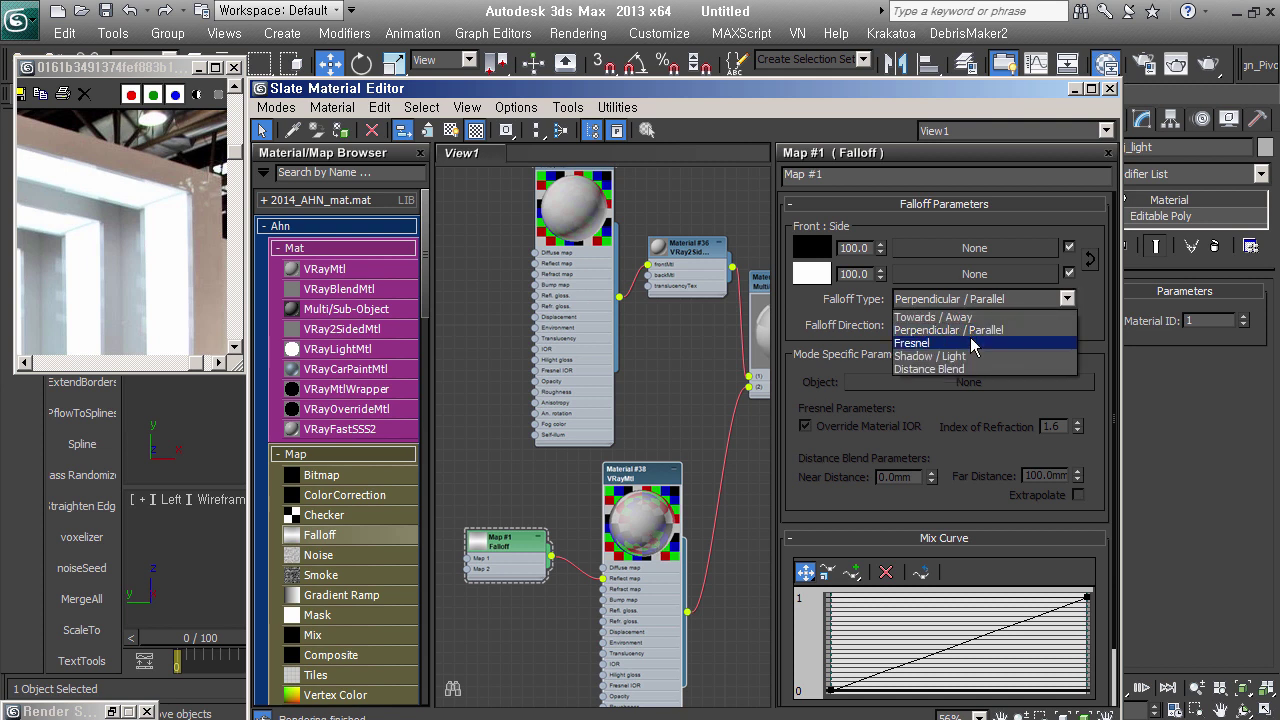
{"action": "left_click", "coordinate": [972, 343]}
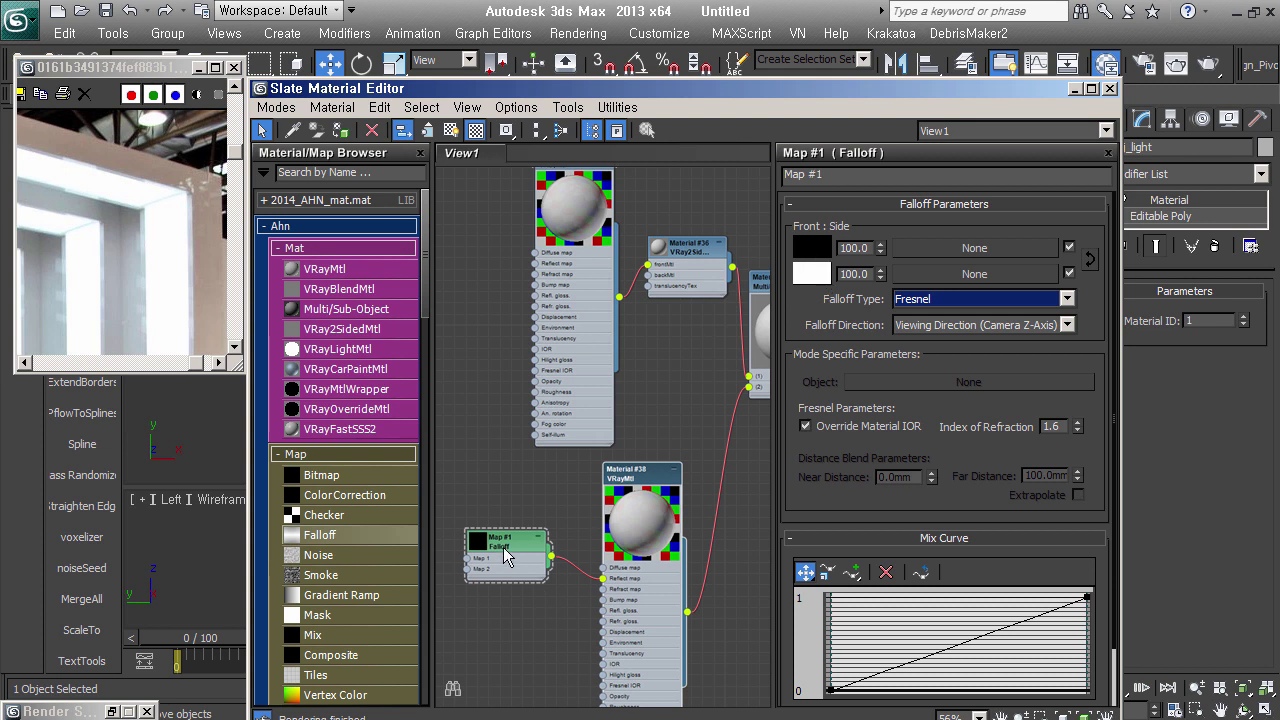
{"action": "left_click", "coordinate": [814, 248]}
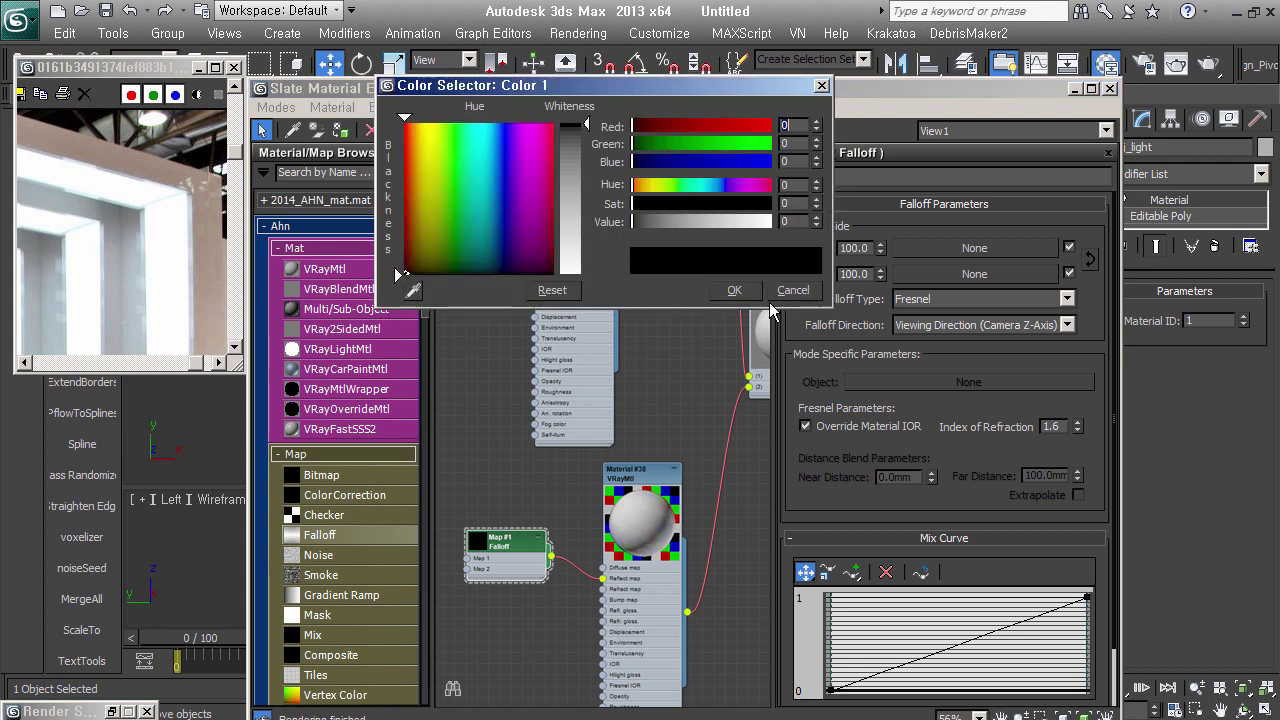
{"action": "left_click_drag", "start_coordinate": [636, 222], "coordinate": [645, 222]}
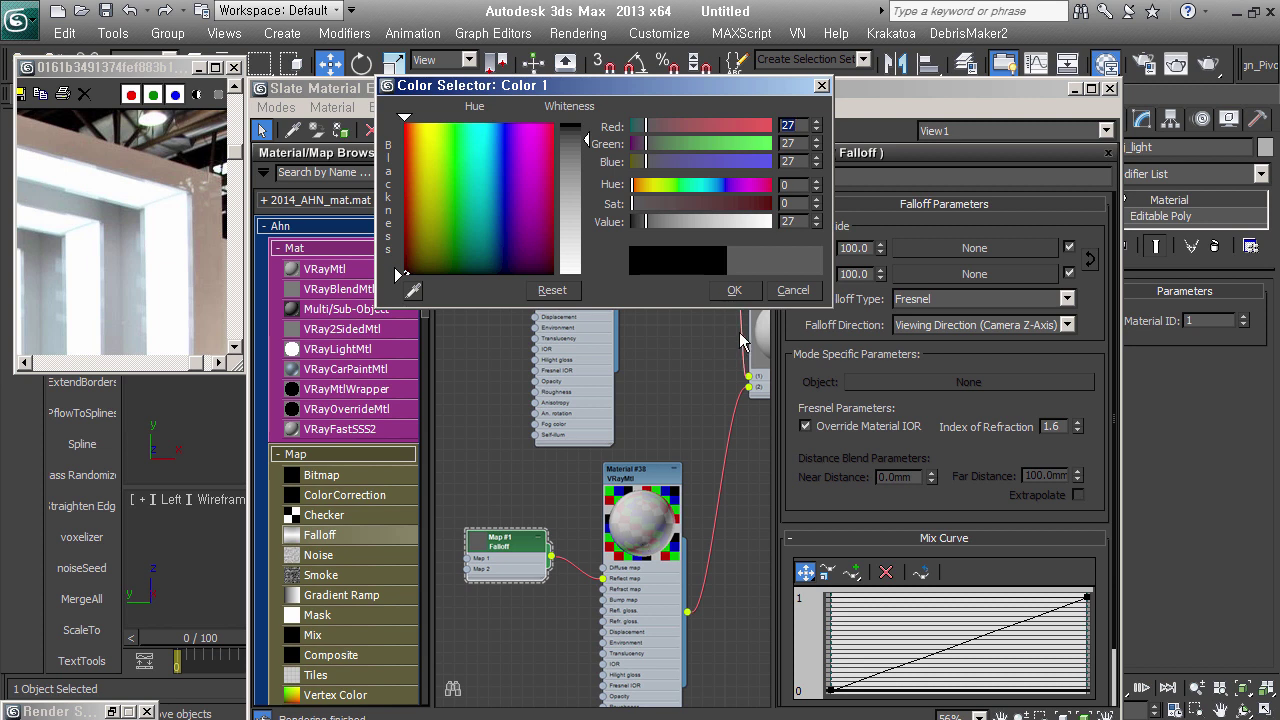
{"action": "left_click", "coordinate": [734, 290]}
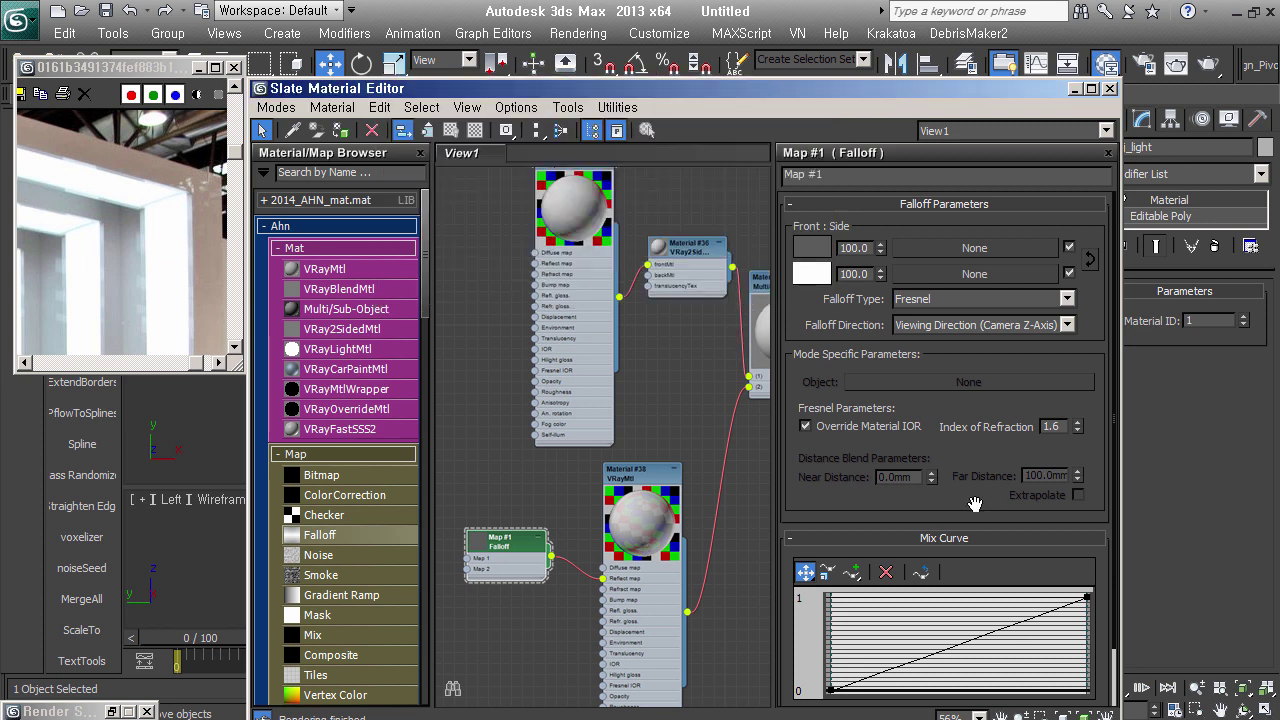
Make the mix curve endpoint a Bezier point and bend the curve into a convex arc
{"action": "scroll", "coordinate": [975, 504], "scroll_direction": "down", "scroll_amount": 2}
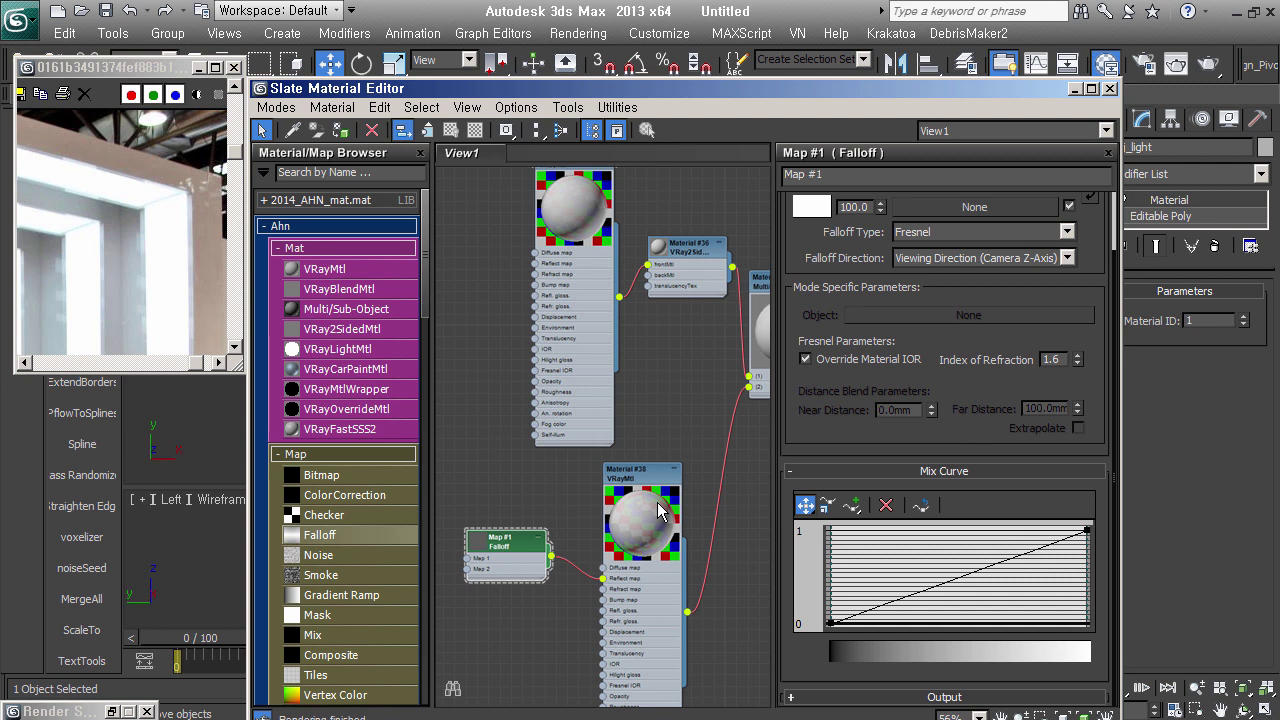
{"action": "right_click", "coordinate": [1087, 531]}
{"action": "left_click", "coordinate": [1140, 581]}
{"action": "left_click_drag", "start_coordinate": [1020, 555], "coordinate": [961, 530]}
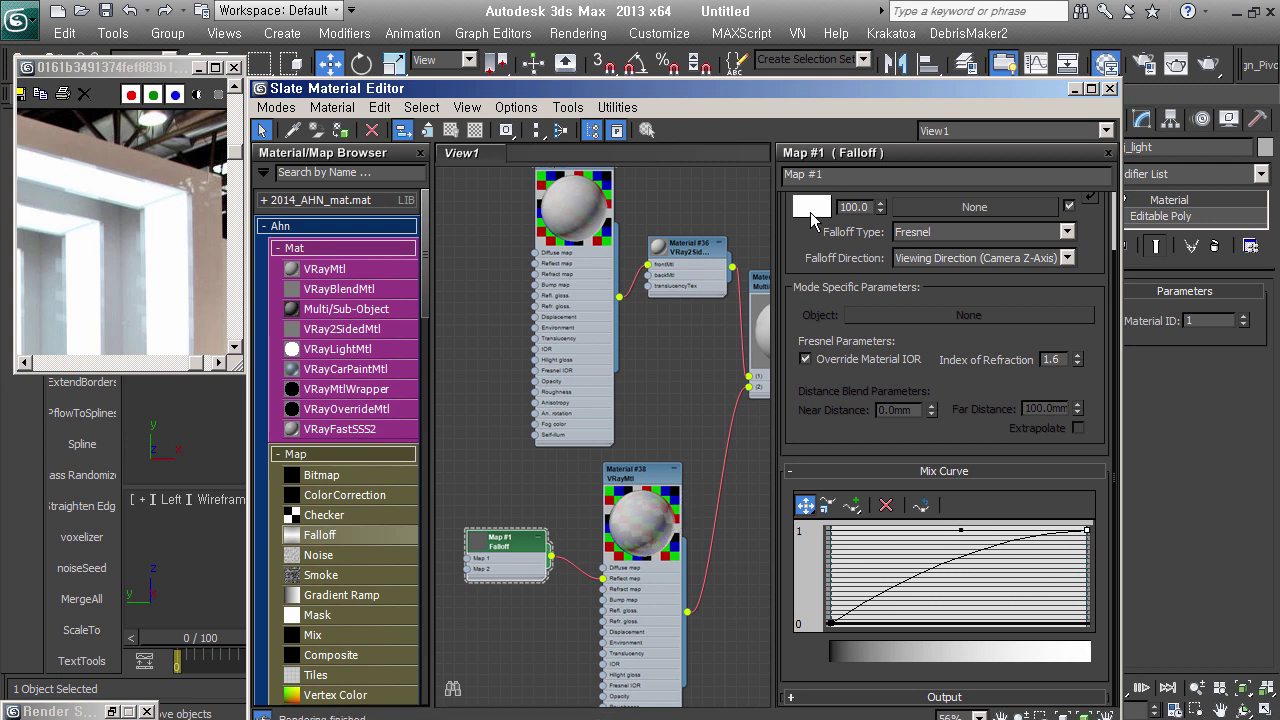
Set the falloff's side colour to light grey 187 and select the Multi/Sub-Object node
{"action": "left_click", "coordinate": [812, 213]}
{"action": "left_click_drag", "start_coordinate": [763, 229], "coordinate": [748, 229]}
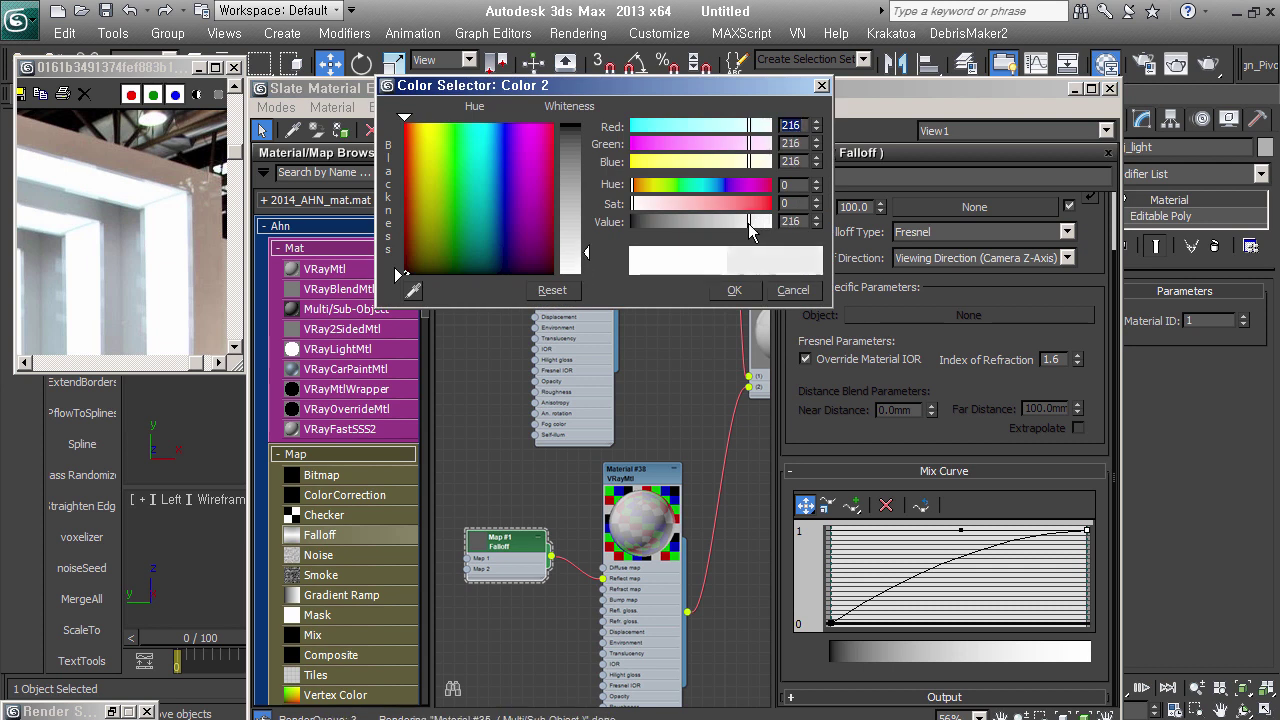
{"action": "left_click", "coordinate": [734, 290]}
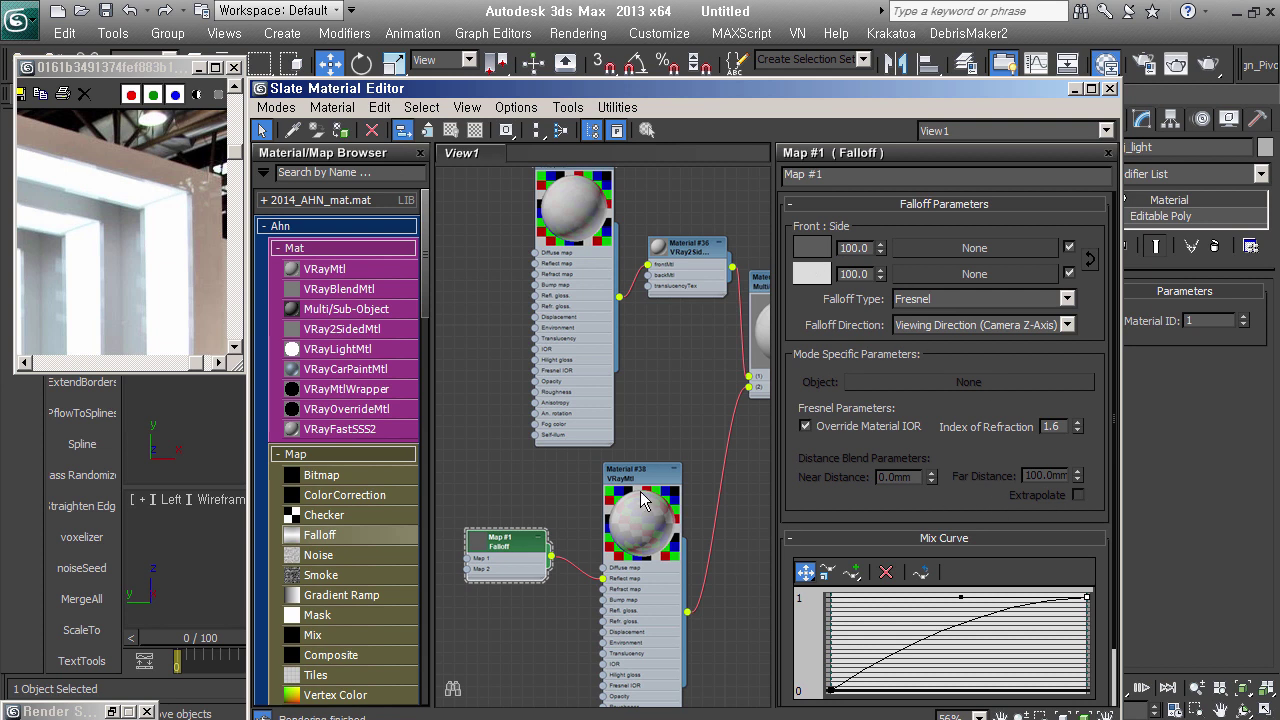
{"action": "middle_click_drag", "start_coordinate": [688, 490], "coordinate": [458, 560]}
{"action": "left_click", "coordinate": [548, 362]}
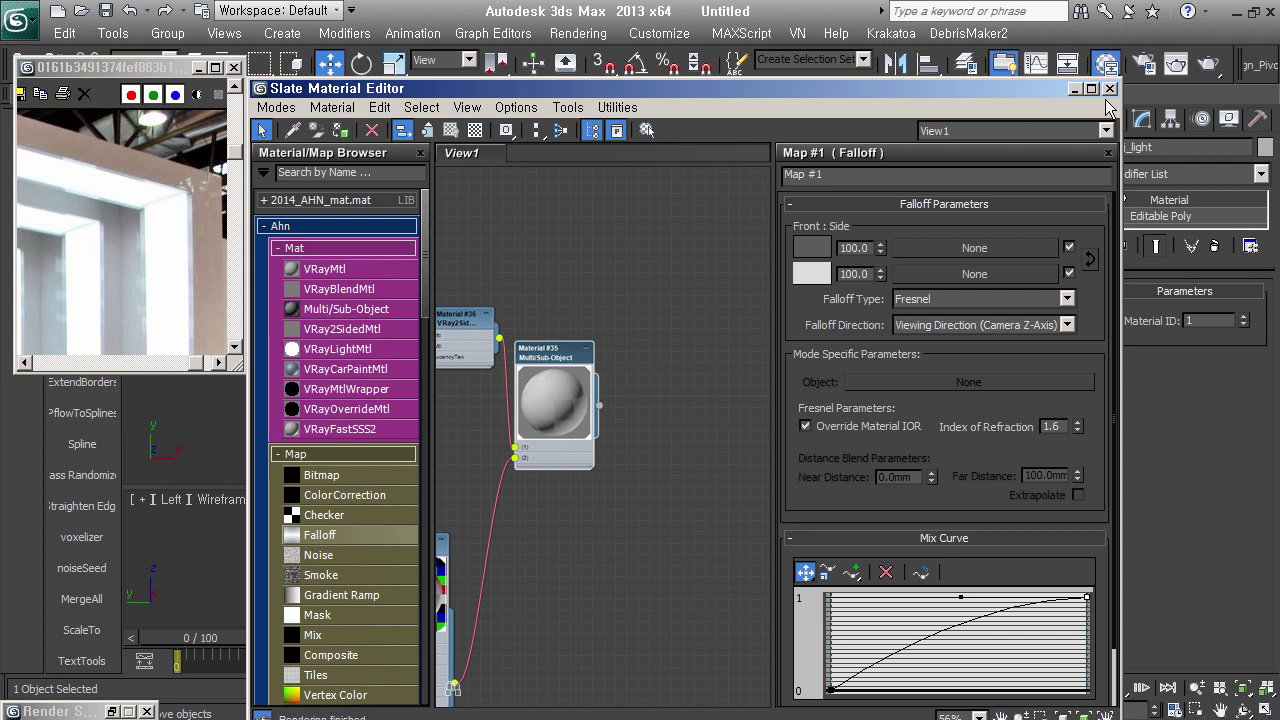
Rename the Multi/Sub-Object Material #35 to lightbox
{"action": "double_click", "coordinate": [574, 354]}
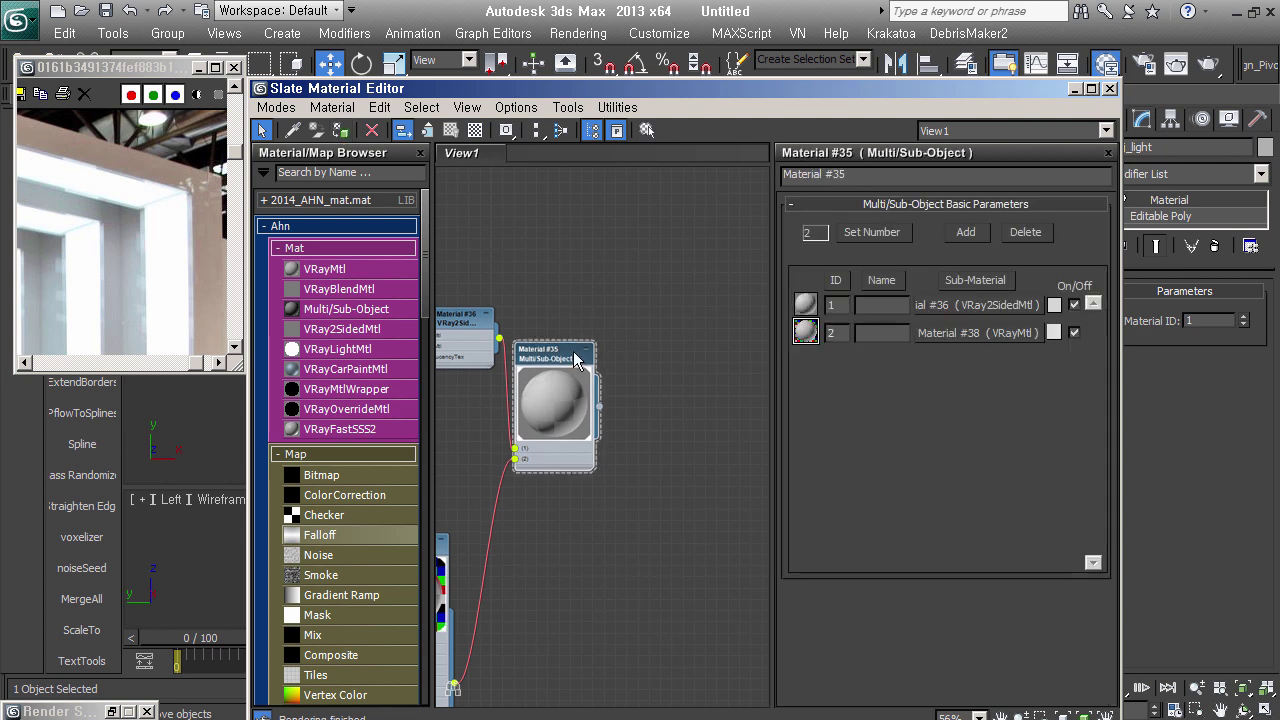
{"action": "left_click", "coordinate": [799, 177]}
{"action": "type", "text": "lightbox"}
{"action": "key", "text": "Return"}
Select both light frames and group them as lightbox
{"action": "left_click", "coordinate": [1075, 90]}
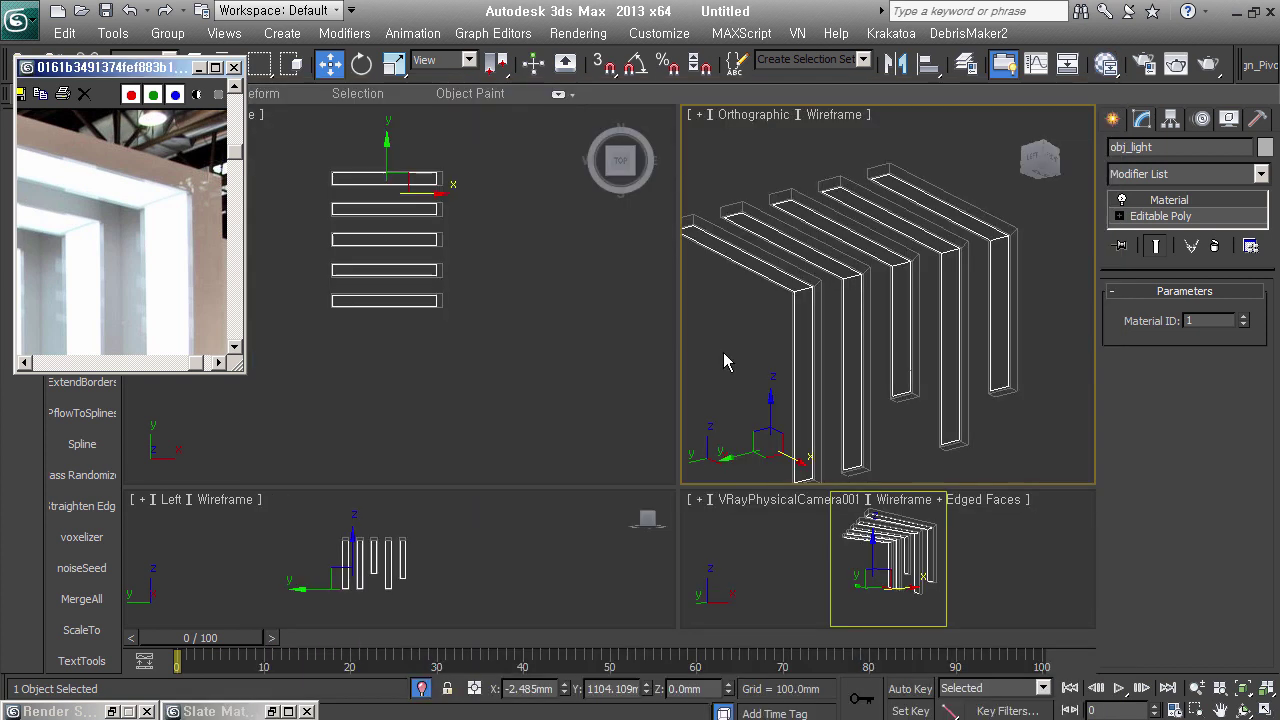
{"action": "left_click", "coordinate": [814, 243], "text": "ctrl"}
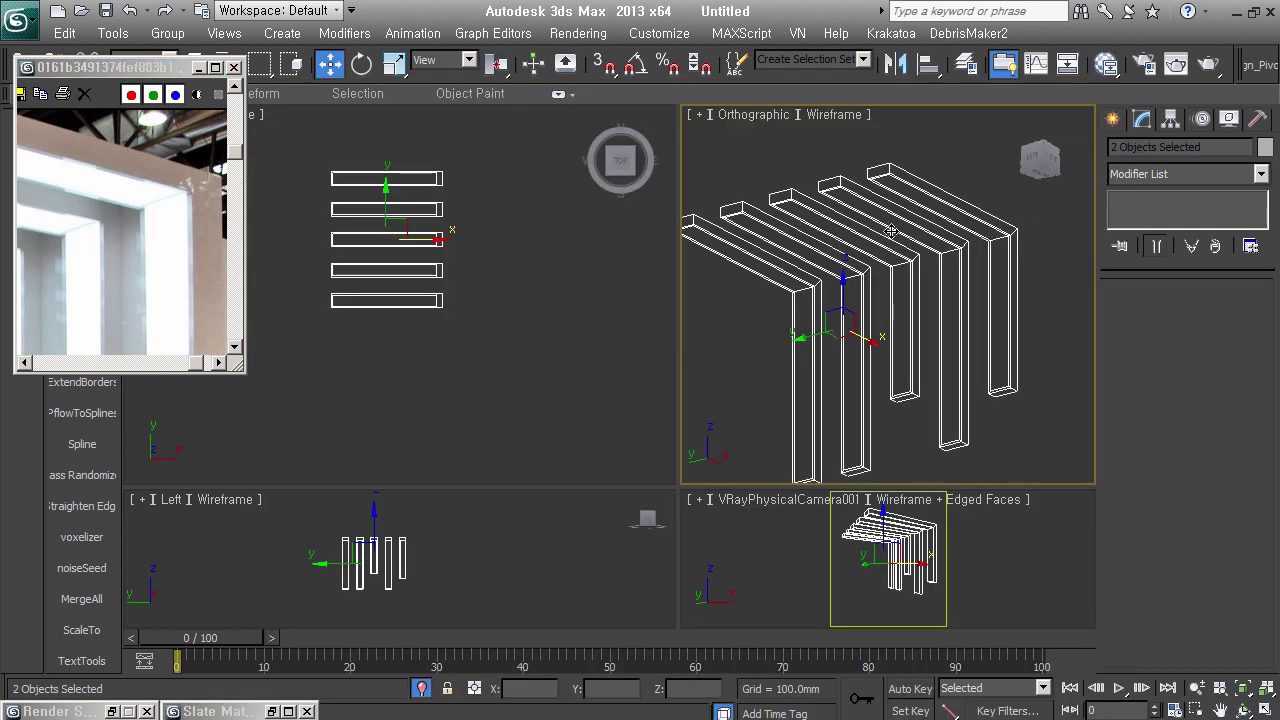
{"action": "left_click", "coordinate": [1104, 74]}
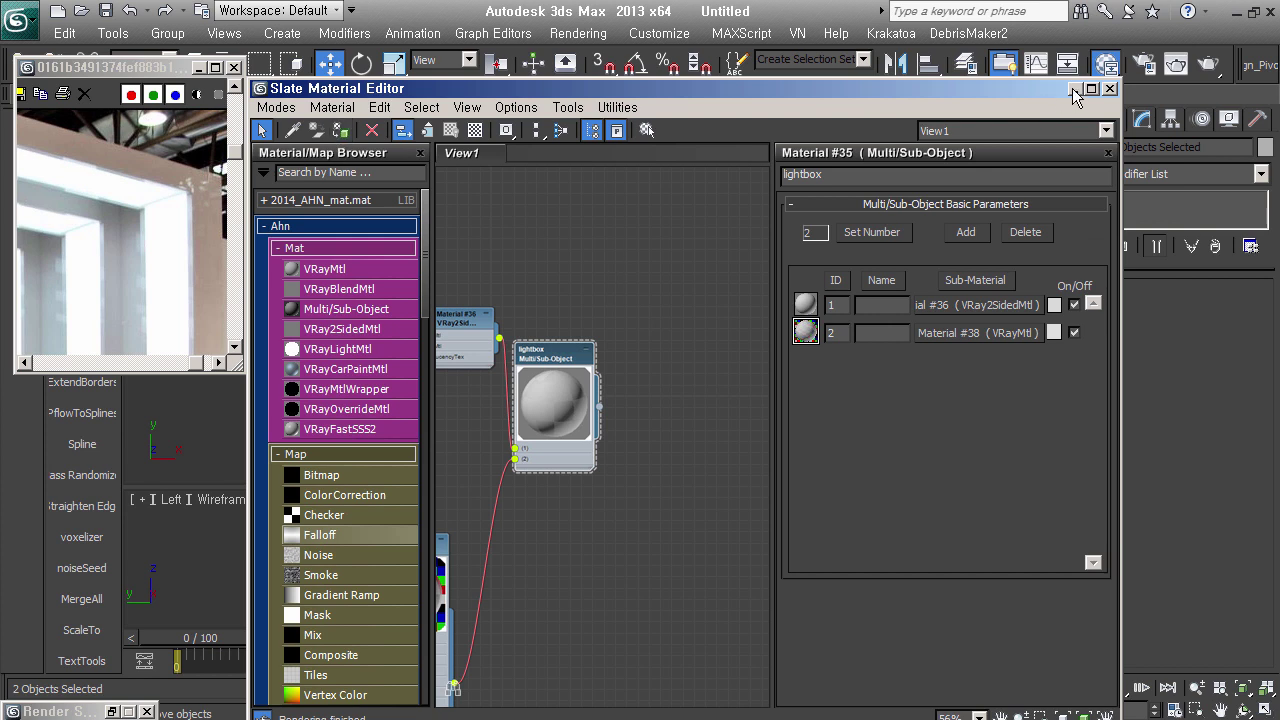
{"action": "left_click", "coordinate": [1075, 91]}
{"action": "key", "text": "ctrl+g"}
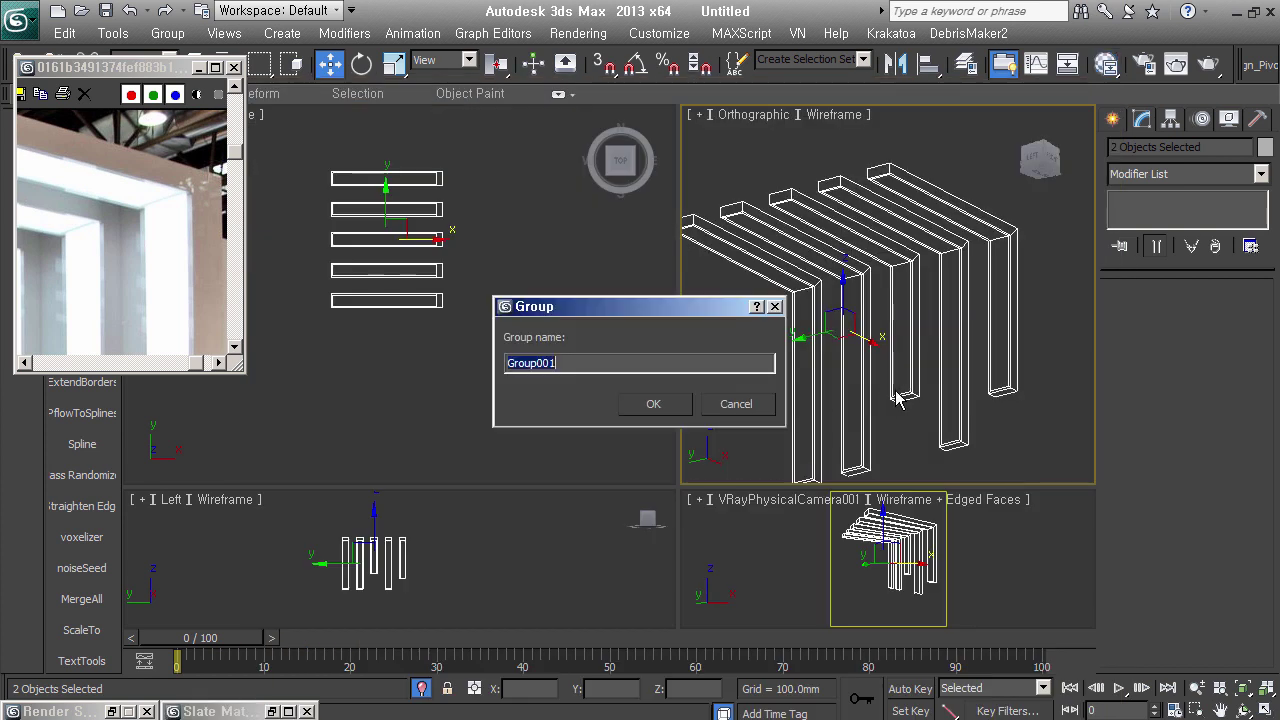
{"action": "type", "text": "light"}
{"action": "type", "text": "x"}
{"action": "key", "text": "Return"}
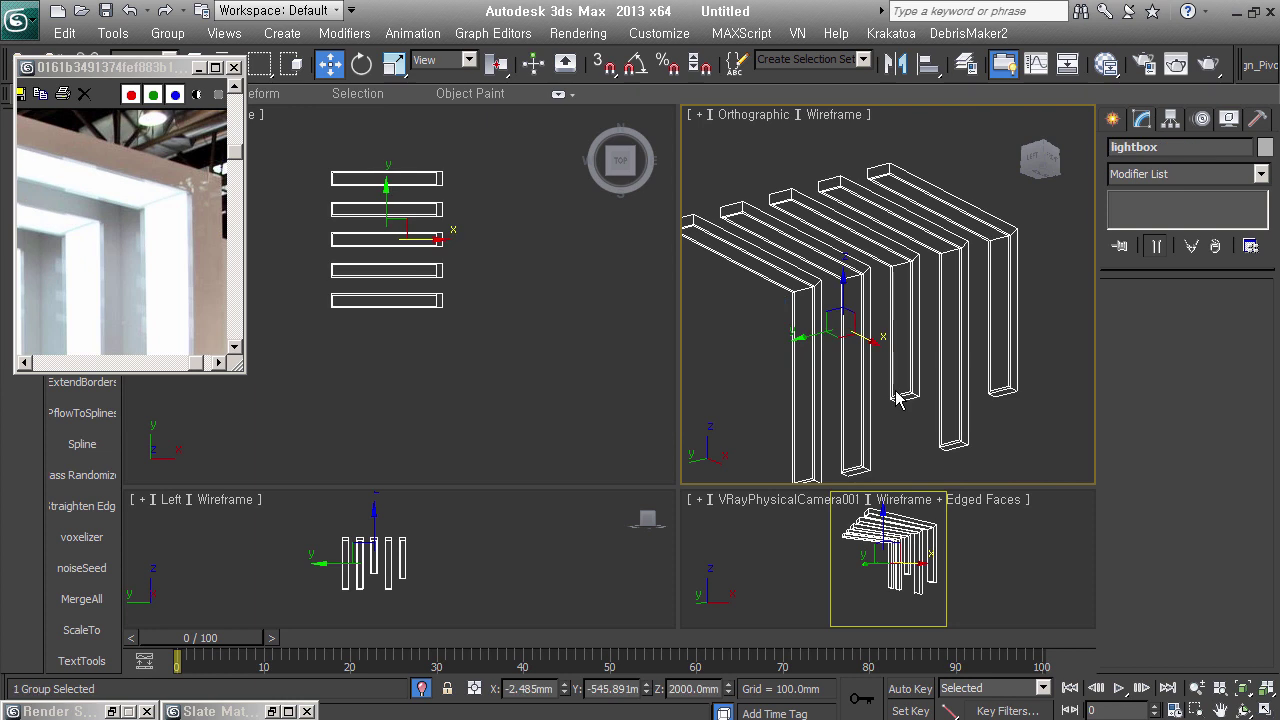
Select the lightbox group and open it to reach obj_light
{"action": "left_click", "coordinate": [1050, 426]}
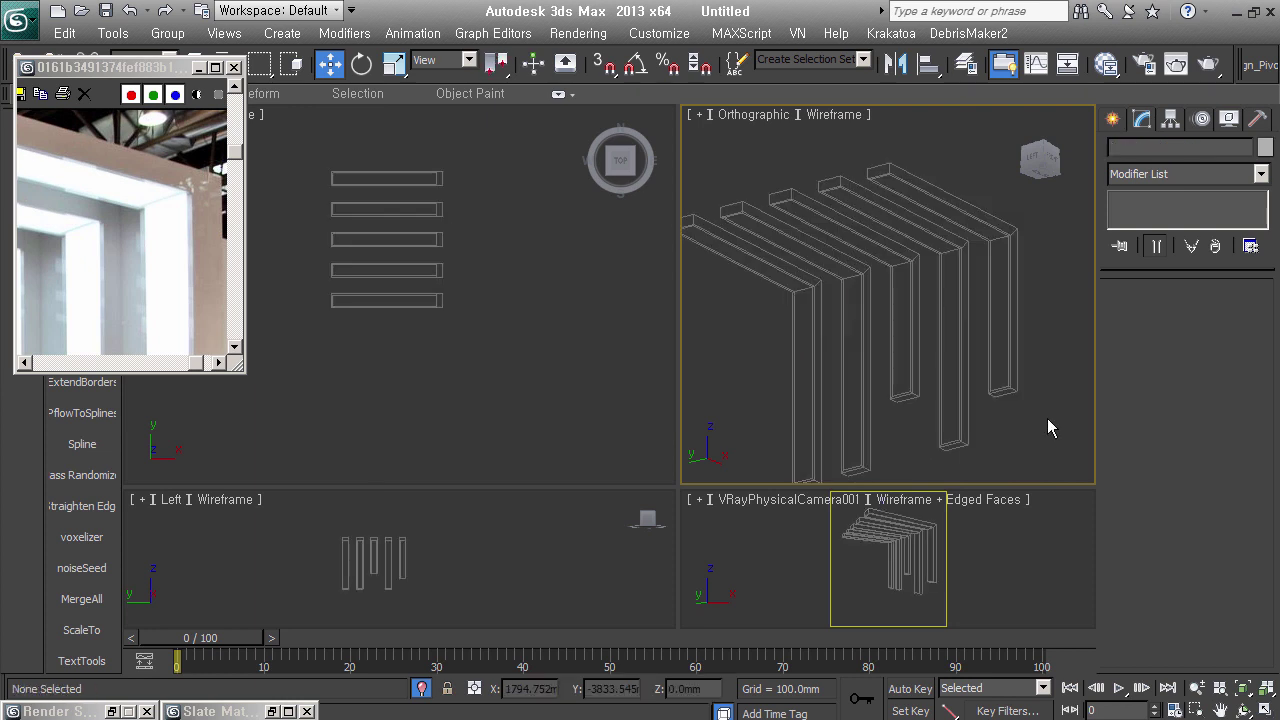
{"action": "left_click", "coordinate": [1006, 388]}
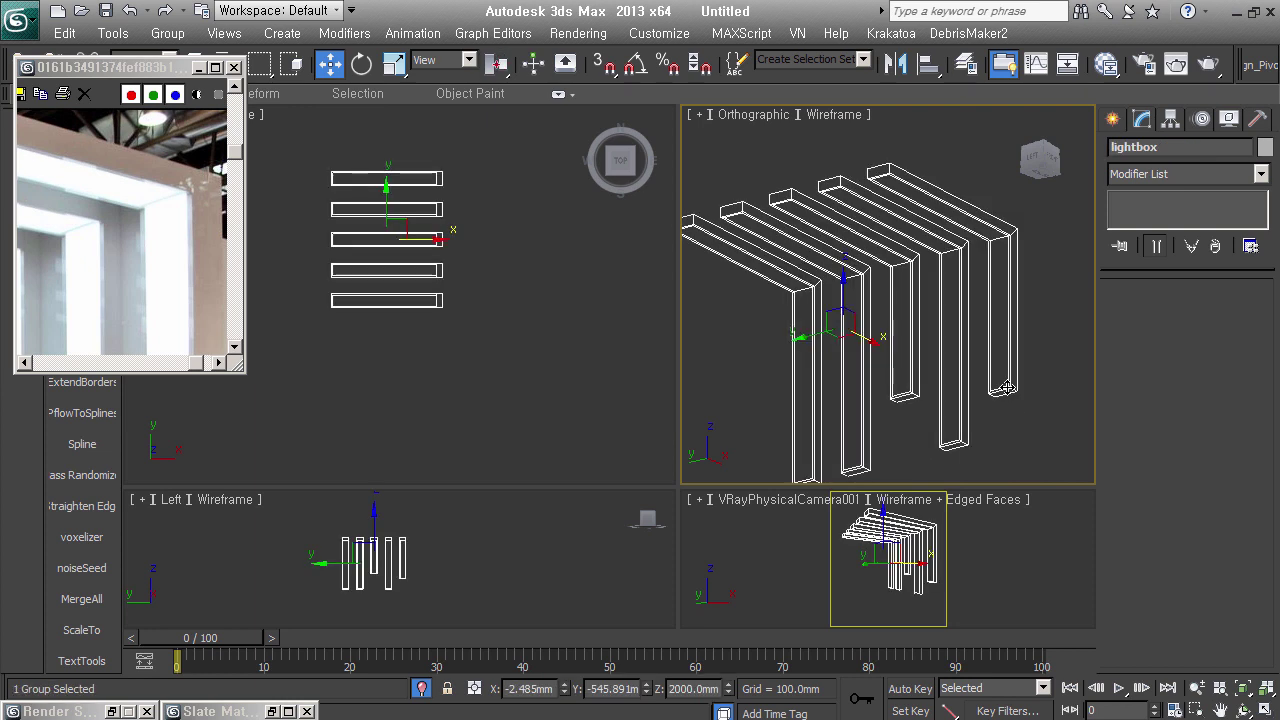
{"action": "left_click", "coordinate": [1002, 244]}
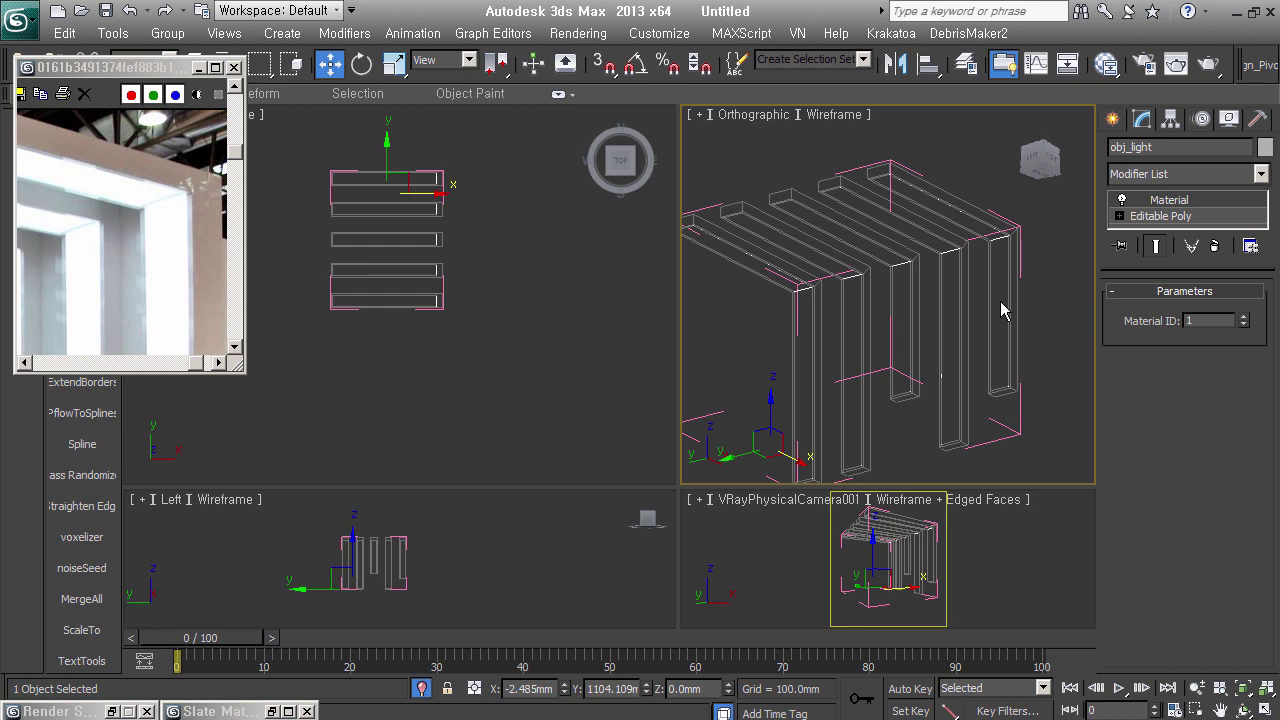
Clone obj_light as an independent Copy named obj_light_in, viewed from the front
{"action": "key", "text": "ctrl+v"}
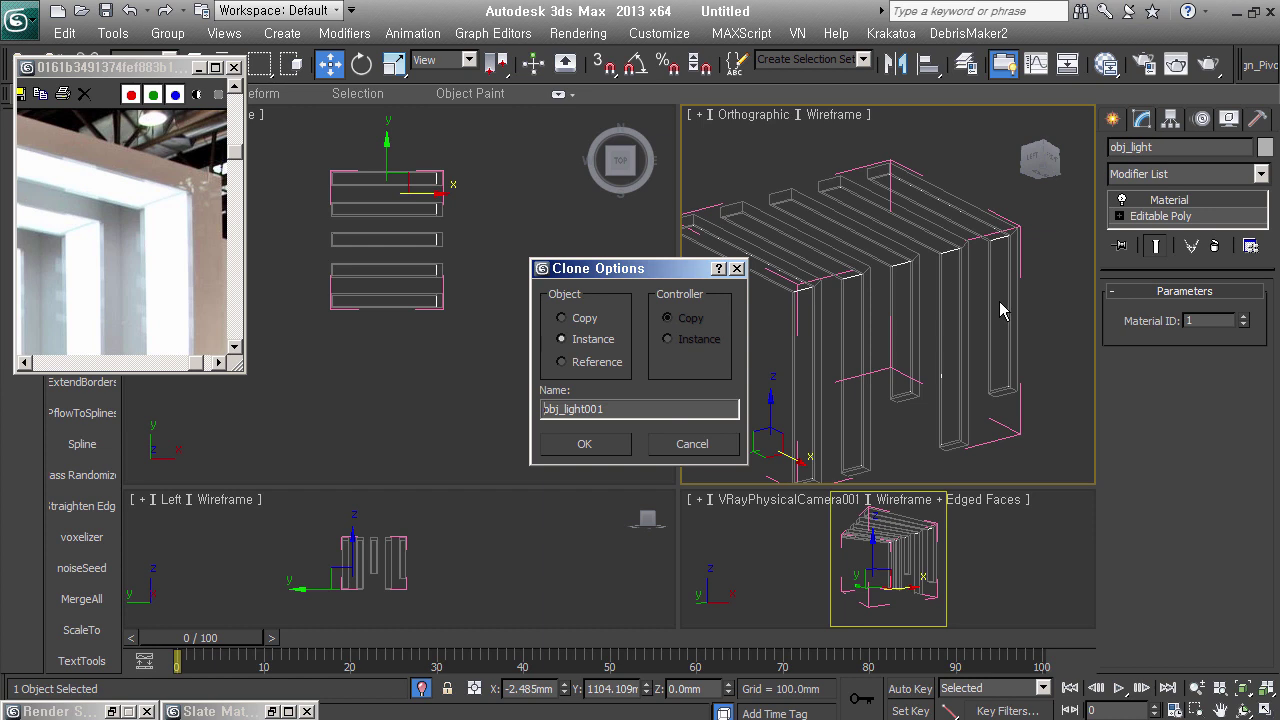
{"action": "left_click", "coordinate": [576, 317]}
{"action": "key", "text": "BackSpace"}
{"action": "type", "text": "_in"}
{"action": "key", "text": "Return"}
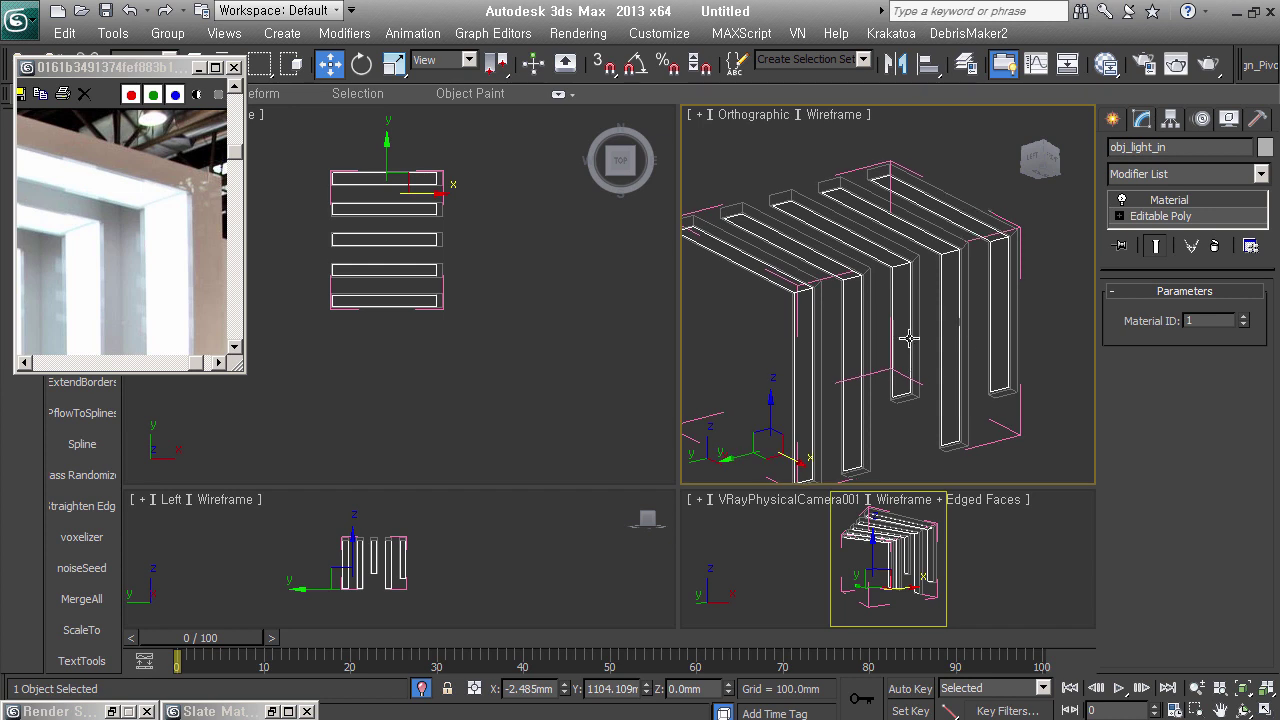
{"action": "key", "text": "f"}
{"action": "scroll", "coordinate": [900, 210], "scroll_direction": "up", "scroll_amount": 5}
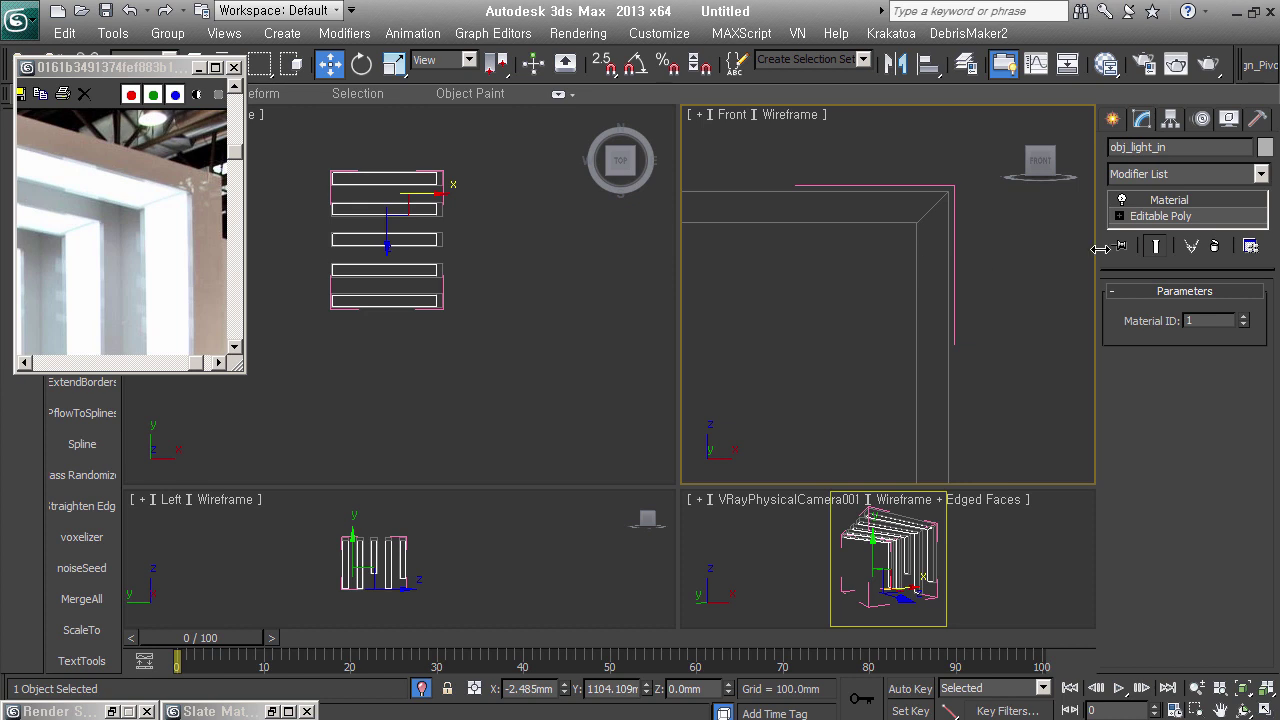
Replace the Material modifier with a Shell of Outer Amount 0 and Inner Amount 80 mm
{"action": "key", "text": "Delete"}
{"action": "middle_click_drag", "start_coordinate": [882, 232], "coordinate": [903, 259]}
{"action": "key", "text": "shift+s"}
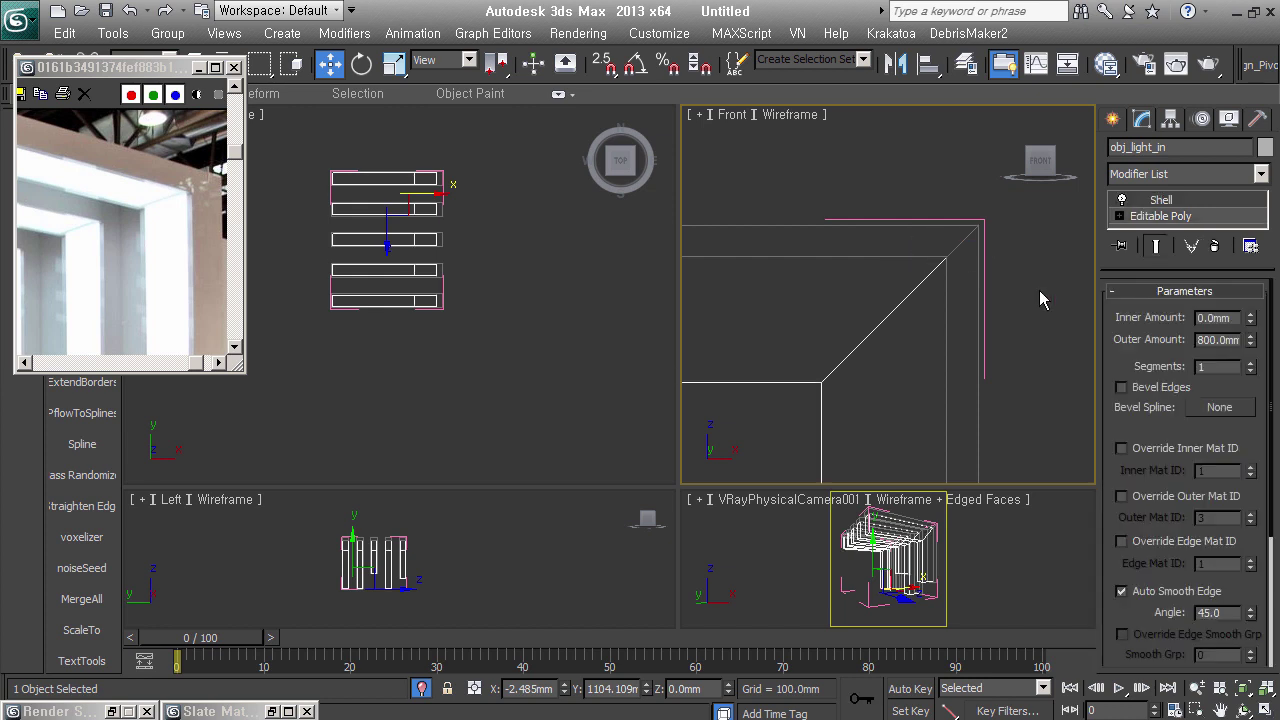
{"action": "right_click", "coordinate": [1250, 343]}
{"action": "mouse_move", "coordinate": [1250, 318]}
{"action": "left_mouse_down"}
{"action": "mouse_move", "coordinate": [1250, 290]}
{"action": "mouse_move", "coordinate": [1250, 321]}
{"action": "left_mouse_up"}
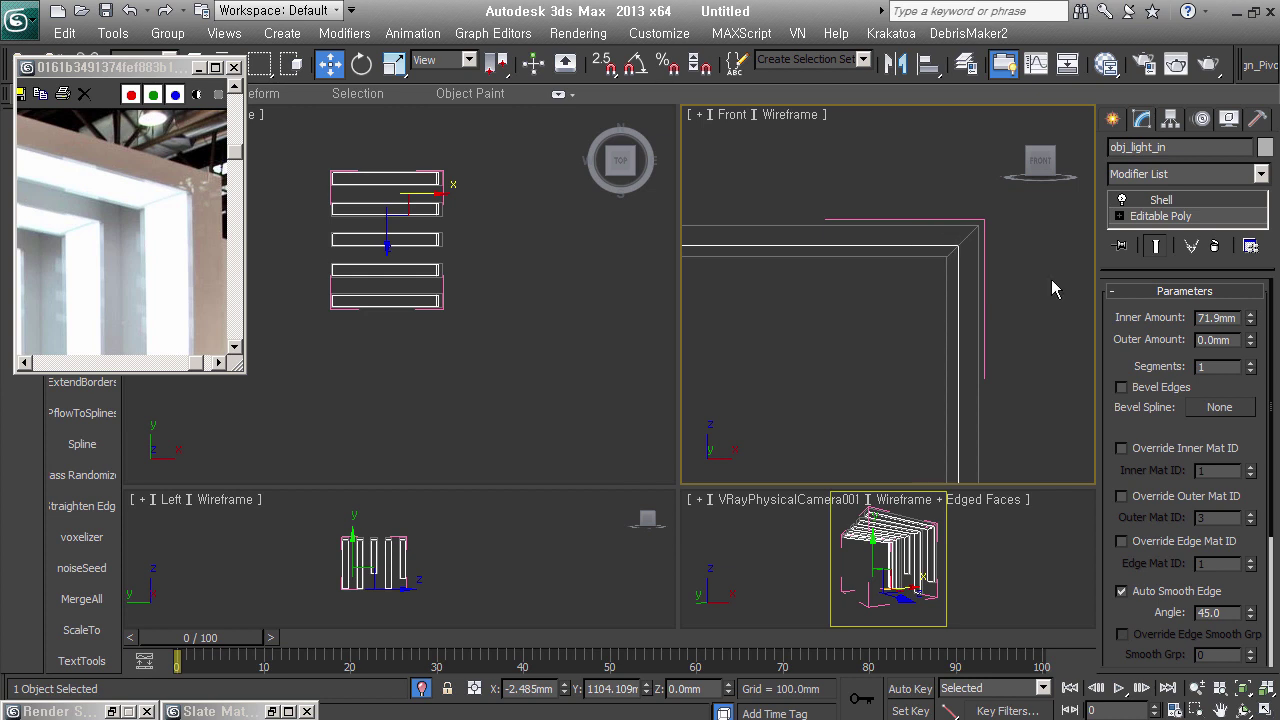
{"action": "double_click", "coordinate": [1211, 317]}
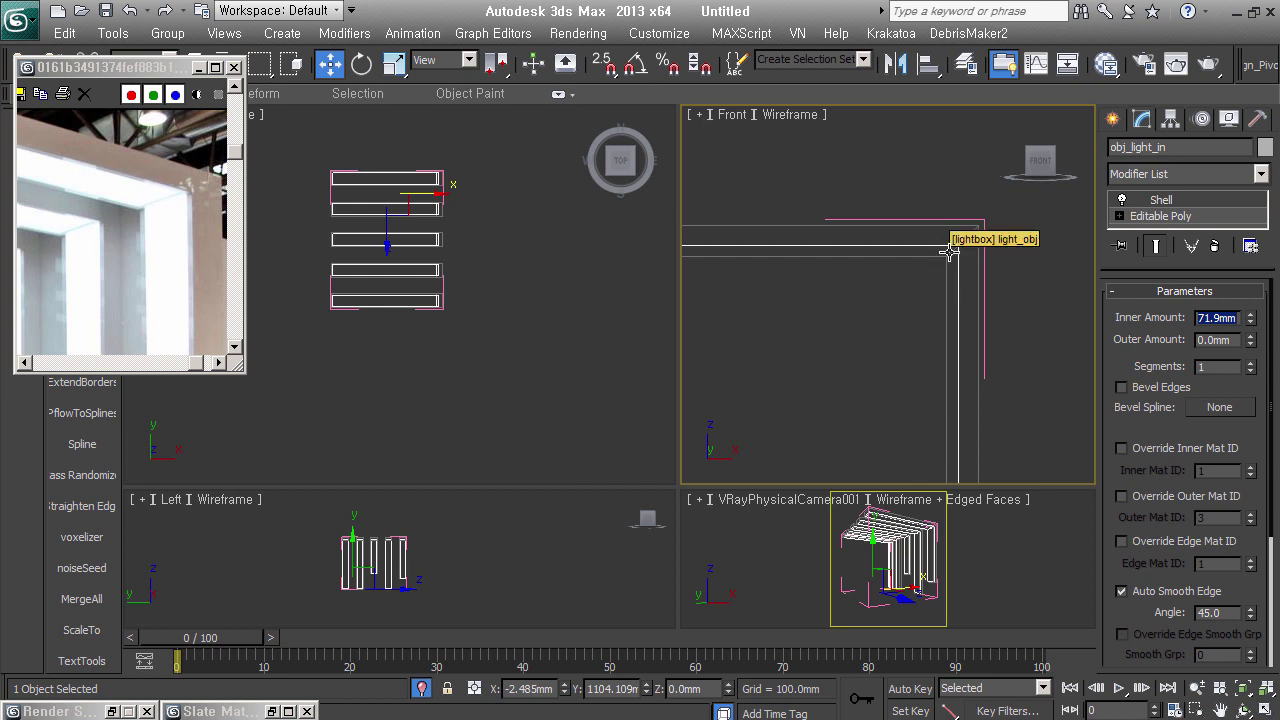
{"action": "type", "text": "80"}
{"action": "key", "text": "Return"}
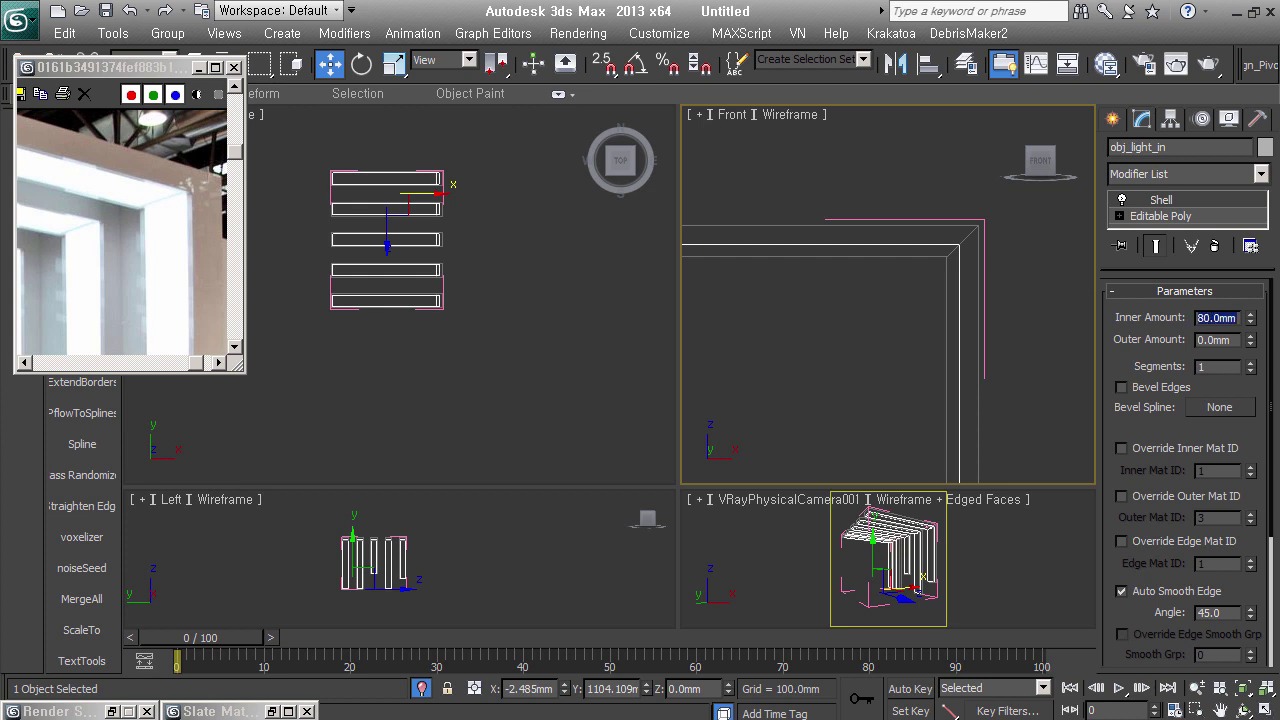
Turn on Select Inner Faces in the Shell modifier and check the result in 3D
{"action": "scroll", "coordinate": [1128, 610], "scroll_direction": "down", "scroll_amount": 2}
{"action": "scroll", "coordinate": [1128, 610], "scroll_direction": "down", "scroll_amount": 2}
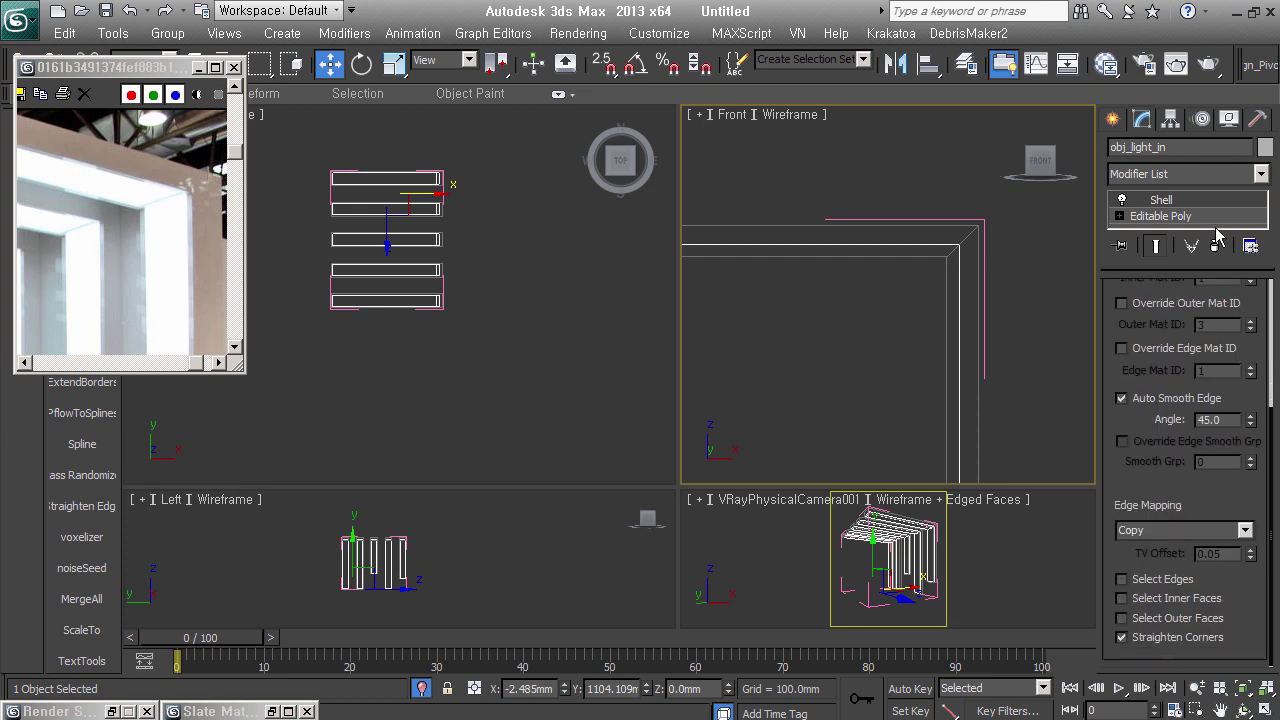
{"action": "left_click", "coordinate": [1202, 603]}
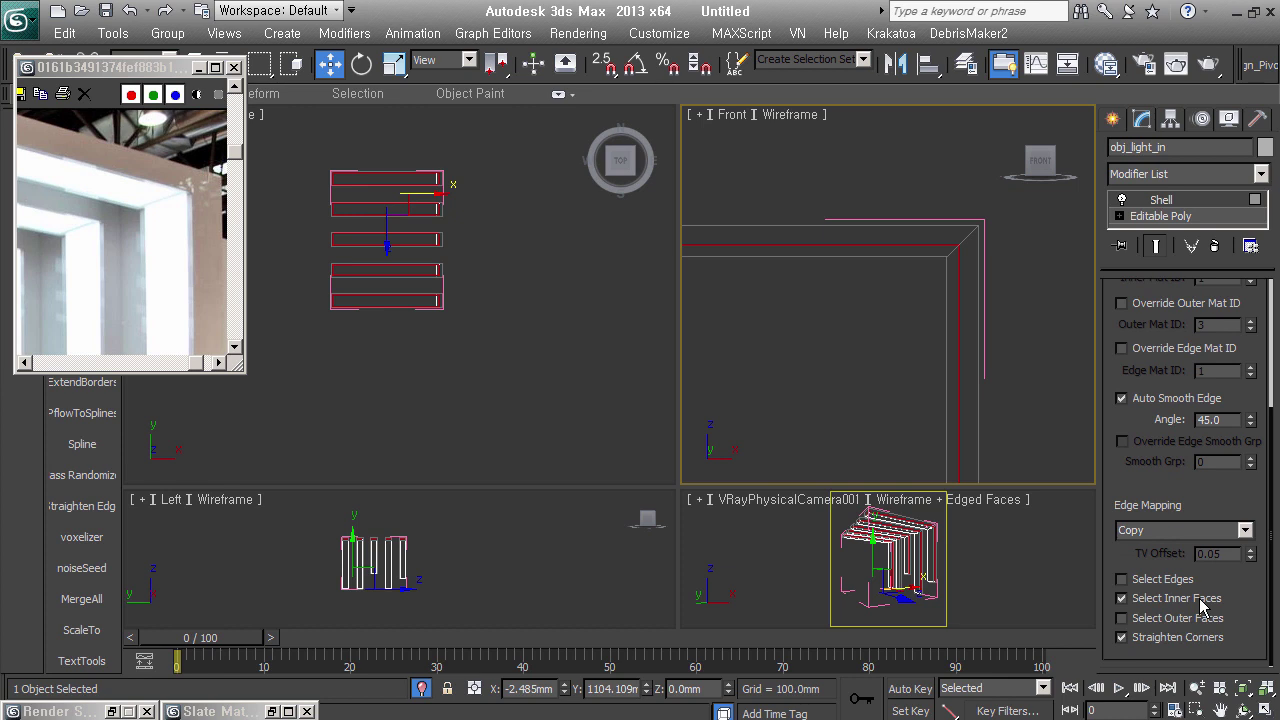
{"action": "mouse_move", "coordinate": [952, 272]}
{"action": "middle_mouse_down", "text": "alt"}
{"action": "mouse_move", "coordinate": [937, 311]}
{"action": "mouse_move", "coordinate": [954, 309]}
{"action": "middle_mouse_up", "text": "alt"}
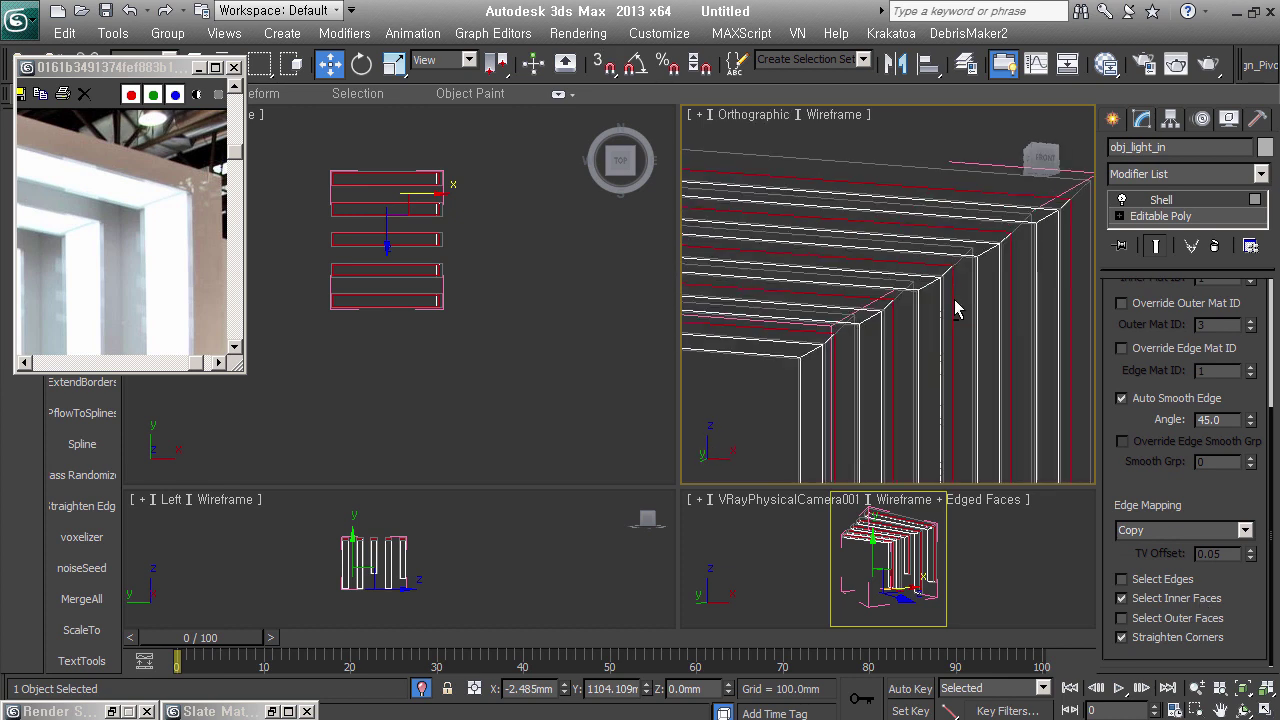
Collapse the Shell into the Editable Poly and flip the normals of the ten inner faces
{"action": "key", "text": "f"}
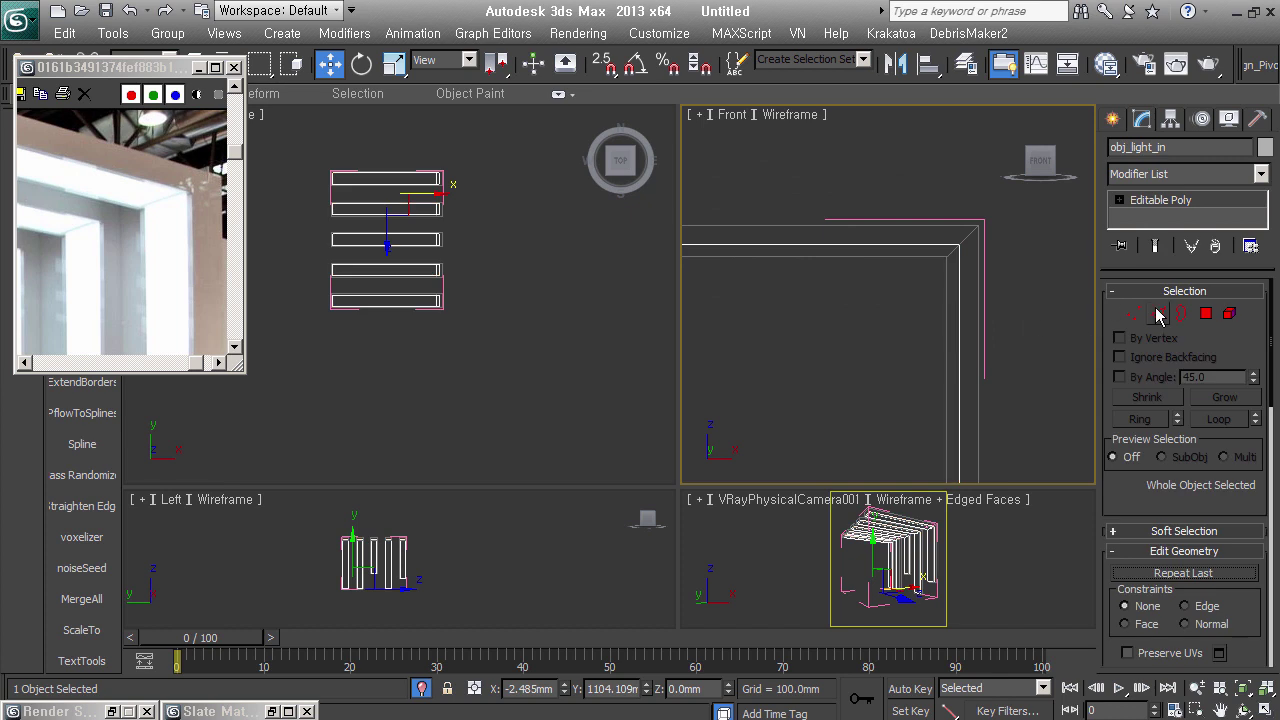
{"action": "left_click", "coordinate": [1206, 314]}
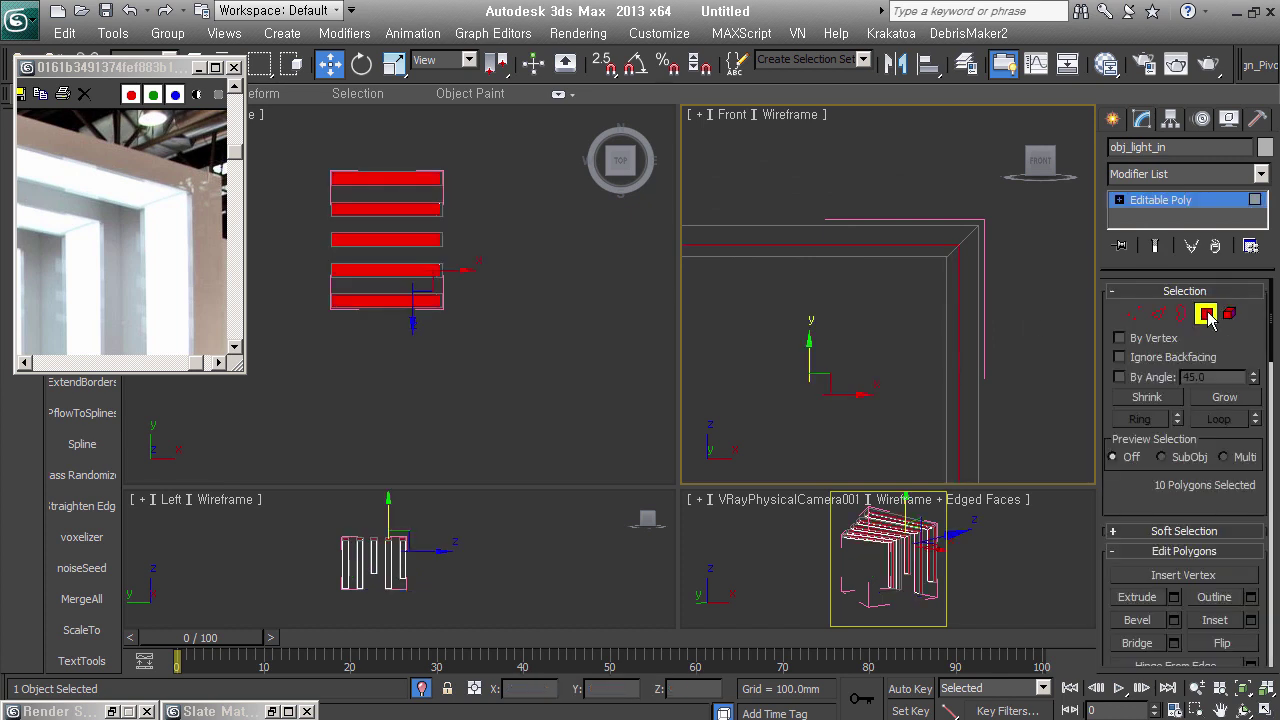
{"action": "key", "text": "ctrl+d"}
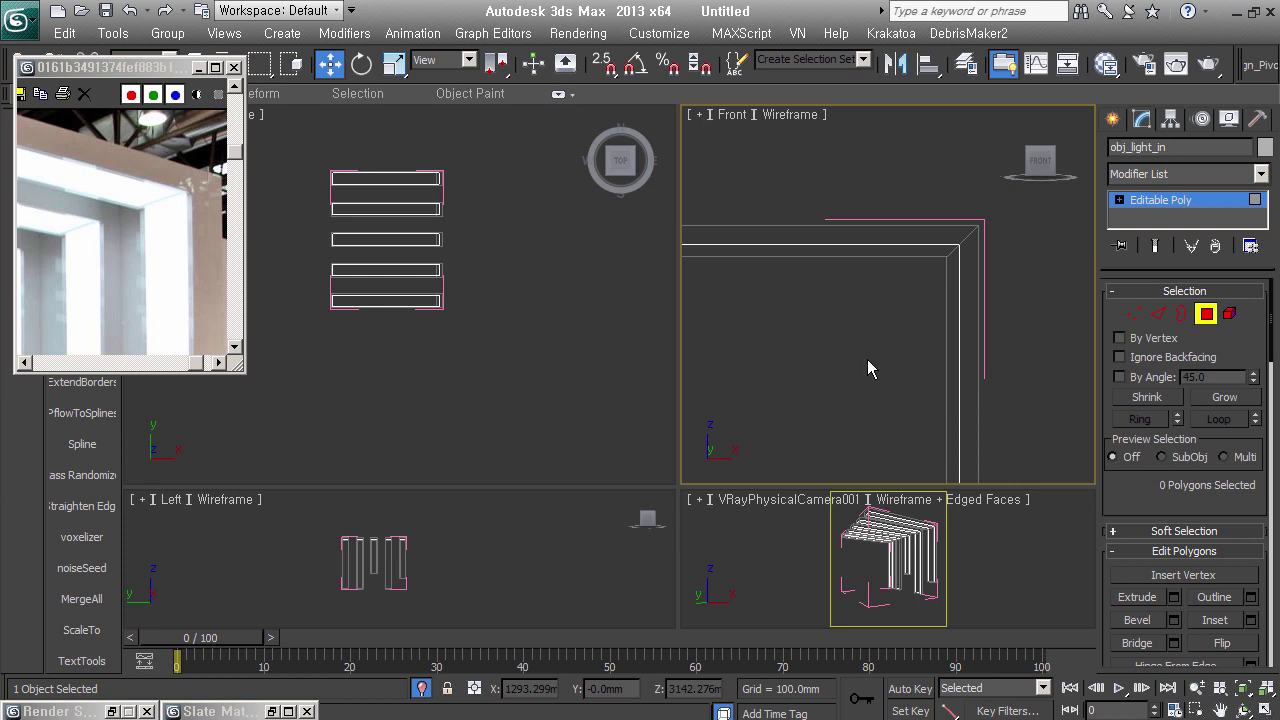
{"action": "key", "text": "ctrl+a"}
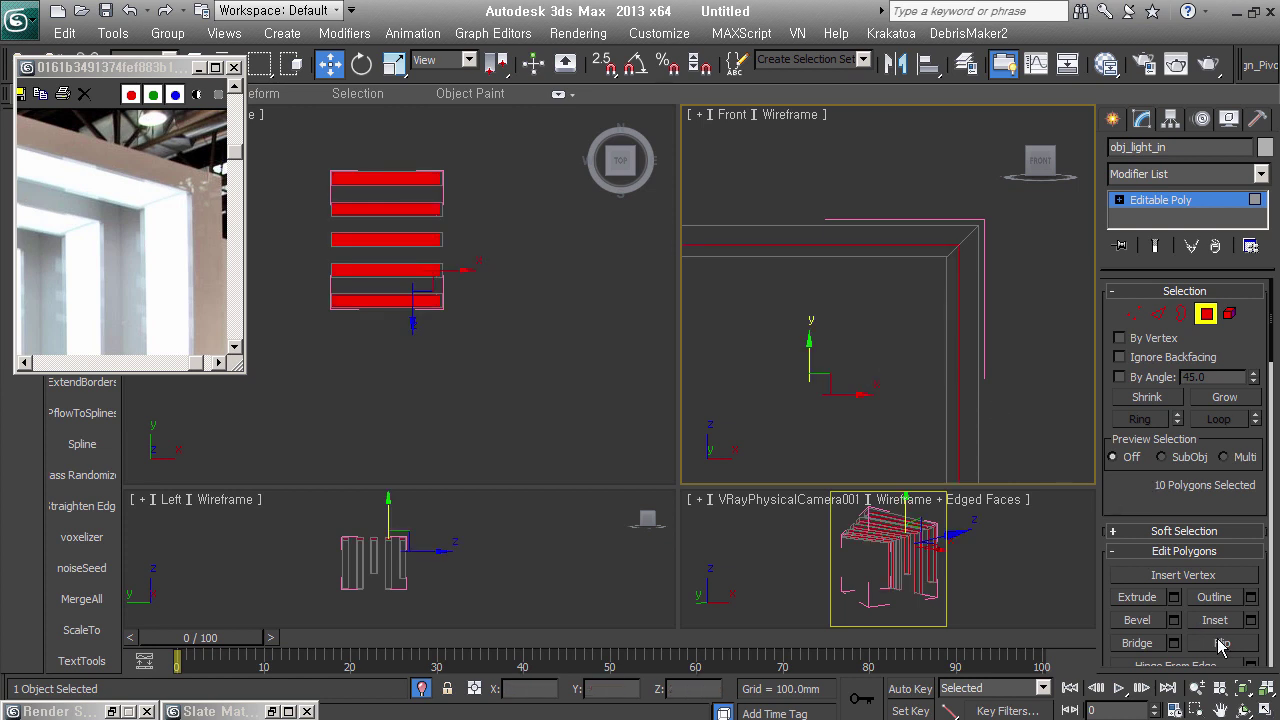
{"action": "left_click", "coordinate": [1221, 645]}
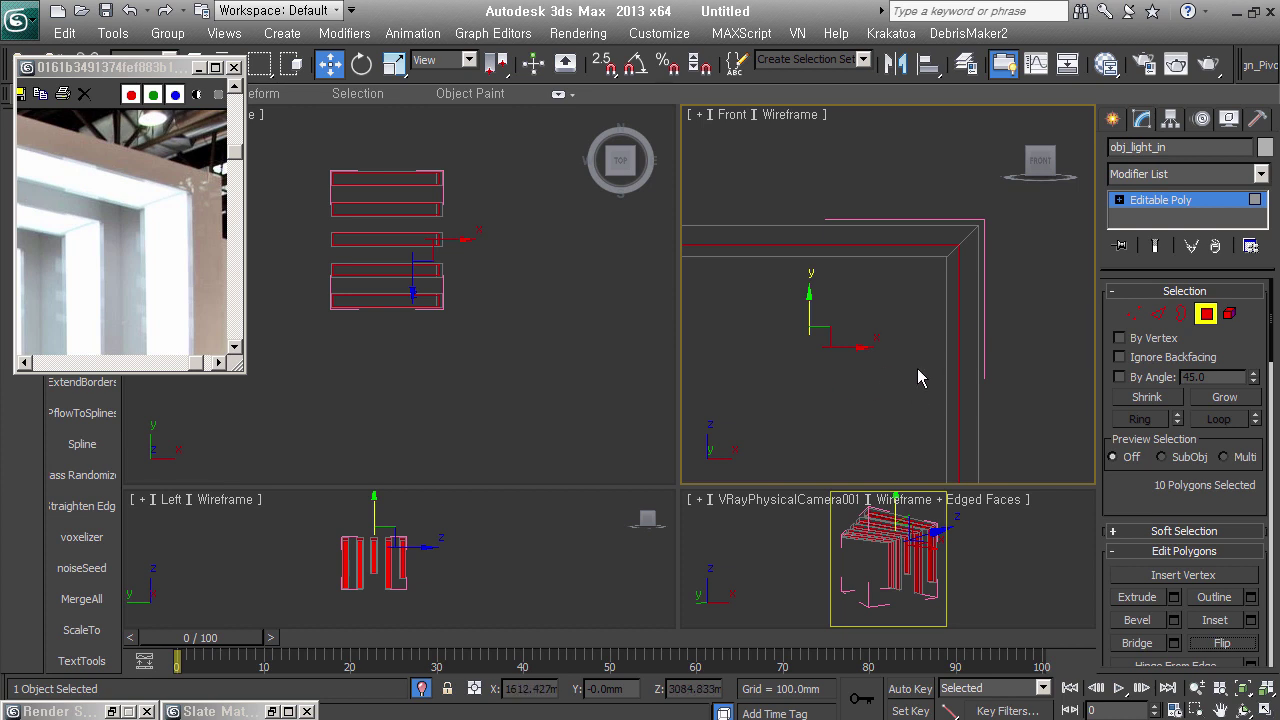
{"action": "left_click", "coordinate": [1207, 316]}
{"action": "middle_click_drag", "start_coordinate": [933, 356], "coordinate": [957, 325], "text": "alt"}
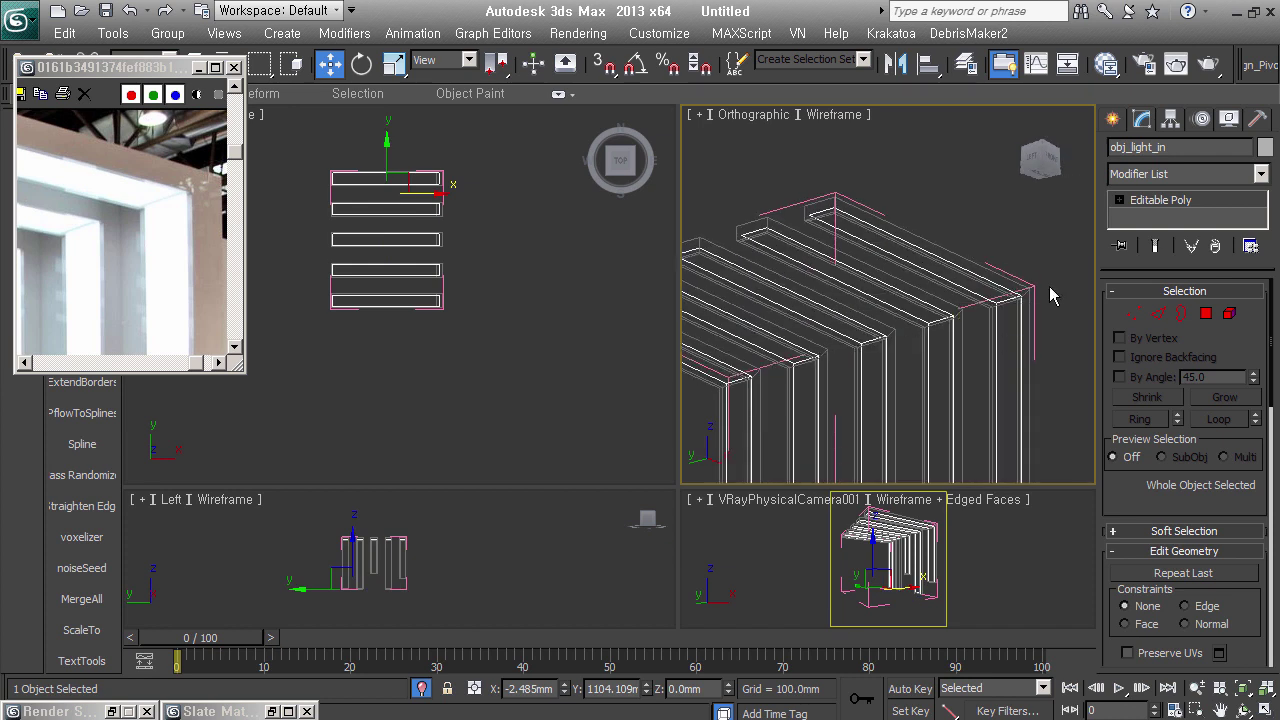
Select all 30 open border edges of obj_light_in in Border mode
{"action": "scroll", "coordinate": [955, 312], "scroll_direction": "up", "scroll_amount": 2}
{"action": "mouse_move", "coordinate": [920, 314]}
{"action": "middle_mouse_down", "text": "alt"}
{"action": "mouse_move", "coordinate": [943, 366]}
{"action": "mouse_move", "coordinate": [931, 374]}
{"action": "middle_mouse_up", "text": "alt"}
{"action": "middle_click_drag", "start_coordinate": [963, 280], "coordinate": [969, 282], "text": "alt"}
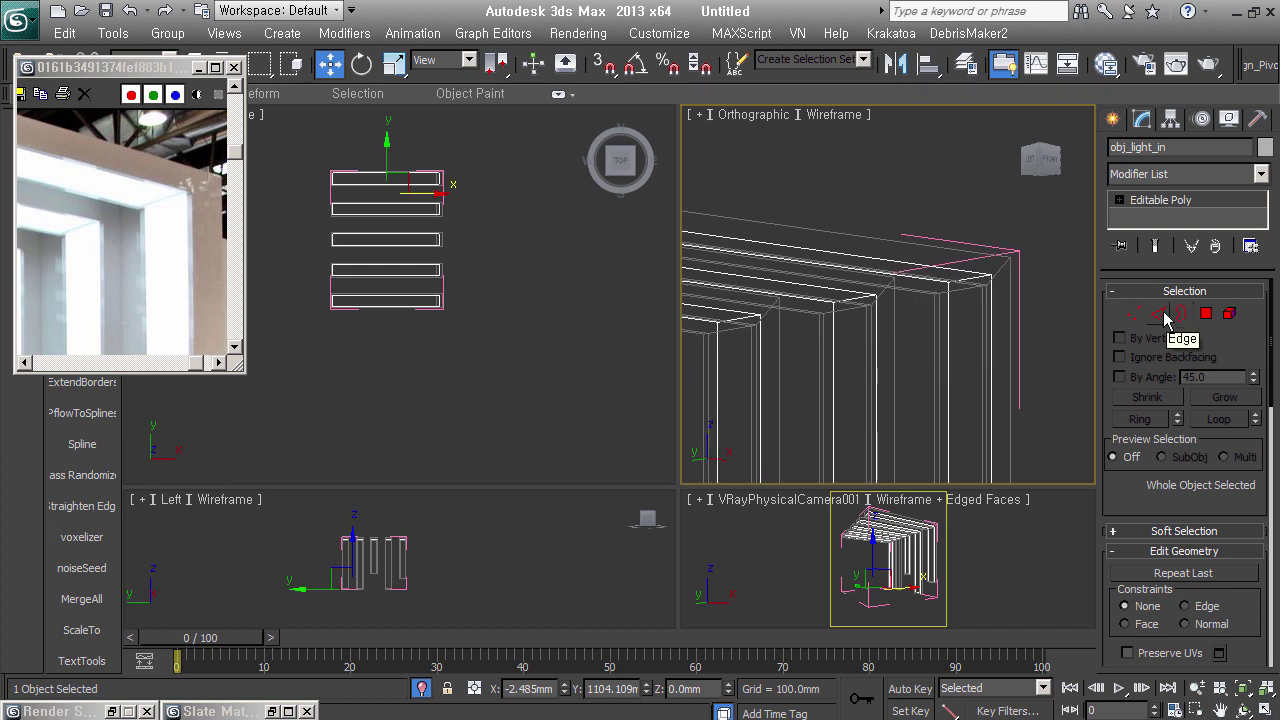
{"action": "left_click", "coordinate": [1181, 314]}
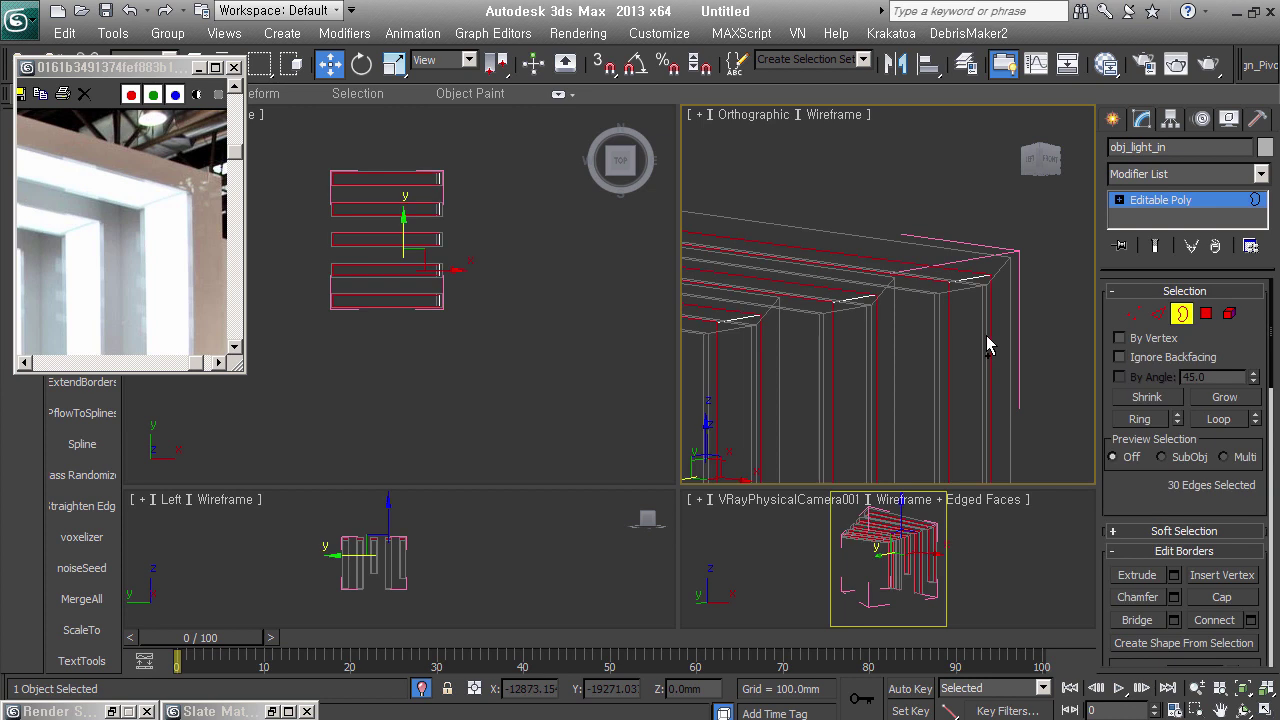
Chamfer the selected border edges by 46.593 mm
{"action": "mouse_move", "coordinate": [946, 332]}
{"action": "middle_mouse_down", "text": "alt"}
{"action": "mouse_move", "coordinate": [1023, 304]}
{"action": "mouse_move", "coordinate": [988, 389]}
{"action": "mouse_move", "coordinate": [1000, 395]}
{"action": "middle_mouse_up", "text": "alt"}
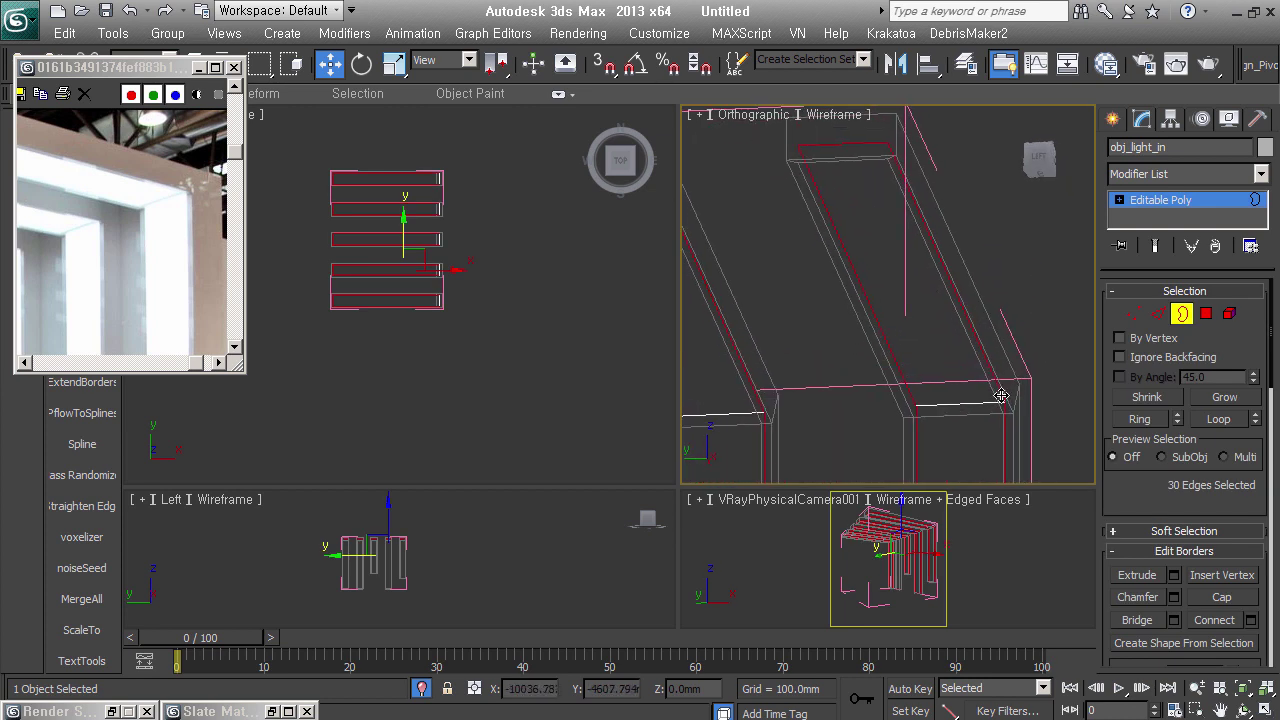
{"action": "right_click", "coordinate": [1000, 395]}
{"action": "left_click", "coordinate": [792, 476]}
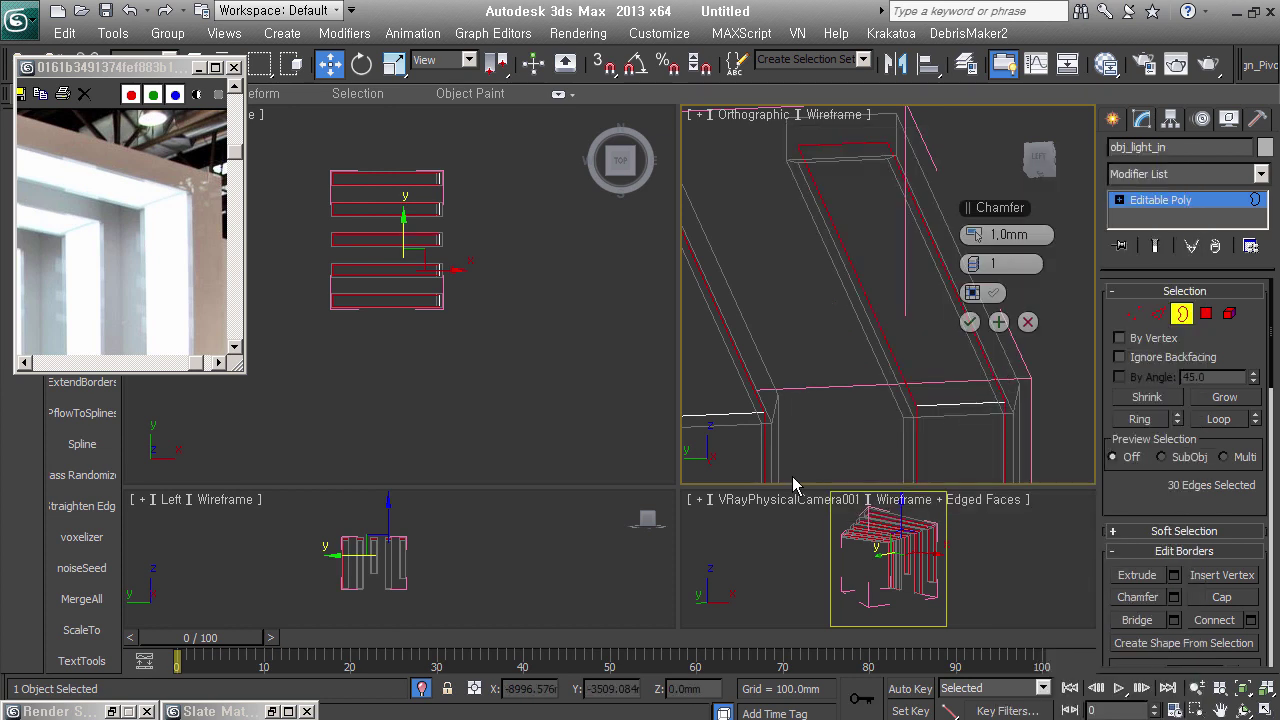
{"action": "left_click_drag", "start_coordinate": [1000, 234], "coordinate": [1040, 234]}
{"action": "left_click_drag", "start_coordinate": [947, 234], "coordinate": [925, 236]}
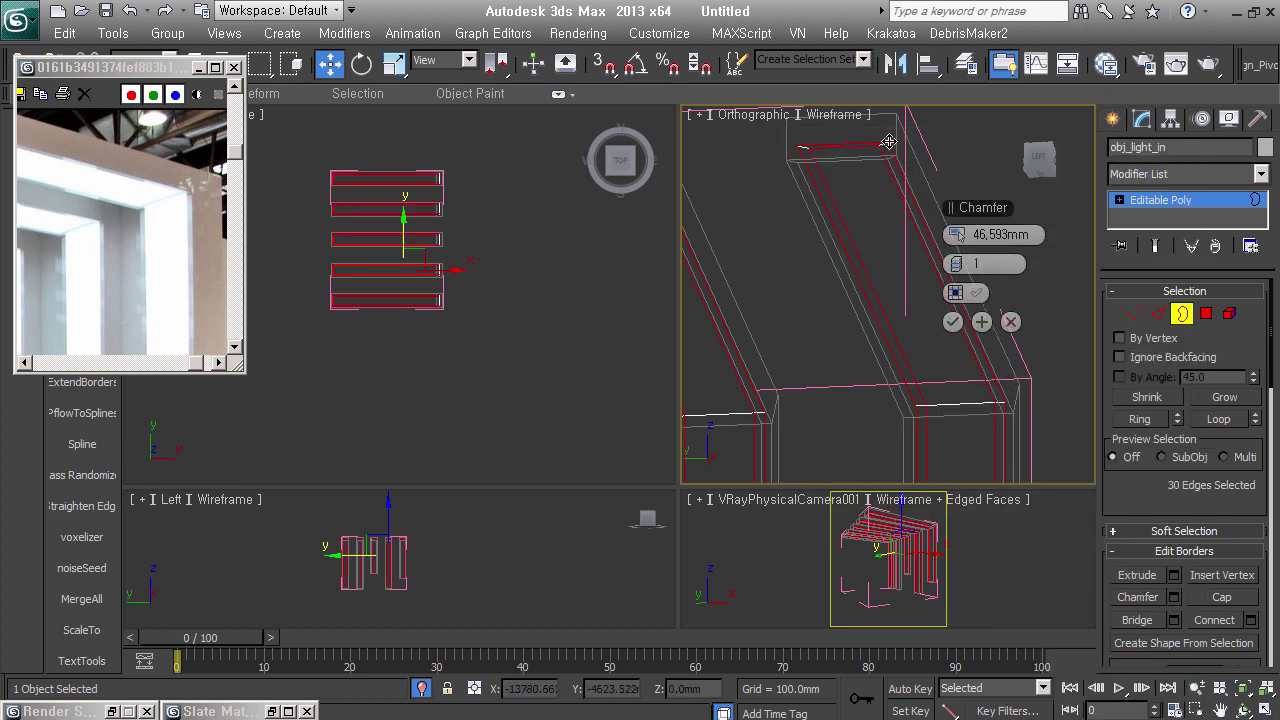
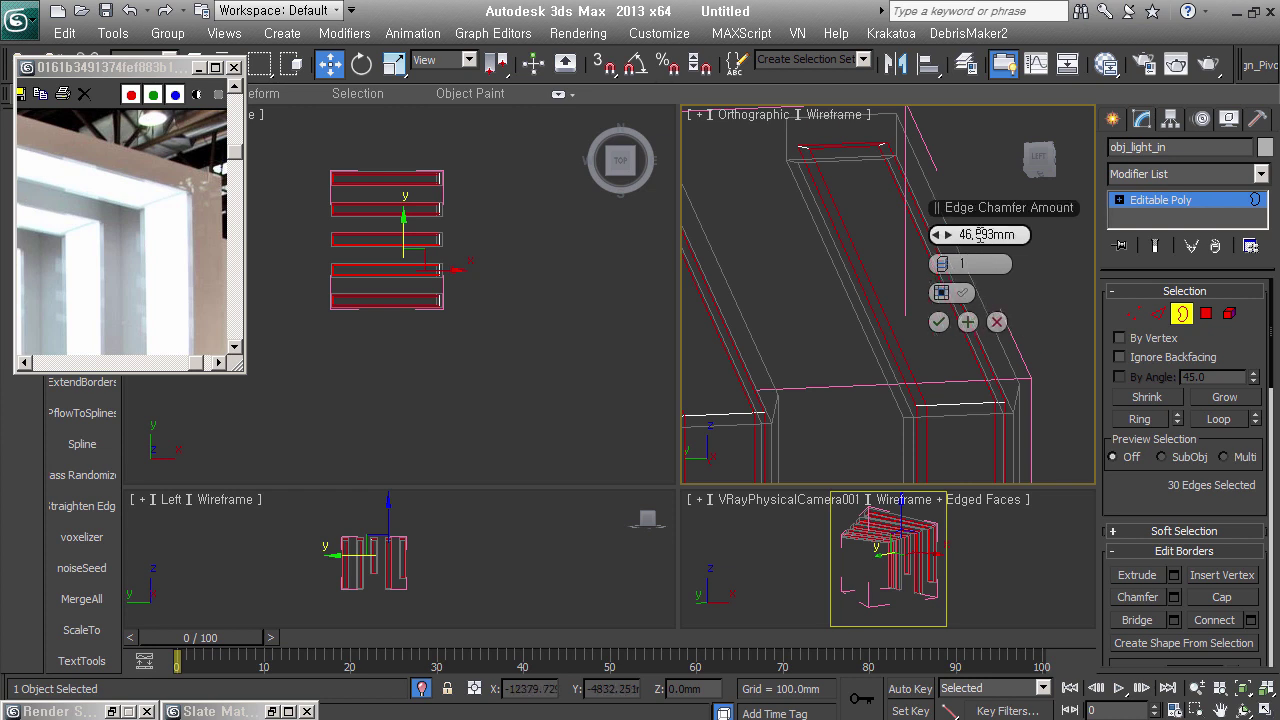
Chamfer the border edges of obj_light_in by about 60 mm and return to object level
{"action": "left_click_drag", "start_coordinate": [944, 236], "coordinate": [944, 231]}
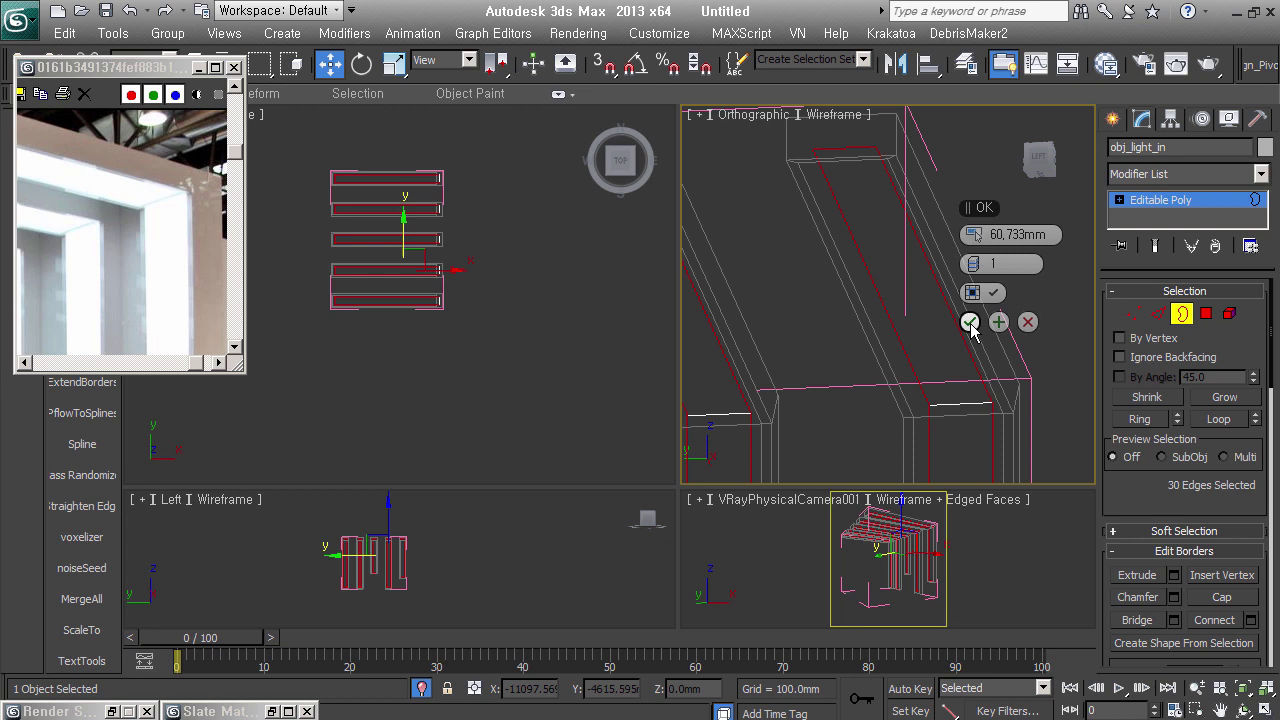
{"action": "left_click", "coordinate": [970, 323]}
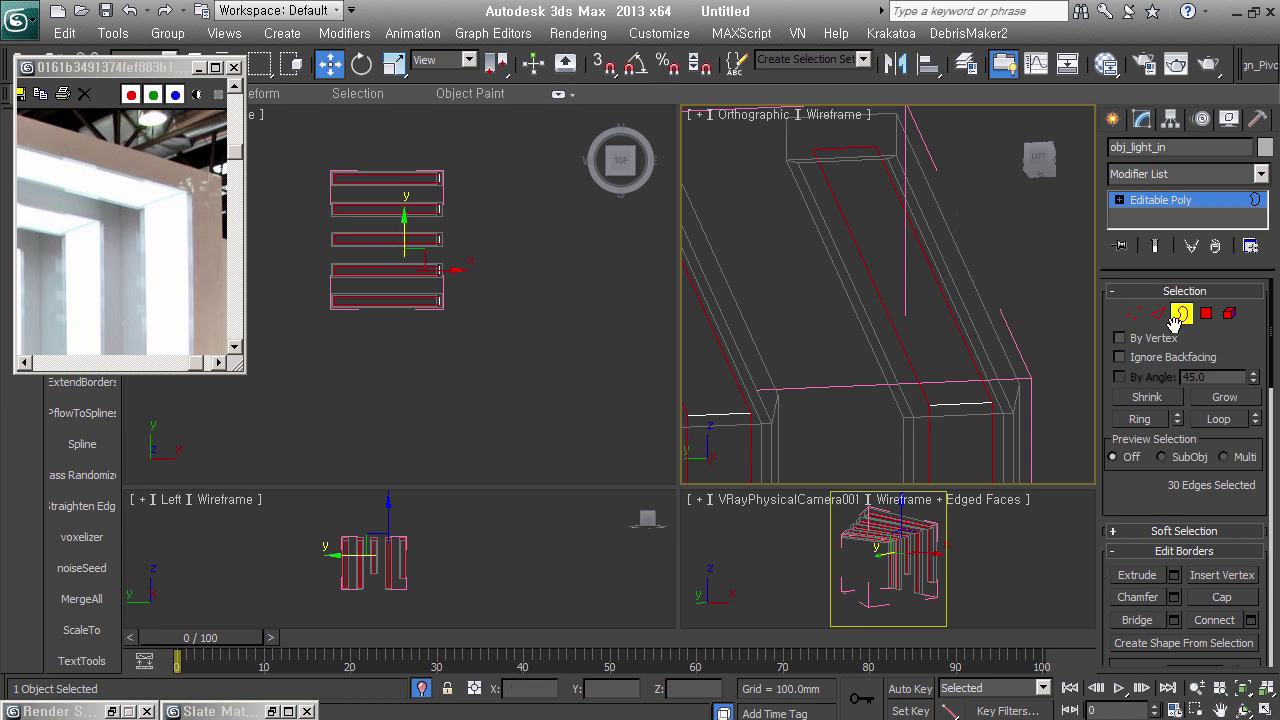
{"action": "left_click", "coordinate": [1181, 314]}
{"action": "mouse_move", "coordinate": [1001, 383]}
{"action": "middle_mouse_down", "text": "alt"}
{"action": "mouse_move", "coordinate": [1014, 314]}
{"action": "mouse_move", "coordinate": [1034, 423]}
{"action": "middle_mouse_up", "text": "alt"}
{"action": "scroll", "coordinate": [1000, 420], "scroll_direction": "down", "scroll_amount": 2}
{"action": "scroll", "coordinate": [976, 350], "scroll_direction": "down", "scroll_amount": 2}
{"action": "middle_click_drag", "start_coordinate": [976, 350], "coordinate": [987, 382], "text": "alt"}
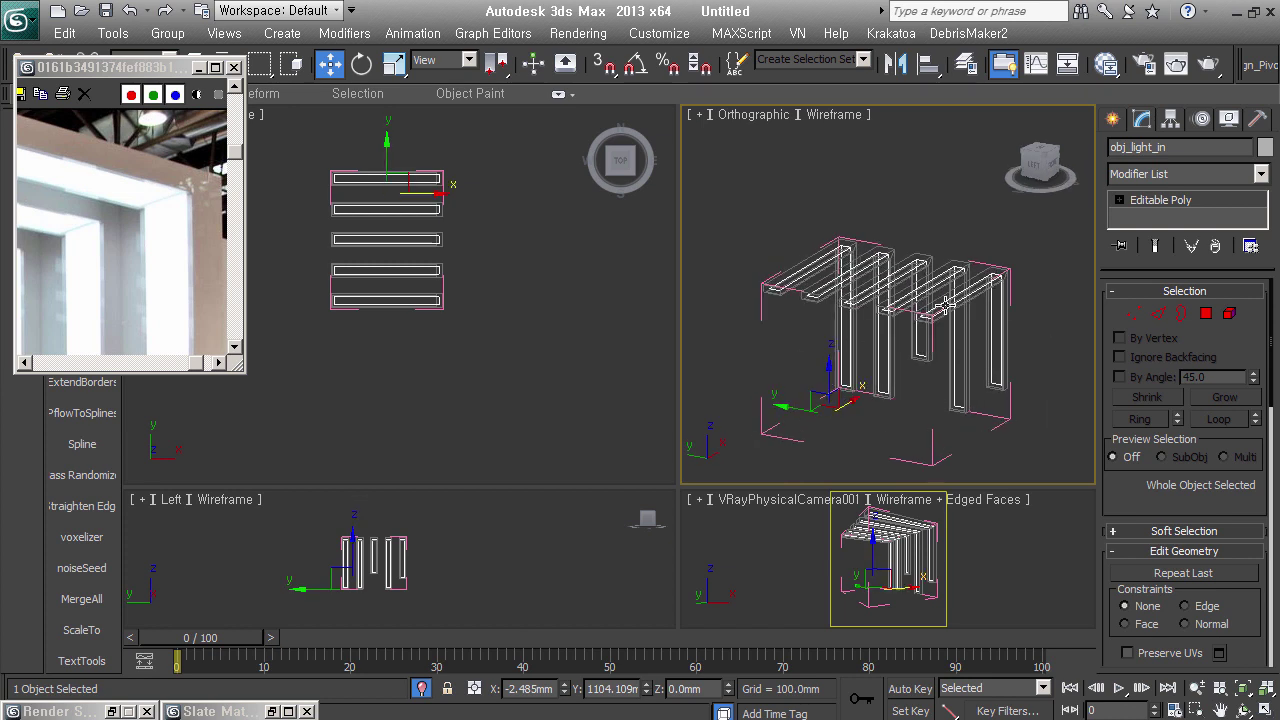
Center obj_light_in's pivot on the object with Affect Pivot Only, then turn on 3D snapping
{"action": "left_click", "coordinate": [1171, 120]}
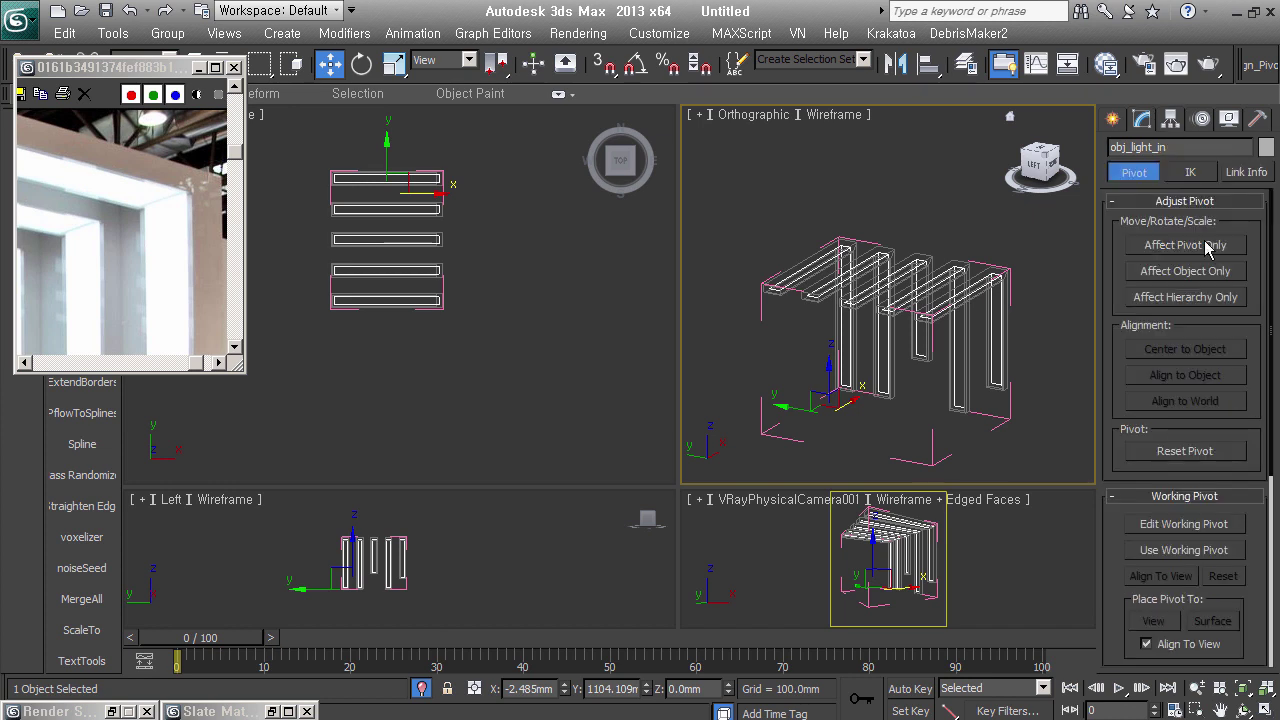
{"action": "left_click", "coordinate": [1210, 250]}
{"action": "left_click", "coordinate": [1195, 353]}
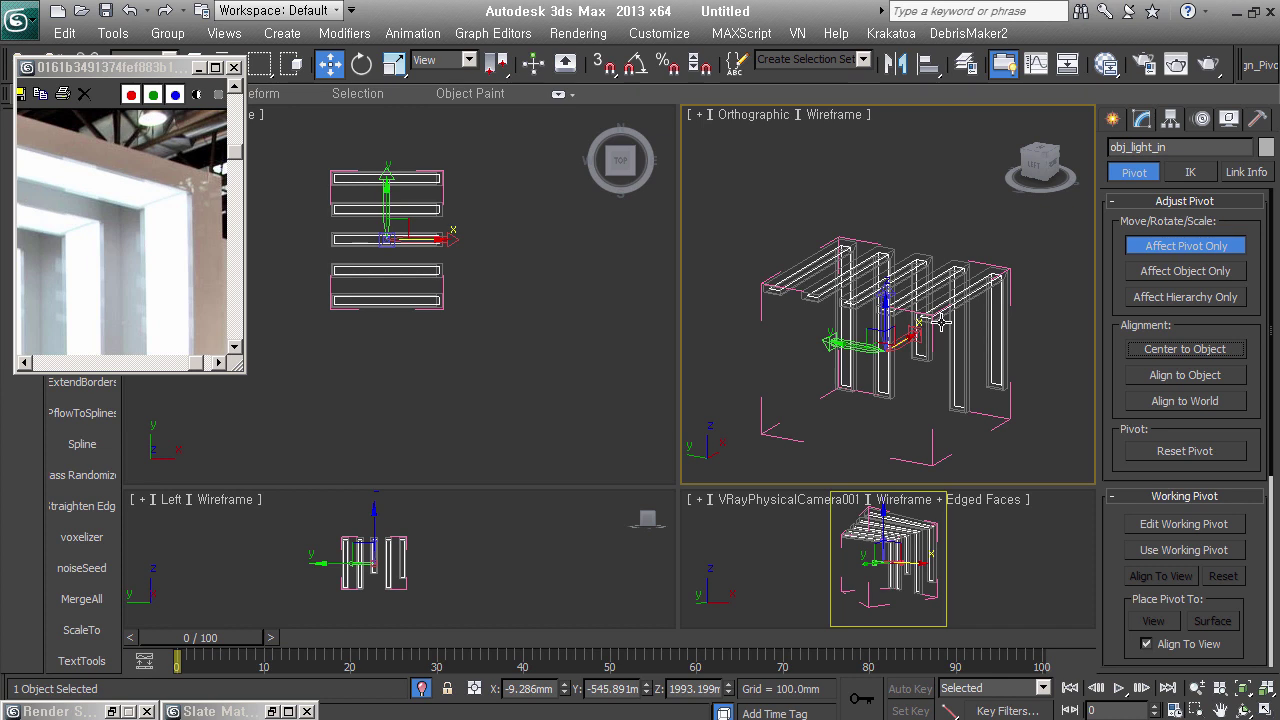
{"action": "key", "text": "s"}
{"action": "left_click", "coordinate": [1120, 118]}
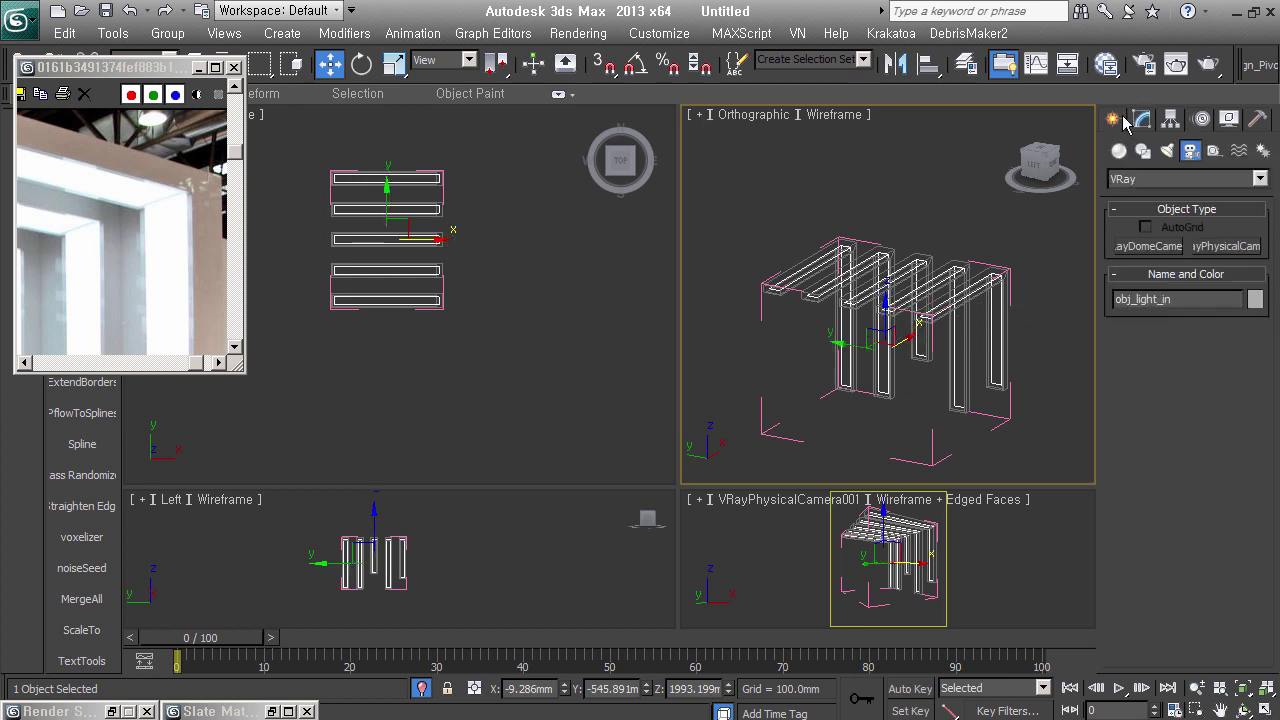
Create a VRayLight of type Mesh in the scene
{"action": "left_click", "coordinate": [1167, 150]}
{"action": "left_click", "coordinate": [1180, 179]}
{"action": "left_click", "coordinate": [1165, 250]}
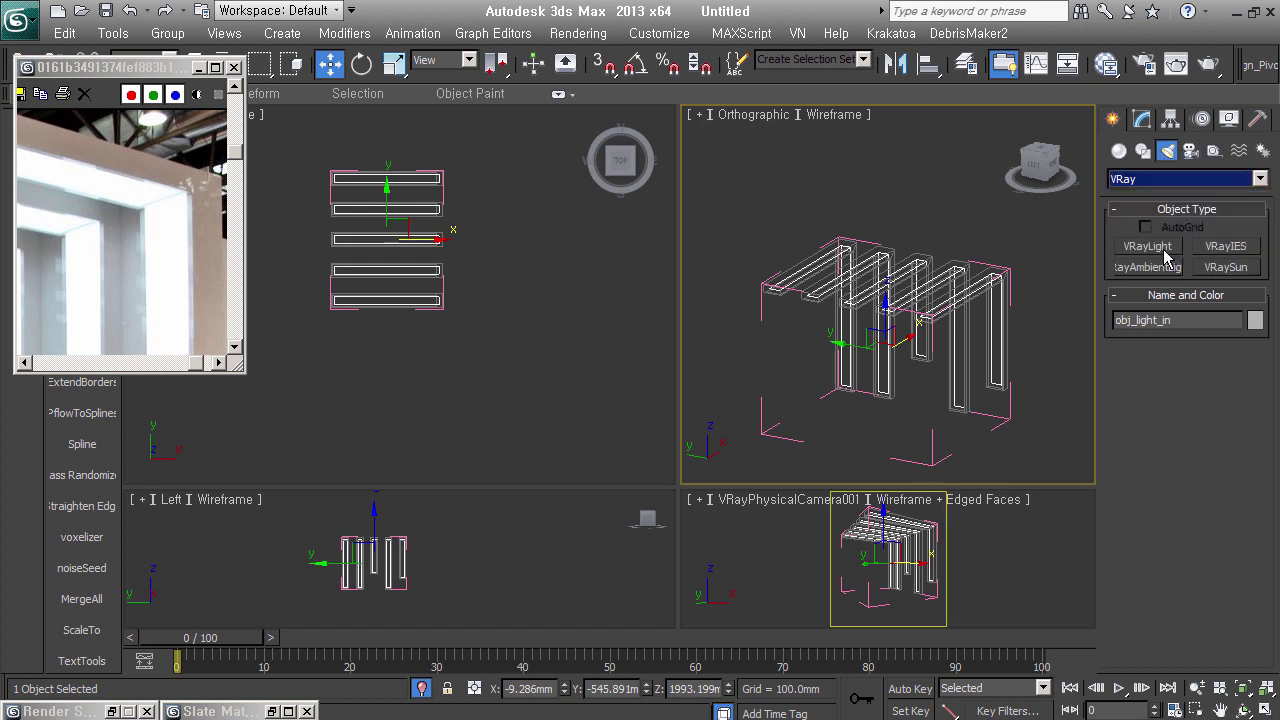
{"action": "left_click", "coordinate": [1165, 252]}
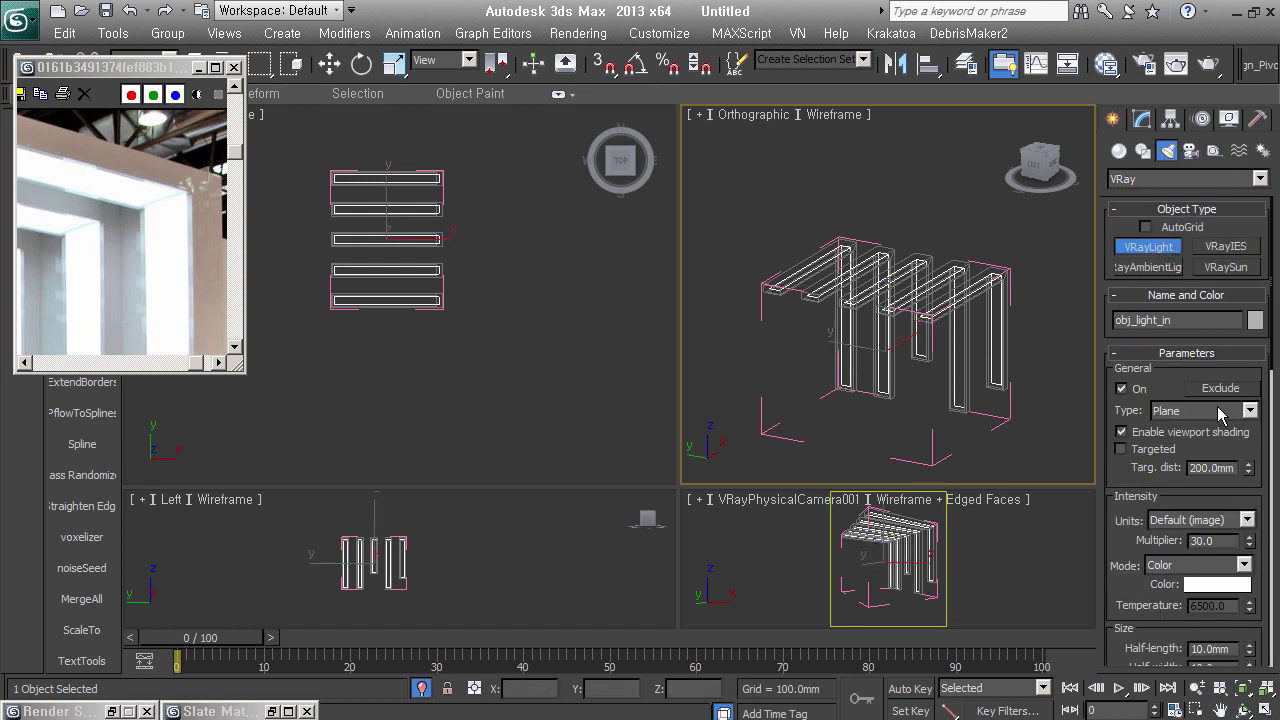
{"action": "left_click", "coordinate": [1212, 410]}
{"action": "left_click", "coordinate": [1208, 467]}
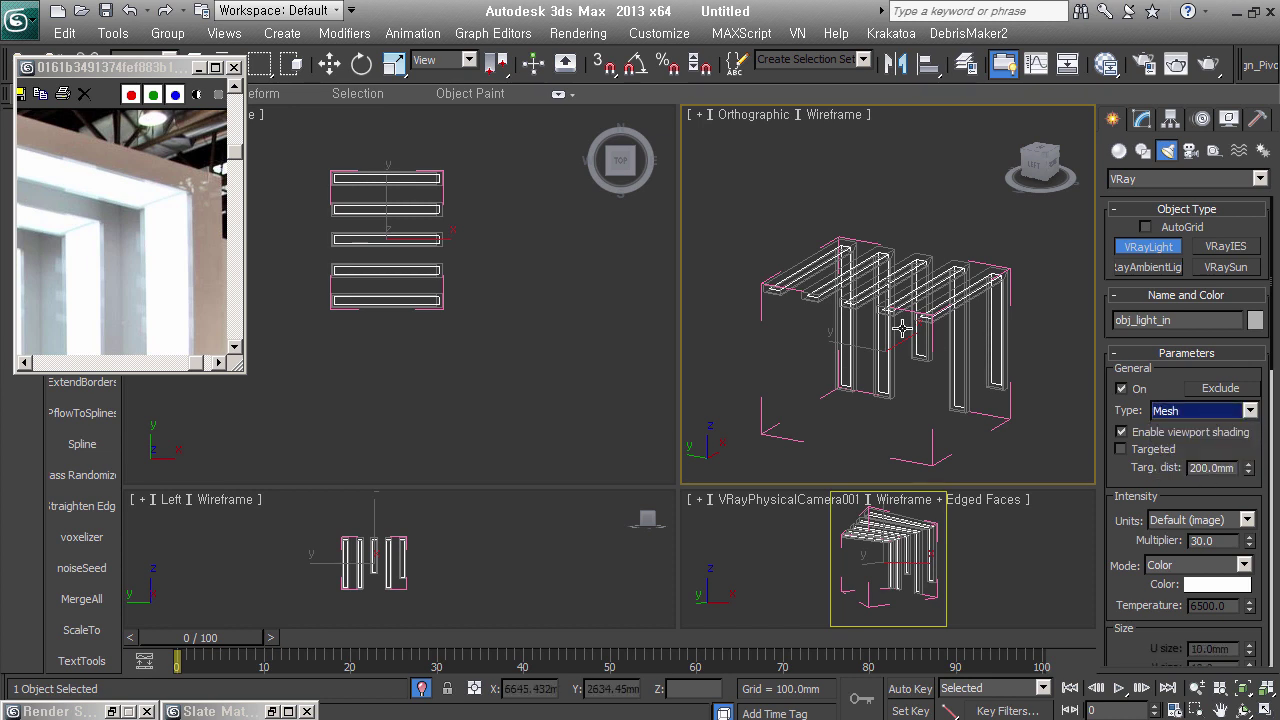
{"action": "left_click", "coordinate": [994, 457]}
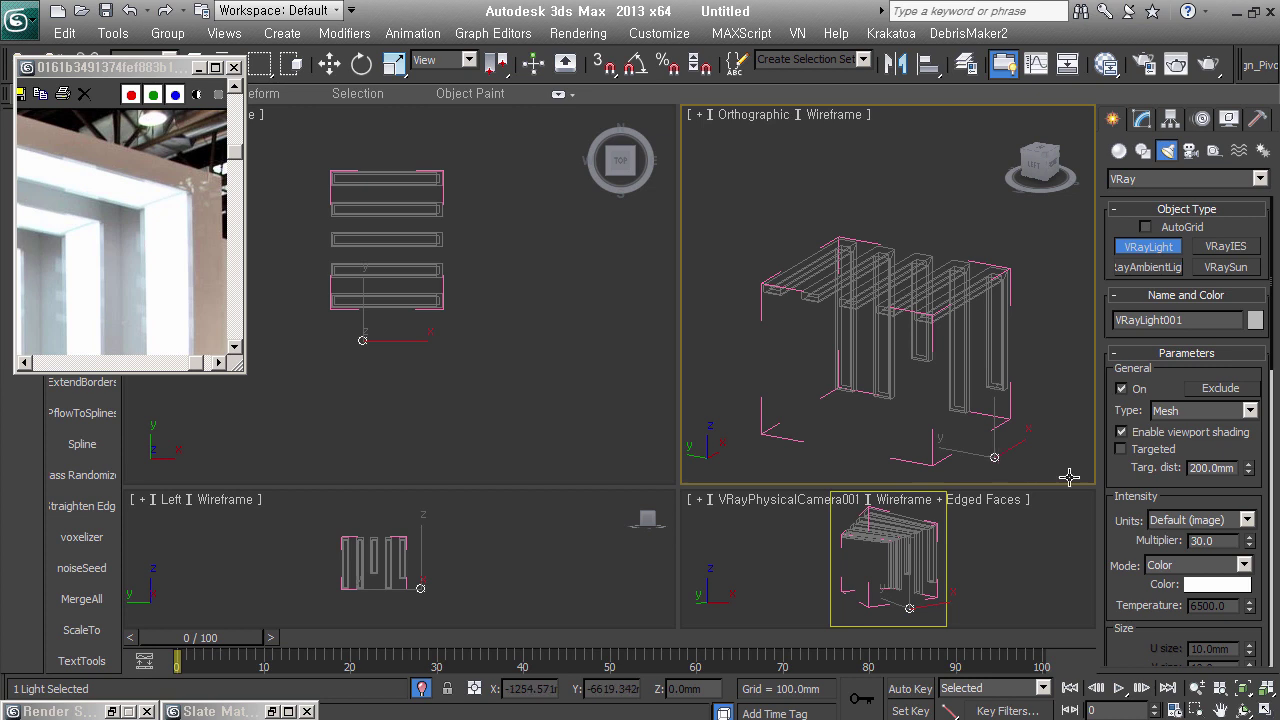
Use Pick mesh to turn the light strip mesh into the light's shape
{"action": "left_click", "coordinate": [1141, 120]}
{"action": "scroll", "coordinate": [1140, 600], "scroll_direction": "down", "scroll_amount": 3}
{"action": "scroll", "coordinate": [1140, 600], "scroll_direction": "down", "scroll_amount": 4}
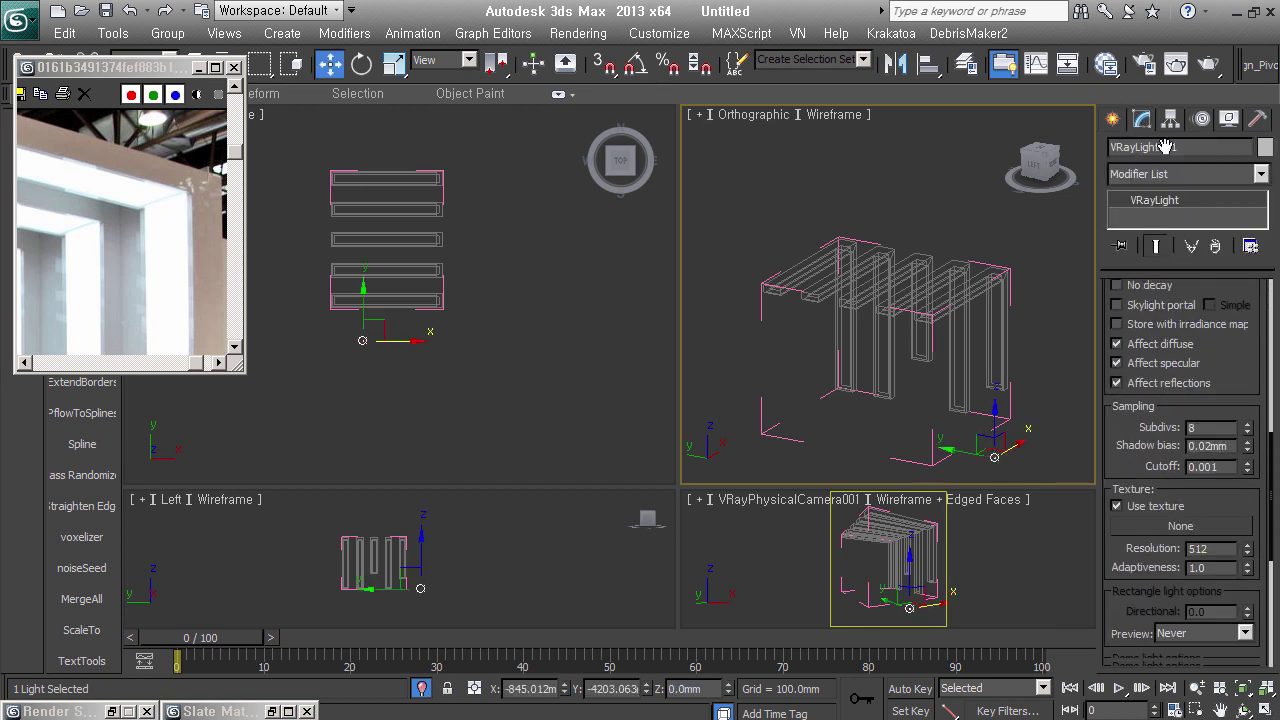
{"action": "scroll", "coordinate": [1140, 600], "scroll_direction": "down", "scroll_amount": 4}
{"action": "scroll", "coordinate": [1166, 475], "scroll_direction": "down", "scroll_amount": 3}
{"action": "scroll", "coordinate": [1166, 475], "scroll_direction": "down", "scroll_amount": 3}
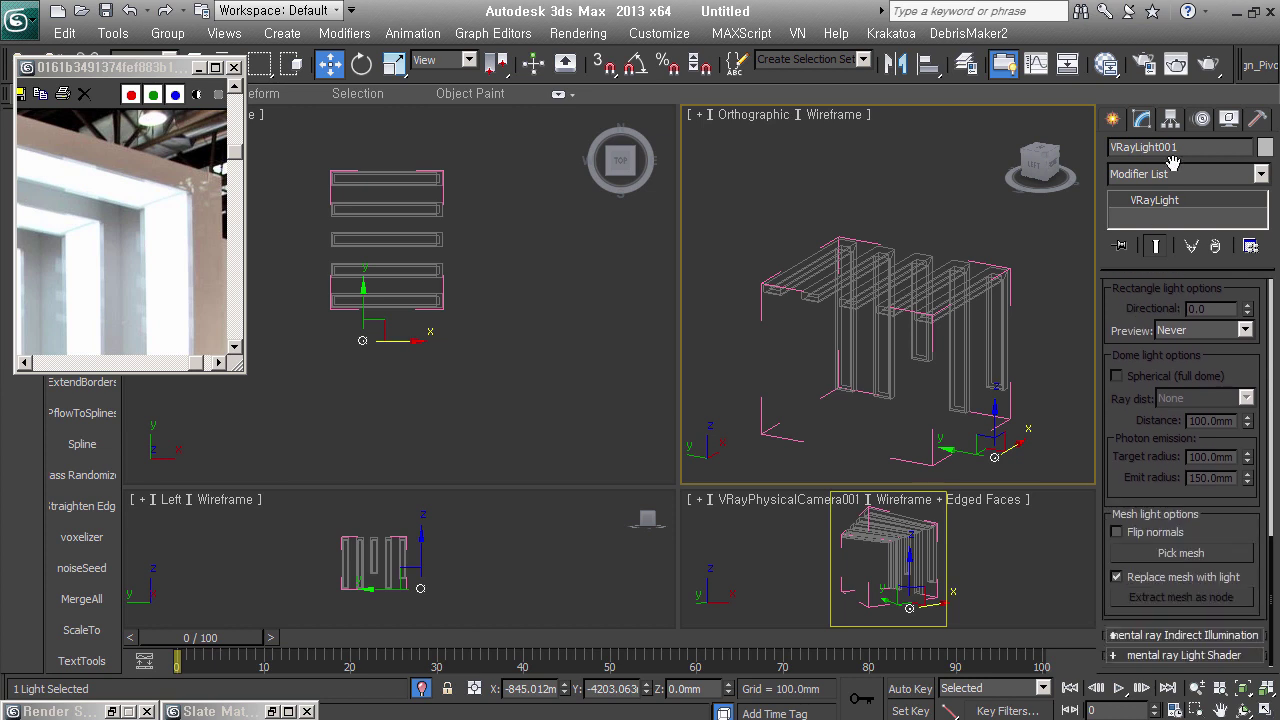
{"action": "left_click", "coordinate": [1189, 556]}
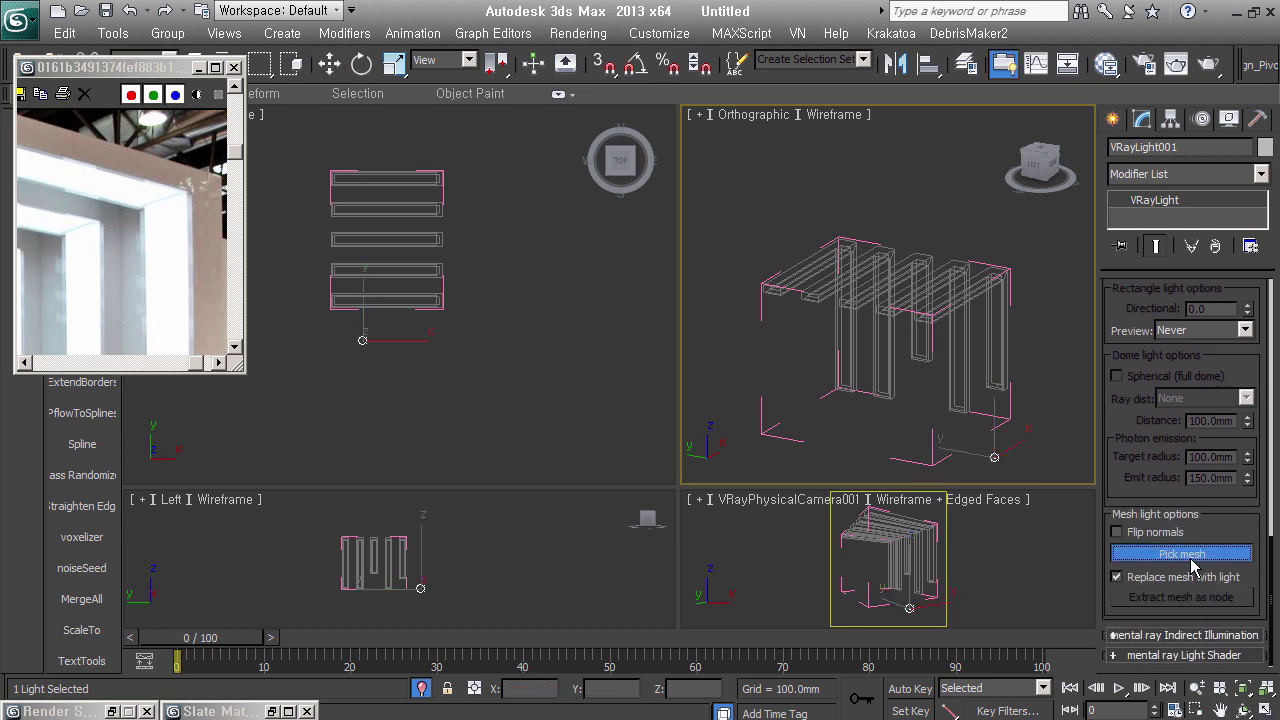
{"action": "scroll", "coordinate": [923, 315], "scroll_direction": "up", "scroll_amount": 3}
{"action": "scroll", "coordinate": [923, 315], "scroll_direction": "up", "scroll_amount": 3}
{"action": "scroll", "coordinate": [923, 315], "scroll_direction": "up", "scroll_amount": 1}
{"action": "scroll", "coordinate": [923, 310], "scroll_direction": "up", "scroll_amount": 2}
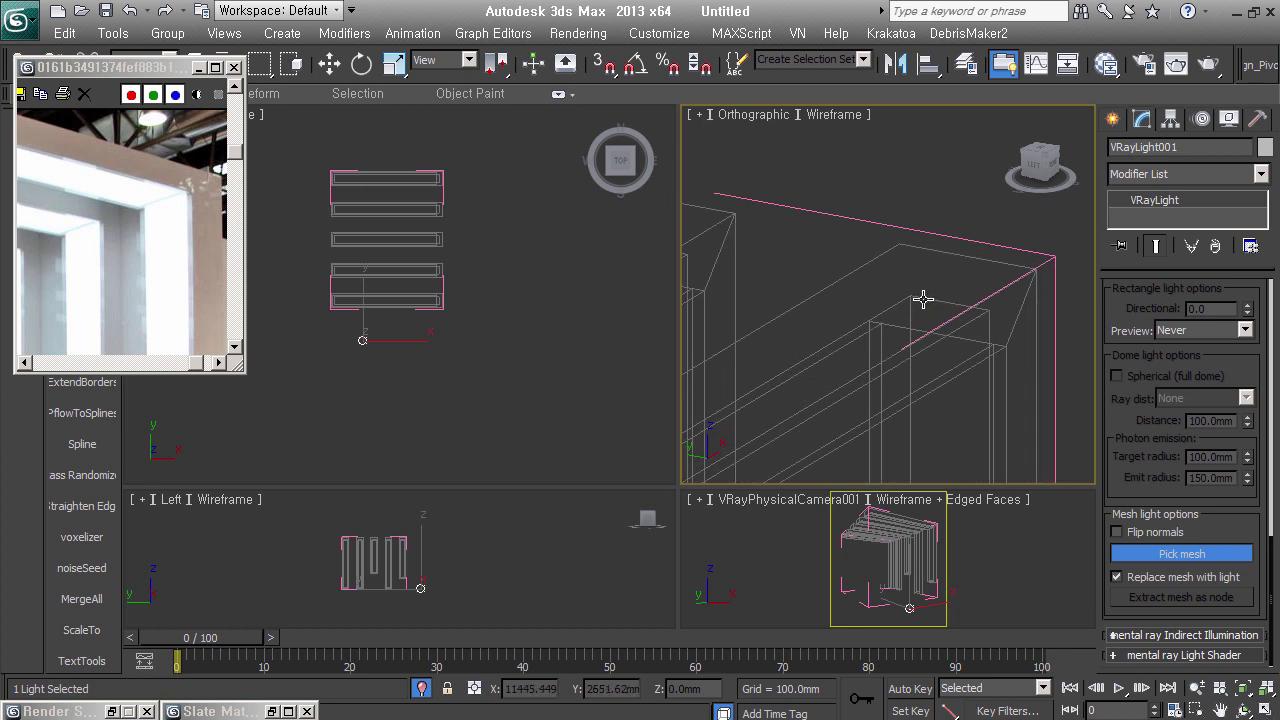
{"action": "left_click", "coordinate": [923, 299]}
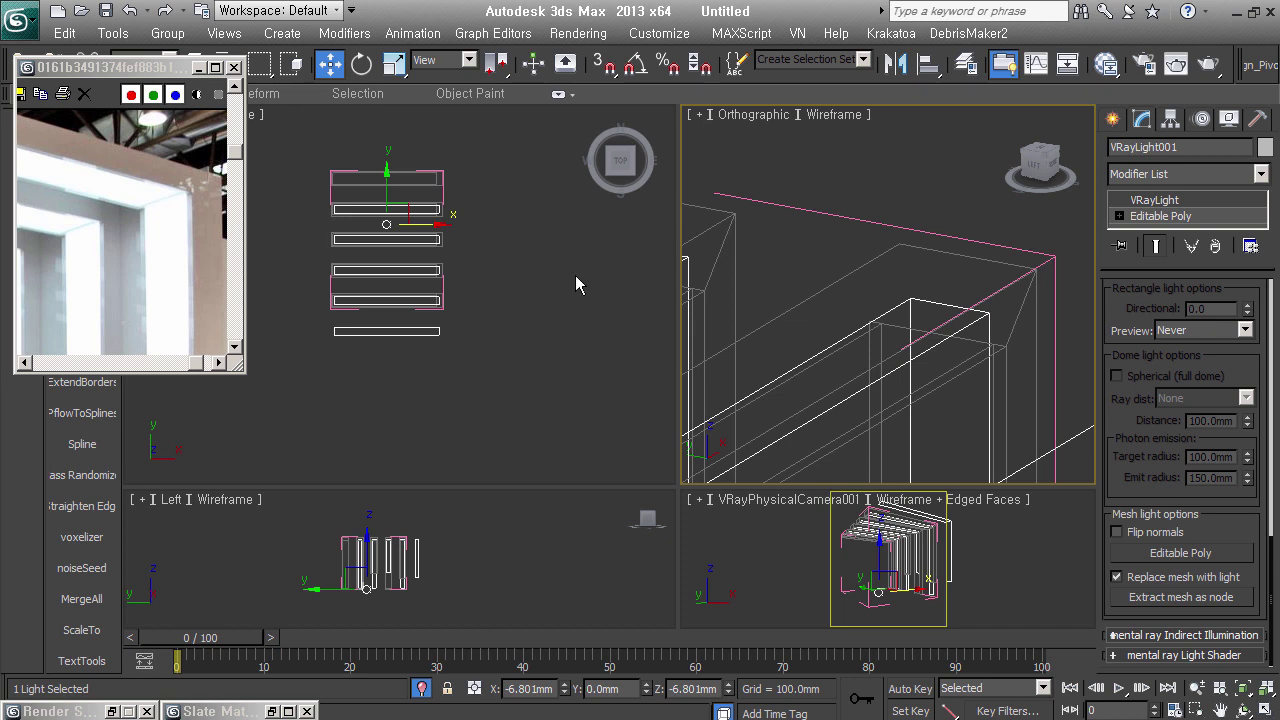
Move VRayLight001 along Y into position among the frame's strips
{"action": "middle_click_drag", "start_coordinate": [478, 248], "coordinate": [578, 256]}
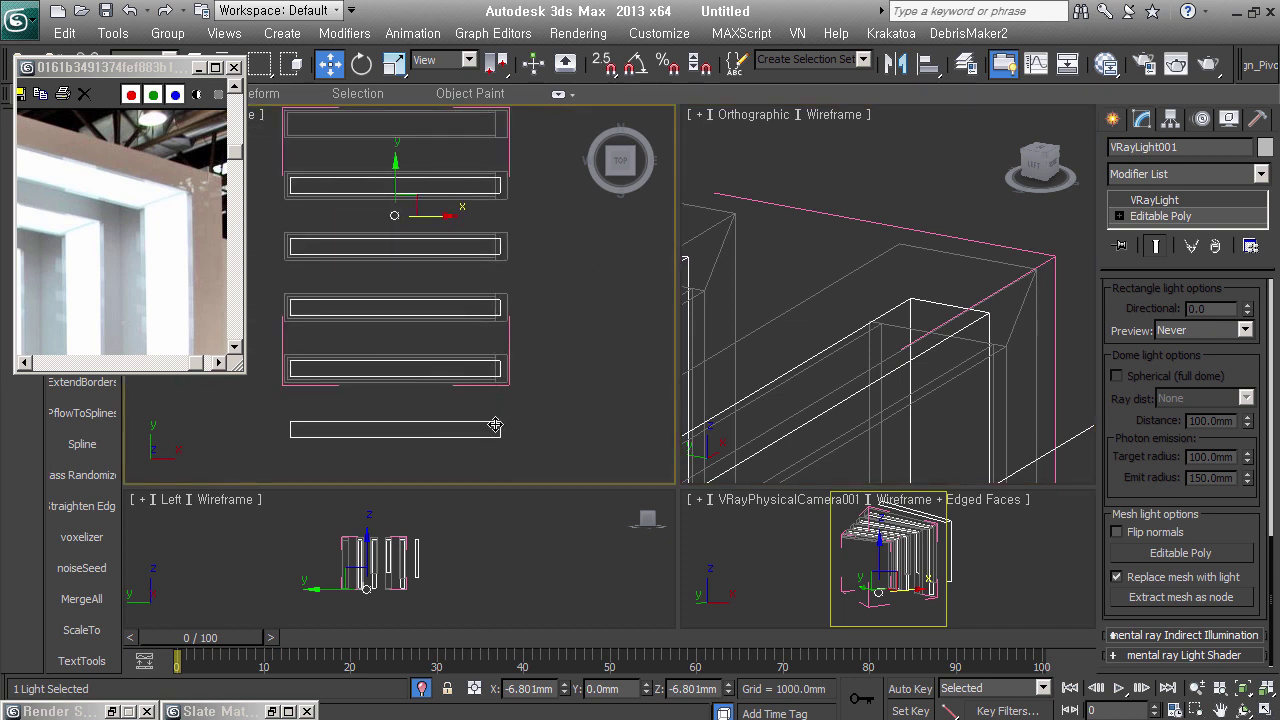
{"action": "middle_click_drag", "start_coordinate": [560, 392], "coordinate": [562, 392]}
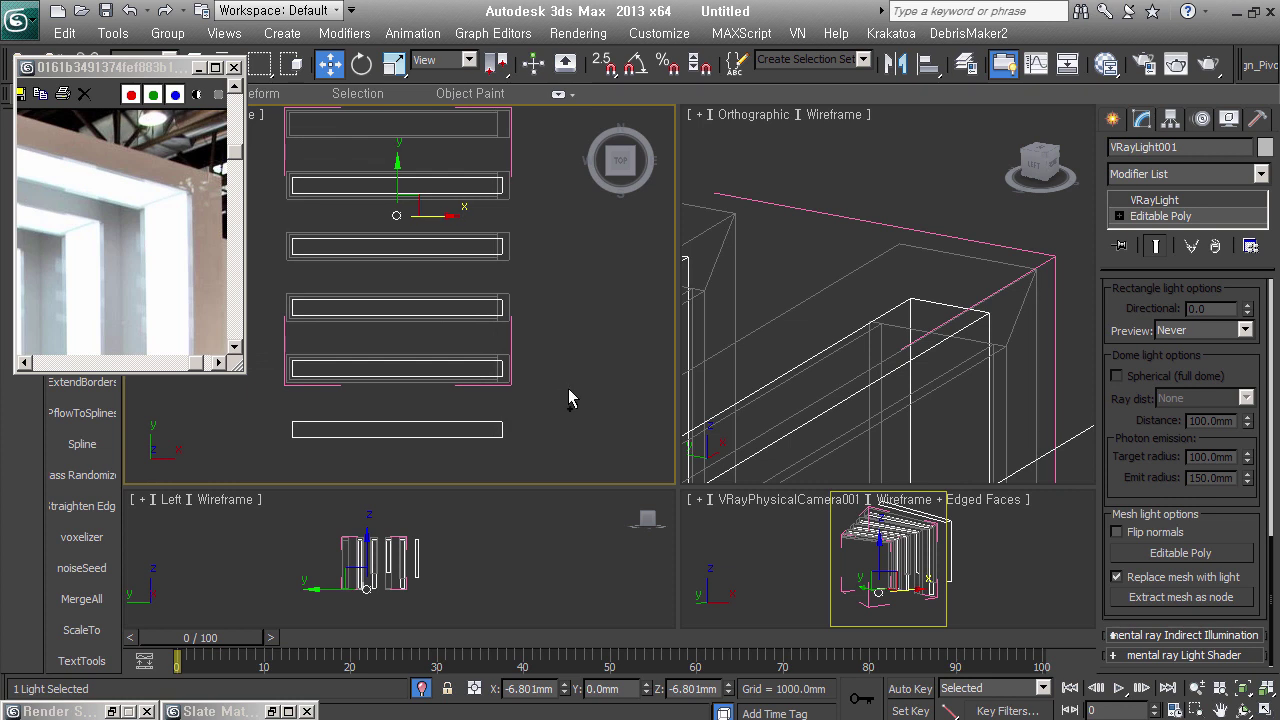
{"action": "middle_click_drag", "start_coordinate": [491, 357], "coordinate": [547, 396]}
{"action": "left_click_drag", "start_coordinate": [455, 220], "coordinate": [456, 156]}
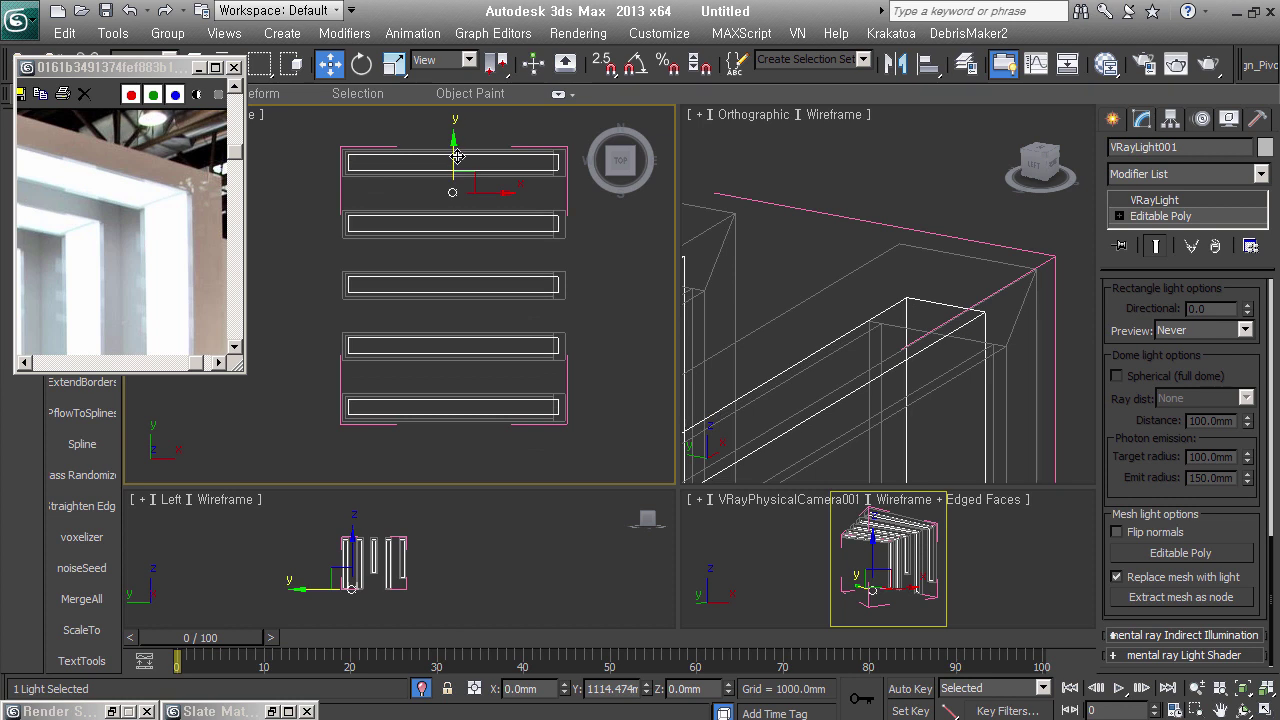
{"action": "scroll", "coordinate": [417, 577], "scroll_direction": "up", "scroll_amount": 3}
{"action": "scroll", "coordinate": [385, 580], "scroll_direction": "up", "scroll_amount": 3}
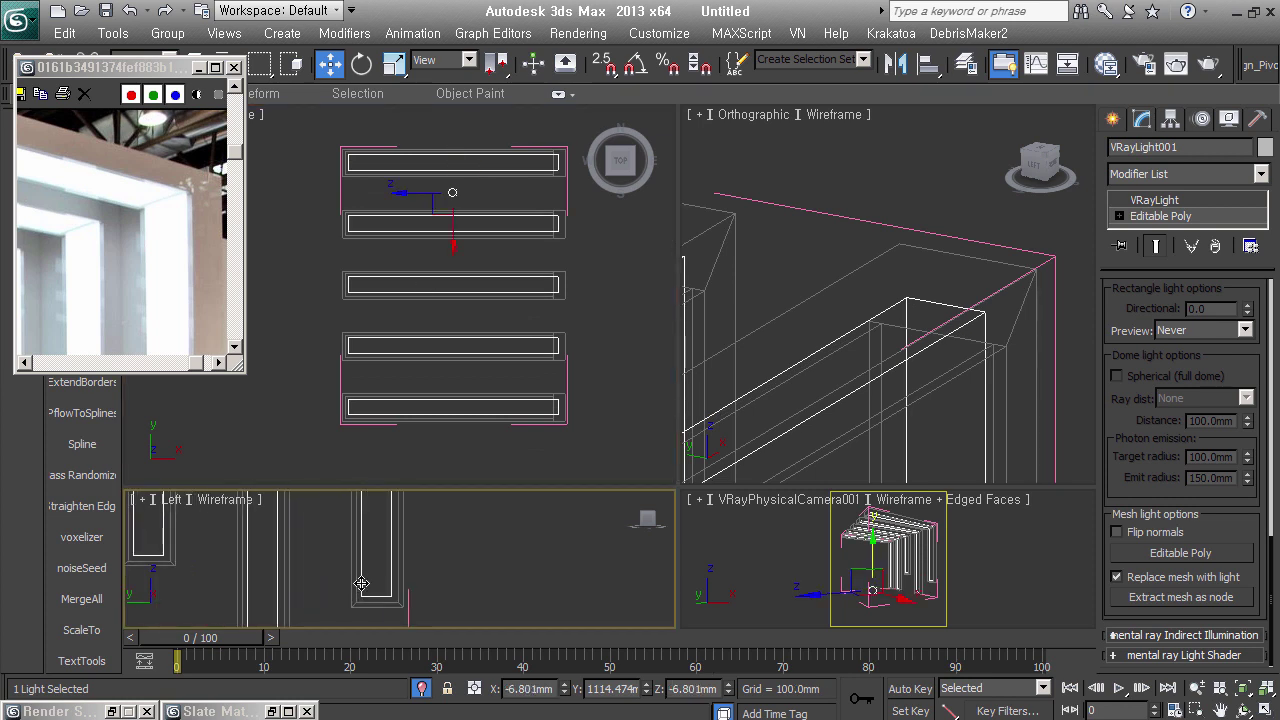
{"action": "middle_click_drag", "start_coordinate": [361, 583], "coordinate": [433, 585]}
{"action": "middle_click_drag", "start_coordinate": [280, 577], "coordinate": [312, 611]}
{"action": "mouse_move", "coordinate": [237, 600]}
{"action": "middle_mouse_down"}
{"action": "mouse_move", "coordinate": [289, 512]}
{"action": "mouse_move", "coordinate": [266, 531]}
{"action": "middle_mouse_up"}
{"action": "scroll", "coordinate": [357, 620], "scroll_direction": "up", "scroll_amount": 2}
{"action": "left_click_drag", "start_coordinate": [359, 610], "coordinate": [364, 610]}
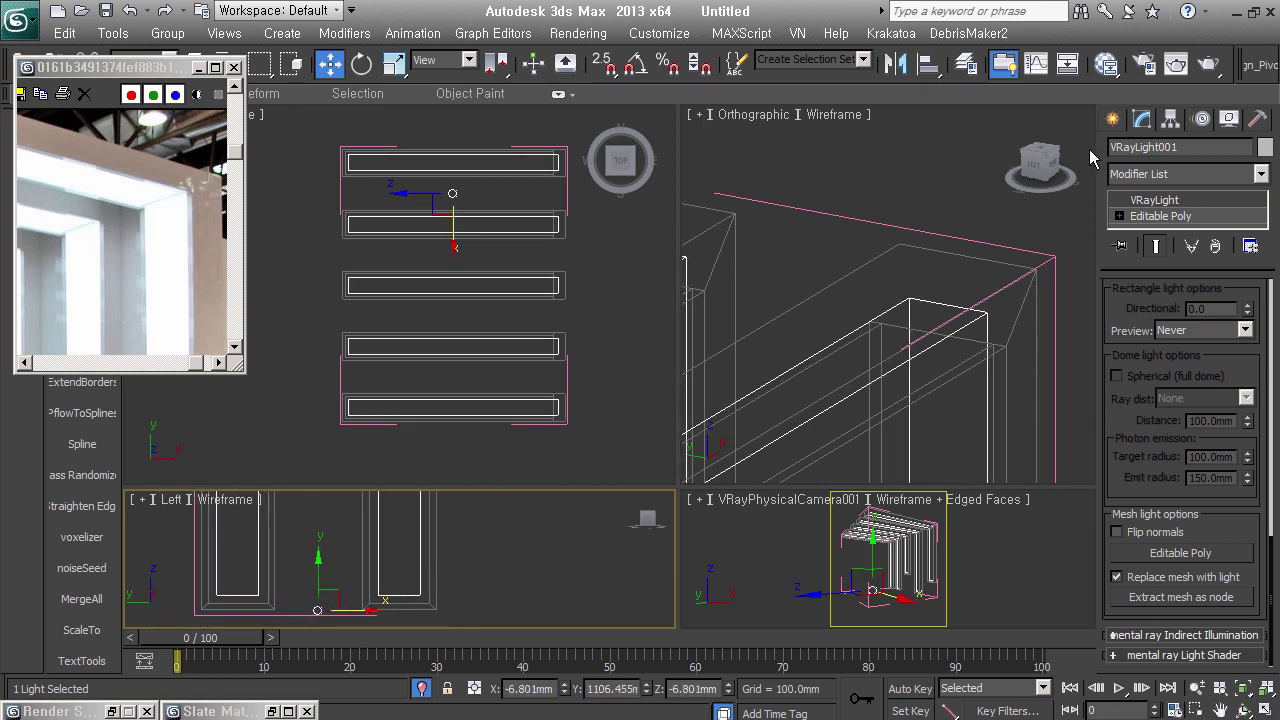
Review VRayLight001 in the Utilities, Hierarchy and Modify panels
{"action": "left_click", "coordinate": [1258, 119]}
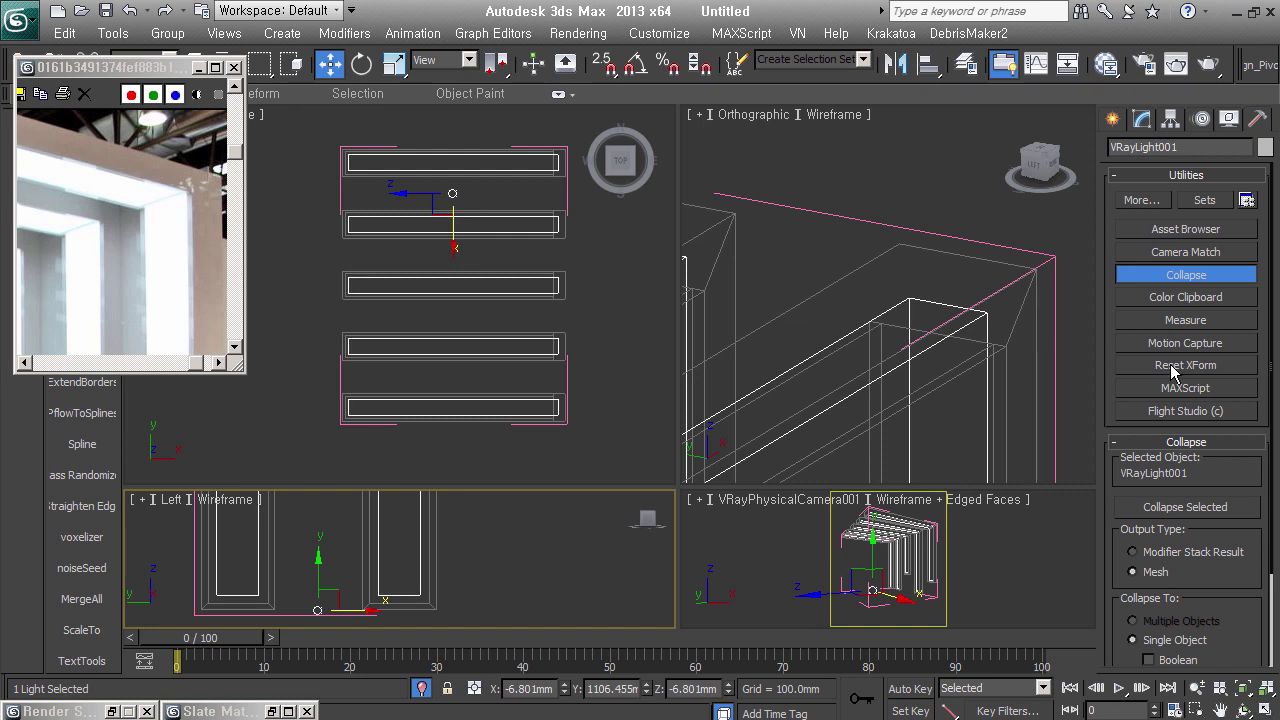
{"action": "left_click", "coordinate": [1172, 119]}
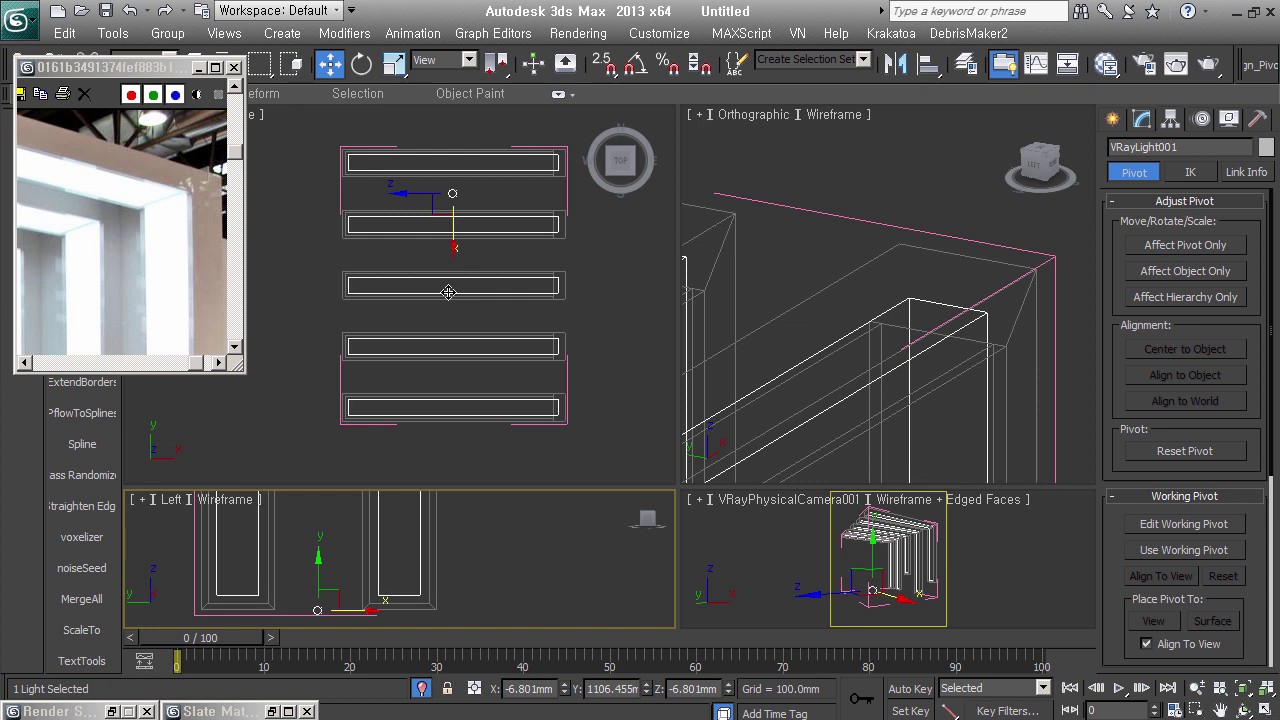
{"action": "left_click", "coordinate": [1142, 121]}
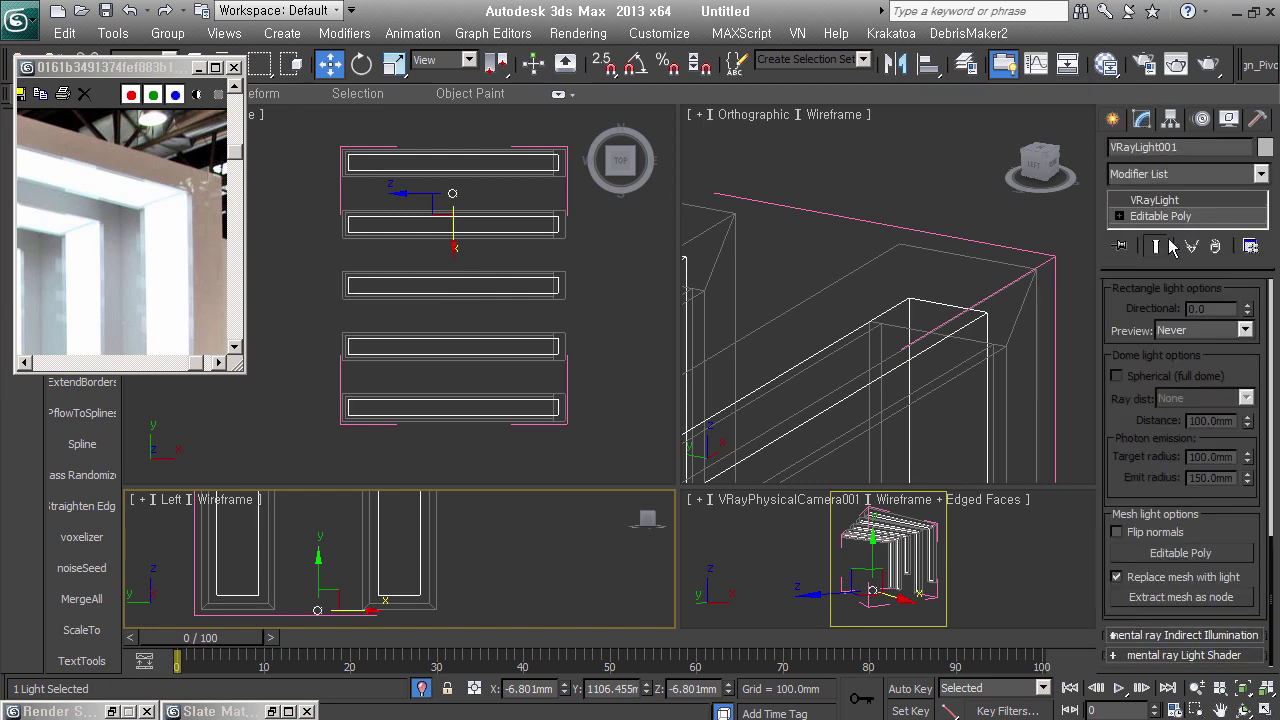
{"action": "left_click_drag", "start_coordinate": [1190, 266], "coordinate": [1190, 312]}
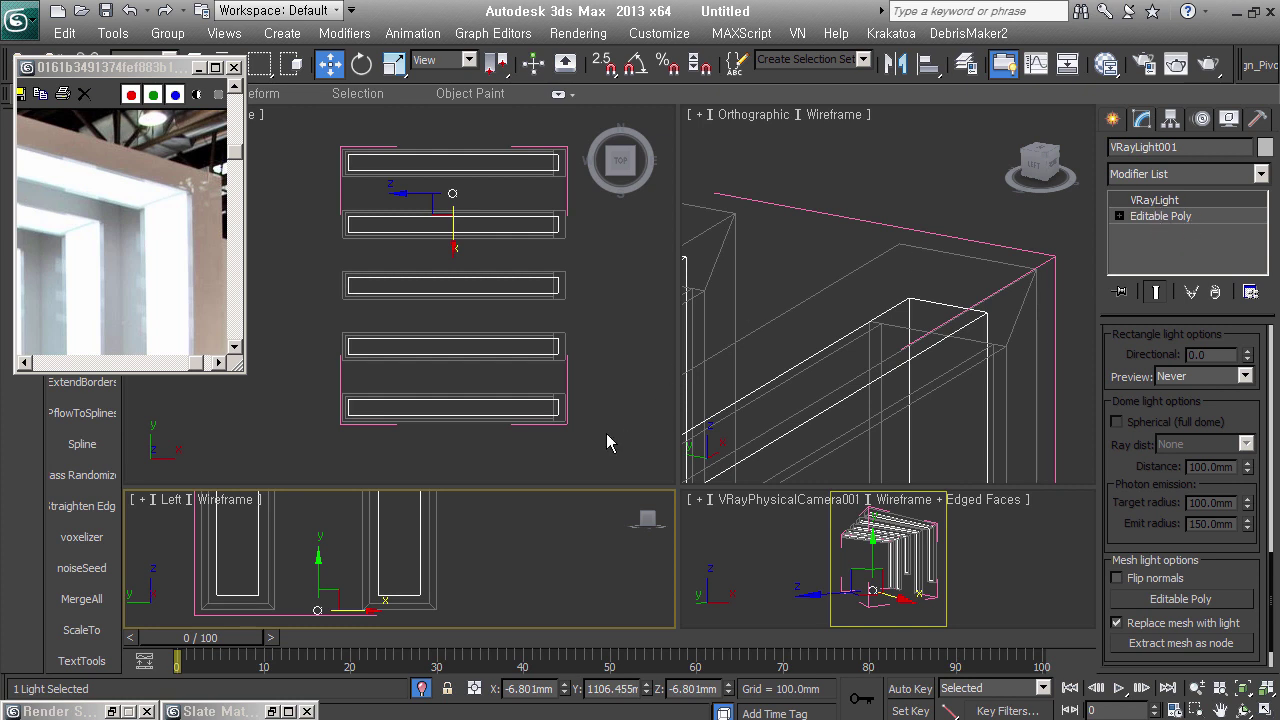
{"action": "middle_click_drag", "start_coordinate": [548, 440], "coordinate": [638, 347], "text": "alt"}
Exit isolation to show the whole booth and look over the room
{"action": "left_click", "coordinate": [993, 115]}
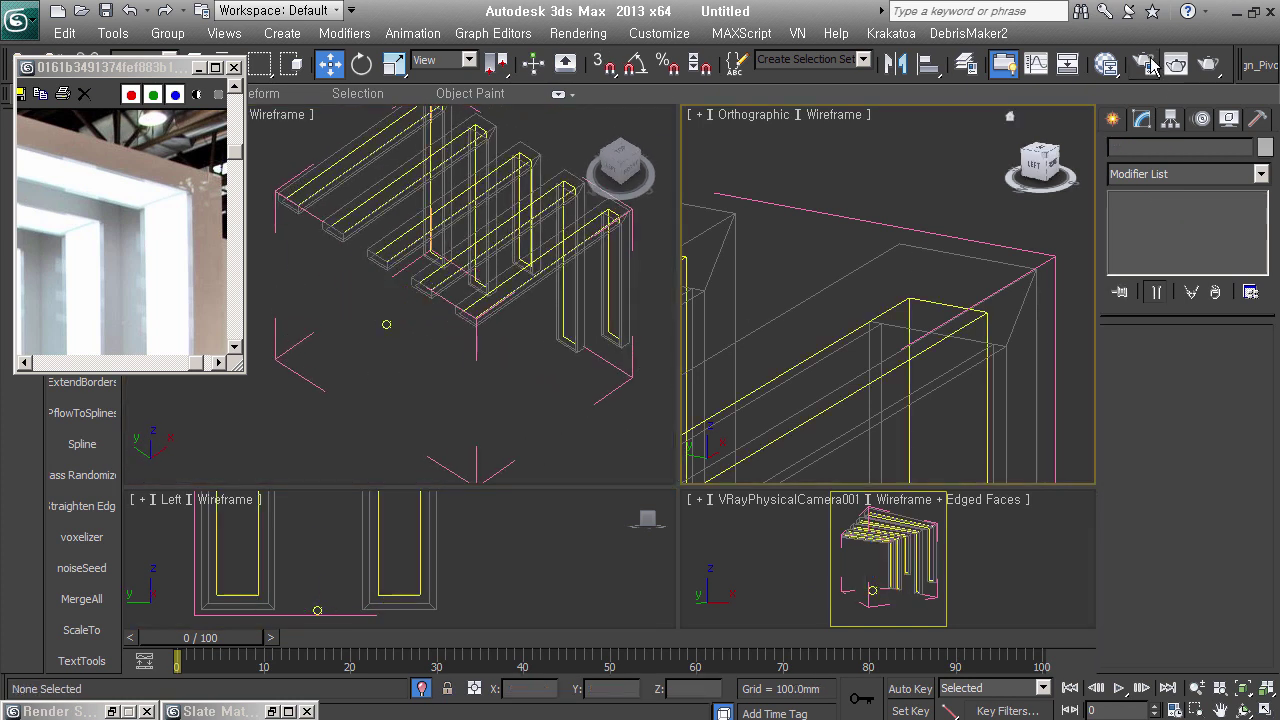
{"action": "middle_click_drag", "start_coordinate": [948, 400], "coordinate": [977, 321], "text": "alt"}
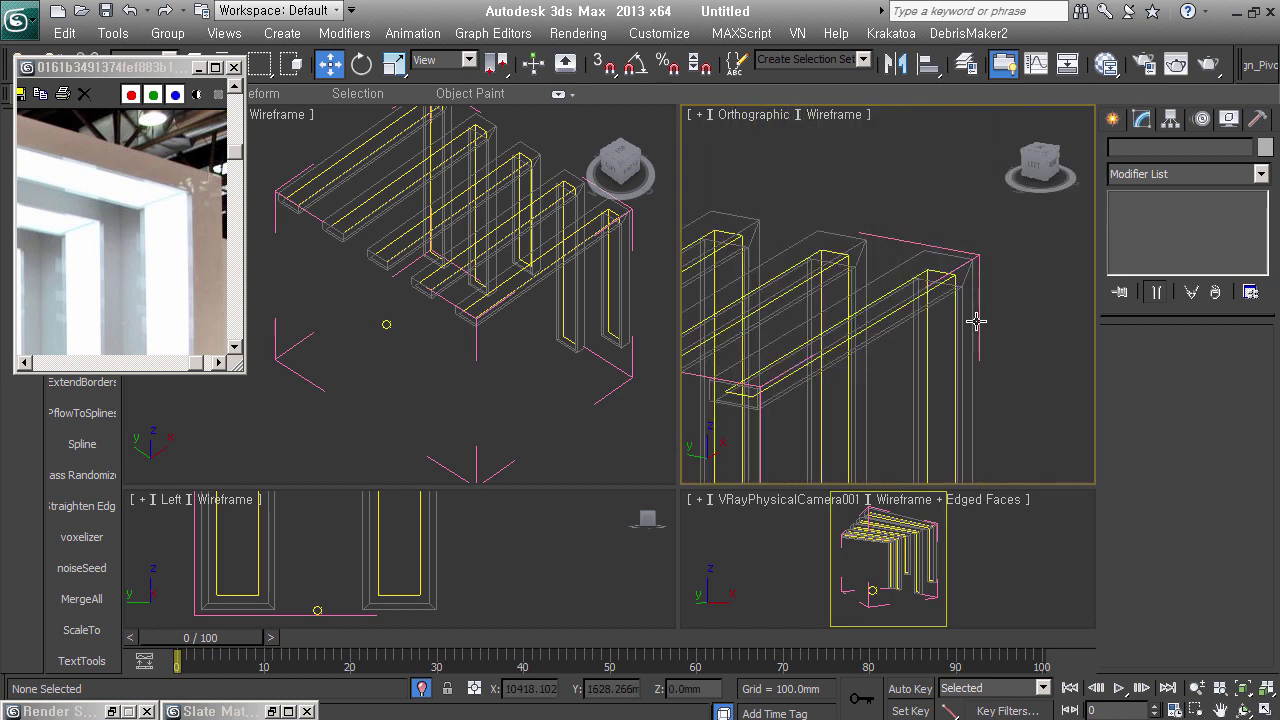
{"action": "left_click", "coordinate": [421, 688]}
{"action": "mouse_move", "coordinate": [1010, 370]}
{"action": "middle_mouse_down", "text": "alt"}
{"action": "mouse_move", "coordinate": [868, 376]}
{"action": "mouse_move", "coordinate": [785, 326]}
{"action": "middle_mouse_up", "text": "alt"}
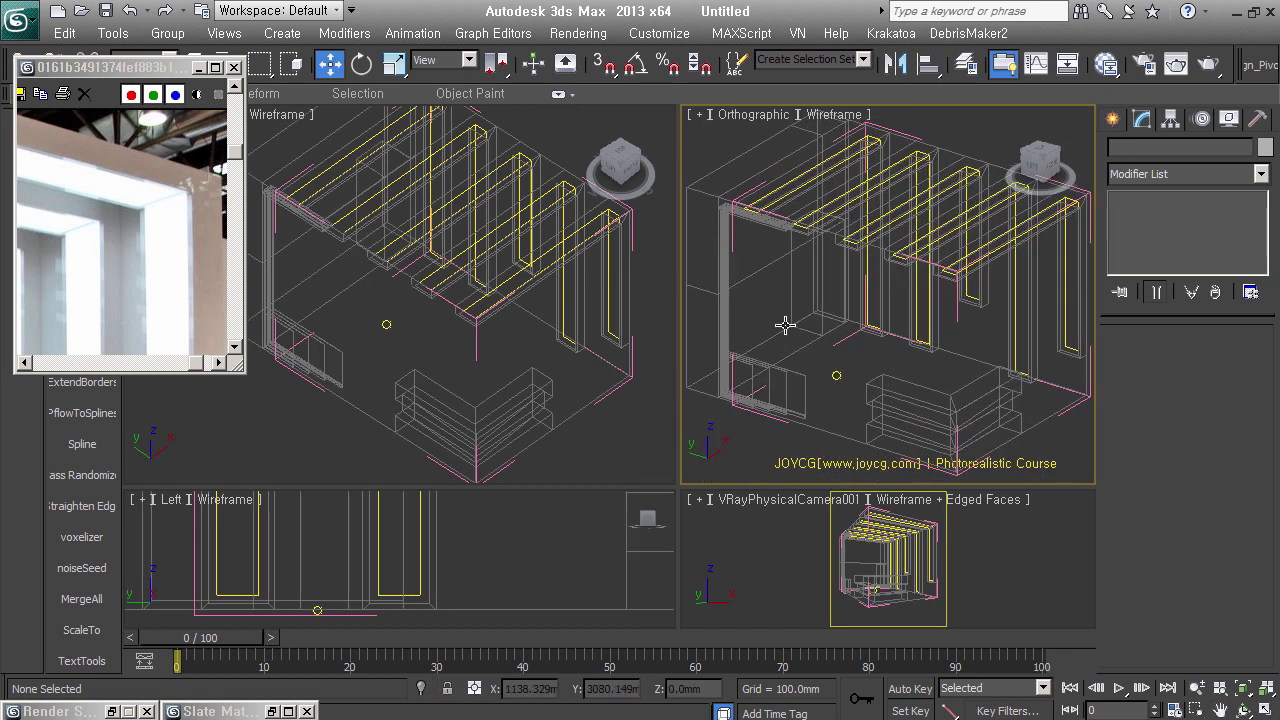
{"action": "left_click", "coordinate": [766, 267]}
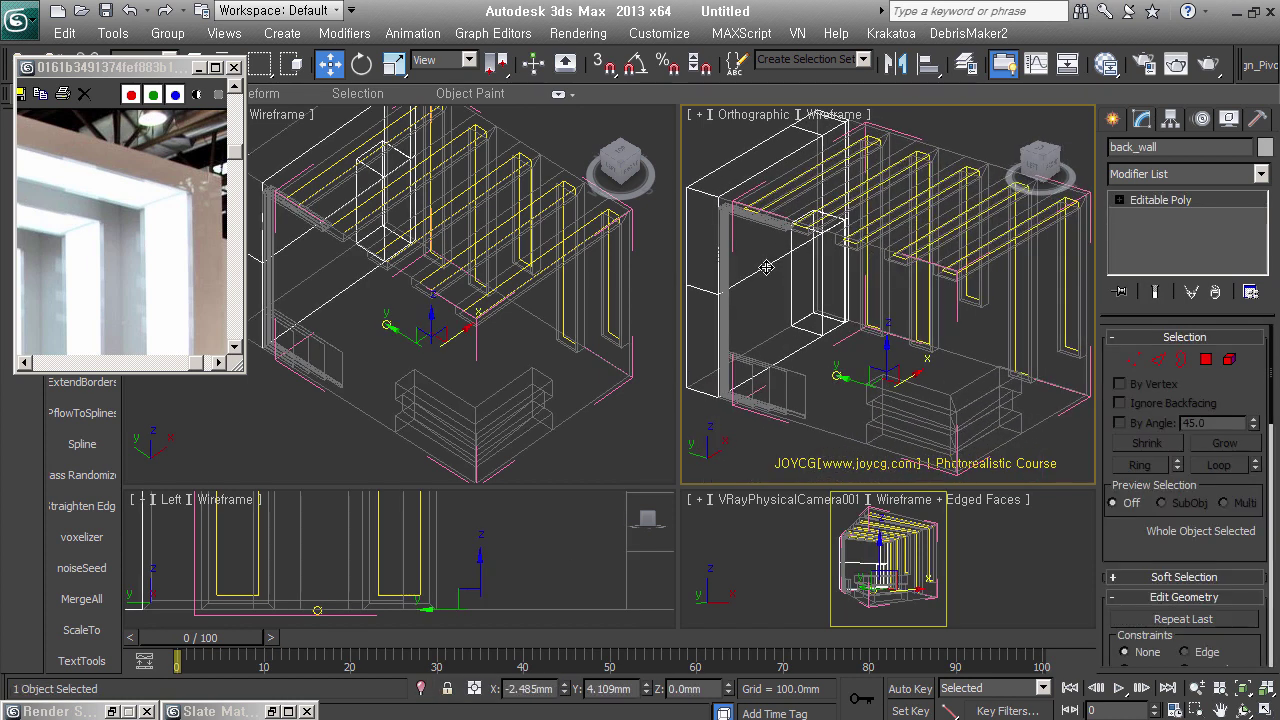
{"action": "mouse_move", "coordinate": [766, 267]}
{"action": "middle_mouse_down", "text": "alt"}
{"action": "mouse_move", "coordinate": [834, 322]}
{"action": "mouse_move", "coordinate": [856, 360]}
{"action": "mouse_move", "coordinate": [858, 338]}
{"action": "mouse_move", "coordinate": [803, 336]}
{"action": "middle_mouse_up", "text": "alt"}
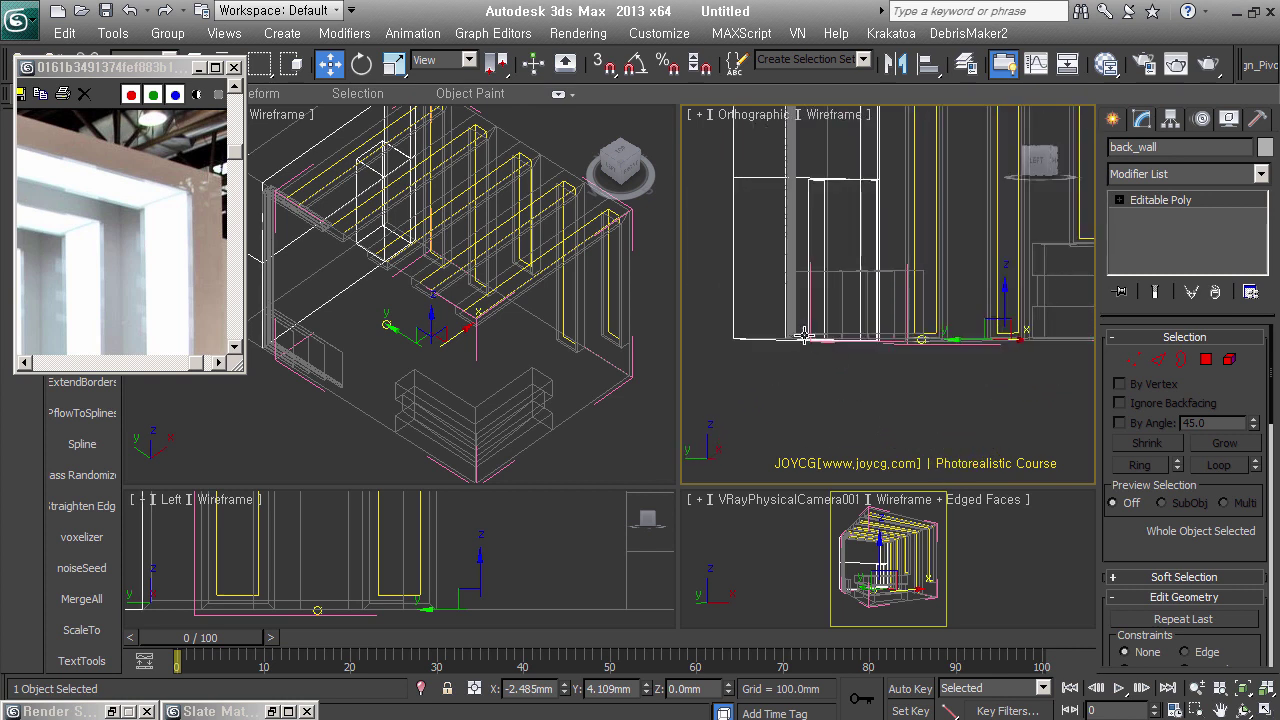
{"action": "mouse_move", "coordinate": [1033, 372]}
{"action": "middle_mouse_down"}
{"action": "mouse_move", "coordinate": [952, 397]}
{"action": "mouse_move", "coordinate": [883, 394]}
{"action": "mouse_move", "coordinate": [920, 380]}
{"action": "middle_mouse_up"}
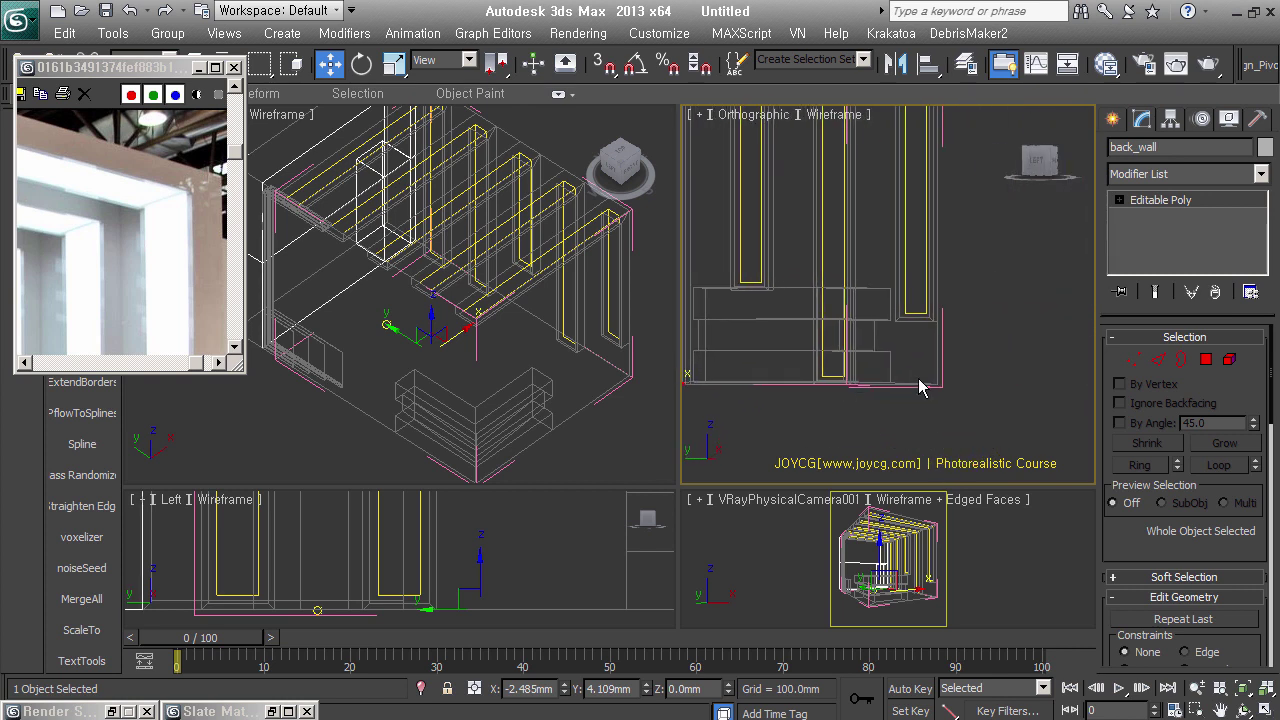
{"action": "scroll", "coordinate": [151, 246], "scroll_direction": "down", "scroll_amount": 1}
{"action": "scroll", "coordinate": [200, 166], "scroll_direction": "down", "scroll_amount": 1}
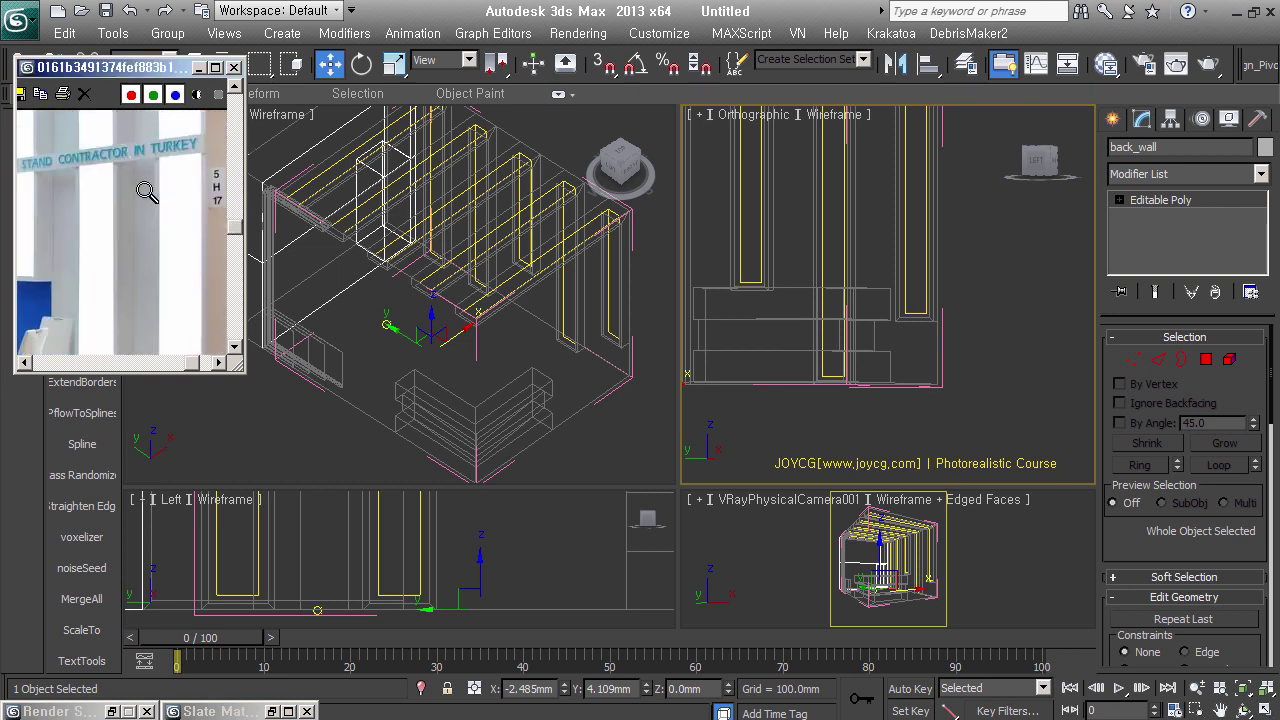
{"action": "scroll", "coordinate": [155, 190], "scroll_direction": "down", "scroll_amount": 1}
{"action": "scroll", "coordinate": [110, 309], "scroll_direction": "down", "scroll_amount": 1}
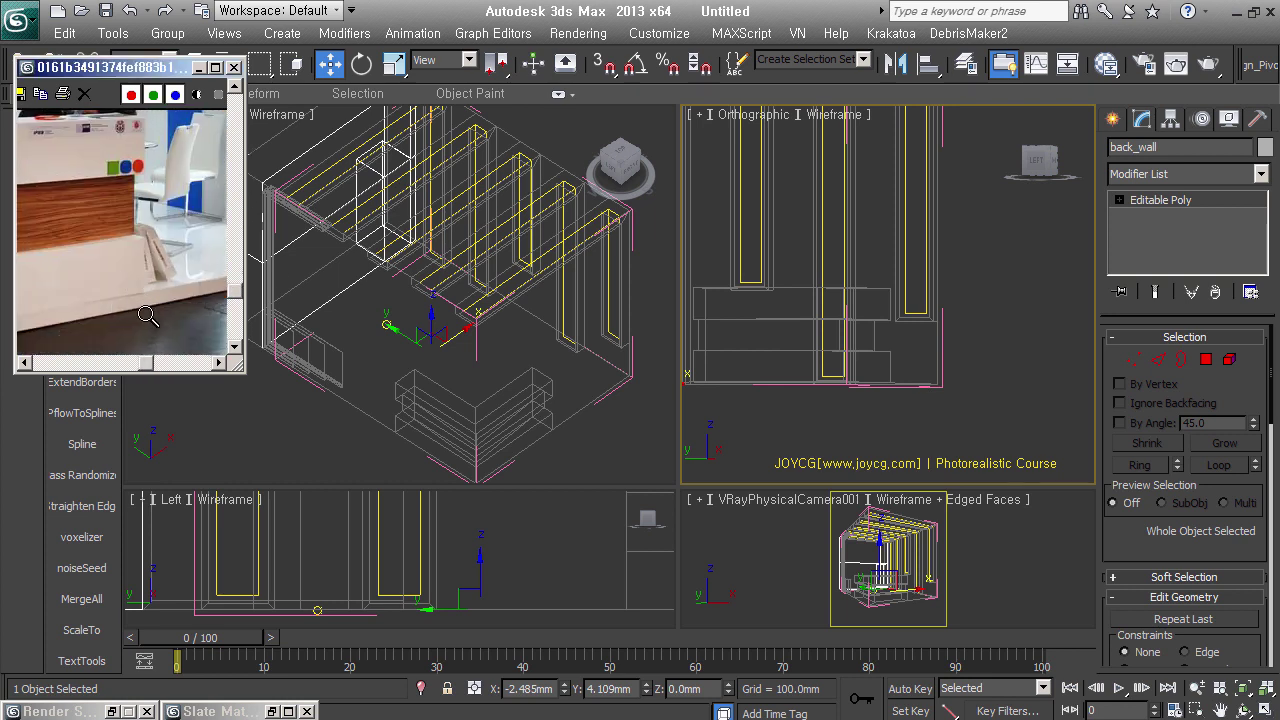
{"action": "mouse_move", "coordinate": [918, 392]}
{"action": "middle_mouse_down", "text": "alt"}
{"action": "mouse_move", "coordinate": [880, 389]}
{"action": "mouse_move", "coordinate": [965, 430]}
{"action": "middle_mouse_up", "text": "alt"}
Add a Shell modifier with 100mm Inner Amount to the floor and collapse it to Editable Poly
{"action": "left_click", "coordinate": [965, 430]}
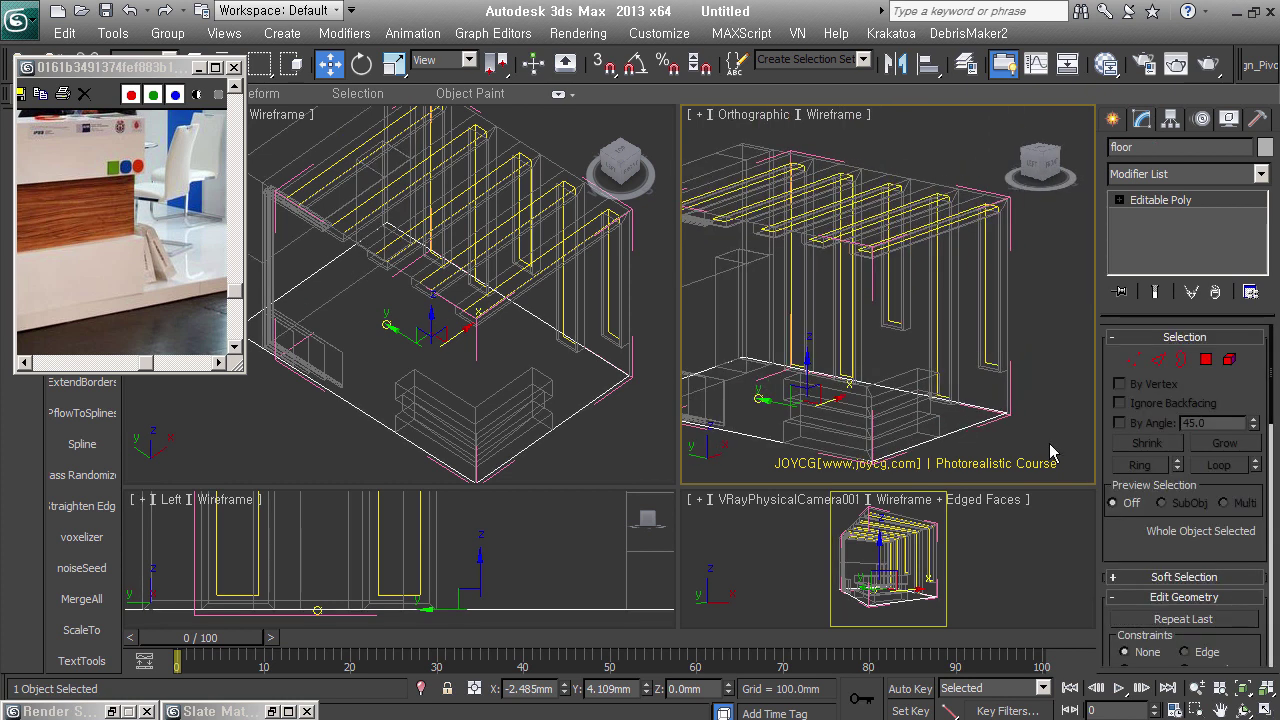
{"action": "key", "text": "alt+s"}
{"action": "double_click", "coordinate": [1216, 364]}
{"action": "type", "text": "100"}
{"action": "key", "text": "Return"}
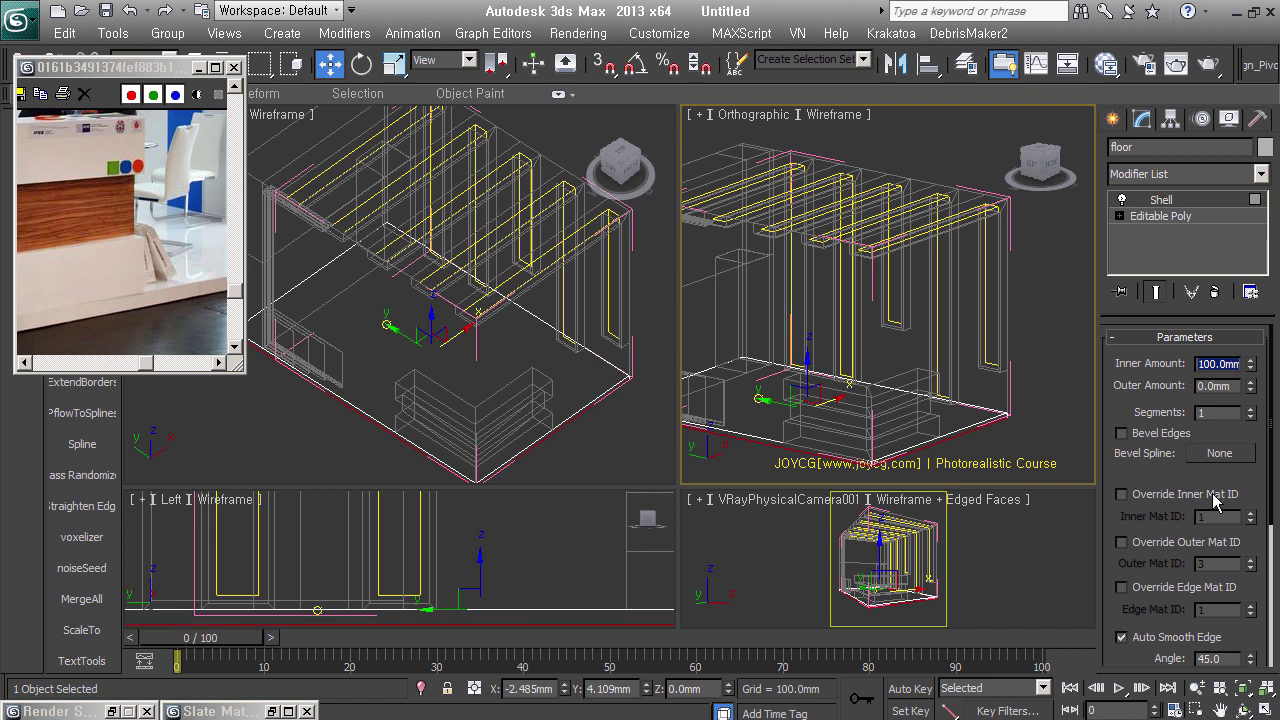
{"action": "scroll", "coordinate": [1140, 565], "scroll_direction": "down", "scroll_amount": 4}
{"action": "scroll", "coordinate": [1160, 590], "scroll_direction": "down", "scroll_amount": 1}
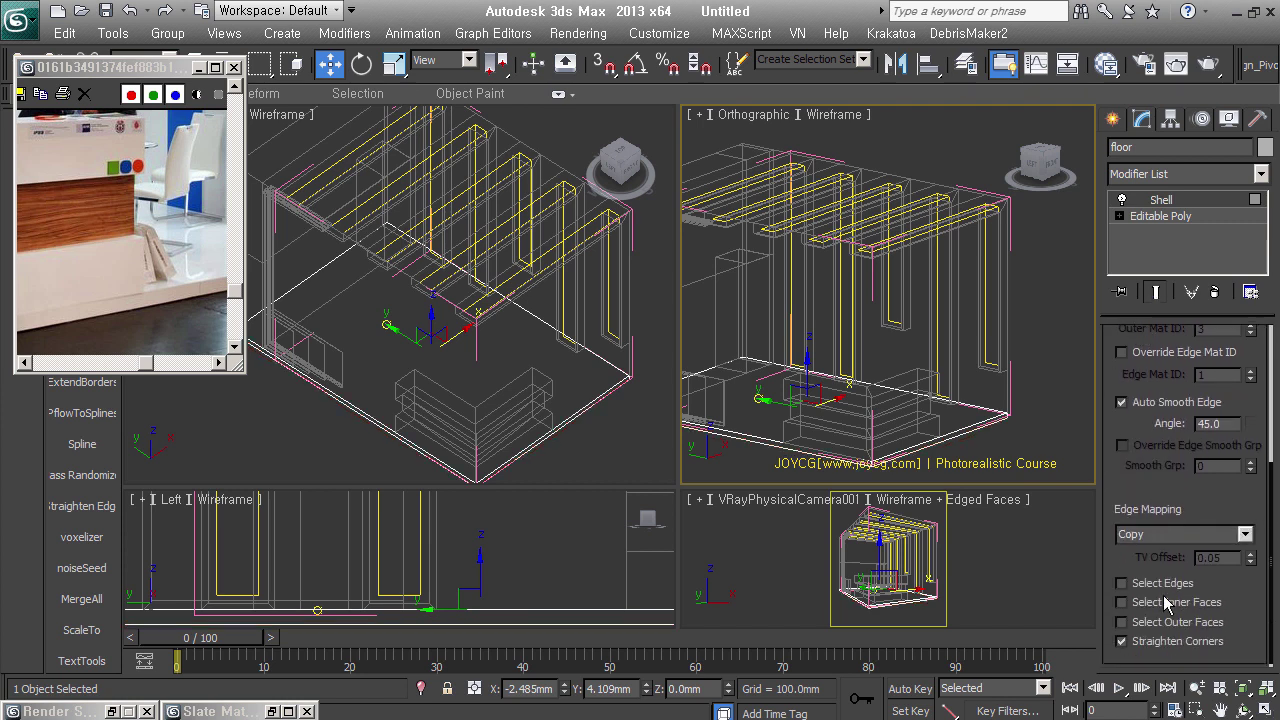
{"action": "mouse_move", "coordinate": [826, 363]}
{"action": "middle_mouse_down", "text": "alt"}
{"action": "mouse_move", "coordinate": [917, 337]}
{"action": "mouse_move", "coordinate": [795, 360]}
{"action": "mouse_move", "coordinate": [809, 334]}
{"action": "mouse_move", "coordinate": [733, 352]}
{"action": "middle_mouse_up", "text": "alt"}
{"action": "key", "text": "ctrl+z"}
{"action": "key", "text": "ctrl+z"}
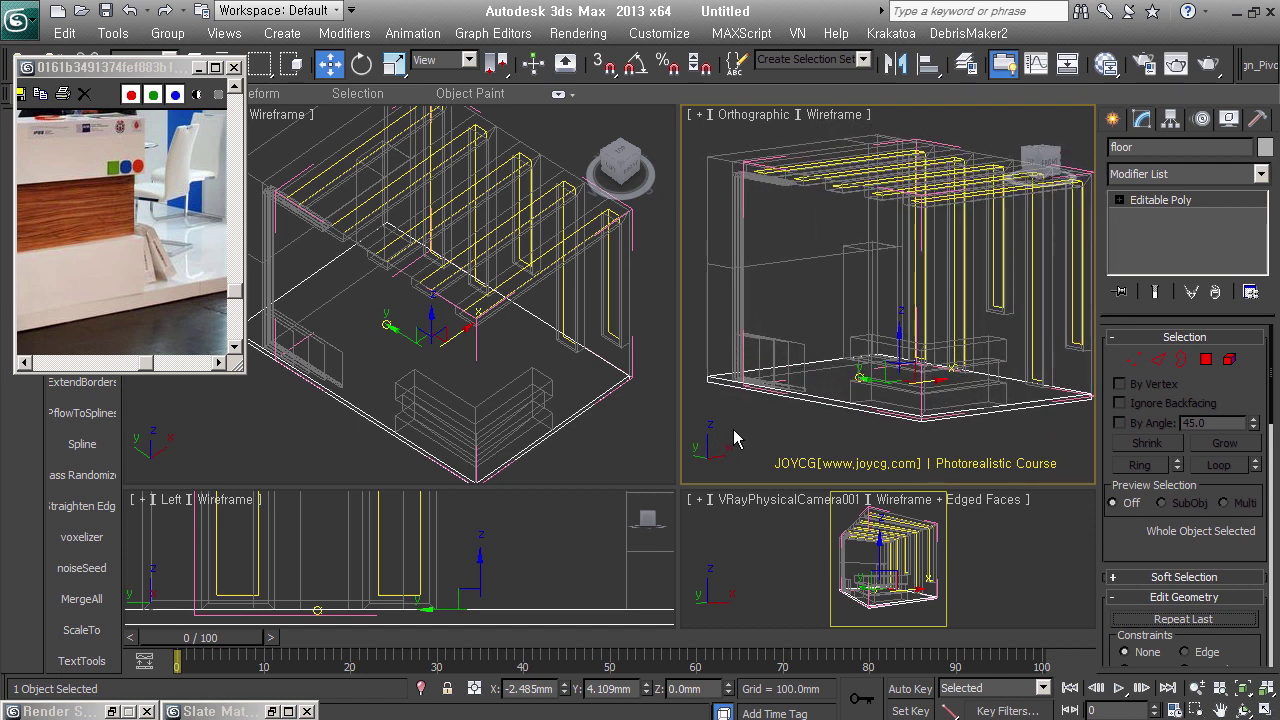
Place withe_paint in the Slate node view and set its Refl. glossiness to 0.9
{"action": "left_click", "coordinate": [1106, 64]}
{"action": "left_click", "coordinate": [344, 452]}
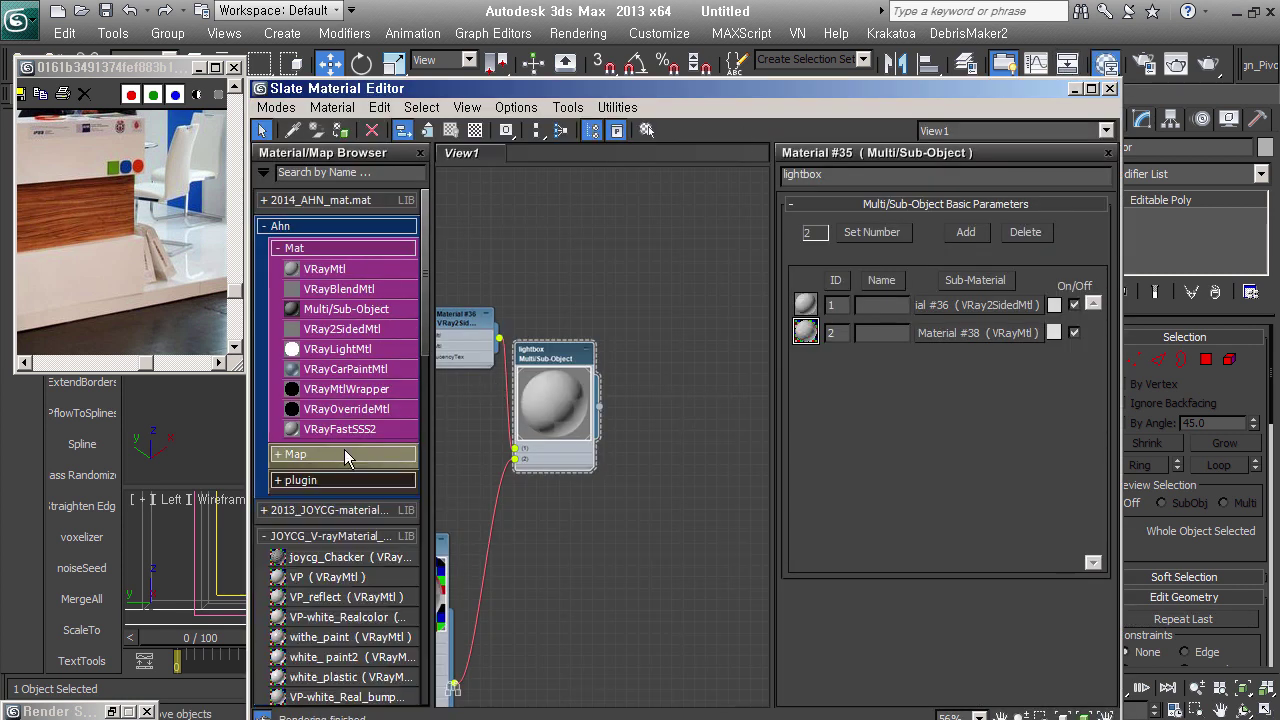
{"action": "left_click", "coordinate": [343, 250]}
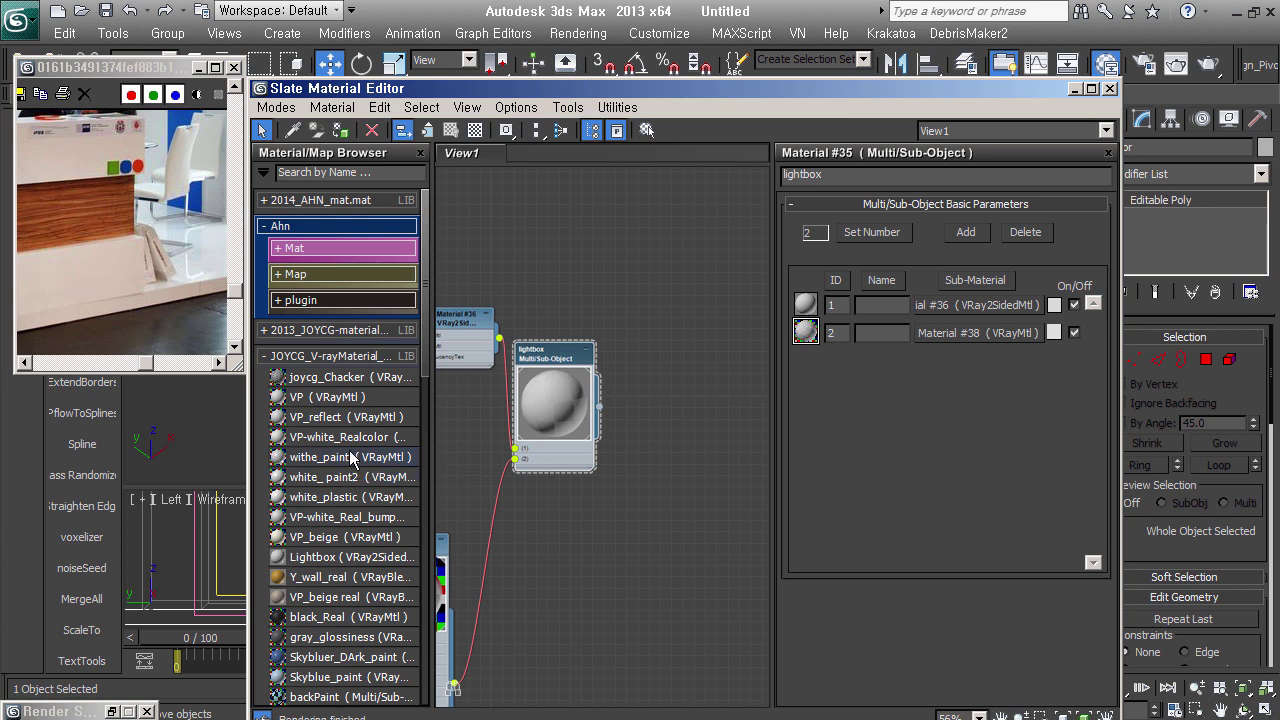
{"action": "left_click_drag", "start_coordinate": [333, 467], "coordinate": [622, 528]}
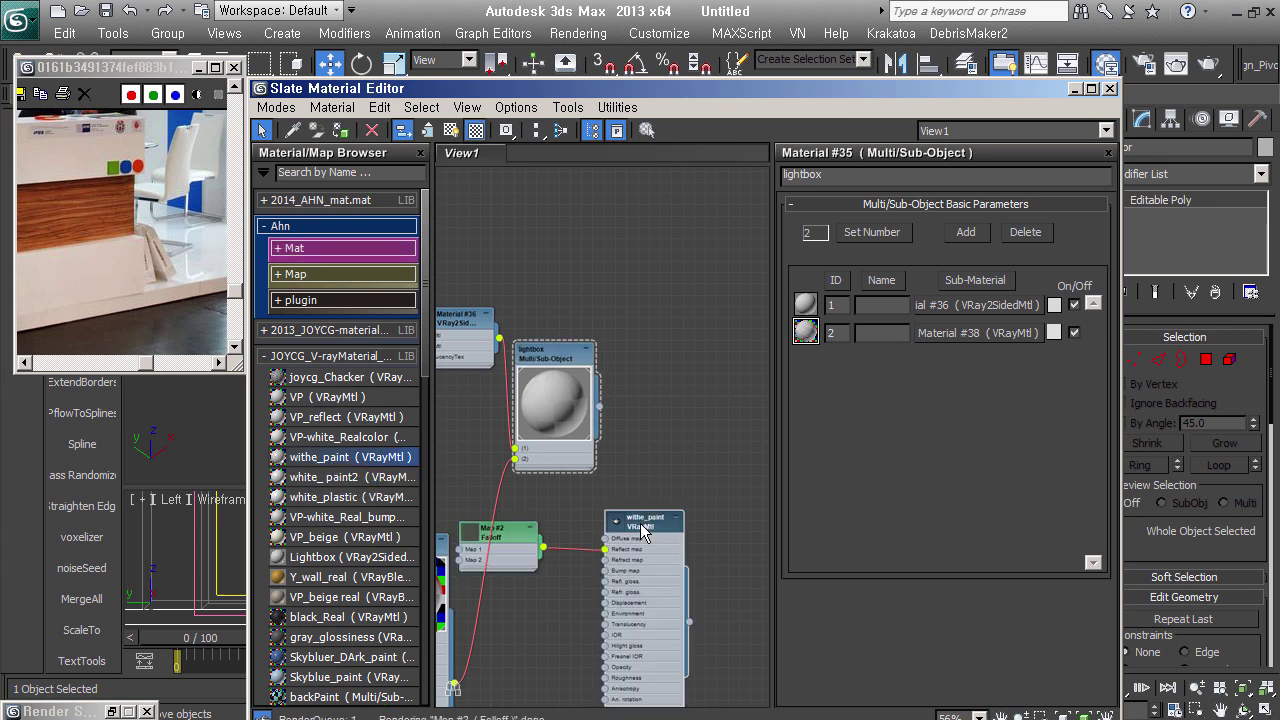
{"action": "scroll", "coordinate": [622, 528], "scroll_direction": "up", "scroll_amount": 2}
{"action": "double_click", "coordinate": [612, 515]}
{"action": "double_click", "coordinate": [658, 515]}
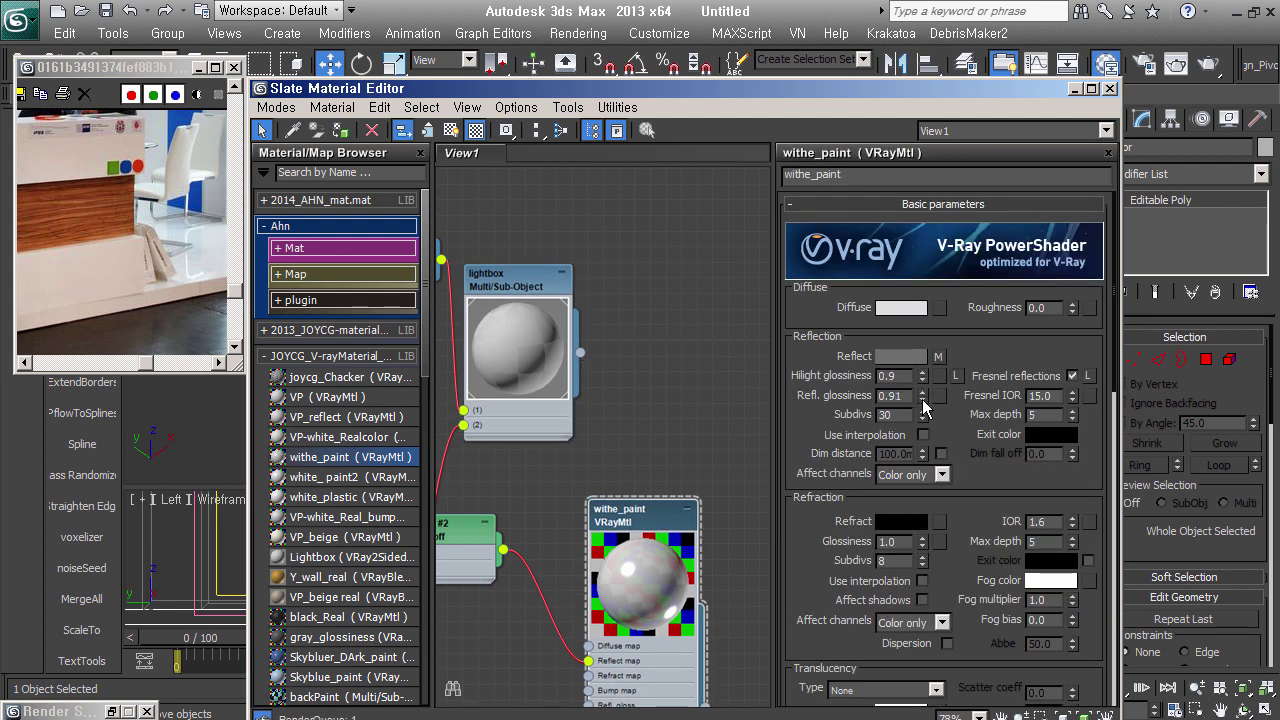
{"action": "left_click_drag", "start_coordinate": [922, 399], "coordinate": [926, 399]}
{"action": "left_click", "coordinate": [923, 392]}
{"action": "left_click", "coordinate": [628, 489]}
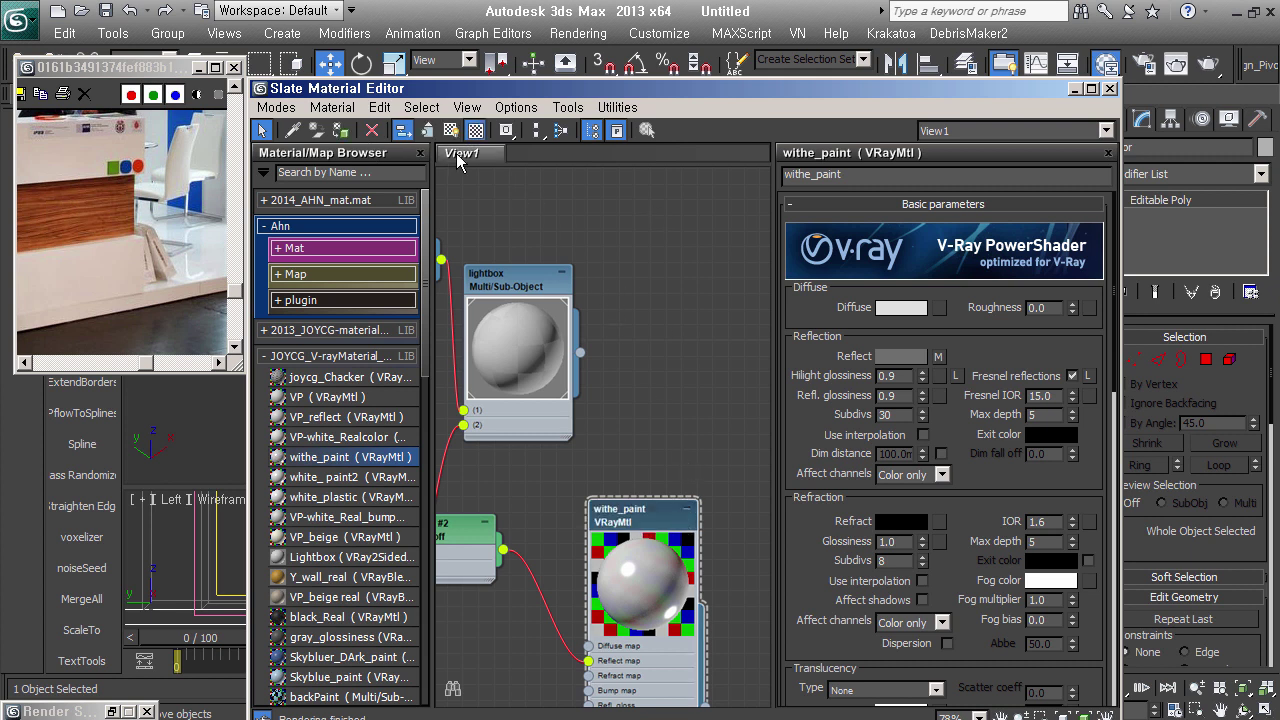
Reposition the material editor and select the back wall, showing Material #38 and its falloff node
{"action": "mouse_move", "coordinate": [532, 98]}
{"action": "left_mouse_down"}
{"action": "mouse_move", "coordinate": [523, 127]}
{"action": "mouse_move", "coordinate": [734, 415]}
{"action": "left_mouse_up"}
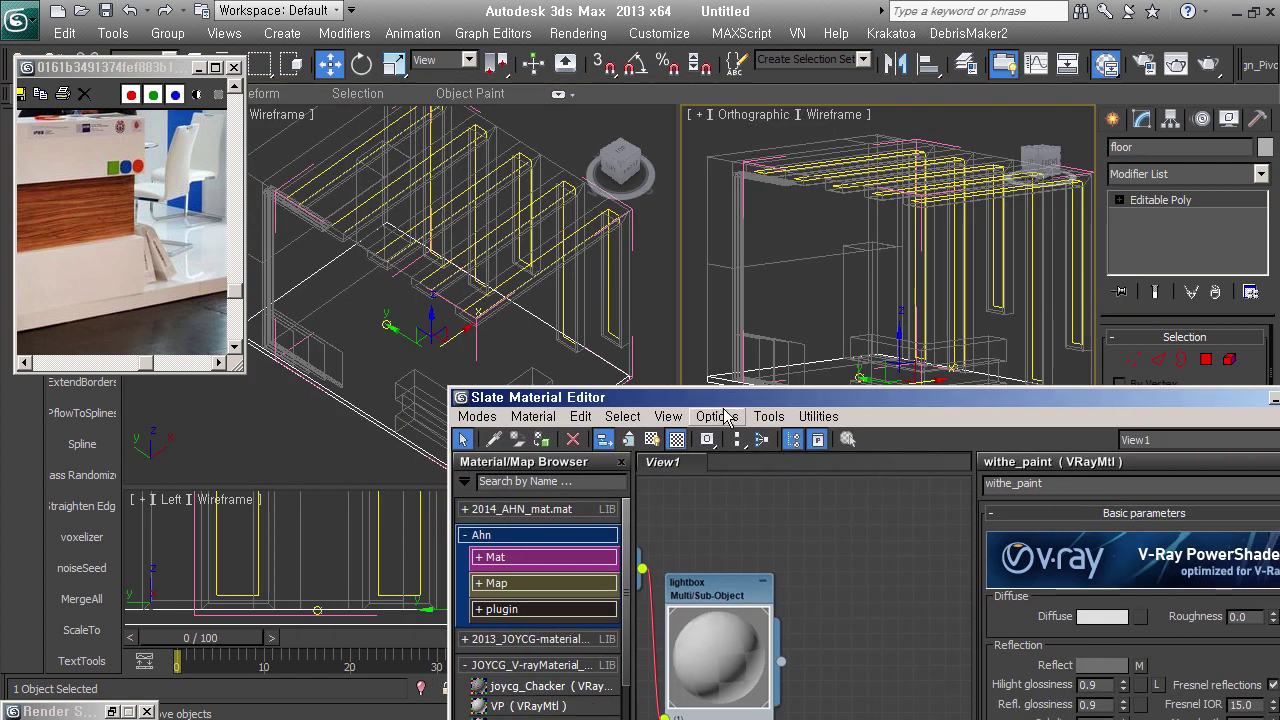
{"action": "left_click", "coordinate": [751, 266]}
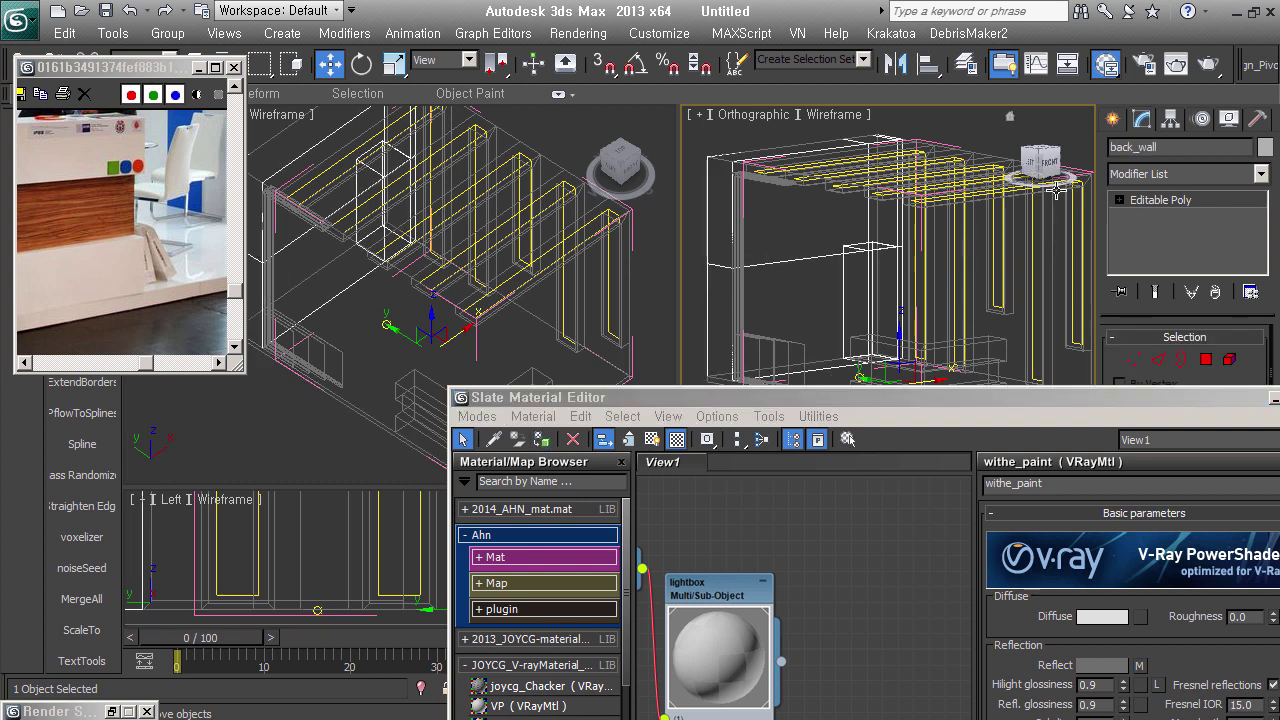
{"action": "left_click_drag", "start_coordinate": [840, 398], "coordinate": [703, 168]}
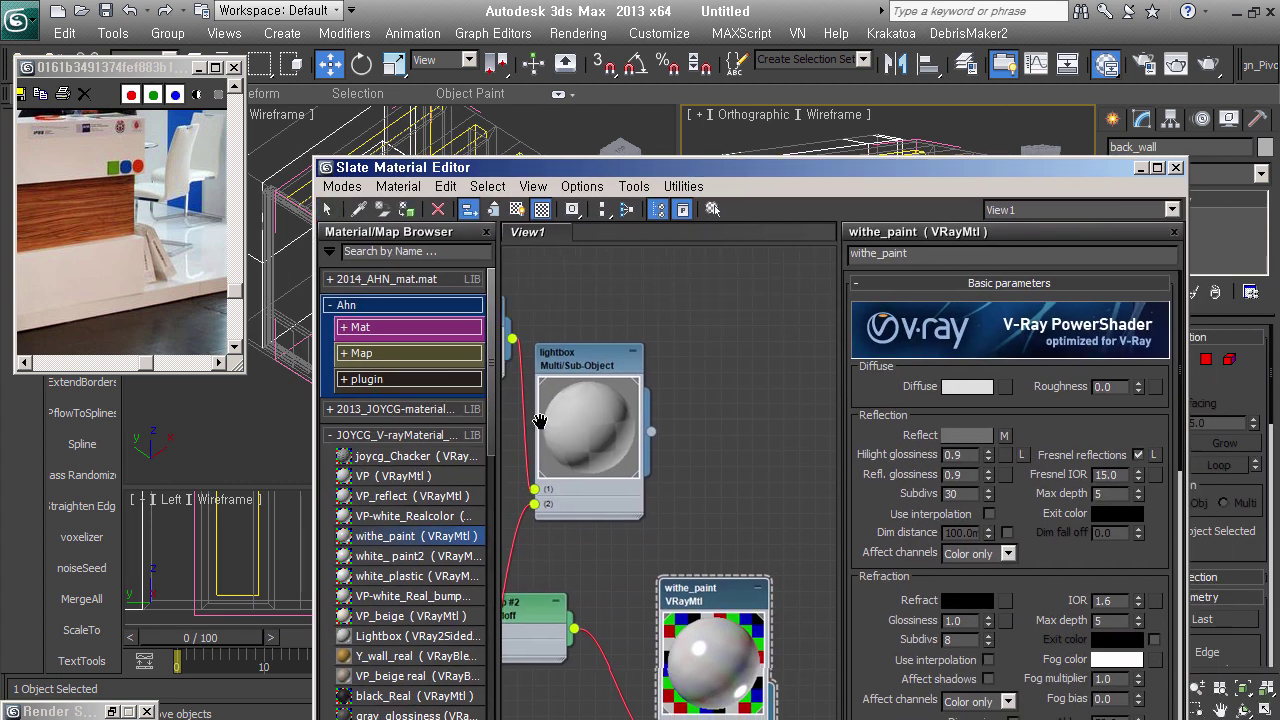
{"action": "middle_click_drag", "start_coordinate": [539, 420], "coordinate": [624, 352]}
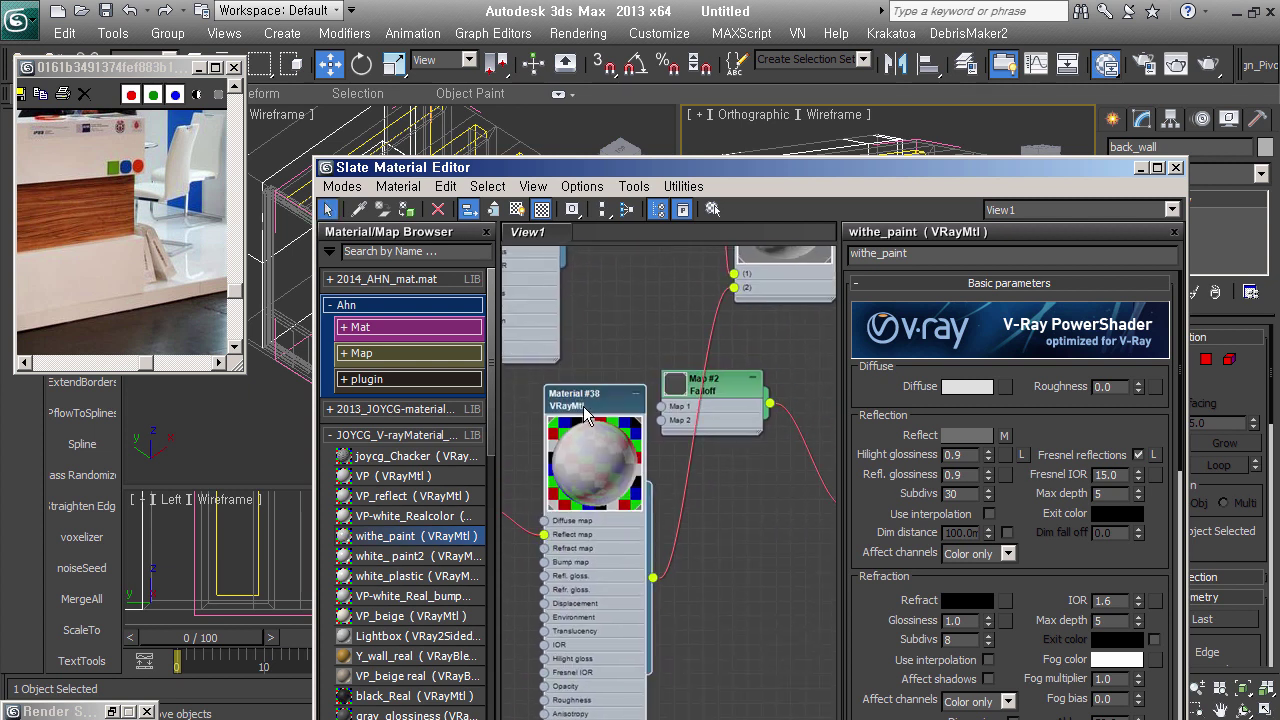
{"action": "middle_click_drag", "start_coordinate": [674, 396], "coordinate": [692, 420]}
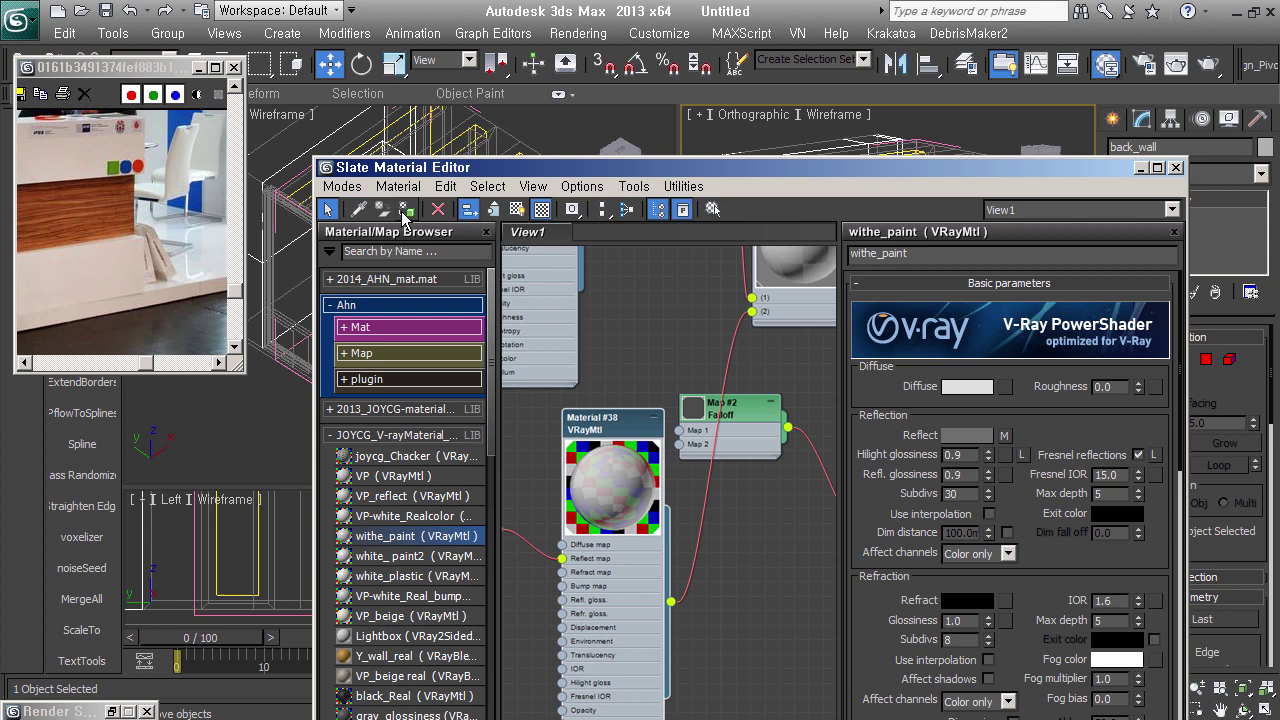
Select the desk in the scene, checking its nodes in the material editor
{"action": "left_click", "coordinate": [1140, 167]}
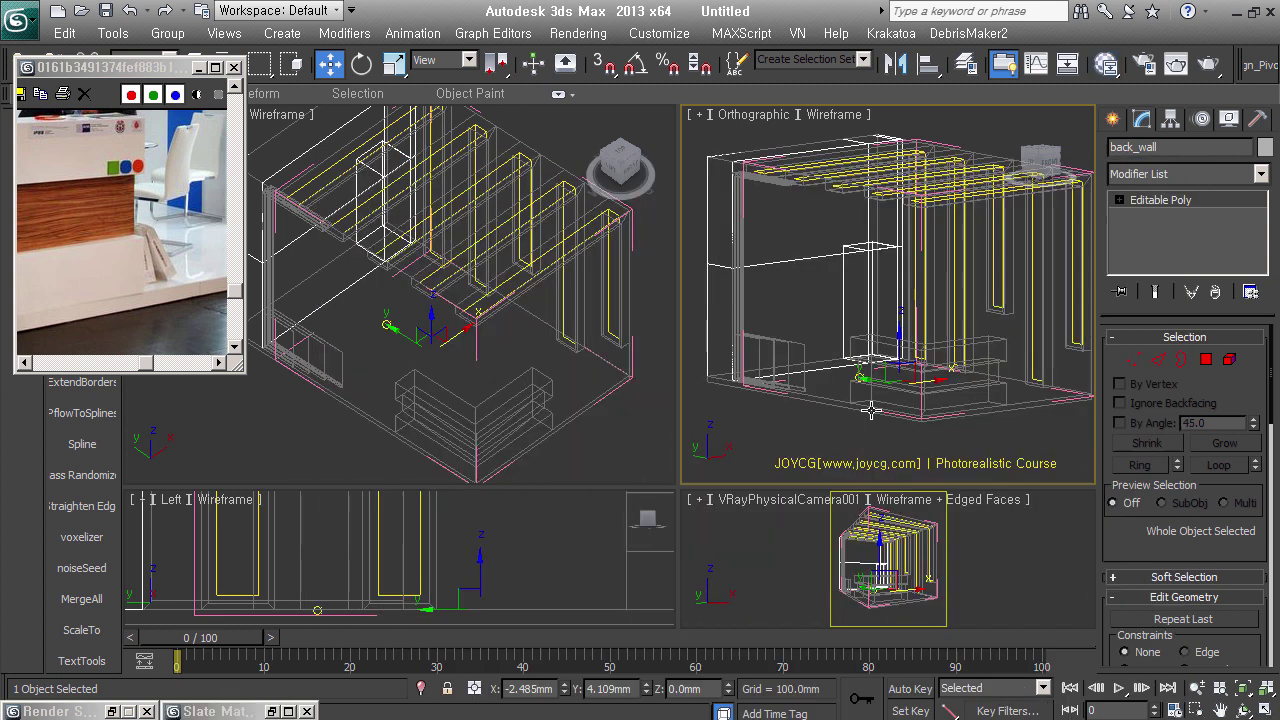
{"action": "middle_click_drag", "start_coordinate": [918, 412], "coordinate": [915, 398], "text": "alt"}
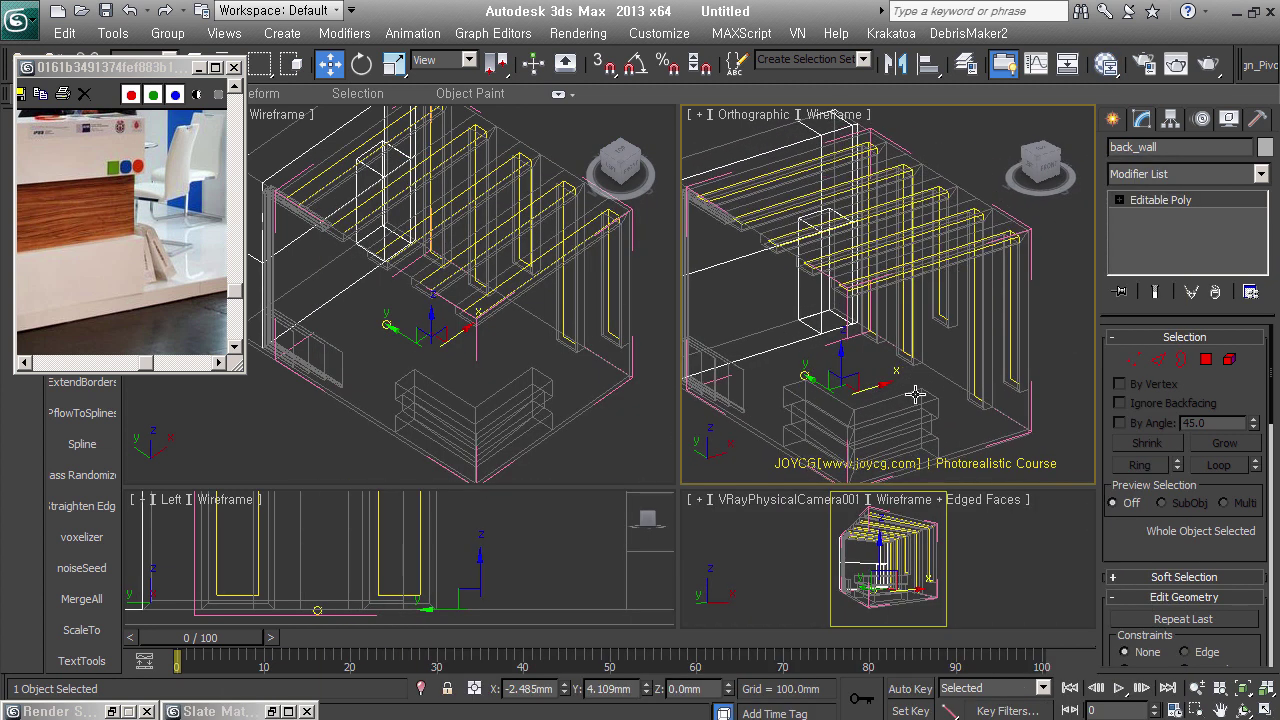
{"action": "left_click", "coordinate": [915, 398]}
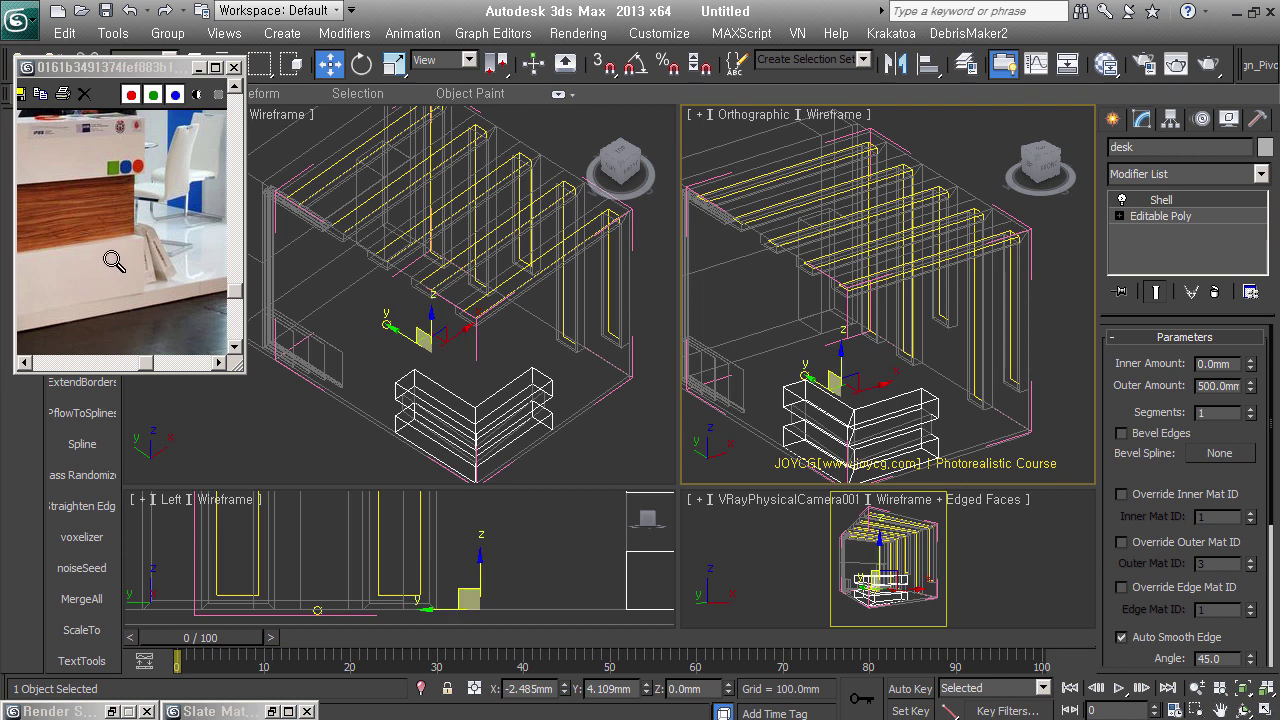
{"action": "left_click", "coordinate": [1106, 63]}
{"action": "middle_click_drag", "start_coordinate": [626, 449], "coordinate": [683, 395]}
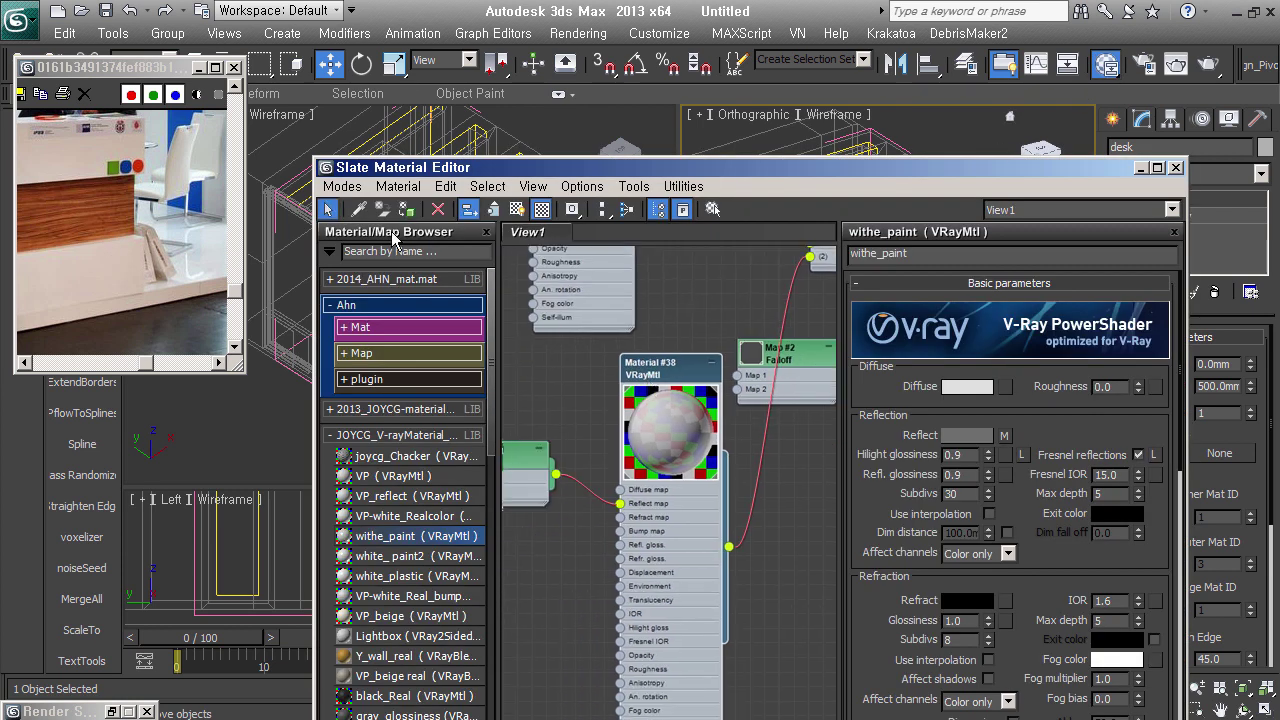
{"action": "left_click", "coordinate": [1140, 168]}
{"action": "middle_click_drag", "start_coordinate": [780, 392], "coordinate": [858, 340]}
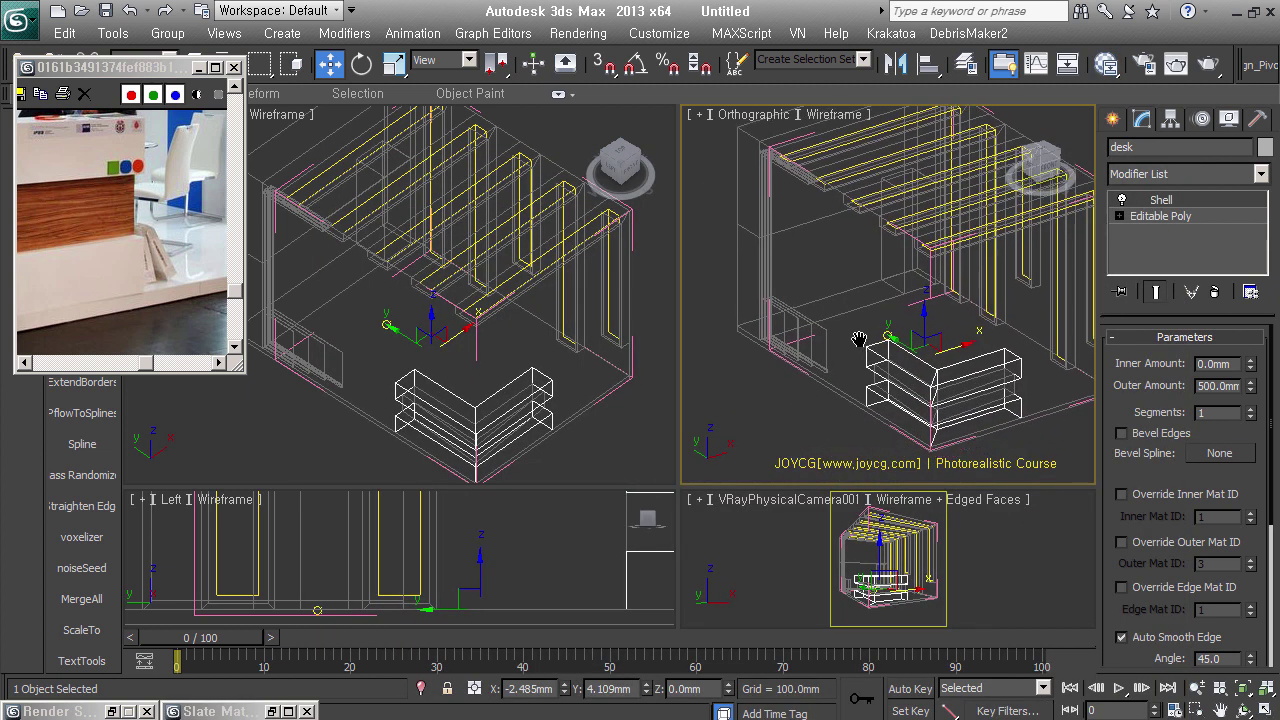
{"action": "scroll", "coordinate": [858, 340], "scroll_direction": "down", "scroll_amount": 2}
{"action": "scroll", "coordinate": [850, 350], "scroll_direction": "down", "scroll_amount": 1}
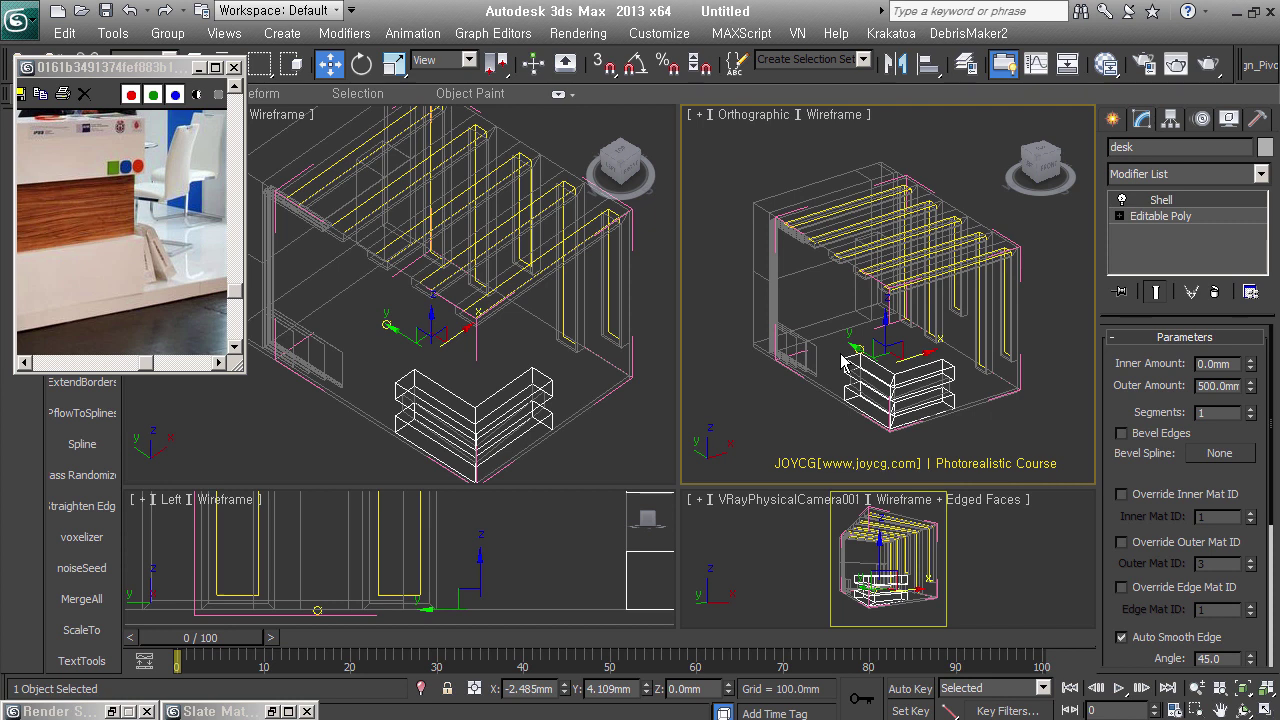
Close the image viewer, select Object001, and place VP_reflect into the node view
{"action": "left_click", "coordinate": [234, 67]}
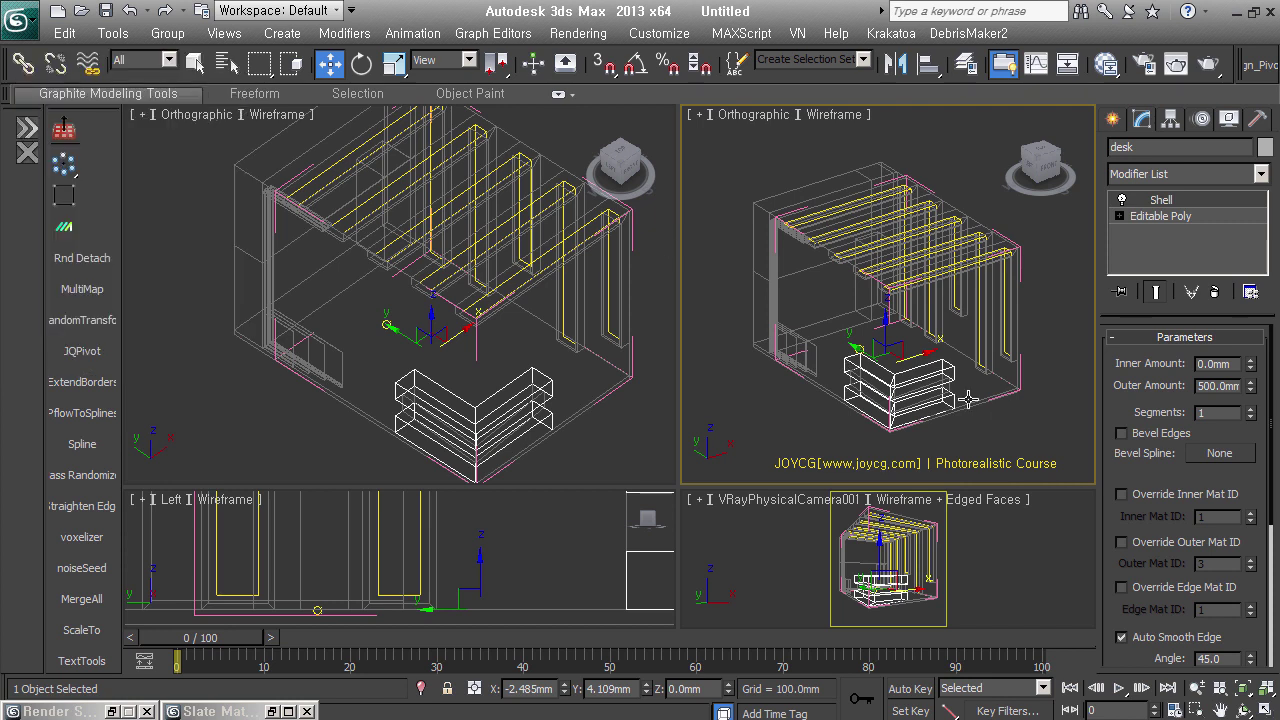
{"action": "middle_click_drag", "start_coordinate": [968, 400], "coordinate": [970, 370], "text": "alt"}
{"action": "left_click", "coordinate": [942, 389]}
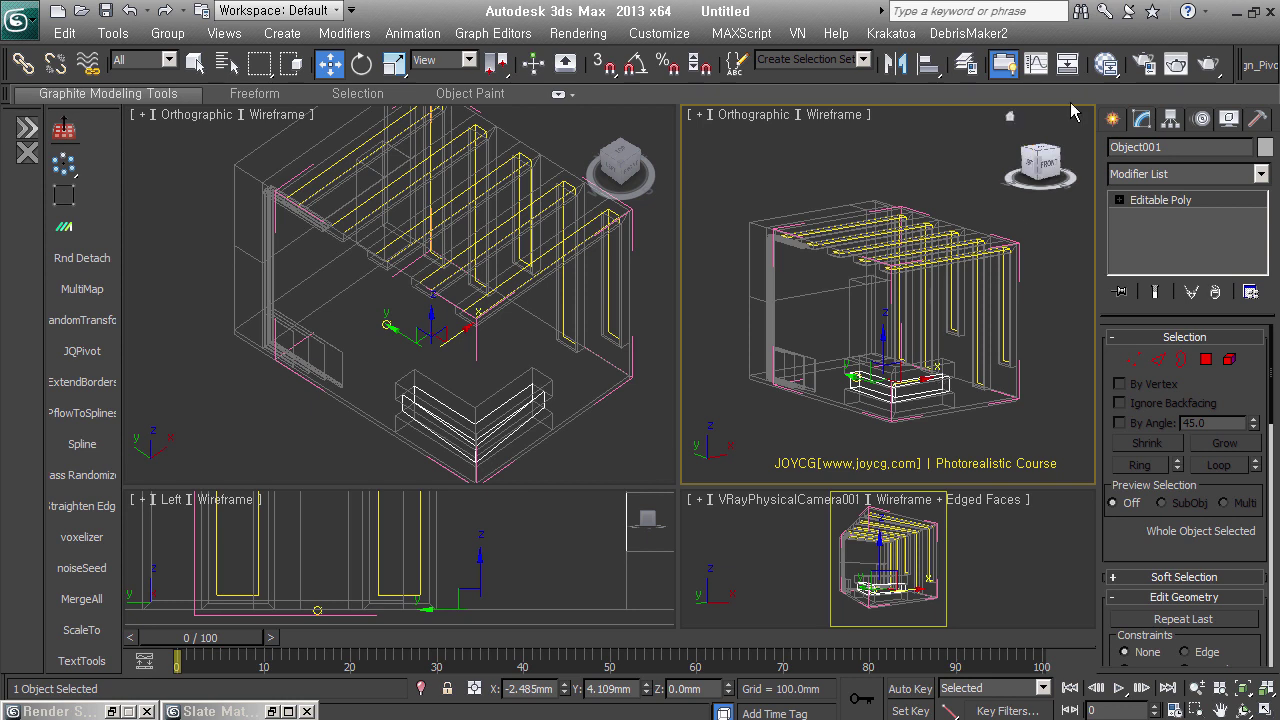
{"action": "left_click", "coordinate": [1105, 62]}
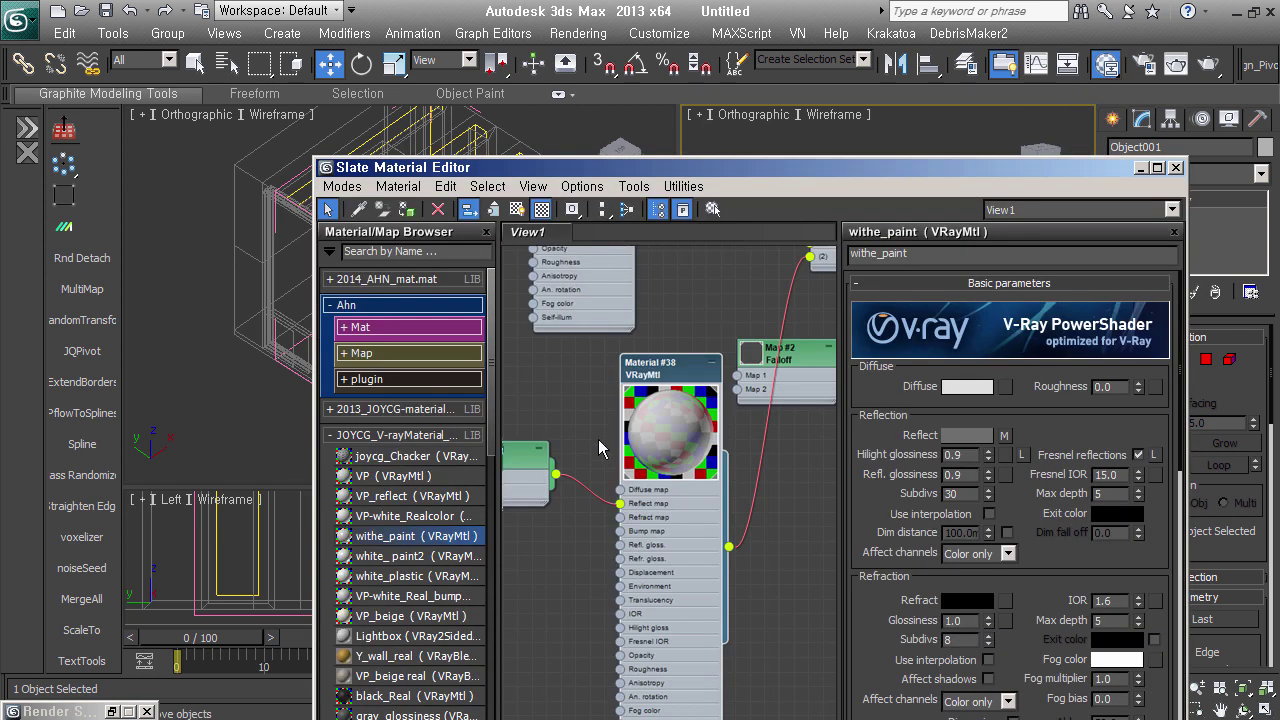
{"action": "scroll", "coordinate": [600, 450], "scroll_direction": "down", "scroll_amount": 5}
{"action": "middle_click_drag", "start_coordinate": [600, 450], "coordinate": [503, 441]}
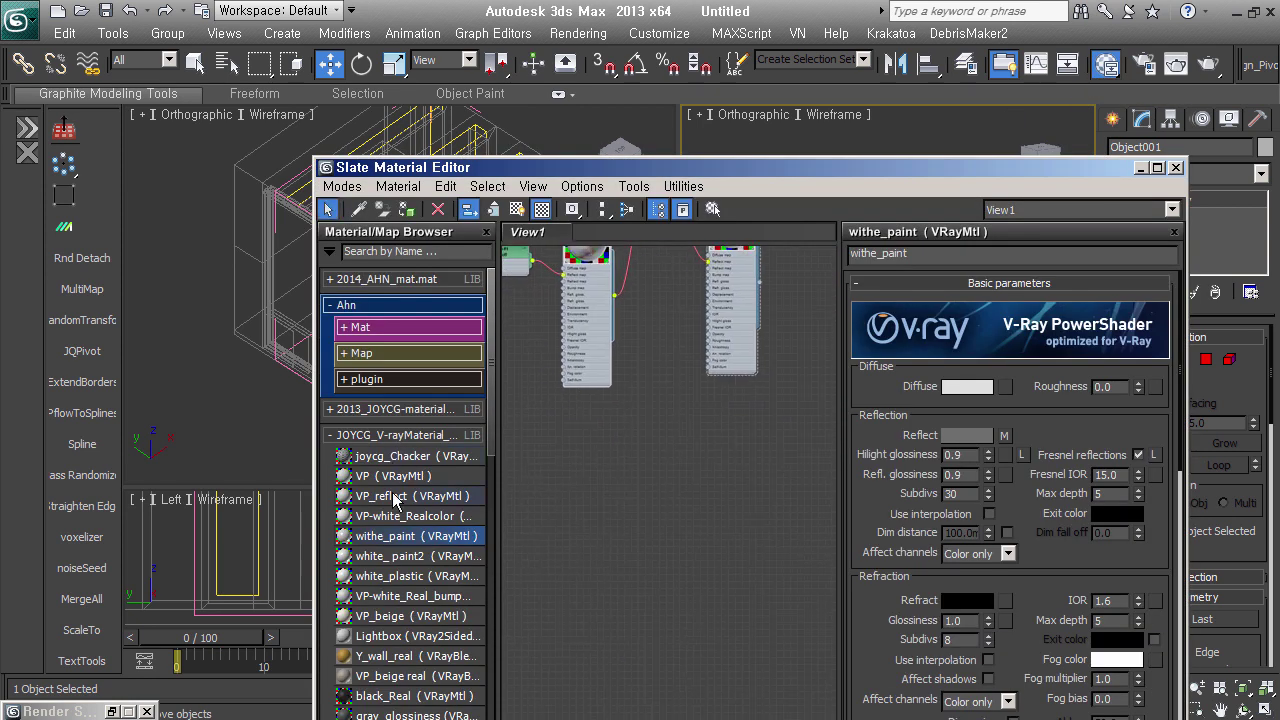
{"action": "left_click_drag", "start_coordinate": [397, 500], "coordinate": [710, 480]}
{"action": "scroll", "coordinate": [710, 482], "scroll_direction": "up", "scroll_amount": 2}
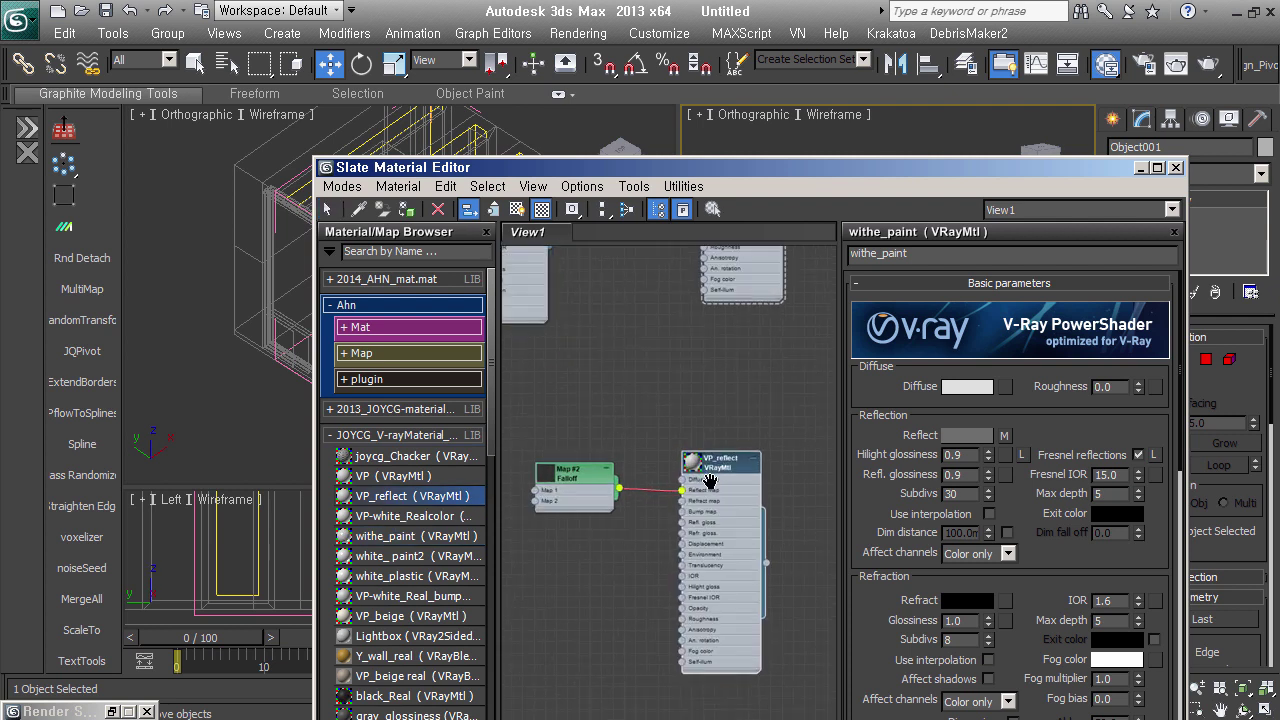
{"action": "left_click_drag", "start_coordinate": [580, 485], "coordinate": [600, 545]}
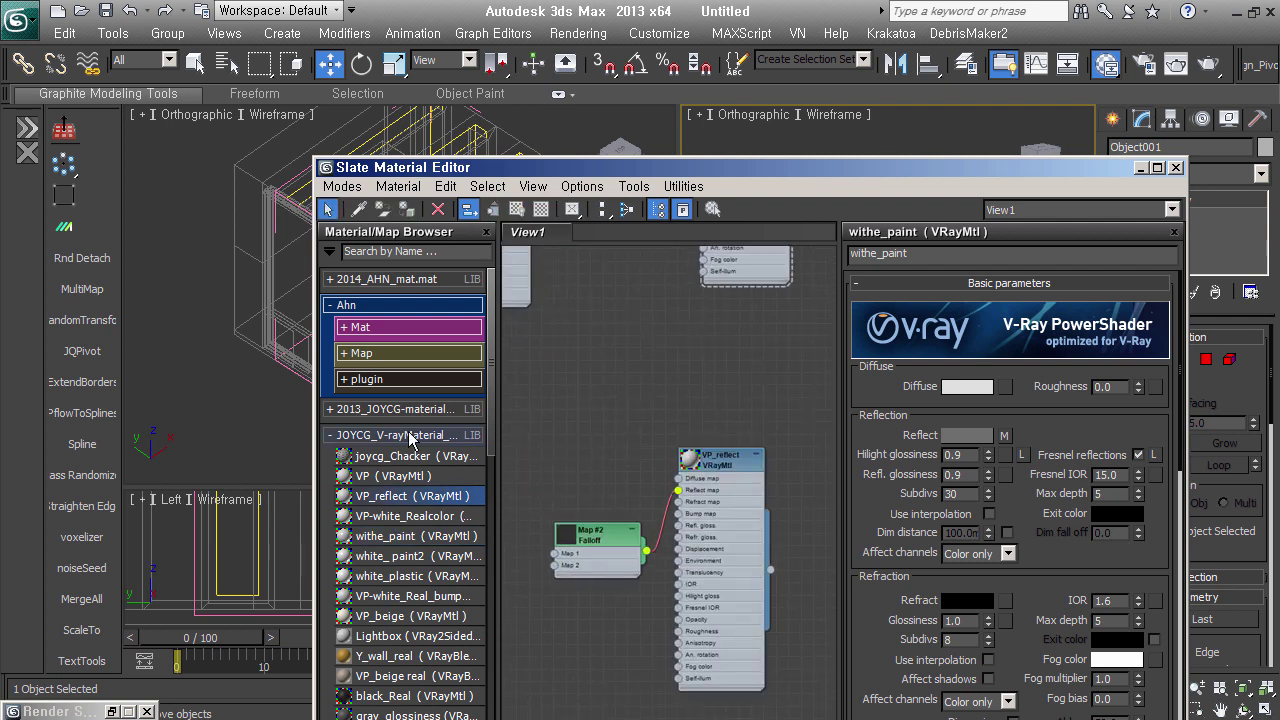
Load joycg_wood_pillar_s.jpg from the wood folder as a Bitmap and wire it to VP_reflect's Diffuse
{"action": "left_click", "coordinate": [380, 354]}
{"action": "left_click_drag", "start_coordinate": [398, 381], "coordinate": [610, 460]}
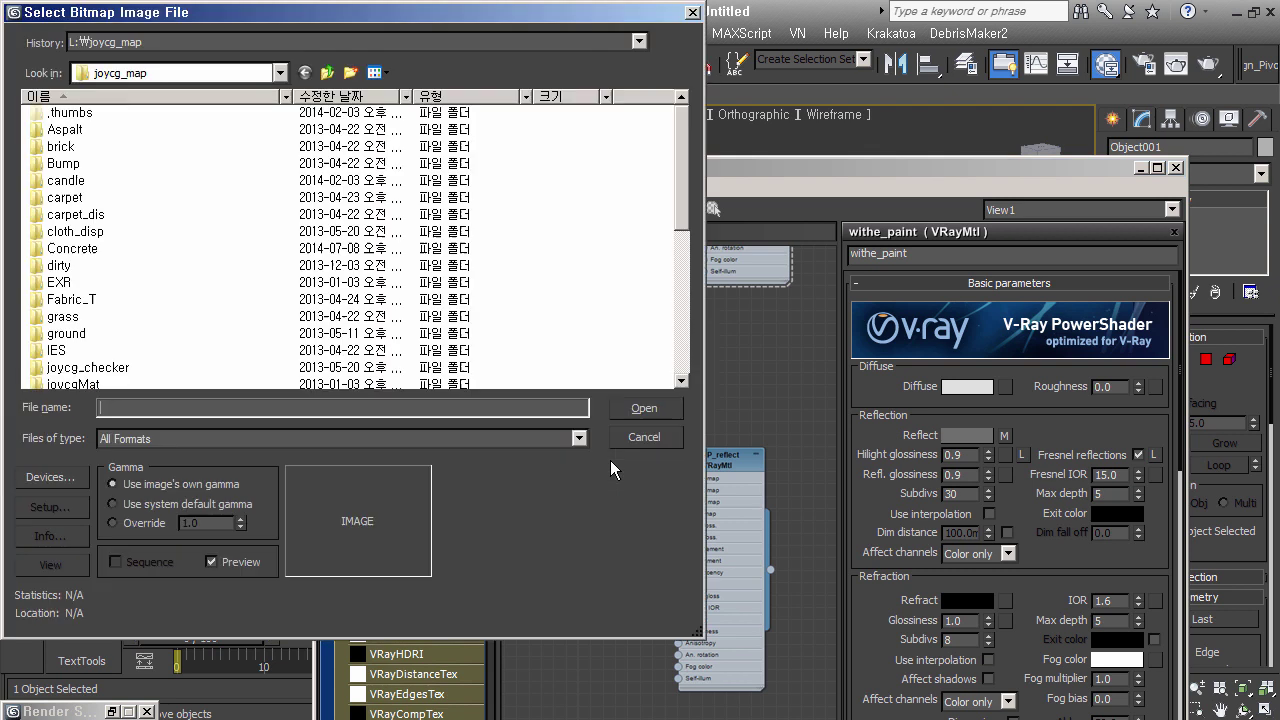
{"action": "scroll", "coordinate": [107, 281], "scroll_direction": "down", "scroll_amount": 5}
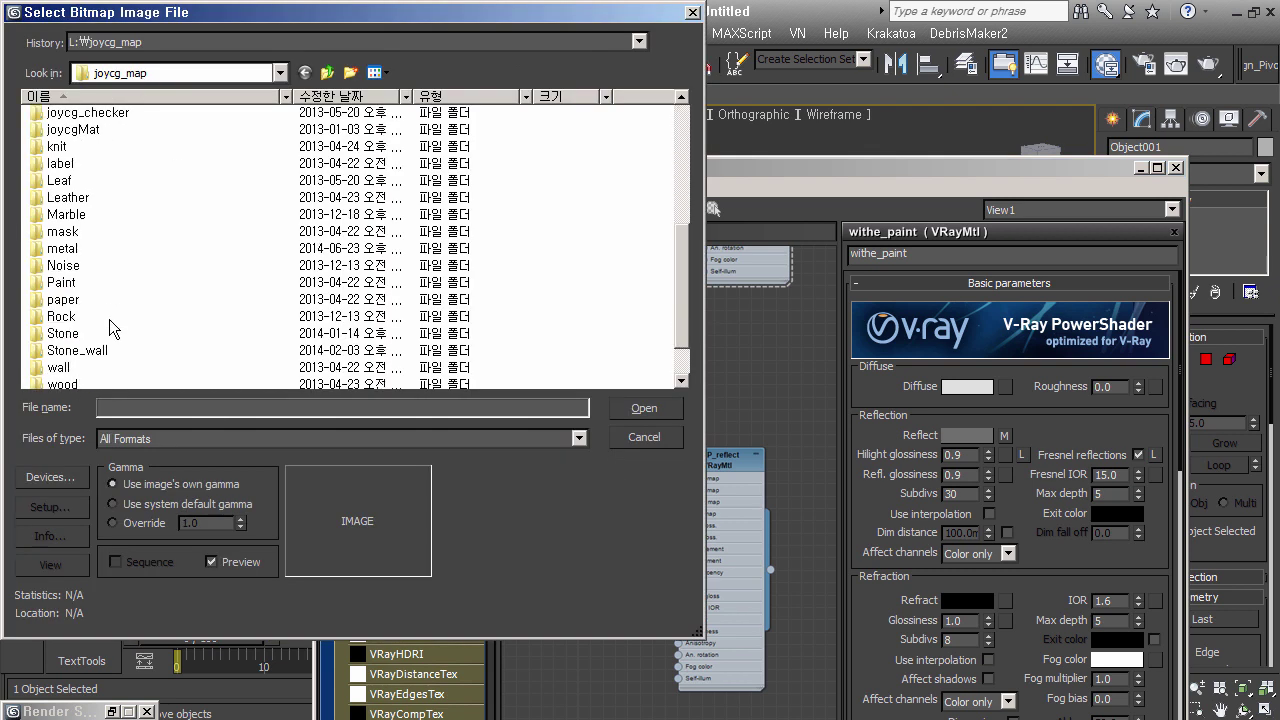
{"action": "scroll", "coordinate": [109, 319], "scroll_direction": "down", "scroll_amount": 2}
{"action": "double_click", "coordinate": [57, 333]}
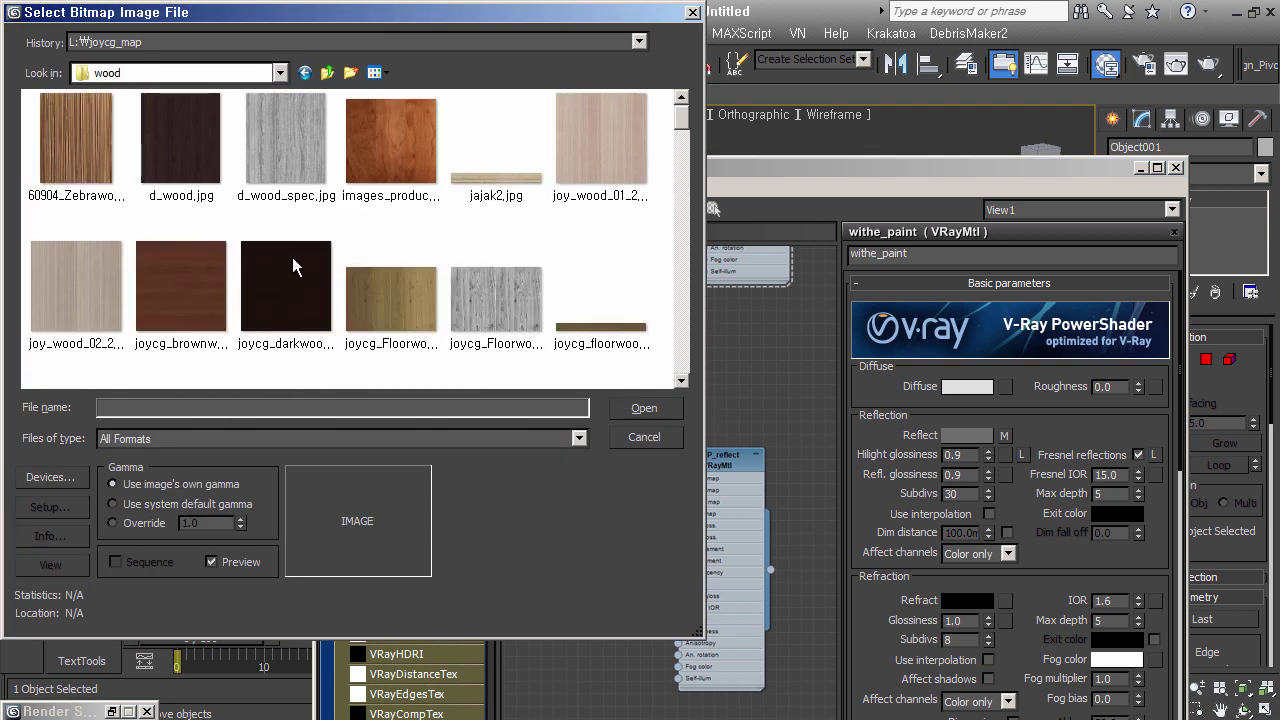
{"action": "scroll", "coordinate": [385, 253], "scroll_direction": "down", "scroll_amount": 3}
{"action": "scroll", "coordinate": [385, 253], "scroll_direction": "down", "scroll_amount": 2}
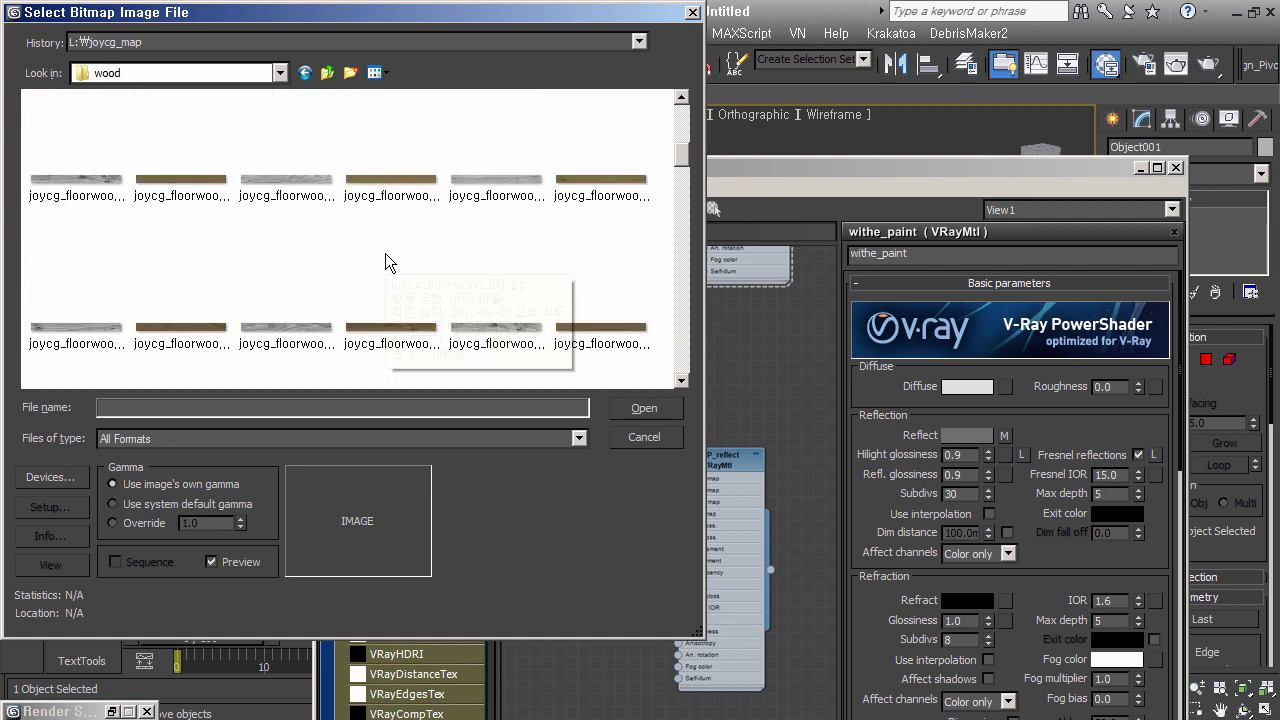
{"action": "scroll", "coordinate": [529, 307], "scroll_direction": "down", "scroll_amount": 3}
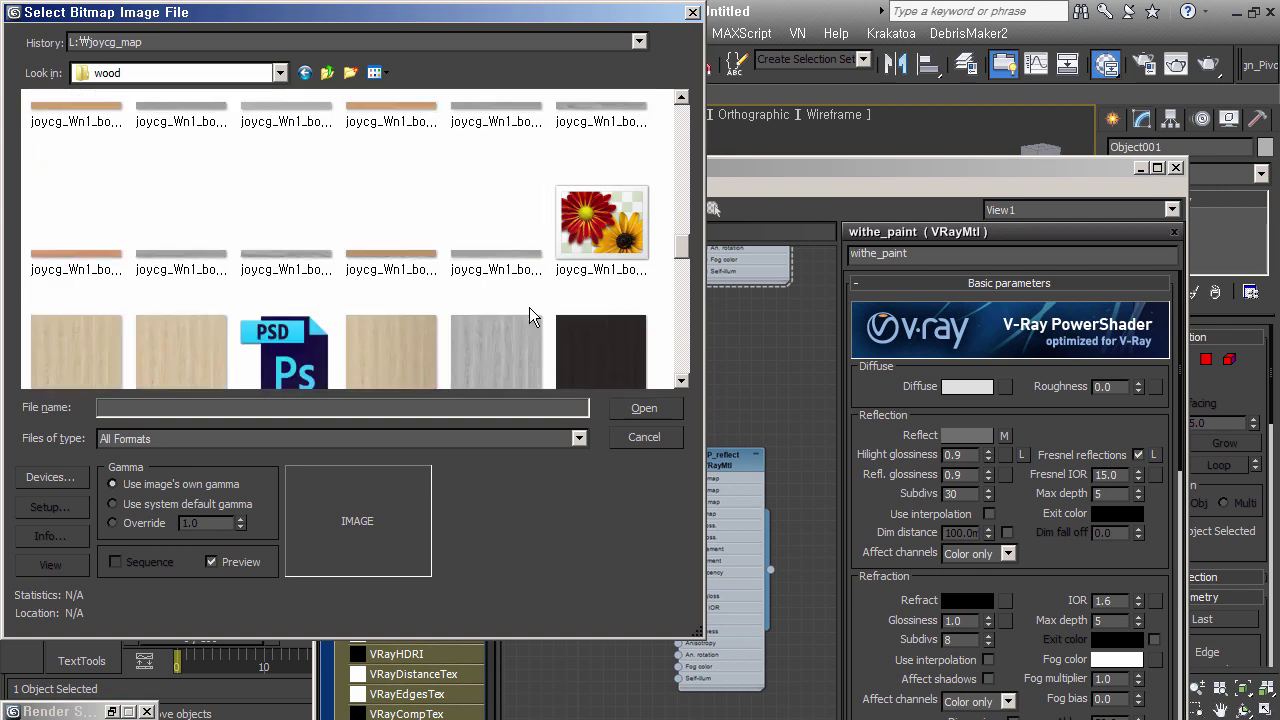
{"action": "scroll", "coordinate": [529, 308], "scroll_direction": "down", "scroll_amount": 3}
{"action": "scroll", "coordinate": [529, 307], "scroll_direction": "up", "scroll_amount": 2}
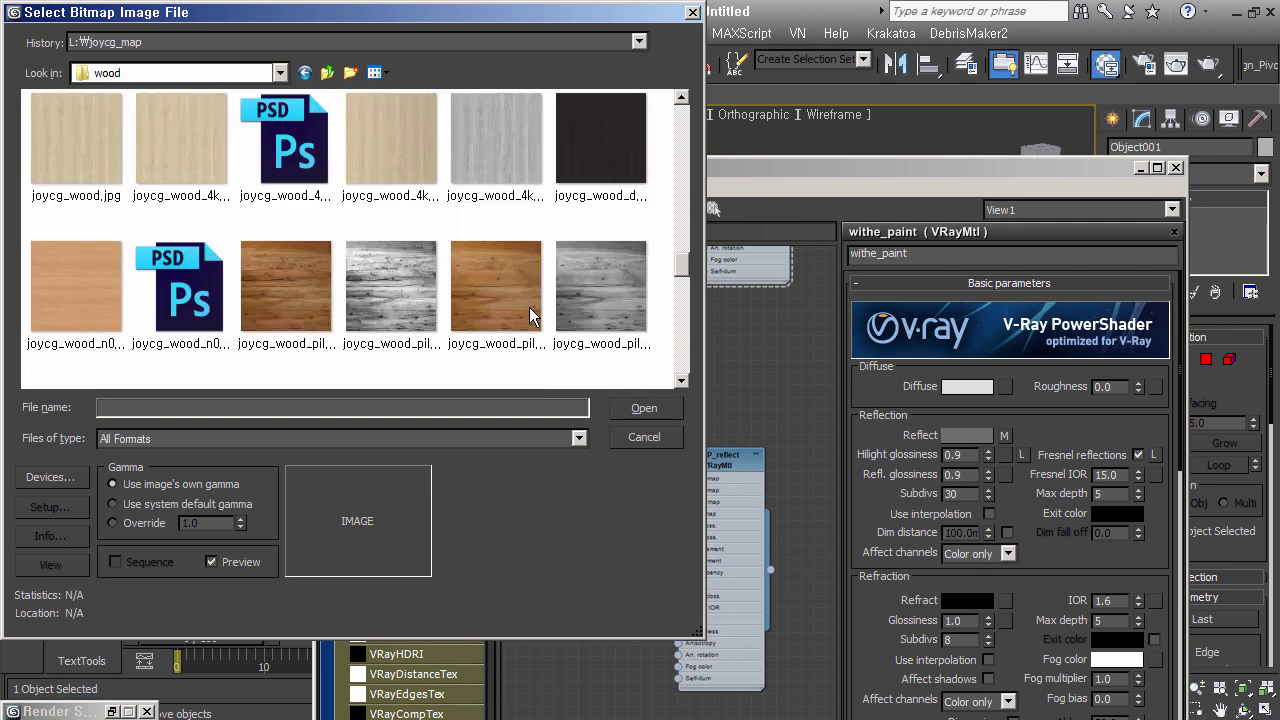
{"action": "left_click", "coordinate": [491, 275]}
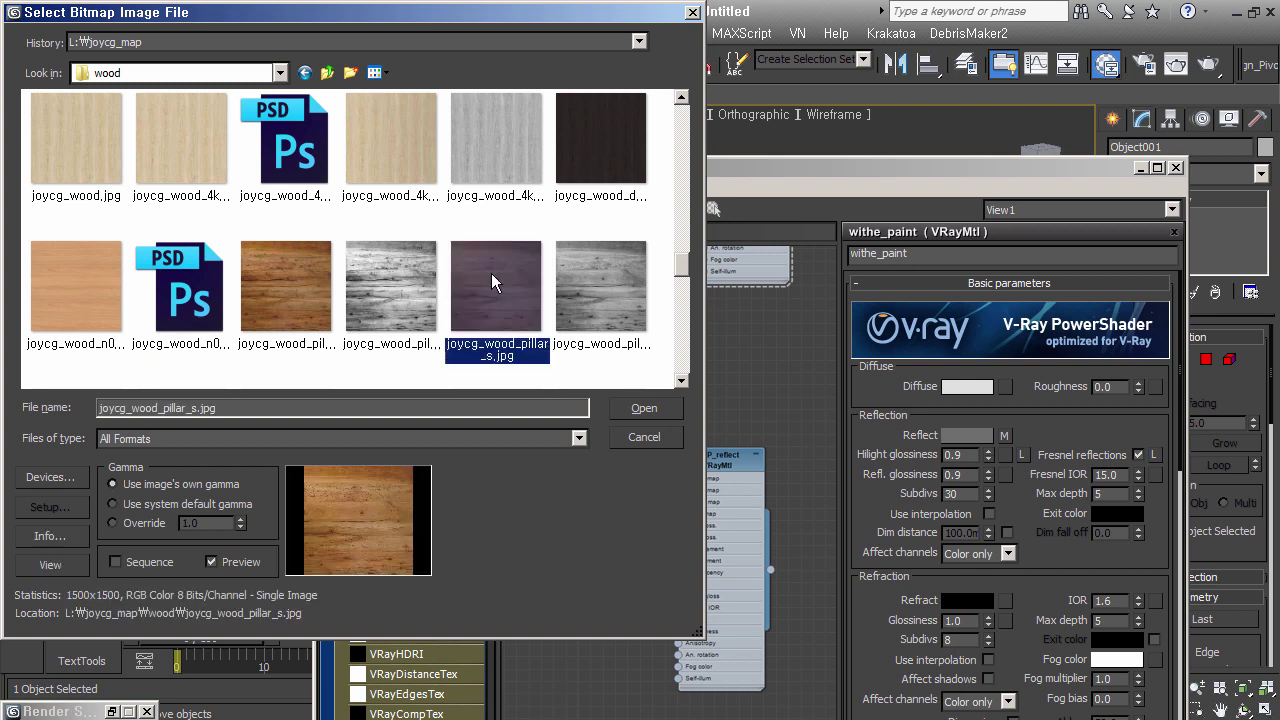
{"action": "double_click", "coordinate": [279, 285]}
{"action": "mouse_move", "coordinate": [625, 469]}
{"action": "left_mouse_down"}
{"action": "mouse_move", "coordinate": [588, 507]}
{"action": "mouse_move", "coordinate": [678, 479]}
{"action": "left_mouse_up"}
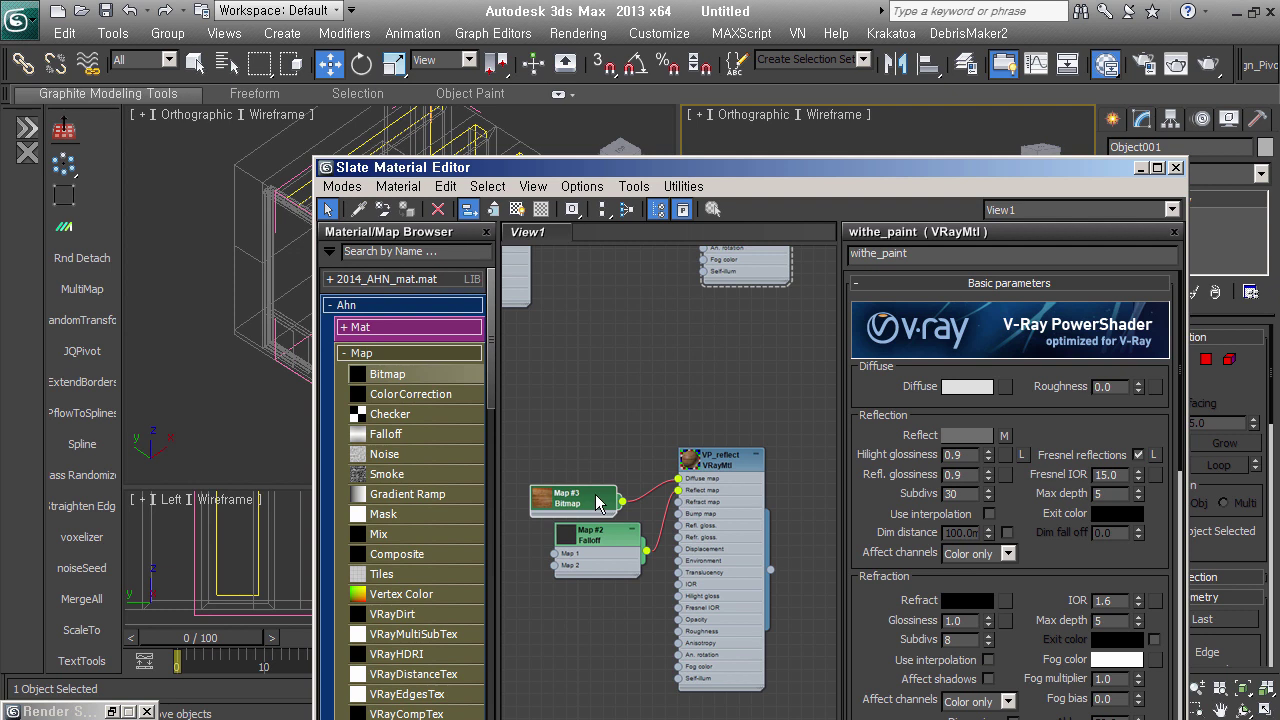
Select the VP_reflect node and minimize the Slate Material Editor
{"action": "left_click", "coordinate": [518, 210]}
{"action": "left_click", "coordinate": [724, 486]}
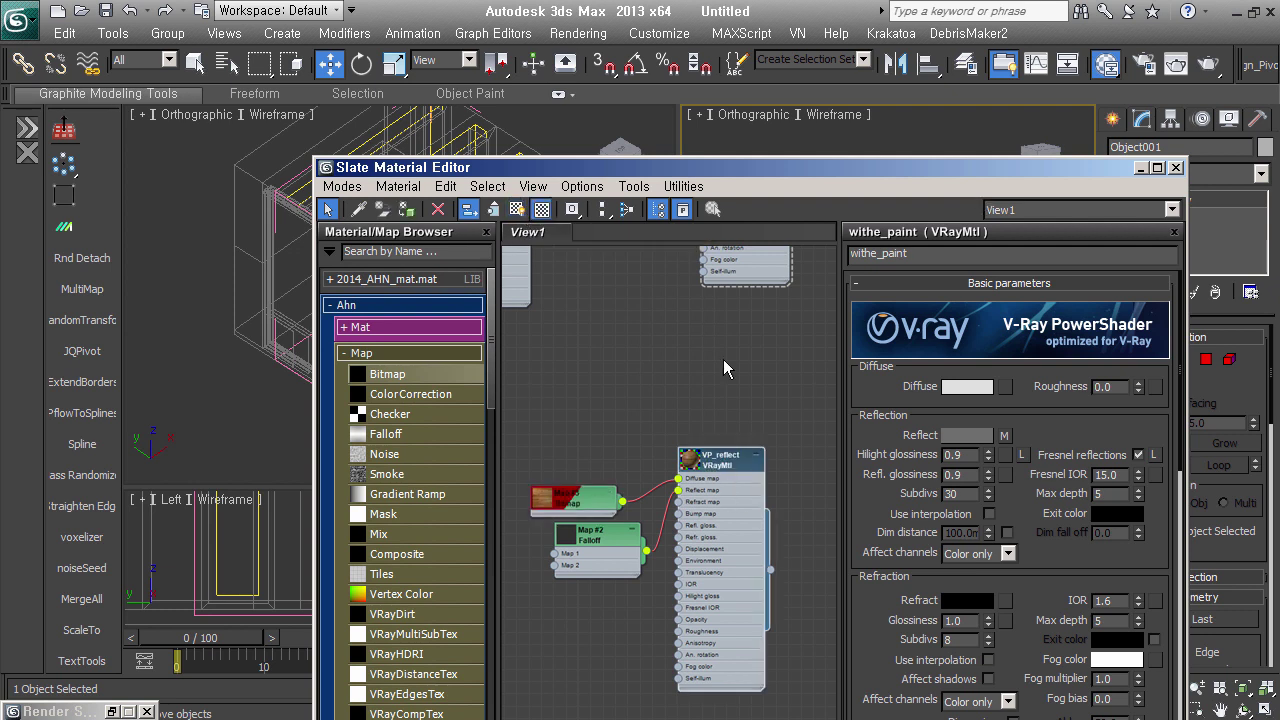
{"action": "left_click", "coordinate": [683, 186]}
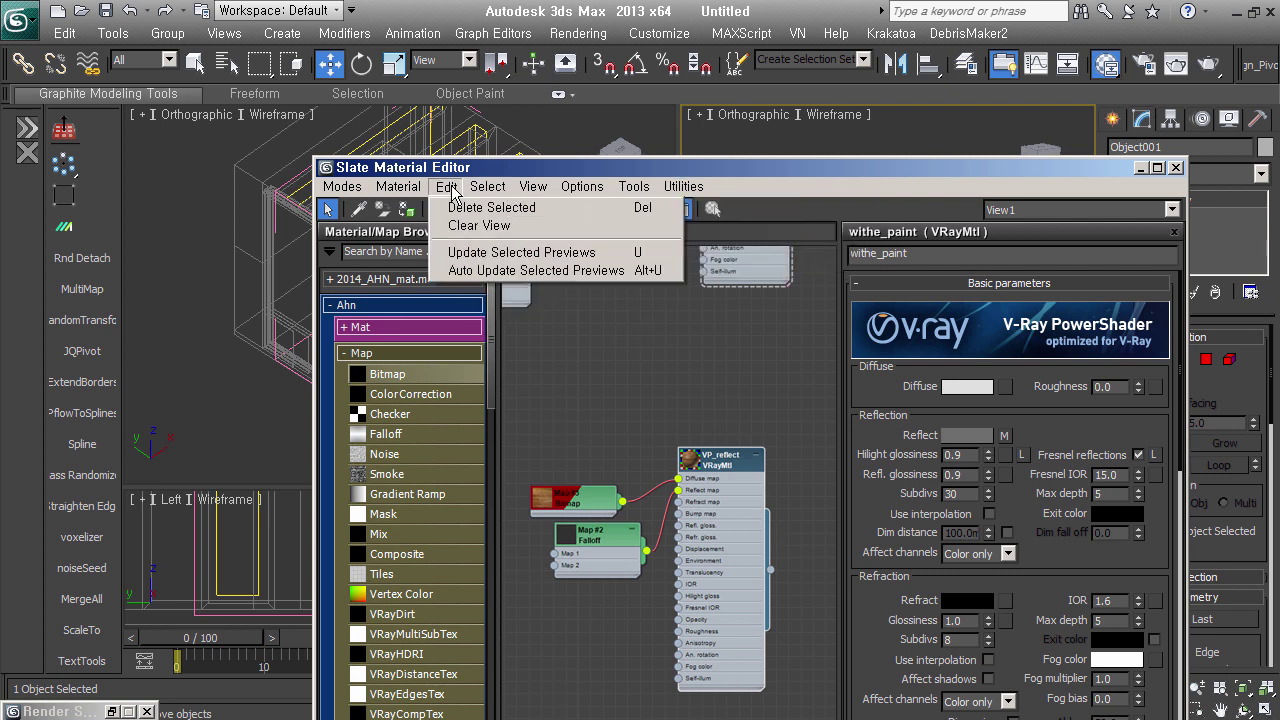
{"action": "left_click", "coordinate": [424, 210]}
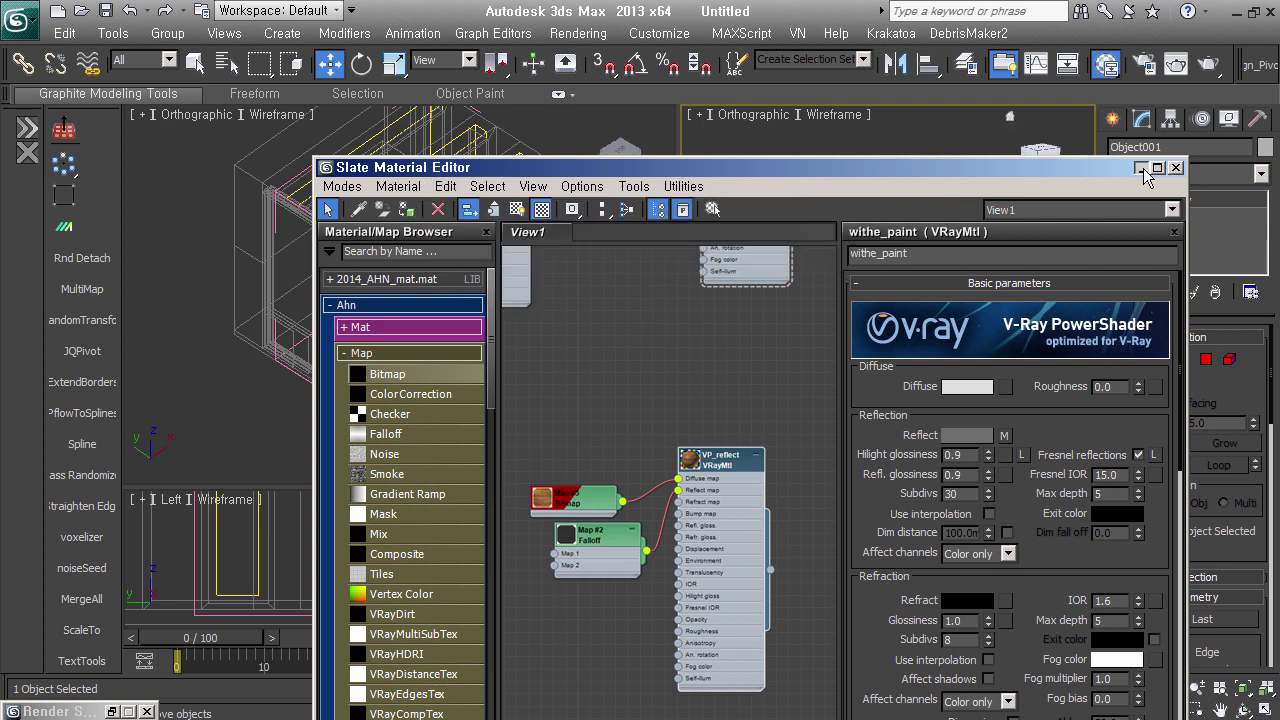
{"action": "left_click", "coordinate": [1140, 168]}
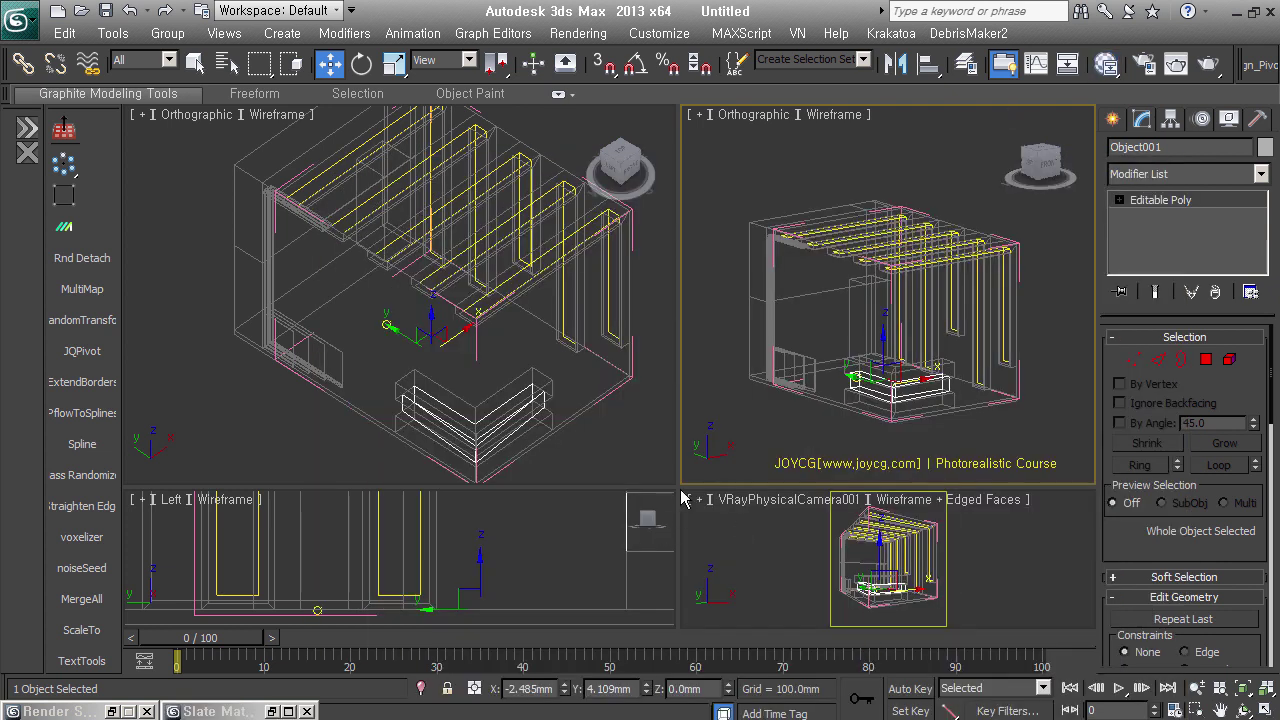
Reset the viewport layout to four equal quadrants
{"action": "left_click_drag", "start_coordinate": [681, 491], "coordinate": [613, 285]}
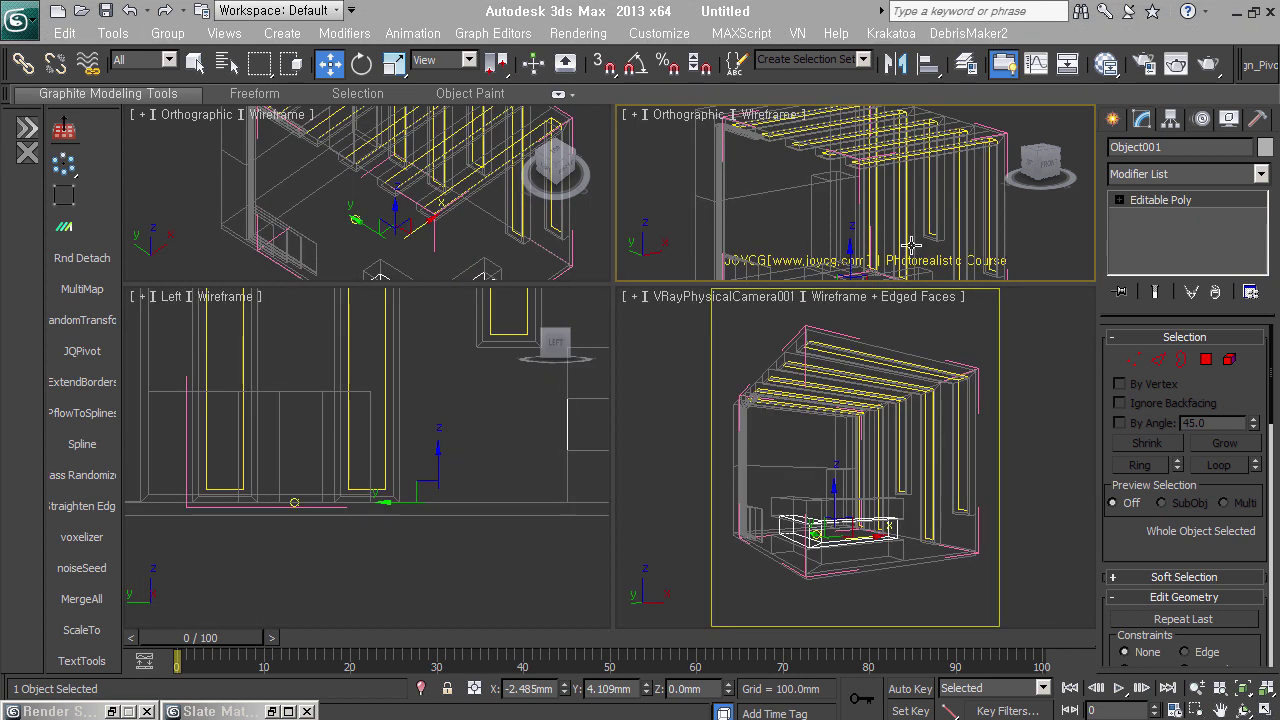
{"action": "scroll", "coordinate": [828, 220], "scroll_direction": "down", "scroll_amount": 1}
{"action": "right_click", "coordinate": [612, 278]}
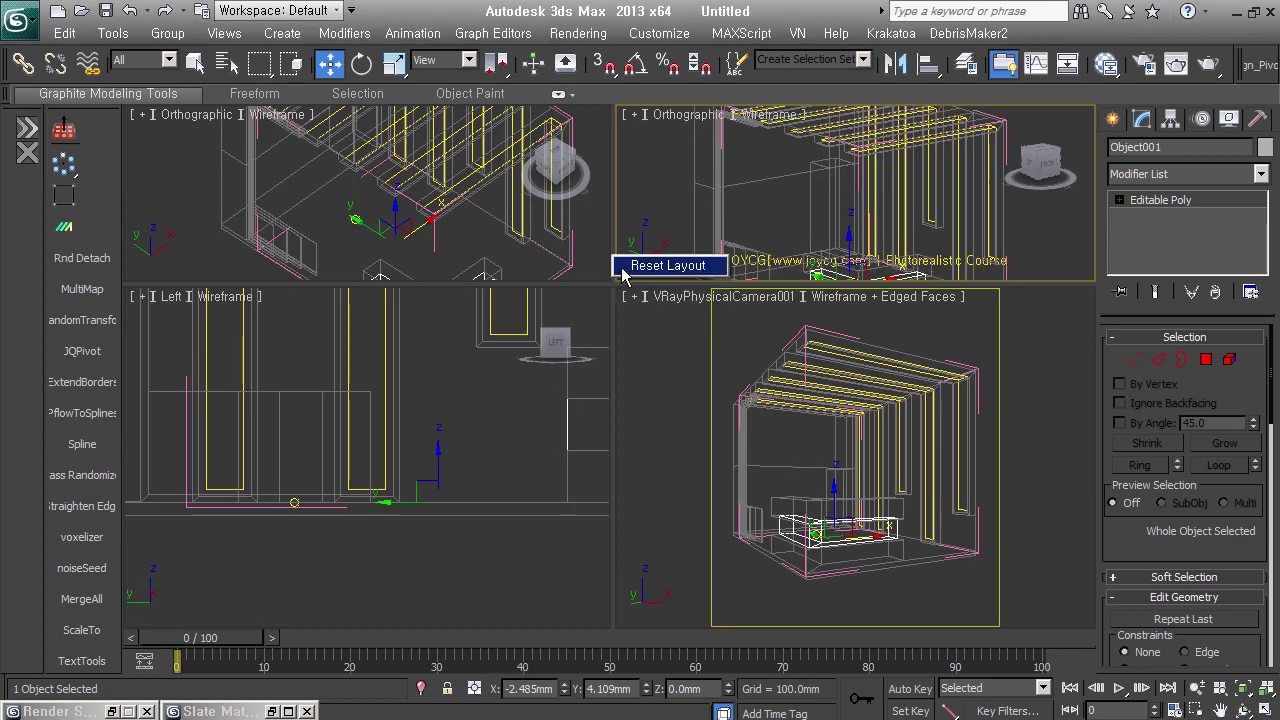
{"action": "left_click", "coordinate": [640, 264]}
{"action": "scroll", "coordinate": [866, 312], "scroll_direction": "up", "scroll_amount": 2}
Check the wood texture on the lightbox in Realistic mode, then return to Wireframe
{"action": "middle_click_drag", "start_coordinate": [853, 256], "coordinate": [857, 268]}
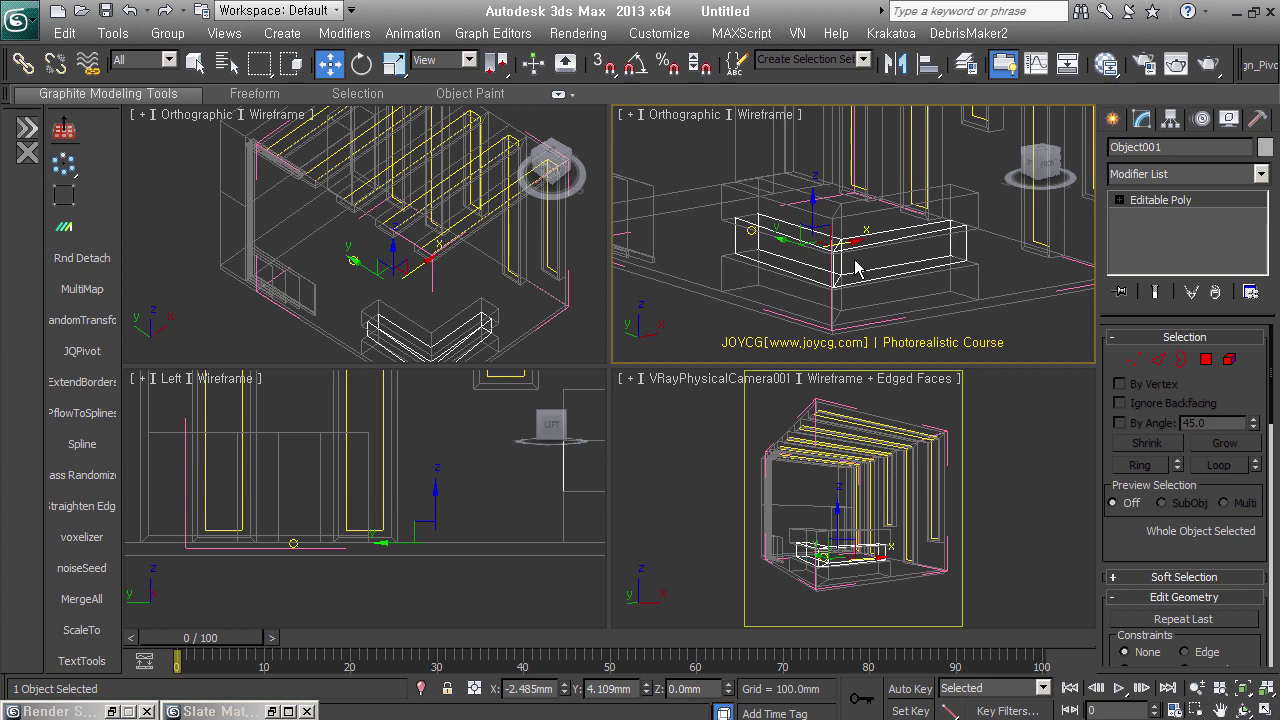
{"action": "key", "text": "F3"}
{"action": "scroll", "coordinate": [855, 267], "scroll_direction": "up", "scroll_amount": 3}
{"action": "scroll", "coordinate": [853, 266], "scroll_direction": "up", "scroll_amount": 3}
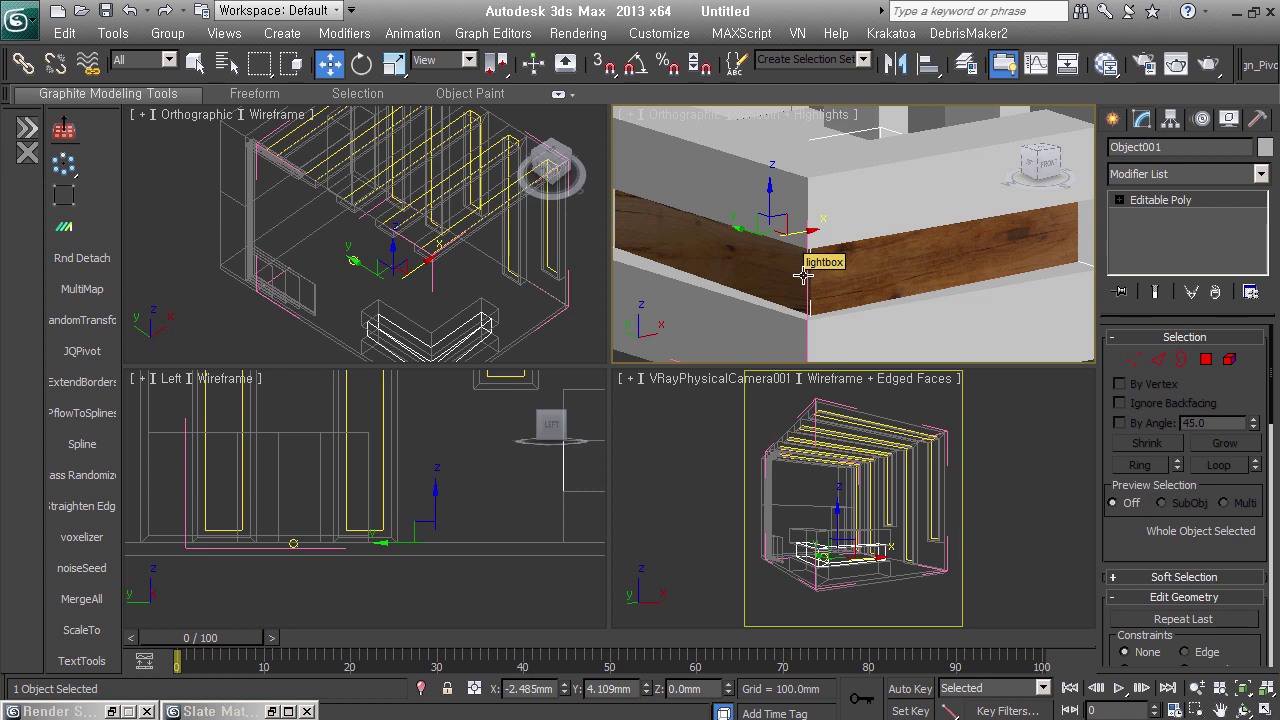
{"action": "mouse_move", "coordinate": [862, 270]}
{"action": "middle_mouse_down", "text": "alt"}
{"action": "mouse_move", "coordinate": [875, 294]}
{"action": "mouse_move", "coordinate": [916, 303]}
{"action": "middle_mouse_up", "text": "alt"}
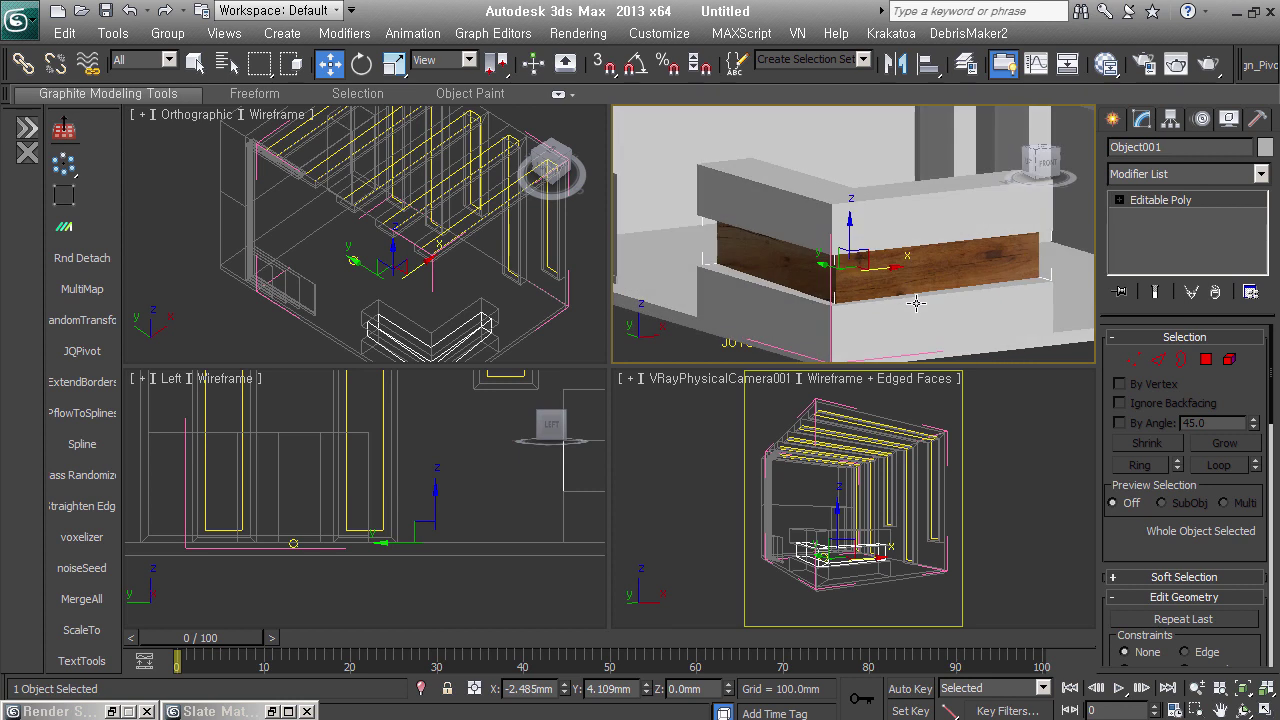
{"action": "key", "text": "F3"}
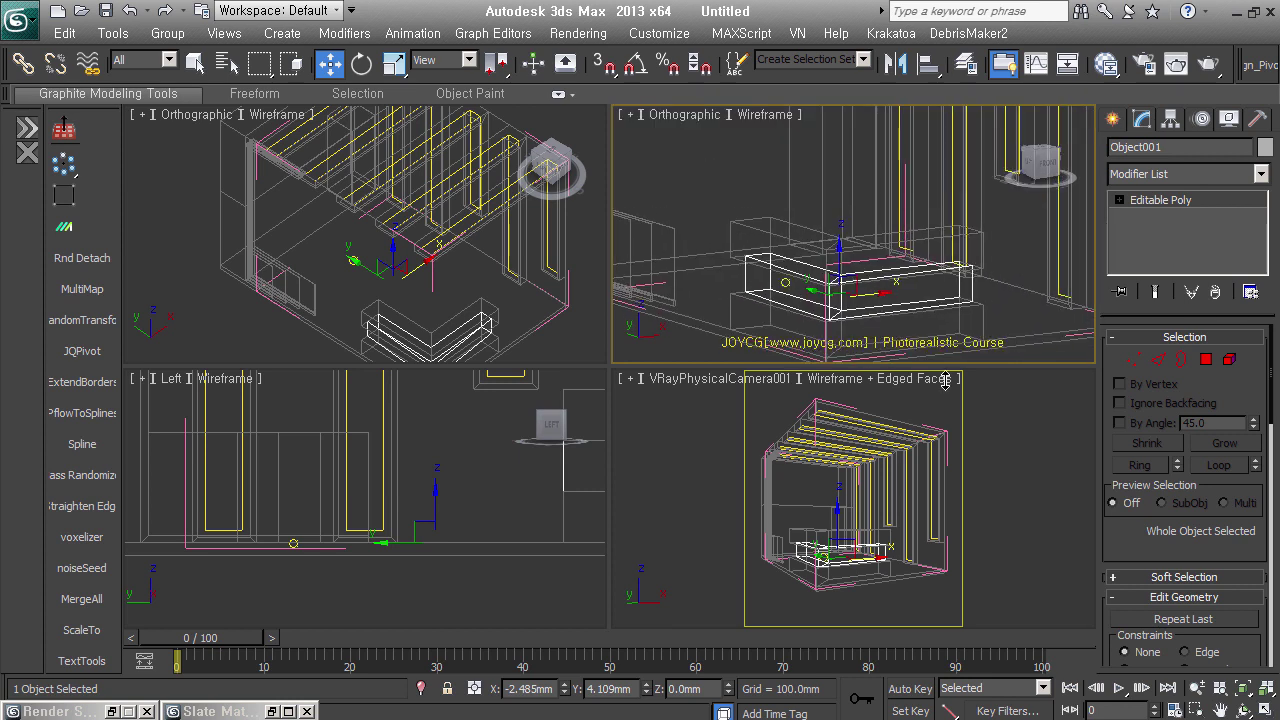
Select the V-Ray physical camera from the camera viewport's label menu
{"action": "left_click", "coordinate": [1017, 543]}
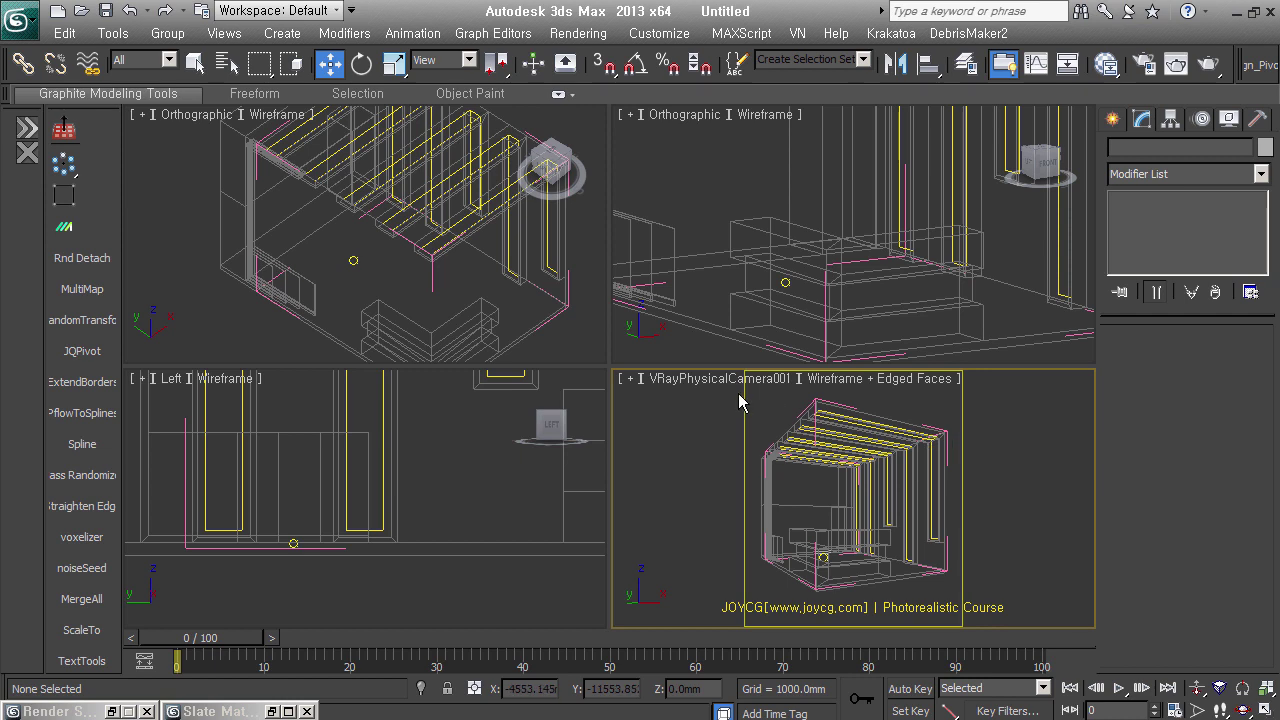
{"action": "left_click", "coordinate": [700, 381]}
{"action": "left_click", "coordinate": [797, 663]}
{"action": "left_click", "coordinate": [797, 663]}
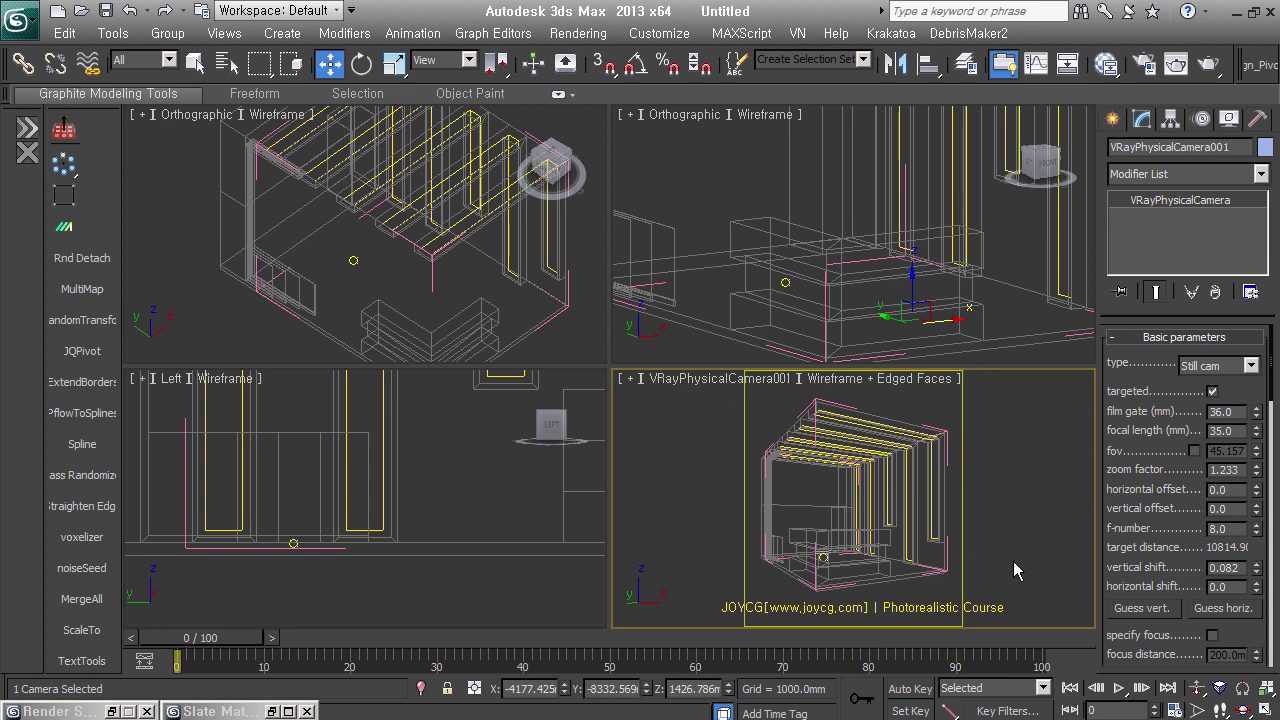
Turn off vignetting, set a pure white Custom white balance, and enter shutter speed 50
{"action": "left_click_drag", "start_coordinate": [1197, 620], "coordinate": [1216, 298]}
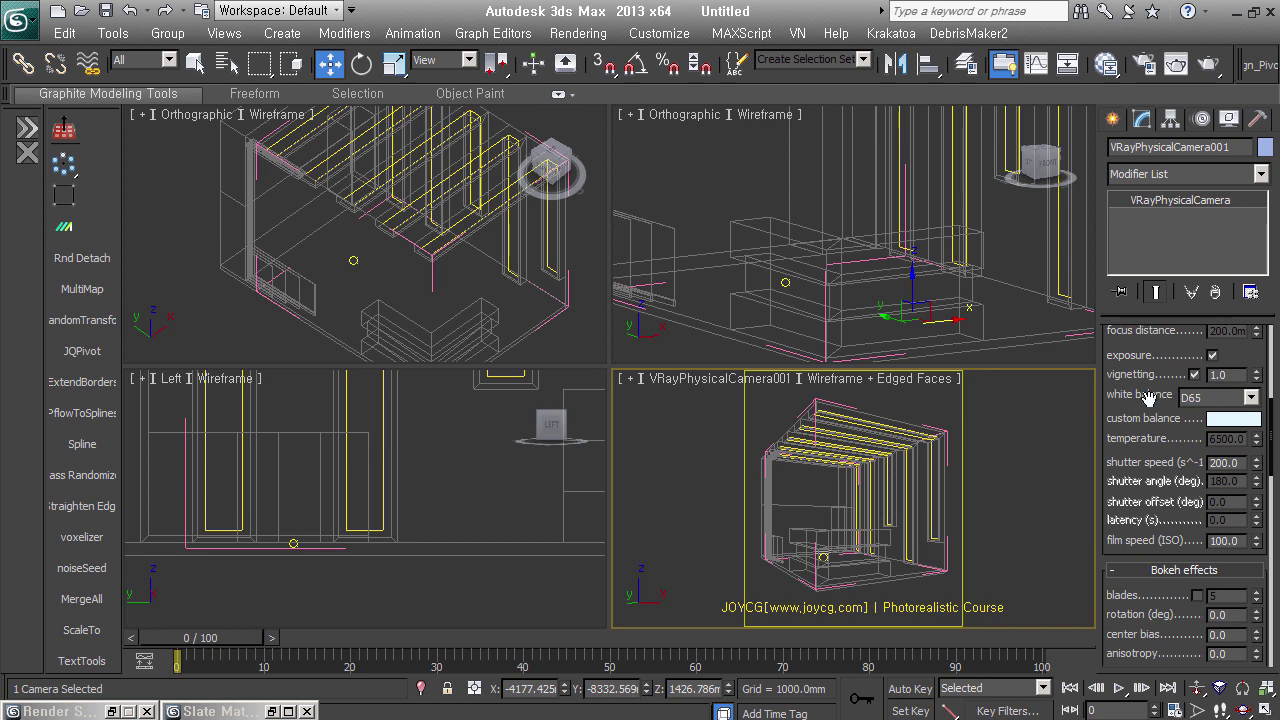
{"action": "left_click", "coordinate": [1194, 374]}
{"action": "left_click", "coordinate": [1210, 398]}
{"action": "left_click", "coordinate": [1214, 416]}
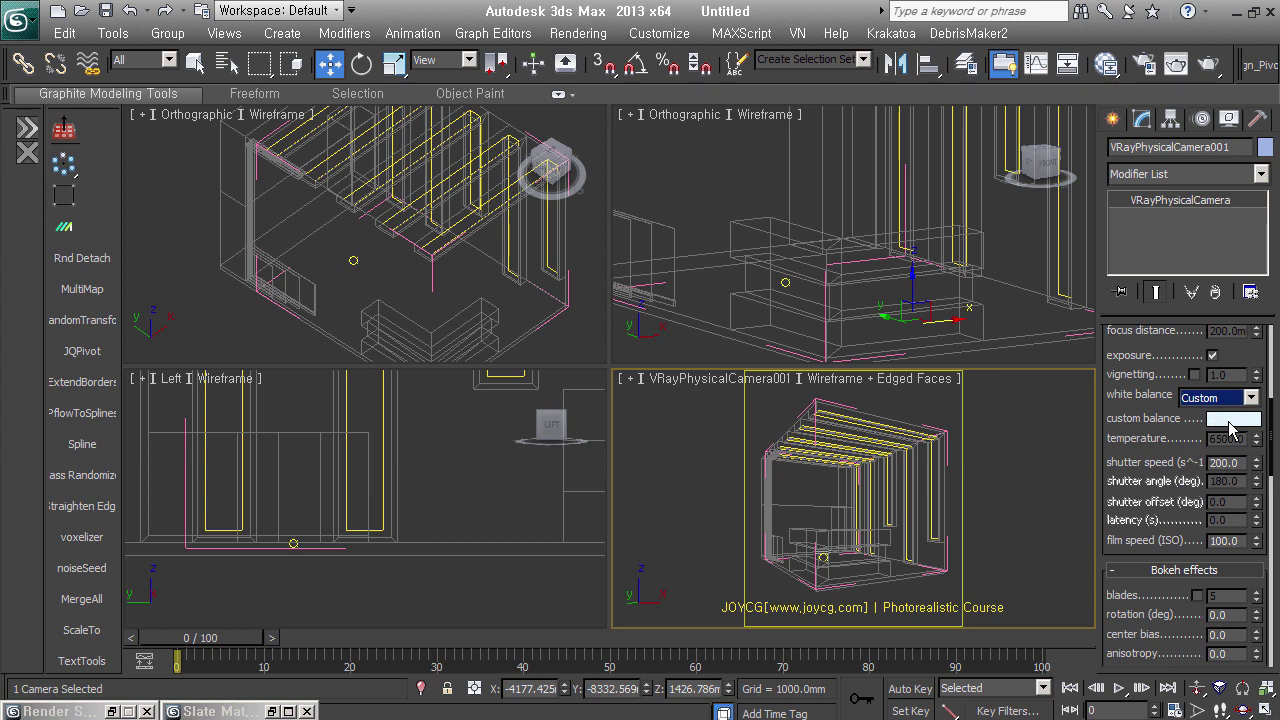
{"action": "left_click", "coordinate": [1252, 419]}
{"action": "left_click_drag", "start_coordinate": [589, 243], "coordinate": [590, 274]}
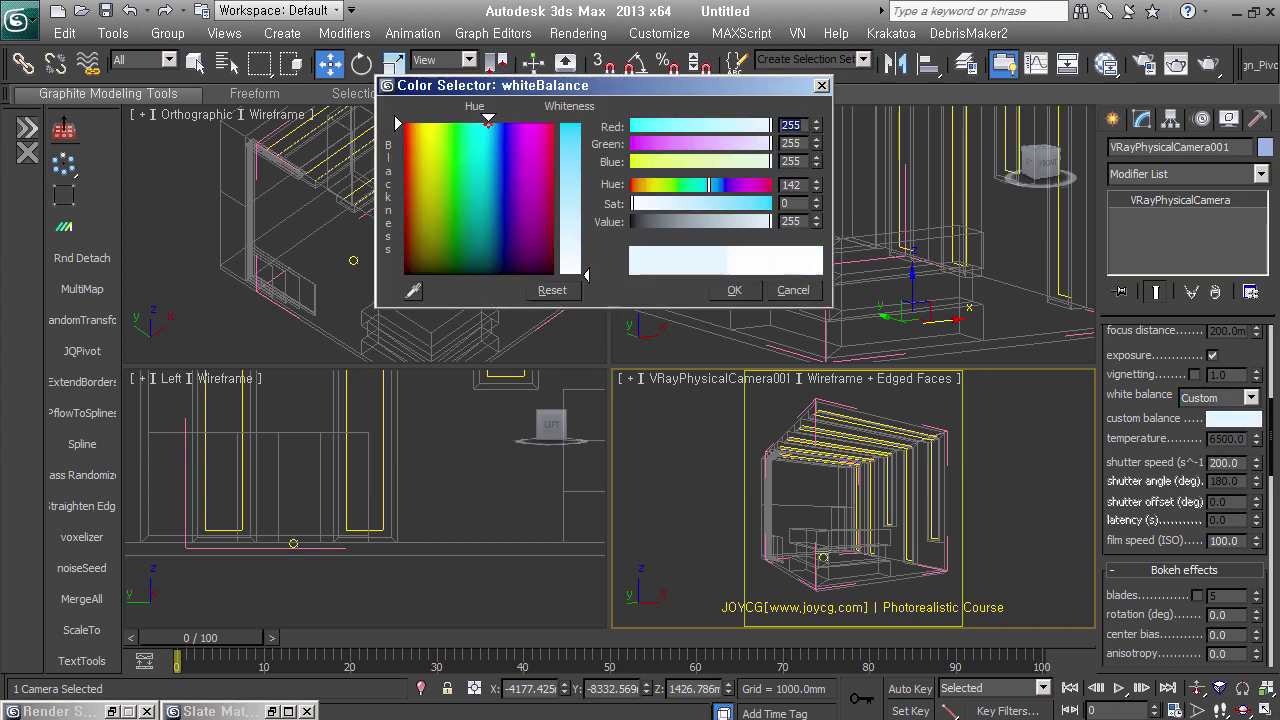
{"action": "left_click", "coordinate": [734, 290]}
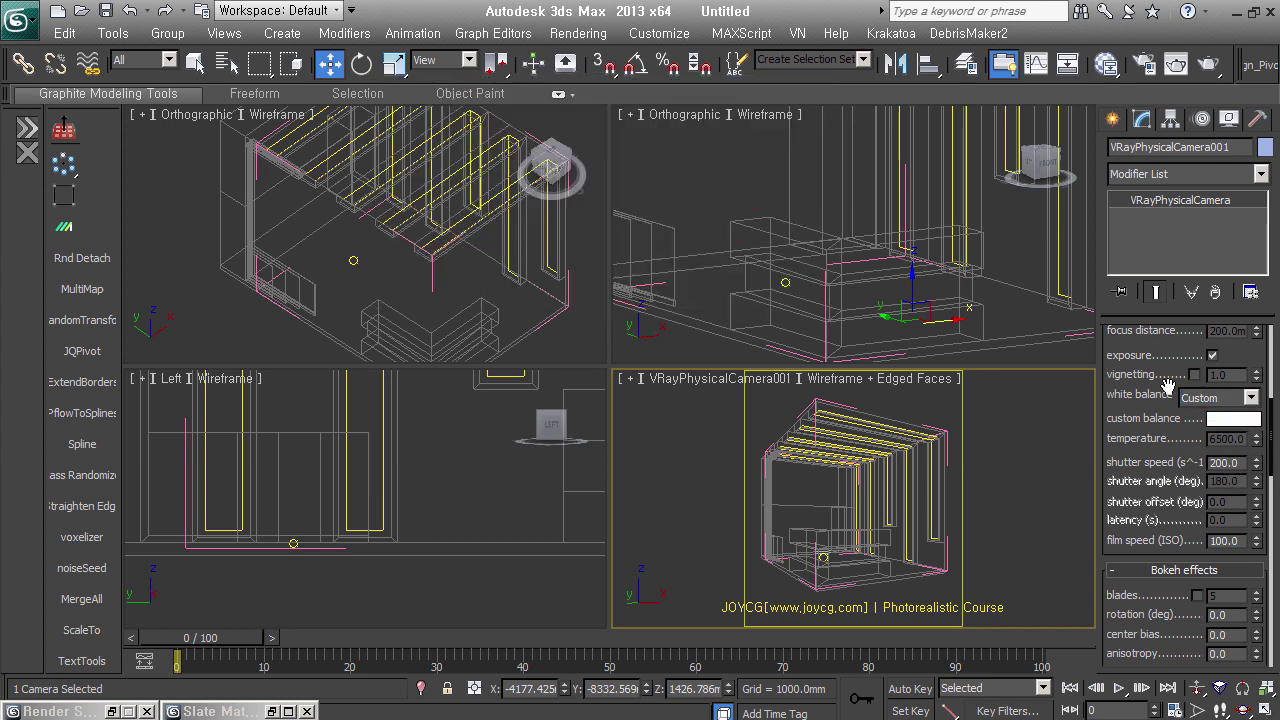
{"action": "double_click", "coordinate": [1244, 463]}
{"action": "type", "text": "50"}
{"action": "key", "text": "Return"}
In Render Setup, lock the image aspect and set output height to 500, giving 429 × 500
{"action": "left_click", "coordinate": [1142, 63]}
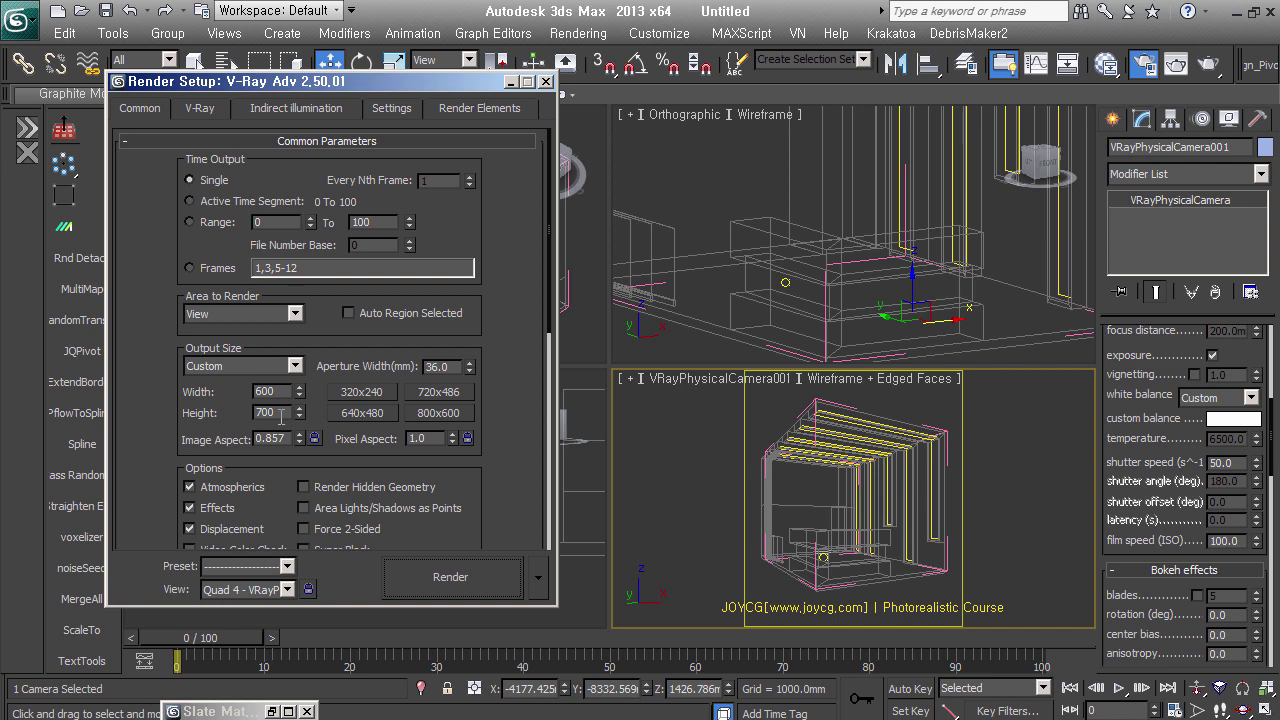
{"action": "left_click_drag", "start_coordinate": [282, 417], "coordinate": [189, 415]}
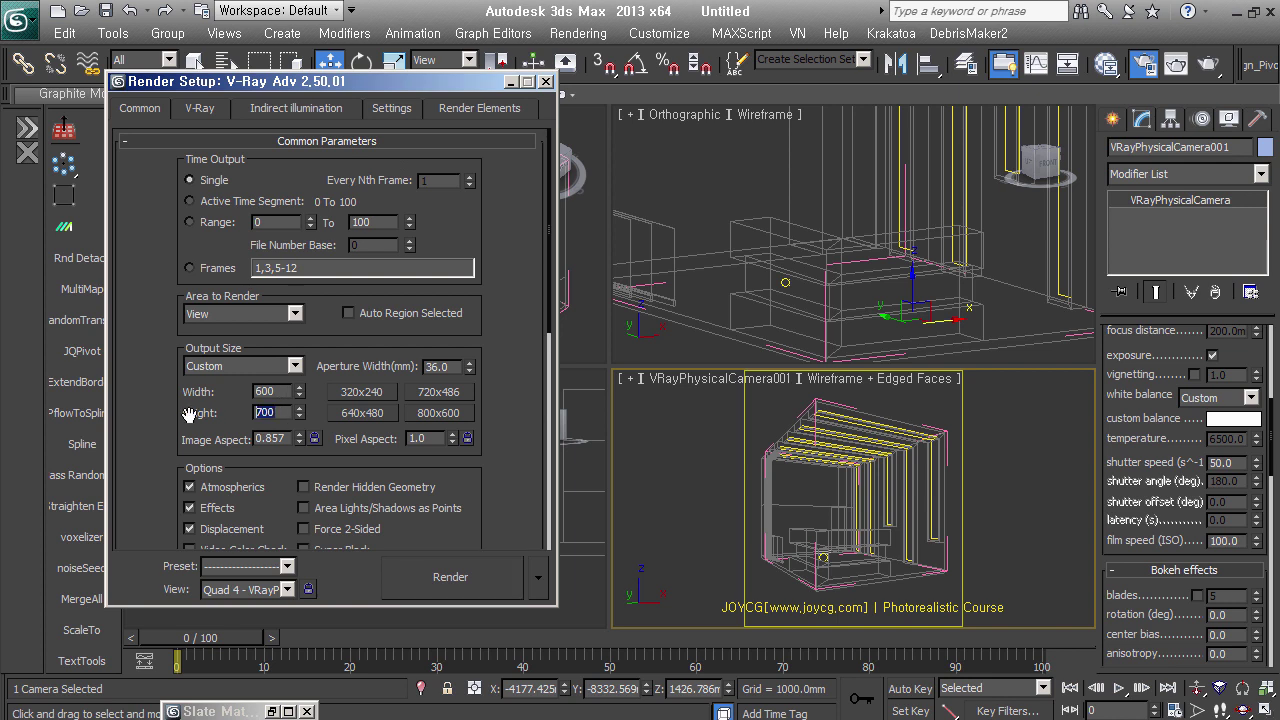
{"action": "left_click", "coordinate": [315, 438]}
{"action": "left_click_drag", "start_coordinate": [275, 411], "coordinate": [205, 416]}
{"action": "type", "text": "00"}
{"action": "key", "text": "Return"}
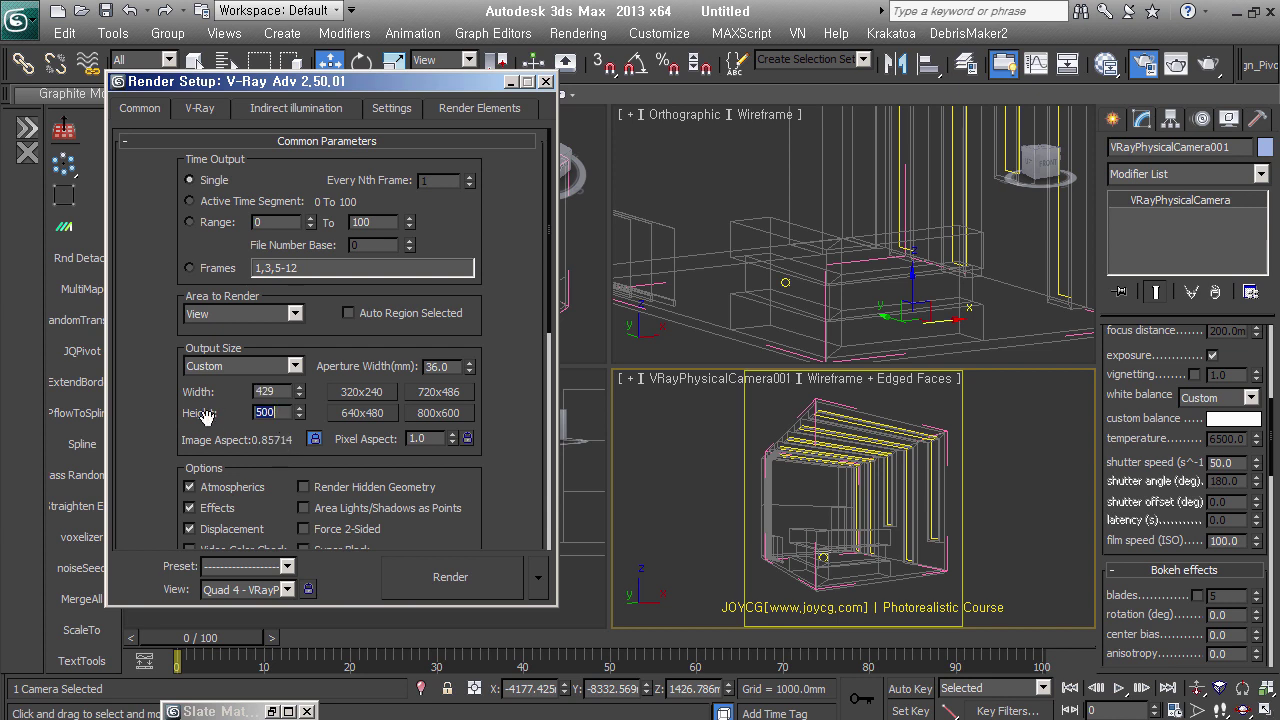
In the V-Ray tab, set Color mapping mode to 'Color mapping and gamma' with gamma 2.2
{"action": "left_click", "coordinate": [203, 110]}
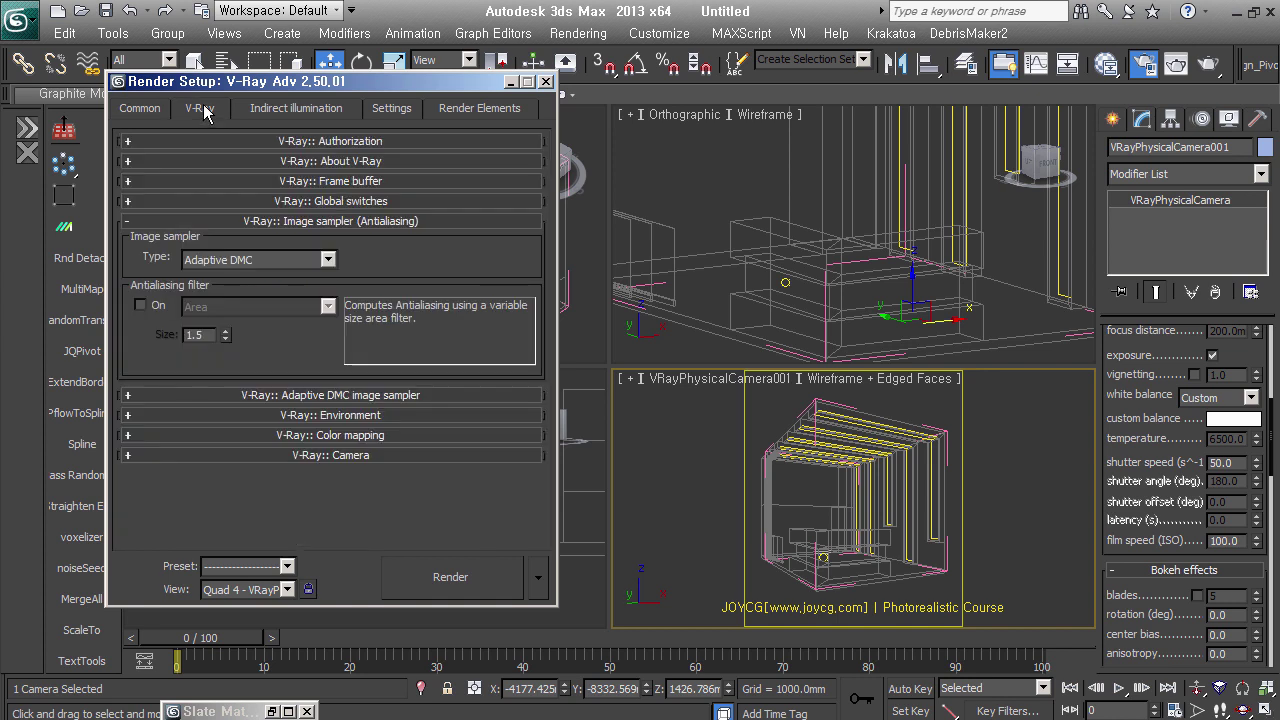
{"action": "left_click", "coordinate": [400, 181]}
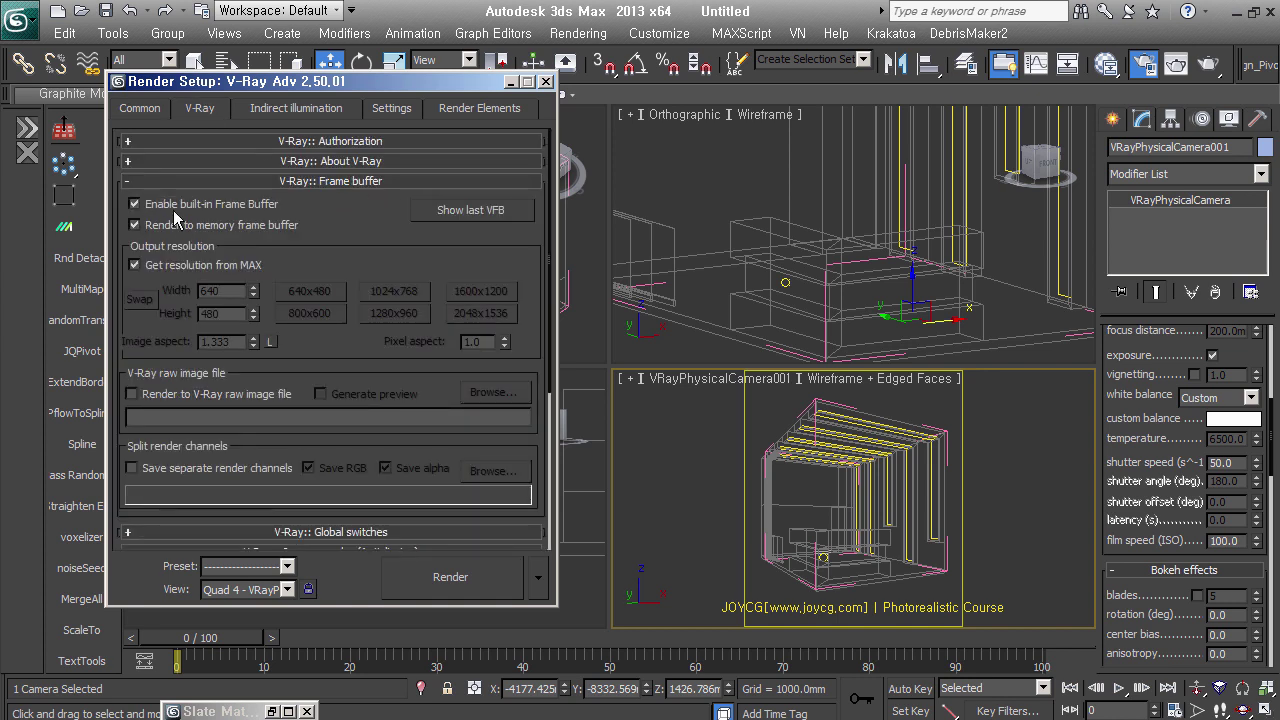
{"action": "left_click", "coordinate": [277, 181]}
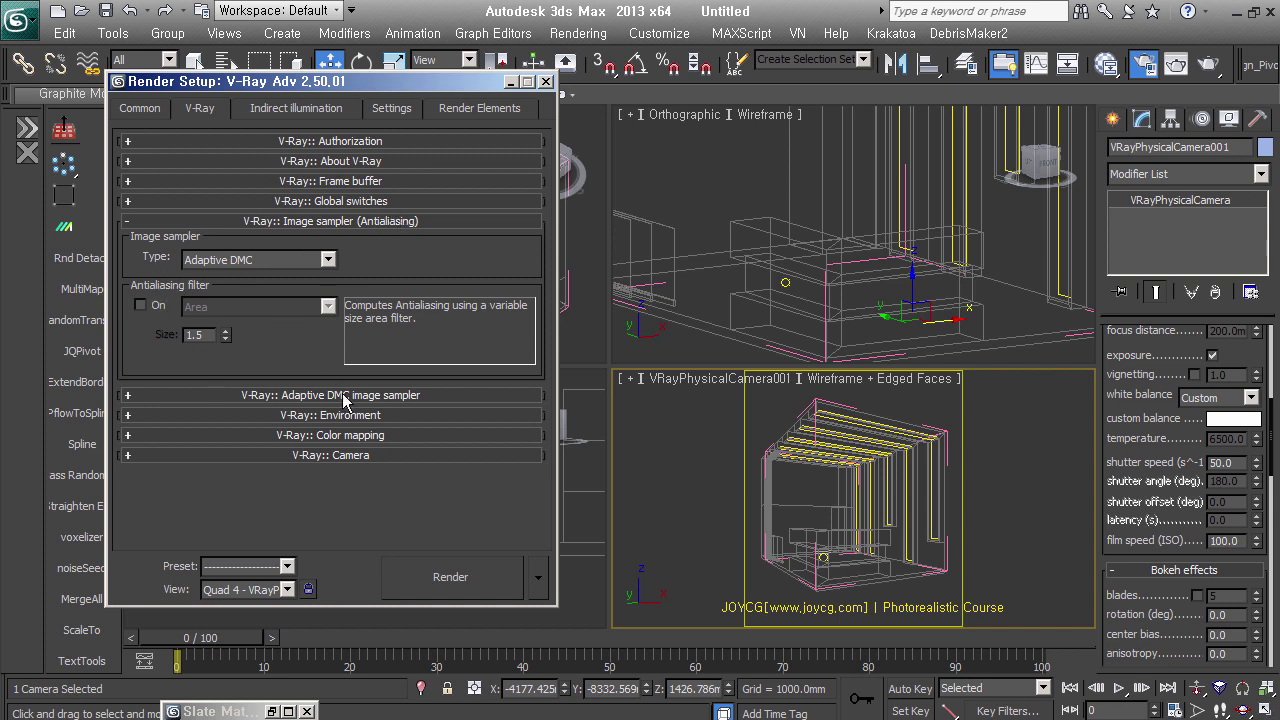
{"action": "left_click", "coordinate": [362, 435]}
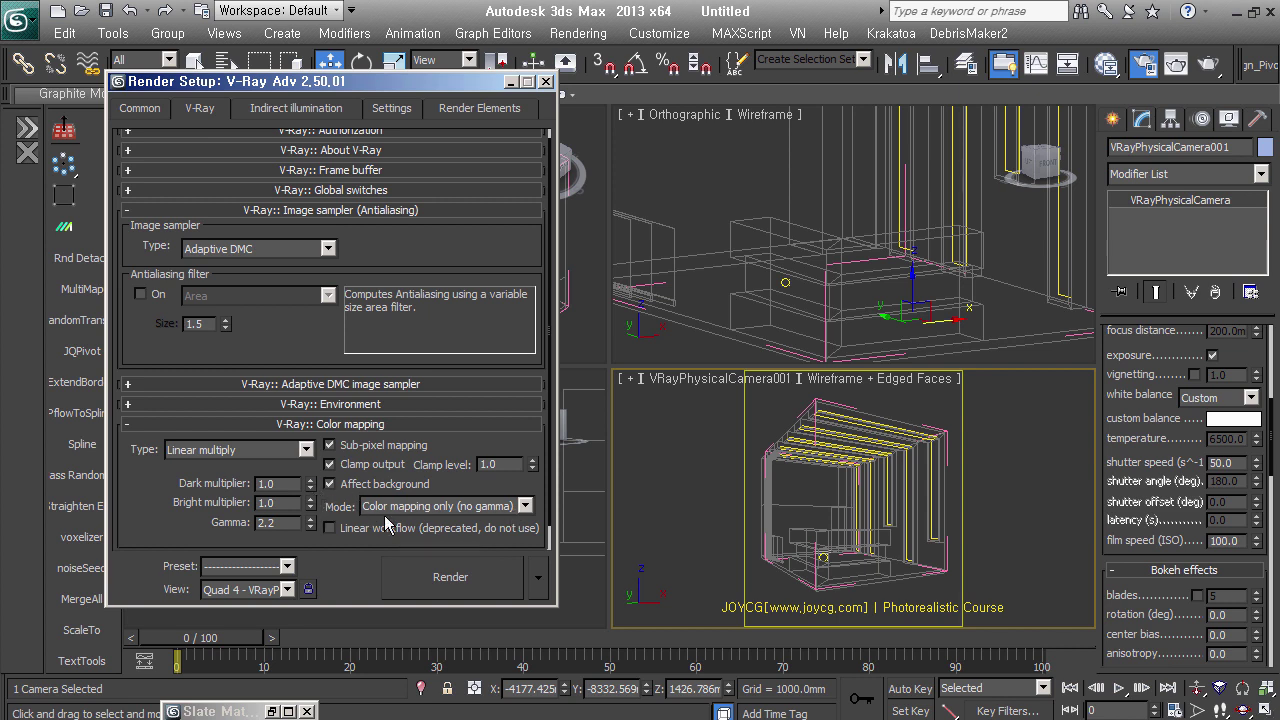
{"action": "left_click", "coordinate": [497, 507]}
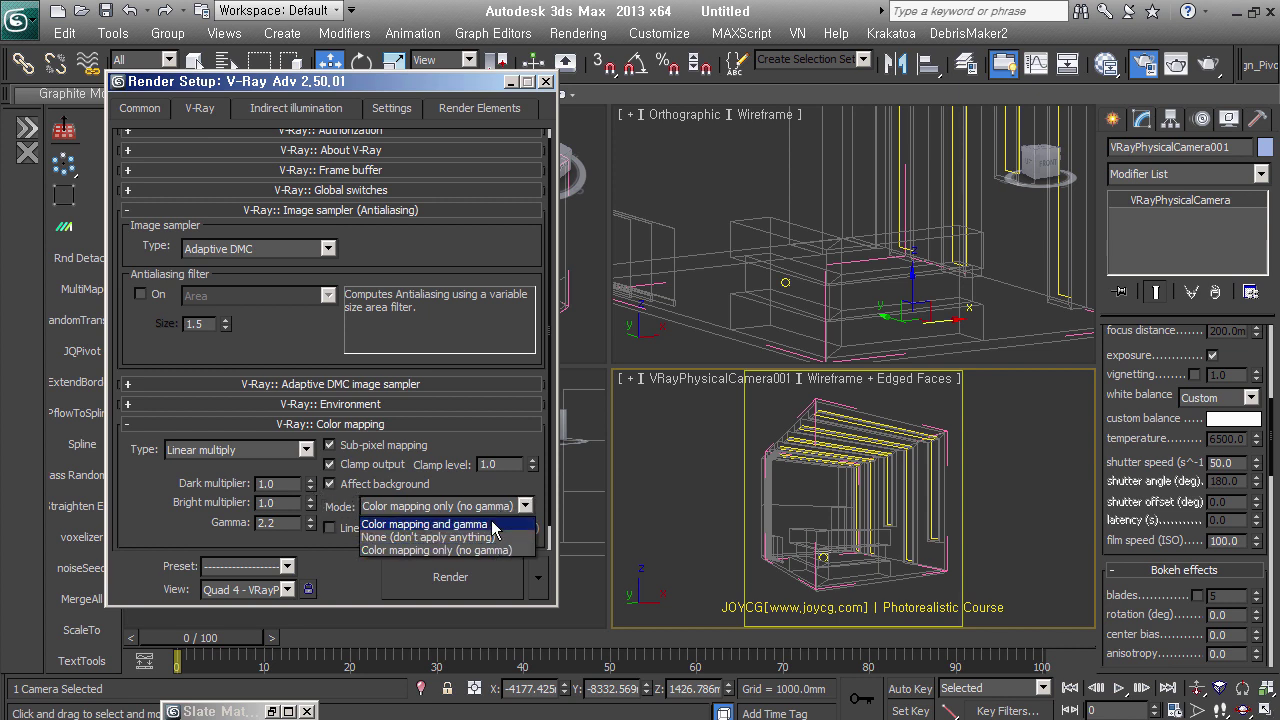
{"action": "left_click", "coordinate": [493, 527]}
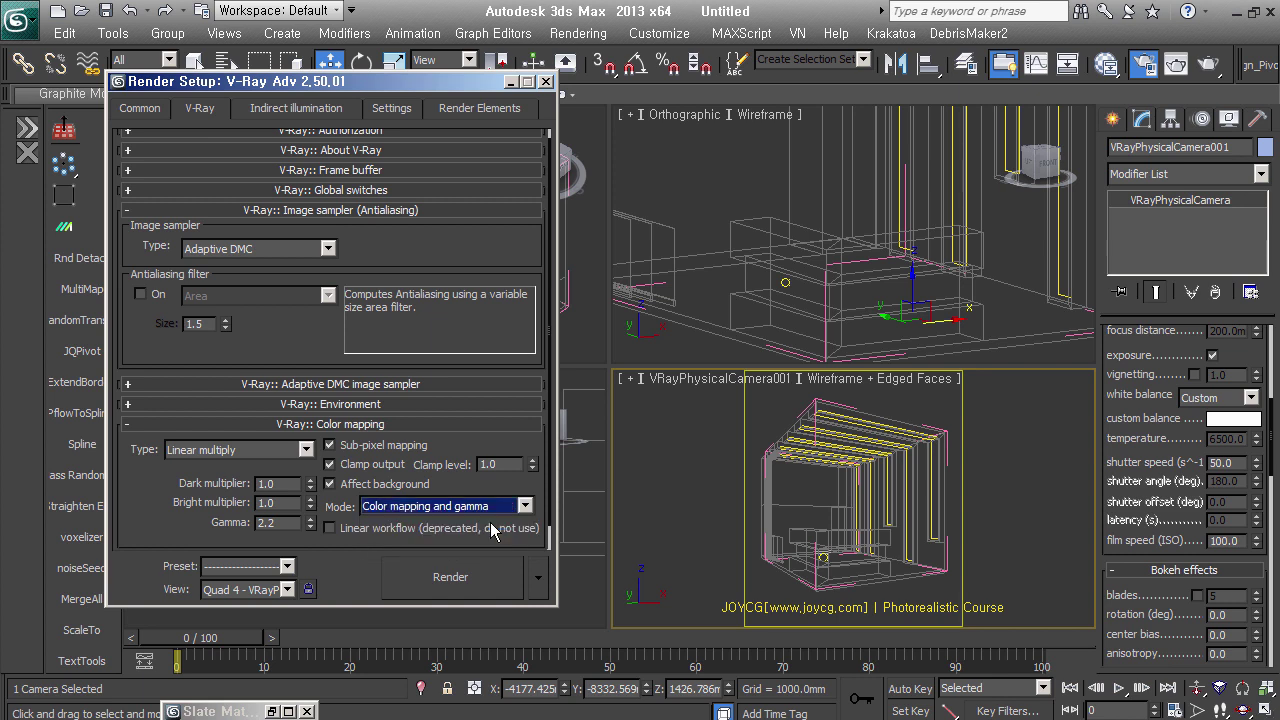
{"action": "left_click", "coordinate": [283, 527]}
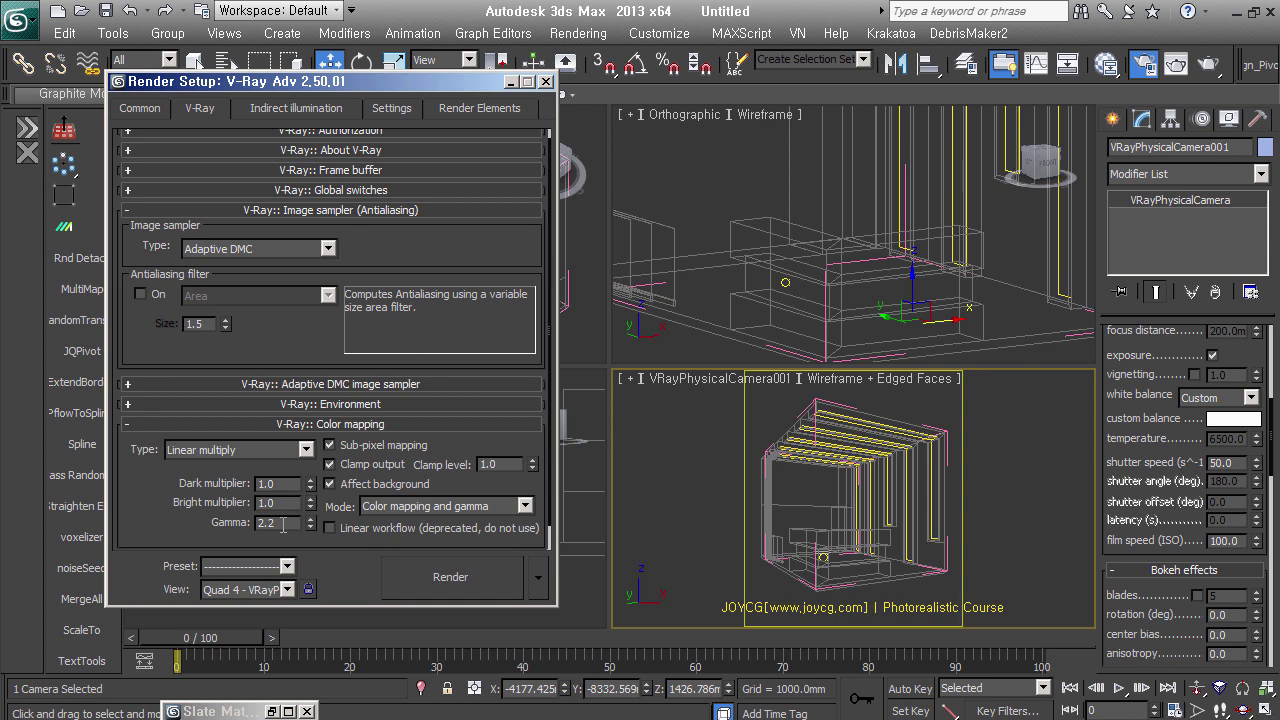
{"action": "left_click", "coordinate": [304, 110]}
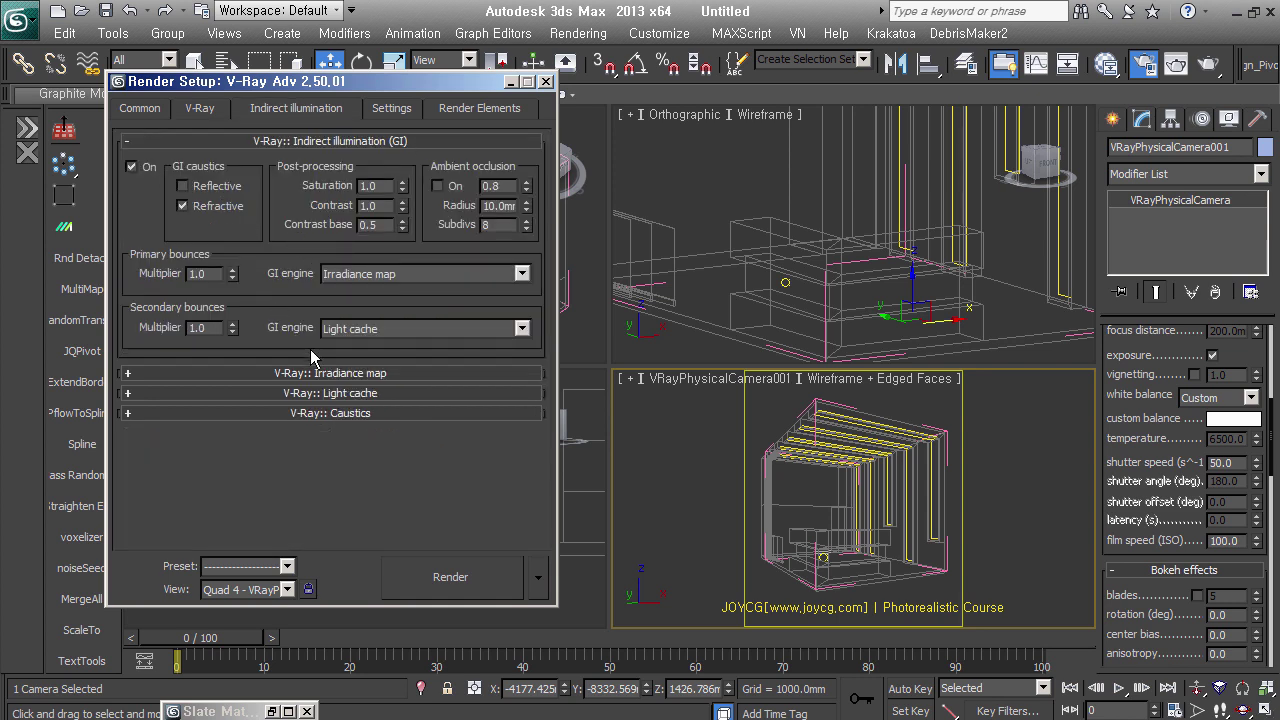
Check 'Use light cache for glossy rays' and 'Show calc. phase' in the Light cache rollout
{"action": "left_click", "coordinate": [366, 374]}
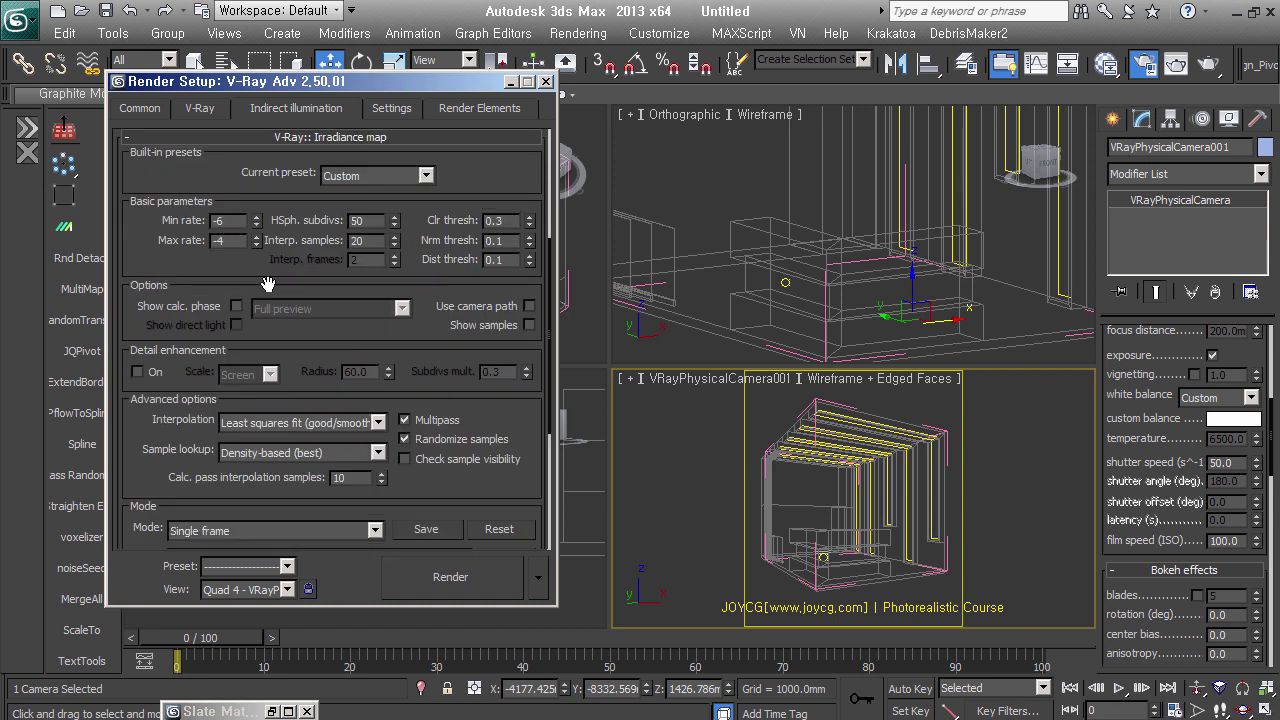
{"action": "scroll", "coordinate": [324, 364], "scroll_direction": "down", "scroll_amount": 5}
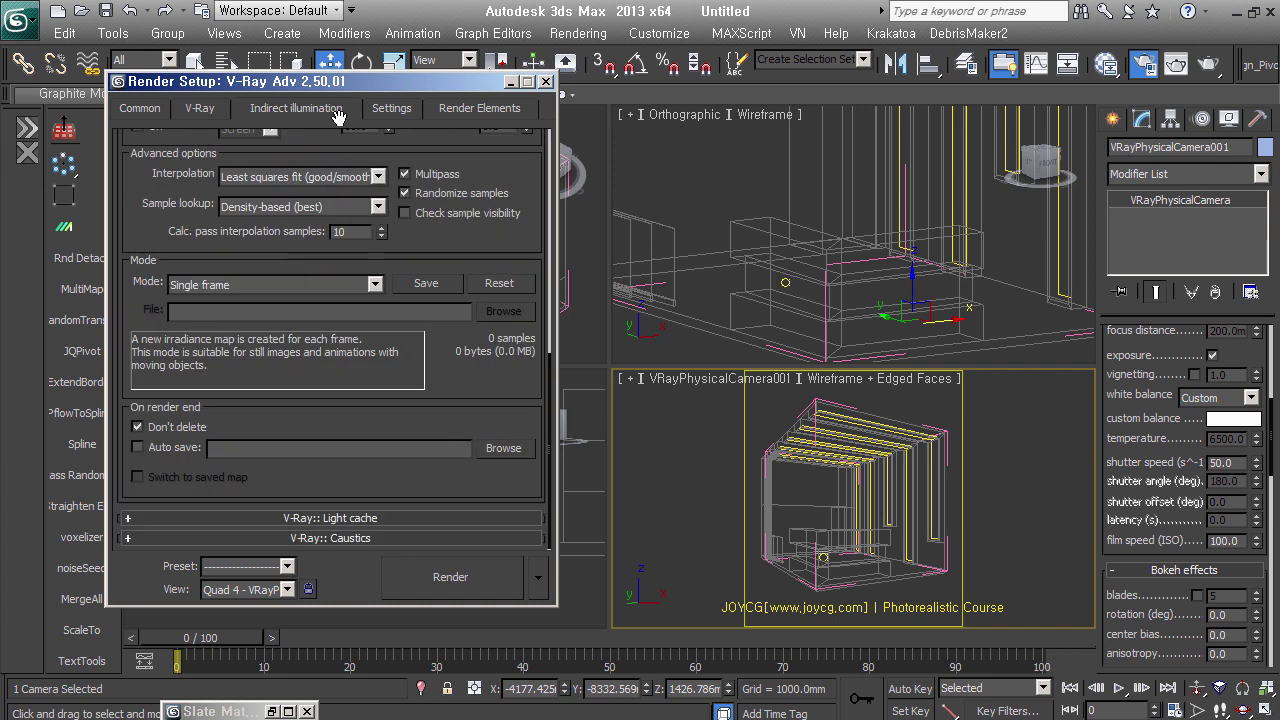
{"action": "left_click", "coordinate": [357, 519]}
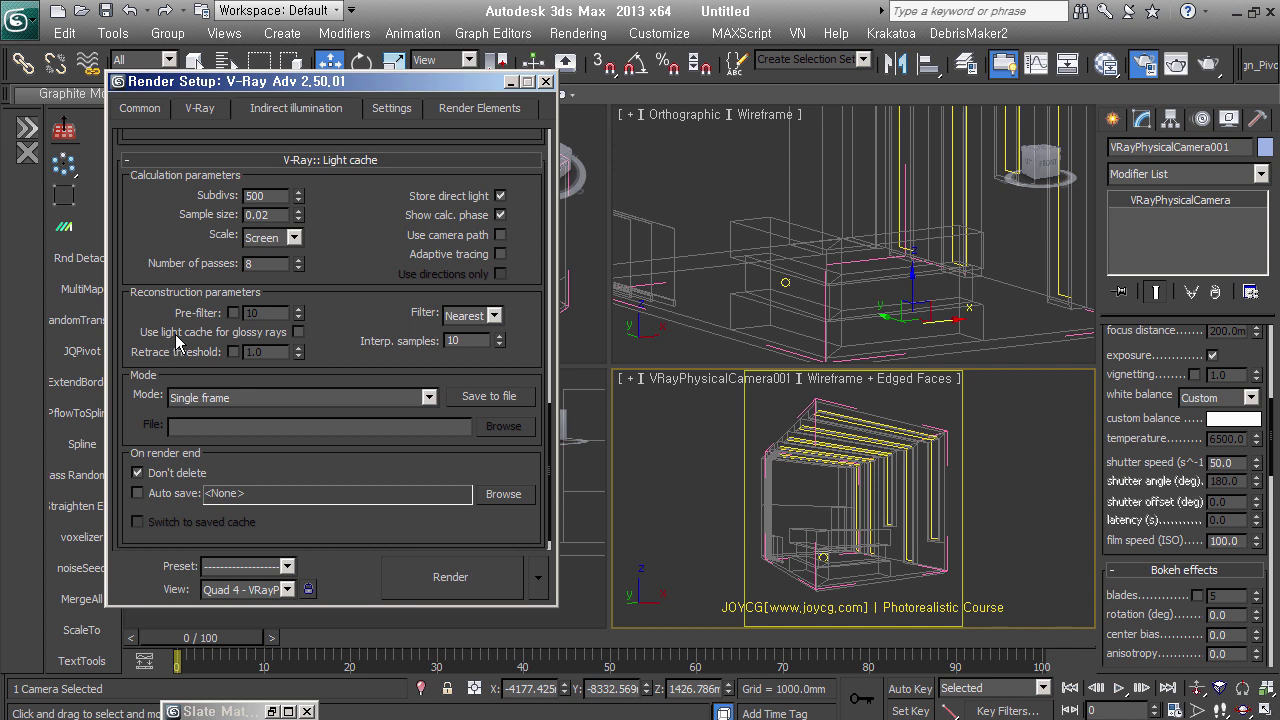
{"action": "left_click", "coordinate": [298, 331]}
{"action": "left_click", "coordinate": [501, 214]}
{"action": "left_click", "coordinate": [400, 116]}
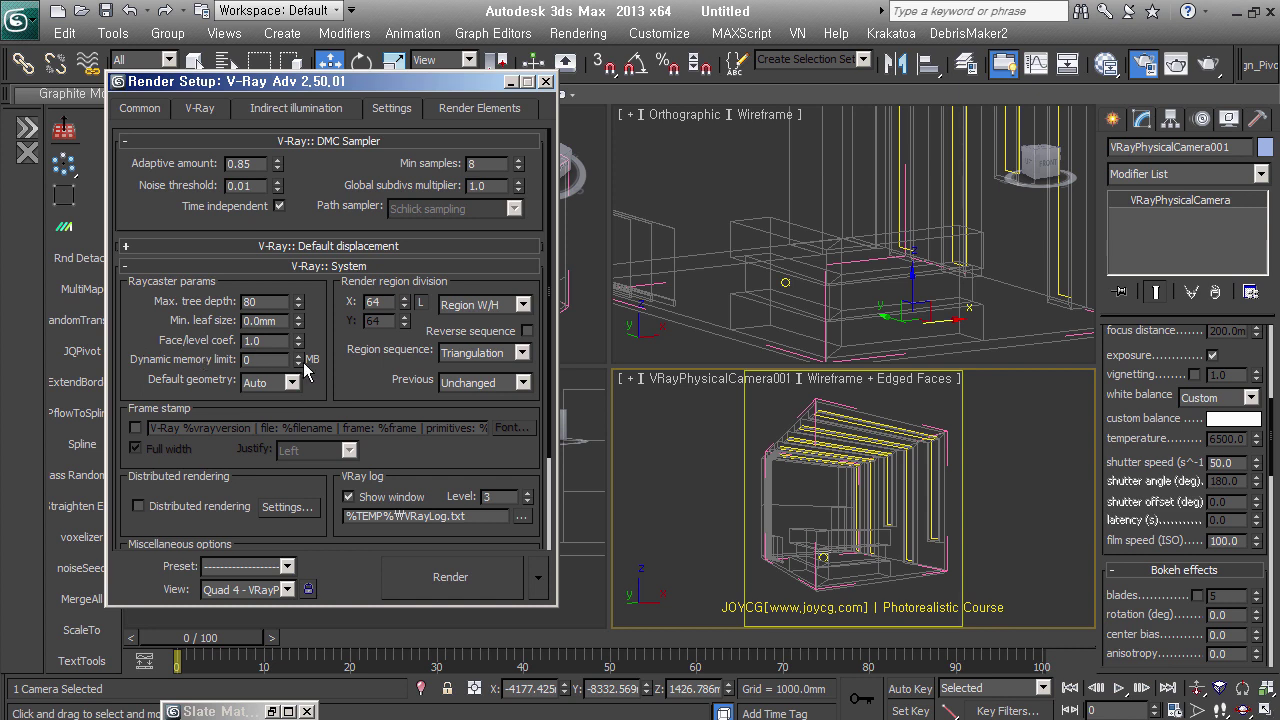
{"action": "left_click", "coordinate": [305, 268]}
{"action": "left_click", "coordinate": [137, 110]}
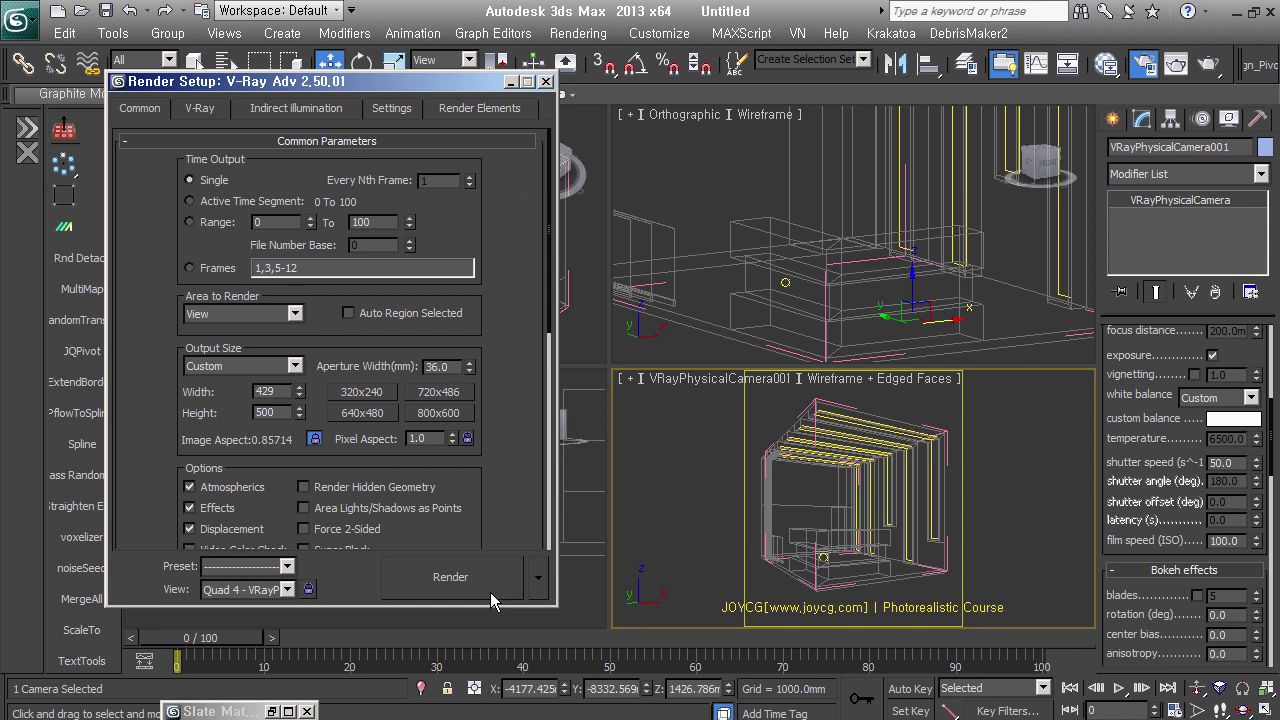
Render the camera view at 429 × 500 and review it in the V-Ray frame buffer, toggling sRGB
{"action": "left_click", "coordinate": [450, 577]}
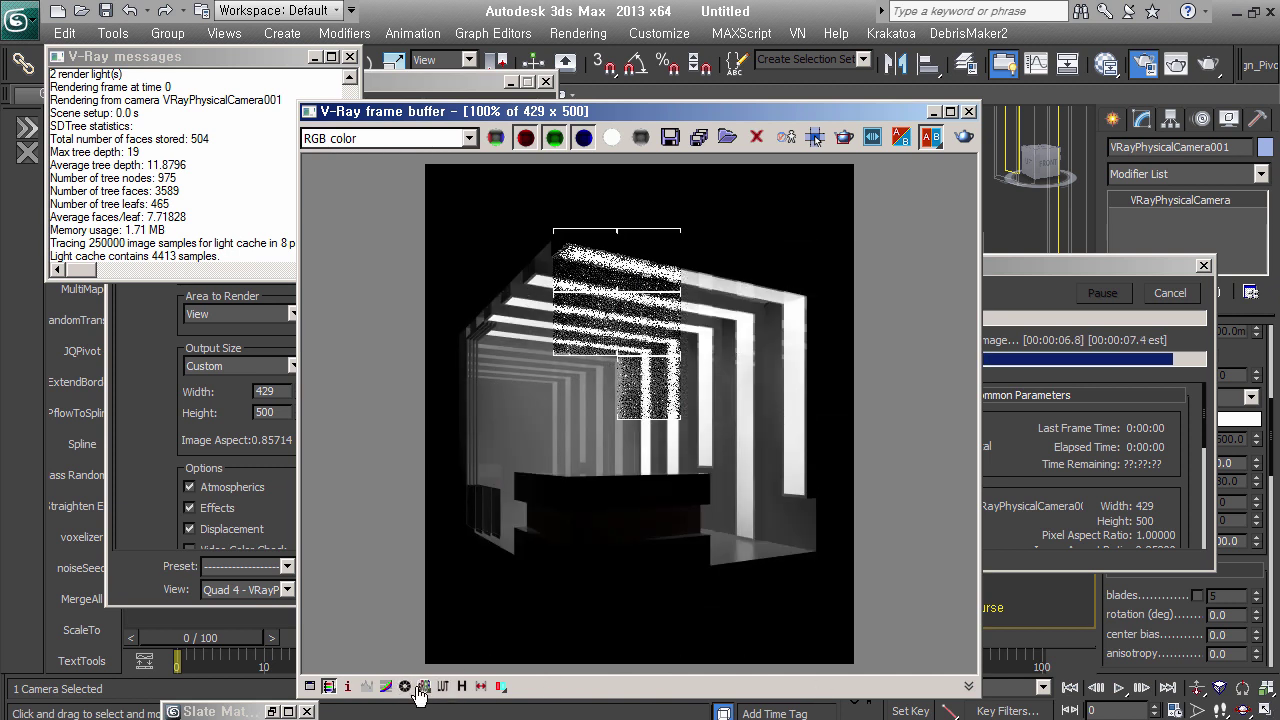
{"action": "left_click", "coordinate": [424, 686]}
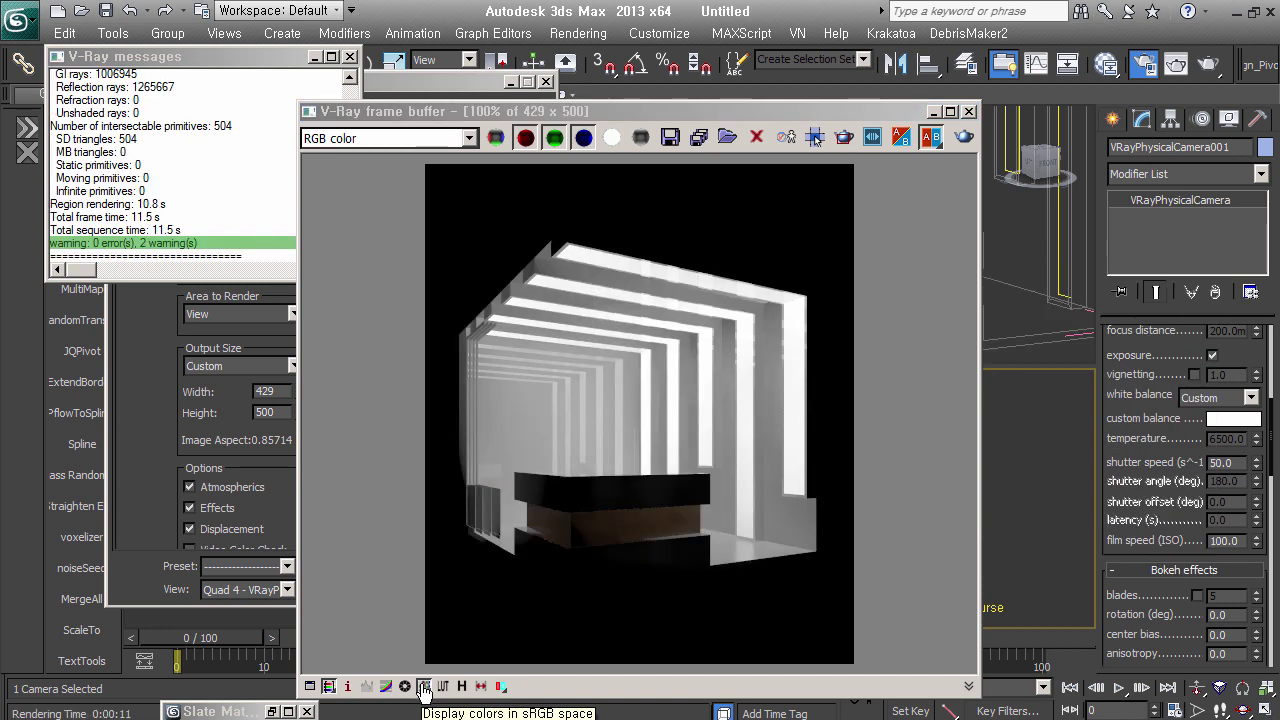
{"action": "left_click", "coordinate": [424, 686]}
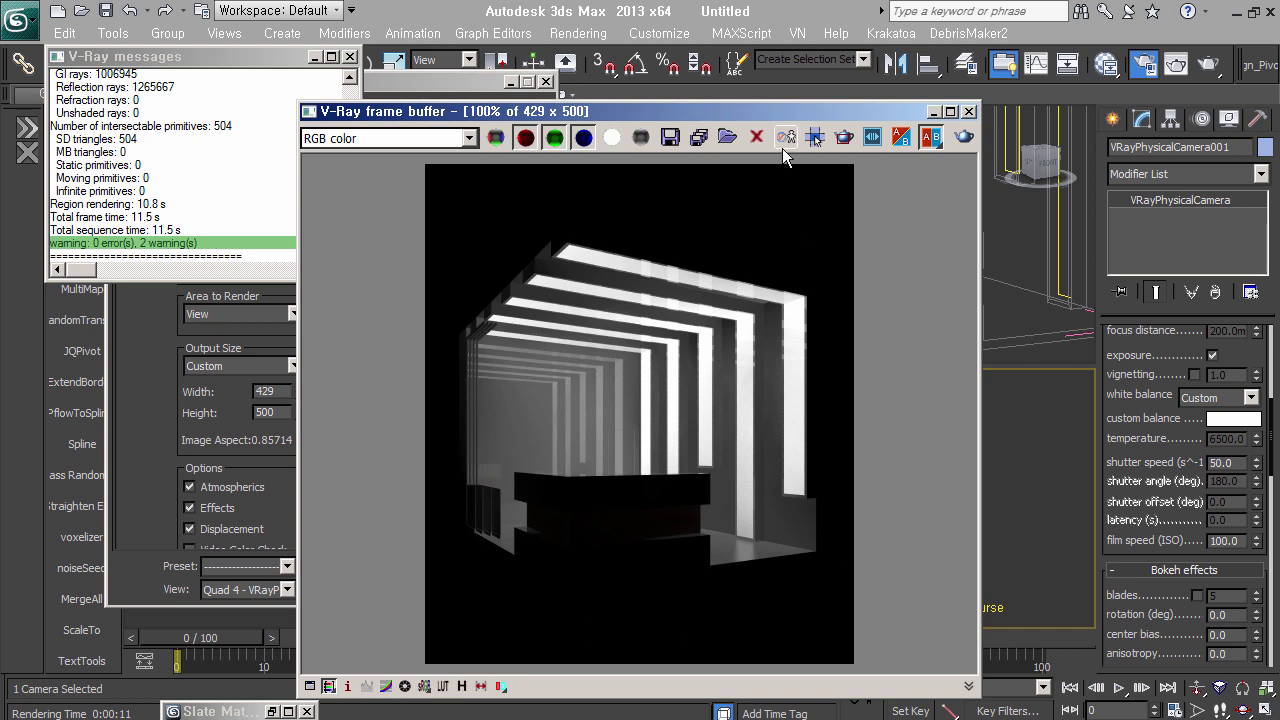
{"action": "left_click_drag", "start_coordinate": [759, 112], "coordinate": [644, 61]}
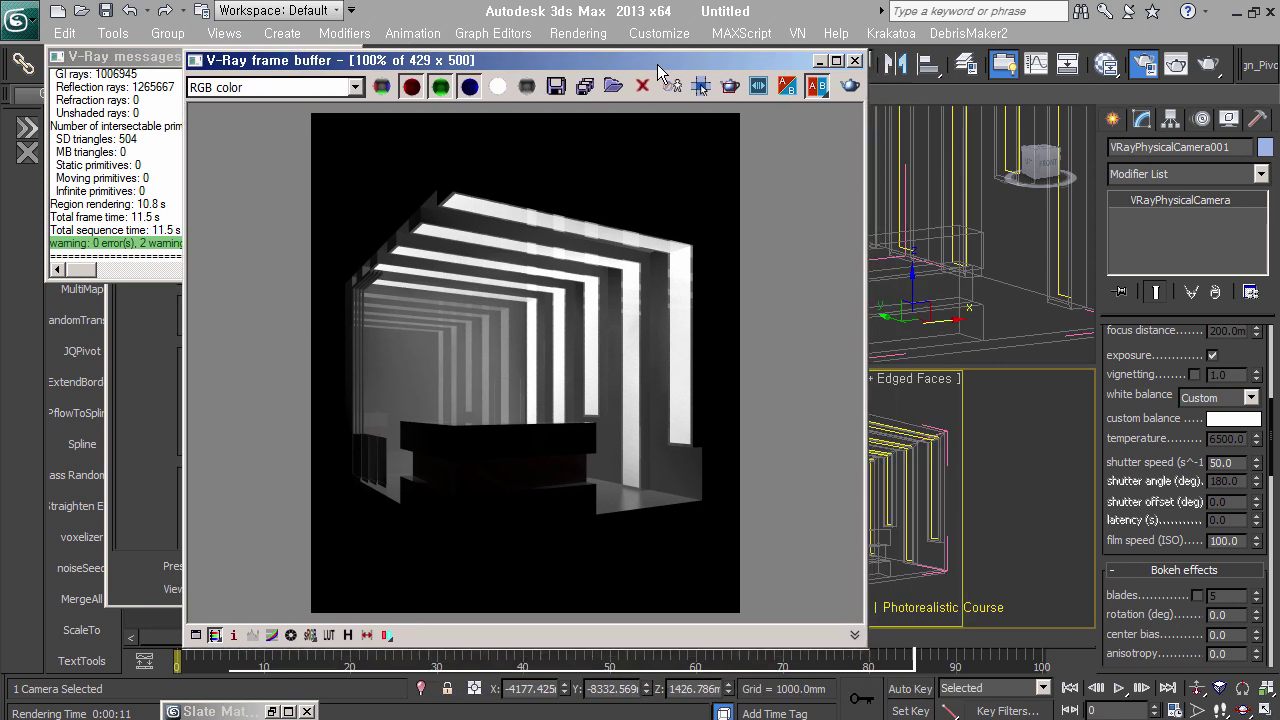
Set the physical camera's shutter speed to 40 and f-number to 4.0
{"action": "double_click", "coordinate": [1219, 462]}
{"action": "type", "text": "25"}
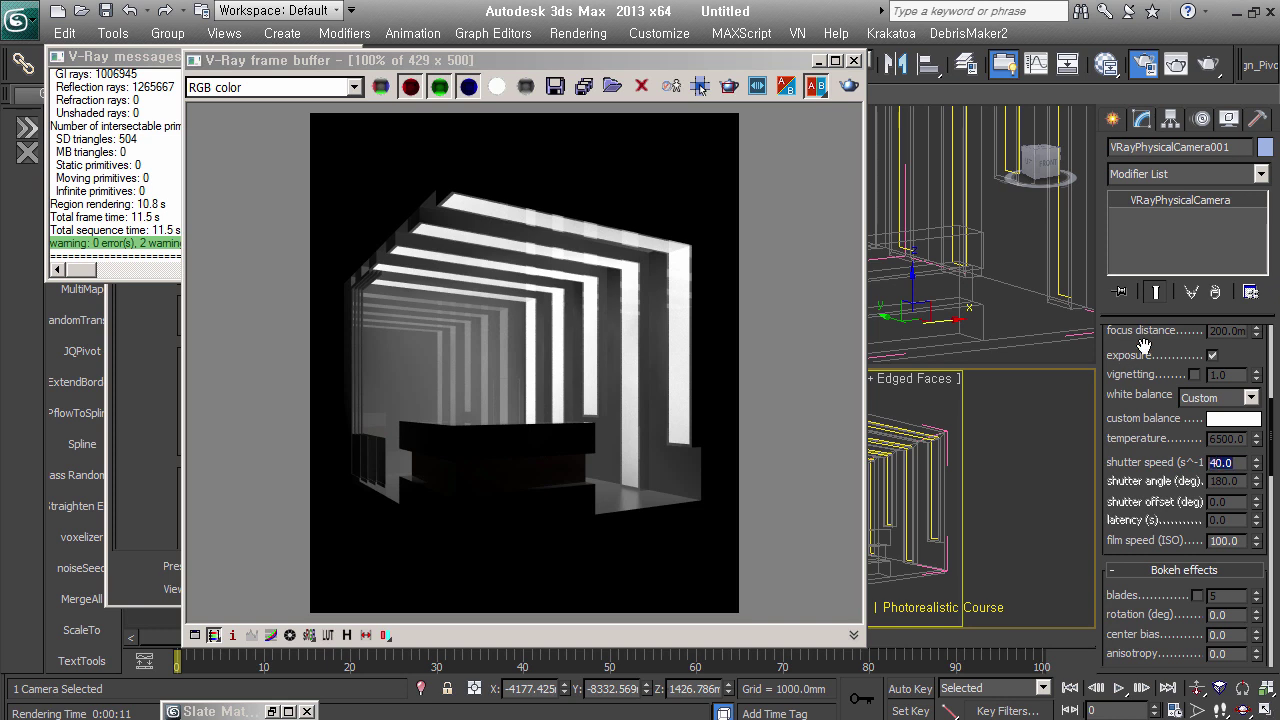
{"action": "scroll", "coordinate": [1197, 447], "scroll_direction": "up", "scroll_amount": 5}
{"action": "left_click_drag", "start_coordinate": [1221, 361], "coordinate": [1197, 371]}
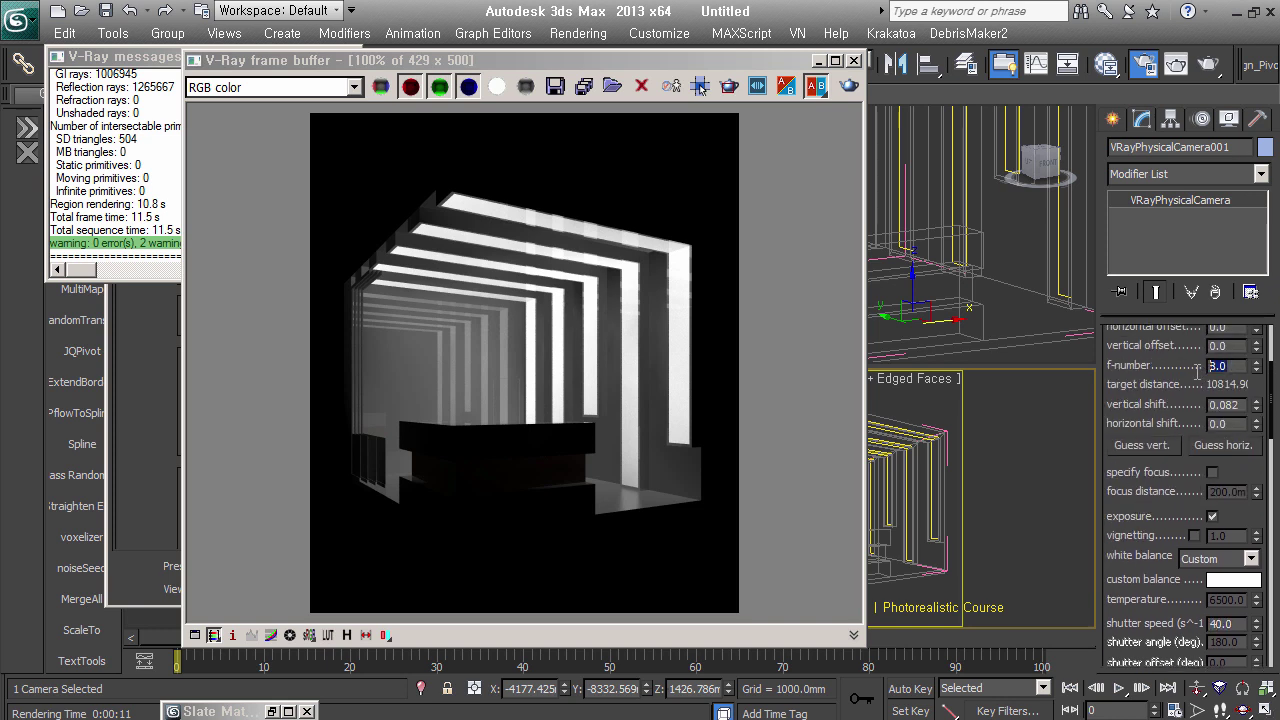
{"action": "type", "text": "5.6"}
{"action": "left_click", "coordinate": [1209, 368]}
{"action": "key", "text": "Return"}
Re-render the booth with the new exposure and stop the render partway
{"action": "left_click", "coordinate": [849, 87]}
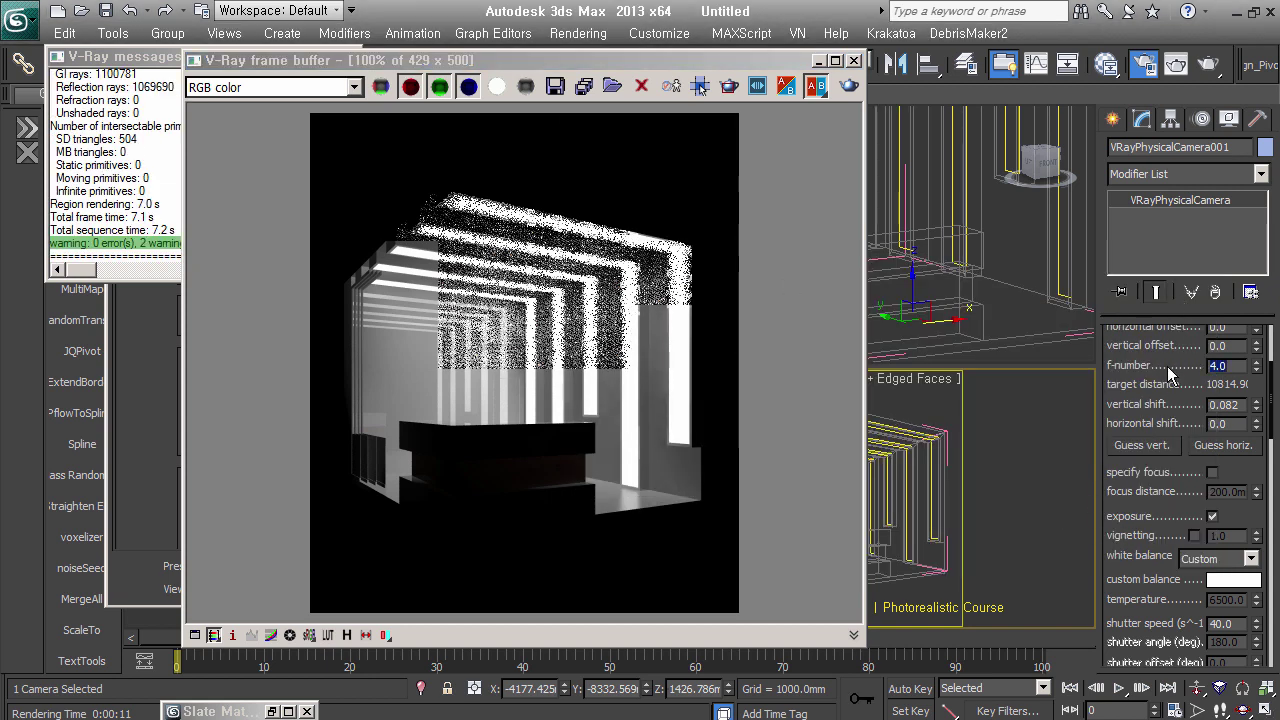
{"action": "left_click", "coordinate": [1208, 64]}
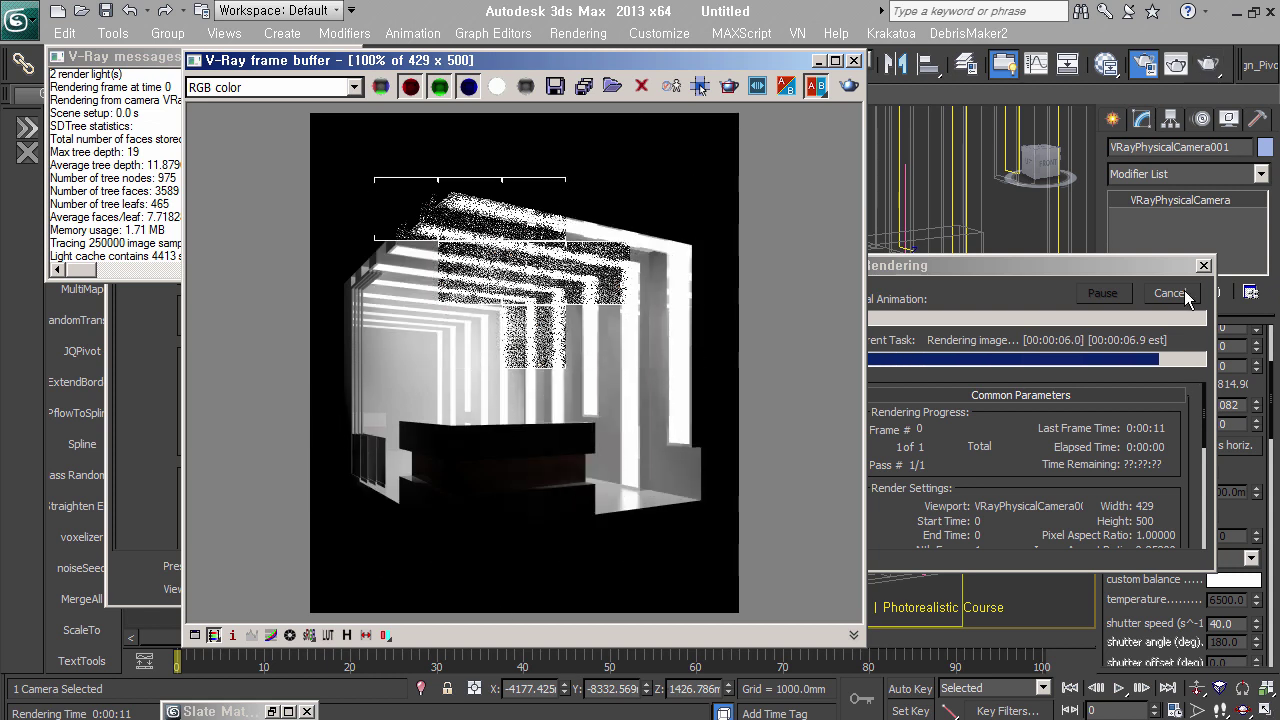
{"action": "left_click", "coordinate": [1185, 293]}
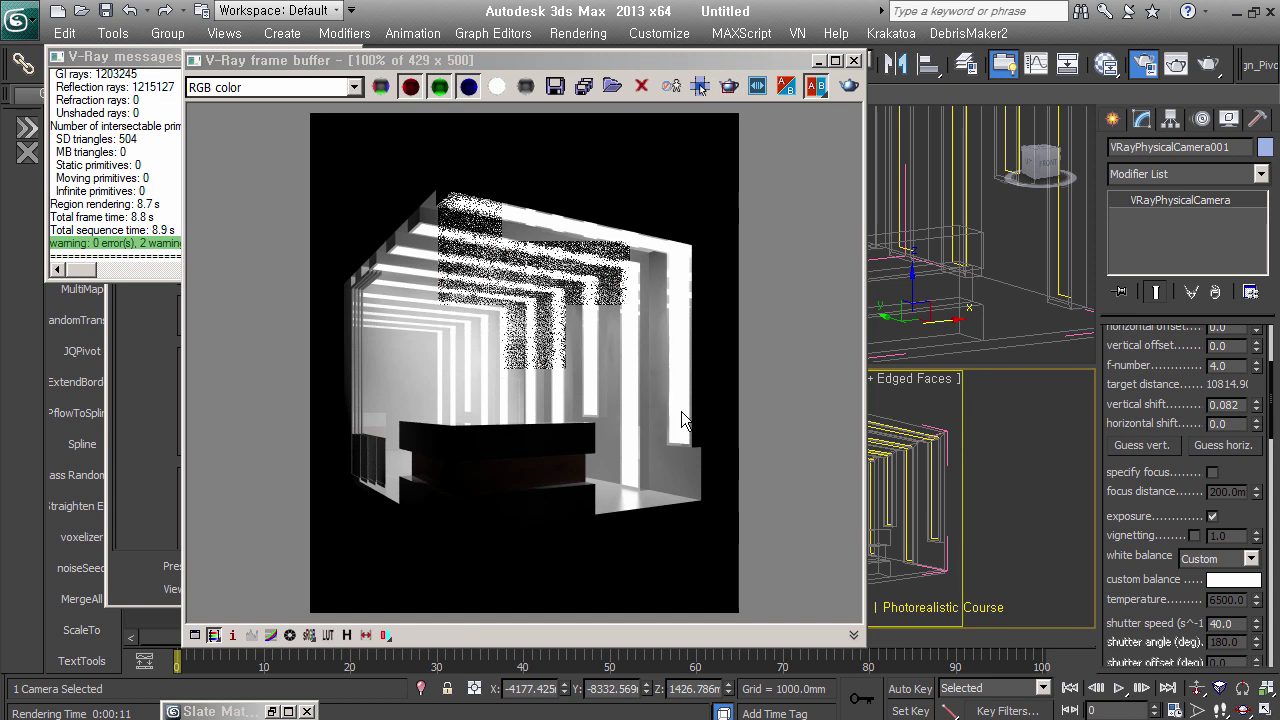
Close the frame buffer, select VRayLight001, and change its Multiplier from 30.0 to 15.0
{"action": "left_click", "coordinate": [854, 60]}
{"action": "scroll", "coordinate": [944, 200], "scroll_direction": "up", "scroll_amount": 3}
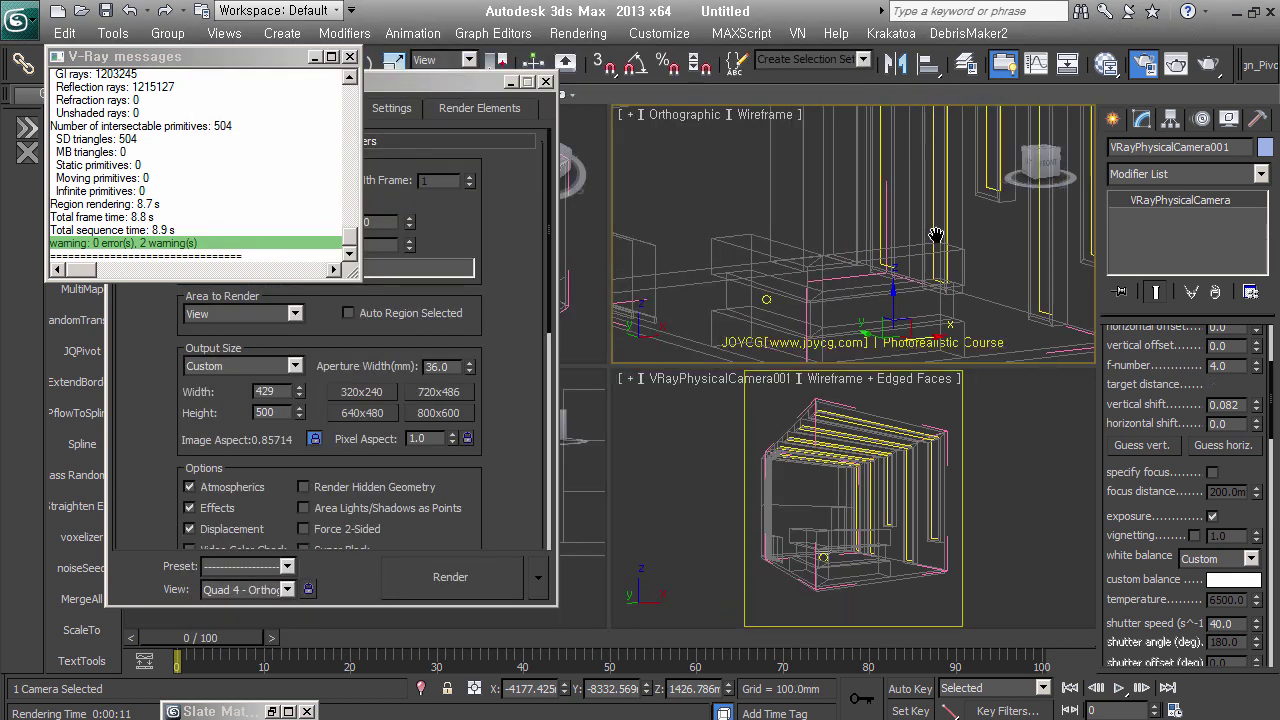
{"action": "scroll", "coordinate": [869, 291], "scroll_direction": "up", "scroll_amount": 3}
{"action": "left_click", "coordinate": [888, 268]}
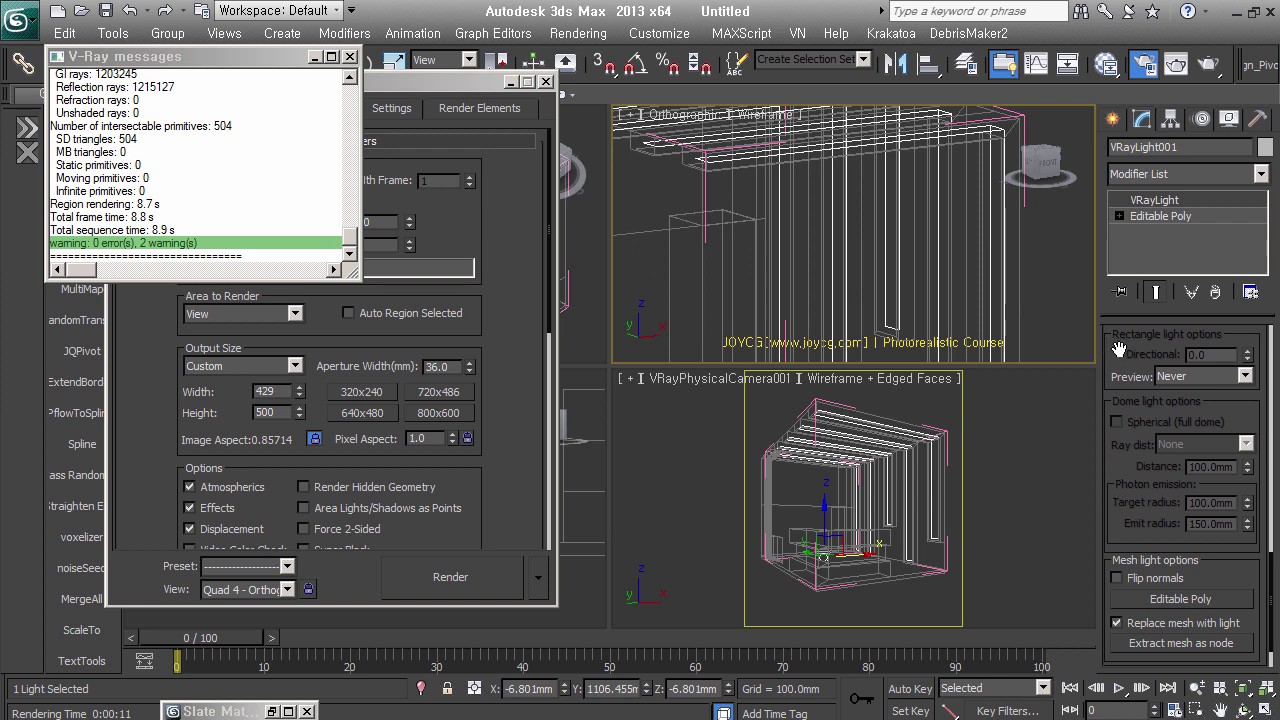
{"action": "scroll", "coordinate": [1118, 349], "scroll_direction": "down", "scroll_amount": 3}
{"action": "scroll", "coordinate": [1245, 412], "scroll_direction": "down", "scroll_amount": 3}
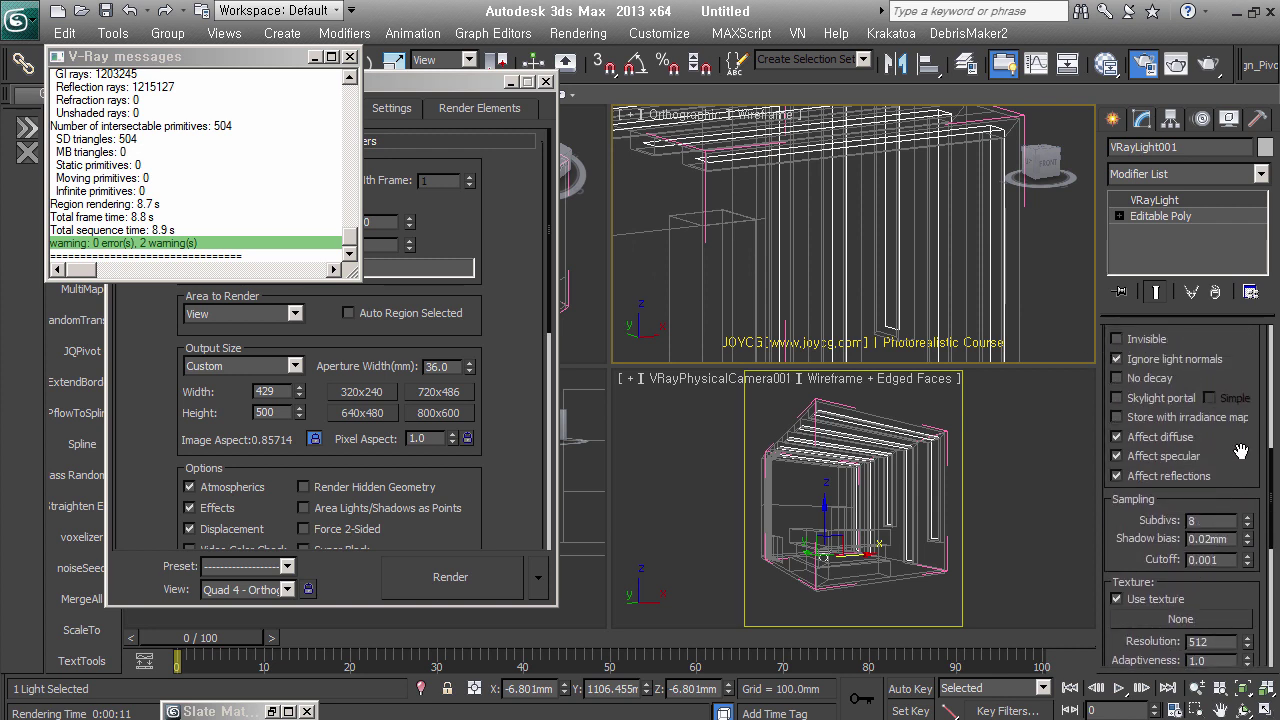
{"action": "left_click_drag", "start_coordinate": [1240, 452], "coordinate": [1244, 524]}
{"action": "scroll", "coordinate": [1243, 524], "scroll_direction": "up", "scroll_amount": 2}
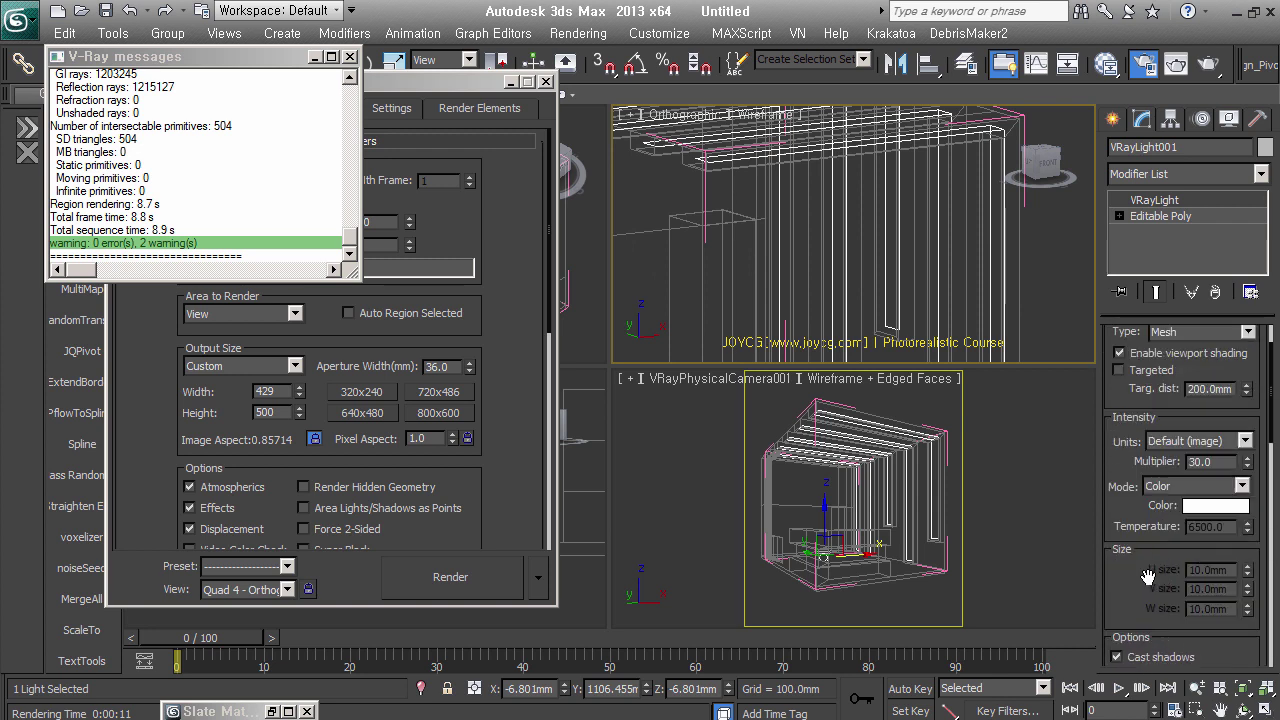
{"action": "scroll", "coordinate": [1150, 614], "scroll_direction": "up", "scroll_amount": 3}
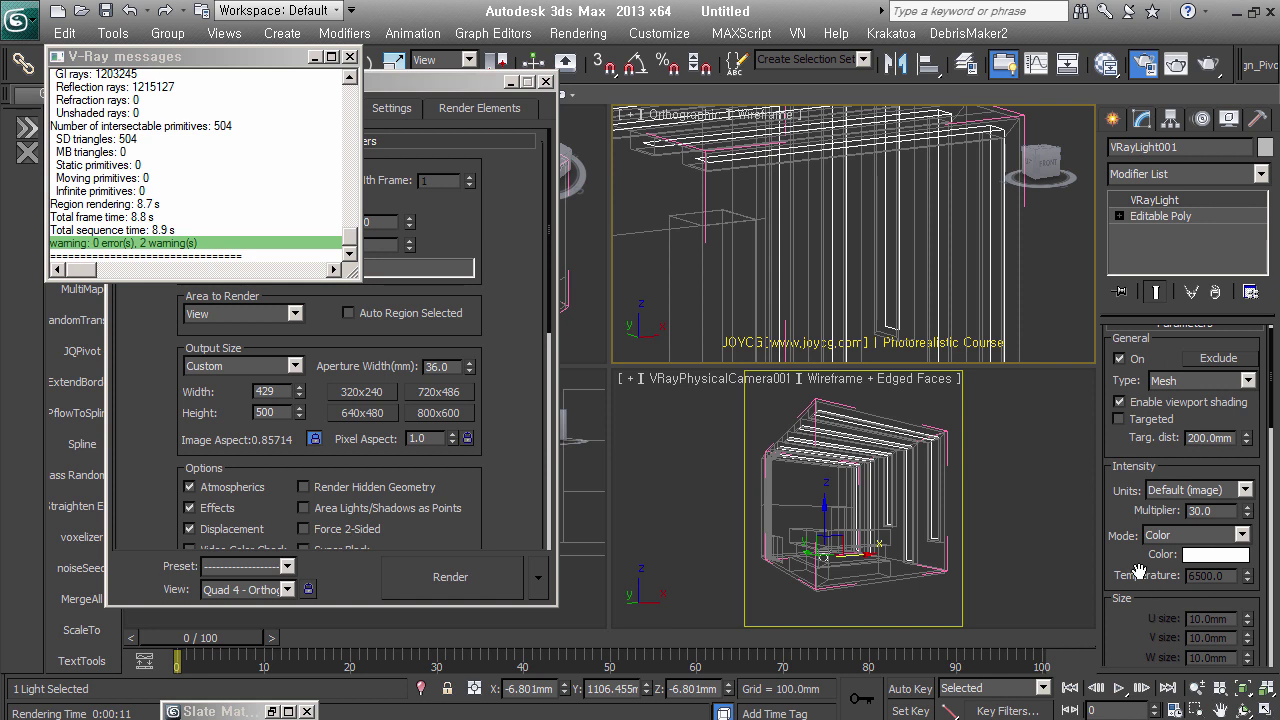
{"action": "scroll", "coordinate": [1120, 510], "scroll_direction": "up", "scroll_amount": 1}
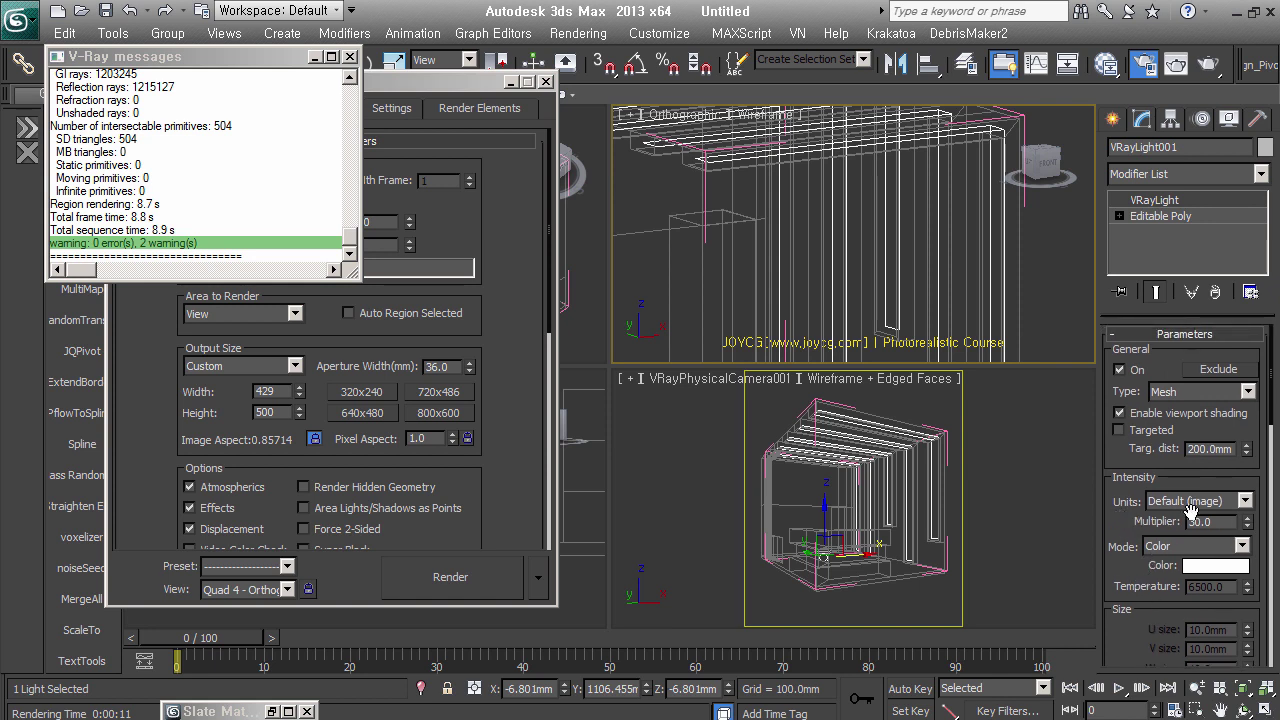
{"action": "left_click_drag", "start_coordinate": [1222, 527], "coordinate": [1168, 527]}
{"action": "type", "text": "15"}
{"action": "type", "text": "f"}
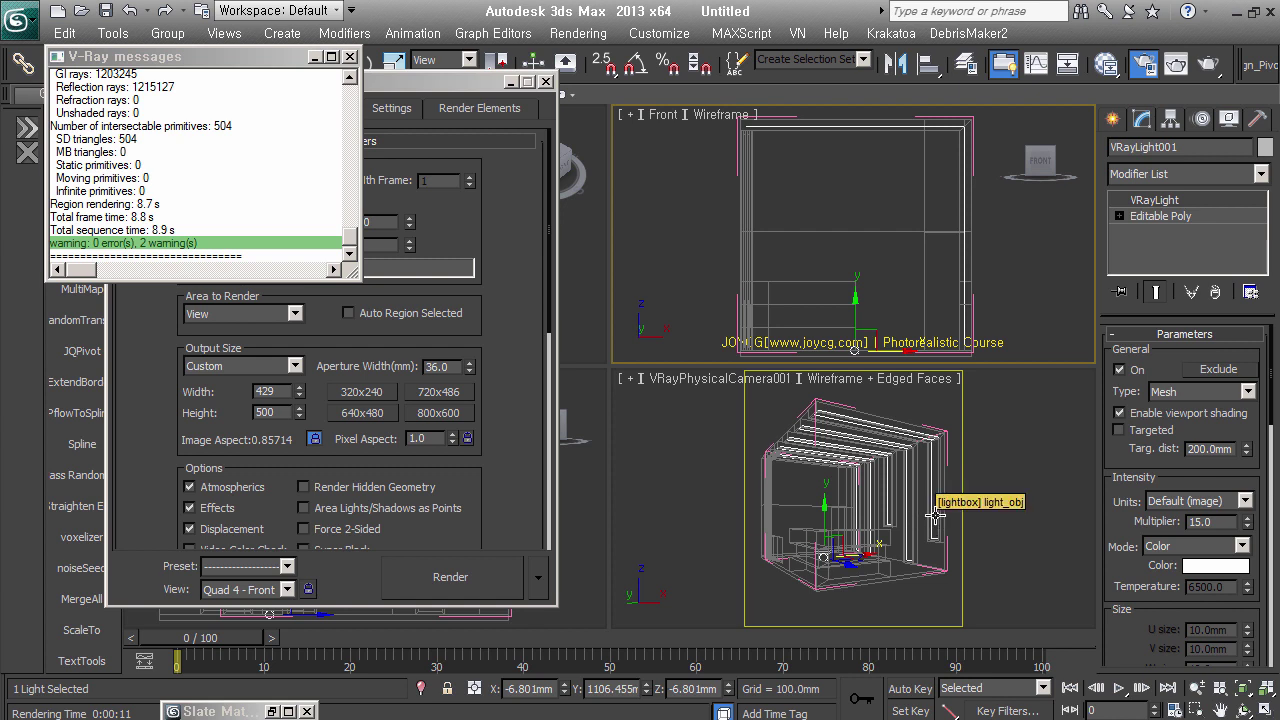
Select the obj_light strip object and clone it as obj_light_out
{"action": "left_click", "coordinate": [935, 515]}
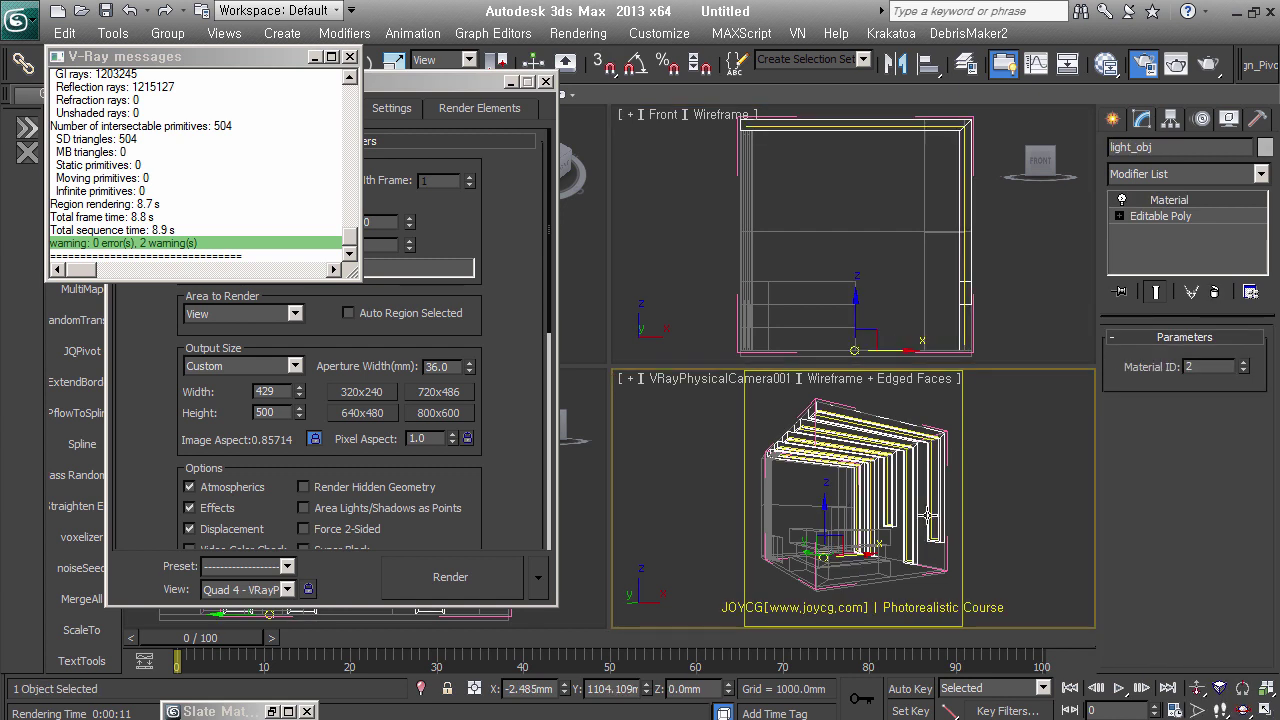
{"action": "mouse_move", "coordinate": [942, 255]}
{"action": "middle_mouse_down", "text": "alt"}
{"action": "mouse_move", "coordinate": [906, 316]}
{"action": "mouse_move", "coordinate": [843, 333]}
{"action": "middle_mouse_up", "text": "alt"}
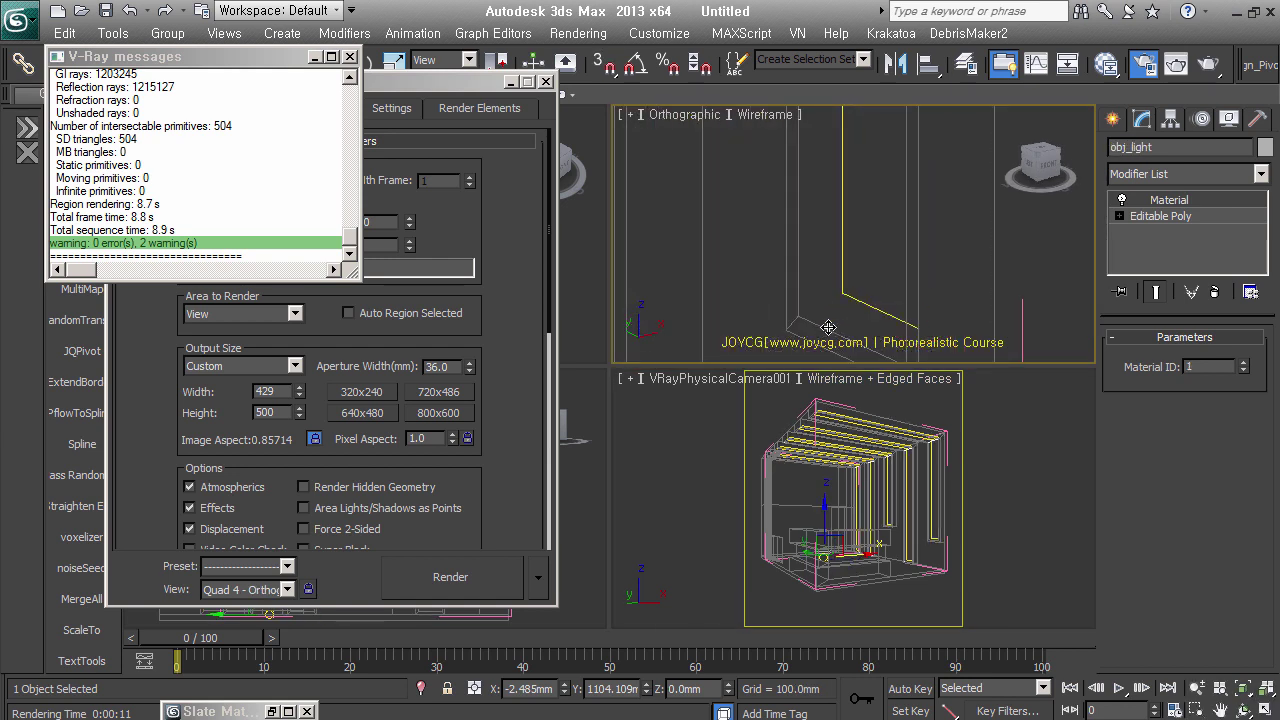
{"action": "left_click", "coordinate": [824, 328]}
{"action": "middle_click_drag", "start_coordinate": [824, 328], "coordinate": [862, 318], "text": "alt"}
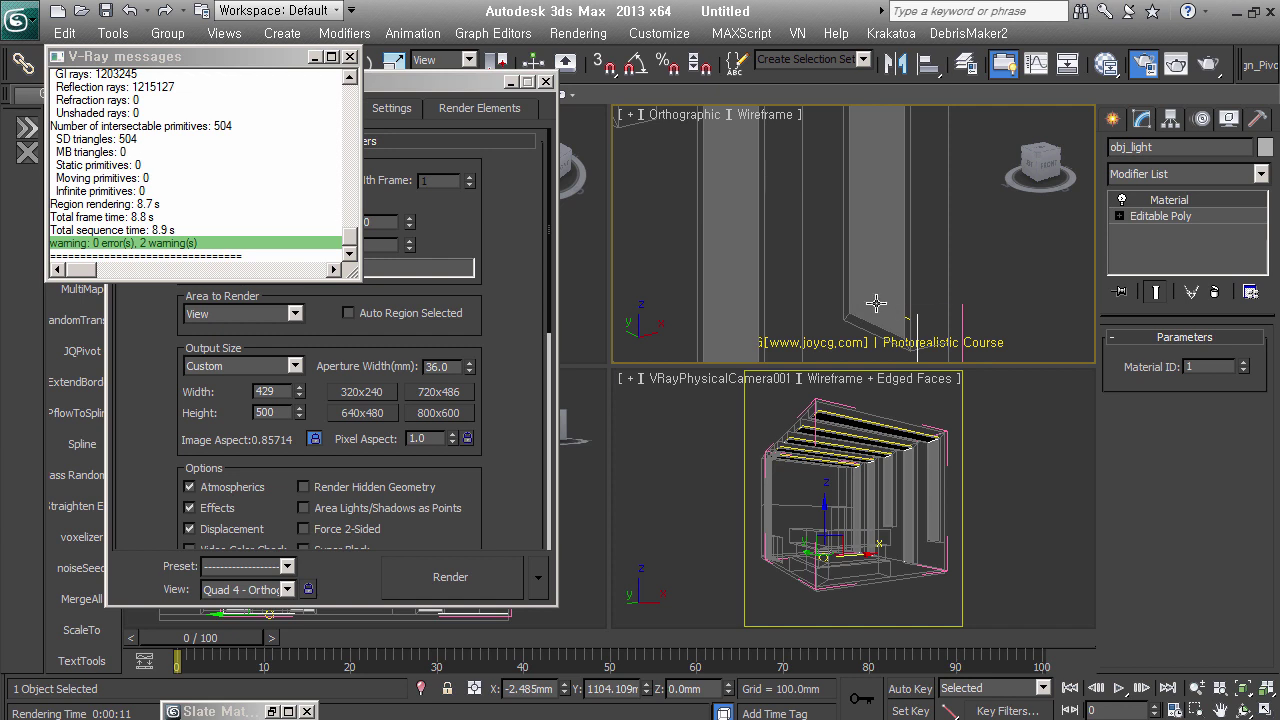
{"action": "left_click_drag", "start_coordinate": [876, 302], "coordinate": [877, 310], "text": "shift"}
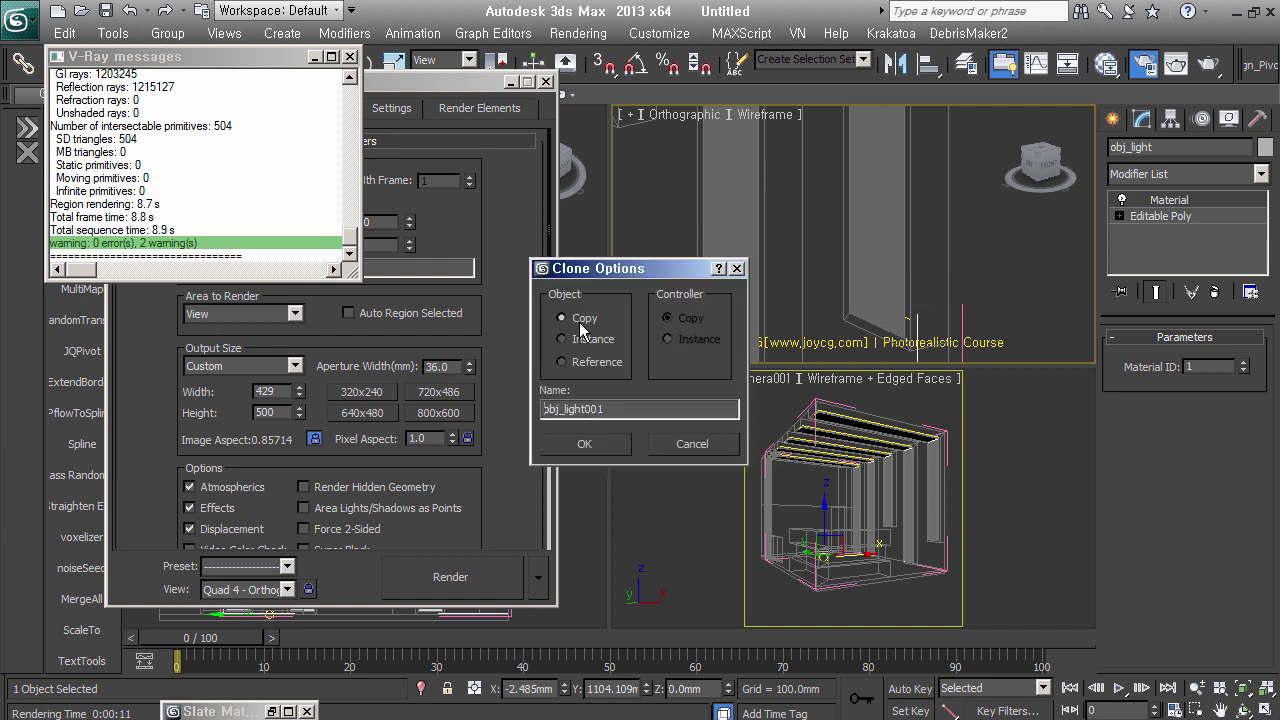
{"action": "type", "text": "_out"}
{"action": "key", "text": "Return"}
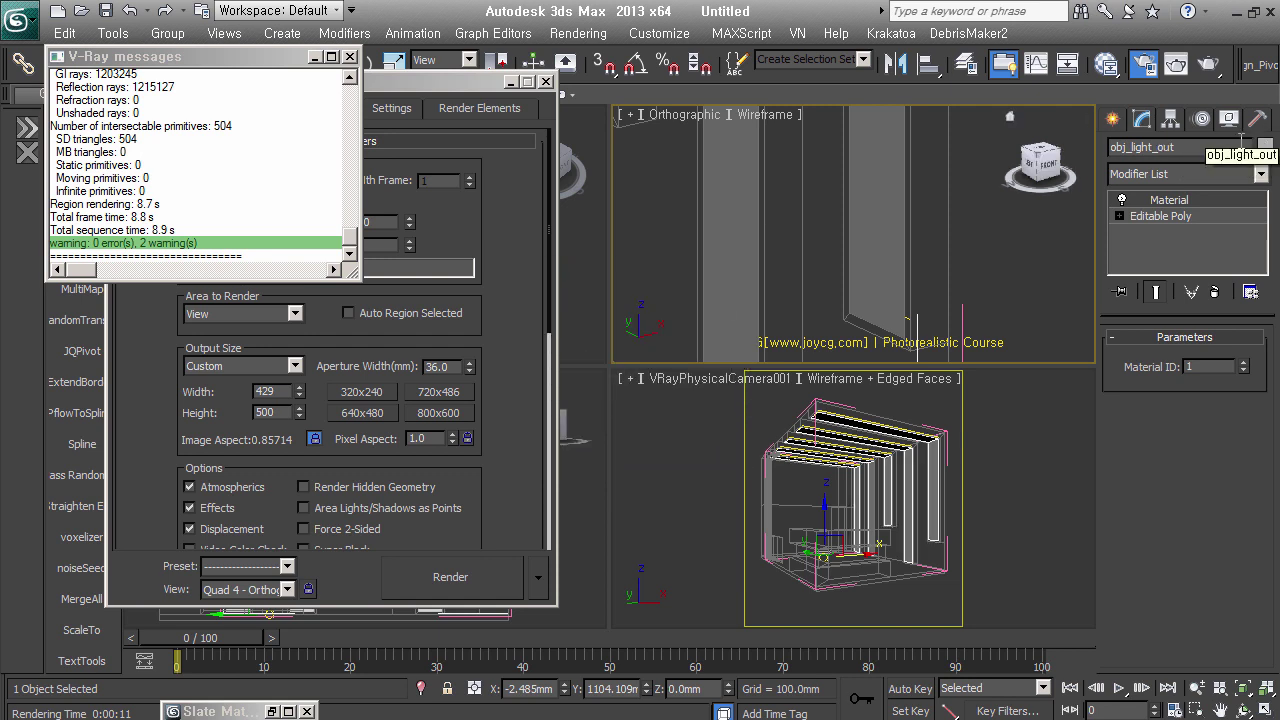
Isolate the selected panels and switch the view to Front to inspect them
{"action": "middle_click_drag", "start_coordinate": [993, 258], "coordinate": [1005, 261]}
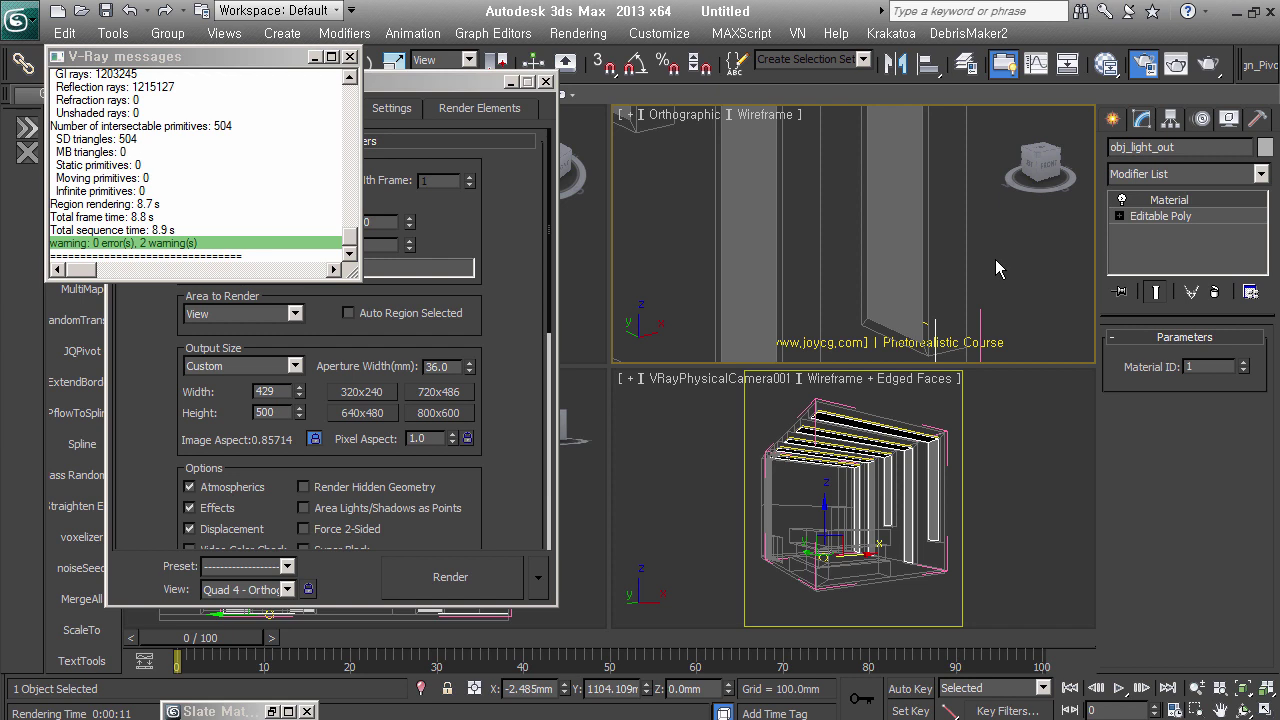
{"action": "middle_click_drag", "start_coordinate": [909, 234], "coordinate": [909, 274], "text": "alt"}
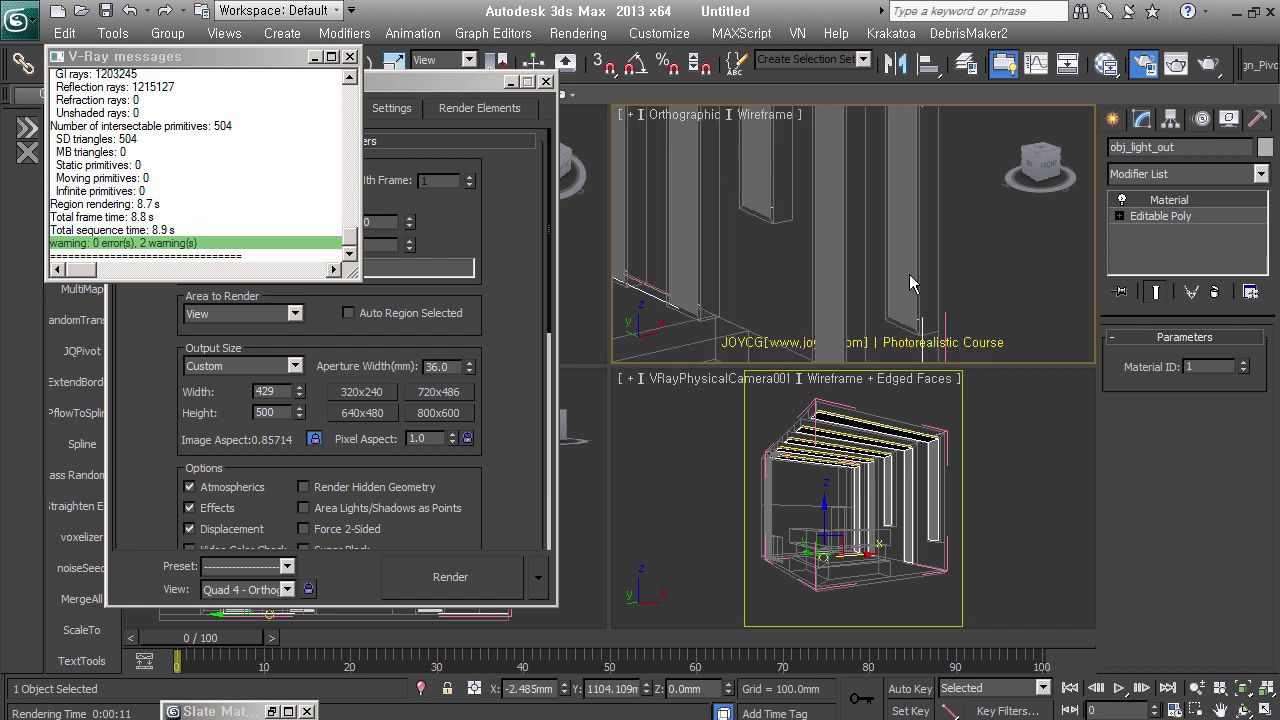
{"action": "key", "text": "f"}
{"action": "key", "text": "alt+q"}
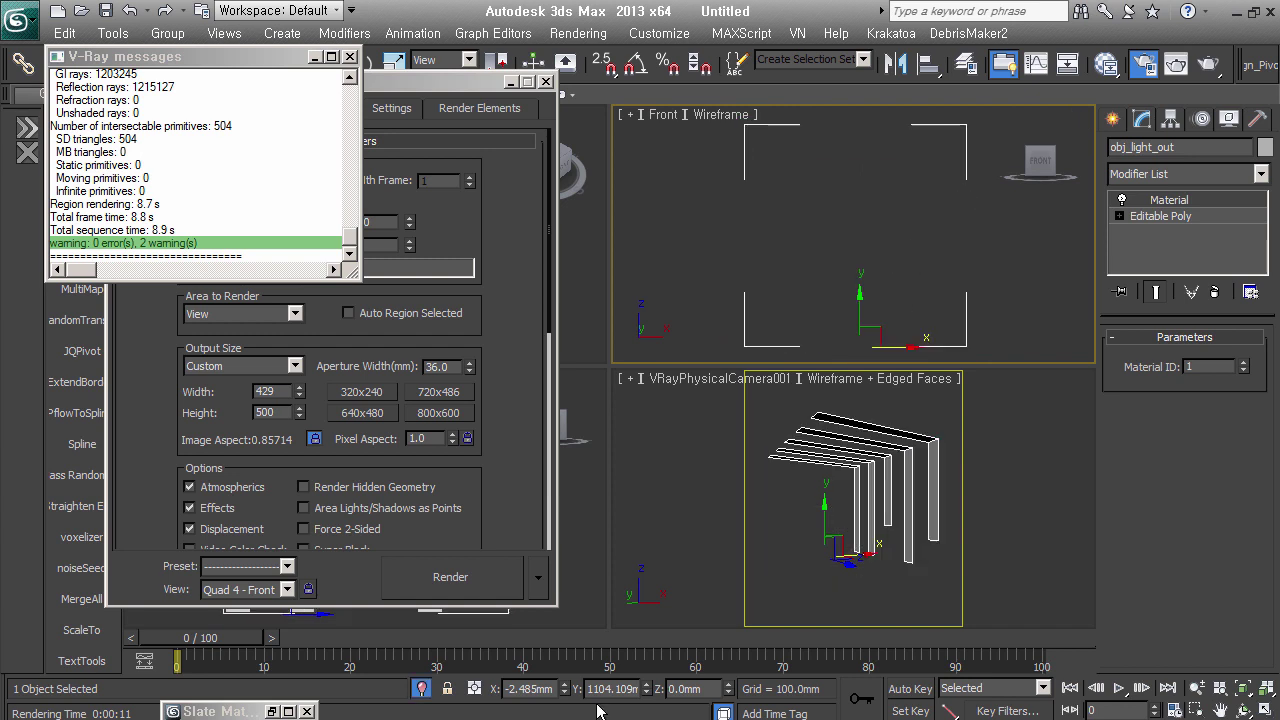
{"action": "left_click", "coordinate": [423, 689]}
{"action": "middle_click_drag", "start_coordinate": [966, 220], "coordinate": [934, 229], "text": "alt"}
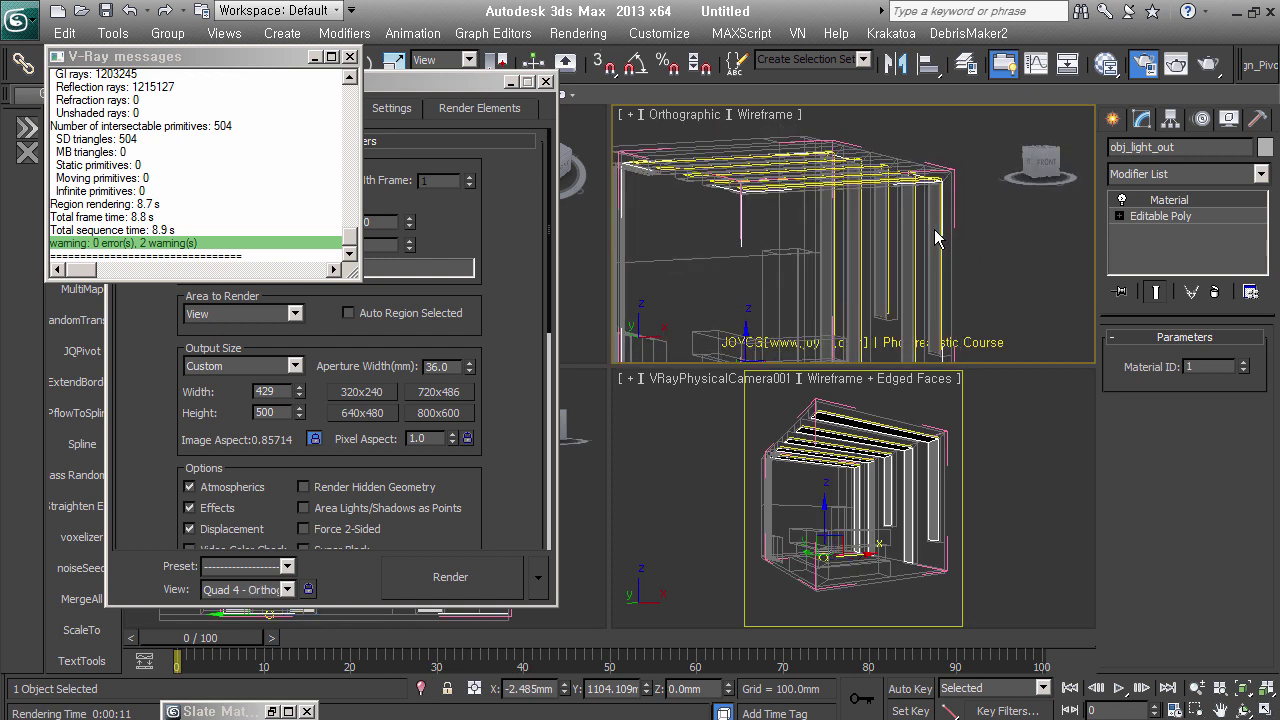
Add a Shell modifier with an Outer Amount of 15mm
{"action": "key", "text": "ctrl+shift+s"}
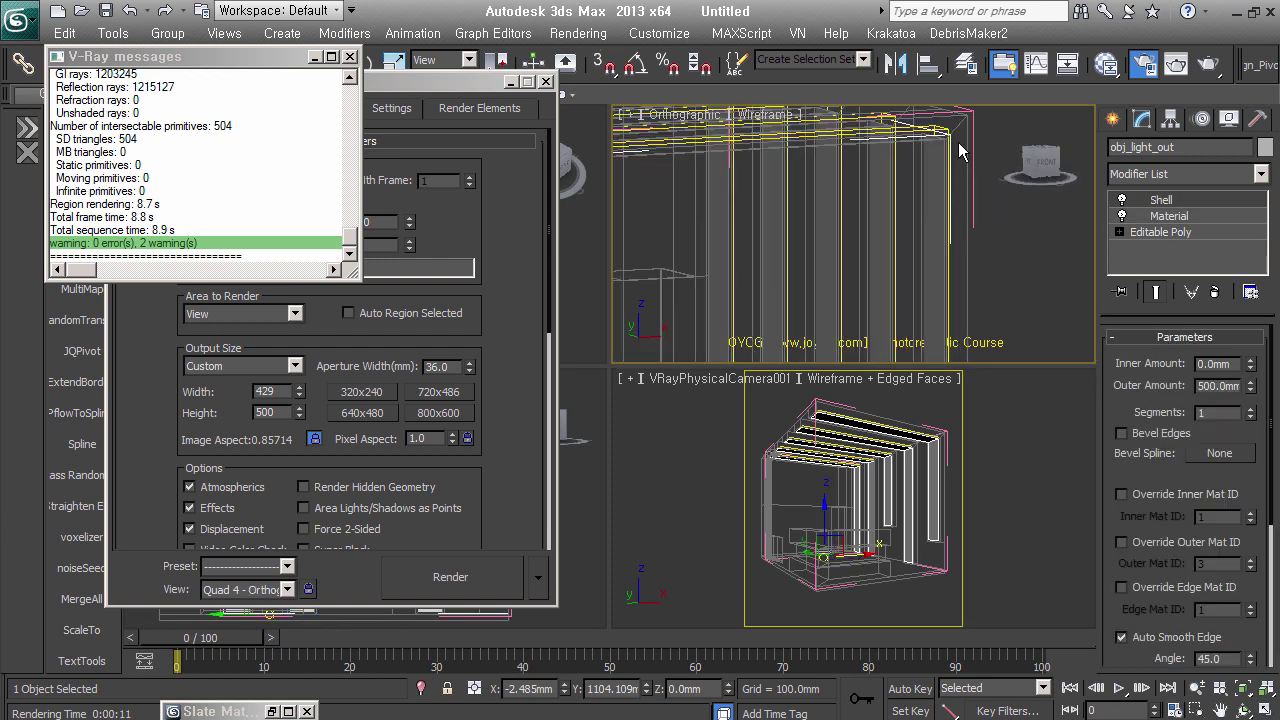
{"action": "right_click", "coordinate": [1250, 389]}
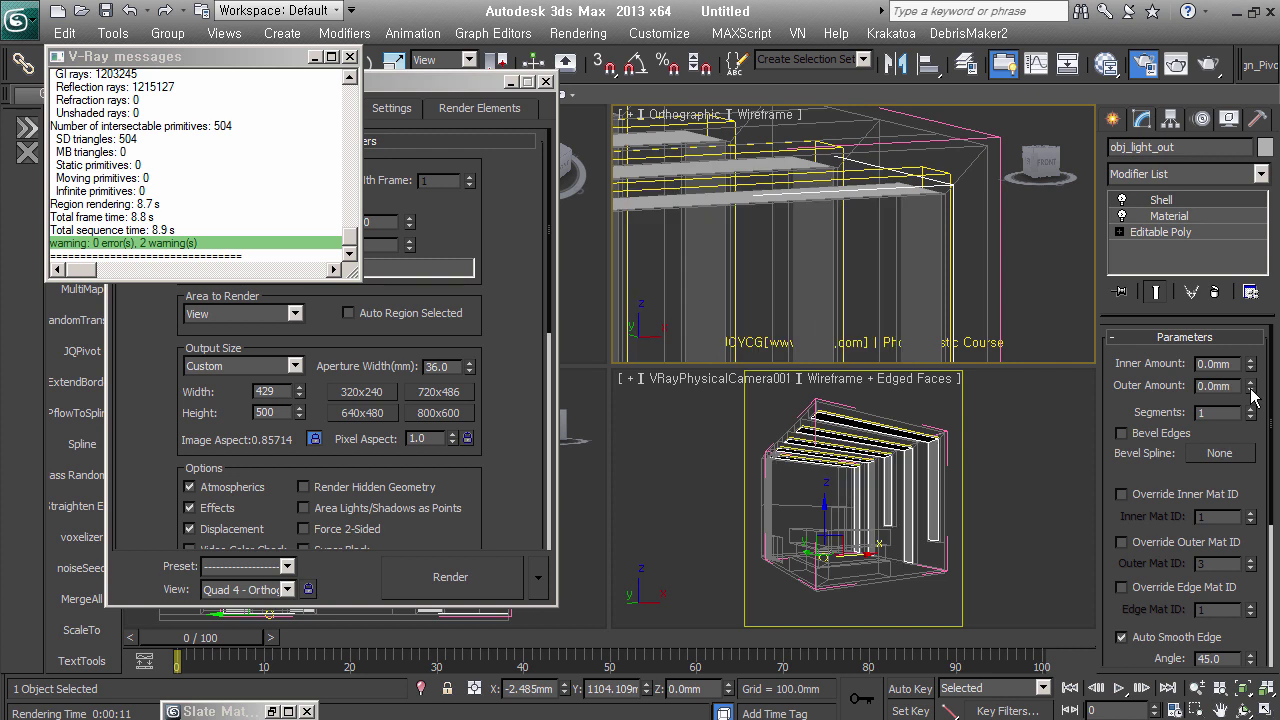
{"action": "mouse_move", "coordinate": [1250, 385]}
{"action": "left_mouse_down"}
{"action": "mouse_move", "coordinate": [1257, 373]}
{"action": "mouse_move", "coordinate": [1256, 397]}
{"action": "left_mouse_up"}
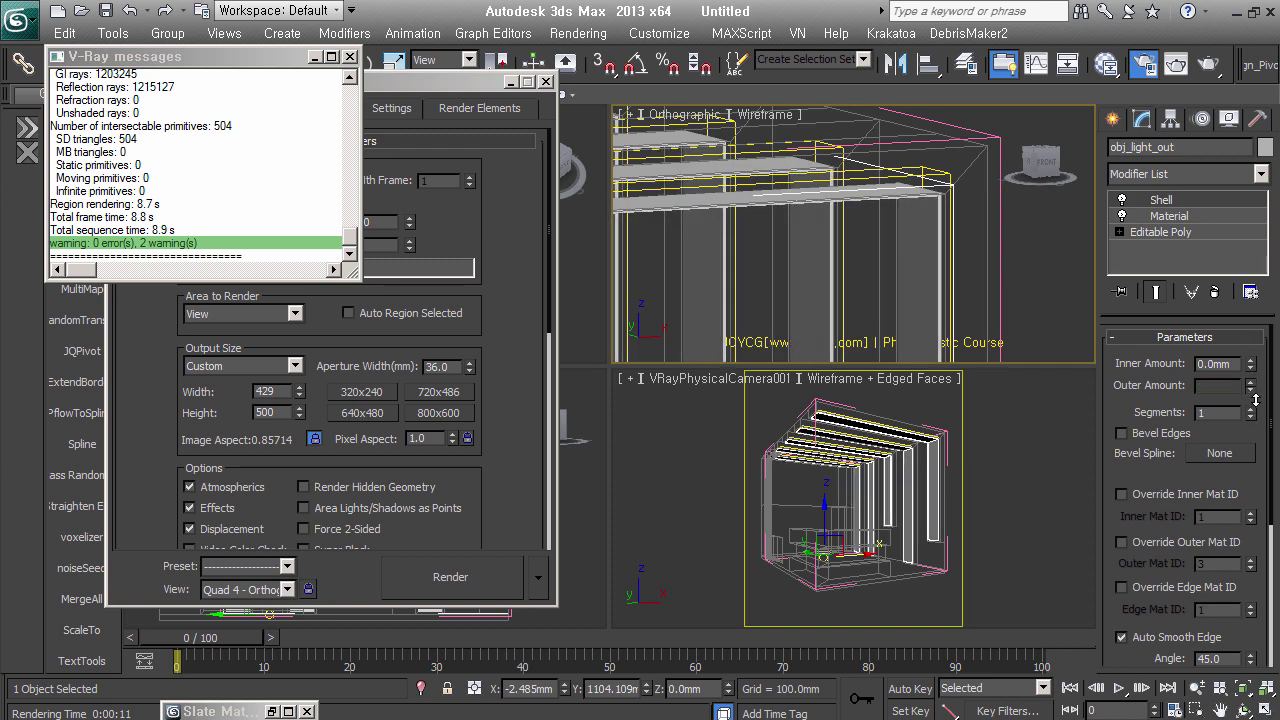
{"action": "double_click", "coordinate": [1222, 386]}
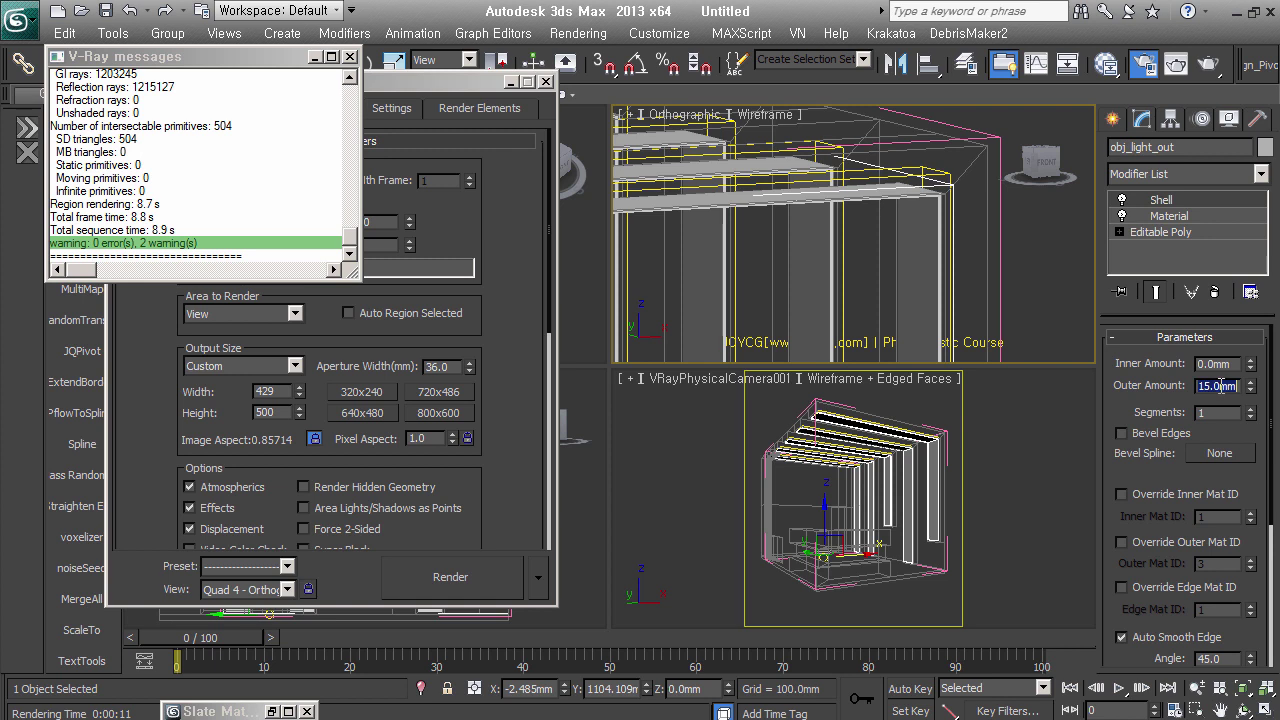
{"action": "type", "text": "20"}
{"action": "key", "text": "Return"}
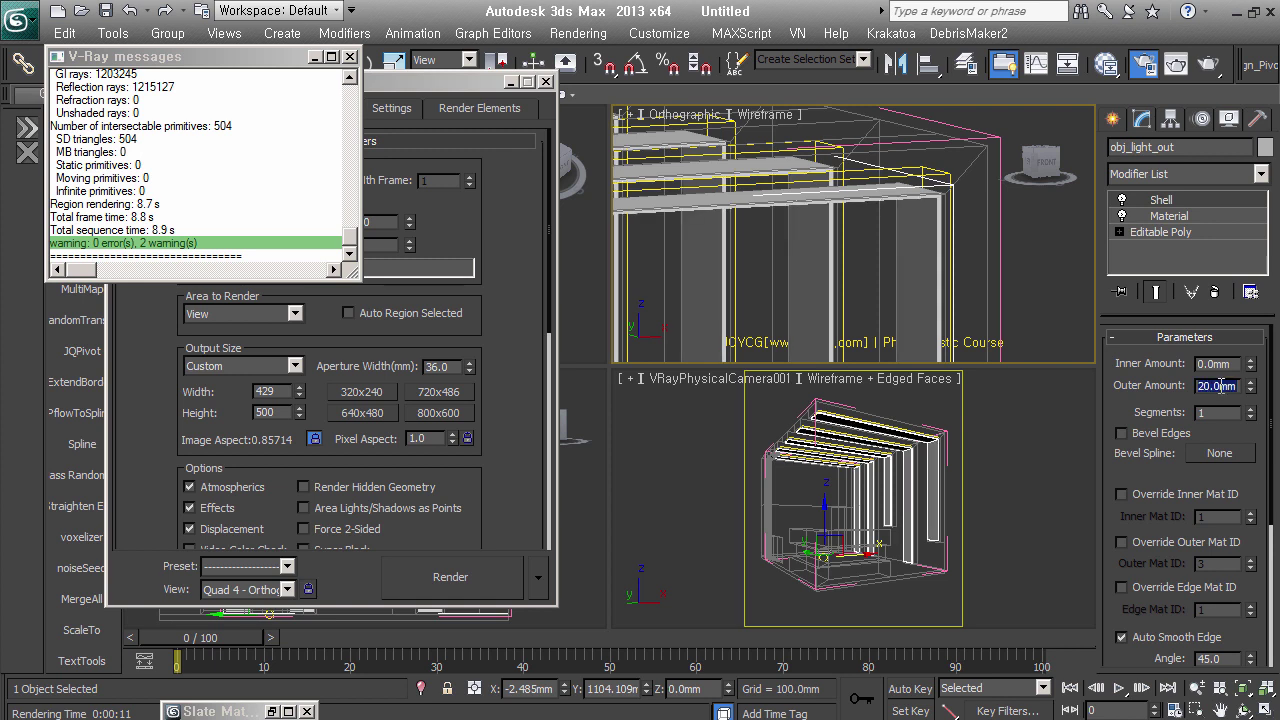
{"action": "type", "text": "15"}
{"action": "key", "text": "Return"}
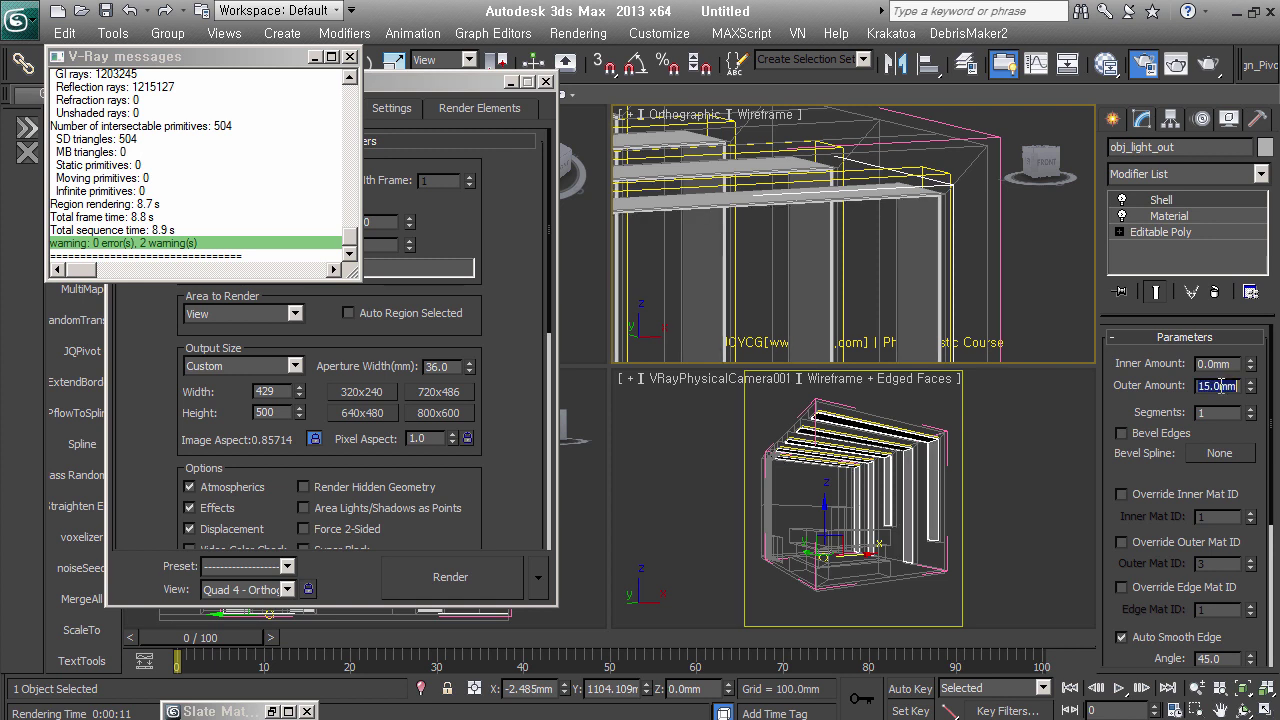
{"action": "scroll", "coordinate": [910, 195], "scroll_direction": "up", "scroll_amount": 2}
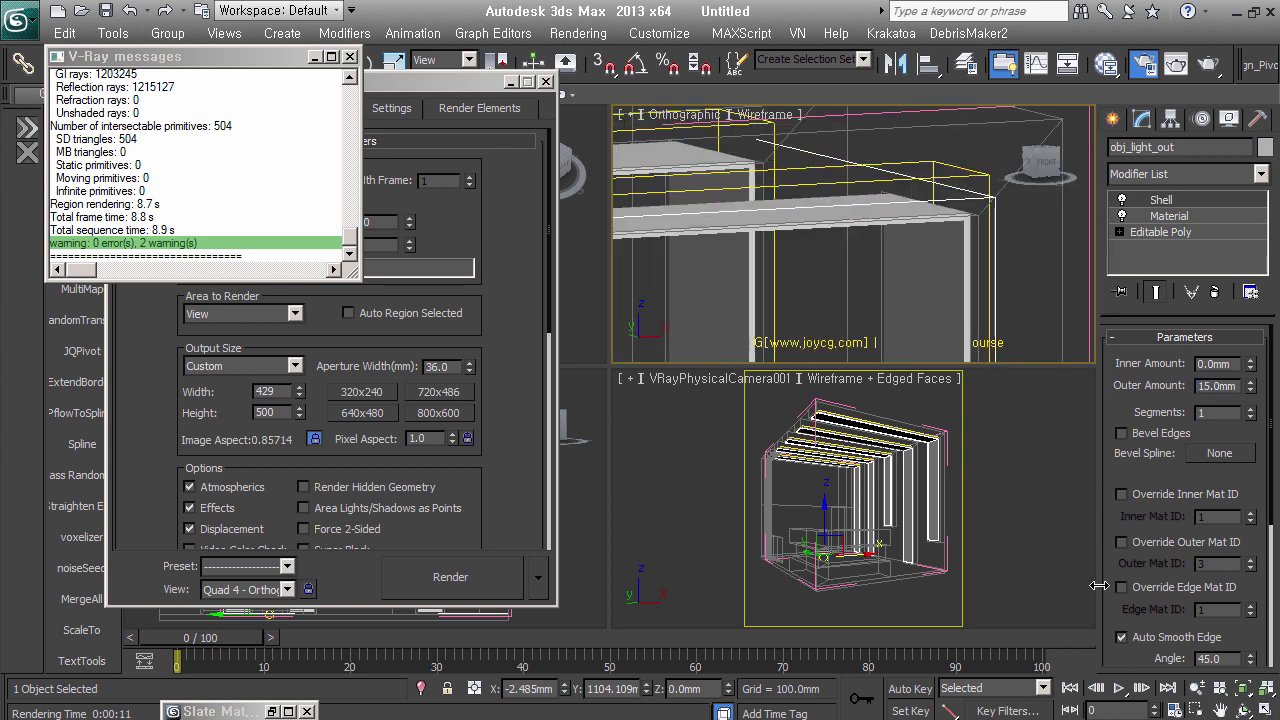
{"action": "scroll", "coordinate": [1115, 610], "scroll_direction": "down", "scroll_amount": 5}
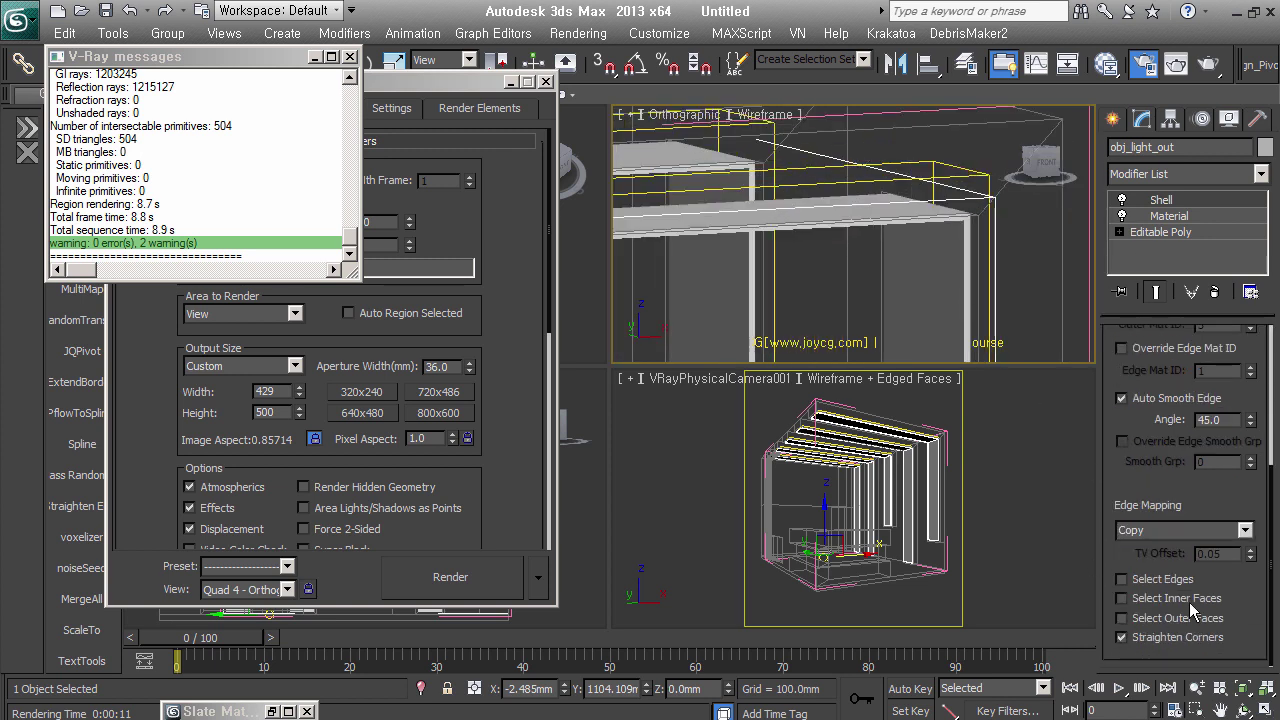
Enable Select Outer Faces on the Shell modifier
{"action": "left_click", "coordinate": [1121, 618]}
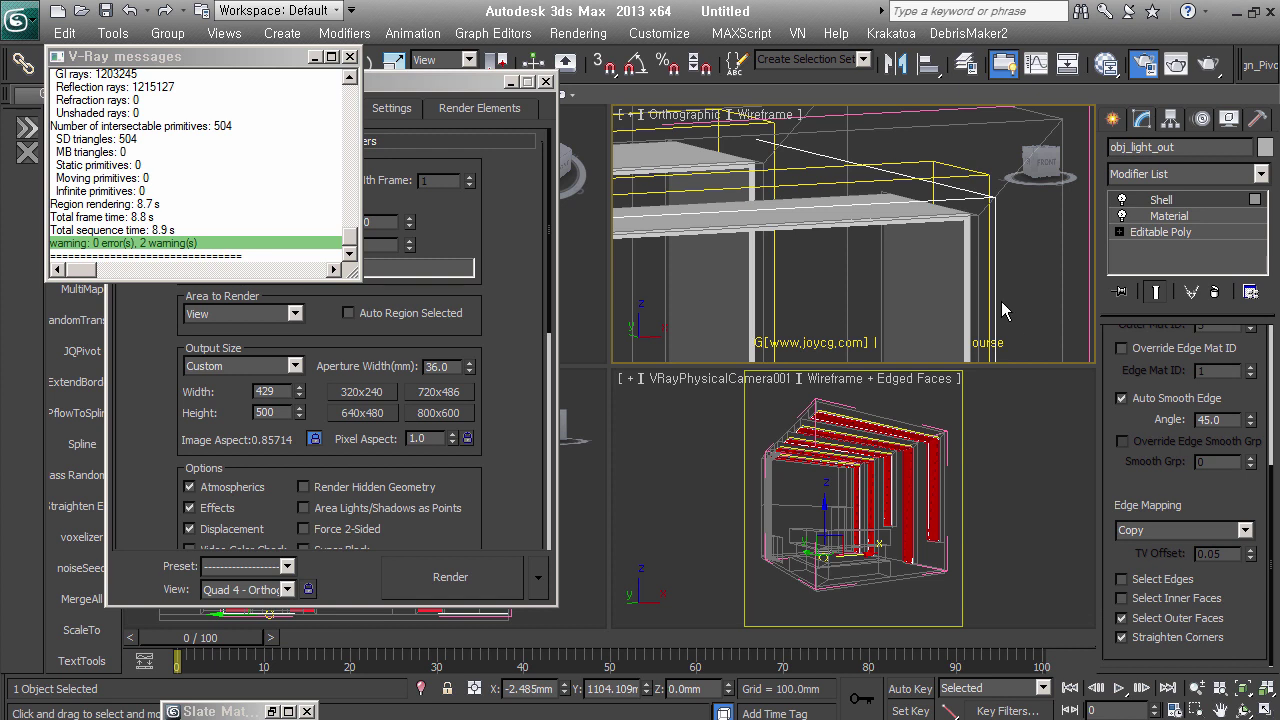
{"action": "middle_click_drag", "start_coordinate": [1005, 310], "coordinate": [995, 290], "text": "alt"}
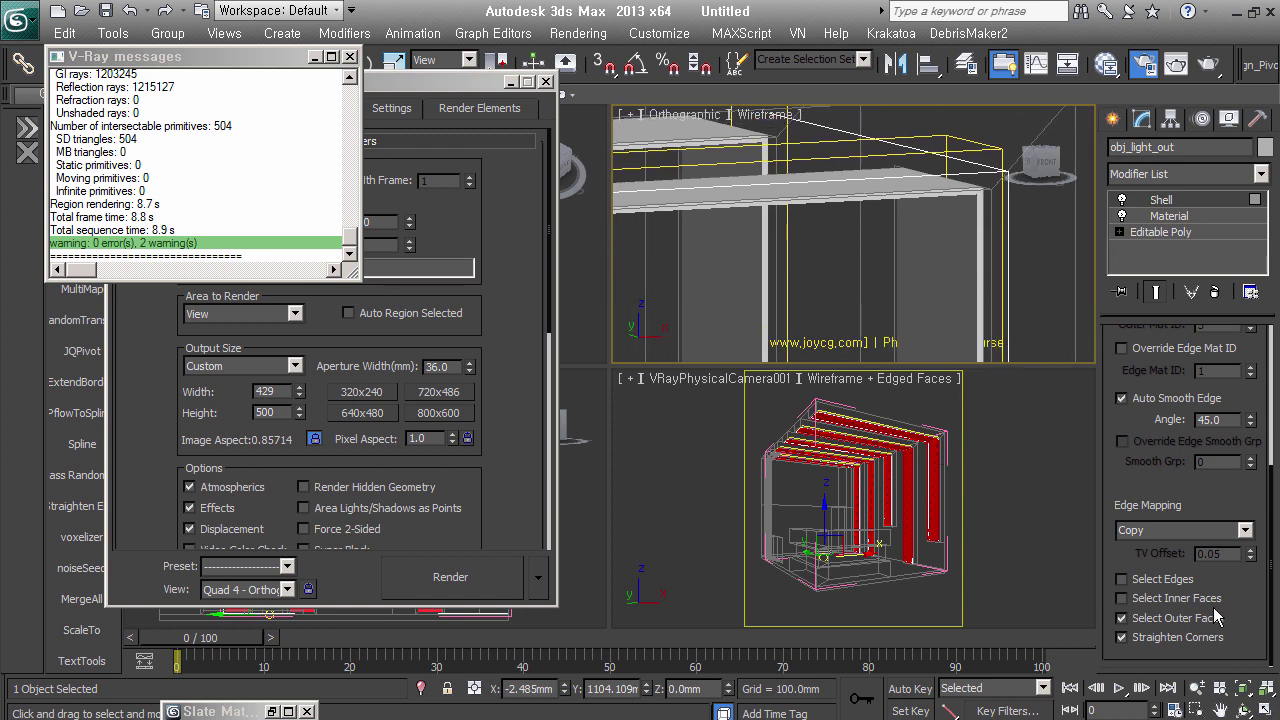
{"action": "left_click", "coordinate": [1168, 618]}
{"action": "left_click", "coordinate": [1175, 618]}
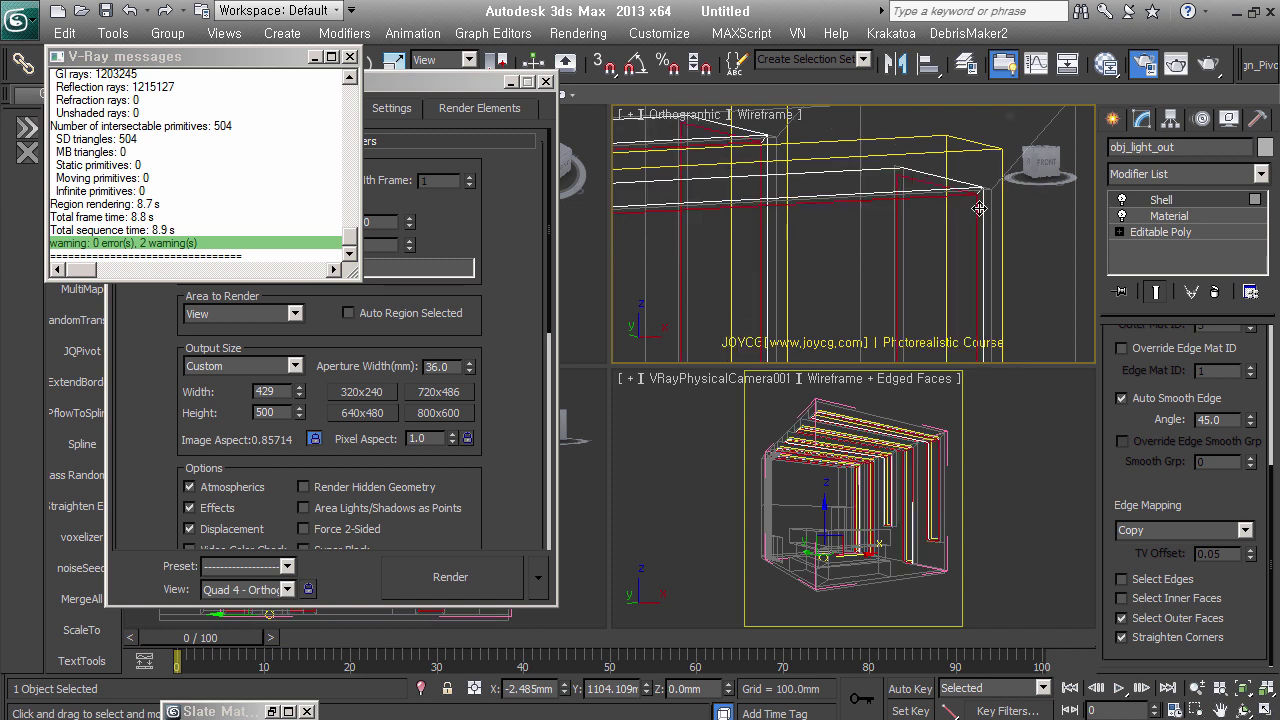
Clear the polygon selection and select all open border edges of the strips
{"action": "left_click", "coordinate": [1210, 362]}
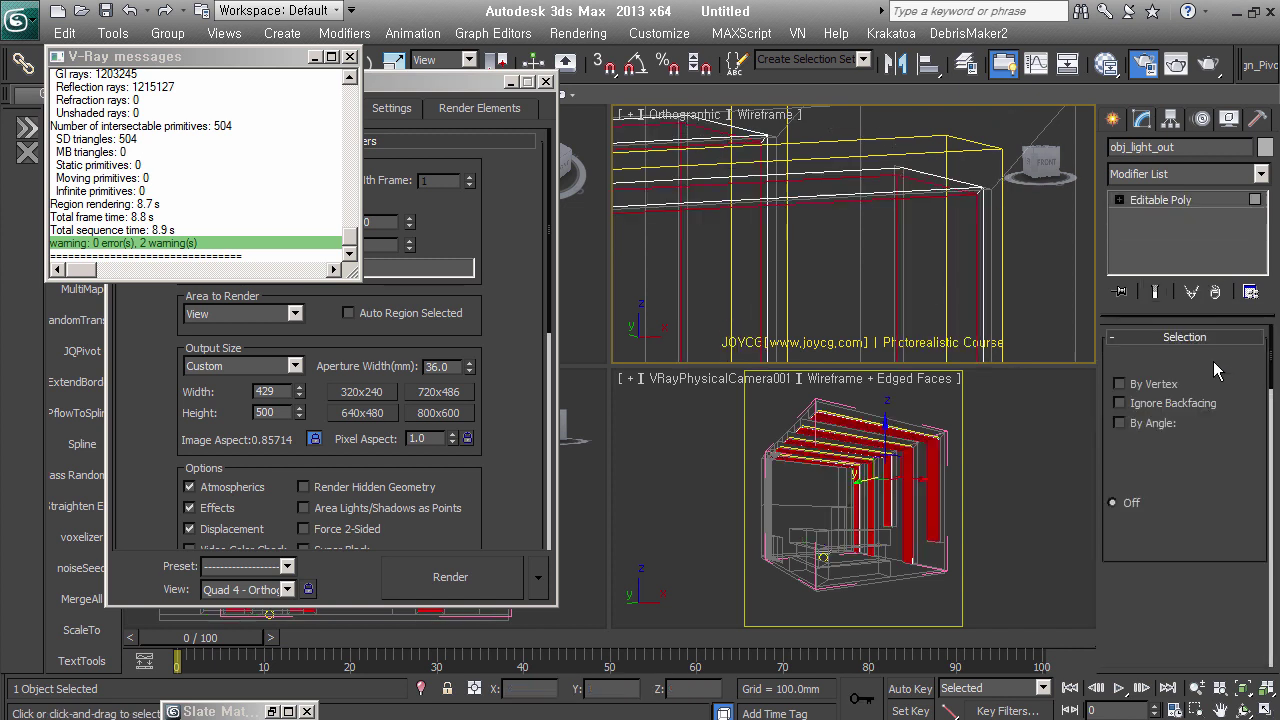
{"action": "key", "text": "ctrl+a"}
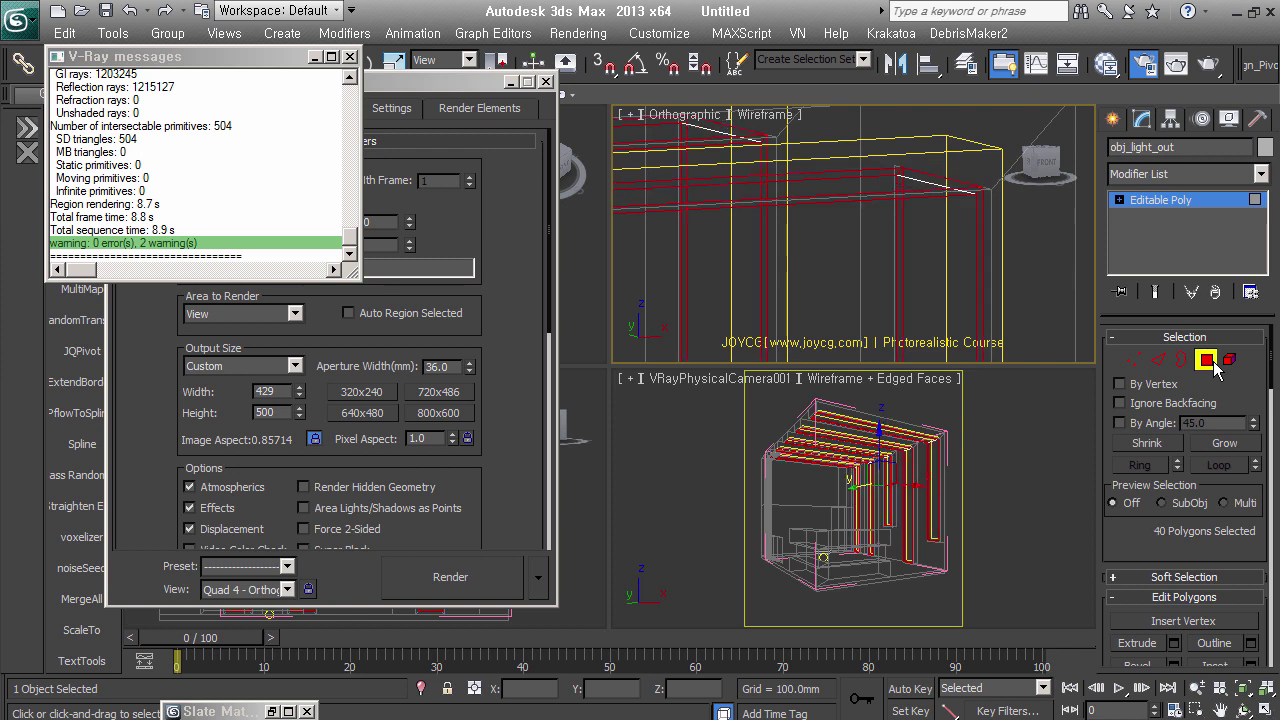
{"action": "key", "text": "ctrl+d"}
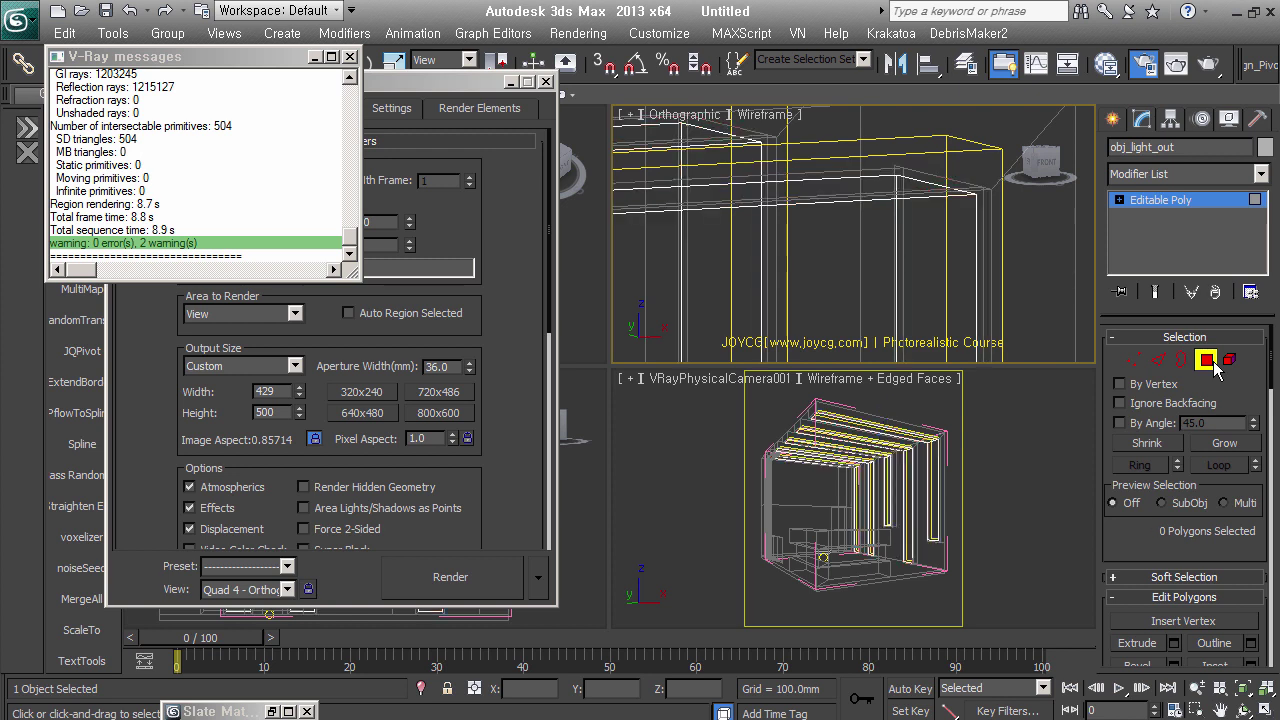
{"action": "left_click", "coordinate": [1209, 360]}
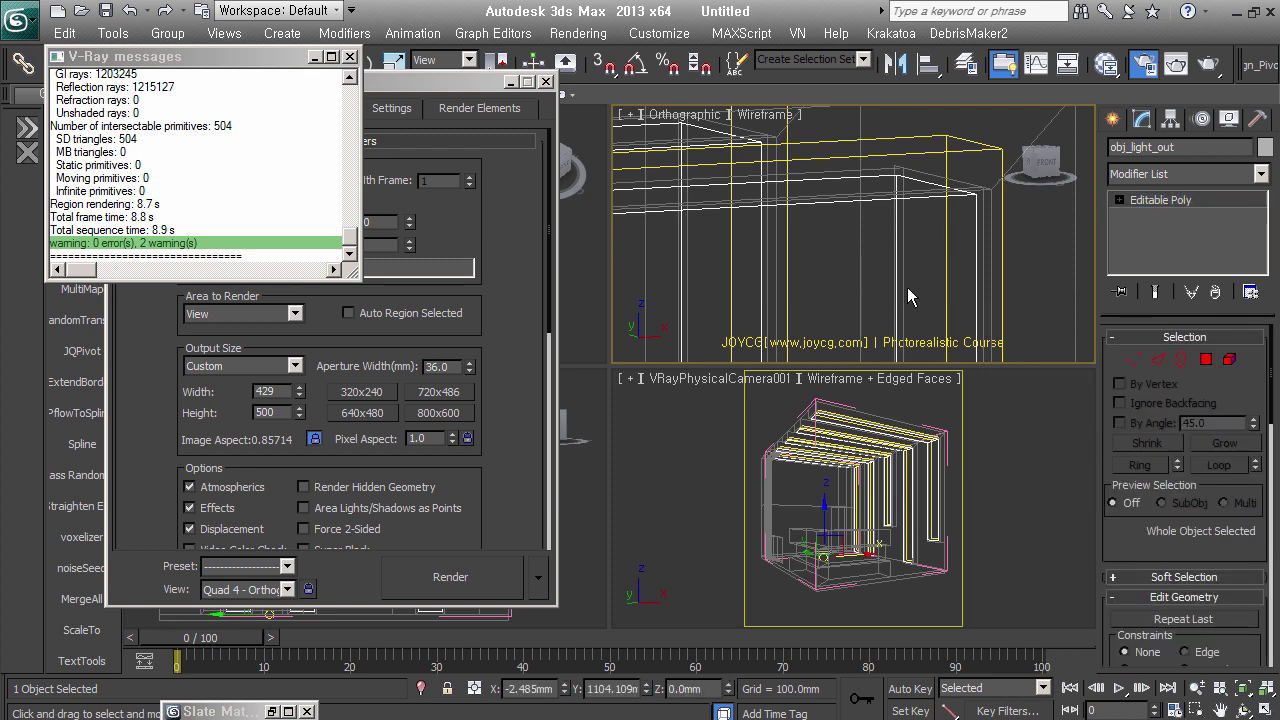
{"action": "left_click", "coordinate": [1182, 360]}
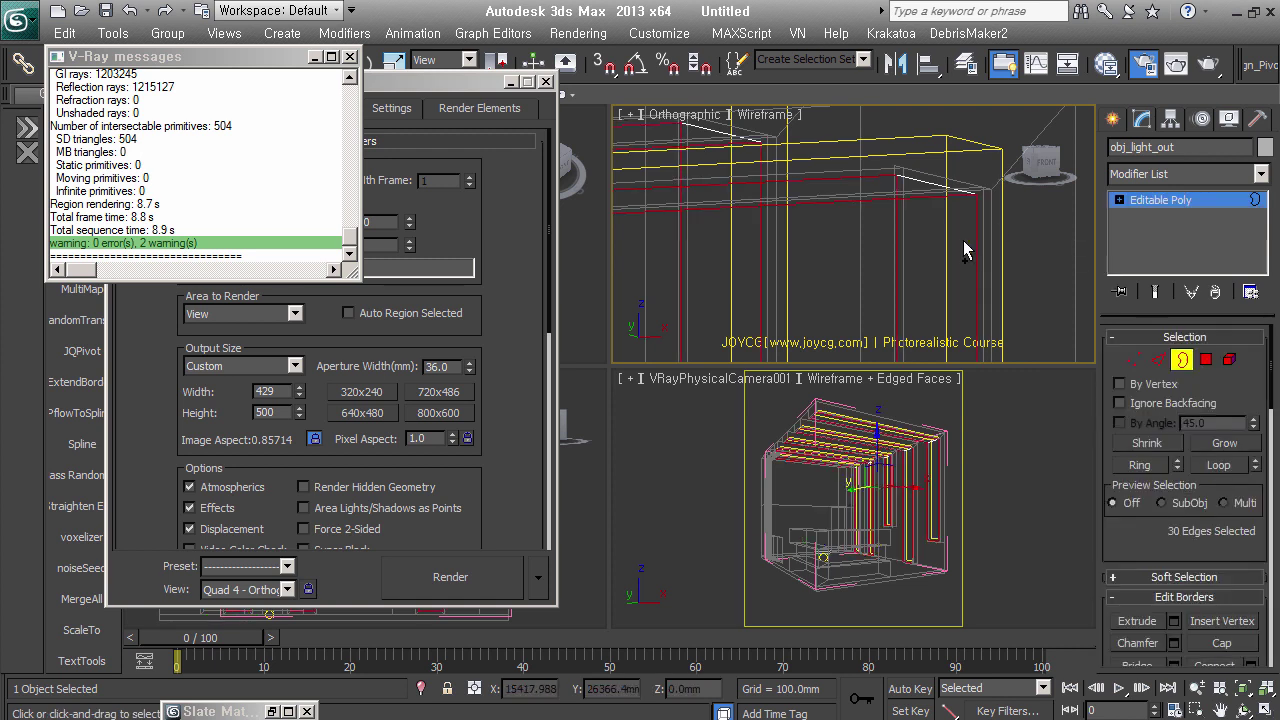
Apply a 30mm open chamfer to the borders and exit sub-object mode
{"action": "right_click", "coordinate": [942, 266]}
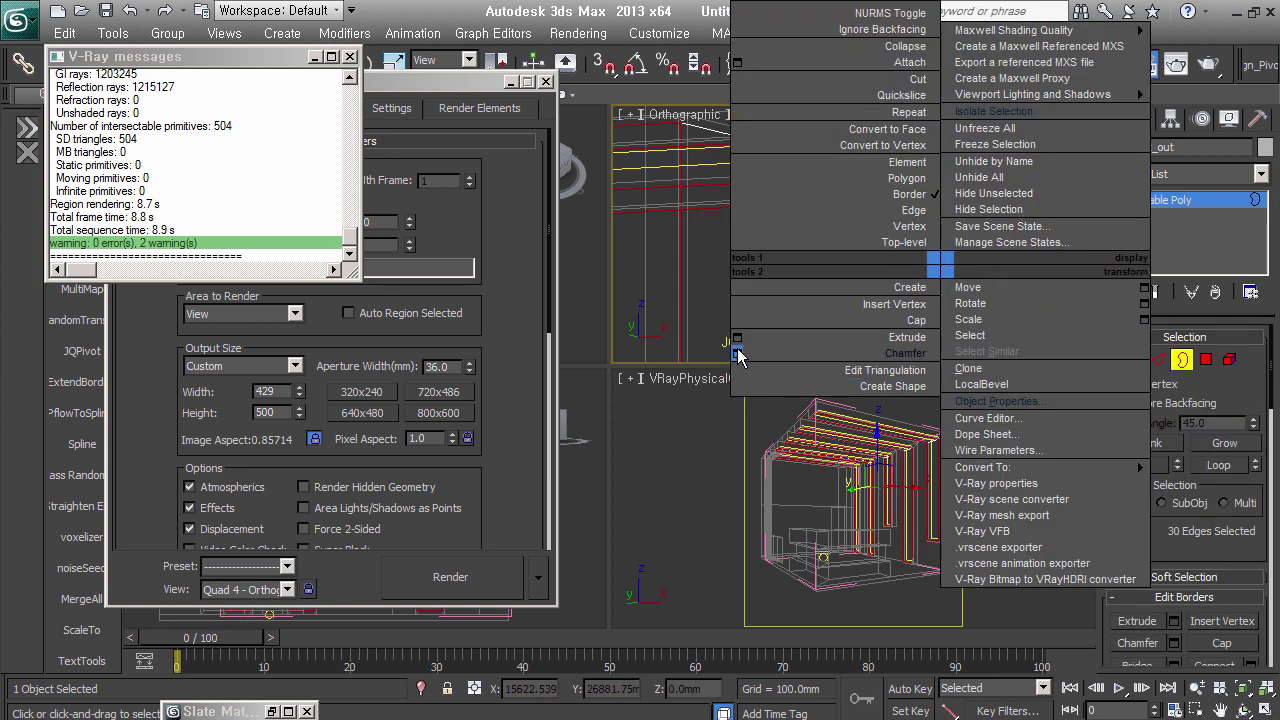
{"action": "left_click", "coordinate": [737, 354]}
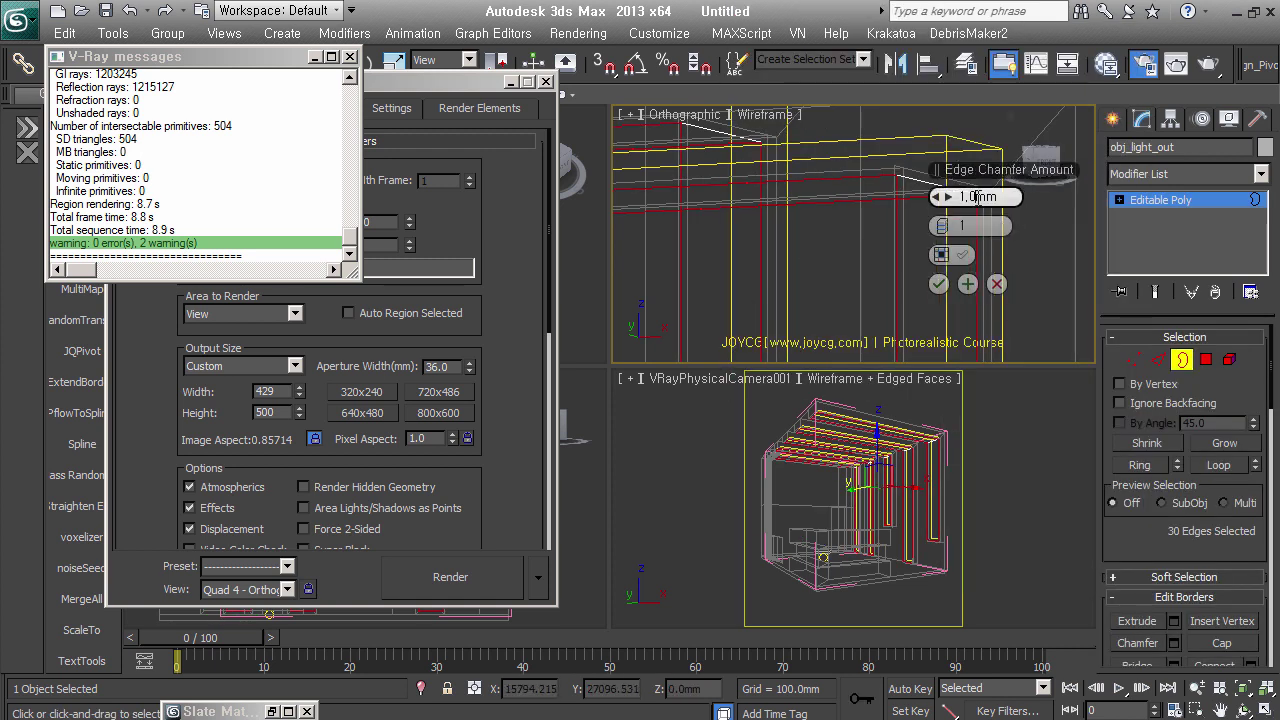
{"action": "type", "text": "30"}
{"action": "key", "text": "Return"}
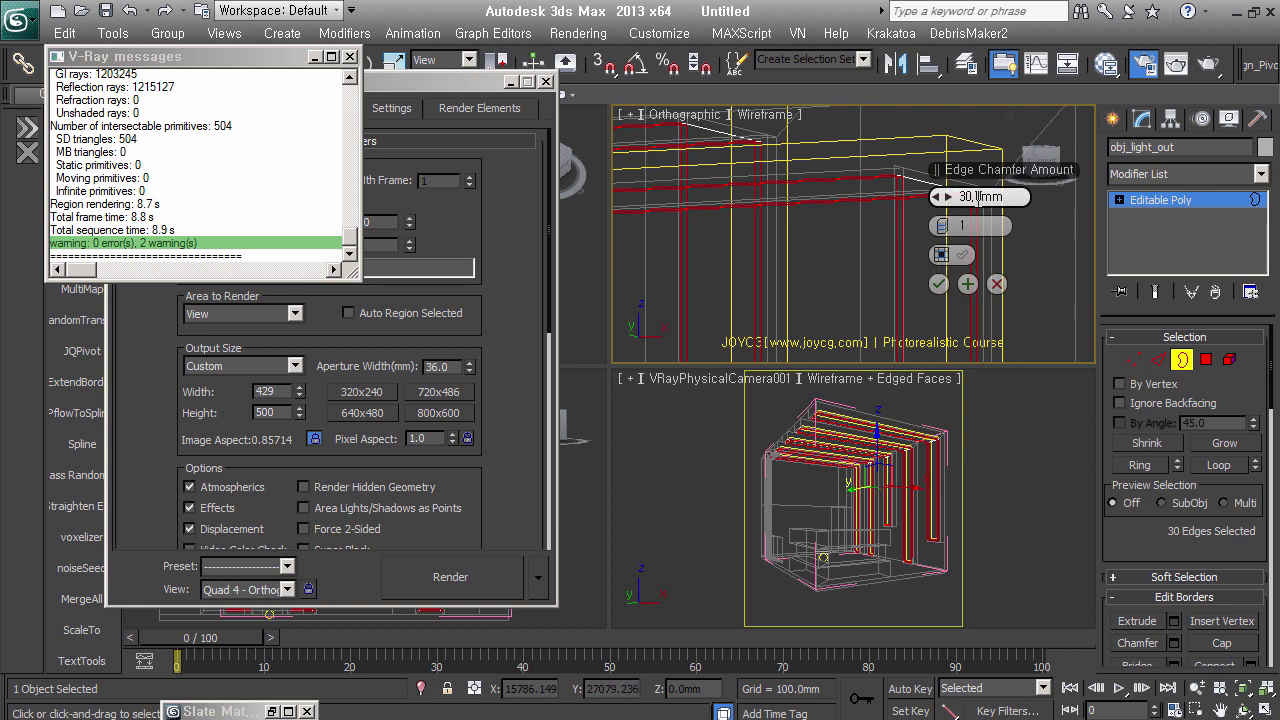
{"action": "left_click", "coordinate": [963, 255]}
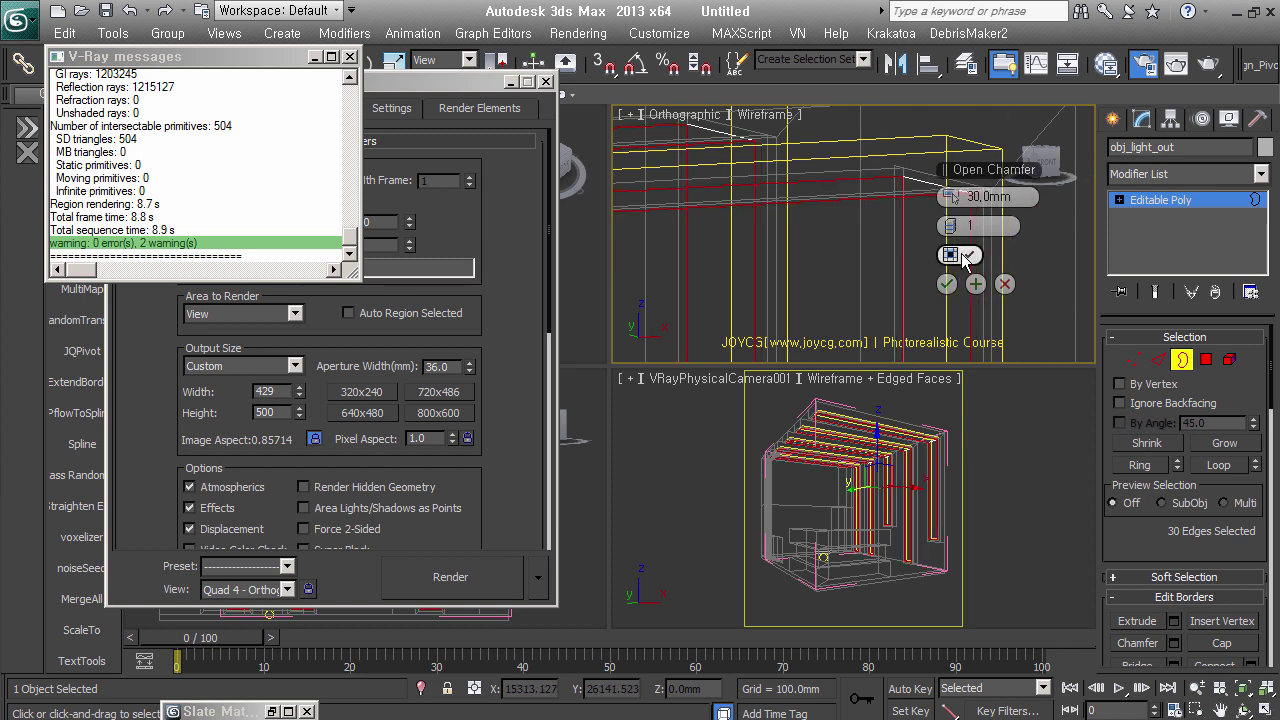
{"action": "left_click", "coordinate": [946, 284]}
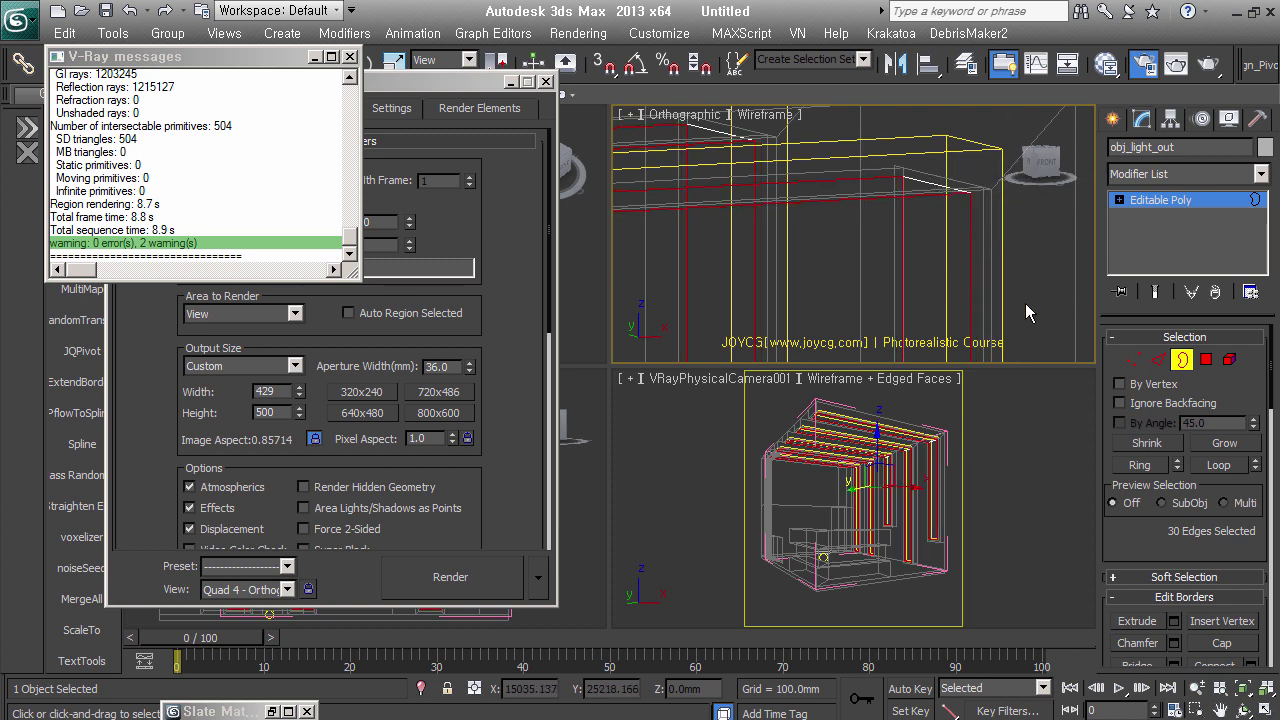
{"action": "left_click", "coordinate": [1184, 362]}
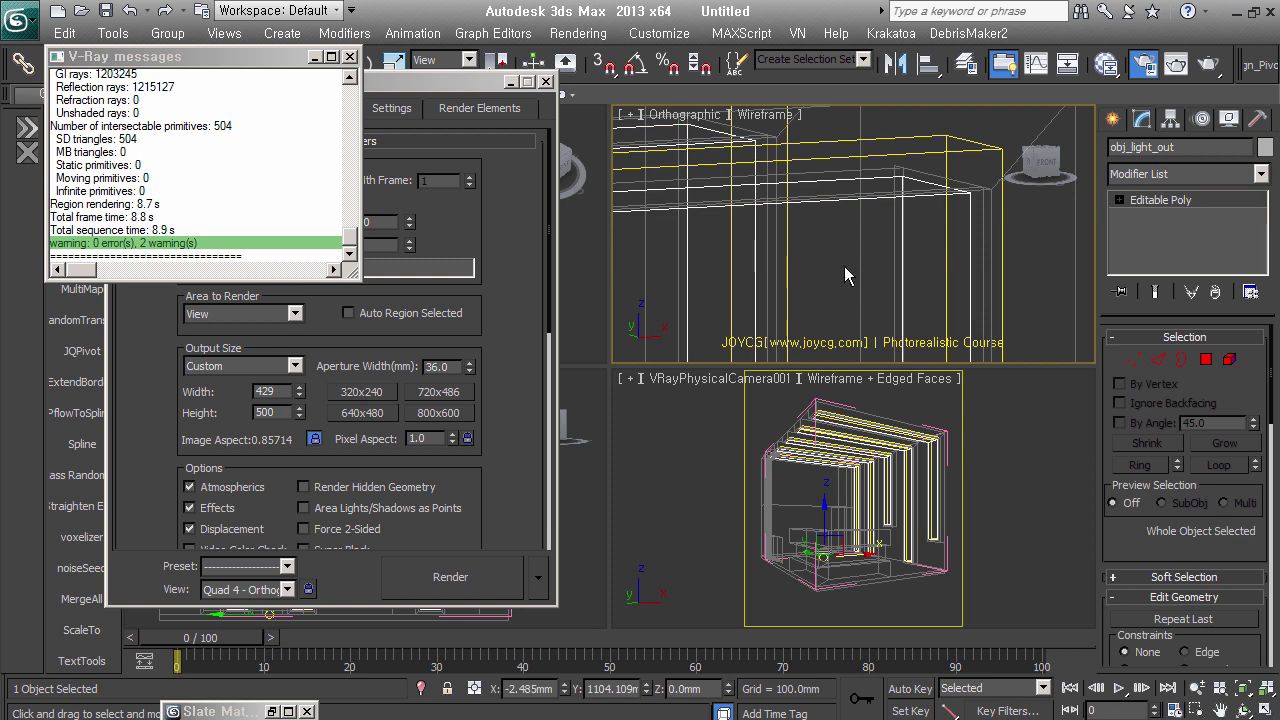
Reset the object's transform and centre its pivot on the object
{"action": "left_click", "coordinate": [1255, 118]}
{"action": "left_click", "coordinate": [1186, 274]}
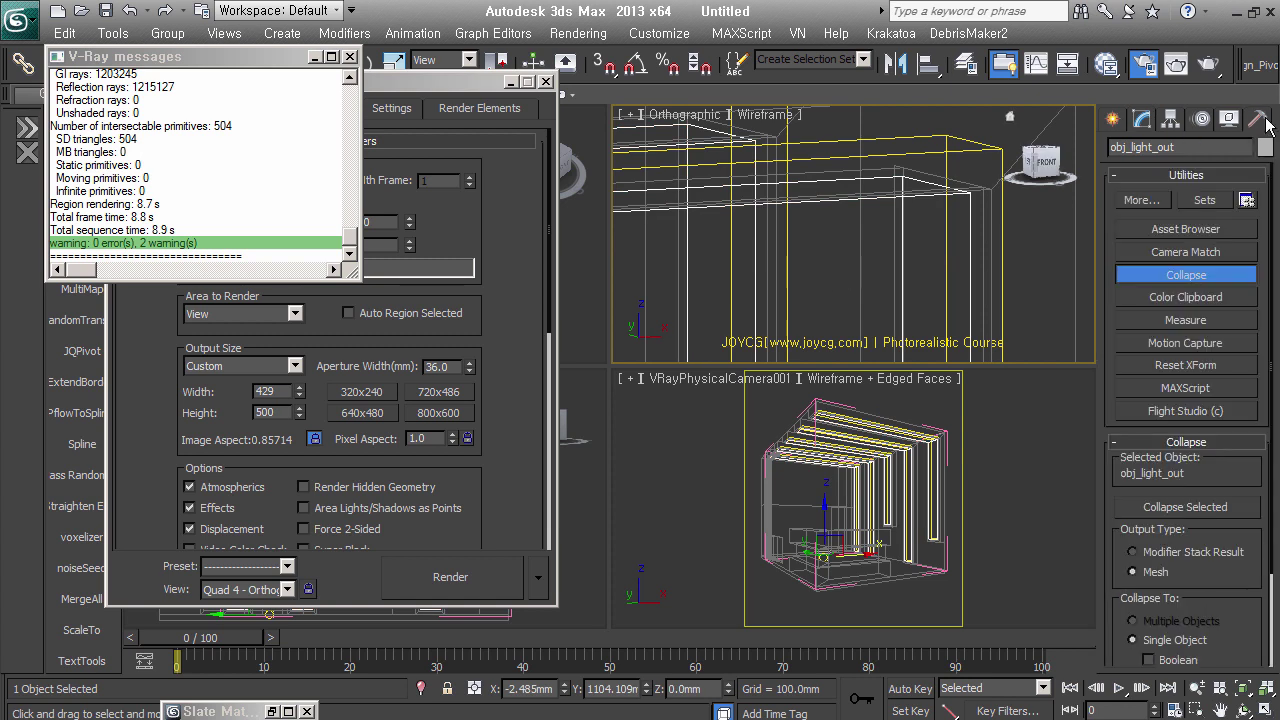
{"action": "left_click", "coordinate": [1207, 366]}
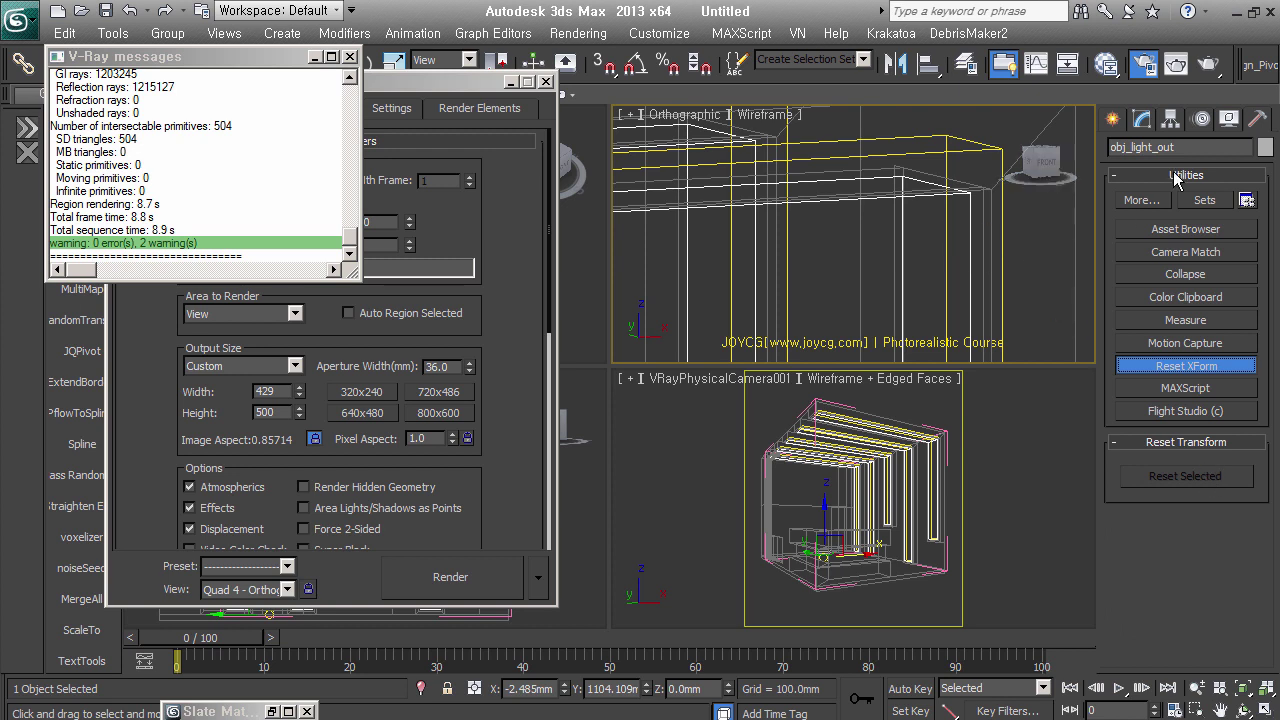
{"action": "right_click", "coordinate": [994, 262]}
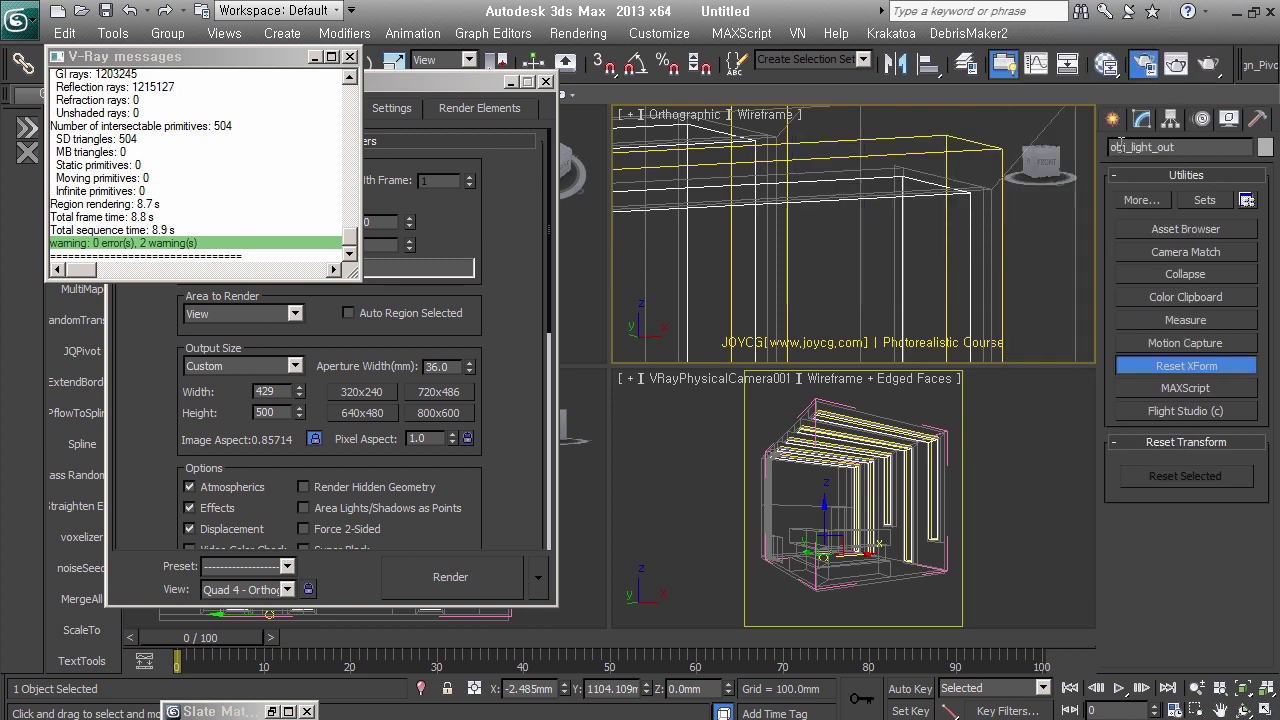
{"action": "left_click", "coordinate": [1170, 118]}
{"action": "left_click", "coordinate": [1184, 245]}
{"action": "left_click", "coordinate": [1189, 348]}
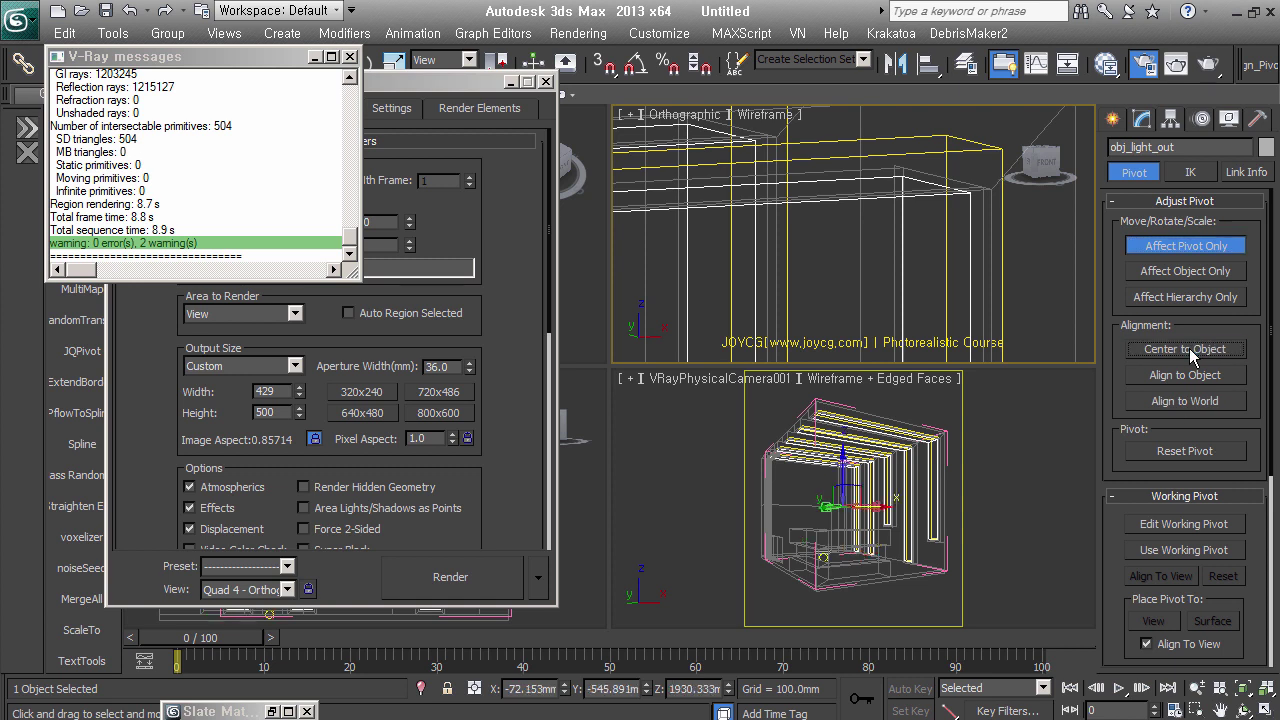
{"action": "left_click", "coordinate": [1257, 119]}
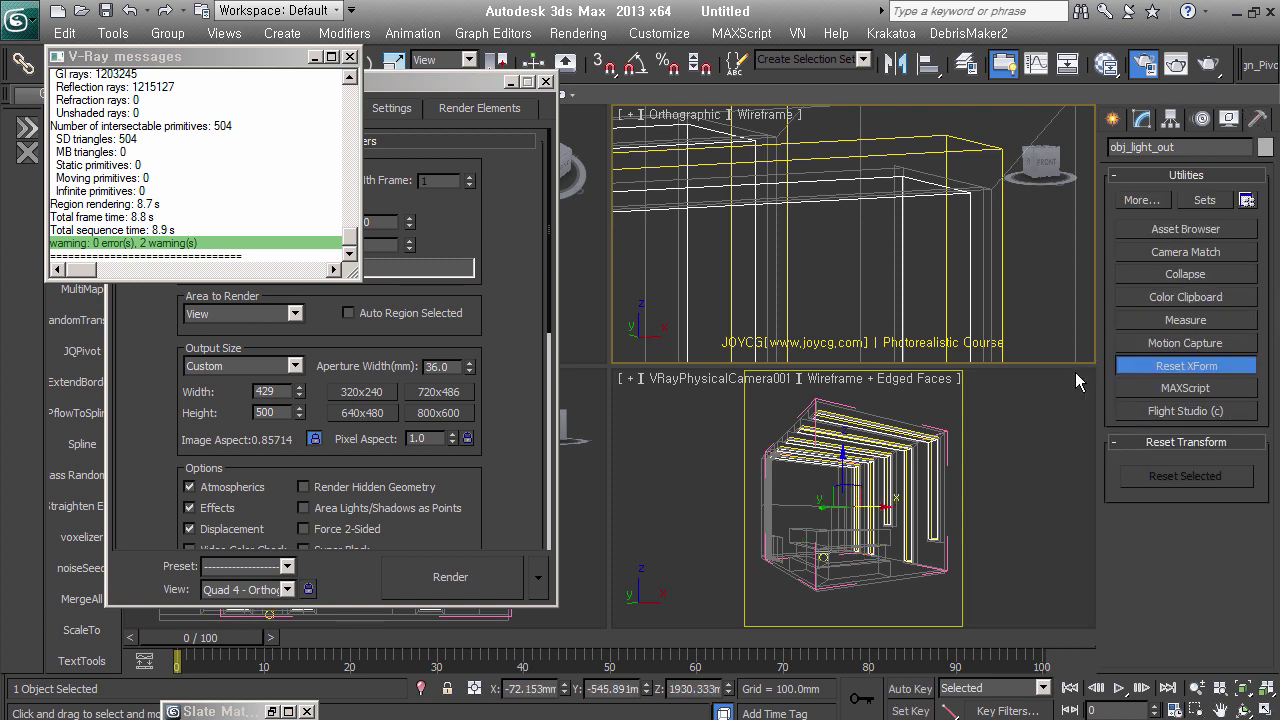
{"action": "left_click", "coordinate": [1080, 380]}
{"action": "left_click", "coordinate": [1262, 115]}
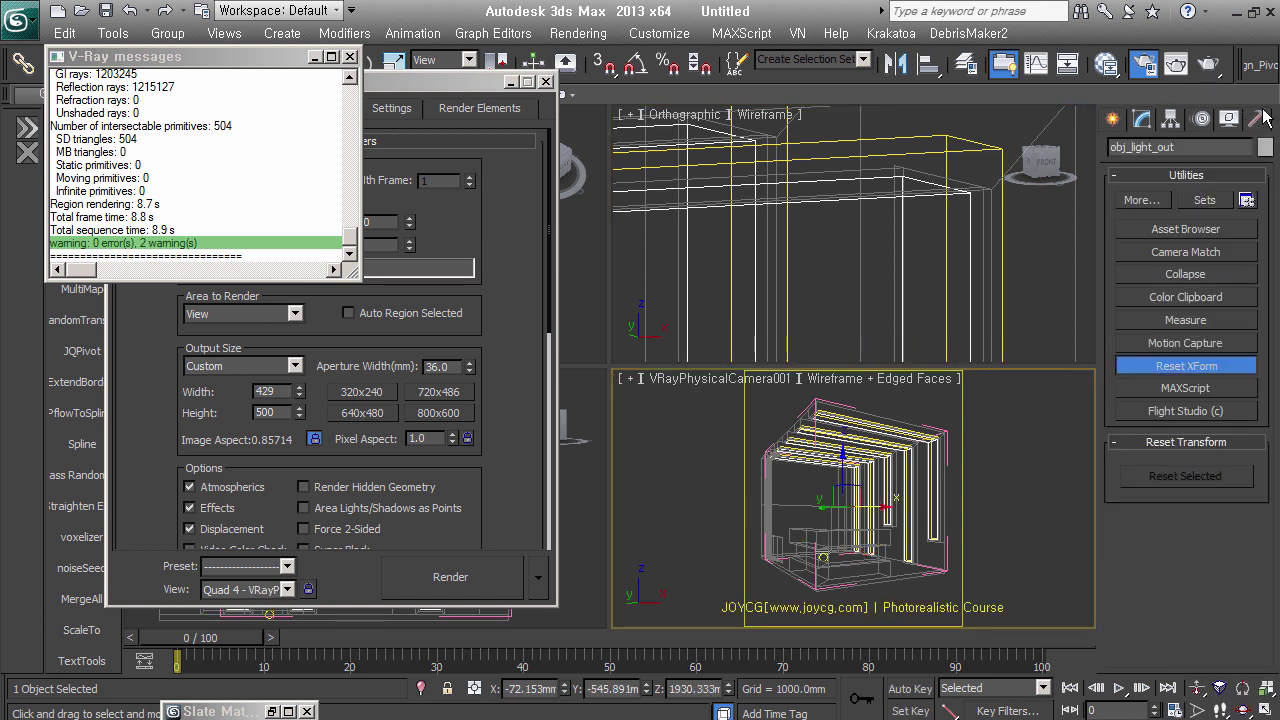
{"action": "left_click", "coordinate": [1198, 366]}
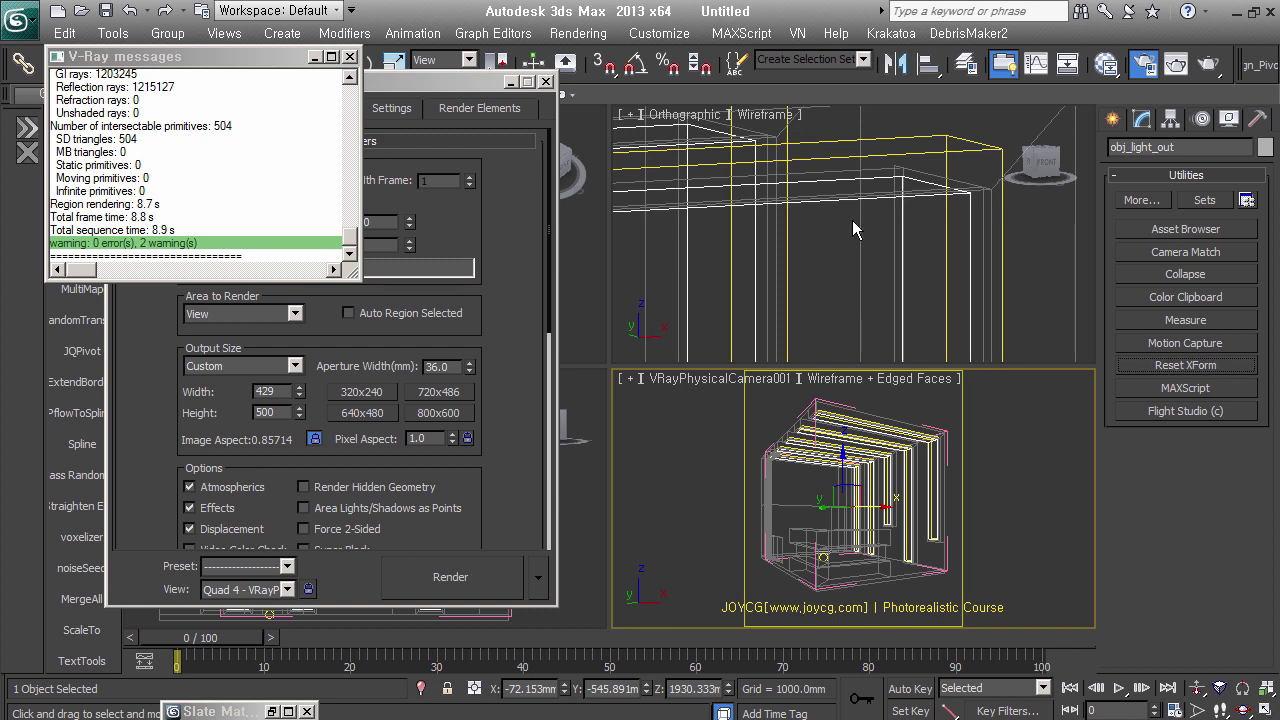
Open the Modifier List and close it without adding anything, leaving only Editable Poly
{"action": "left_click", "coordinate": [1141, 119]}
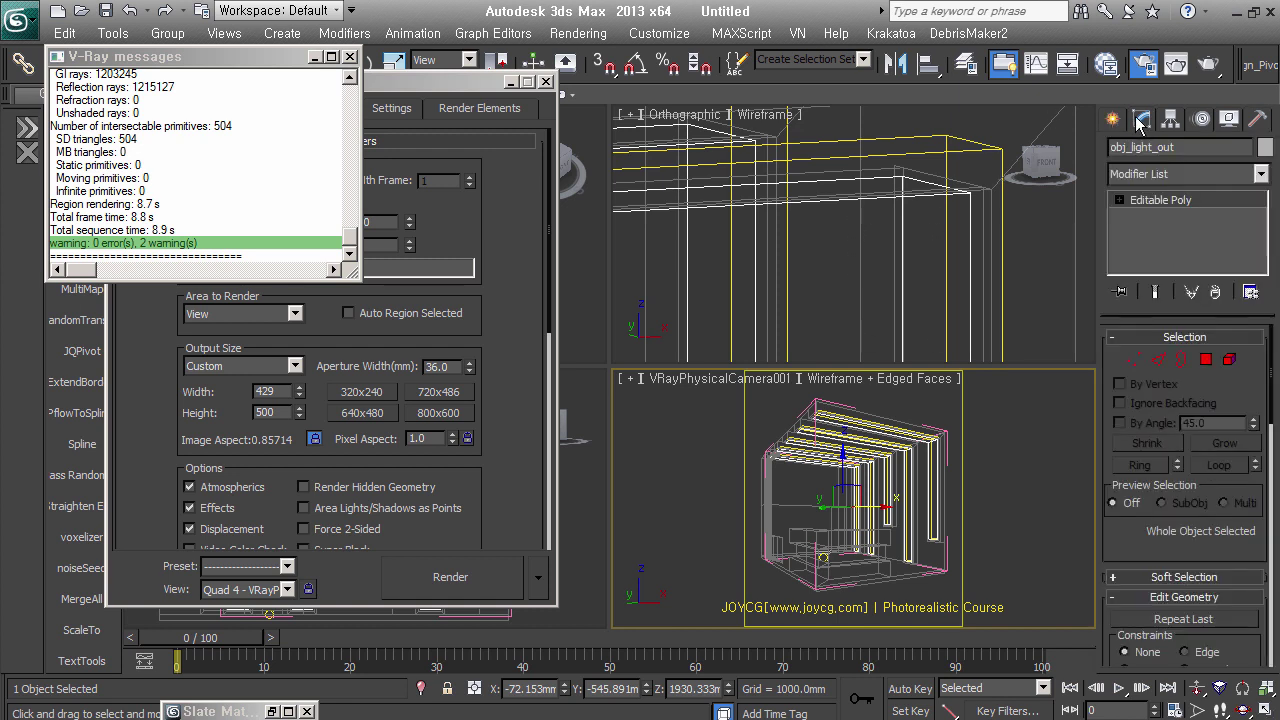
{"action": "left_click", "coordinate": [1192, 169]}
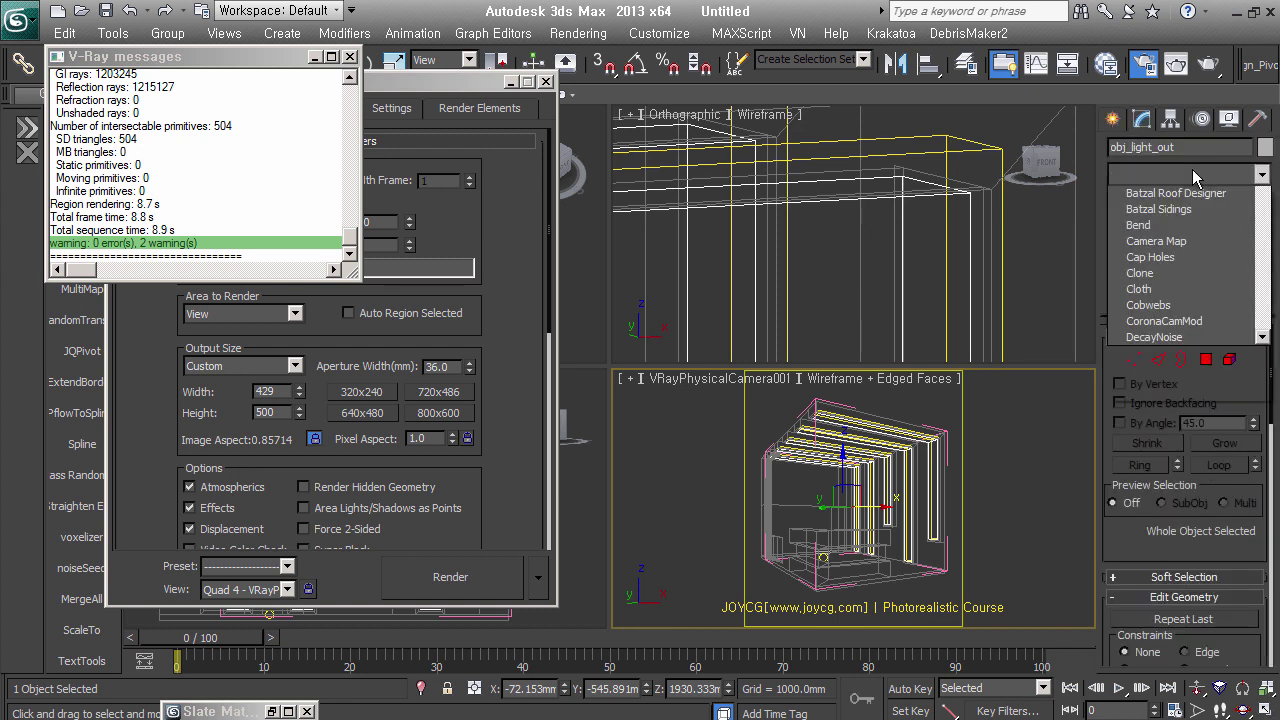
{"action": "scroll", "coordinate": [1168, 610], "scroll_direction": "down", "scroll_amount": 10}
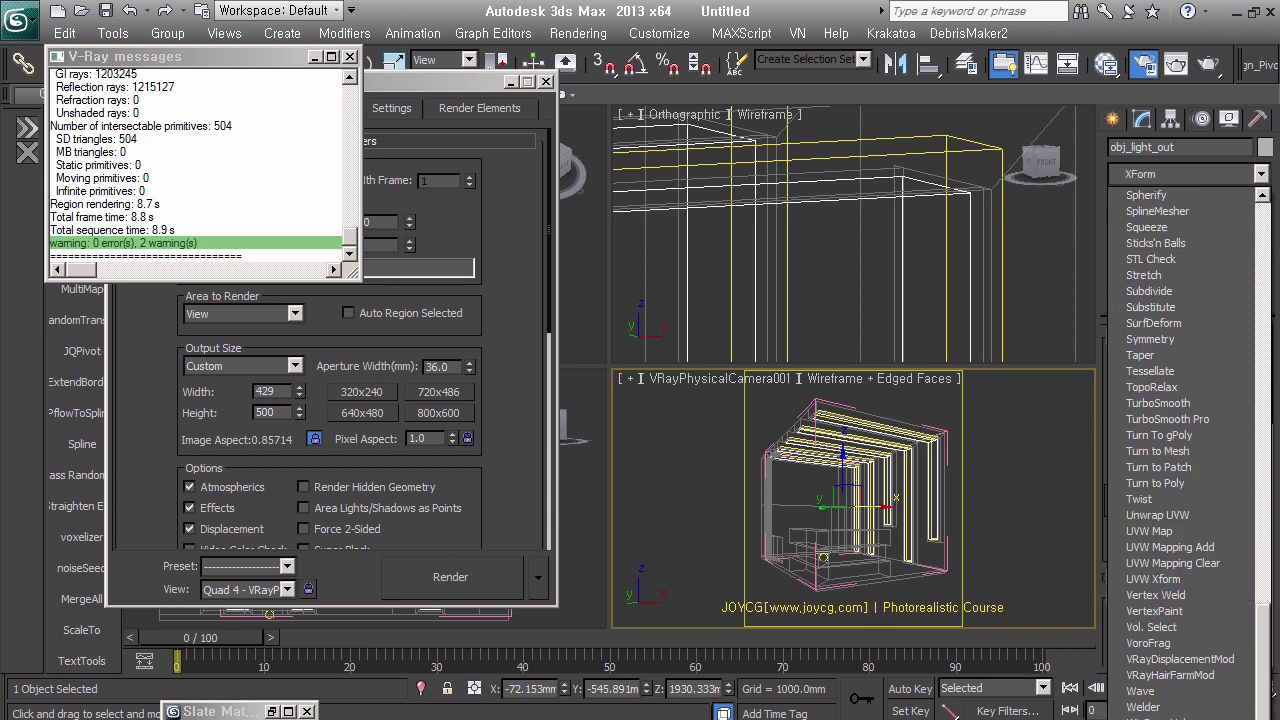
{"action": "left_click", "coordinate": [1230, 174]}
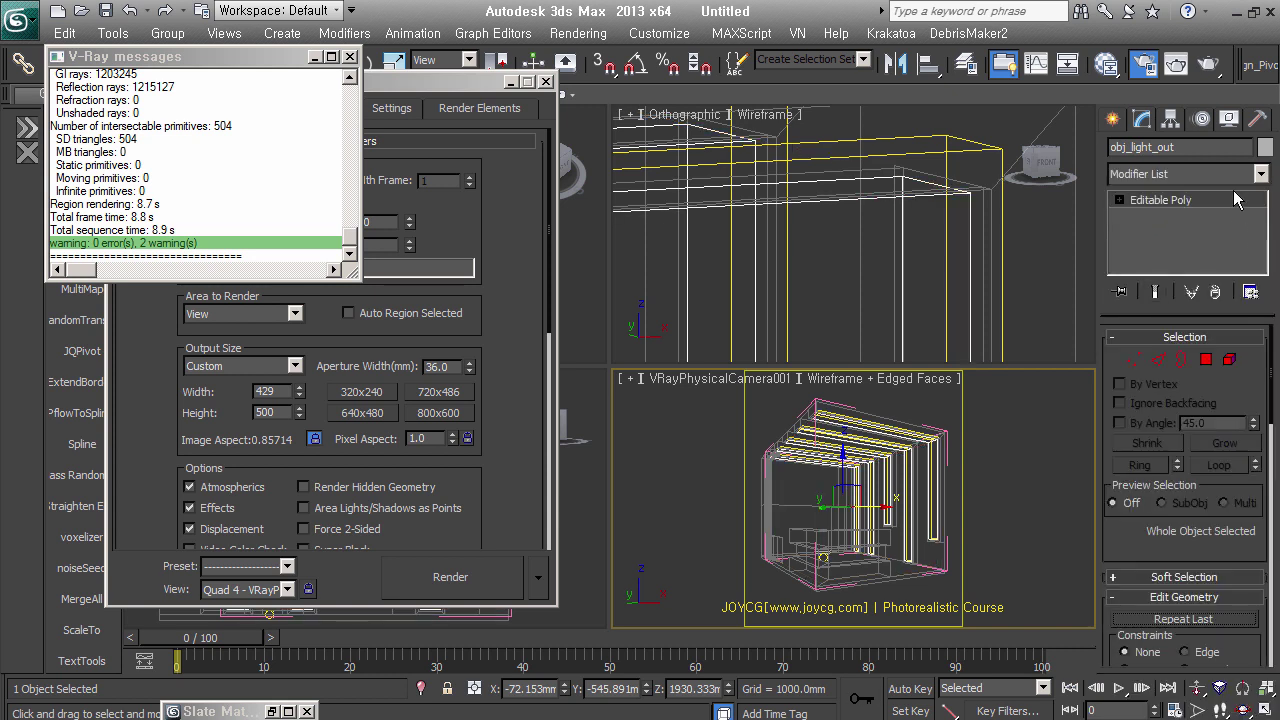
{"action": "middle_click_drag", "start_coordinate": [915, 262], "coordinate": [925, 218]}
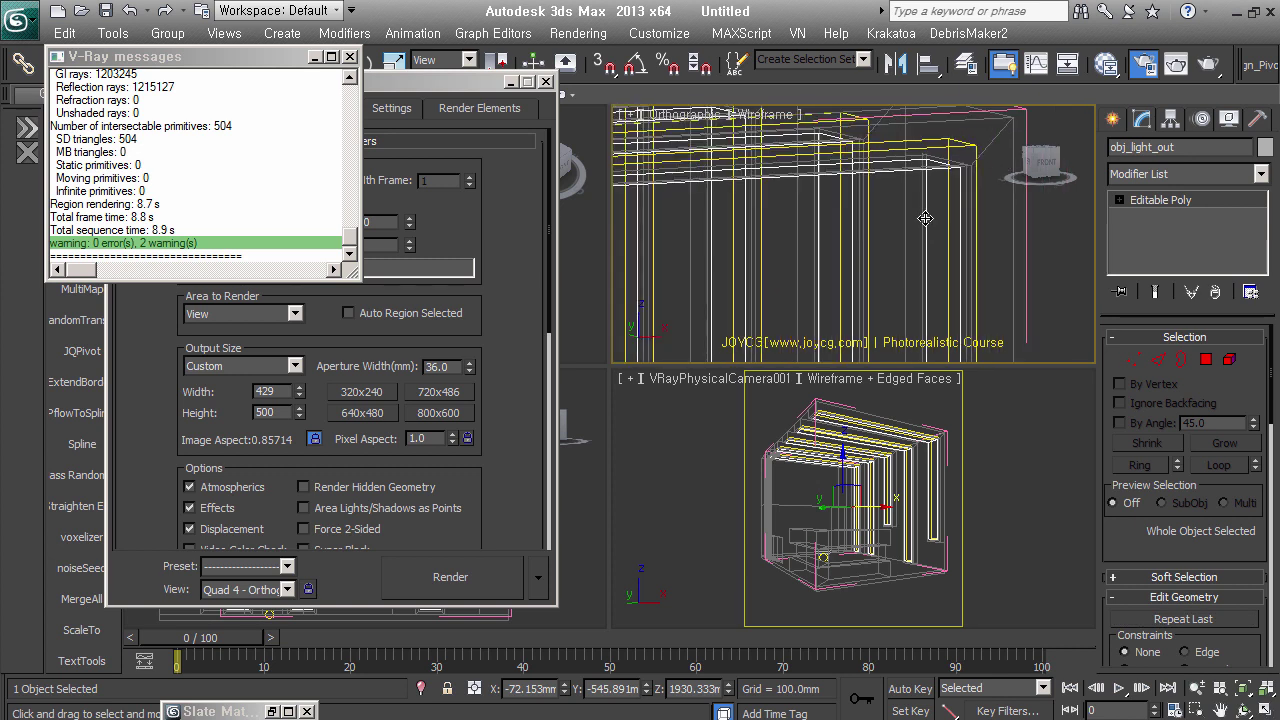
Create a VRayLight and pick the light-strip Editable Poly geometry as its mesh
{"action": "left_click", "coordinate": [1113, 119]}
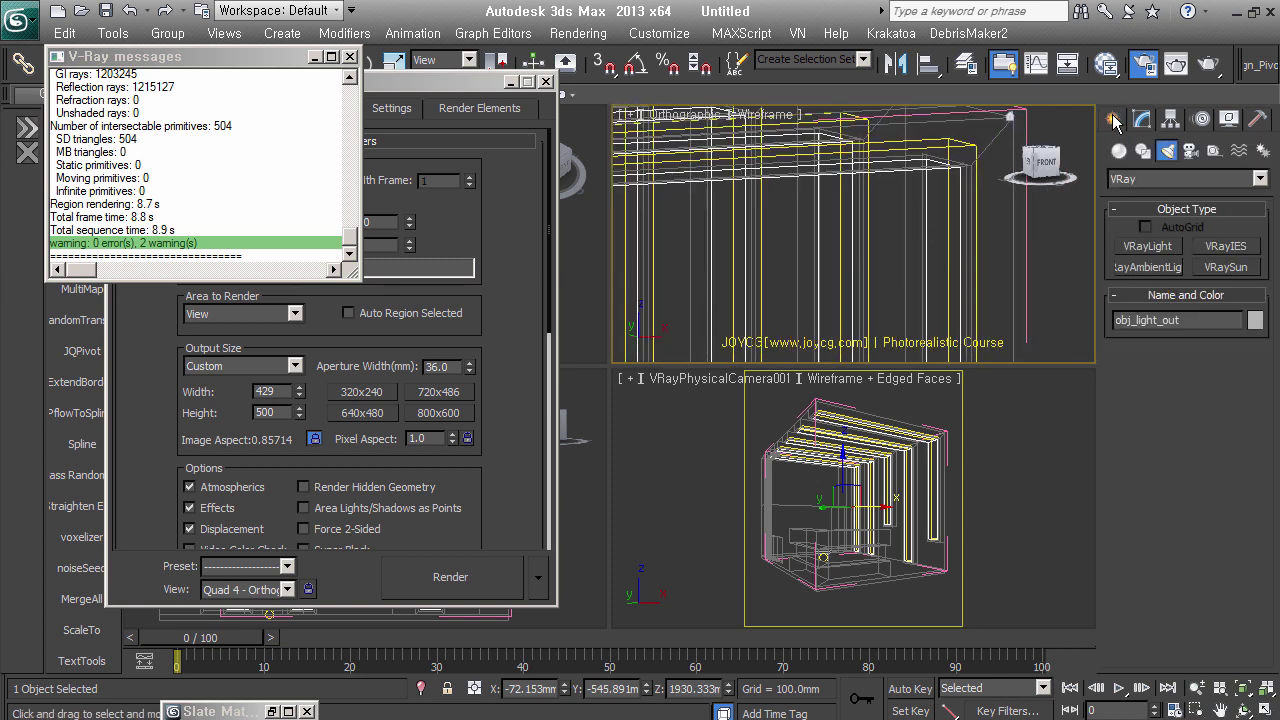
{"action": "left_click", "coordinate": [1148, 246]}
{"action": "left_click", "coordinate": [1045, 322]}
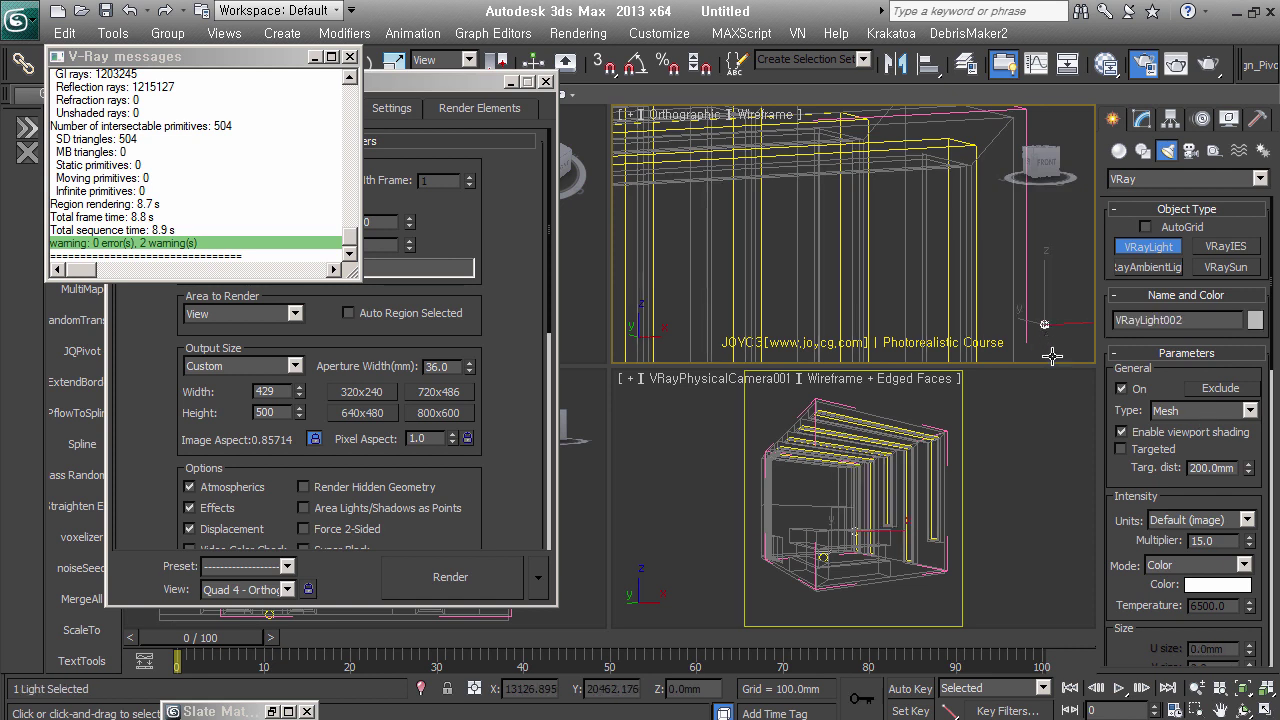
{"action": "left_click", "coordinate": [1141, 121]}
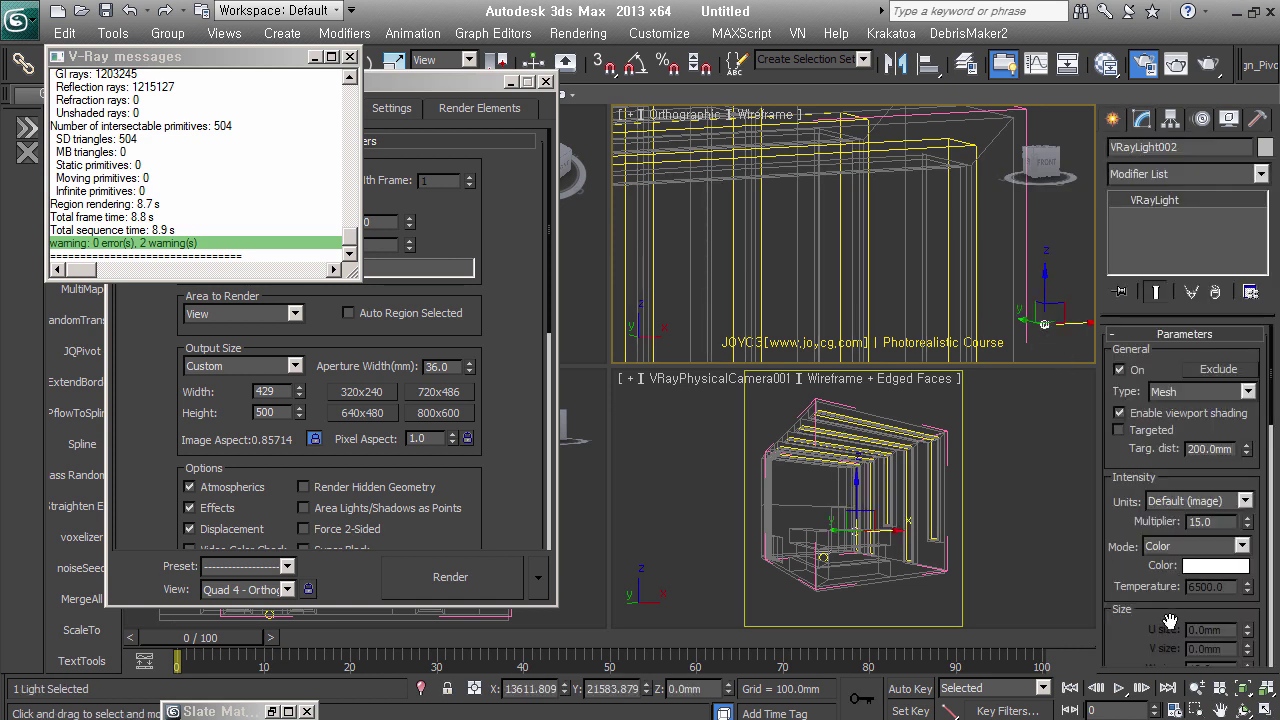
{"action": "scroll", "coordinate": [1180, 480], "scroll_direction": "down", "scroll_amount": 3}
{"action": "scroll", "coordinate": [1180, 480], "scroll_direction": "down", "scroll_amount": 3}
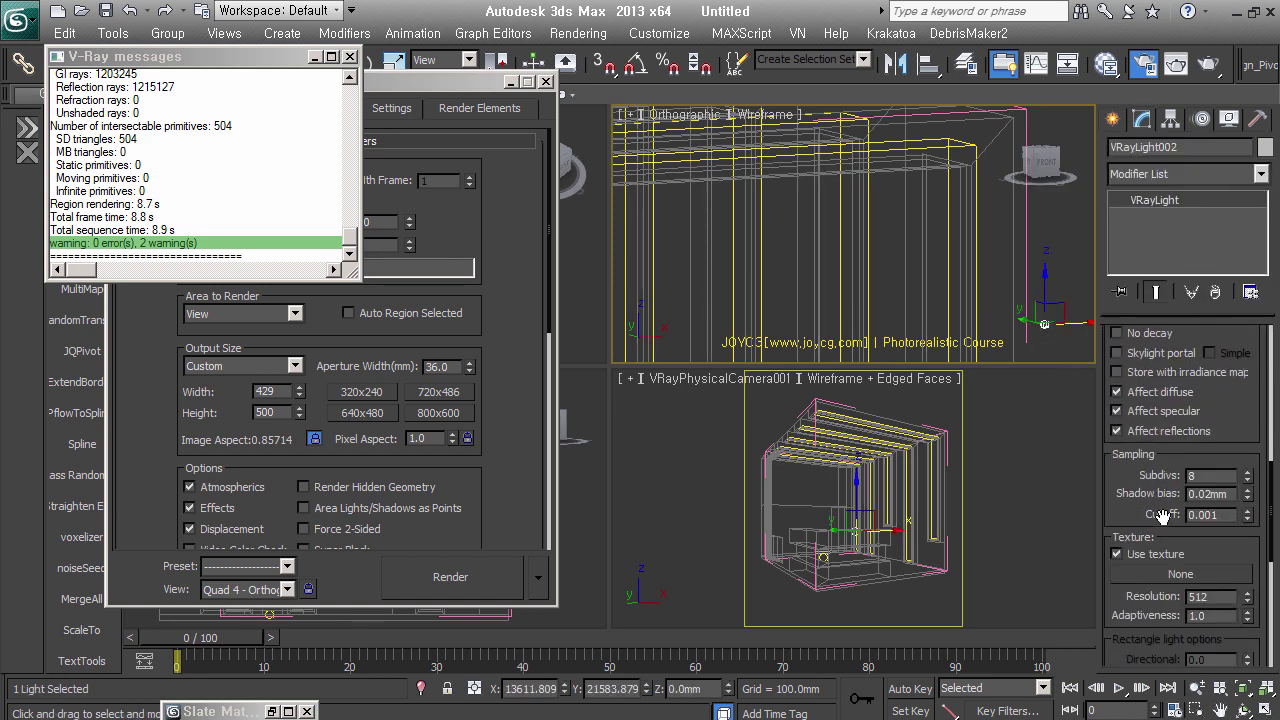
{"action": "scroll", "coordinate": [1140, 500], "scroll_direction": "down", "scroll_amount": 5}
{"action": "scroll", "coordinate": [1160, 572], "scroll_direction": "down", "scroll_amount": 6}
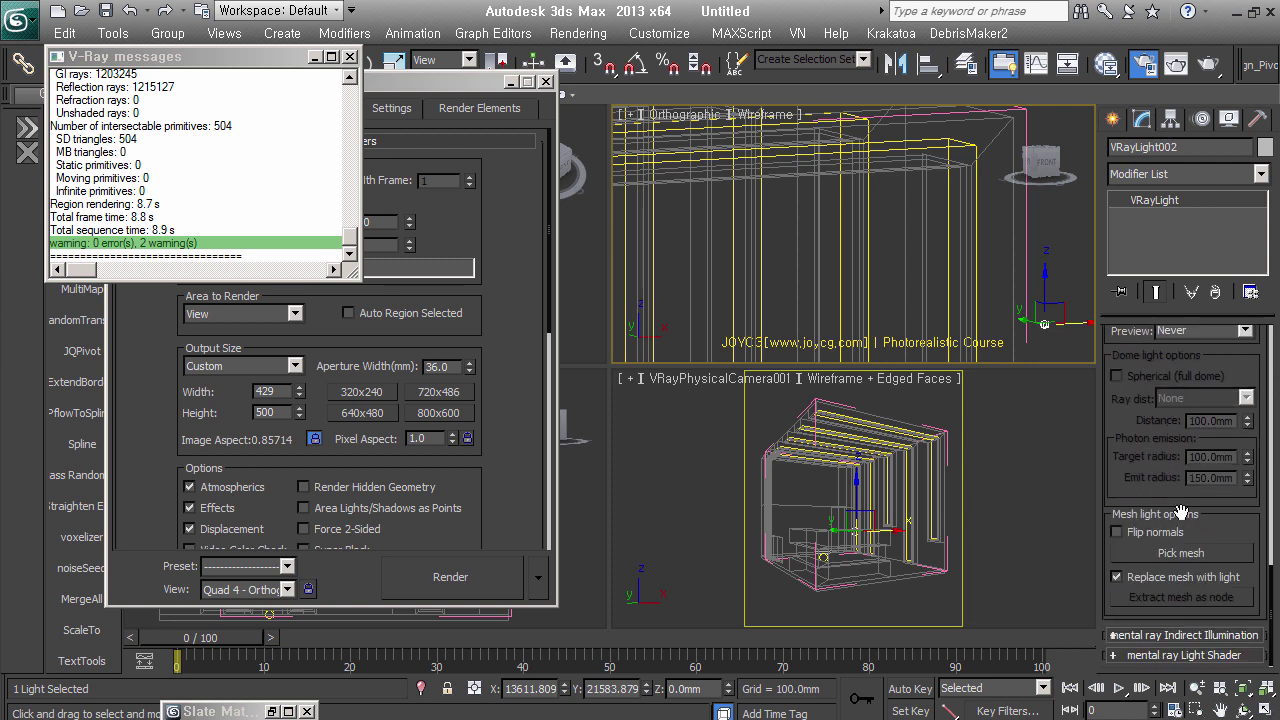
{"action": "left_click", "coordinate": [1182, 553]}
{"action": "mouse_move", "coordinate": [910, 230]}
{"action": "middle_mouse_down"}
{"action": "mouse_move", "coordinate": [928, 214]}
{"action": "mouse_move", "coordinate": [976, 226]}
{"action": "middle_mouse_up"}
{"action": "left_click", "coordinate": [983, 221]}
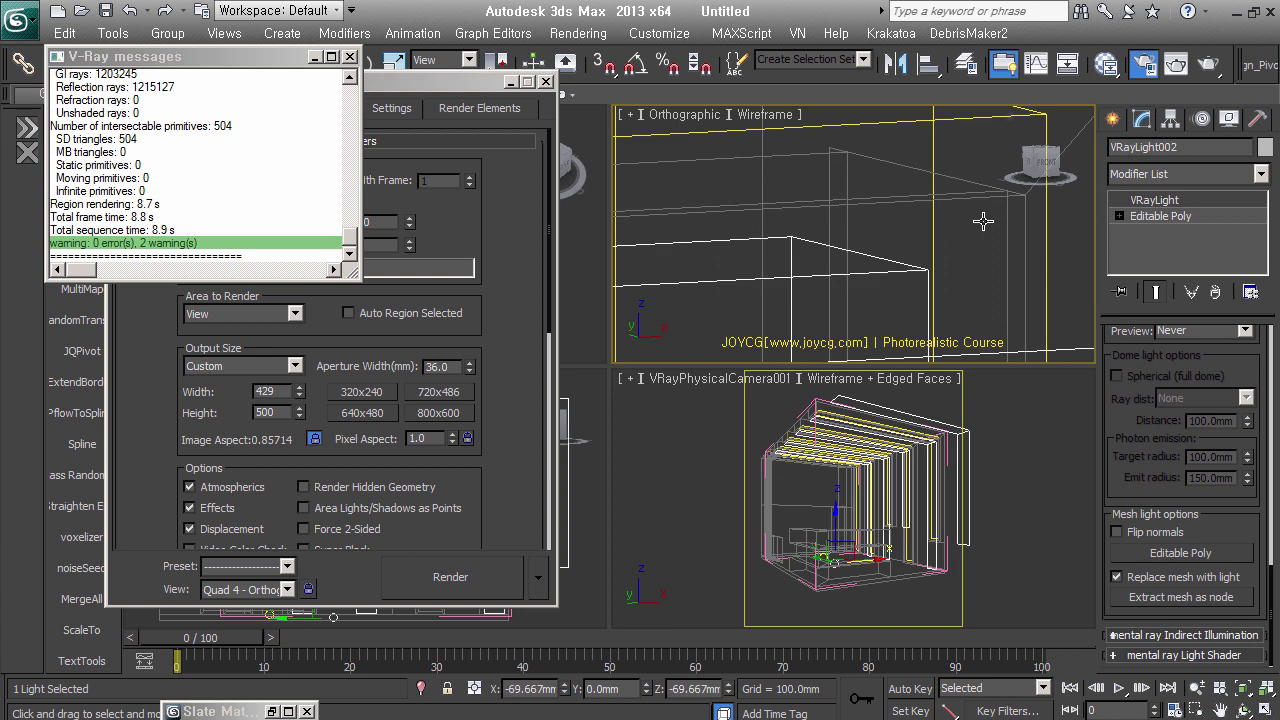
{"action": "scroll", "coordinate": [991, 289], "scroll_direction": "up", "scroll_amount": 3}
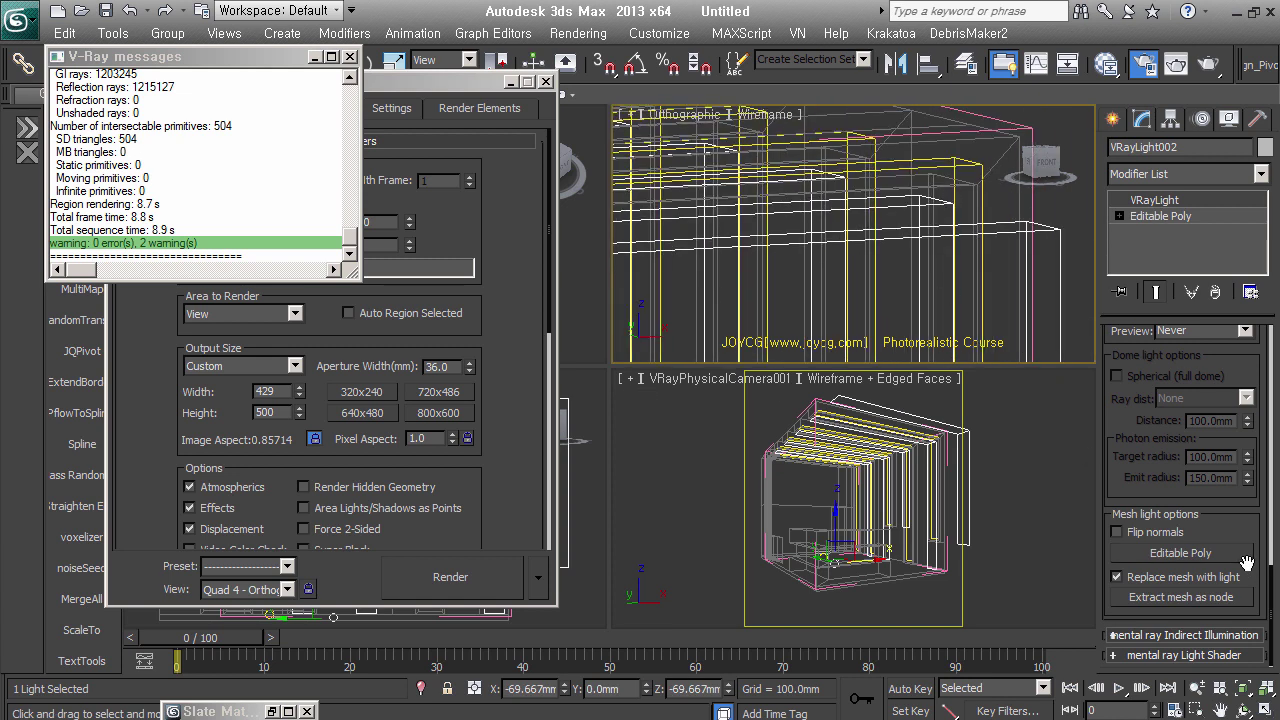
Minimize the render settings and V-Ray messages windows, then move the mesh light up in Top view
{"action": "left_click", "coordinate": [1257, 117]}
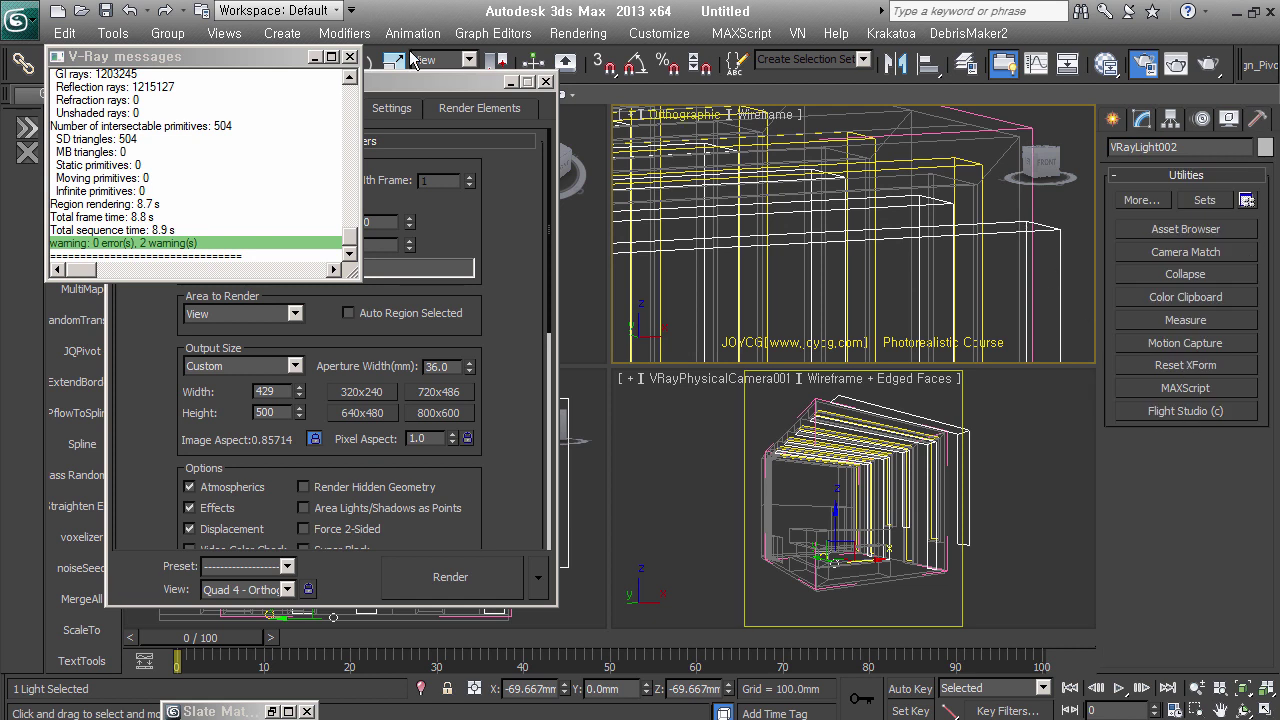
{"action": "left_click", "coordinate": [511, 81]}
{"action": "left_click", "coordinate": [314, 57]}
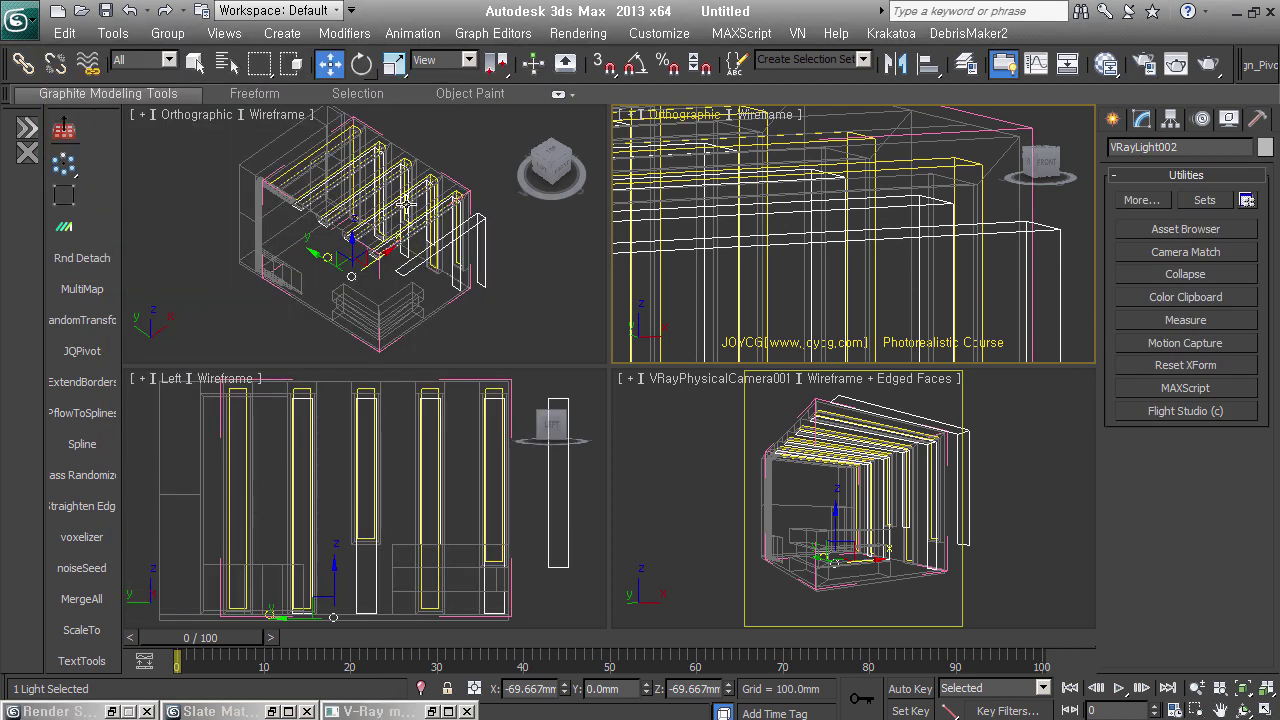
{"action": "key", "text": "t"}
{"action": "key", "text": "ctrl+shift+z"}
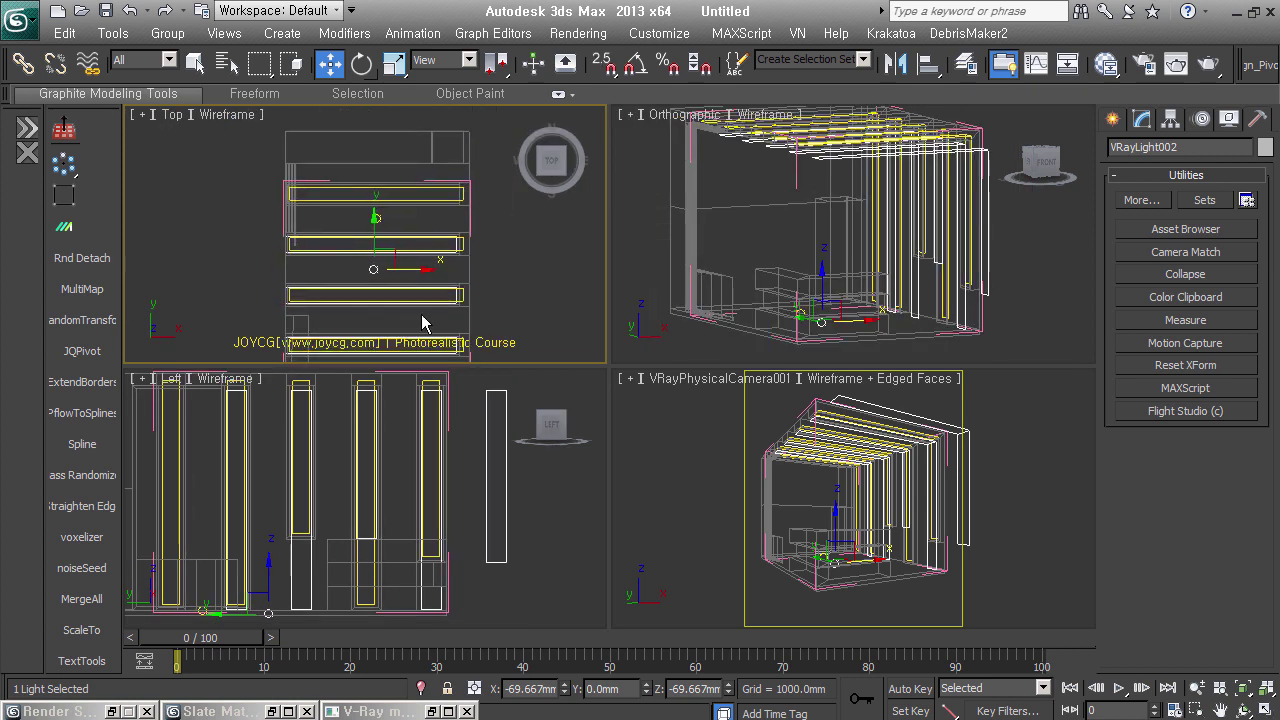
{"action": "left_click_drag", "start_coordinate": [380, 258], "coordinate": [399, 168]}
Switch the upper-right viewport to Front view and select the light near the floor
{"action": "middle_click", "coordinate": [857, 198]}
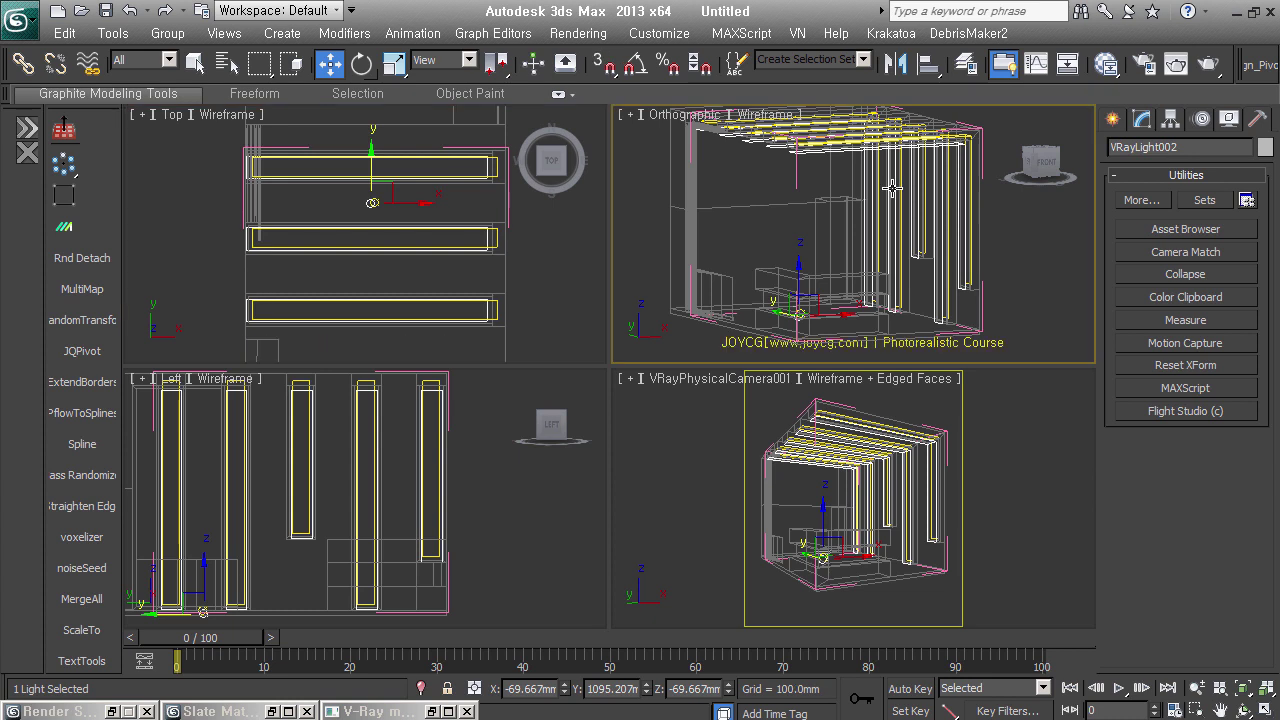
{"action": "key", "text": "f"}
{"action": "key", "text": "ctrl+shift+z"}
{"action": "scroll", "coordinate": [908, 318], "scroll_direction": "down", "scroll_amount": 2}
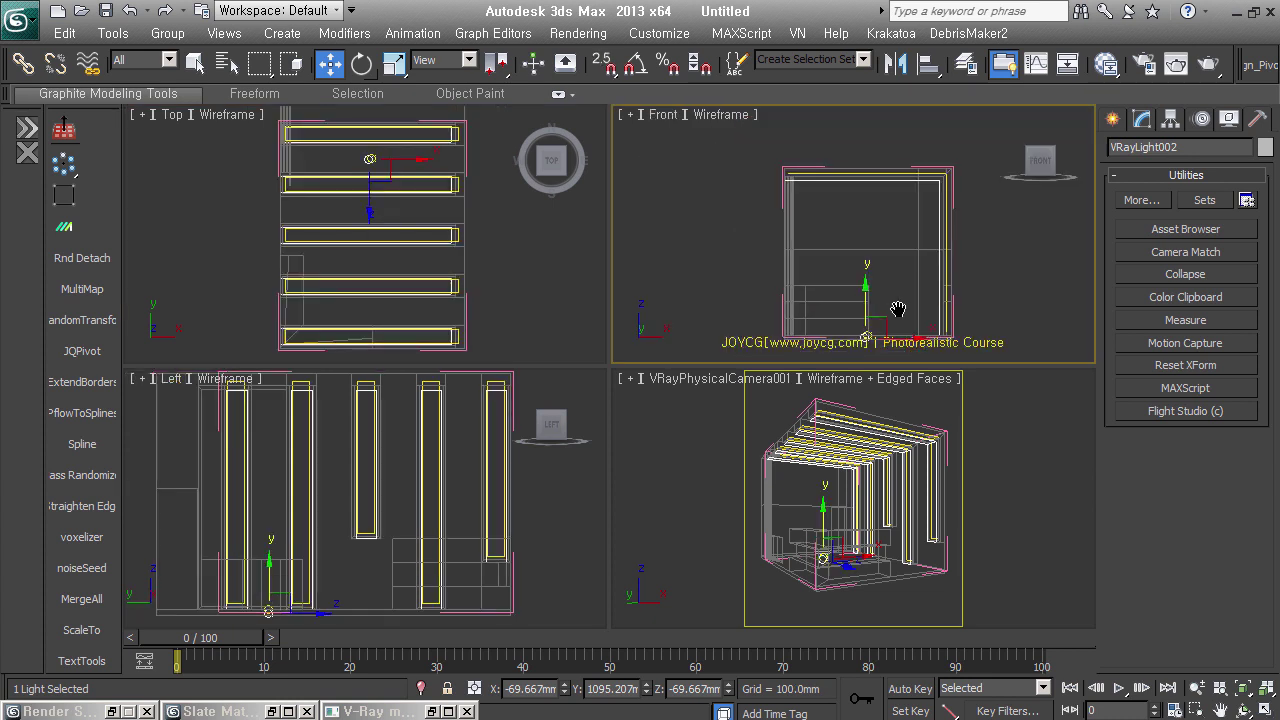
{"action": "left_click", "coordinate": [884, 321]}
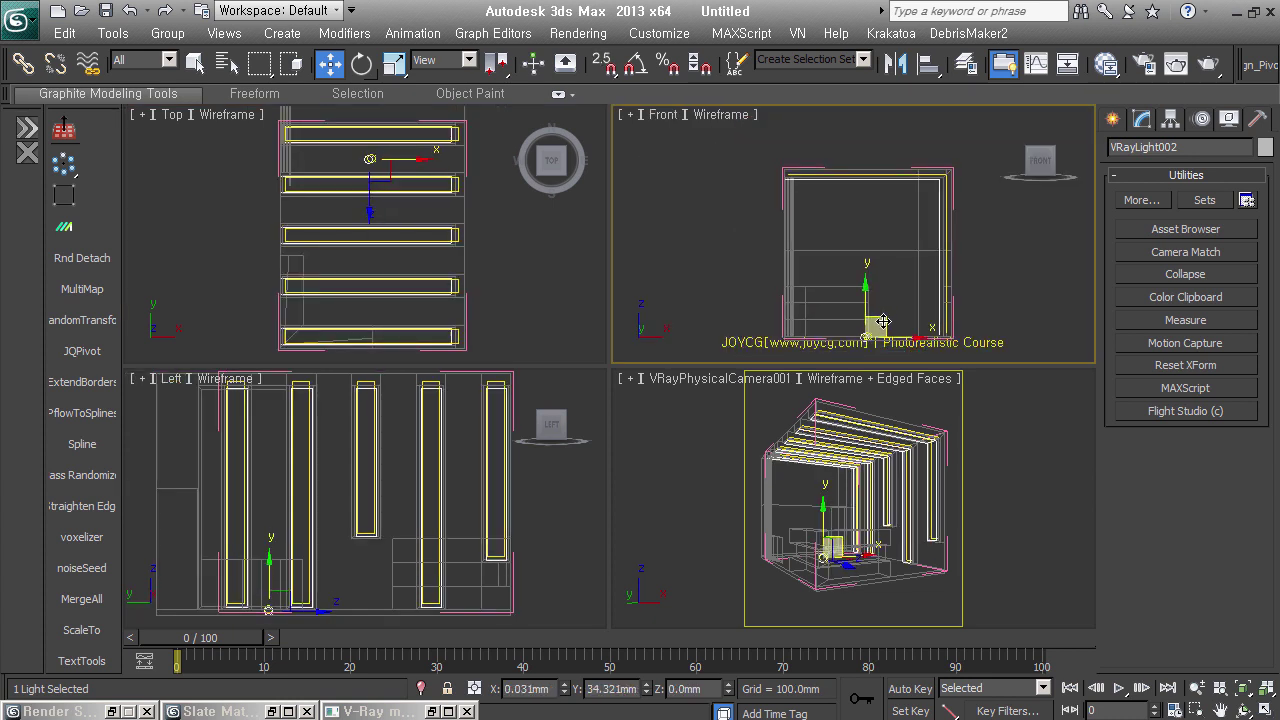
{"action": "scroll", "coordinate": [908, 214], "scroll_direction": "up", "scroll_amount": 3}
{"action": "middle_click_drag", "start_coordinate": [819, 157], "coordinate": [877, 209]}
{"action": "scroll", "coordinate": [877, 209], "scroll_direction": "up", "scroll_amount": 1}
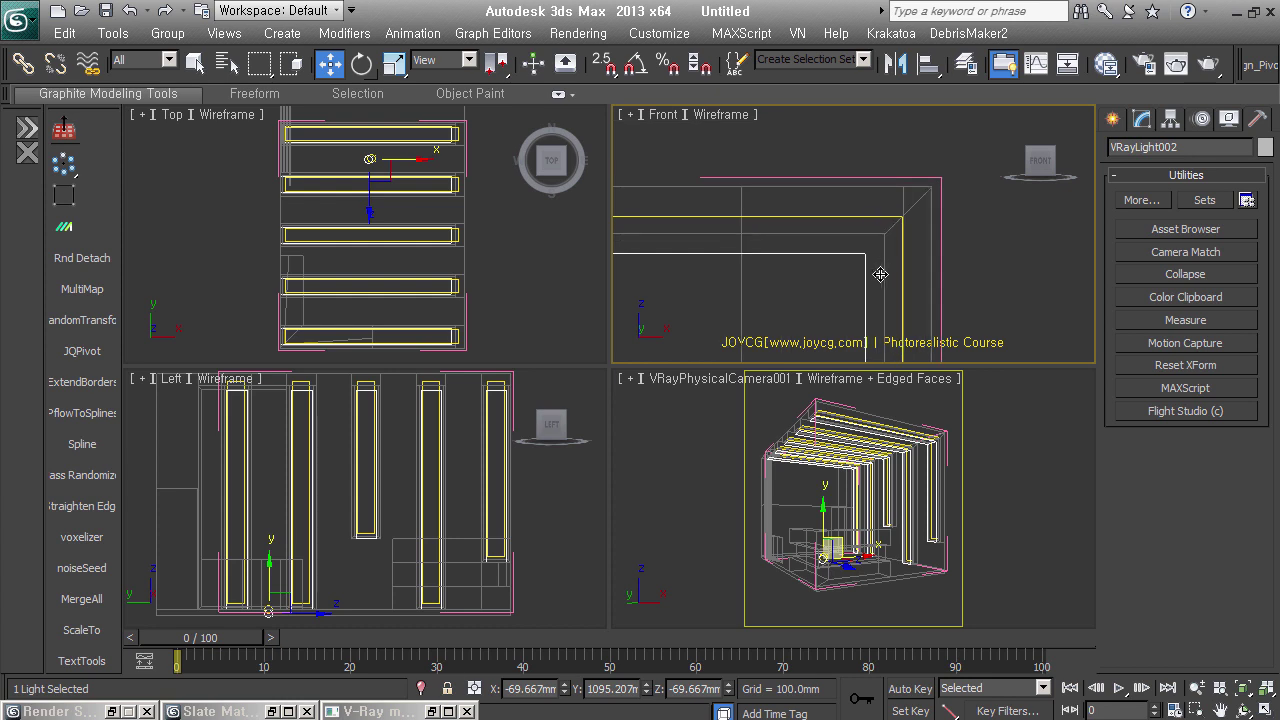
{"action": "key", "text": "space"}
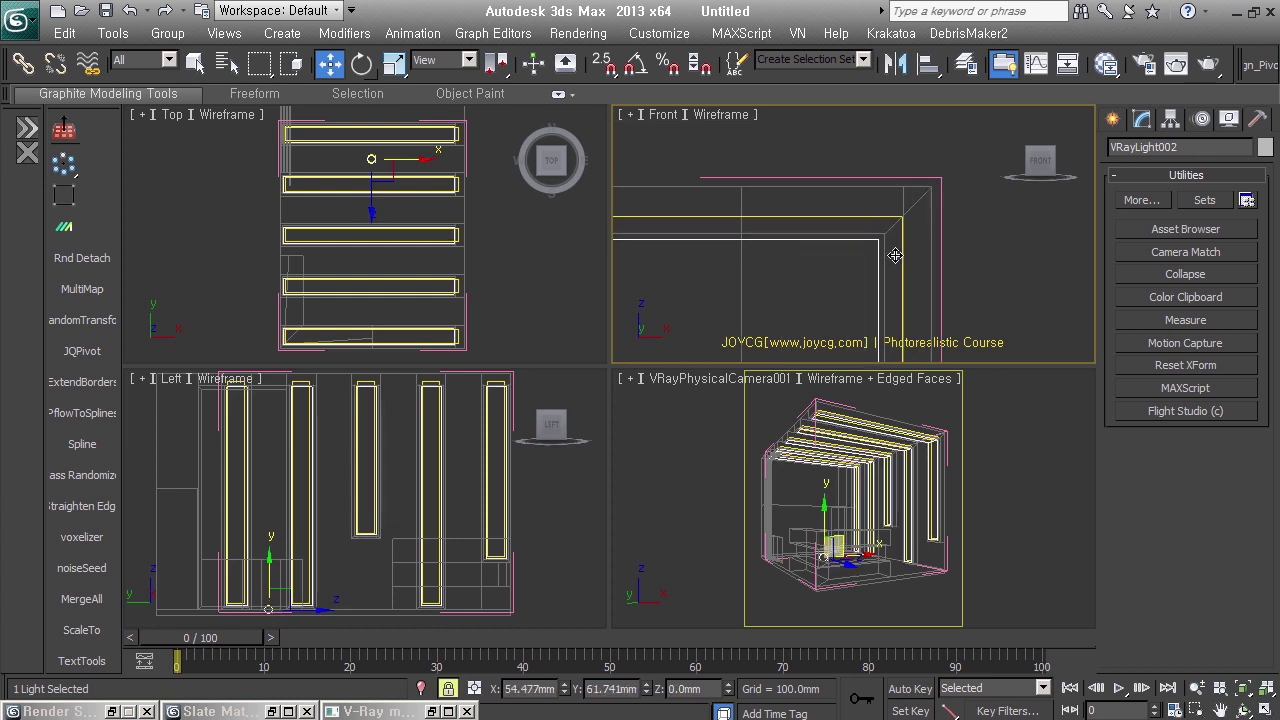
{"action": "key", "text": "space"}
{"action": "scroll", "coordinate": [895, 265], "scroll_direction": "down", "scroll_amount": 3}
{"action": "mouse_move", "coordinate": [895, 265]}
{"action": "middle_mouse_down"}
{"action": "mouse_move", "coordinate": [849, 186]}
{"action": "mouse_move", "coordinate": [929, 258]}
{"action": "middle_mouse_up"}
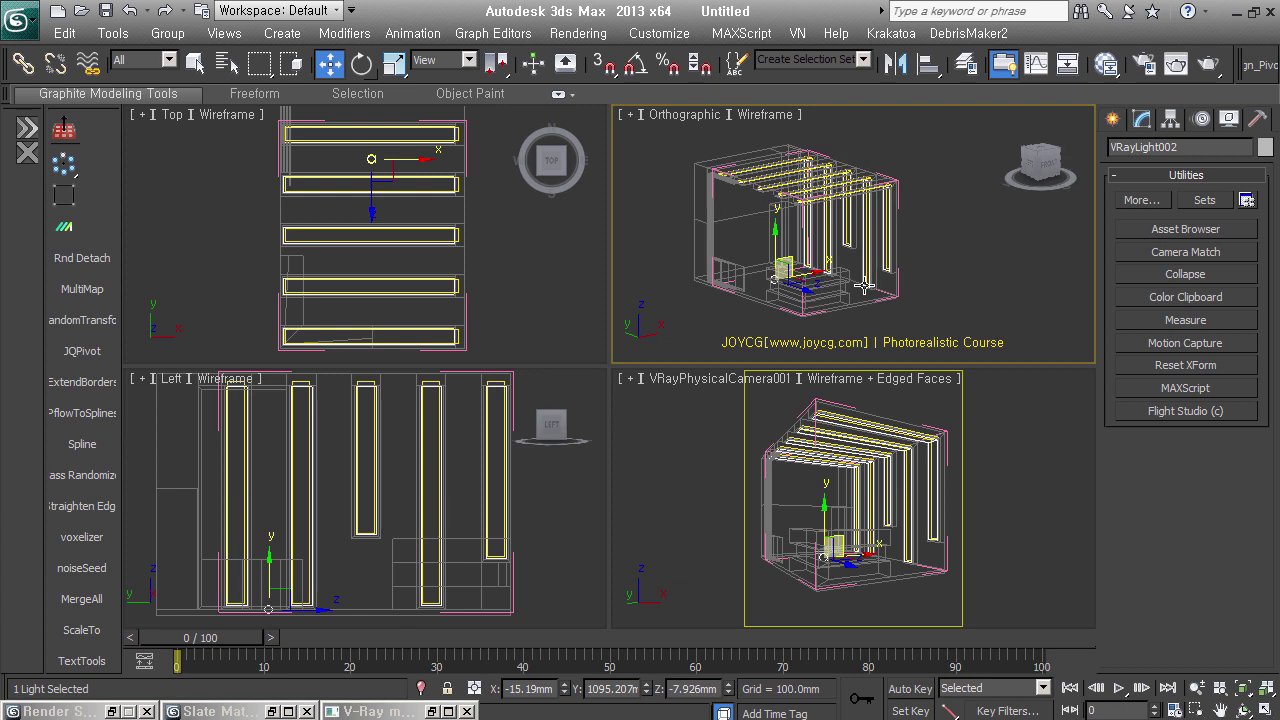
Give VRayLight002 sampling subdivs 24 and intensity multiplier 25.0, then deselect it
{"action": "left_click", "coordinate": [1142, 120]}
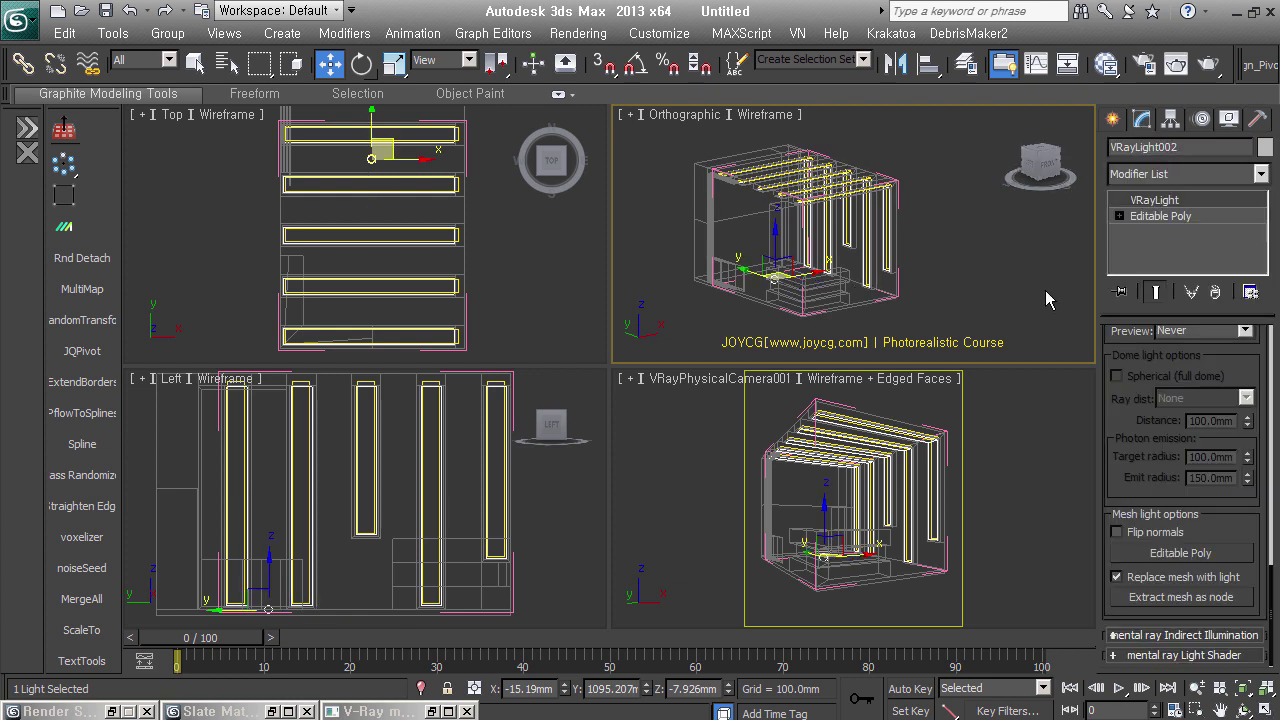
{"action": "left_click_drag", "start_coordinate": [1143, 357], "coordinate": [1170, 640]}
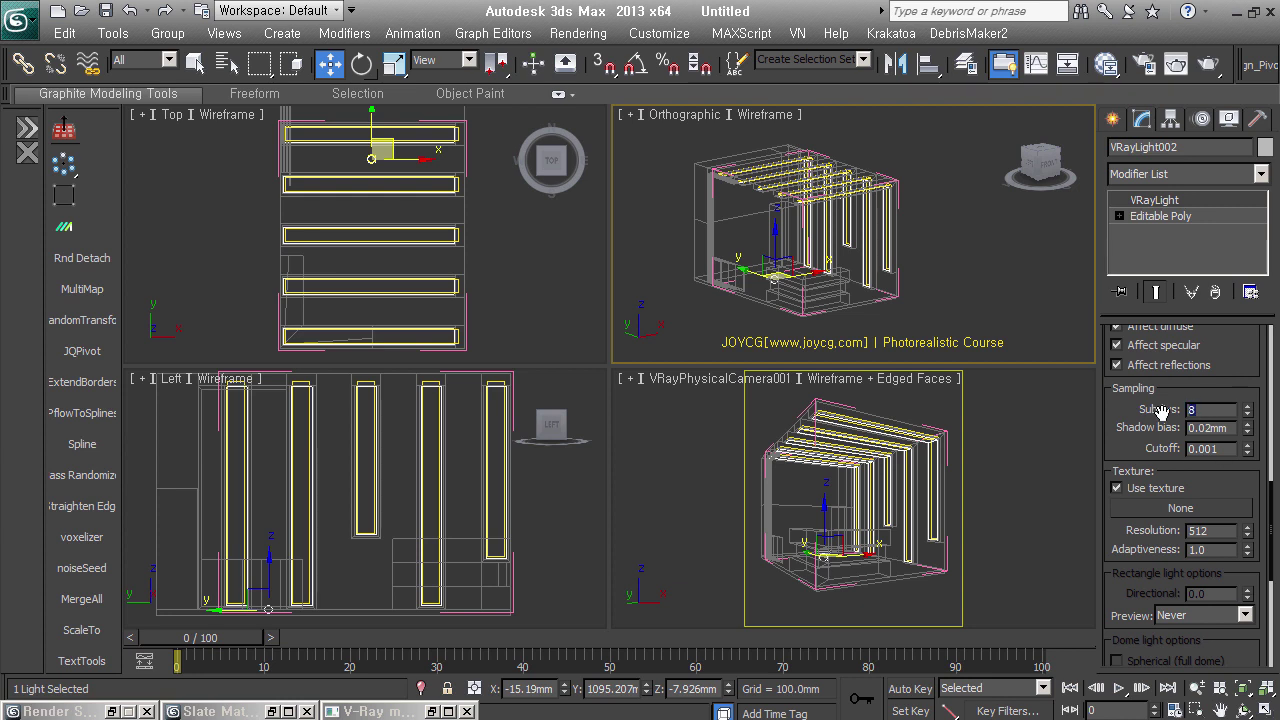
{"action": "key", "text": "Return"}
{"action": "scroll", "coordinate": [1185, 425], "scroll_direction": "up", "scroll_amount": 2}
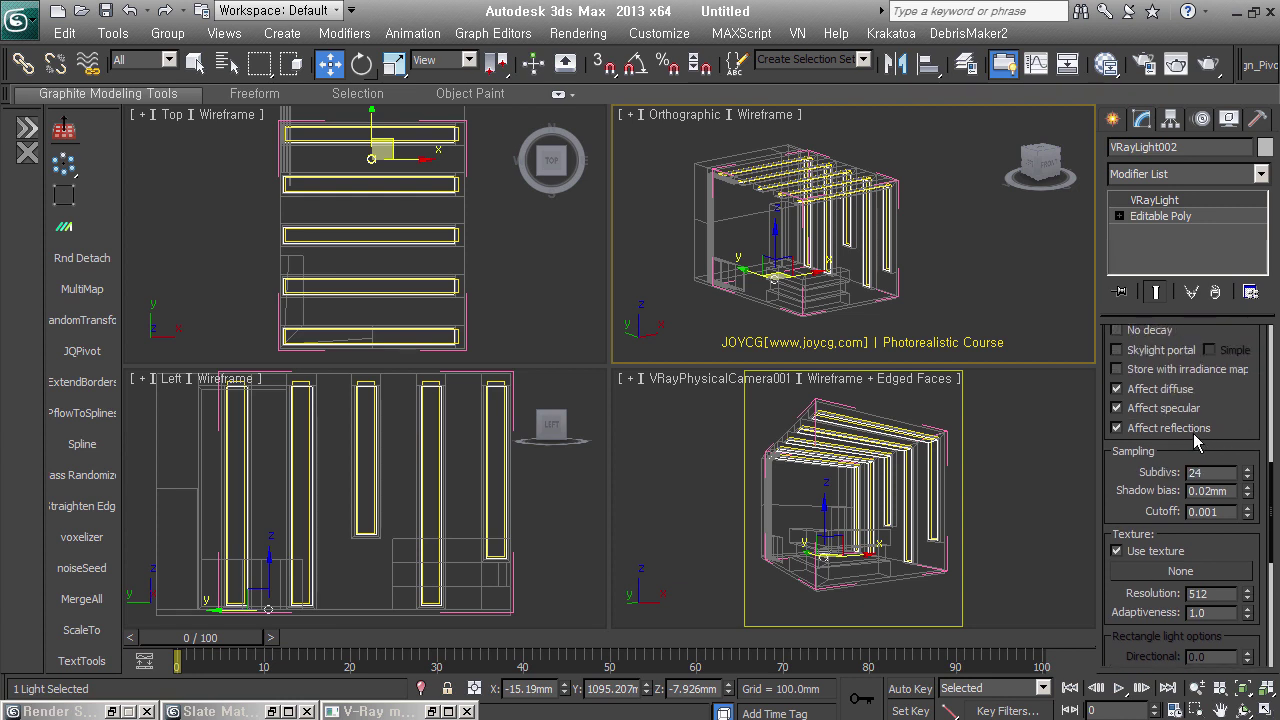
{"action": "scroll", "coordinate": [1195, 436], "scroll_direction": "up", "scroll_amount": 1}
{"action": "scroll", "coordinate": [1195, 436], "scroll_direction": "up", "scroll_amount": 3}
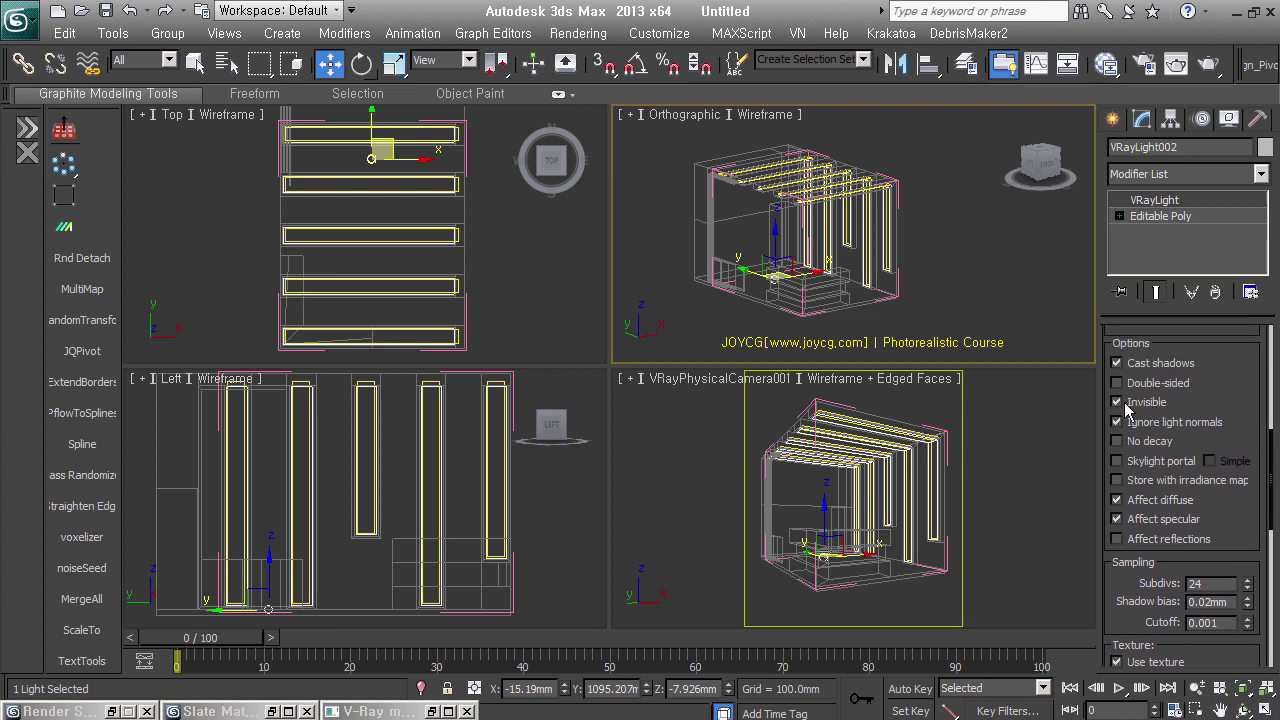
{"action": "scroll", "coordinate": [1226, 355], "scroll_direction": "up", "scroll_amount": 5}
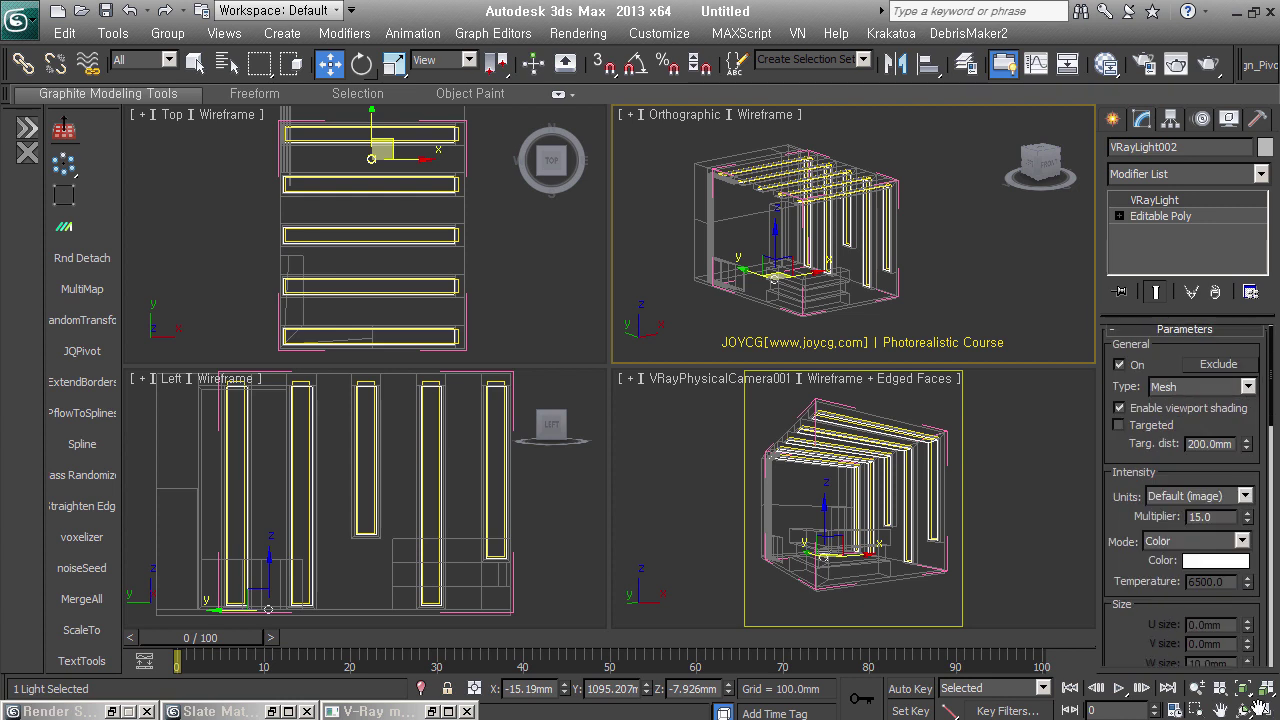
{"action": "left_click_drag", "start_coordinate": [1223, 524], "coordinate": [1132, 528]}
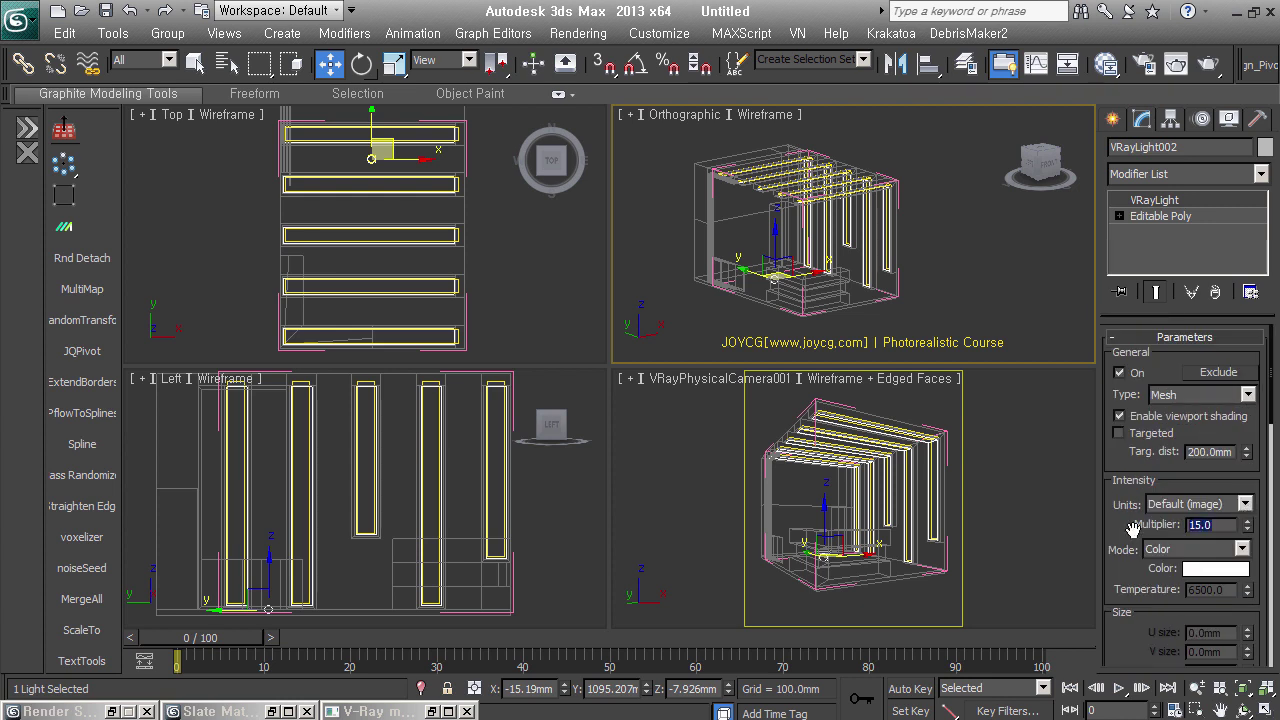
{"action": "type", "text": "25.0"}
{"action": "left_click", "coordinate": [1032, 432]}
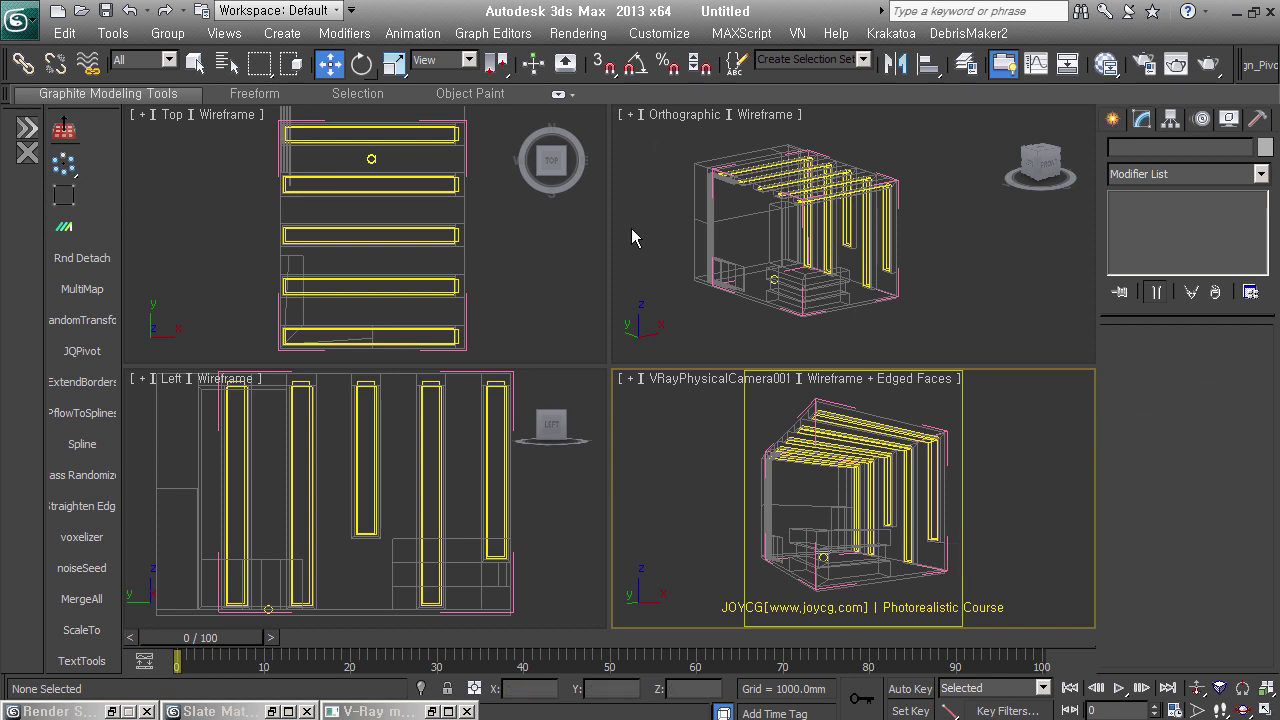
Draw a long Plane-type VRayLight in front of the booth and raise it above the structure
{"action": "scroll", "coordinate": [407, 259], "scroll_direction": "down", "scroll_amount": 2}
{"action": "scroll", "coordinate": [407, 259], "scroll_direction": "down", "scroll_amount": 2}
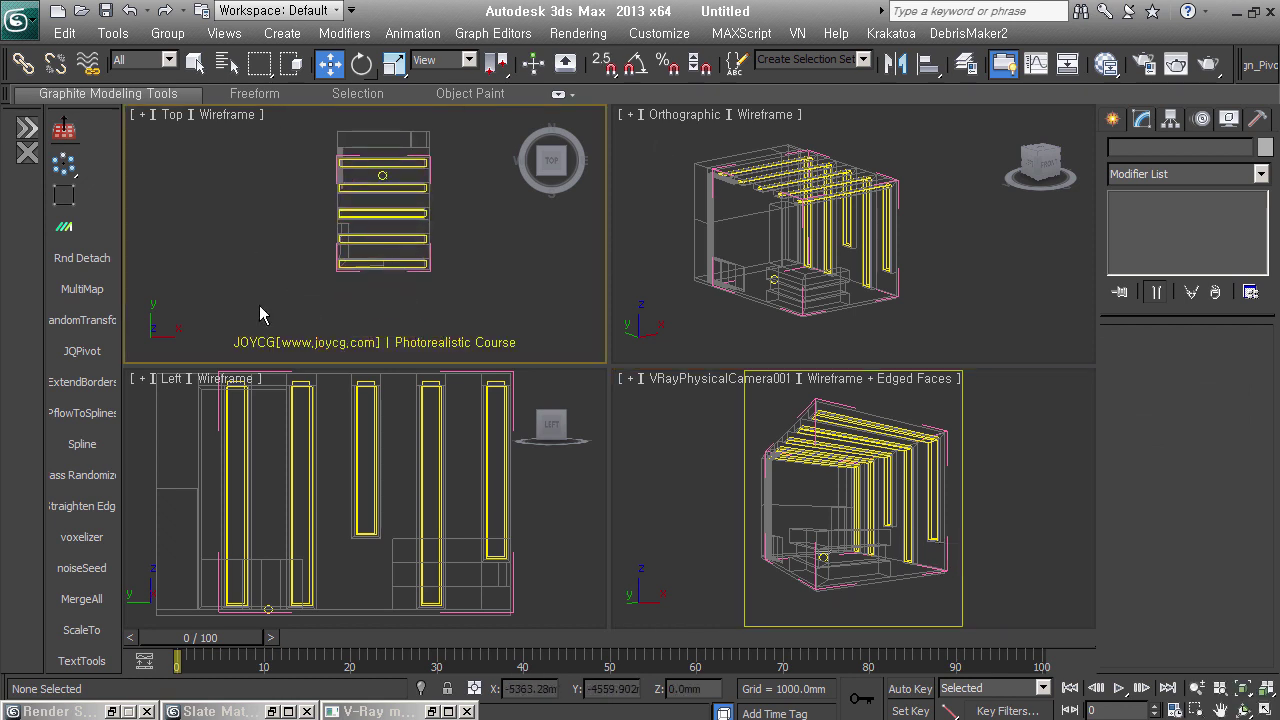
{"action": "left_click", "coordinate": [1112, 120]}
{"action": "left_click", "coordinate": [1150, 247]}
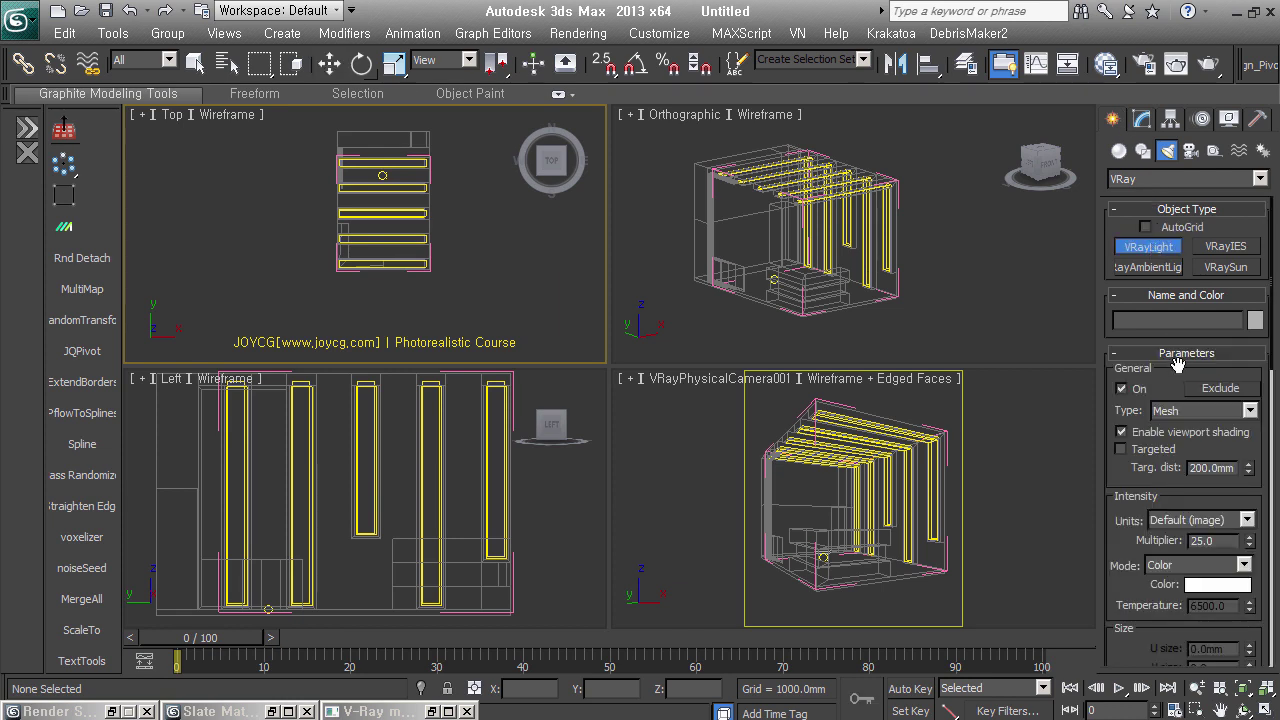
{"action": "left_click", "coordinate": [1215, 410]}
{"action": "left_click", "coordinate": [1162, 425]}
{"action": "left_click_drag", "start_coordinate": [324, 298], "coordinate": [435, 304]}
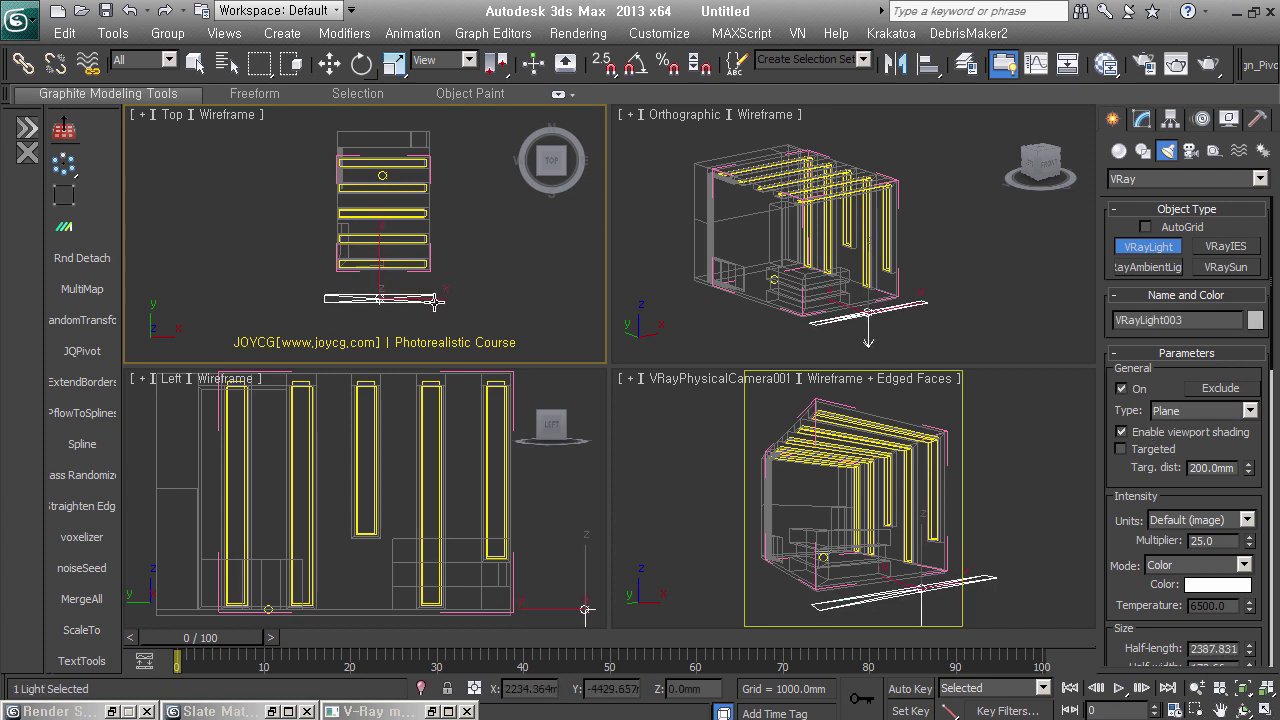
{"action": "right_click", "coordinate": [870, 300]}
{"action": "key", "text": "w"}
{"action": "left_click_drag", "start_coordinate": [875, 290], "coordinate": [897, 143]}
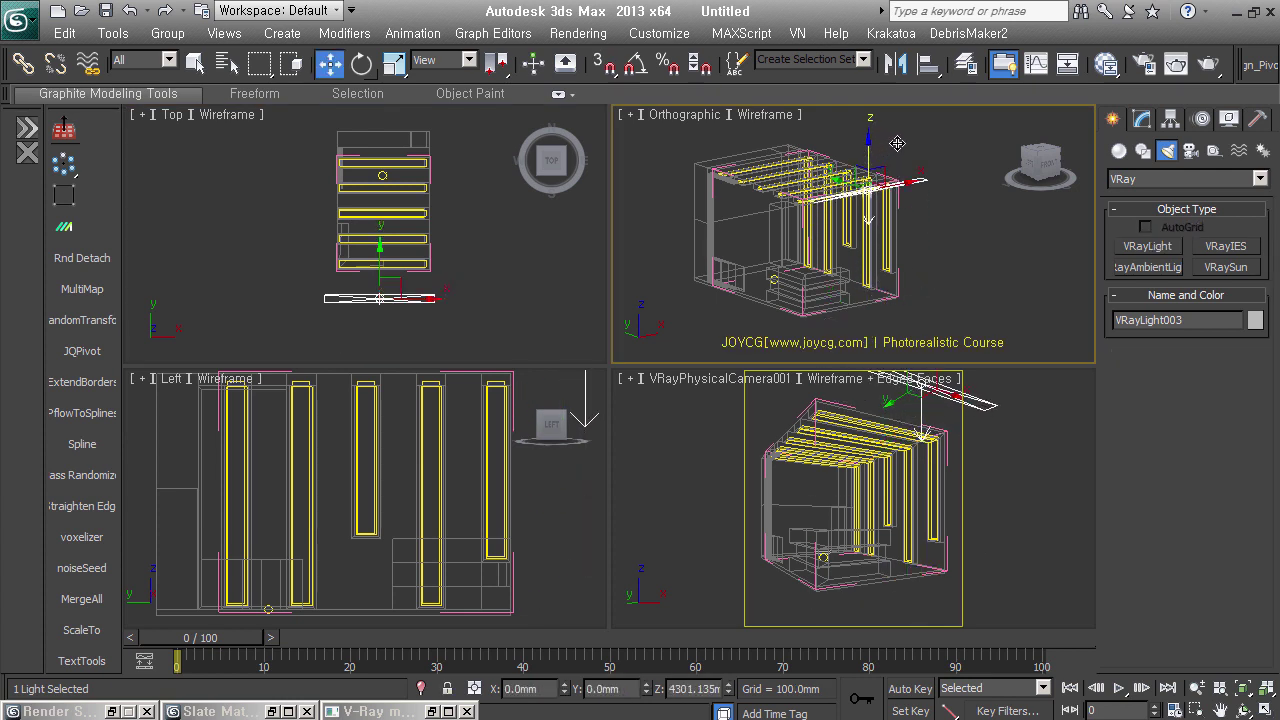
Review the plane light's parameters, then shift-drag it to start a copy
{"action": "left_click", "coordinate": [1141, 120]}
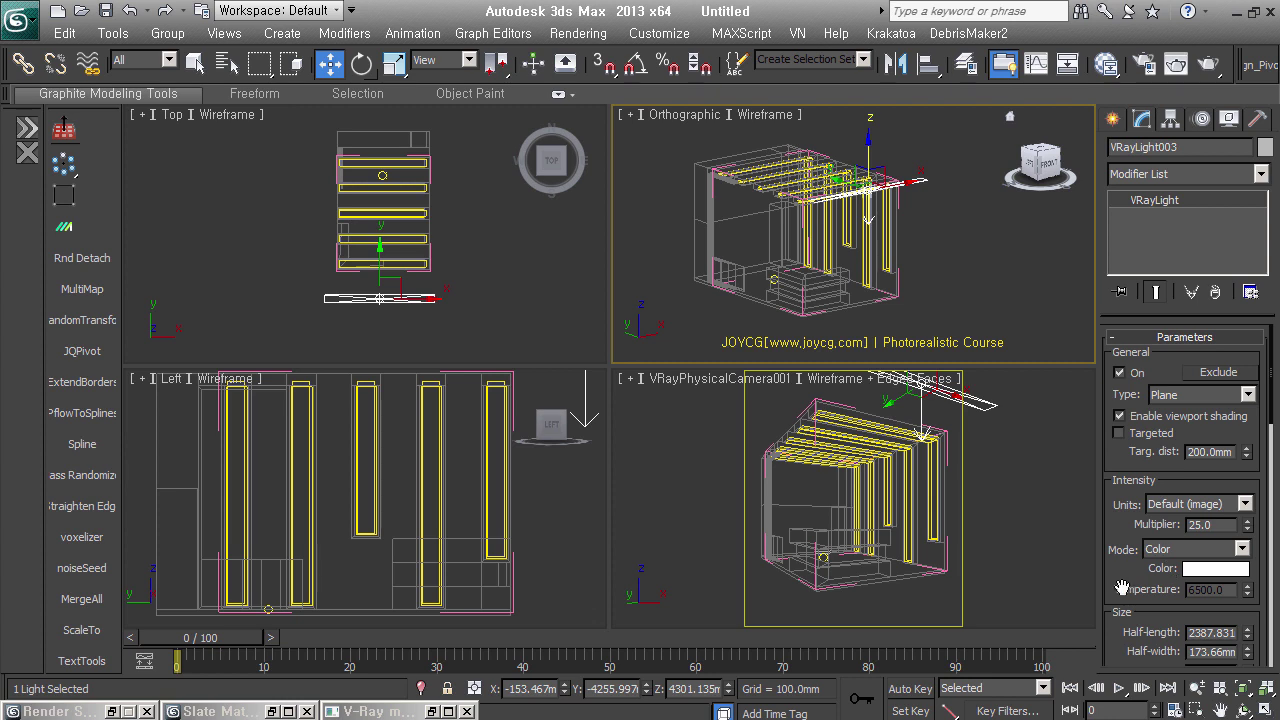
{"action": "scroll", "coordinate": [1122, 588], "scroll_direction": "down", "scroll_amount": 5}
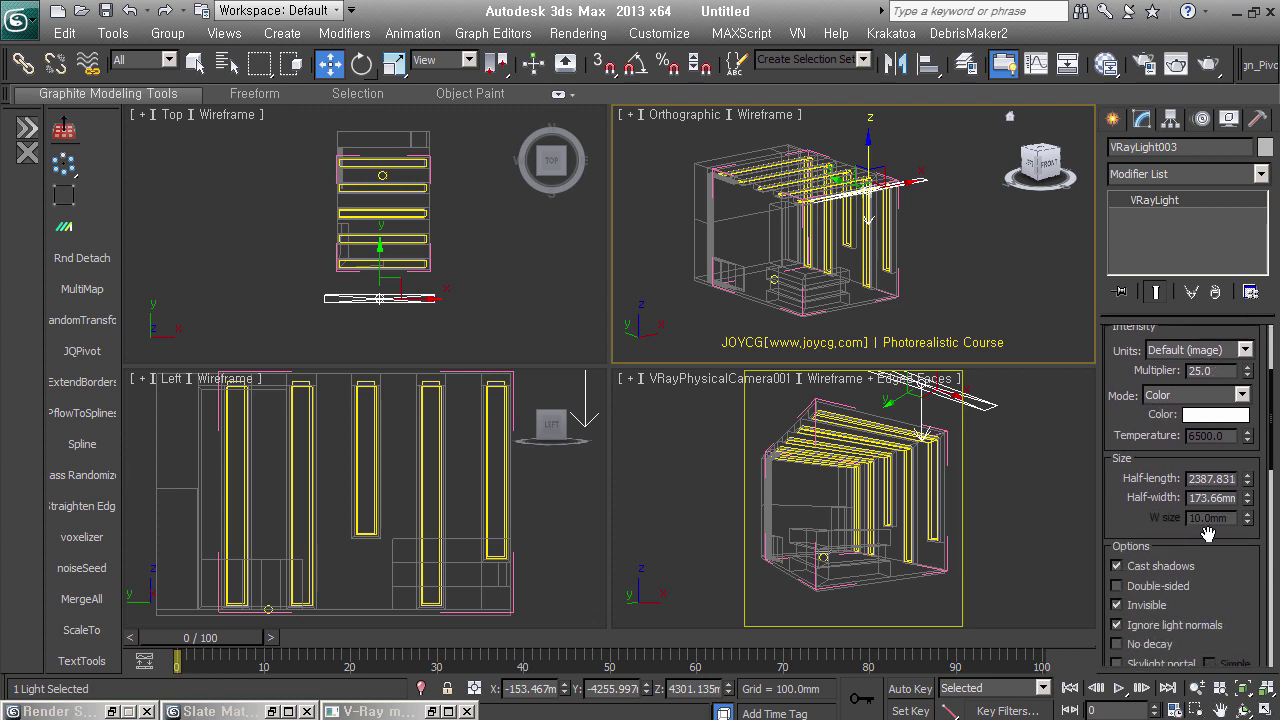
{"action": "scroll", "coordinate": [1207, 535], "scroll_direction": "down", "scroll_amount": 2}
{"action": "scroll", "coordinate": [1180, 500], "scroll_direction": "down", "scroll_amount": 3}
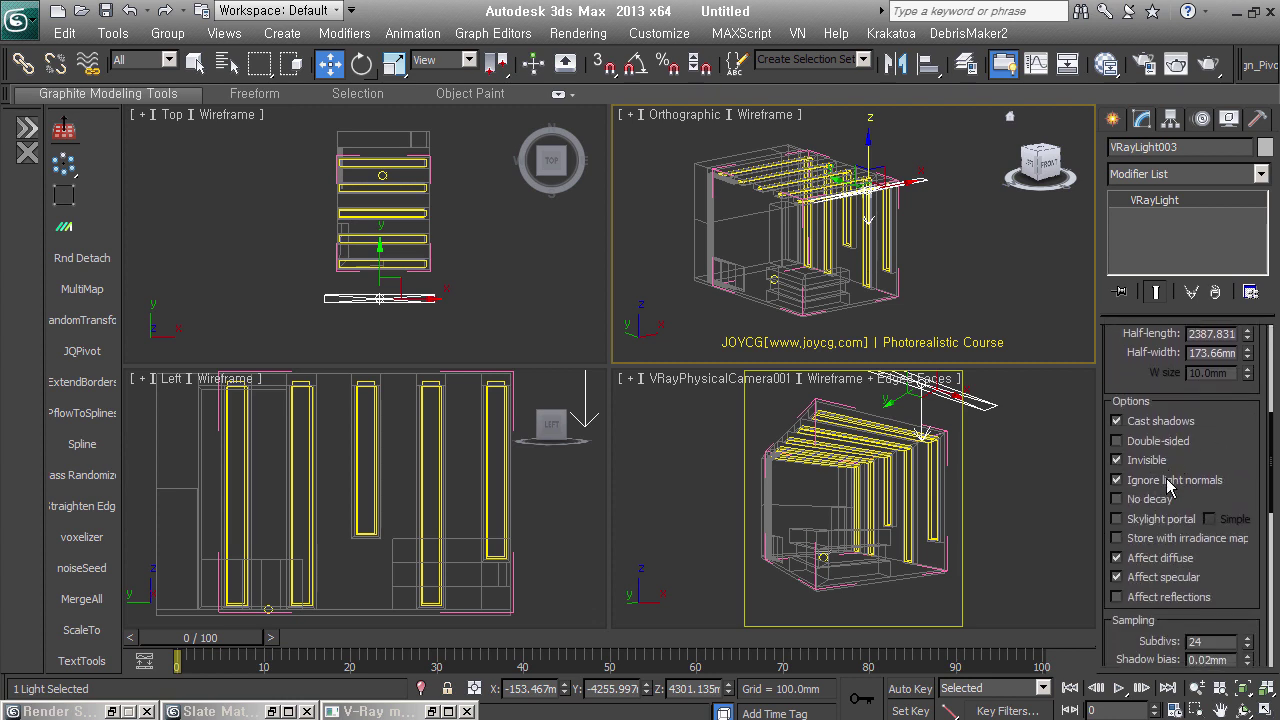
{"action": "scroll", "coordinate": [1172, 486], "scroll_direction": "down", "scroll_amount": 2}
{"action": "scroll", "coordinate": [1180, 492], "scroll_direction": "down", "scroll_amount": 2}
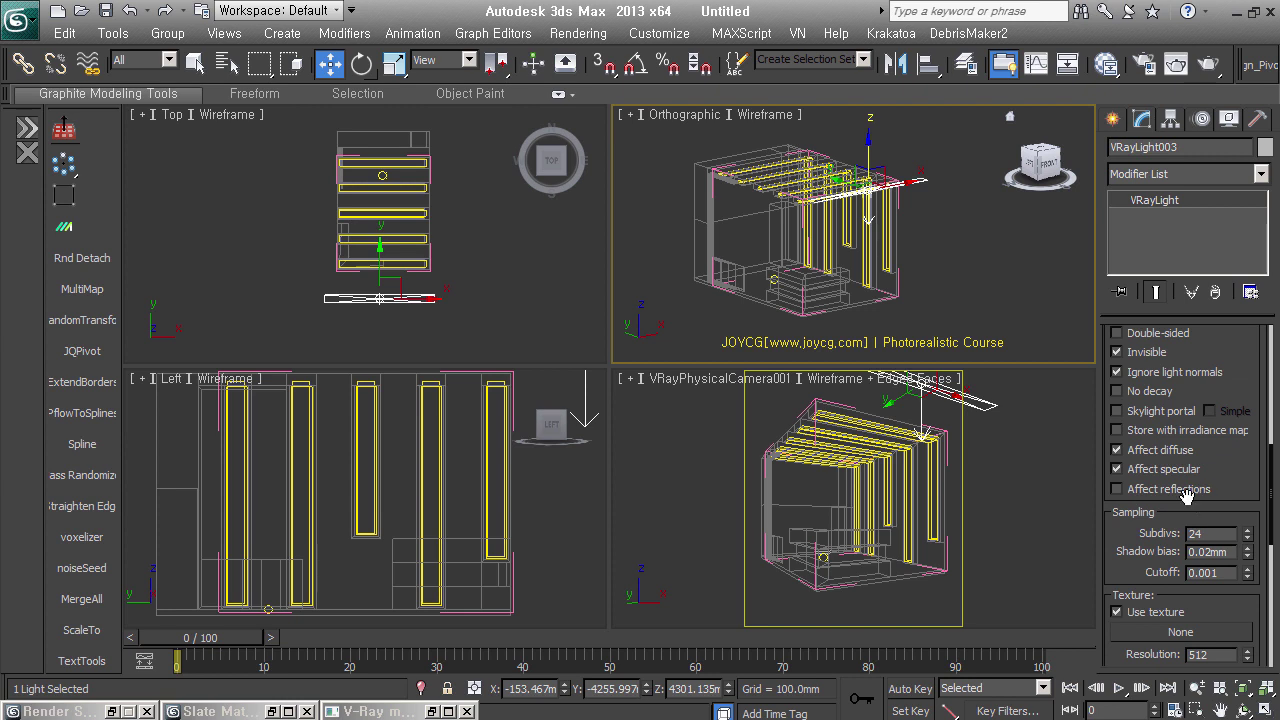
{"action": "scroll", "coordinate": [1112, 526], "scroll_direction": "down", "scroll_amount": 1}
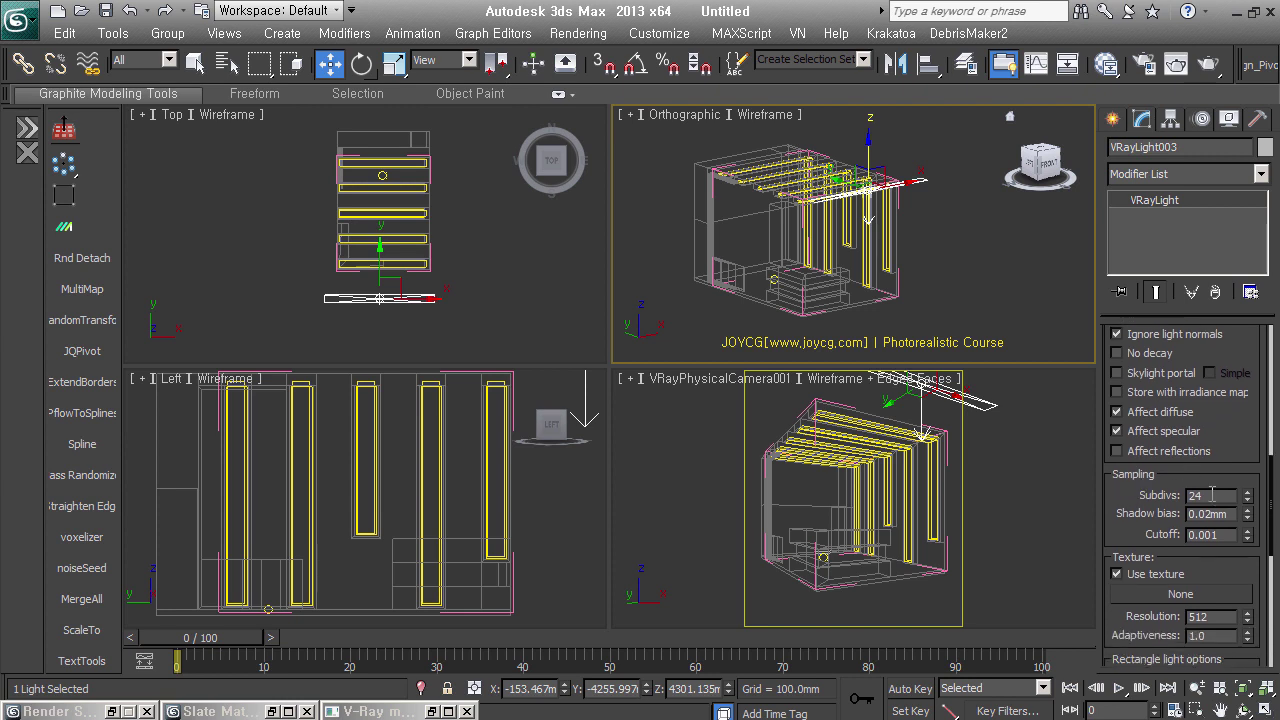
{"action": "left_click_drag", "start_coordinate": [400, 288], "coordinate": [321, 187]}
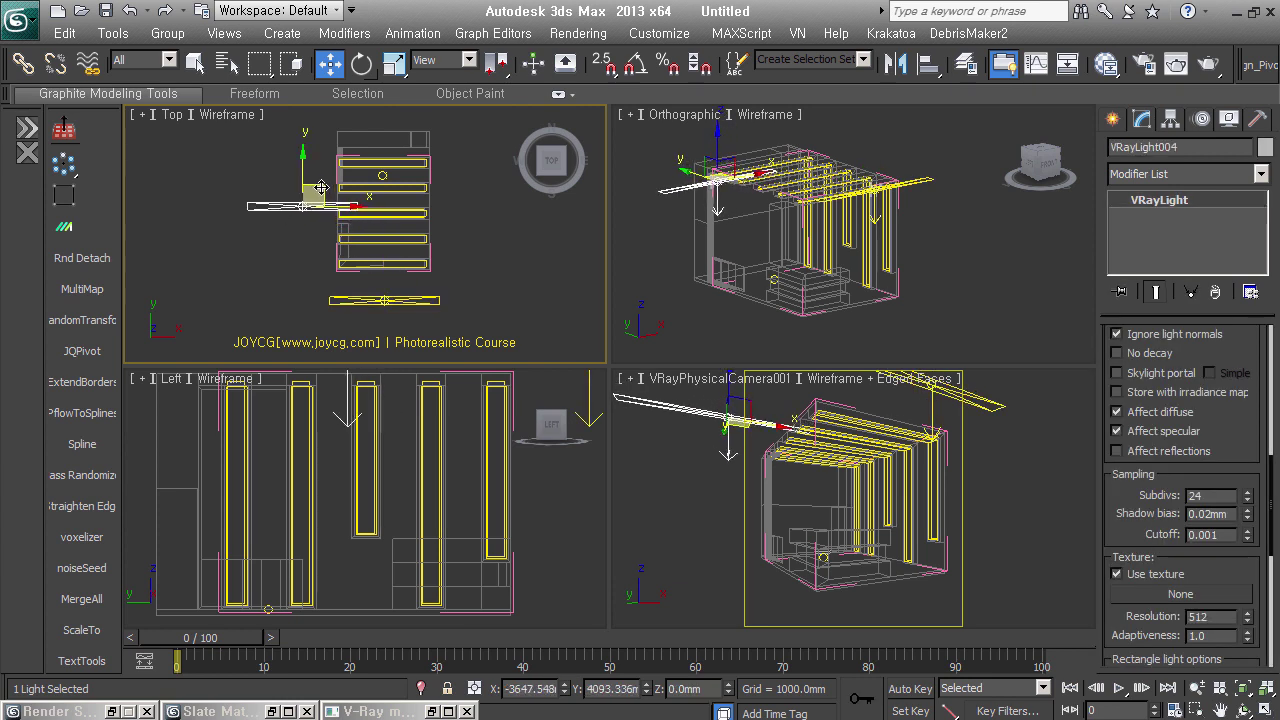
Make the copy an instance and rotate it 90° with angle snap
{"action": "left_click", "coordinate": [567, 329]}
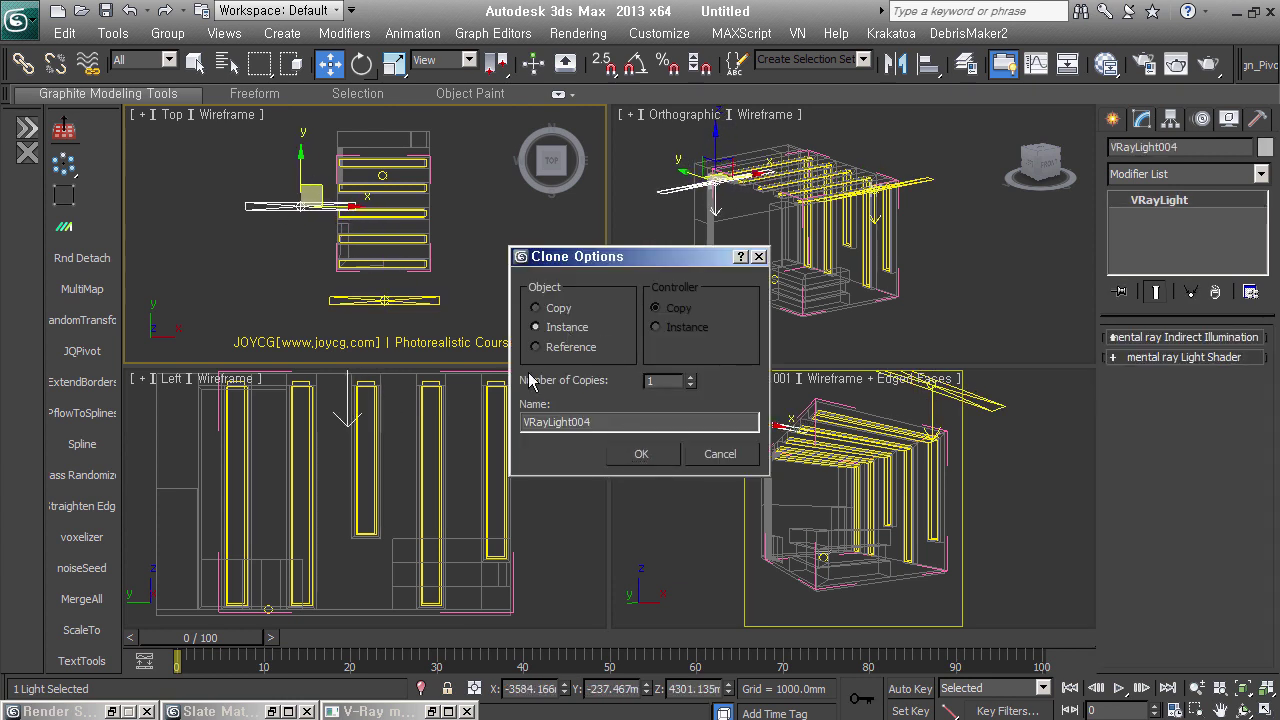
{"action": "left_click", "coordinate": [641, 453]}
{"action": "right_click", "coordinate": [296, 228]}
{"action": "left_click", "coordinate": [328, 238]}
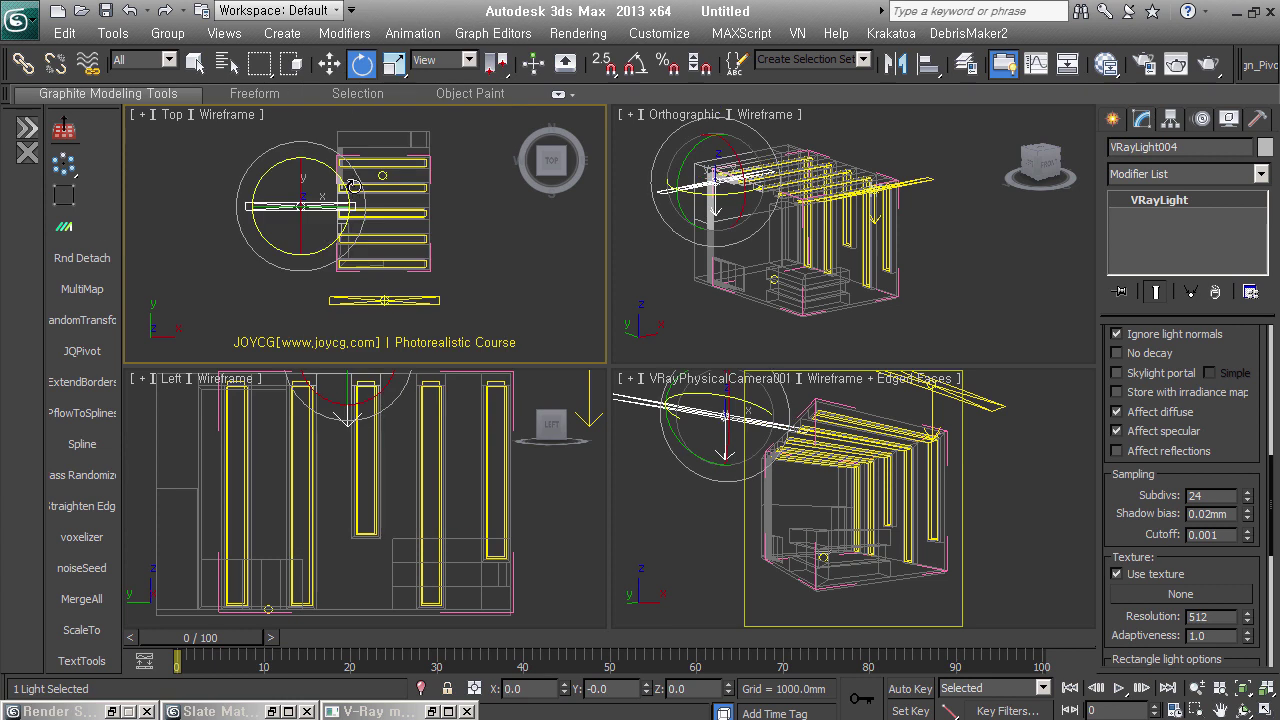
{"action": "left_click_drag", "start_coordinate": [337, 177], "coordinate": [408, 249]}
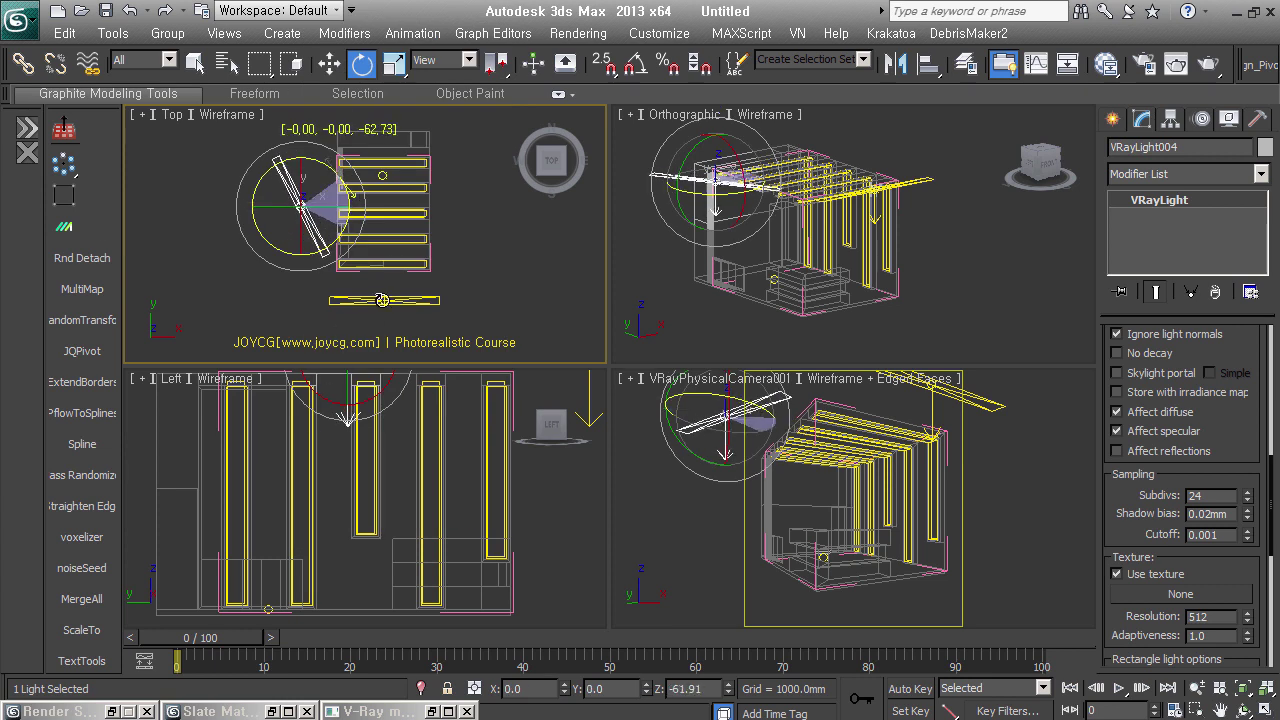
{"action": "key", "text": "a"}
{"action": "left_click_drag", "start_coordinate": [408, 249], "coordinate": [466, 180]}
Stretch the instanced light to about 146% along the booth's left side, then activate the camera view
{"action": "right_click", "coordinate": [297, 236]}
{"action": "left_click", "coordinate": [322, 268]}
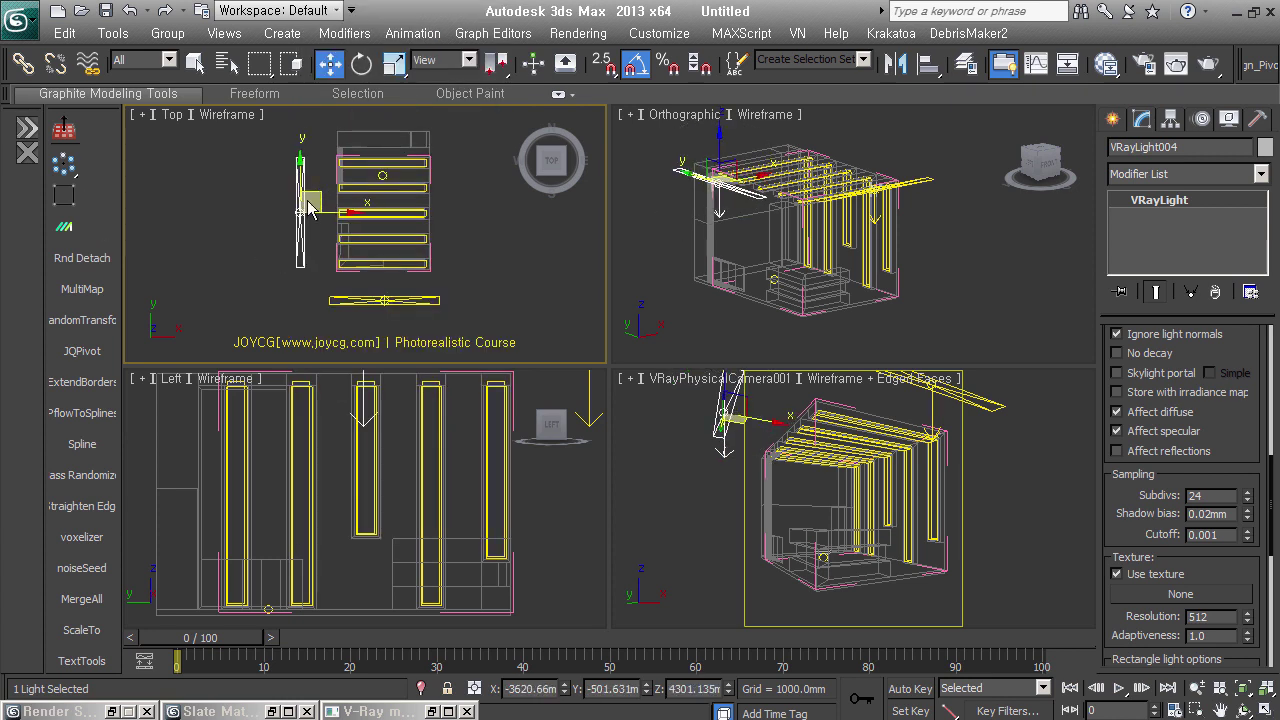
{"action": "right_click", "coordinate": [306, 248]}
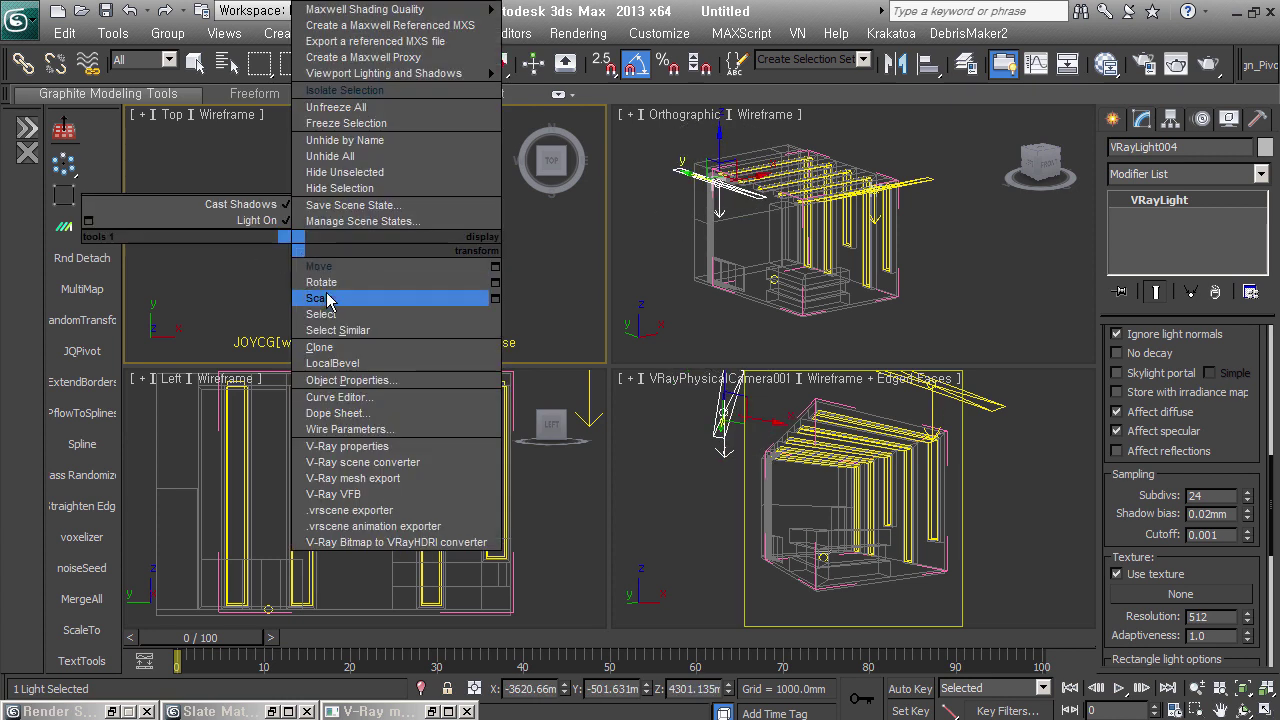
{"action": "left_click", "coordinate": [330, 296]}
{"action": "left_click_drag", "start_coordinate": [301, 150], "coordinate": [304, 118]}
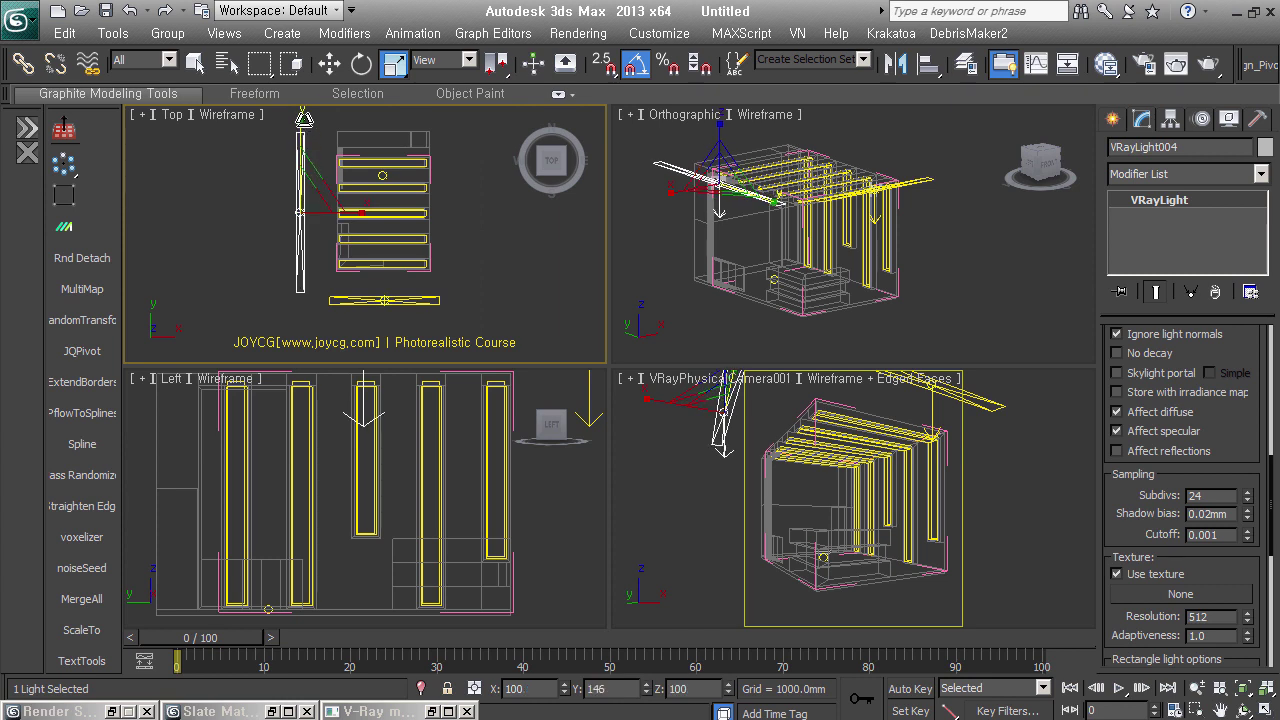
{"action": "left_click", "coordinate": [517, 292]}
{"action": "left_click", "coordinate": [905, 502]}
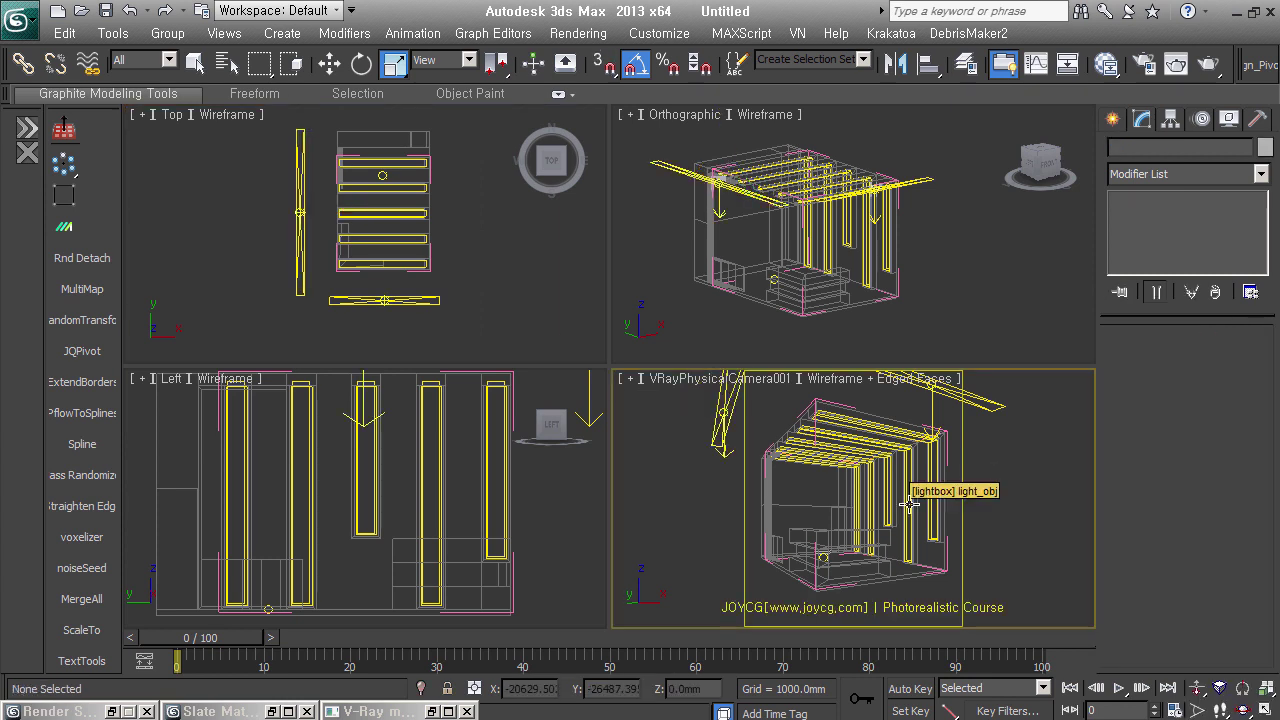
Start a test render of the camera view, stop it, and move the frame buffer aside
{"action": "left_click", "coordinate": [1208, 66]}
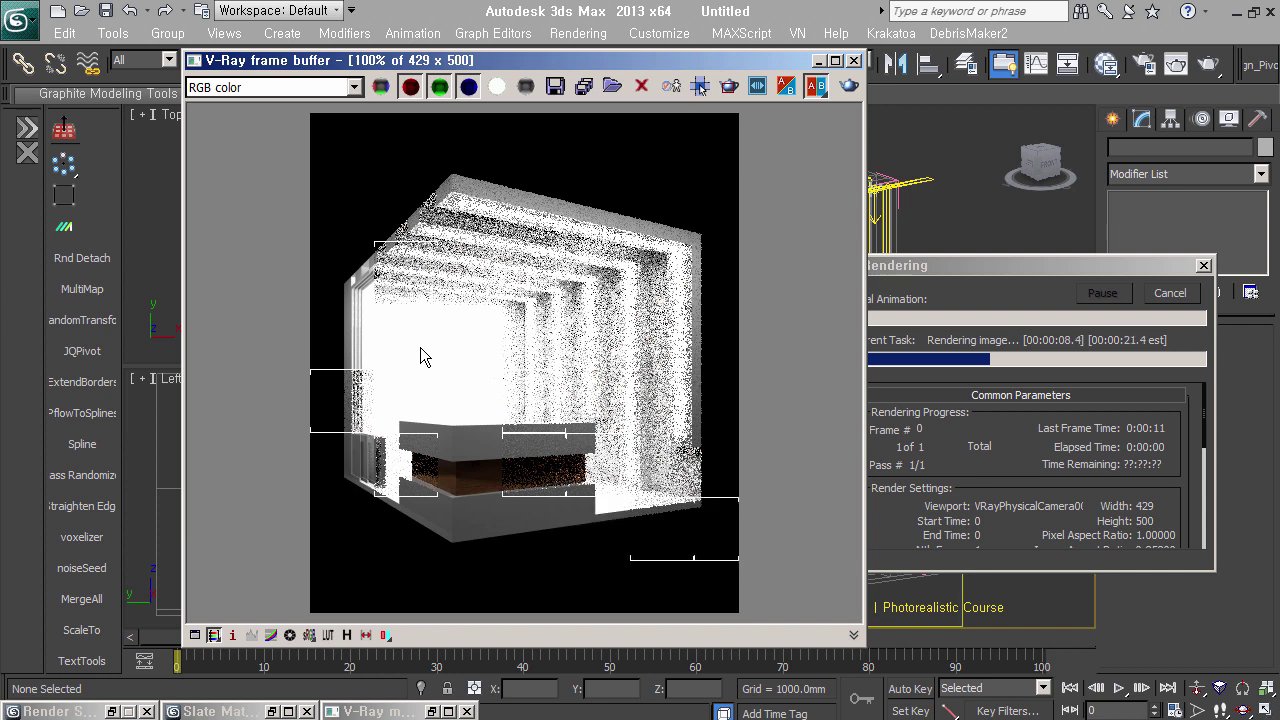
{"action": "left_click", "coordinate": [1181, 292]}
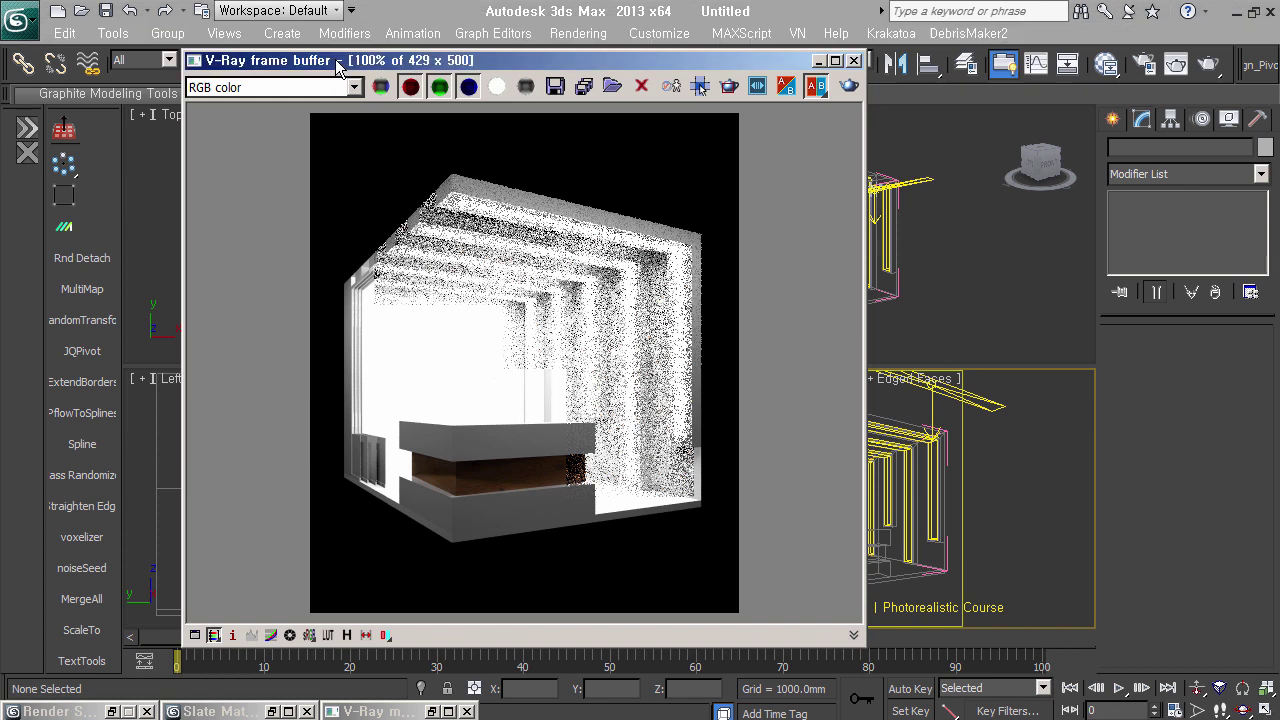
{"action": "left_click_drag", "start_coordinate": [336, 64], "coordinate": [127, 75]}
Select the view's physical camera and set f-number 5.6 and shutter speed 50
{"action": "left_click", "coordinate": [706, 381]}
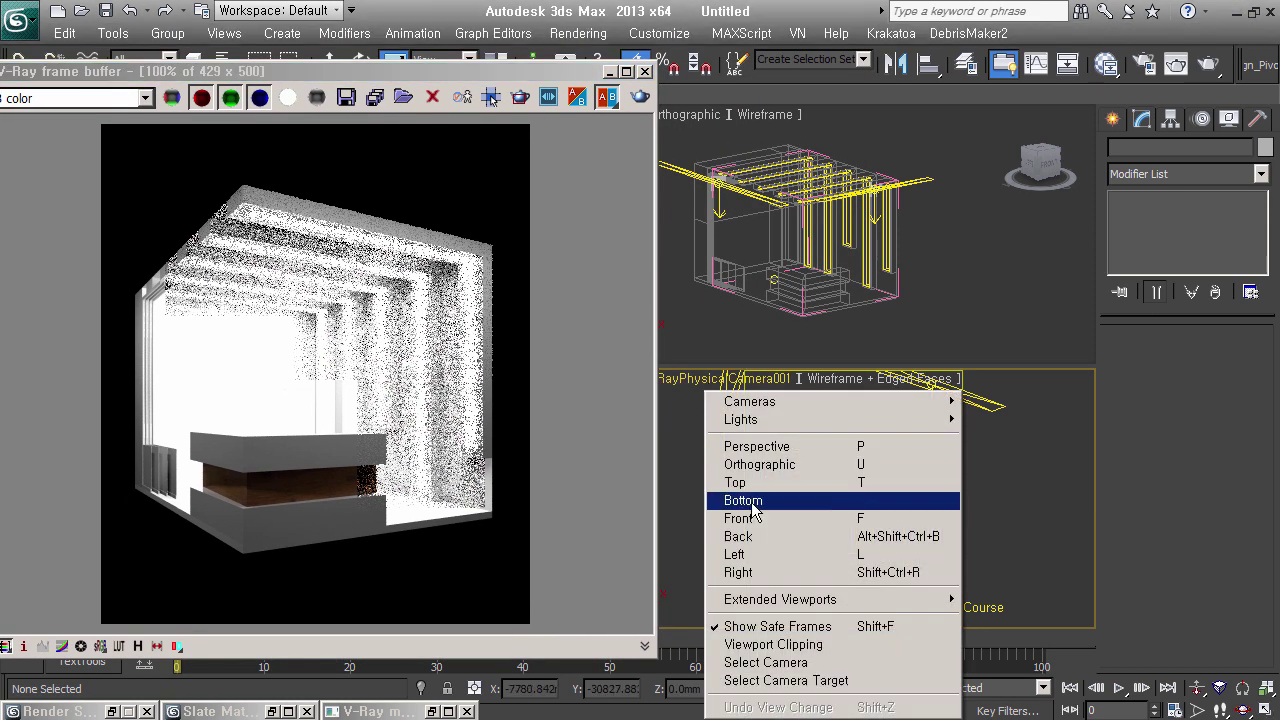
{"action": "left_click", "coordinate": [785, 662]}
{"action": "left_click", "coordinate": [785, 663]}
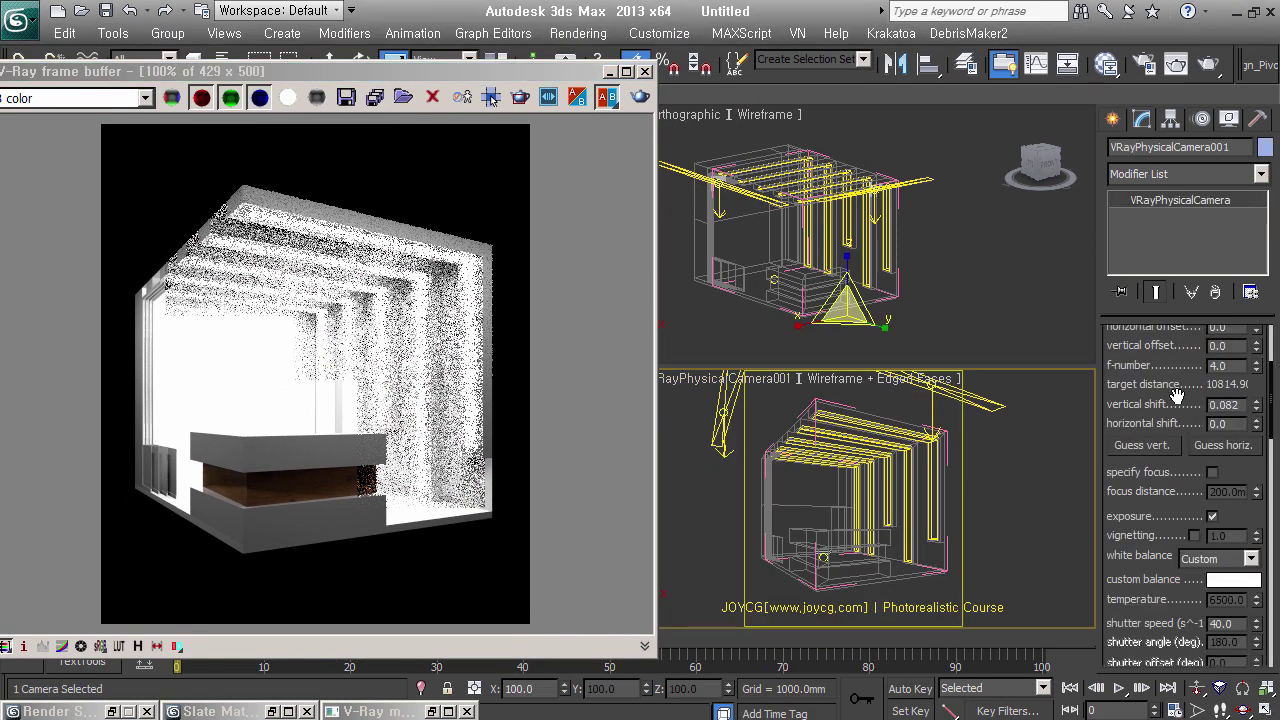
{"action": "scroll", "coordinate": [1170, 400], "scroll_direction": "up", "scroll_amount": 1}
{"action": "type", "text": "5.6"}
{"action": "double_click", "coordinate": [1238, 648]}
{"action": "type", "text": "5"}
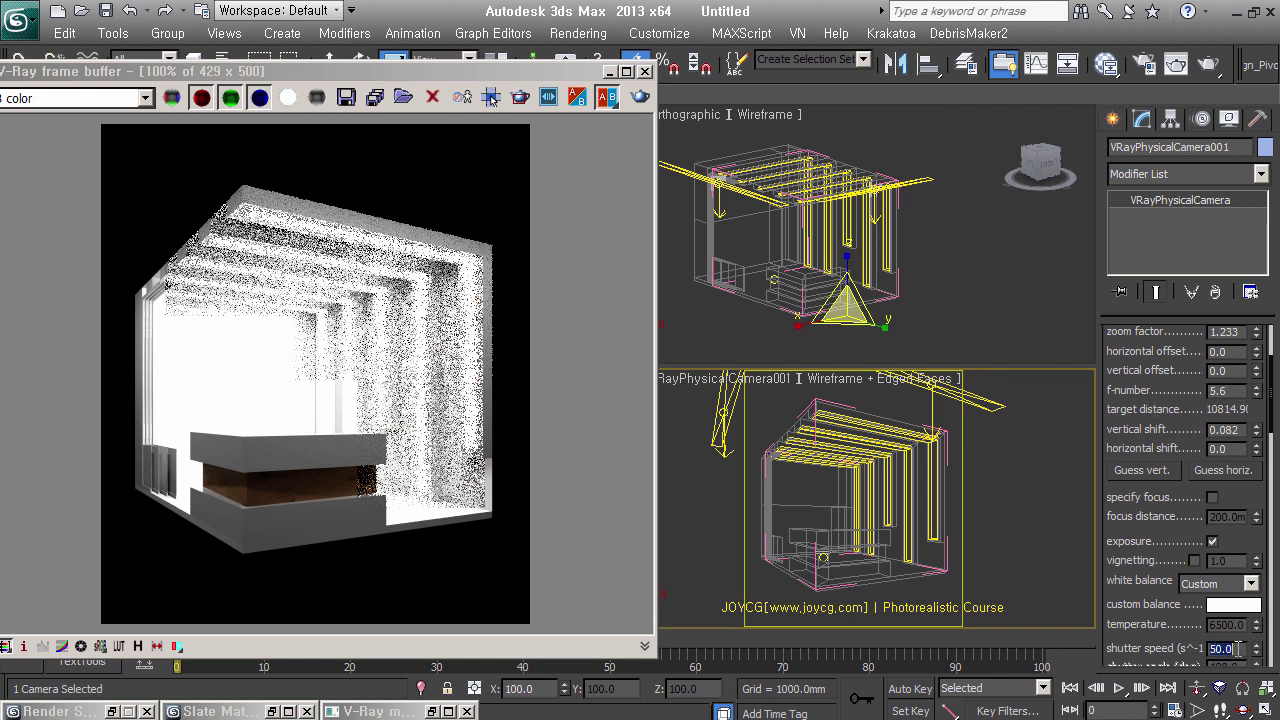
Re-render at f-number 5.6 and shutter speed 50, then move and shrink the frame buffer window
{"action": "left_click", "coordinate": [641, 97]}
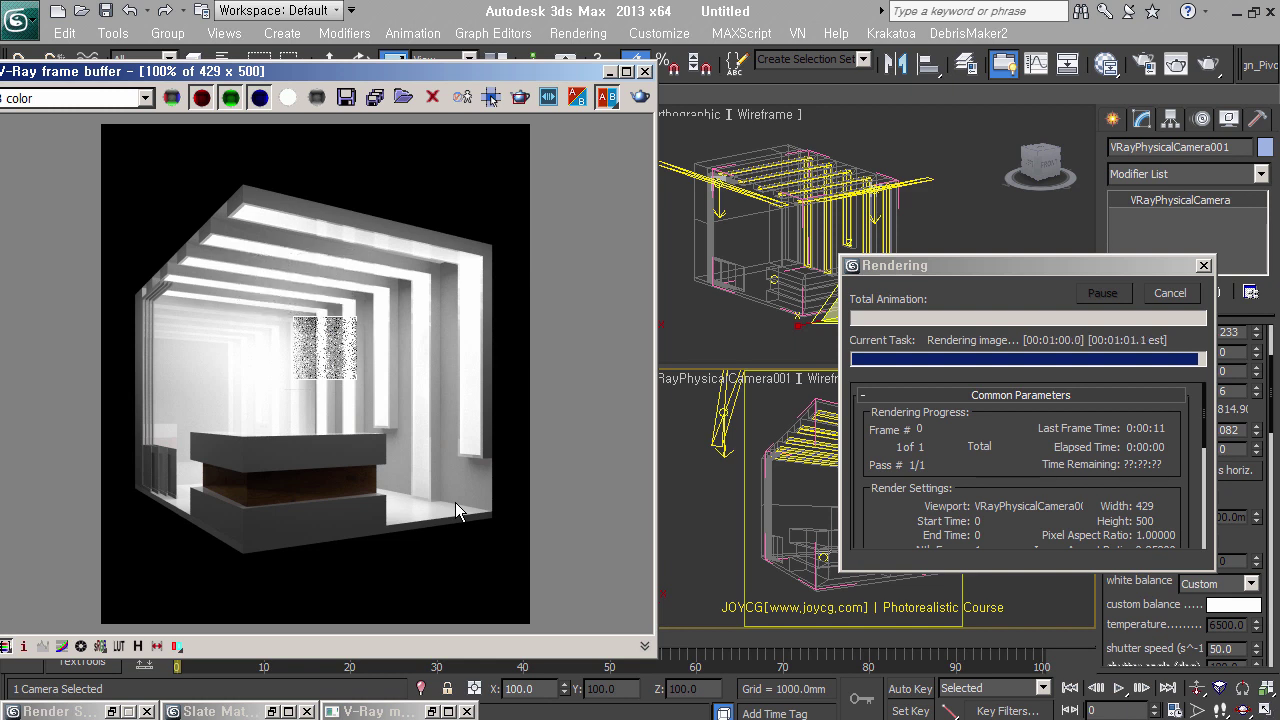
{"action": "left_click_drag", "start_coordinate": [474, 71], "coordinate": [605, 66]}
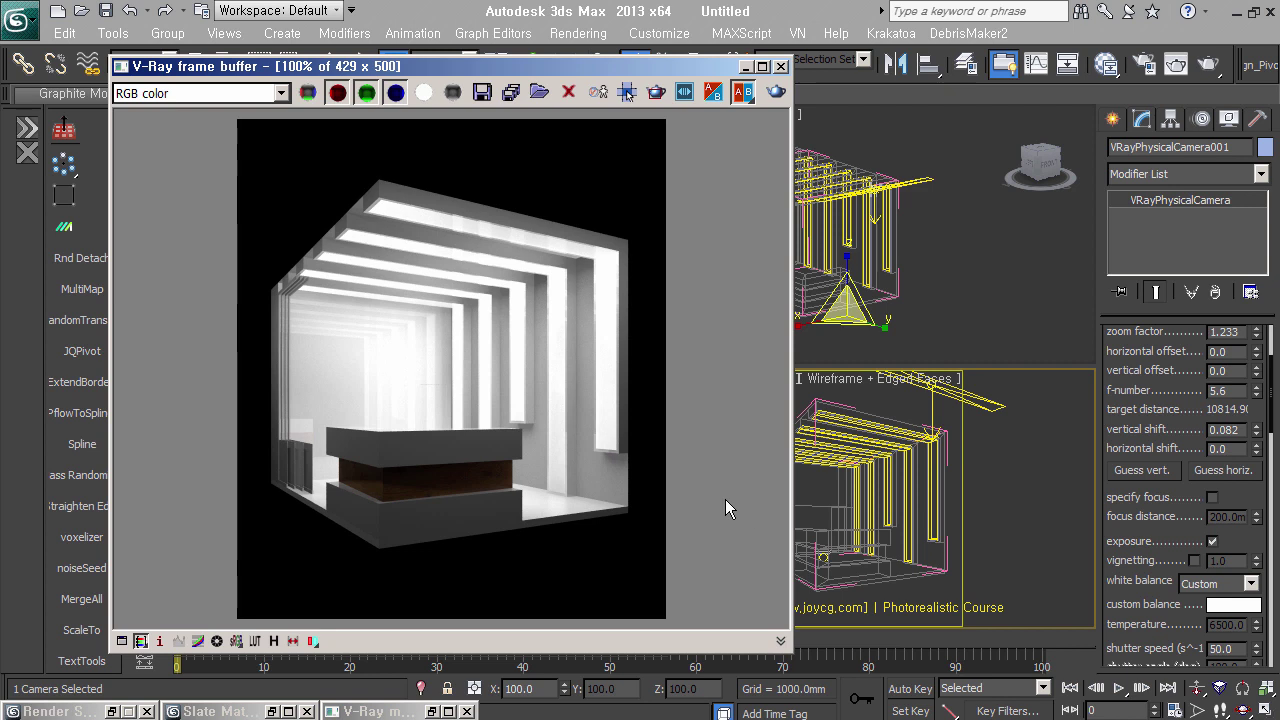
{"action": "left_click_drag", "start_coordinate": [790, 651], "coordinate": [660, 665]}
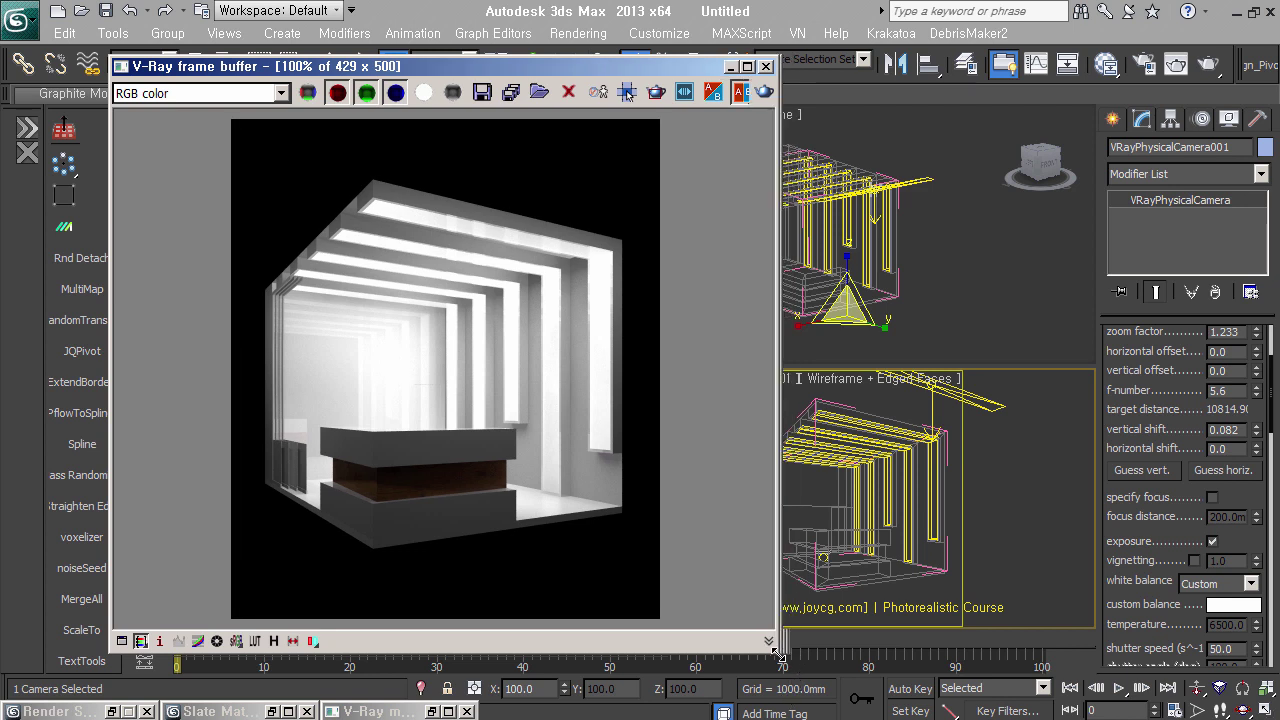